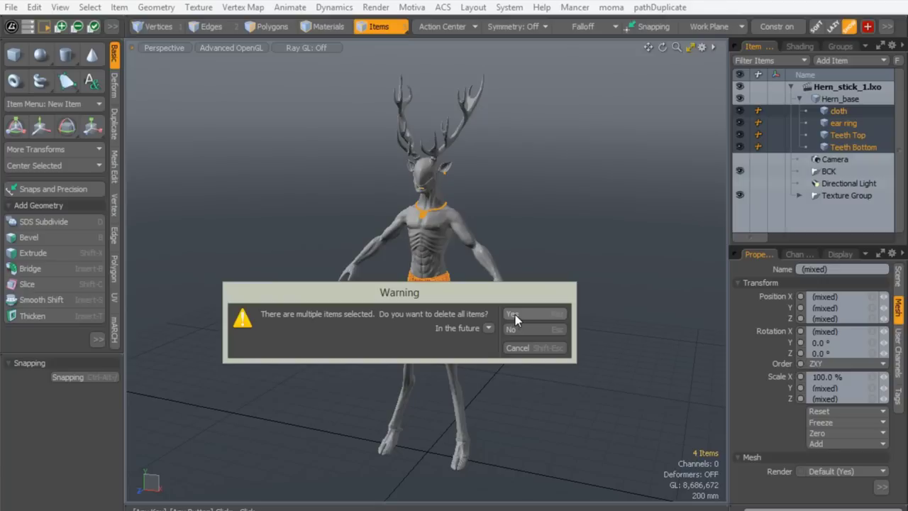
Delete the cloth, ear ring, Teeth Top and Teeth Bottom items, and convert the Hern_base mesh from subdivided to plain polygons
left_click(514, 314)
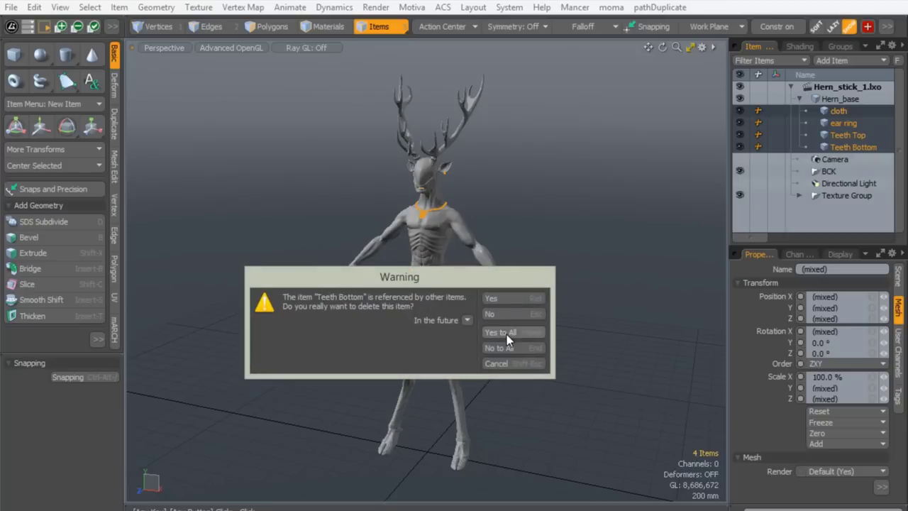
left_click(507, 333)
left_click(830, 98)
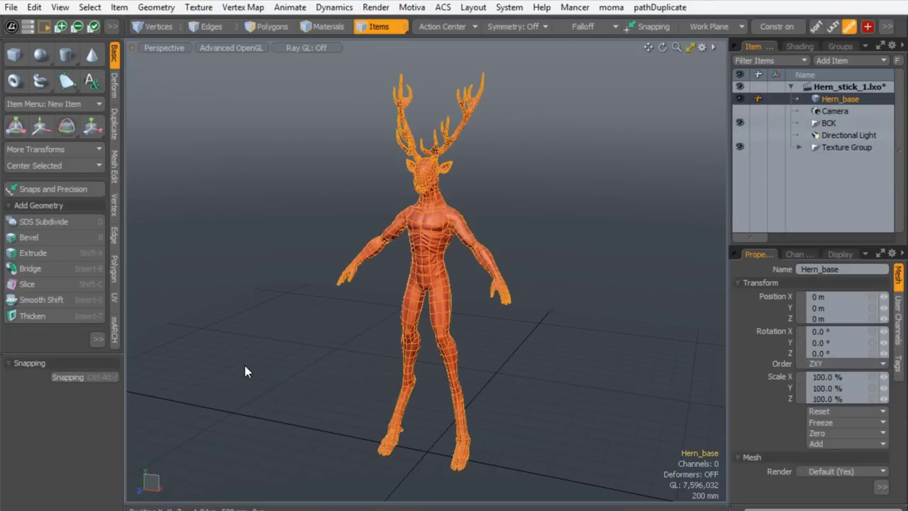
key("shift+Tab")
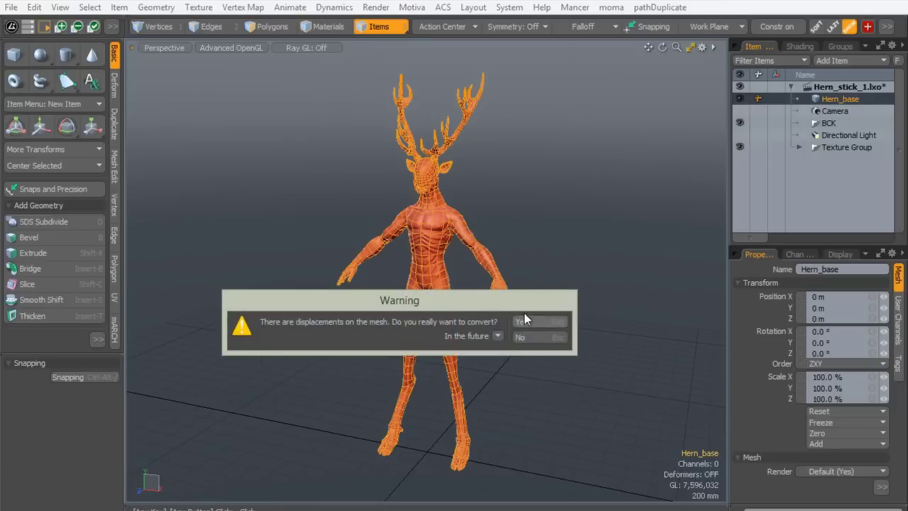
left_click(524, 323)
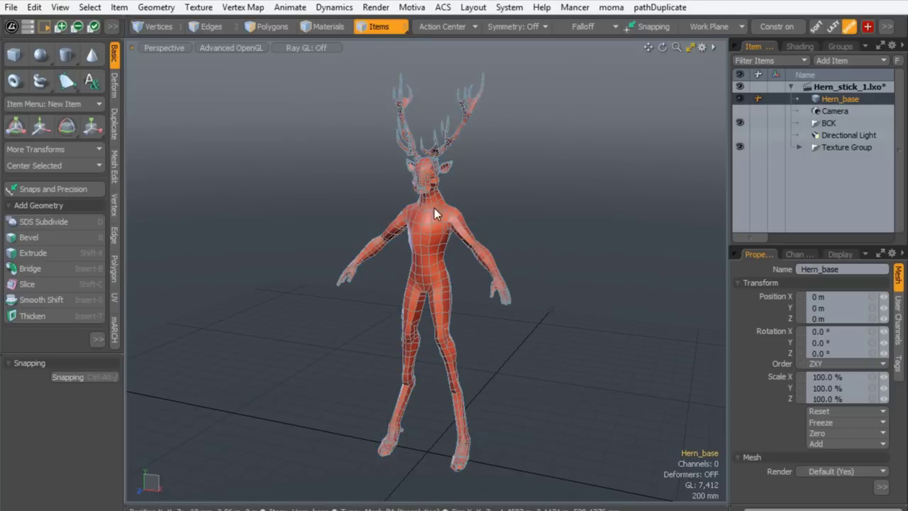
Set symmetry to the X axis for editing around the antler bases on the head
scroll(448, 167, "up", 5)
left_click_drag(454, 128, 561, 173, "alt+shift")
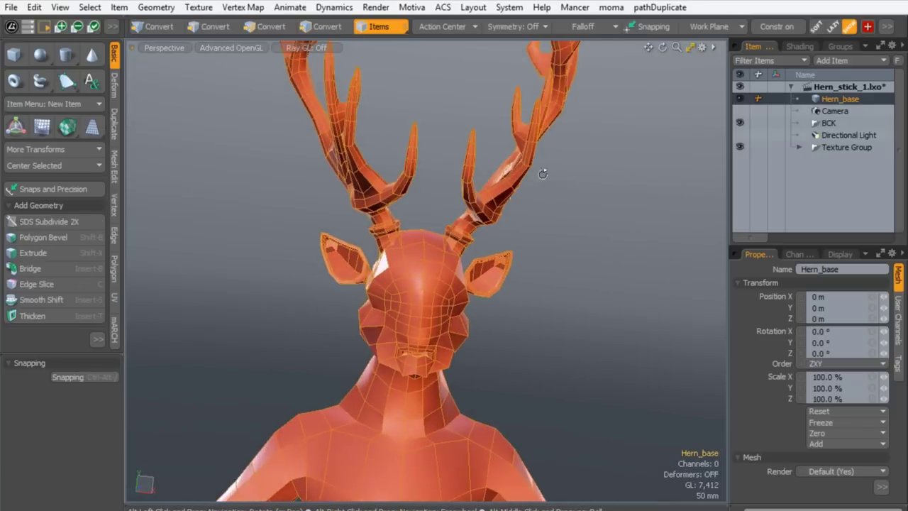
scroll(447, 244, "up", 6)
left_click_drag(494, 233, 349, 250, "alt")
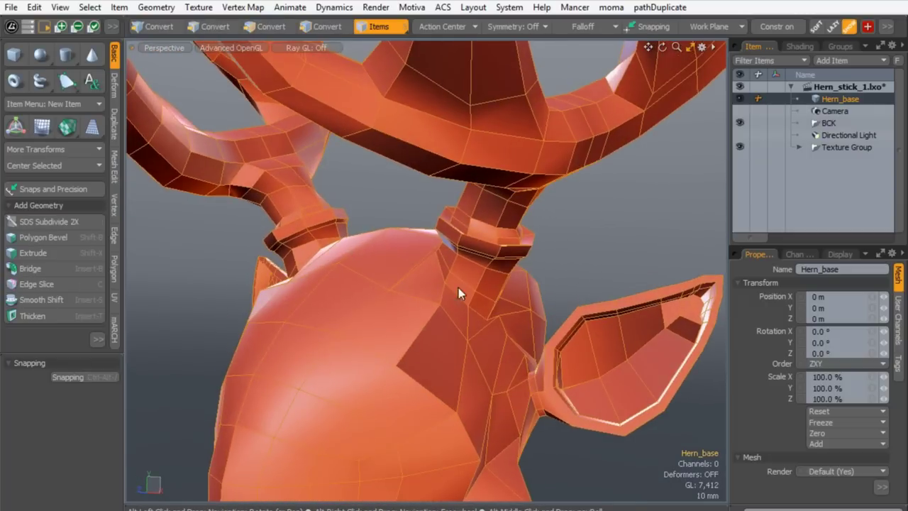
left_click(515, 26)
left_click(514, 38)
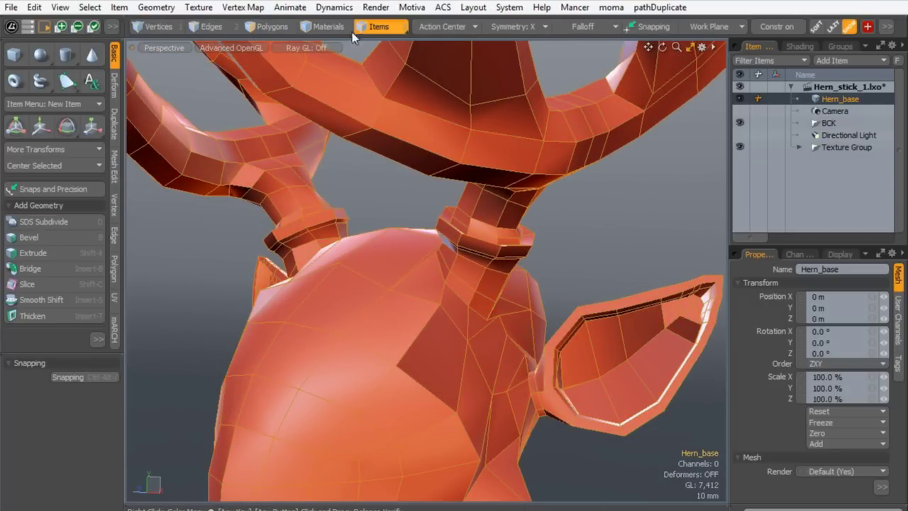
Hide the polygon loops at the antler bases and the connected head and body polygons, isolating the antlers
left_click(266, 31)
left_click_drag(462, 298, 474, 309)
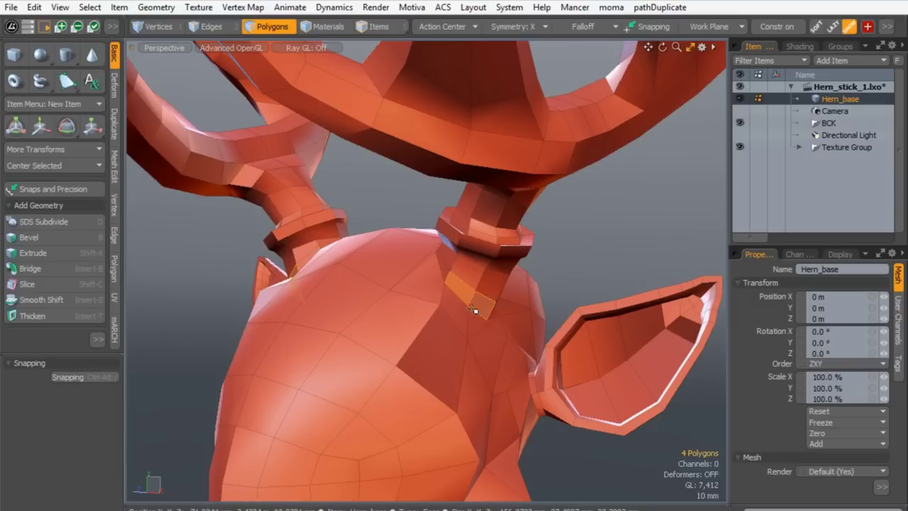
key("l")
key("h")
double_click(366, 317)
key("h")
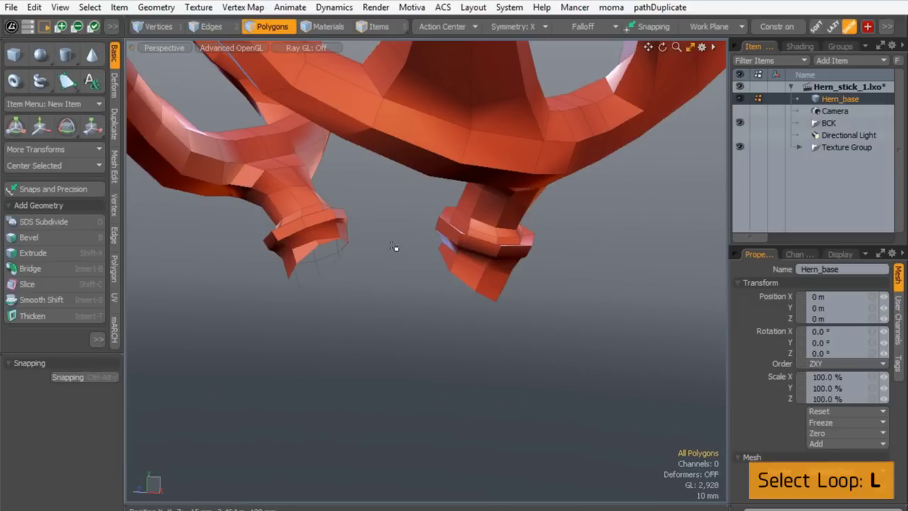
Delete the BCK group from the scene
scroll(369, 259, "down", 5)
left_click_drag(368, 259, 318, 270, "alt")
scroll(515, 291, "down", 4)
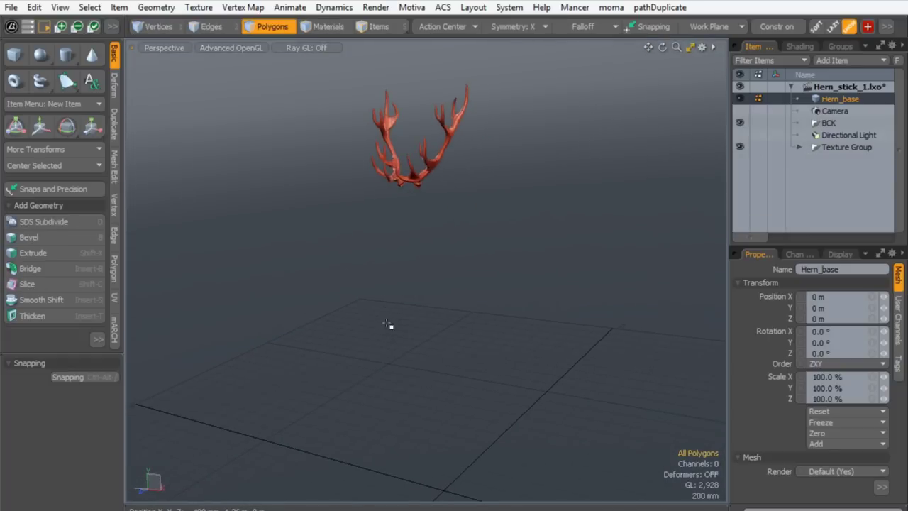
left_click(826, 123)
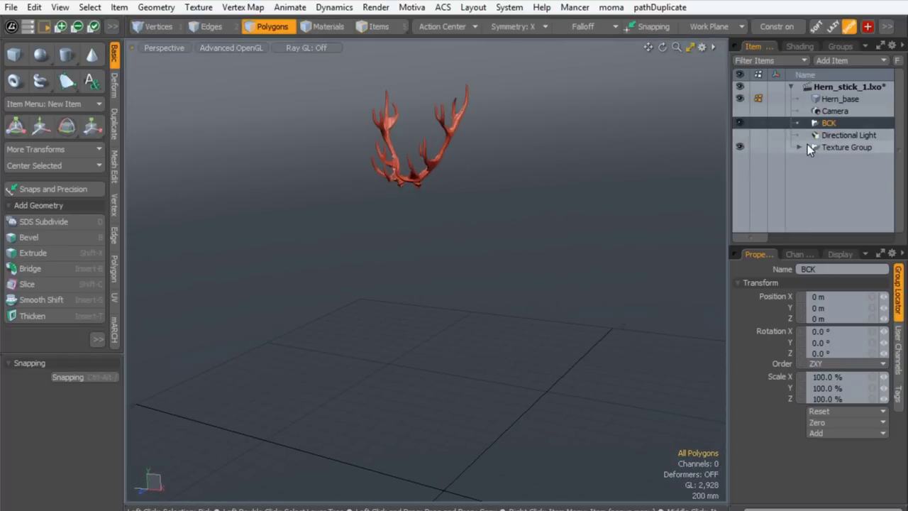
key("Delete")
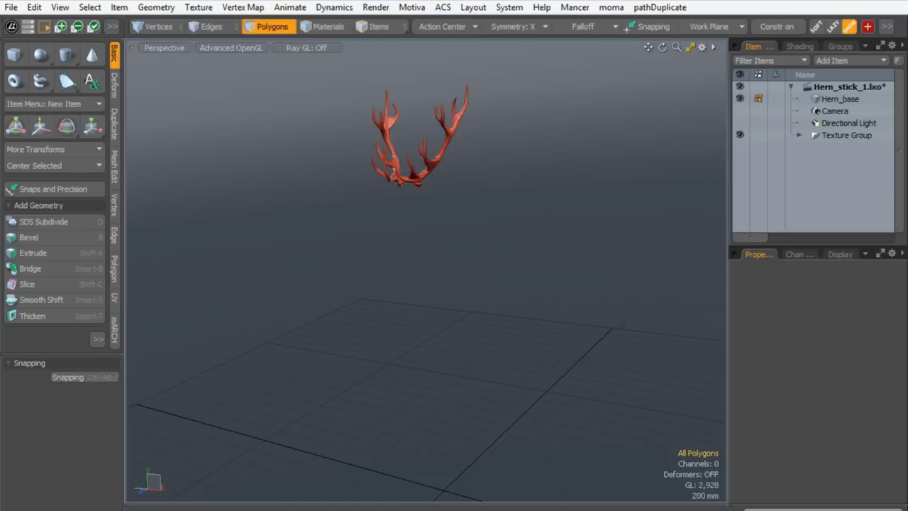
Bring Hern_stick_back.png, Hern_stick_front.png and Hern_stick_right.png from the image file browser into the scene as backdrop items
left_click(228, 464)
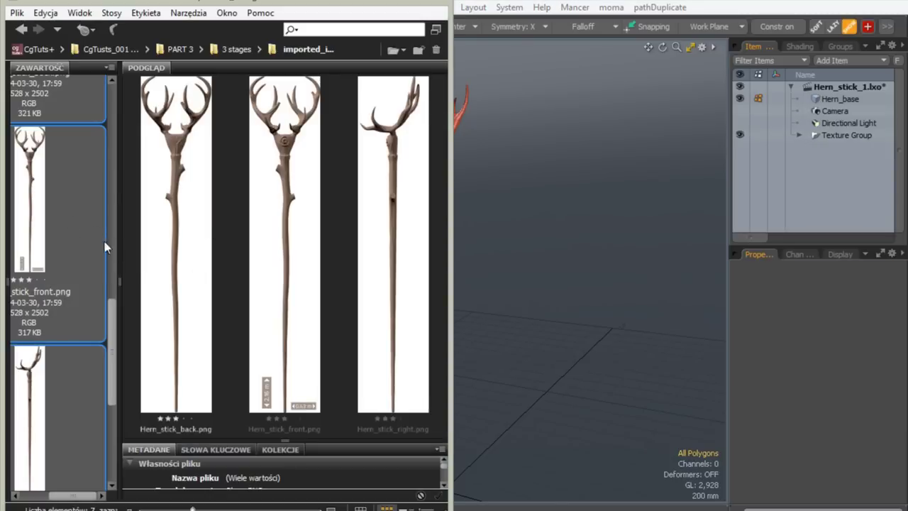
left_click_drag(117, 245, 181, 278)
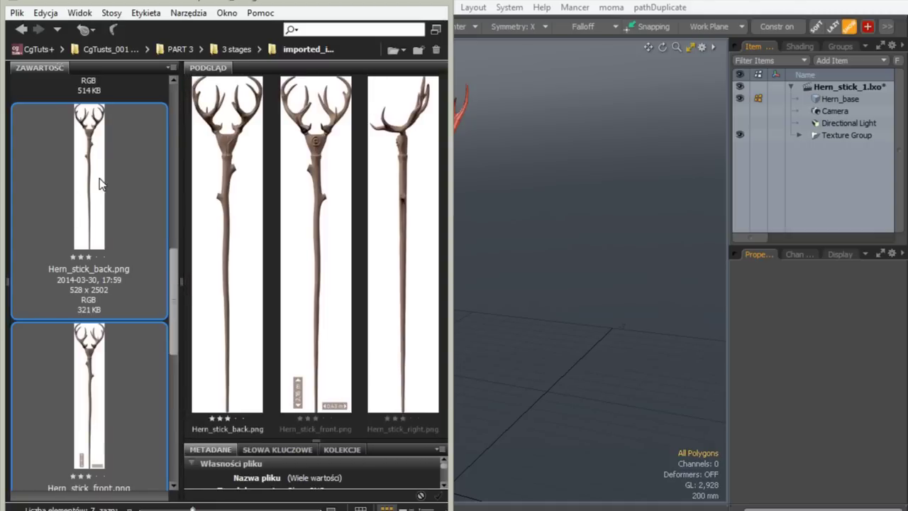
left_click_drag(552, 309, 553, 308)
left_click(393, 1)
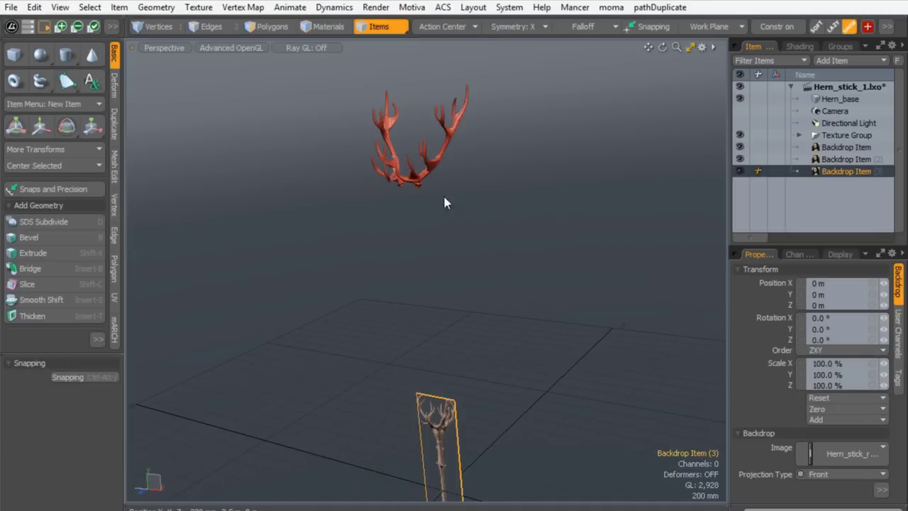
Switch the viewport to the Front view and frame the staff backdrop images
key("ctrl+space")
left_click(438, 441)
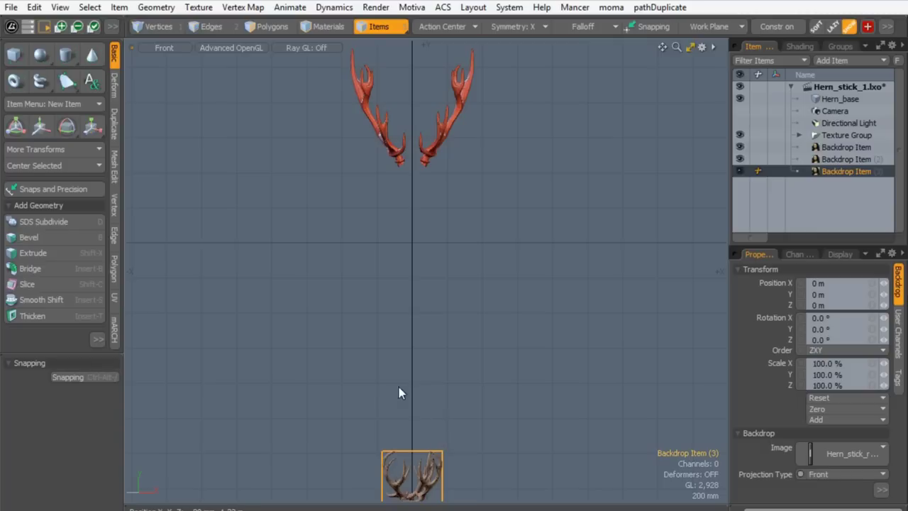
left_click_drag(391, 357, 359, 153, "alt+shift")
left_click_drag(359, 248, 399, 246, "ctrl+alt")
left_click_drag(334, 418, 410, 224, "alt+shift")
Try to move only the third backdrop item up by 840 mm along Y
key("w")
left_click_drag(405, 259, 366, 417, "alt+shift")
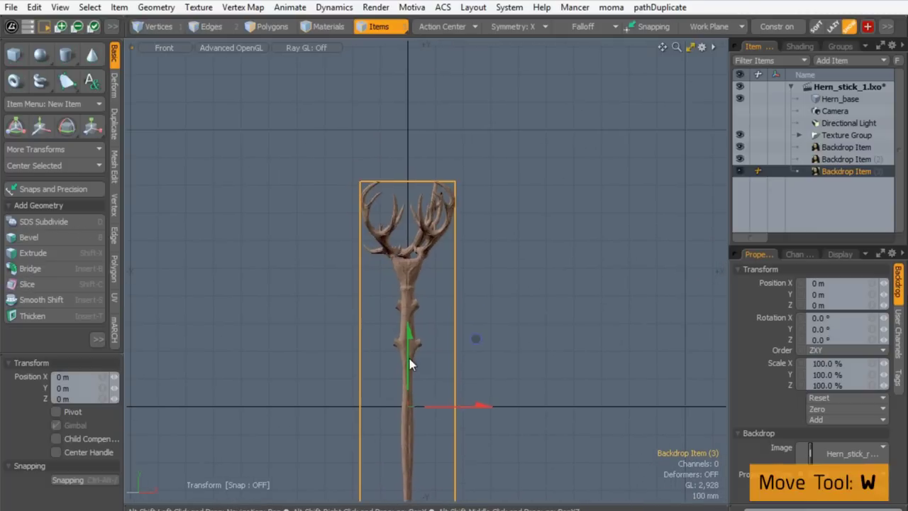
left_click_drag(410, 356, 410, 124)
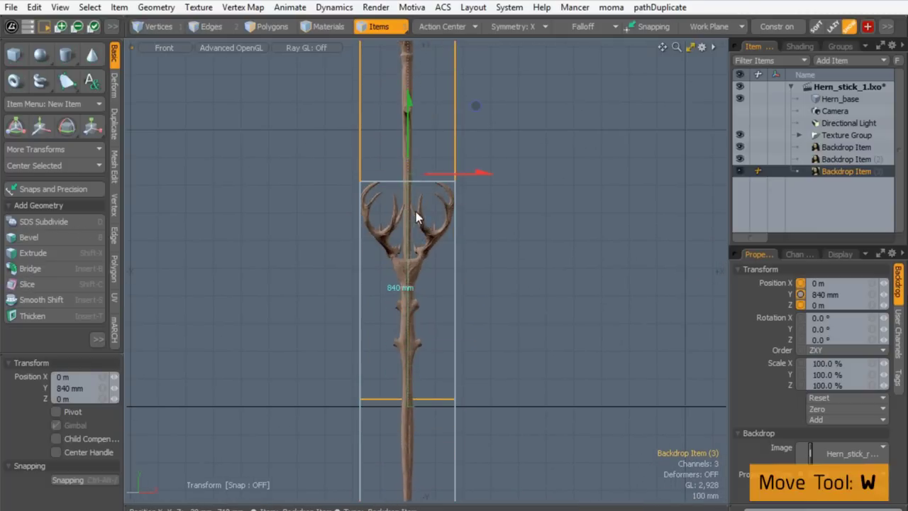
key("ctrl+z")
key("ctrl+z")
Move all three backdrop items together up to a Y position of 810 mm, placing the staff's foot at ground level
left_click(826, 148)
left_click(825, 169, "shift")
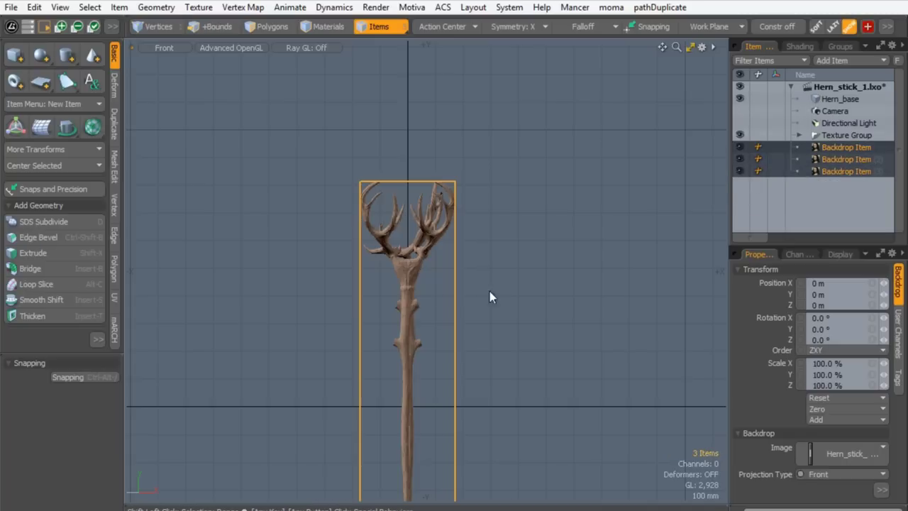
key("w")
left_click_drag(410, 333, 409, 109)
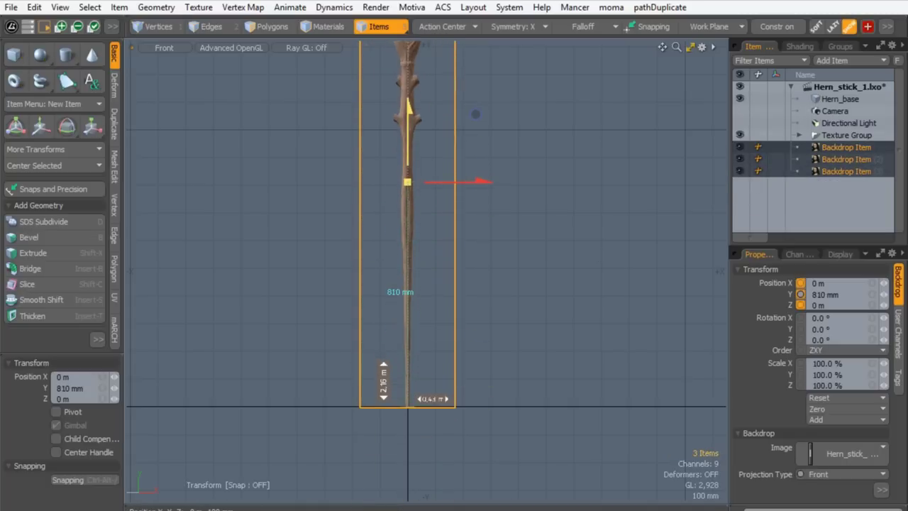
left_click_drag(405, 164, 409, 158)
scroll(408, 199, "up", 2)
key("q")
left_click(332, 229)
Inspect the backdrop's dimension labels and start a Cube primitive with its Y size set to 2.16 m
mouse_move(378, 203)
left_mouse_down("ctrl+alt")
mouse_move(355, 170)
mouse_move(367, 235)
mouse_move(368, 205)
left_mouse_up("ctrl+alt")
left_click_drag(371, 352, 389, 367, "ctrl+alt")
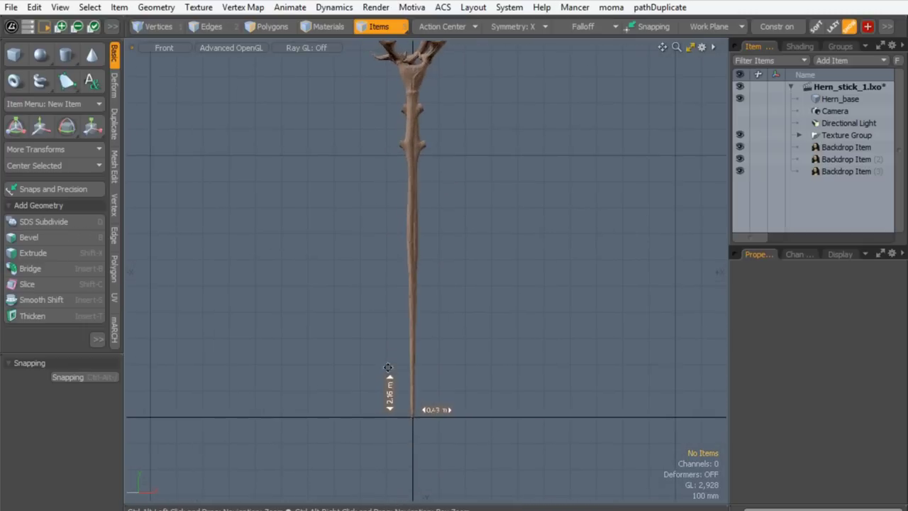
left_click(392, 382)
scroll(426, 328, "up", 3)
left_click_drag(435, 322, 386, 363, "ctrl+alt")
left_click_drag(394, 298, 393, 307, "alt+shift")
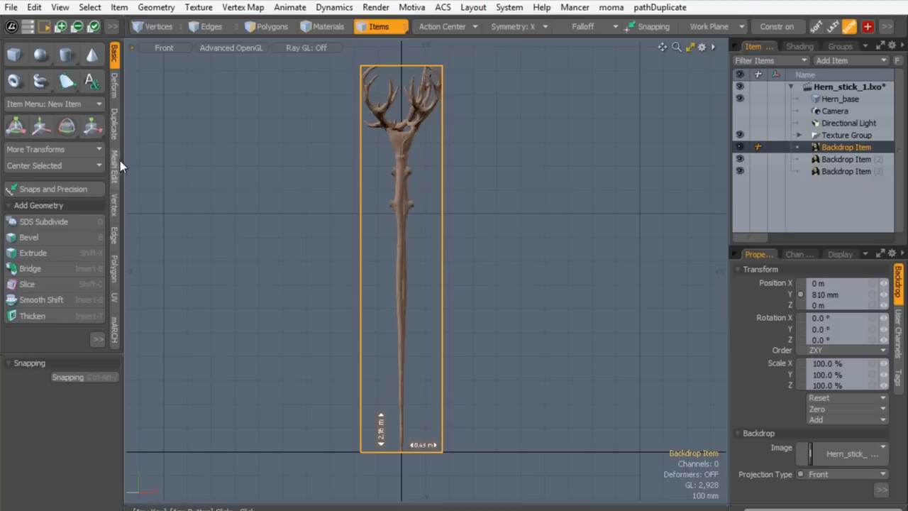
left_click(16, 57)
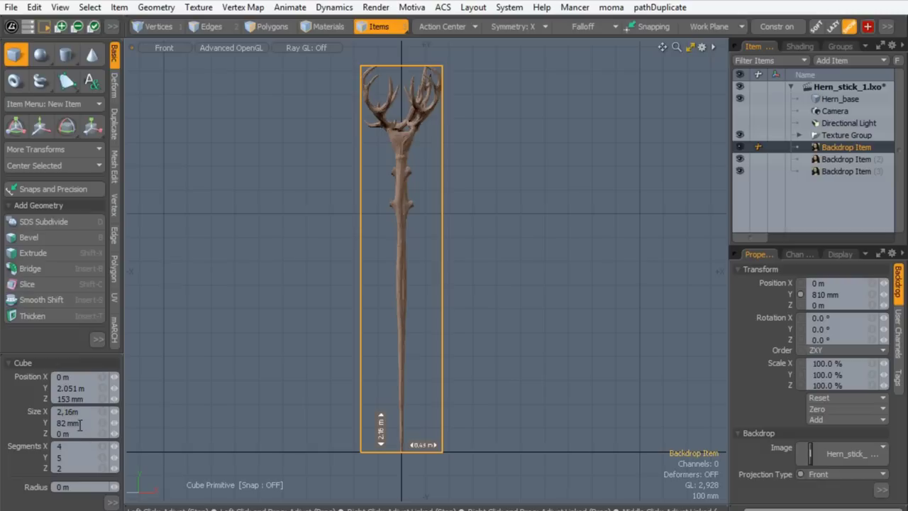
left_click(60, 423)
type("20")
key("BackSpace")
type(",16")
Set the cube's X size to 0.43 m and its X, Y and Z segments to 1
left_click_drag(418, 413, 480, 371, "ctrl+alt")
left_click_drag(339, 399, 347, 375, "alt+shift")
left_click(79, 411)
type("0,")
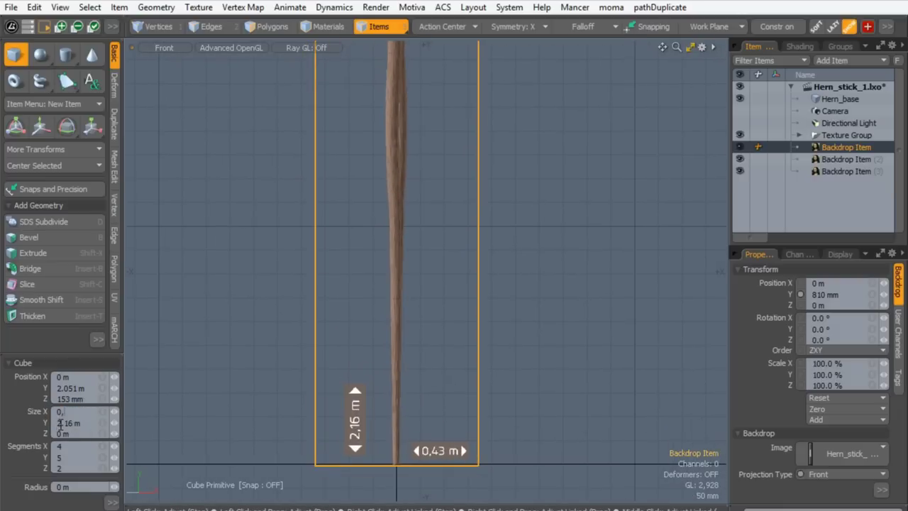
type("43m")
key("Tab")
key("Tab")
left_click_drag(70, 448, 50, 451)
Set the cube's Y position to 0 m and create it as a flat reference rectangle
left_click_drag(42, 353, 44, 241)
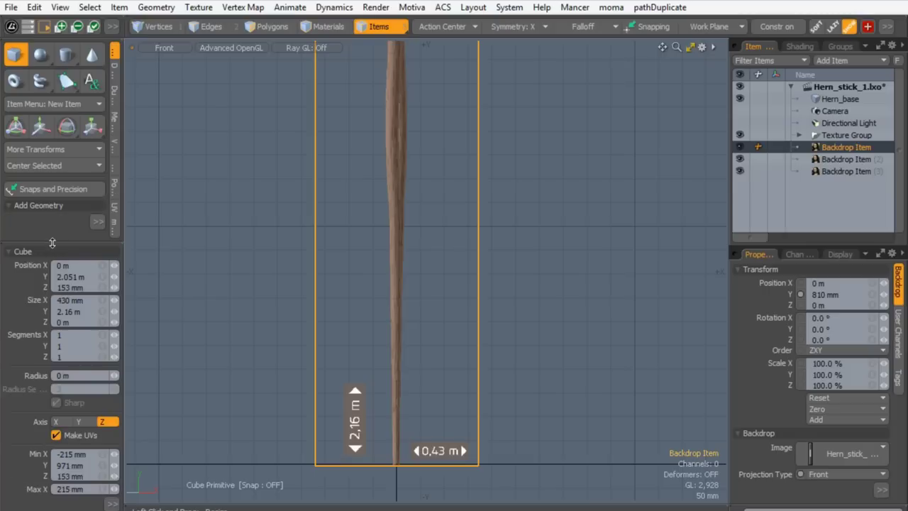
left_click(89, 279)
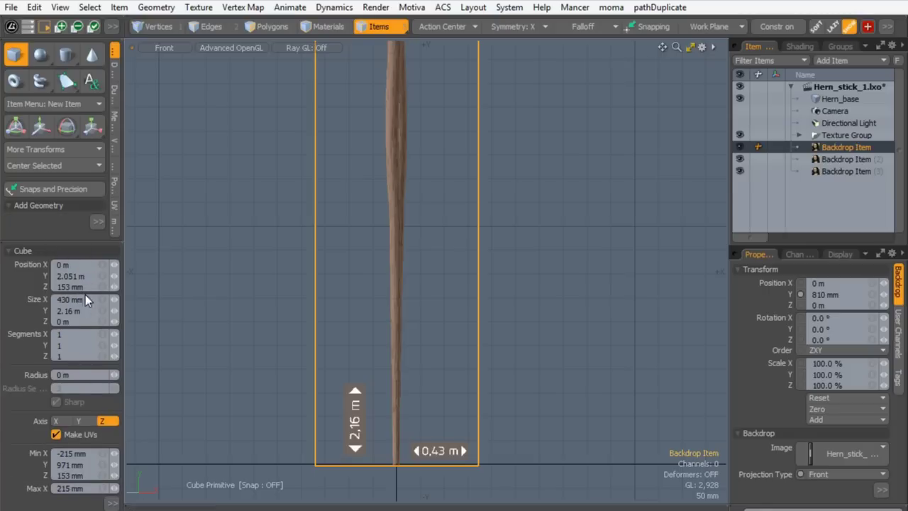
type("/2")
left_click_drag(91, 278, 56, 277)
type("0")
key("Return")
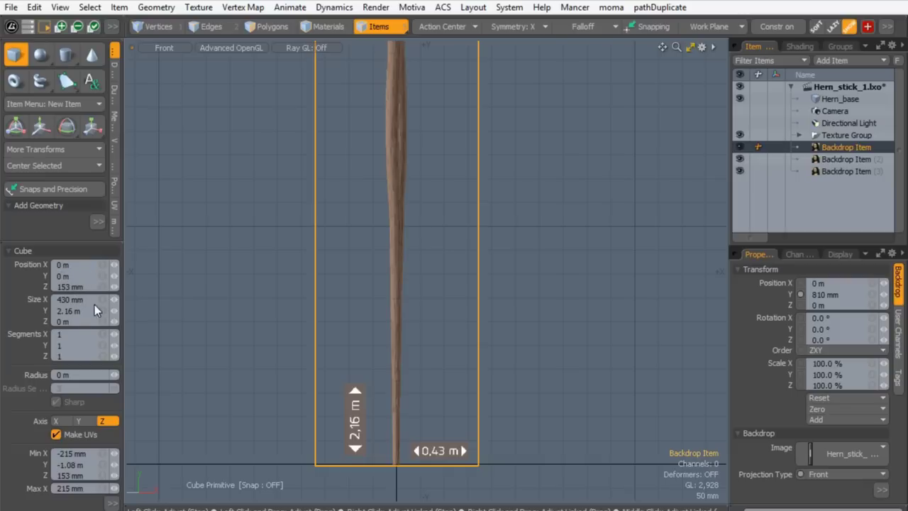
left_click(219, 428, "shift")
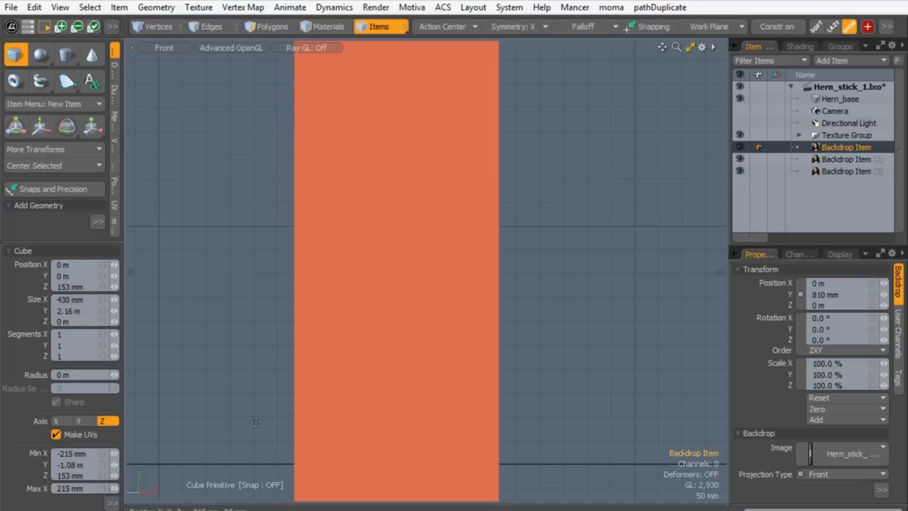
Move the Hern_base mesh up to a Y position of 1.08 m so the reference rectangle stands on the ground line
left_click_drag(414, 260, 295, 262, "ctrl+alt")
left_click_drag(378, 220, 346, 283, "alt+shift")
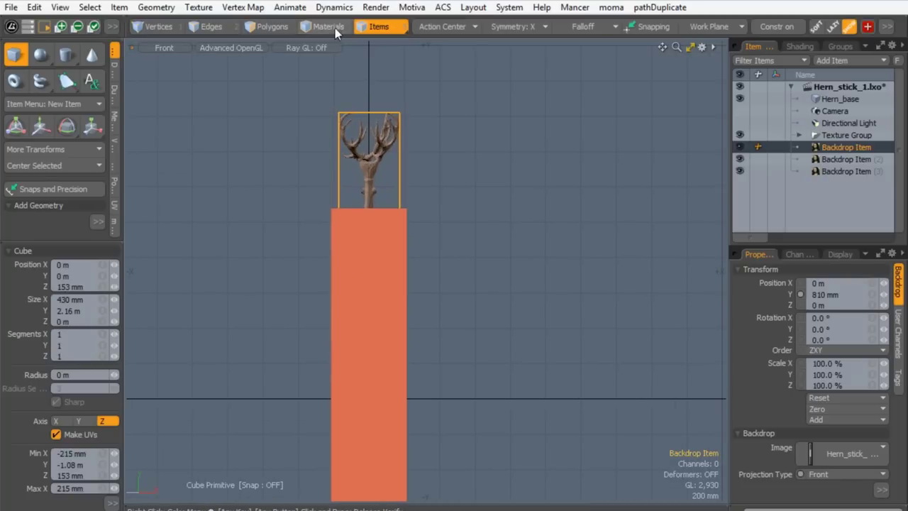
key("q")
left_click(376, 282)
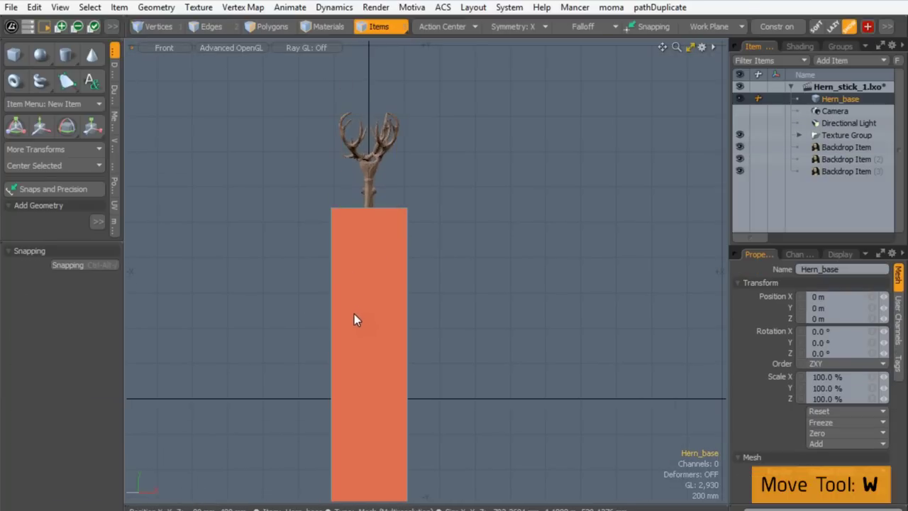
key("w")
left_click_drag(366, 322, 324, 345, "ctrl+alt")
left_click_drag(324, 346, 312, 401, "alt+shift")
scroll(354, 370, "up", 1)
left_click_drag(353, 371, 337, 304)
key("q")
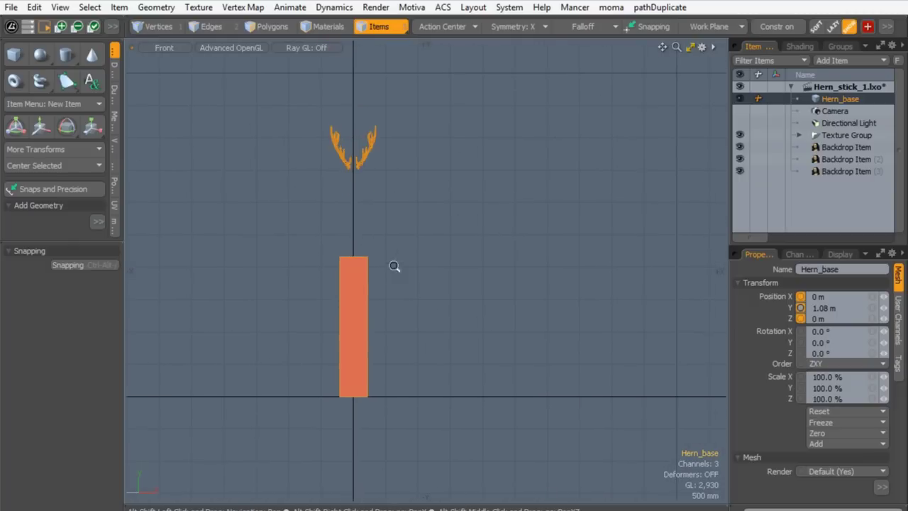
Cut the reference rectangle polygon out of Hern_base and paste it into a new mesh item
left_click_drag(395, 266, 412, 236, "ctrl+alt")
left_click_drag(413, 237, 430, 228, "alt+shift")
left_click(286, 27)
left_click(364, 305)
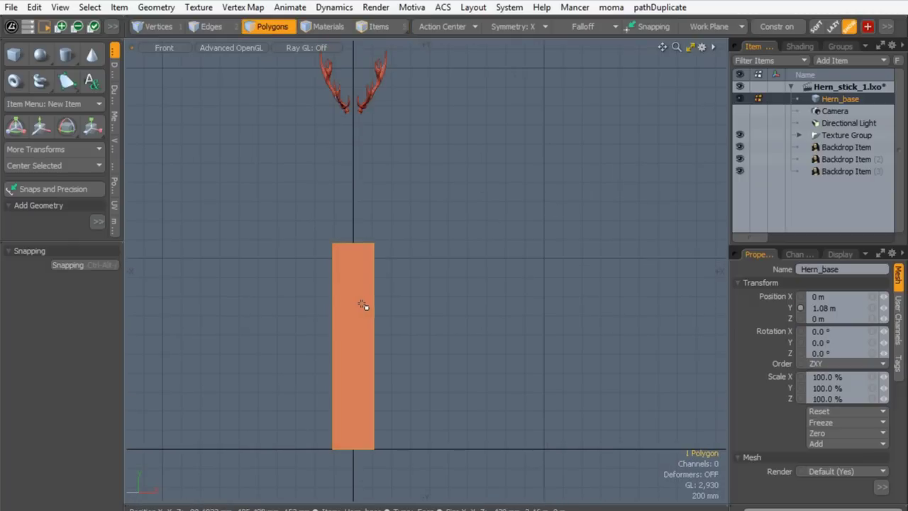
key("Delete")
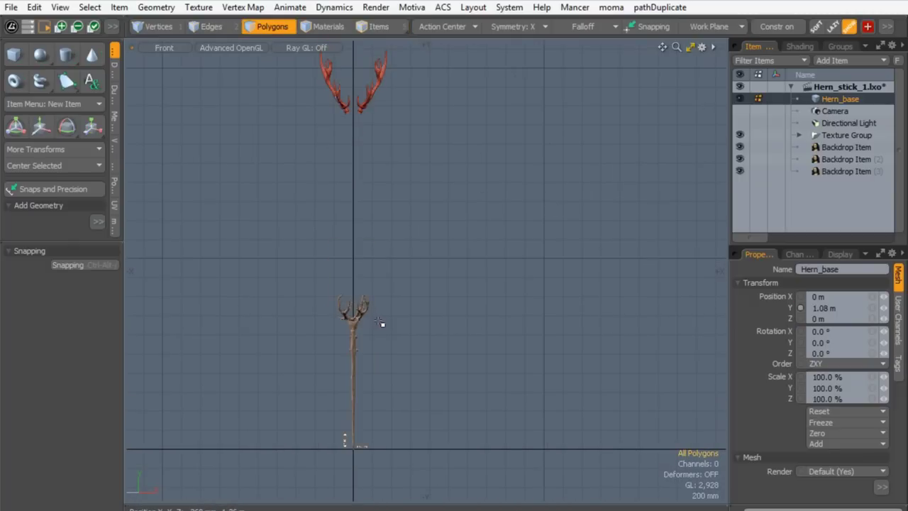
key("n")
key("ctrl+v")
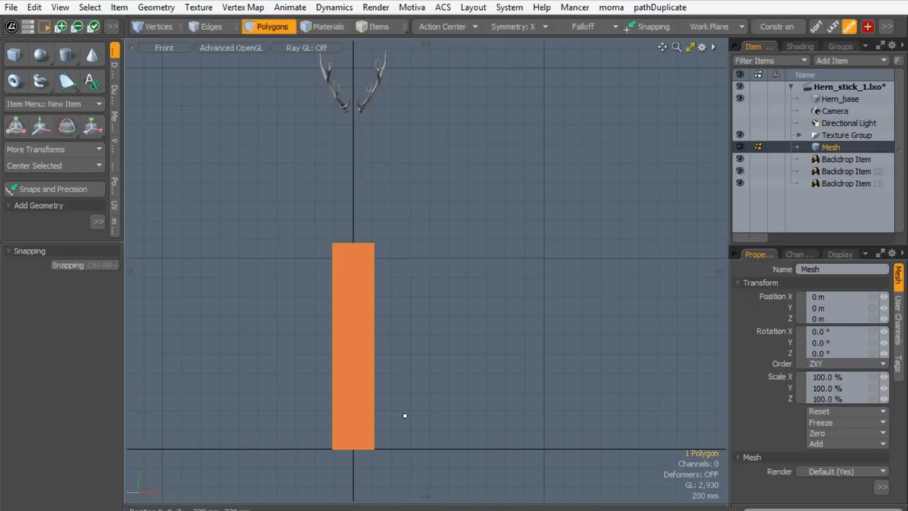
Display the front viewport in wireframe and deselect the reference rectangle's polygon
left_click(228, 48)
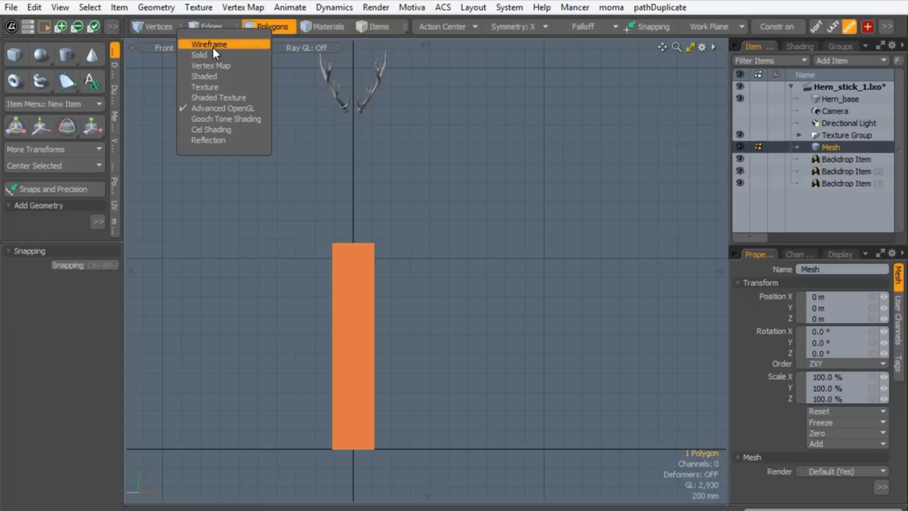
left_click(213, 42)
left_click(403, 270)
left_click_drag(406, 293, 461, 248, "alt")
left_click_drag(490, 273, 555, 261, "ctrl+alt")
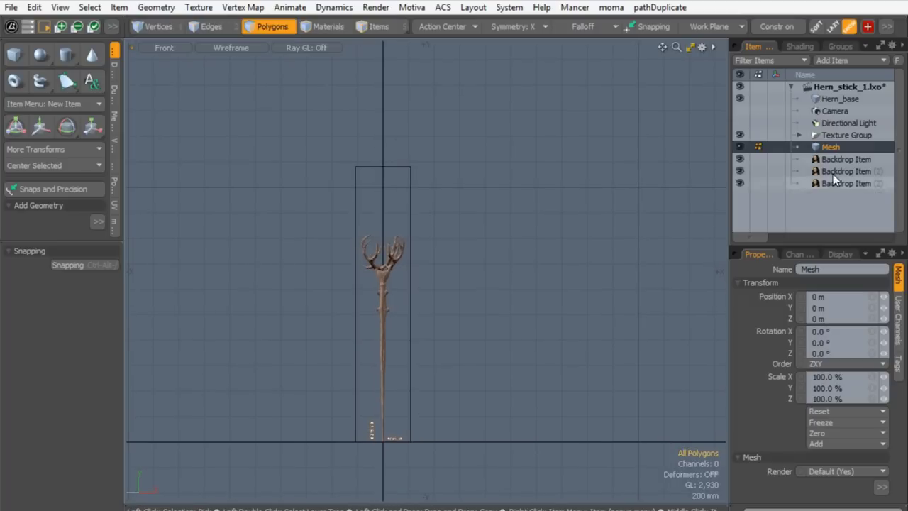
Enable Use Uniform Size for the three backdrop items and auto-fit them to the reference rectangle
left_click_drag(803, 160, 793, 187)
left_click_drag(797, 242, 797, 196)
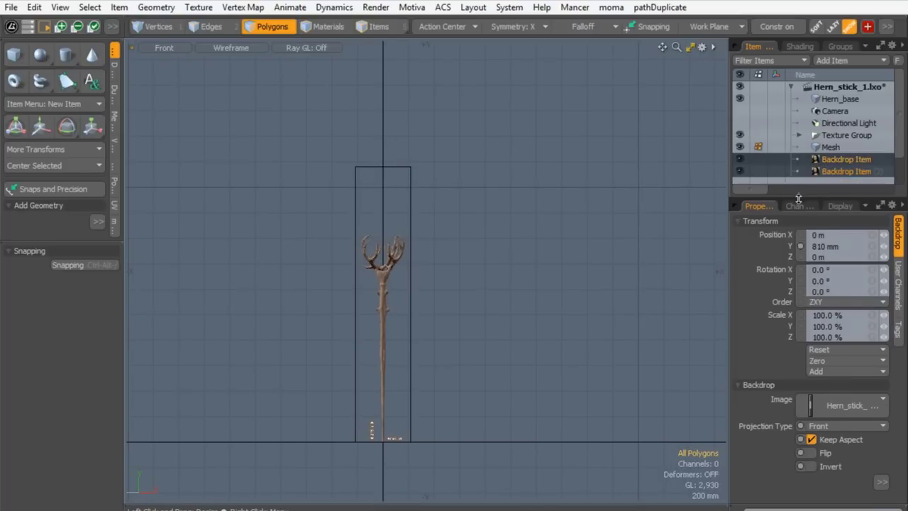
left_click(738, 222)
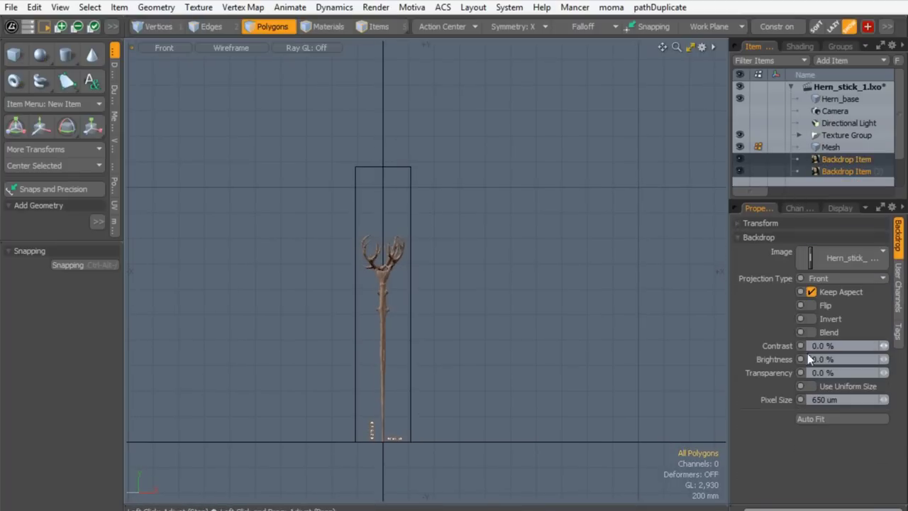
left_click(809, 386)
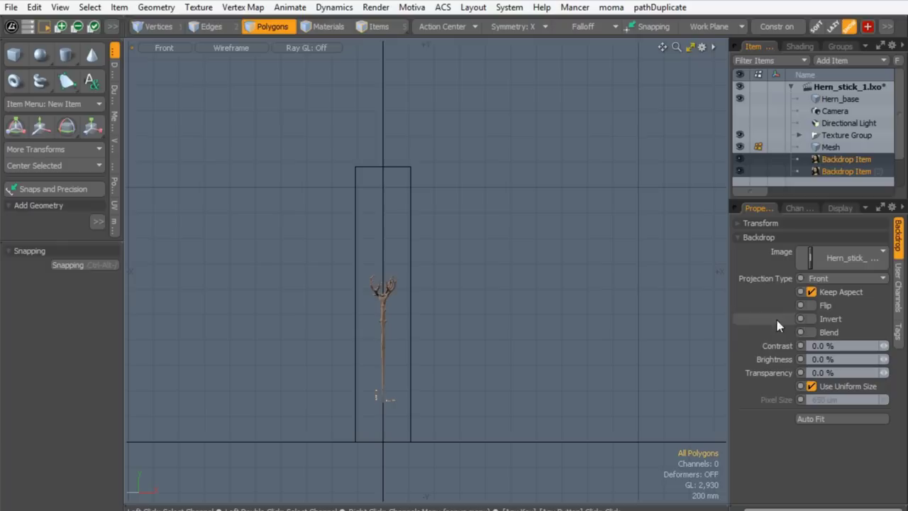
left_click(810, 418)
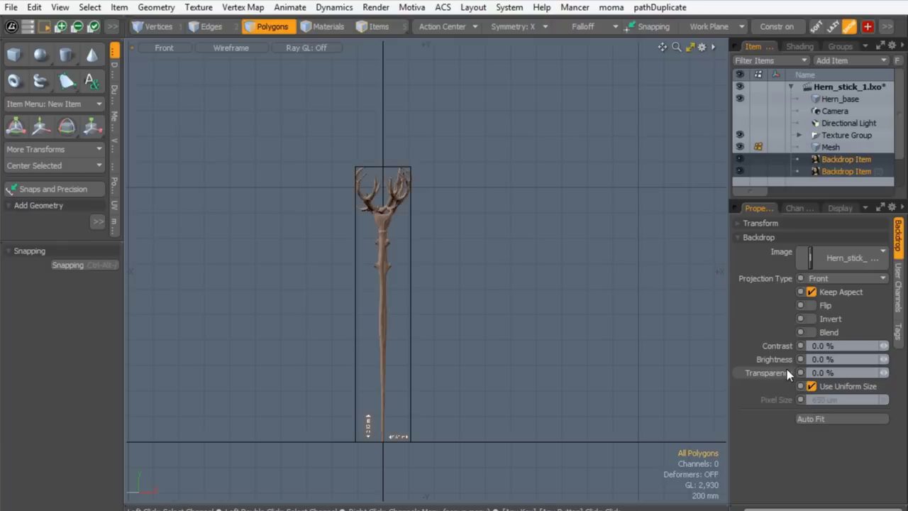
Delete the reference rectangle mesh item and restore the layout with two side-by-side viewports
left_click(830, 147)
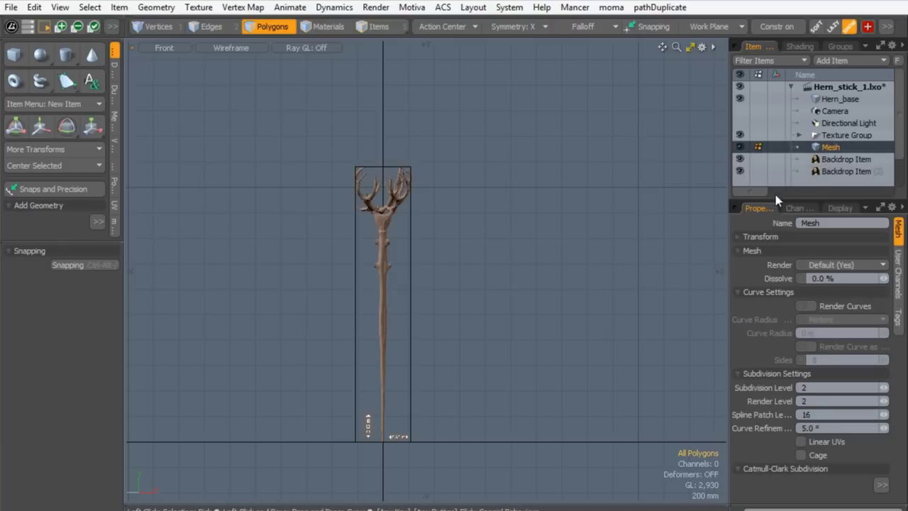
key("Delete")
left_click_drag(382, 253, 429, 233, "ctrl+alt")
mouse_move(338, 277)
left_mouse_down("alt+shift")
mouse_move(353, 197)
mouse_move(328, 263)
left_mouse_up("alt+shift")
key("KP_0")
Examine the staff backdrop's antlers and shaft in the shaded front view
mouse_move(289, 239)
left_mouse_down("ctrl+alt")
mouse_move(172, 274)
mouse_move(160, 99)
left_mouse_up("ctrl+alt")
left_click_drag(262, 183, 192, 196, "ctrl+alt")
mouse_move(329, 211)
left_mouse_down("alt+shift")
mouse_move(290, 192)
mouse_move(340, 68)
left_mouse_up("alt+shift")
left_click_drag(340, 67, 357, 126, "alt+shift")
left_click_drag(248, 133, 284, 126, "ctrl+alt")
mouse_move(284, 127)
left_mouse_down("alt+shift")
mouse_move(292, 162)
mouse_move(331, 99)
left_mouse_up("alt+shift")
mouse_move(331, 99)
left_mouse_down("alt+shift")
mouse_move(332, 142)
mouse_move(243, 252)
left_mouse_up("alt+shift")
mouse_move(243, 252)
left_mouse_down("alt+shift")
mouse_move(240, 208)
mouse_move(257, 302)
left_mouse_up("alt+shift")
mouse_move(256, 302)
left_mouse_down("alt+shift")
mouse_move(272, 111)
mouse_move(249, 259)
left_mouse_up("alt+shift")
Rename the backdrop with the Hern_stick_back image as Stick_back and set its projection type to Back
left_click(843, 147)
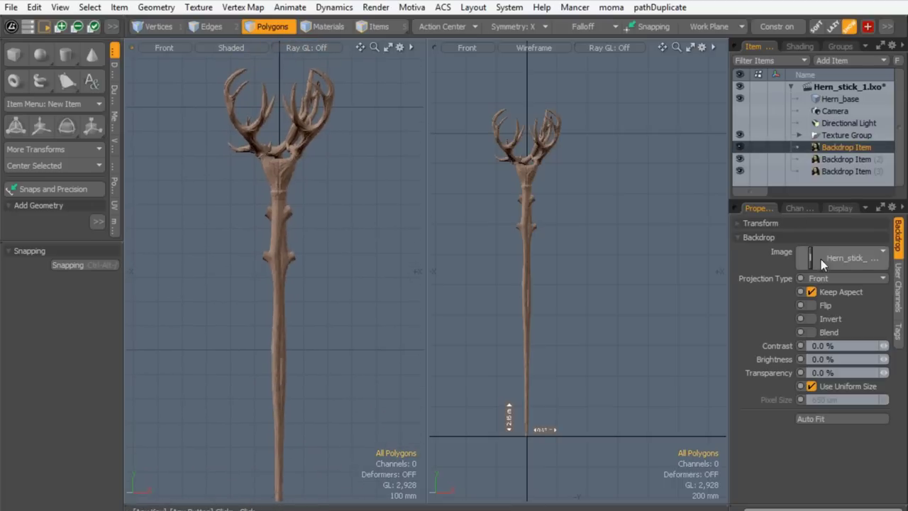
left_click_drag(729, 176, 697, 174)
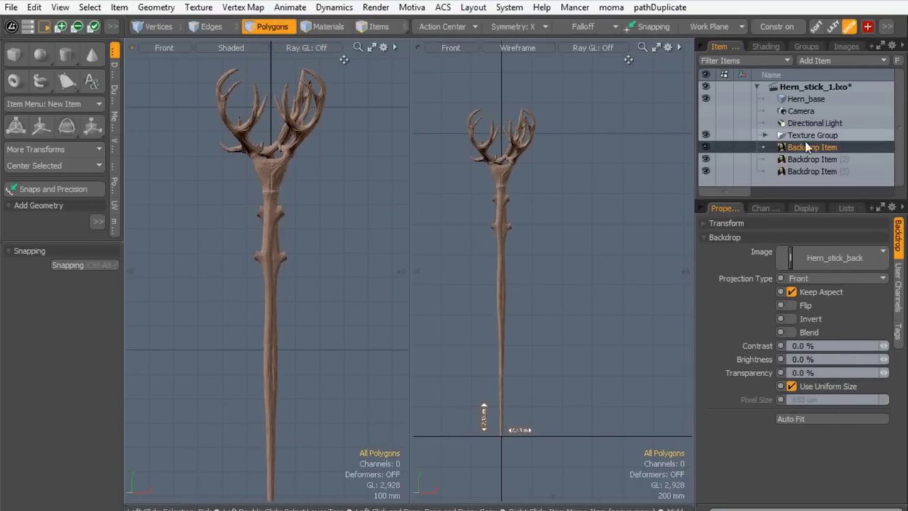
double_click(835, 147)
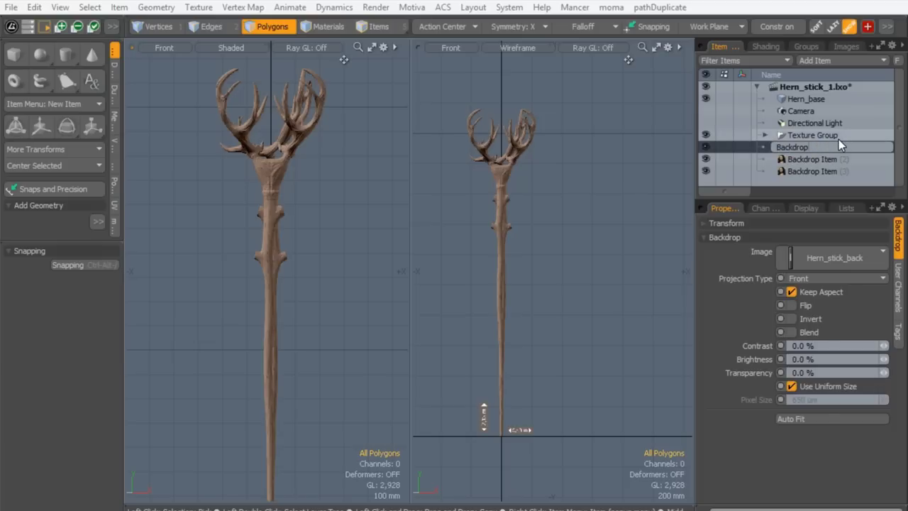
key("BackSpace")
key("BackSpace")
key("BackSpace")
key("BackSpace")
key("BackSpace")
key("BackSpace")
key("BackSpace")
key("BackSpace")
type("Stick")
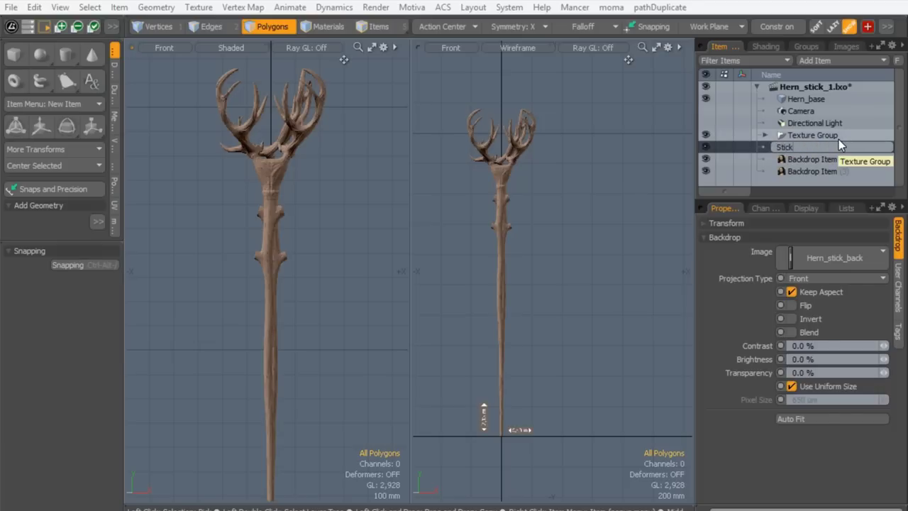
type("+")
key("BackSpace")
type("_back")
key("Return")
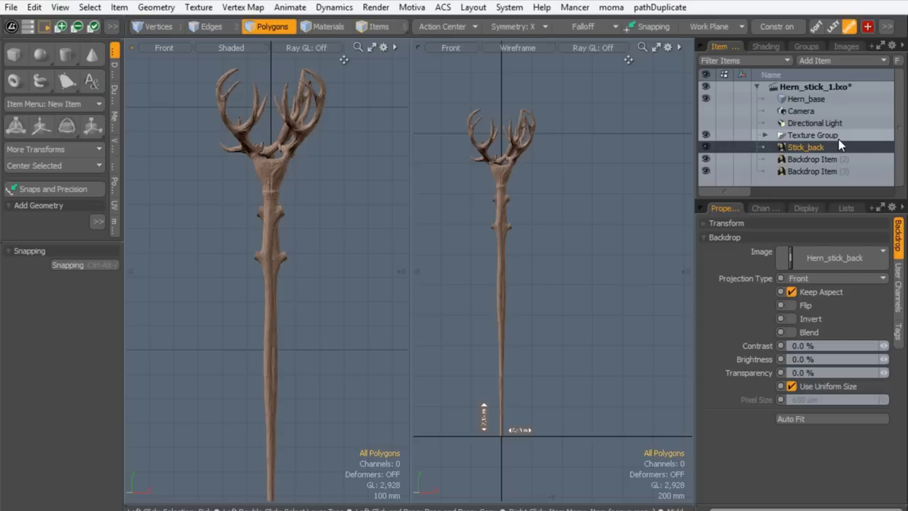
left_click(802, 281)
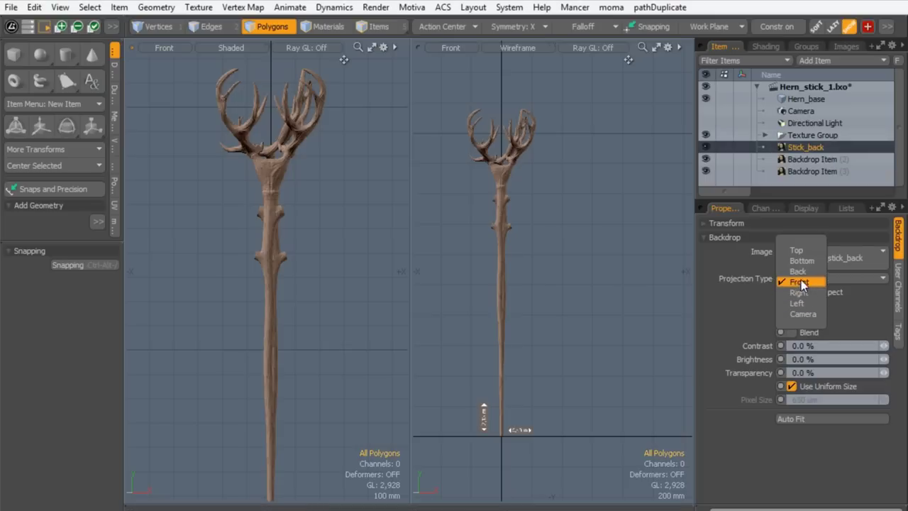
left_click(800, 273)
Rename the backdrop with the Hern_stick_front image as Stick_Front, keeping its projection type on Front
left_click(791, 159)
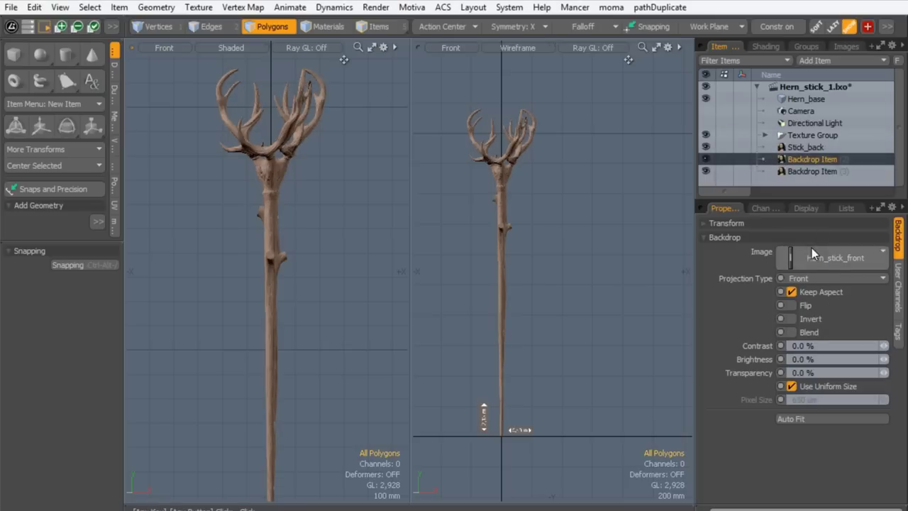
double_click(807, 159)
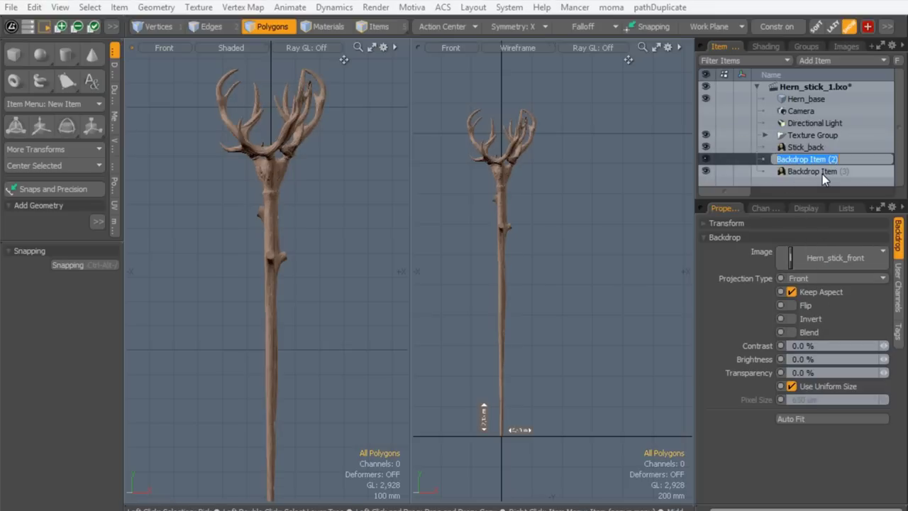
type("Stick_")
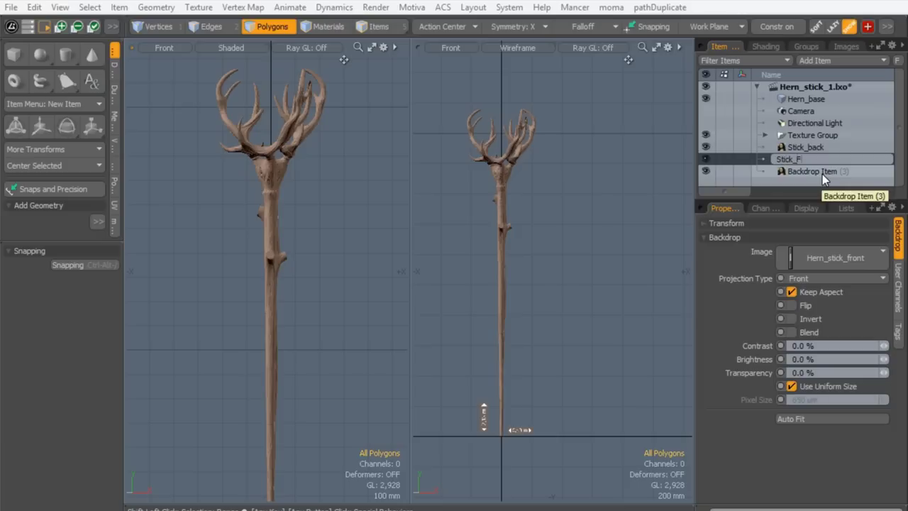
type("Front")
key("Return")
left_click(797, 279)
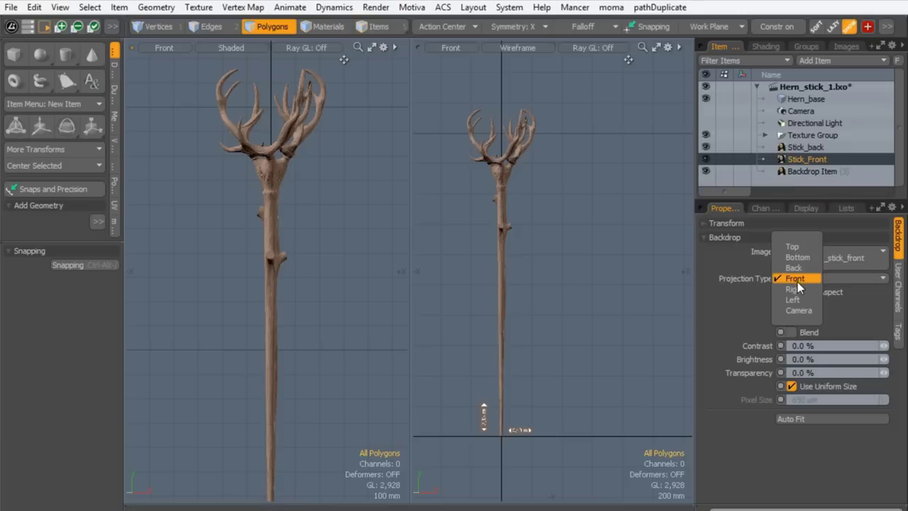
left_click(798, 280)
Rename the backdrop with the Hern_stick_right image as Stick_right and set its projection type to Right
double_click(812, 174)
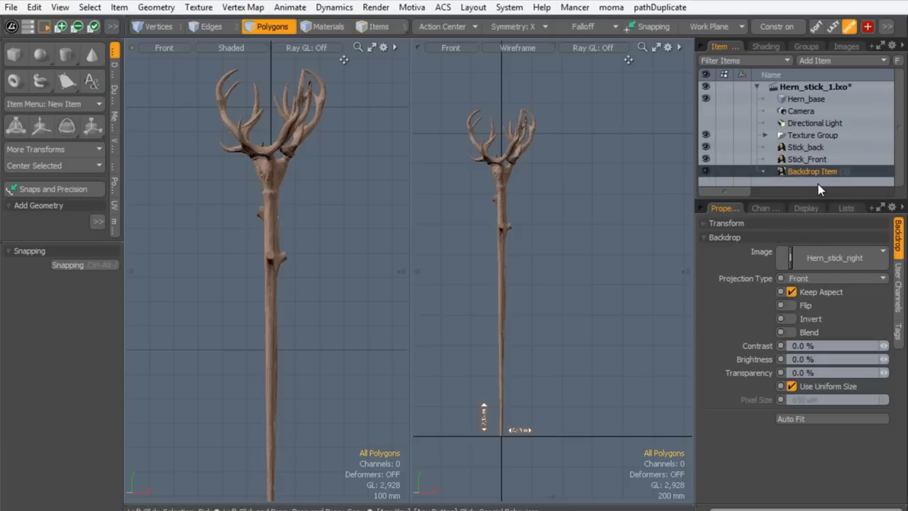
type("Stick_")
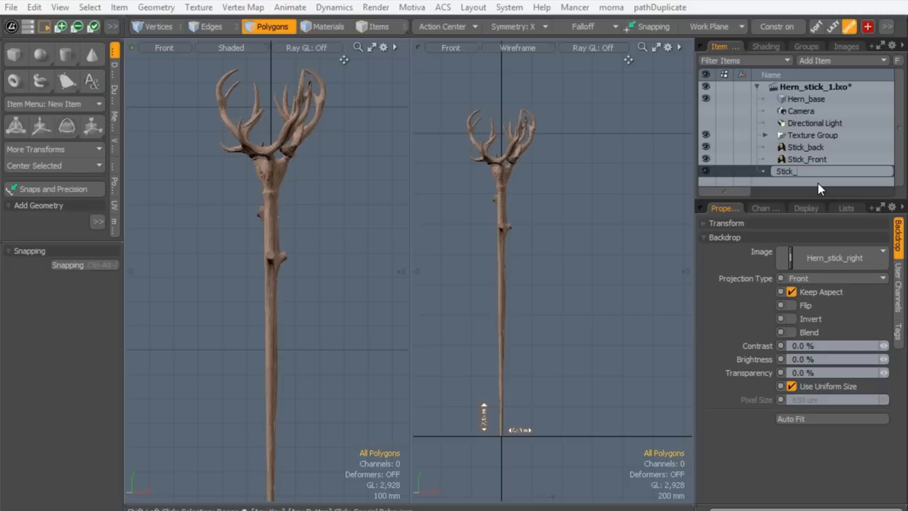
type("right")
key("Return")
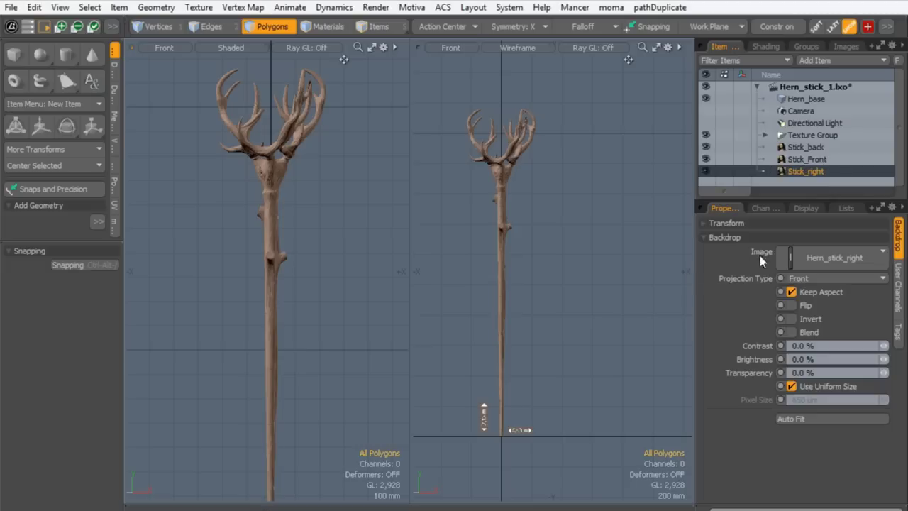
left_click(798, 279)
left_click(795, 289)
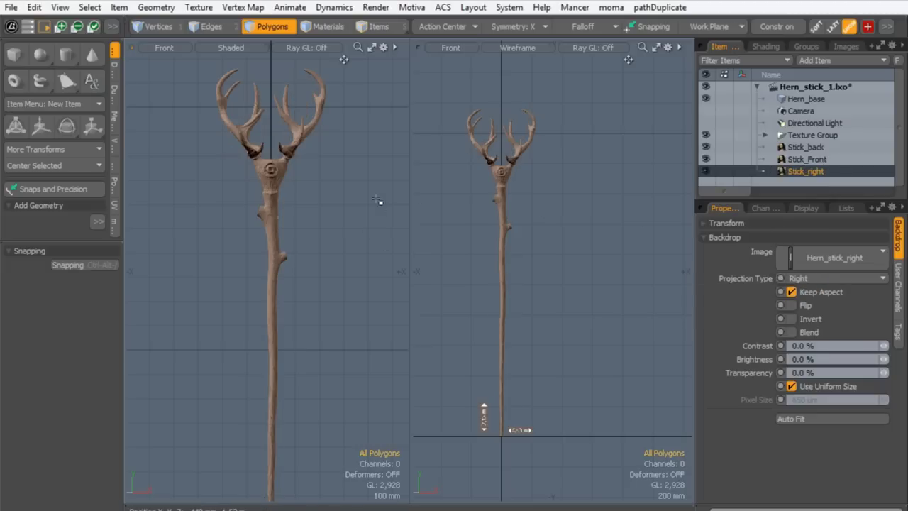
Switch the shaded viewport to the Right view and flip the Stick_right backdrop
key("ctrl+space")
left_click(360, 174)
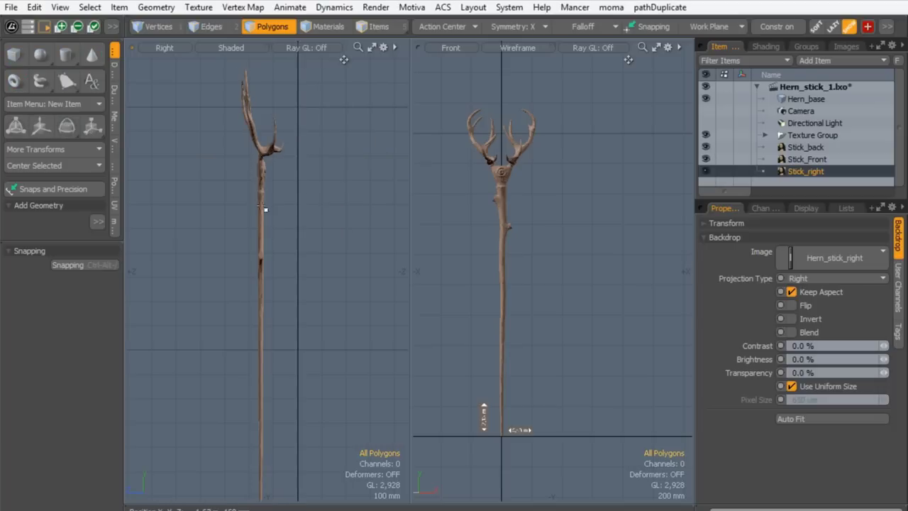
left_click_drag(261, 206, 287, 190, "alt")
mouse_move(287, 189)
left_mouse_down("ctrl+alt")
mouse_move(283, 200)
mouse_move(285, 176)
left_mouse_up("ctrl+alt")
left_click(791, 303)
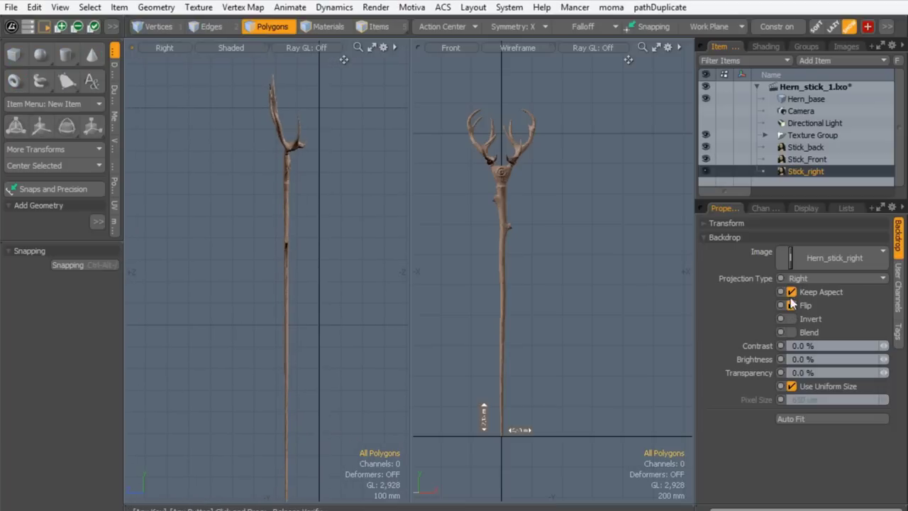
left_click(792, 305)
Set the Z scale of the three stick backdrops to 216%
left_click(706, 223)
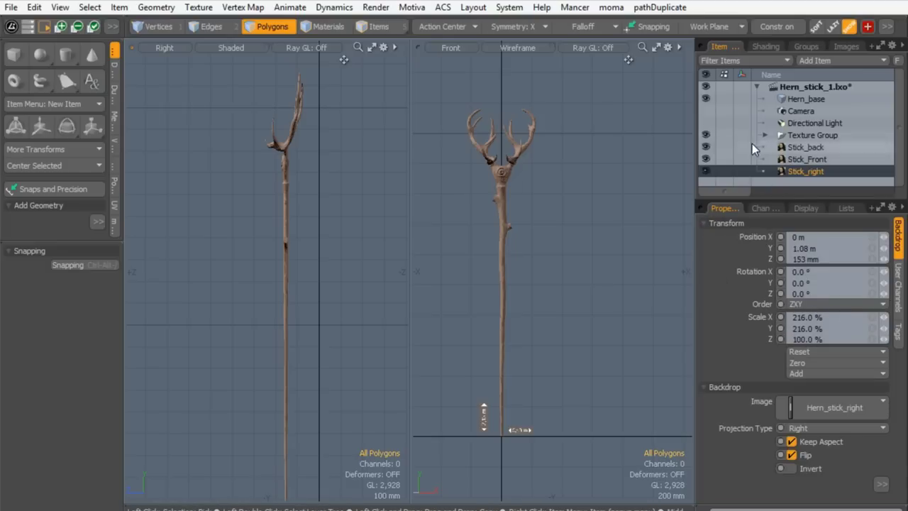
left_click(791, 150)
left_click(787, 169, "shift")
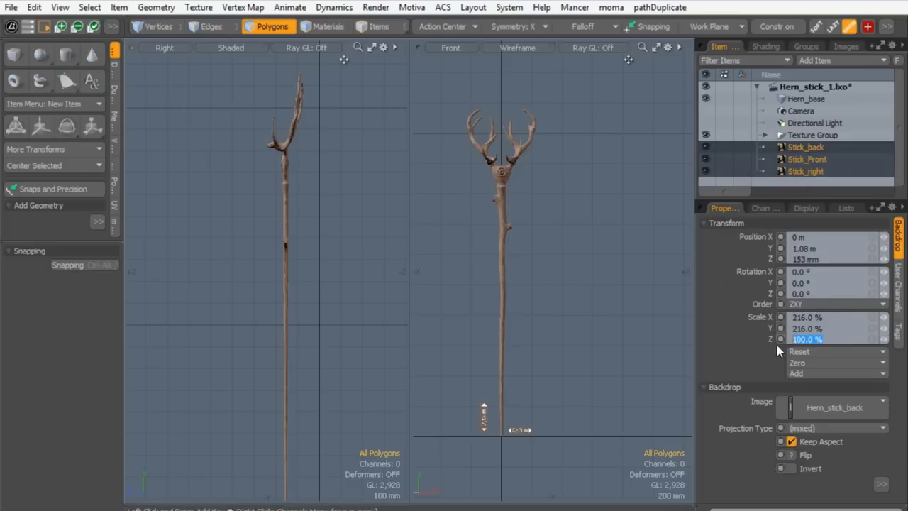
type("216")
key("Return")
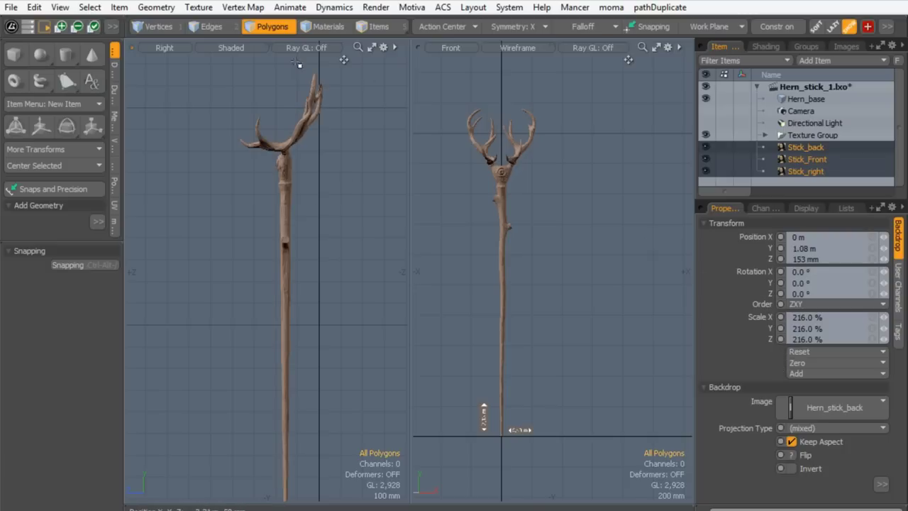
In Items mode, move the Stick_right backdrop to a Z position of about -7 mm so the shaft sits on the vertical axis
left_click(365, 28)
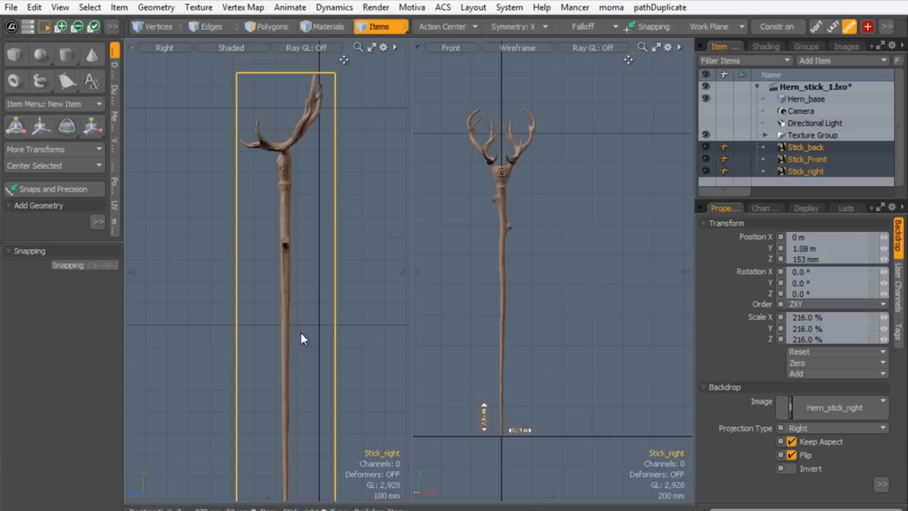
left_click_drag(288, 320, 254, 301, "alt")
scroll(253, 237, "down", 3)
key("w")
left_click_drag(183, 289, 210, 289)
key("space")
Switch the wireframe viewport from the Front view to the Back view
left_click_drag(469, 234, 478, 235, "ctrl+alt")
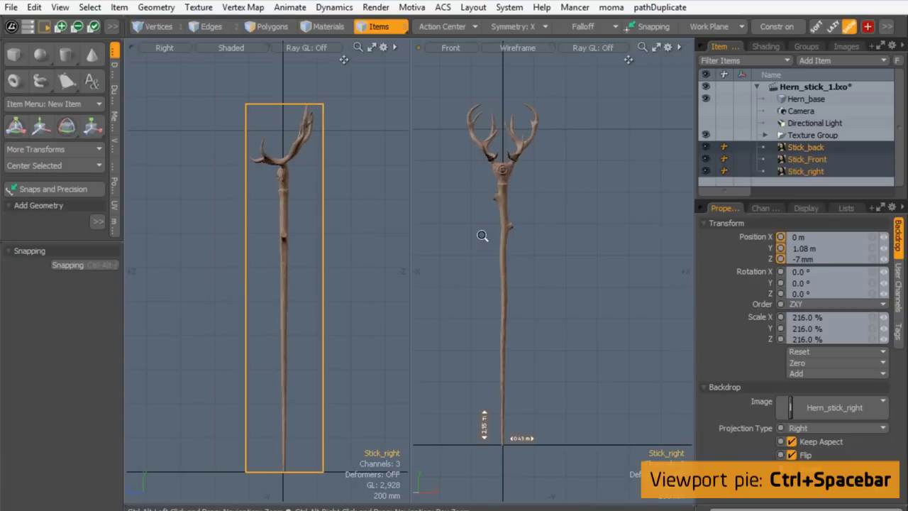
left_click_drag(420, 294, 428, 293, "alt+shift")
key("ctrl+space")
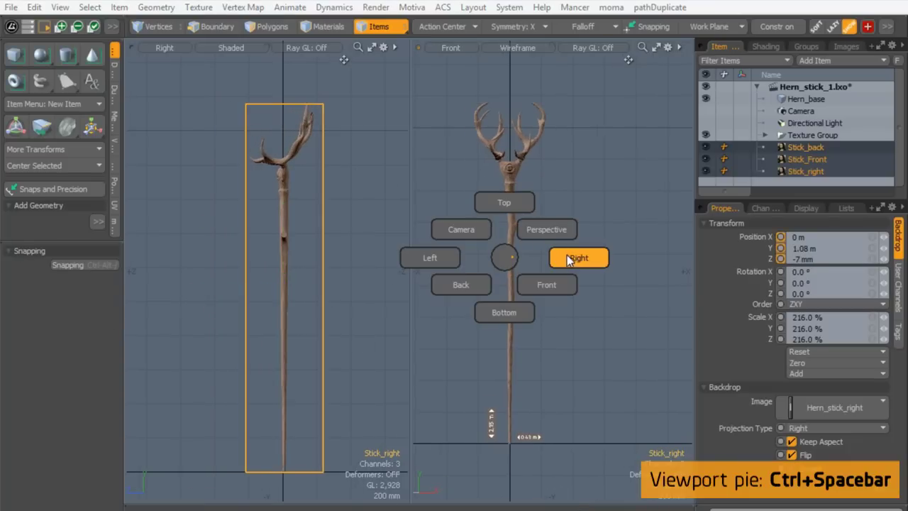
left_click(461, 287)
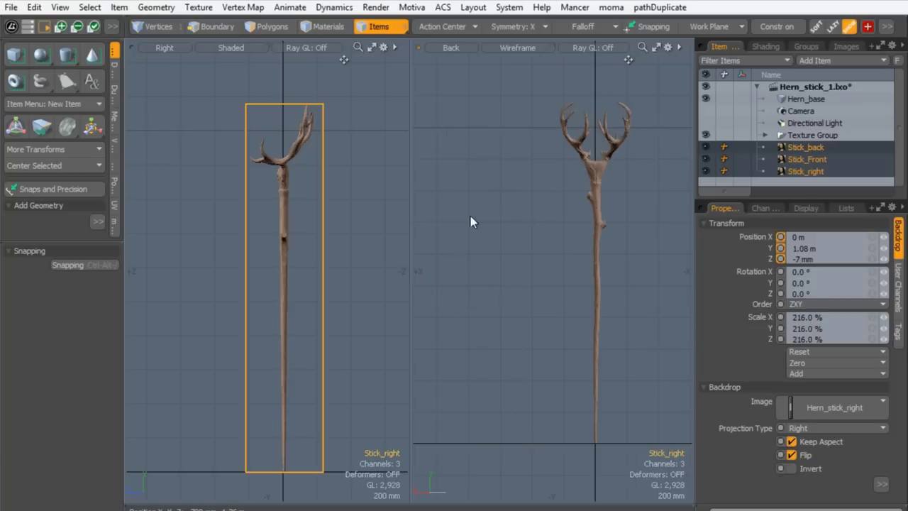
Group the Stick_back, Stick_Front and Stick_right backdrops and name the group BCK
left_click(792, 146)
left_click(789, 171, "shift")
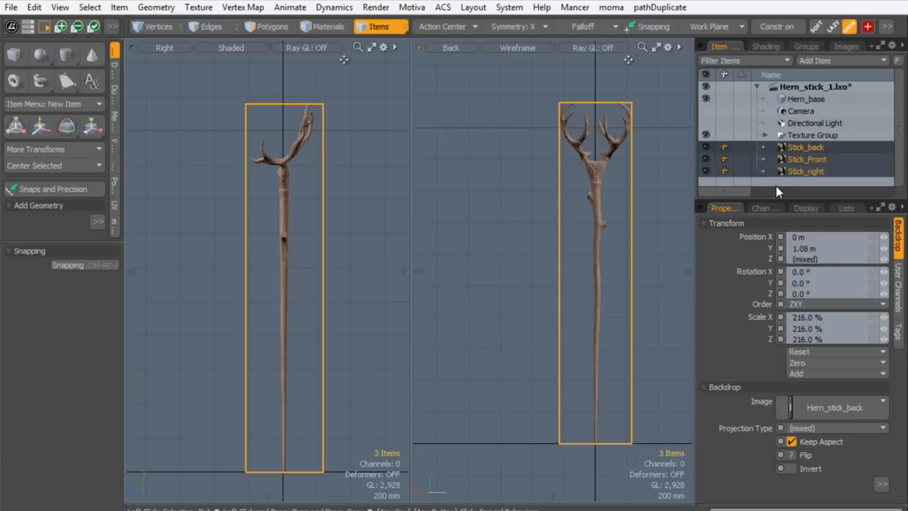
key("ctrl+g")
double_click(801, 147)
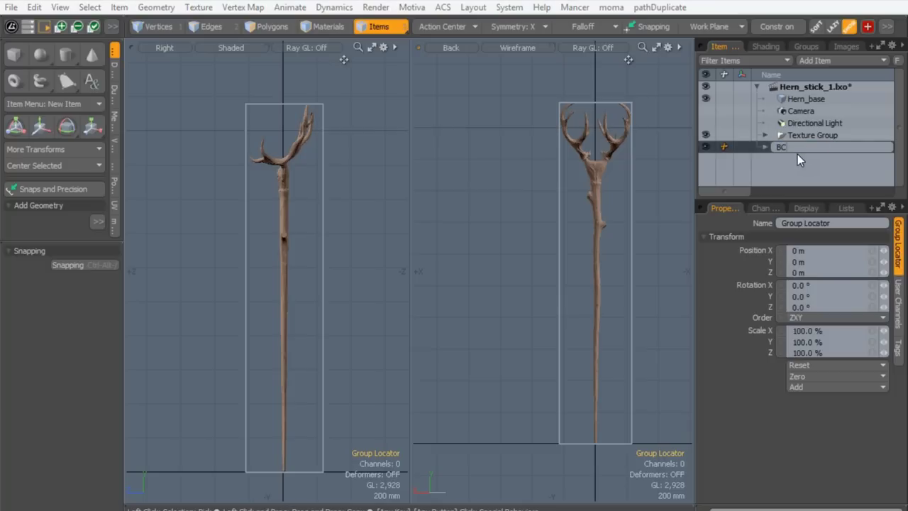
type("BCK")
key("Return")
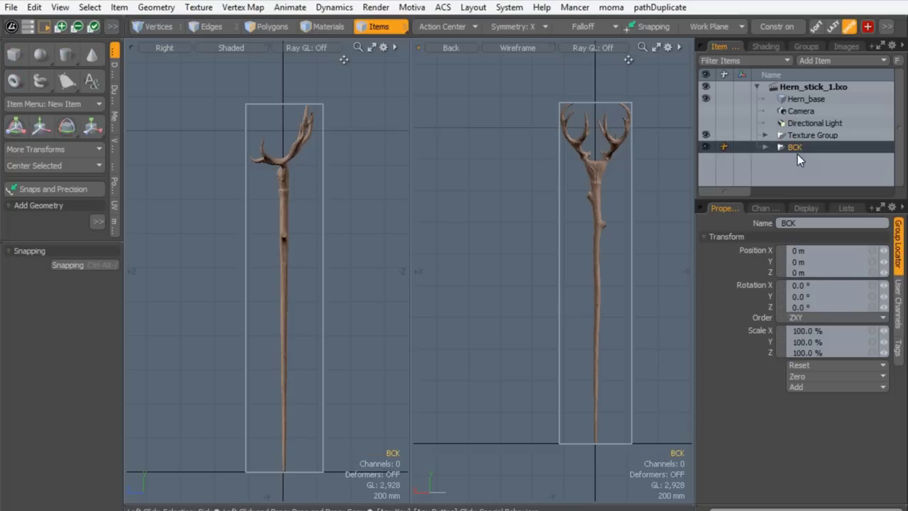
Clear the item selection and select the Stick_back backdrop in the Back view
left_click(190, 119)
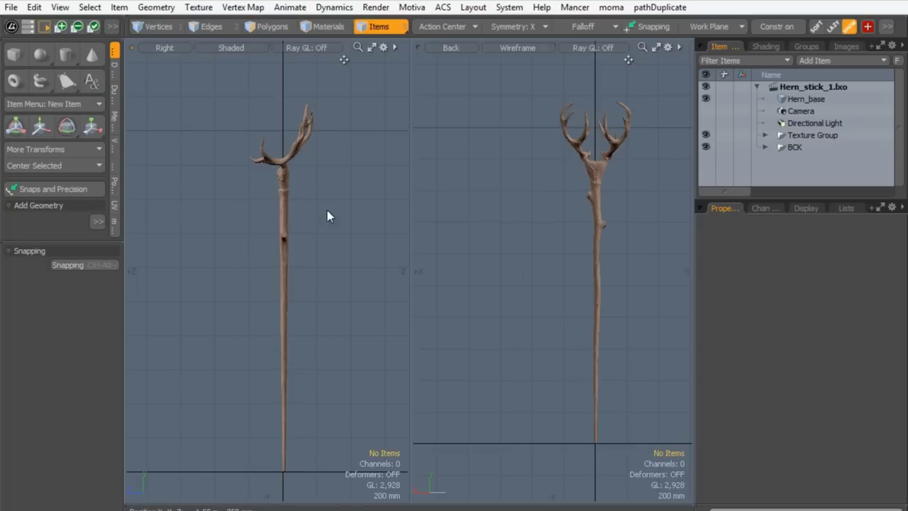
left_click_drag(322, 216, 318, 209, "alt+shift")
left_click(578, 193)
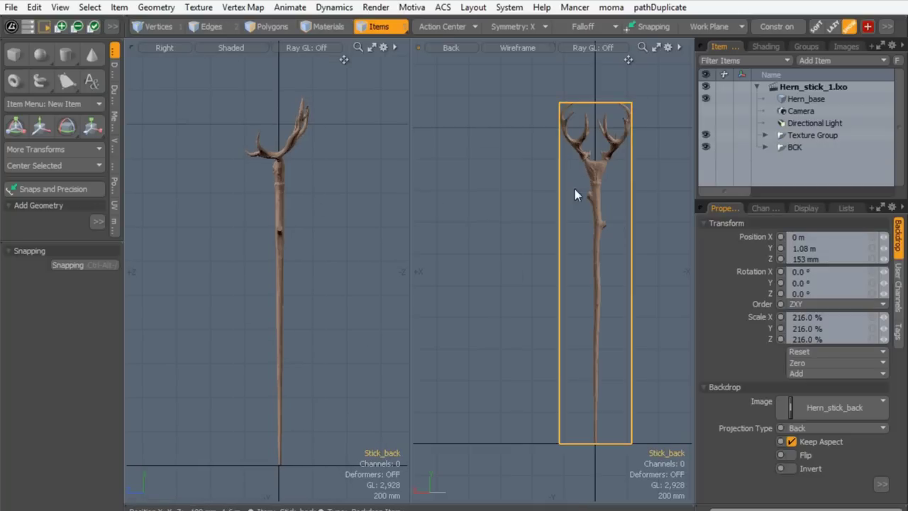
Expand the BCK group, select its three backdrops to check them in both views, and clear the selection
left_click(765, 147)
left_click(800, 171, "shift")
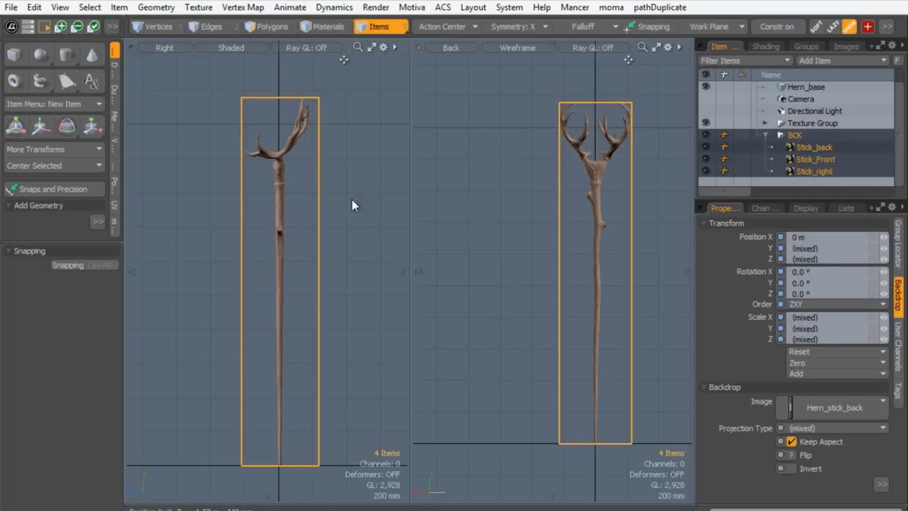
left_click(341, 339)
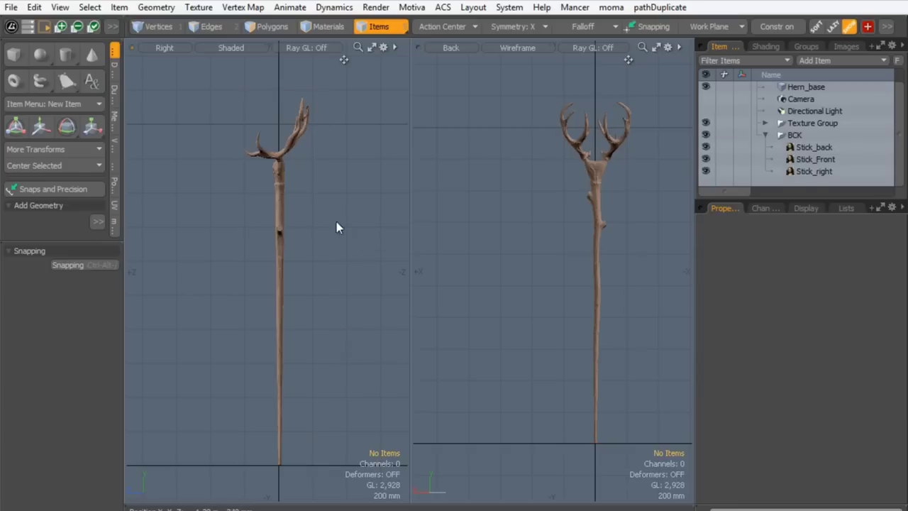
left_click(790, 148)
left_click(796, 171, "shift")
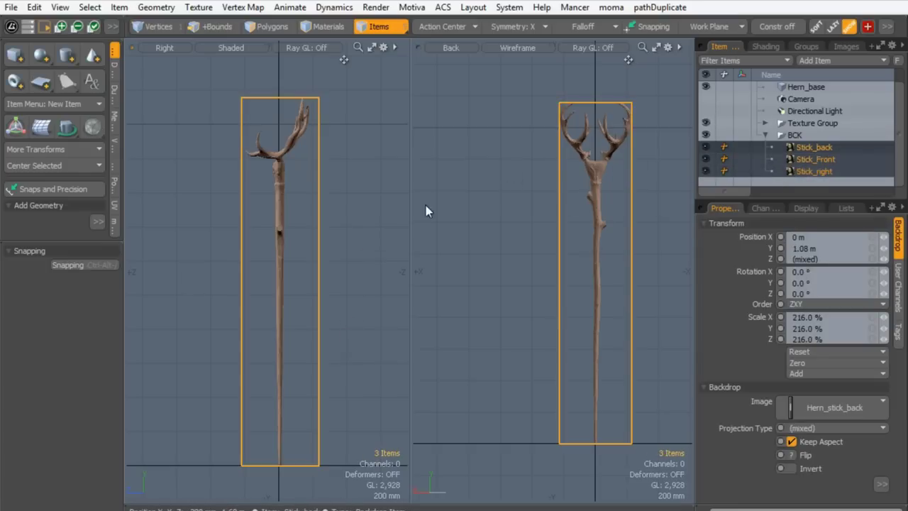
left_click(339, 244)
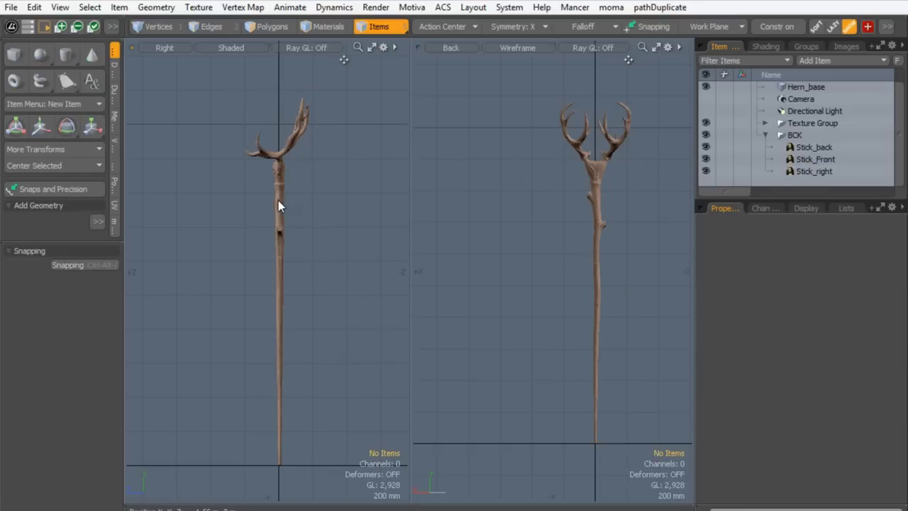
Rename the Hern_base mesh item as Hern stick
scroll(289, 164, "down", 4)
left_click_drag(289, 163, 281, 197, "alt+shift")
scroll(862, 89, "up", 1)
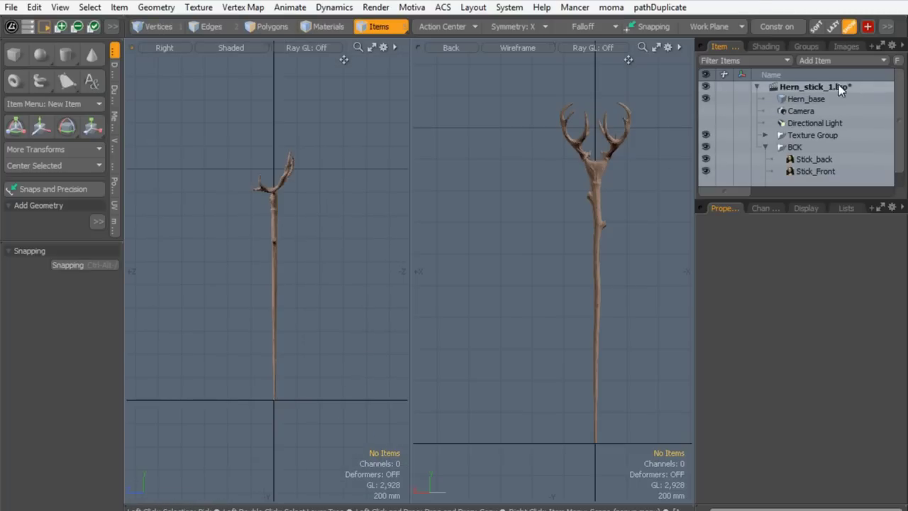
left_click(802, 99)
double_click(802, 97)
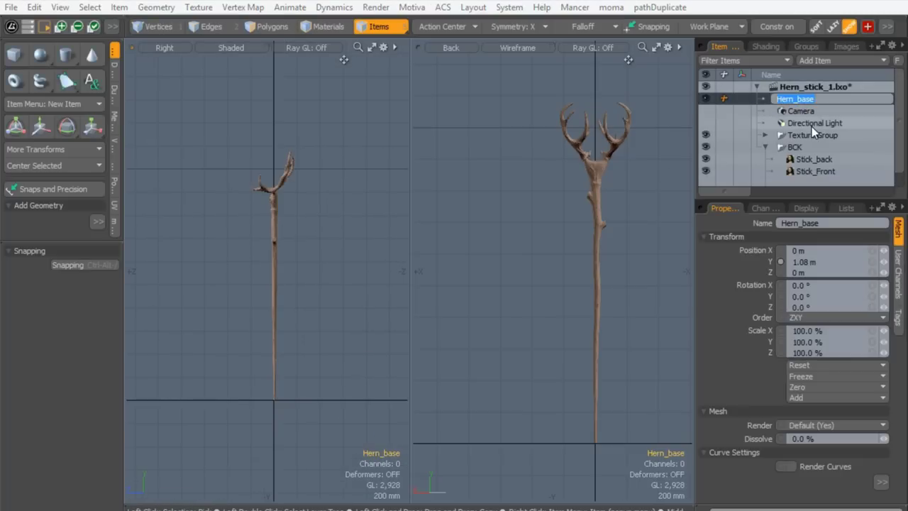
type("He")
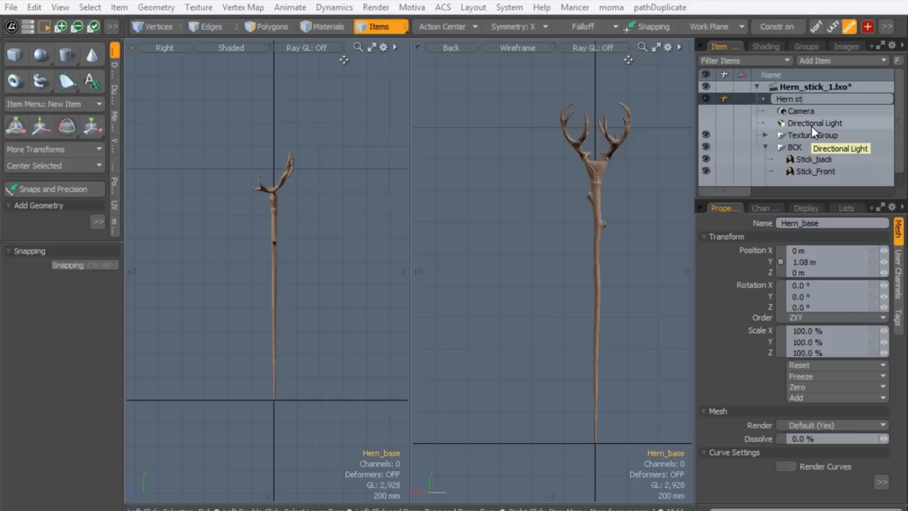
key("Return")
Move the Hern stick item down to a Y position of -420 mm, nearer the staff backdrop
key("w")
scroll(217, 177, "down", 3)
left_click_drag(217, 183, 253, 388, "alt+shift")
left_click_drag(253, 388, 191, 298, "ctrl+alt")
mouse_move(279, 264)
left_mouse_down("alt+shift")
mouse_move(278, 246)
mouse_move(289, 264)
left_mouse_up("alt+shift")
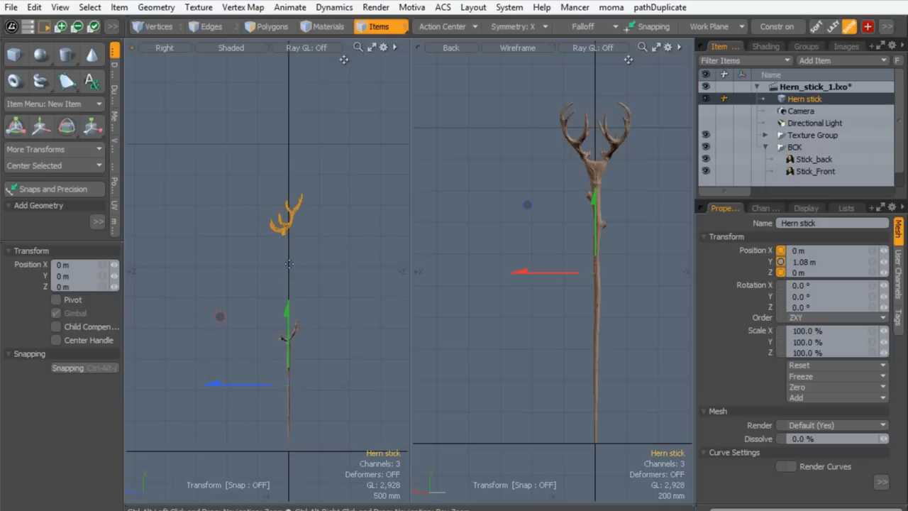
left_click_drag(289, 317, 289, 408)
In Polygons mode, select both antlers and move them about -275 mm in Y and -82 mm in Z onto the staff head
left_click_drag(299, 346, 298, 153, "ctrl+alt")
left_click(260, 25)
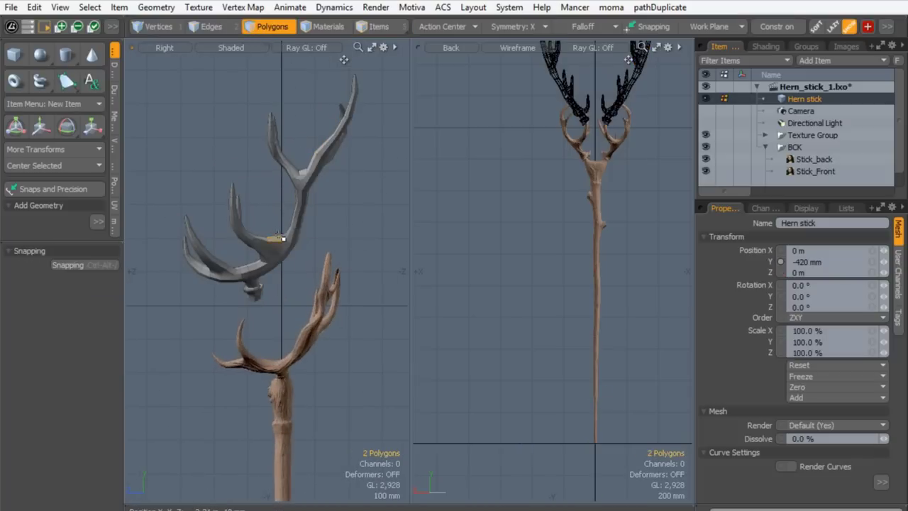
double_click(279, 236)
key("w")
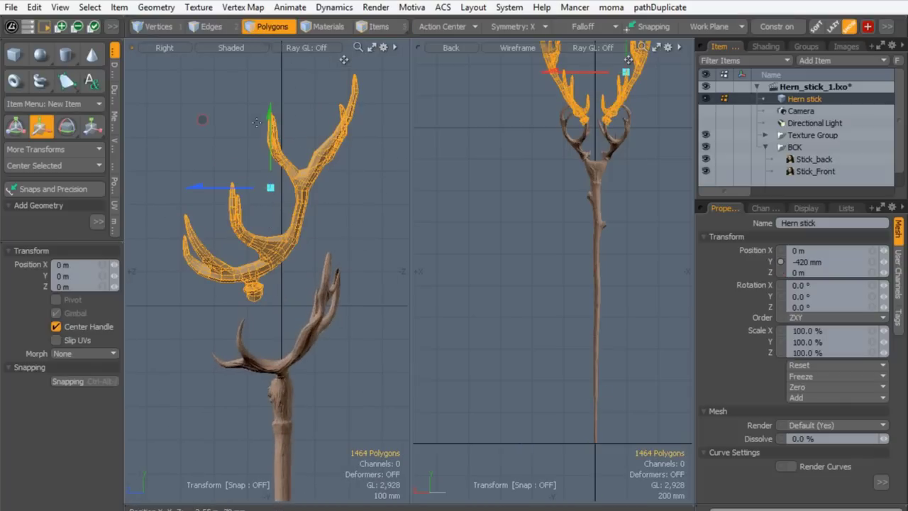
left_click_drag(271, 122, 271, 217)
scroll(318, 302, "up", 2)
left_click_drag(197, 197, 237, 193)
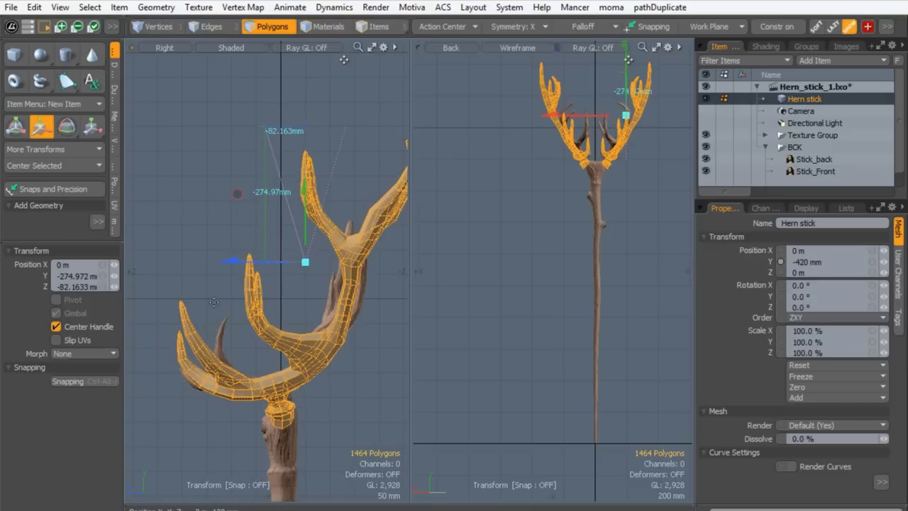
Scale the antlers down uniformly about their base to approach the backdrop's size, and clear the selection
key("r")
left_click(278, 412)
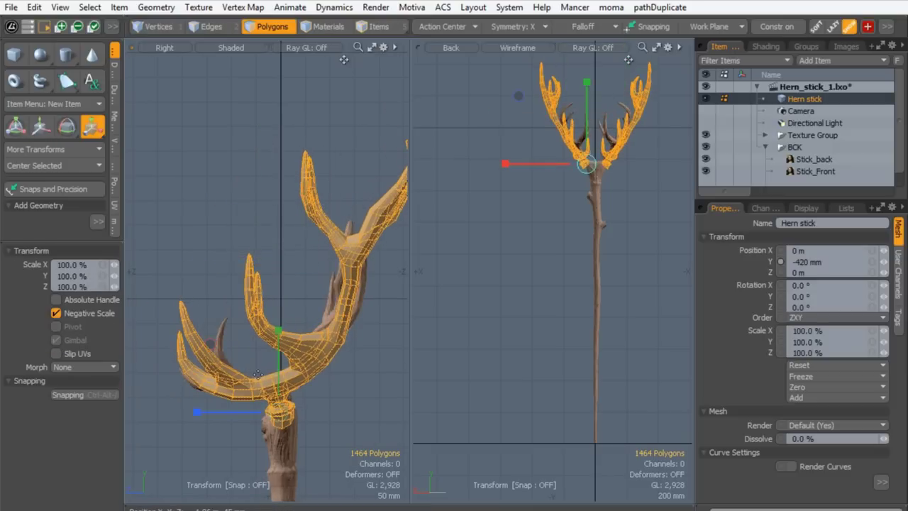
left_click_drag(283, 417, 261, 417)
key("q")
left_click(188, 246)
Switch the shaded viewport to the Front view, frame the staff head and collapse the tool panel to enlarge the viewports
key("ctrl+space")
left_click(312, 410)
left_click_drag(263, 386, 331, 275, "ctrl+alt")
mouse_move(284, 311)
left_mouse_down("ctrl+alt")
mouse_move(261, 327)
mouse_move(317, 312)
mouse_move(264, 338)
mouse_move(261, 372)
left_mouse_up("ctrl+alt")
left_click_drag(319, 306, 294, 300, "alt+shift")
left_click_drag(326, 210, 296, 244, "alt+shift")
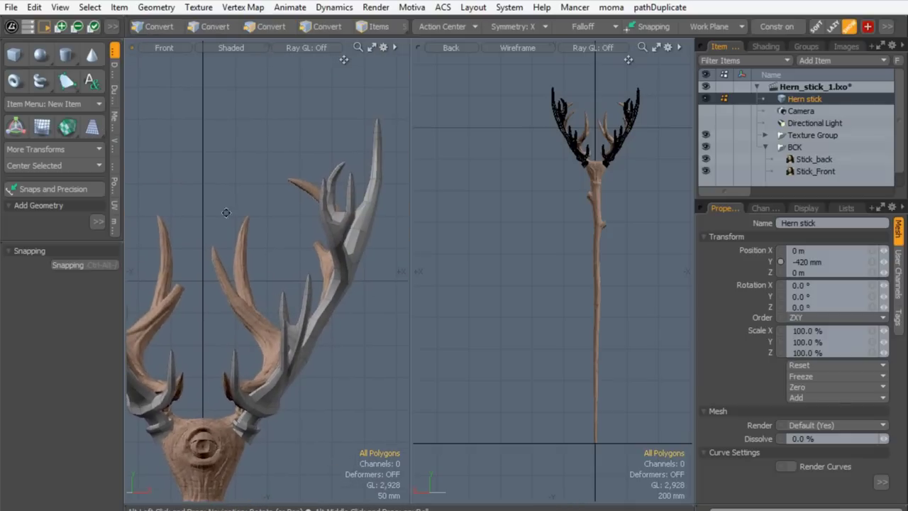
left_click_drag(232, 317, 247, 302, "alt+shift")
mouse_move(268, 380)
left_mouse_down("alt+shift")
mouse_move(319, 333)
mouse_move(253, 319)
left_mouse_up("alt+shift")
left_click_drag(284, 280, 315, 279, "alt+shift")
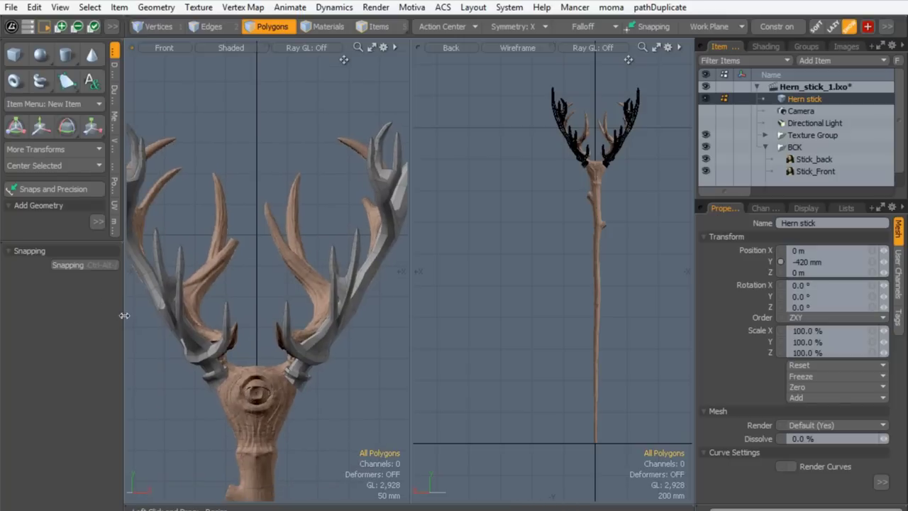
left_click_drag(124, 314, 2, 303)
Examine how the antler mesh lines up with the staff backdrops in the Front and Back views
left_click_drag(176, 297, 199, 183, "alt+shift")
mouse_move(213, 284)
left_mouse_down("alt+shift")
mouse_move(197, 355)
mouse_move(225, 312)
mouse_move(215, 103)
left_mouse_up("alt+shift")
mouse_move(221, 475)
left_mouse_down("alt+shift")
mouse_move(230, 345)
mouse_move(212, 106)
left_mouse_up("alt+shift")
left_click_drag(213, 329, 232, 170, "alt+shift")
left_click_drag(131, 230, 92, 228, "ctrl+alt")
left_click_drag(192, 158, 194, 490, "alt+shift")
left_click_drag(230, 277, 424, 249, "alt+shift")
left_click_drag(548, 127, 605, 161, "alt+shift")
left_click_drag(227, 326, 221, 236, "alt+shift")
Turn symmetry off and delete the antler on the negative X side, keeping the other one
left_click(206, 27)
left_click(283, 25)
double_click(99, 218)
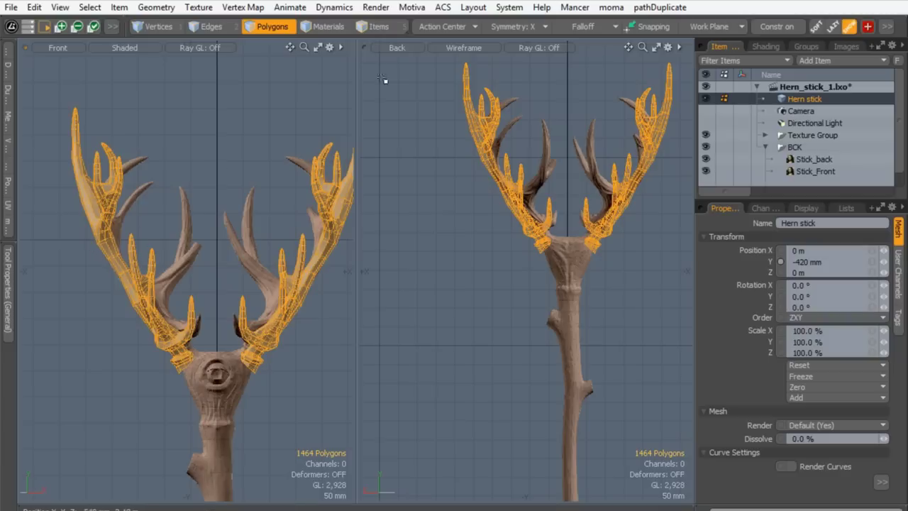
double_click(131, 270)
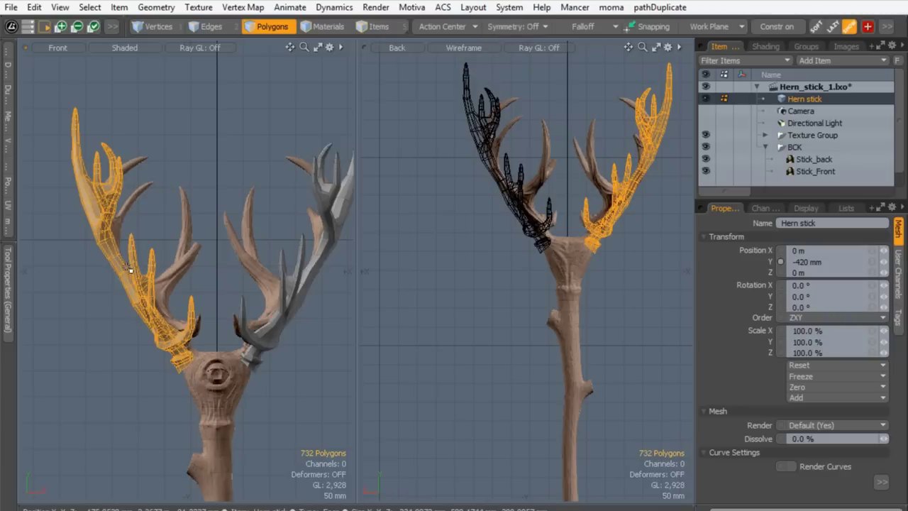
key("Delete")
Switch the wireframe viewport from the Back view to the Right view and frame the antler base in both views
left_click_drag(268, 284, 261, 227, "alt+shift")
left_click_drag(258, 267, 239, 262, "ctrl+alt")
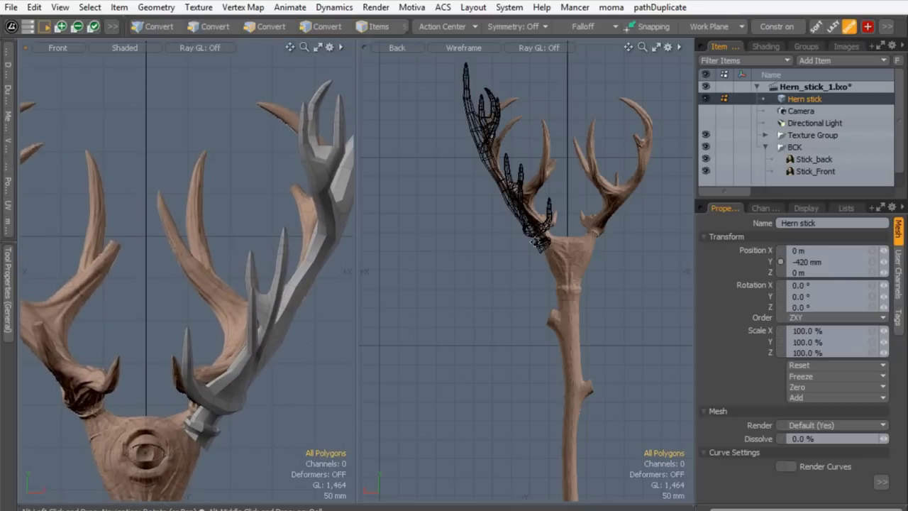
key("ctrl+space")
left_click(646, 308)
left_click_drag(545, 217, 632, 195, "ctrl+alt")
left_click_drag(206, 383, 224, 305, "alt+shift")
left_click_drag(224, 305, 245, 325, "ctrl+alt")
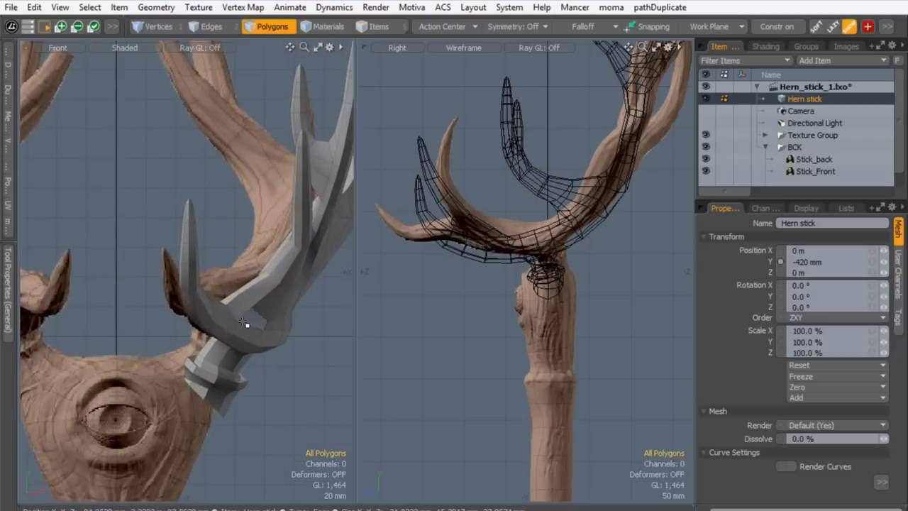
Select the remaining antler, set the Action Center to Automatic and shift the antler slightly up and inward toward its socket
double_click(243, 327)
key("y")
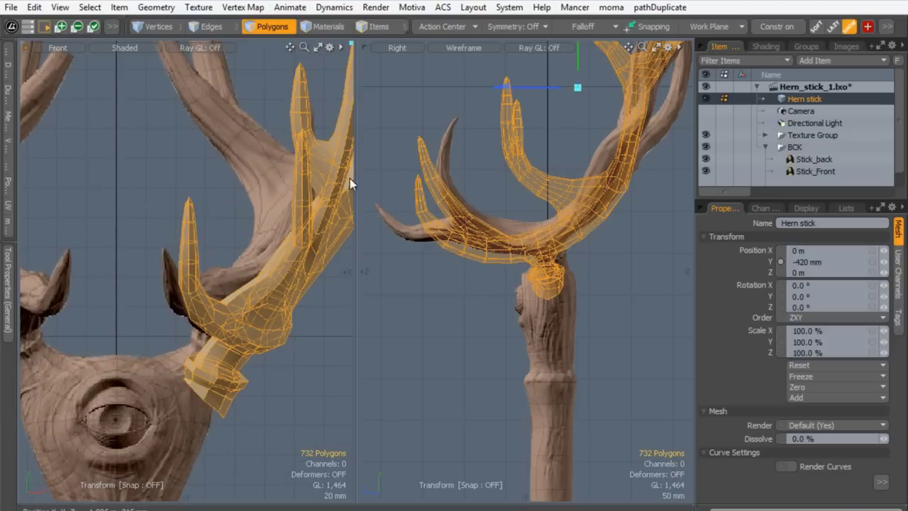
left_click(440, 26)
left_click(426, 27)
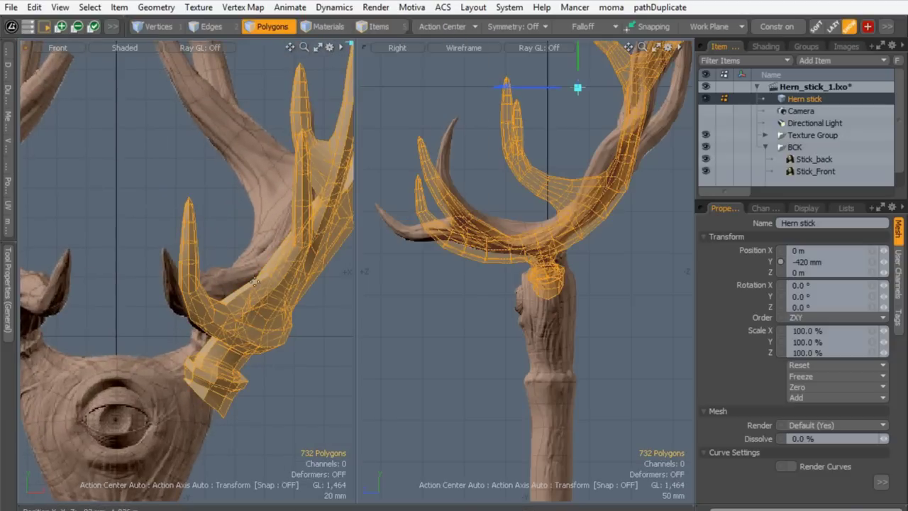
mouse_move(336, 226)
left_mouse_down()
mouse_move(318, 191)
mouse_move(330, 214)
left_mouse_up()
key("space")
Widen the two viewports by narrowing the item list, and frame the foremost antler tine
scroll(466, 223, "up", 2)
left_click_drag(496, 199, 559, 224, "alt")
left_click_drag(461, 190, 460, 181)
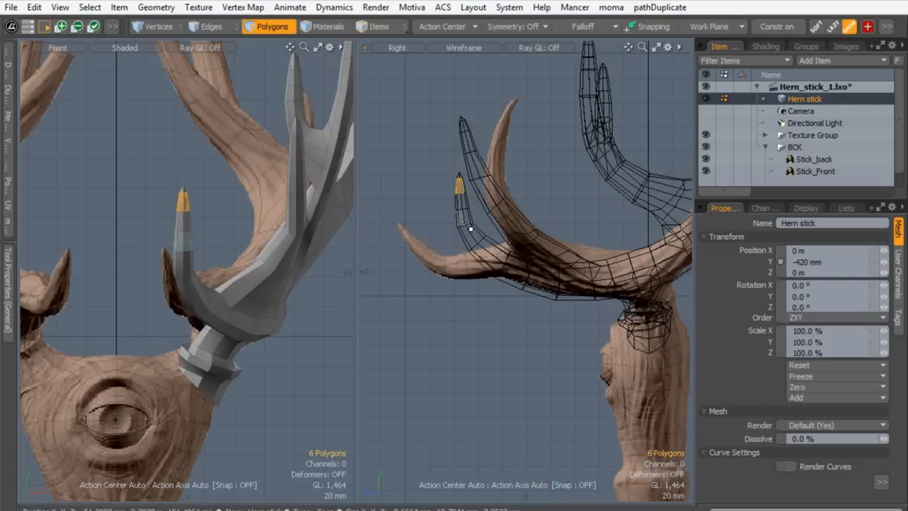
left_click_drag(538, 234, 426, 254, "alt")
left_click_drag(695, 170, 840, 183)
left_click_drag(606, 214, 635, 206, "alt")
left_click_drag(635, 206, 665, 236, "alt+shift")
left_click_drag(539, 263, 567, 245, "alt+shift")
Try to move the foremost tine's polygons after growing and shrinking their selection, and undo the move
right_click_drag(530, 221, 561, 277)
key("shift+Up")
key("shift+Up")
key("shift+Up")
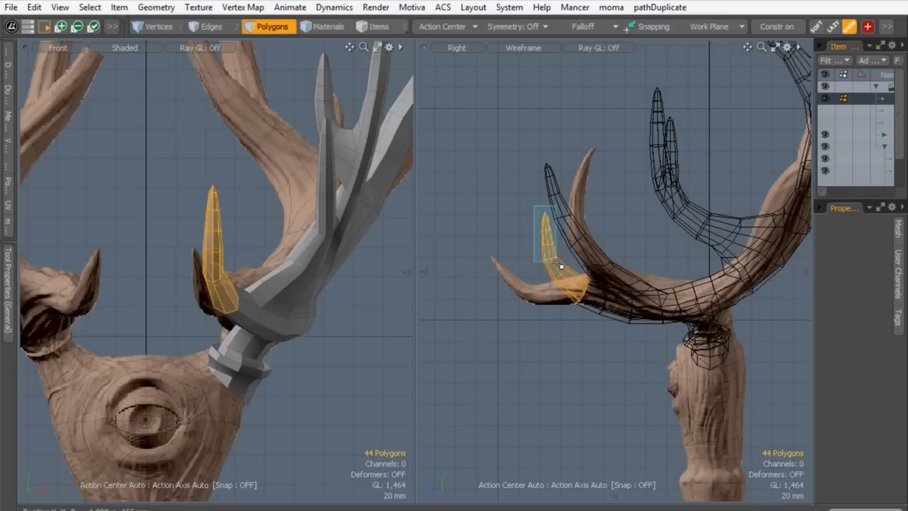
key("shift+Down")
key("shift+Down")
key("shift+Down")
key("w")
left_click_drag(480, 170, 459, 215)
key("ctrl+z")
key("q")
Change the area selection style to a freehand lasso and select the foremost tine's upper polygons in the Right view
right_click_drag(511, 207, 563, 261)
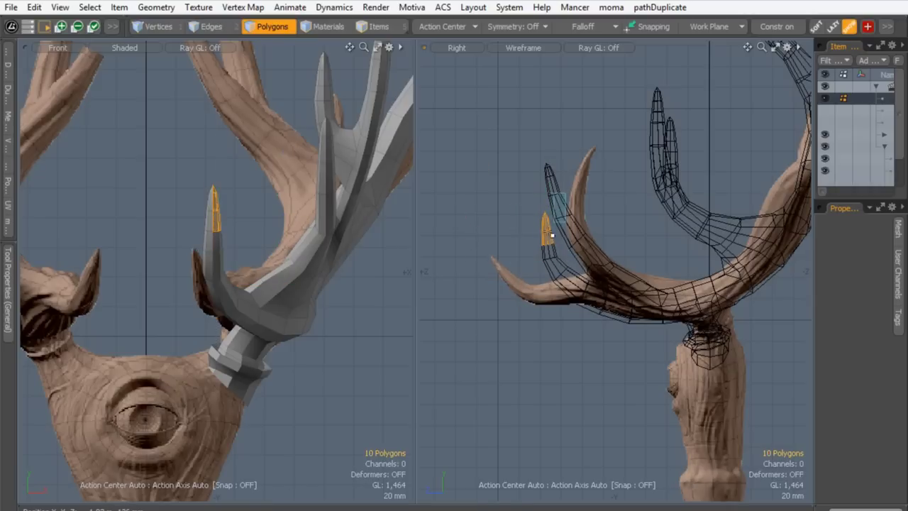
right_click_drag(555, 223, 519, 269)
right_click_drag(519, 206, 568, 271)
key("alt+space")
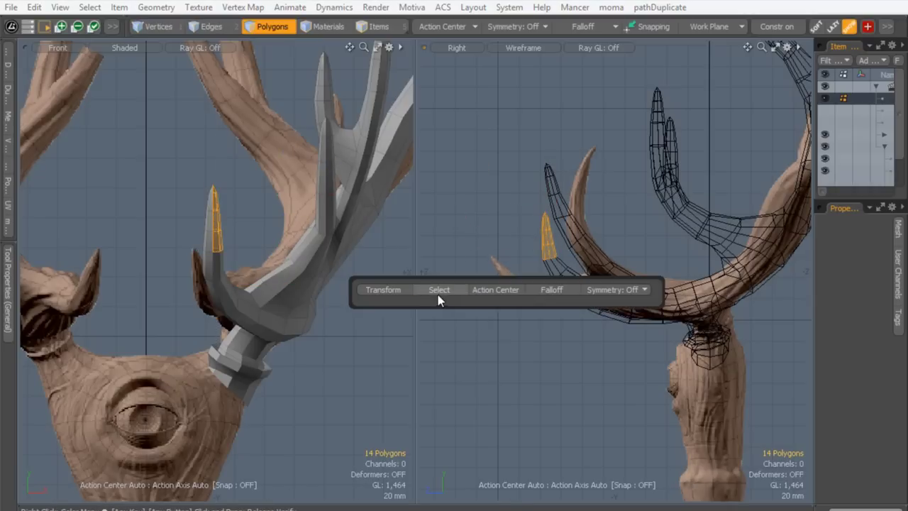
left_click(439, 292)
left_click(426, 246)
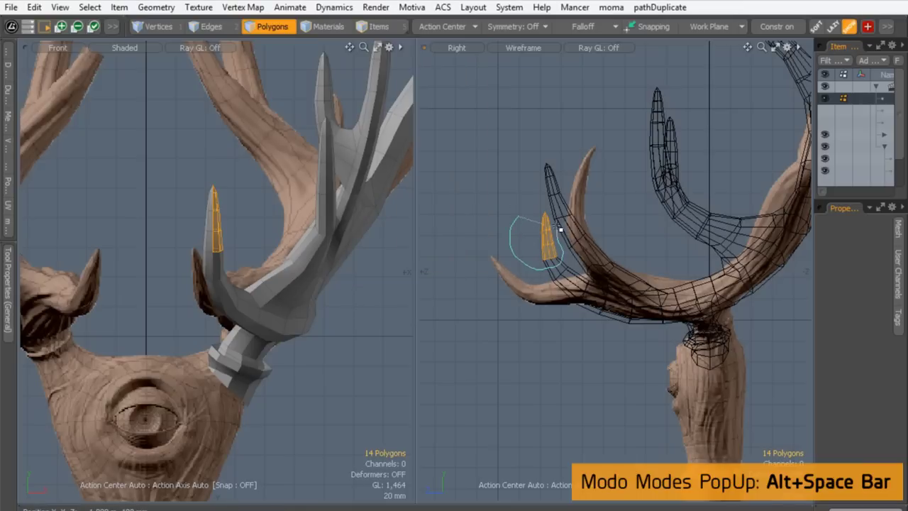
right_click_drag(558, 229, 526, 190)
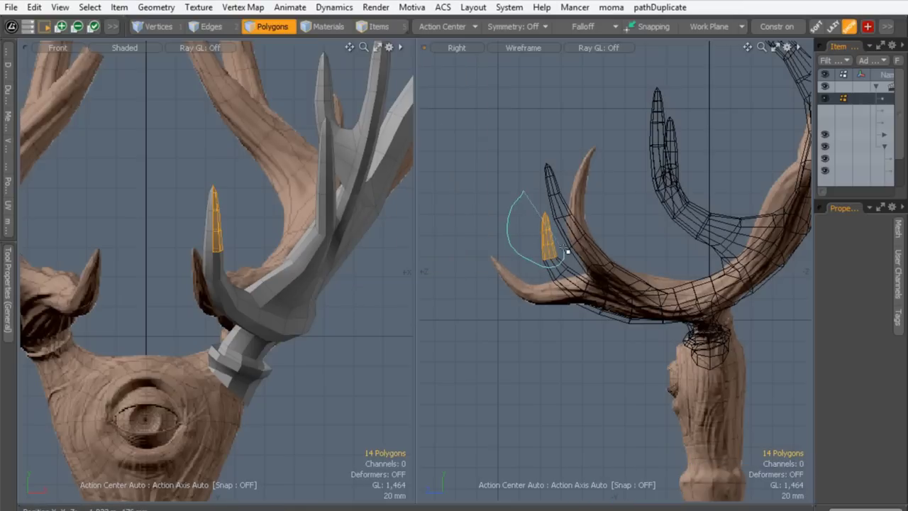
right_click_drag(556, 215, 508, 231)
Move and rotate the selected tine polygons to lie along the backdrop's front tine in the Right view
key("w")
left_click_drag(488, 176, 458, 215)
key("e")
left_click_drag(513, 189, 458, 216)
left_click_drag(527, 287, 493, 289, "ctrl+alt")
Select the eight-edge loop at the base of the front tine and reposition it to follow the backdrop's contour
key("w")
key("space")
left_click(589, 272)
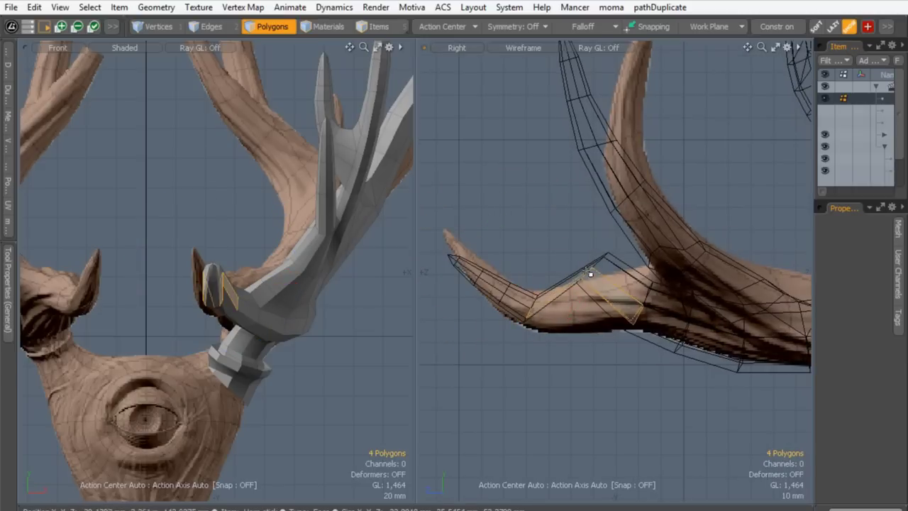
left_click(206, 26)
key("w")
left_click_drag(524, 206, 516, 241)
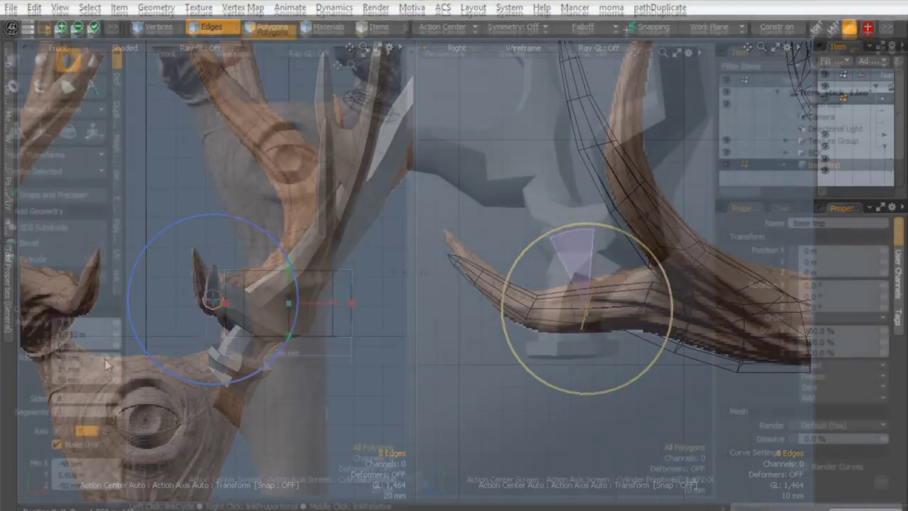
Shrink the eight-sided cylinder in the base tmp mesh proportionally to about 72 mm wide and 75 mm deep
type("46.2")
key("Return")
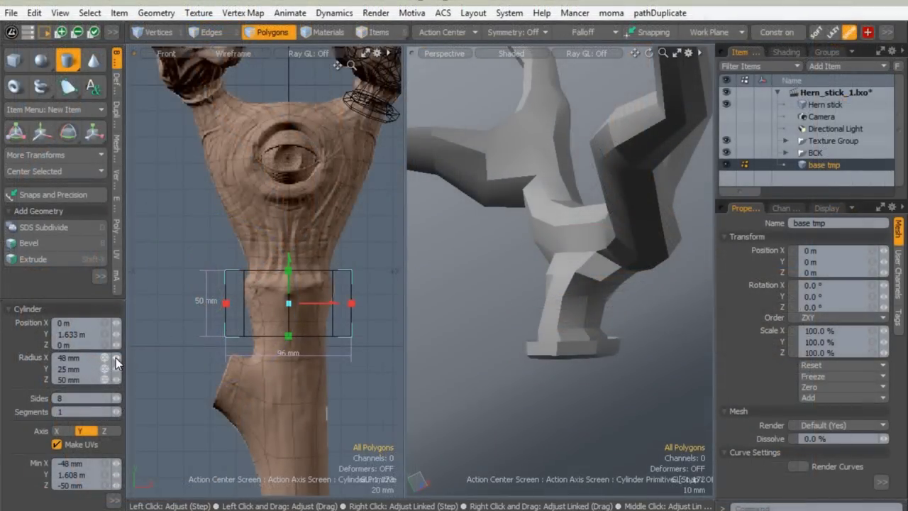
right_click_drag(105, 357, 68, 358)
key("q")
Toggle the wireframe overlay in the Perspective viewport with the cylinder in view
left_click_drag(535, 261, 573, 390, "alt")
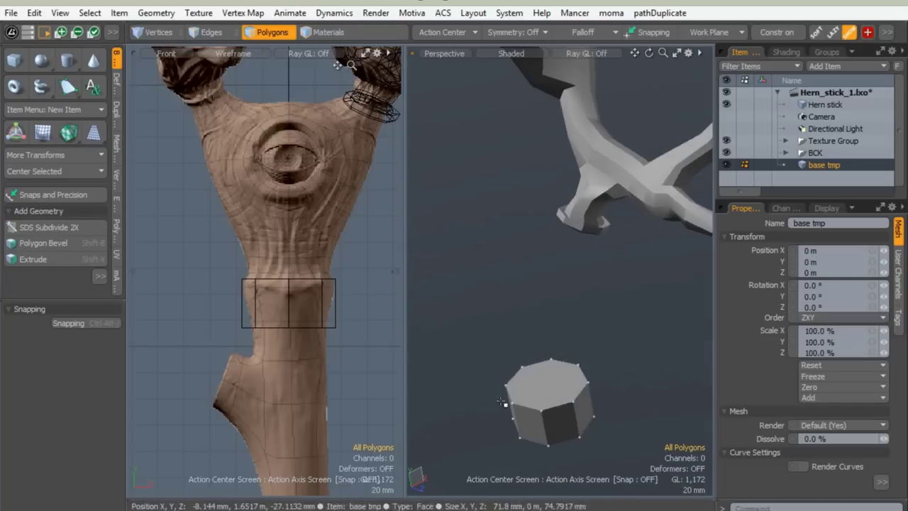
key("ctrl+3")
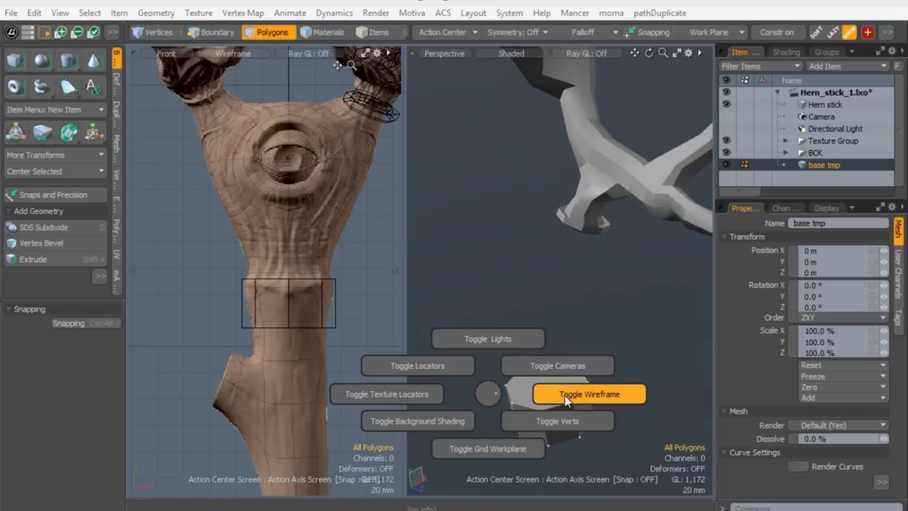
left_click(565, 402)
Select the cylinder's bottom polygon and move it up 18 mm to fit the staff's collar
left_click_drag(525, 408, 586, 369, "ctrl+alt")
left_click_drag(586, 368, 530, 217, "alt")
left_click(550, 234)
left_click_drag(282, 292, 291, 240, "alt+shift")
key("w")
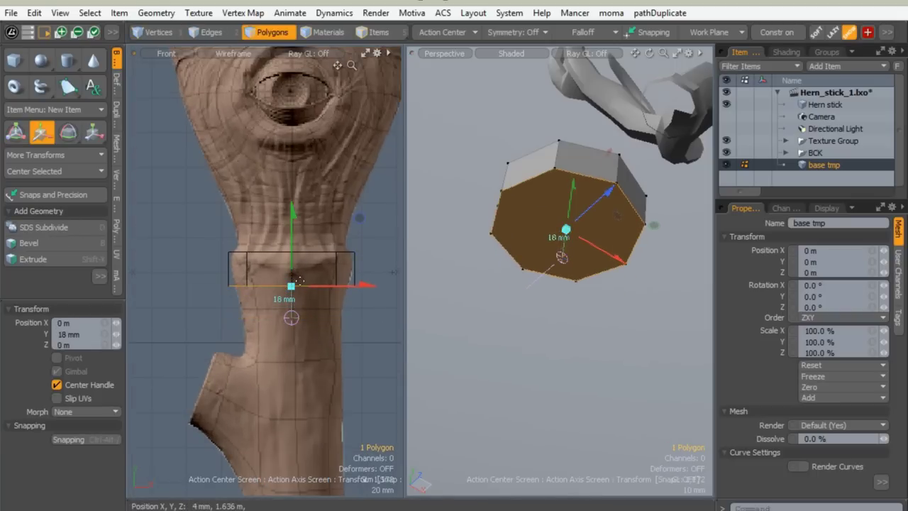
Scale the cylinder's bottom polygon inward to match the narrower neck of the staff
key("r")
left_click_drag(582, 224, 552, 133, "alt")
left_click_drag(629, 176, 617, 179)
key("q")
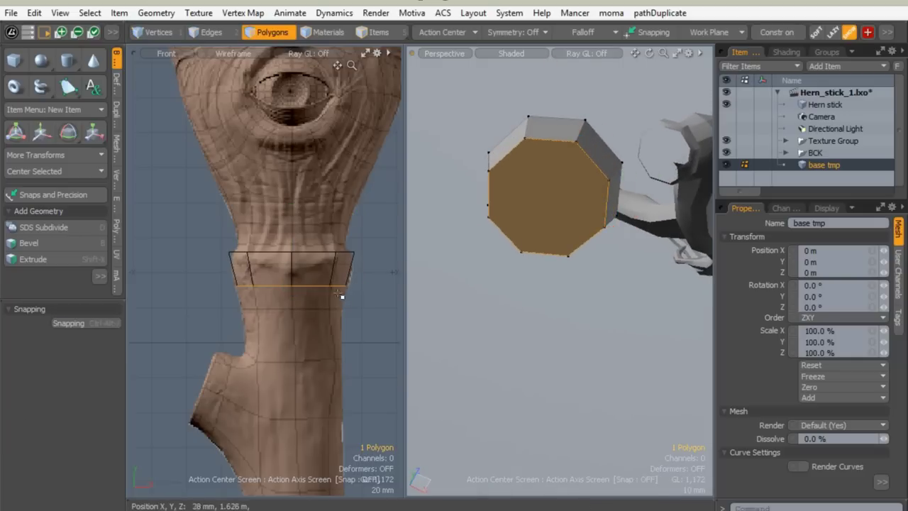
Bevel the cylinder's bottom polygon downward in successive sections that follow the outline below the collar
key("b")
left_click_drag(371, 285, 331, 379)
left_click(329, 328, "shift")
left_click_drag(373, 357, 371, 357)
left_click_drag(292, 395, 292, 399)
Continue beveling the bottom polygon down past the first branch stub, giving the last section a 42 mm shift
left_click_drag(284, 432, 276, 352, "alt")
left_click(269, 293, "shift")
left_click(275, 321, "shift")
left_click_drag(274, 319, 275, 393)
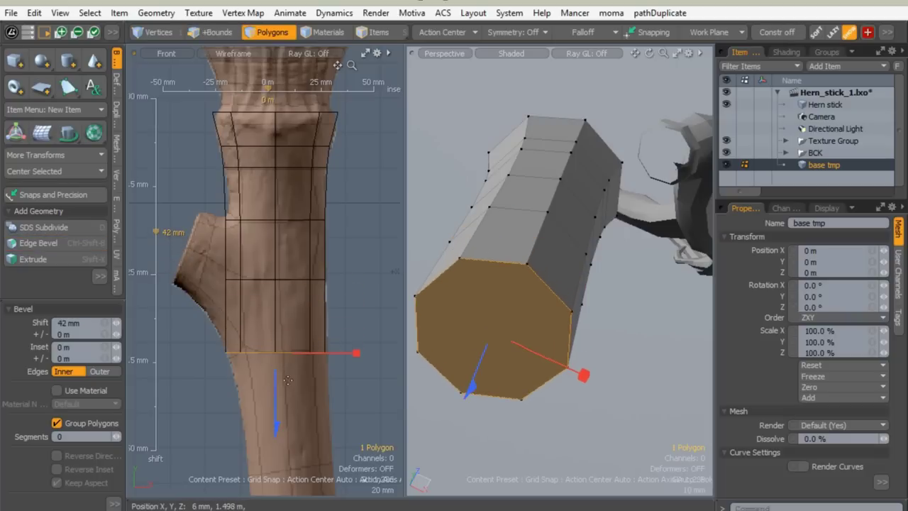
Bevel the shaft's bottom polygon down past the second branch stub in further straight sections
left_click_drag(255, 434, 247, 243, "alt")
left_click_drag(269, 289, 264, 233)
left_click(287, 318, "shift")
left_click_drag(269, 310, 267, 356)
left_click(286, 356, "shift")
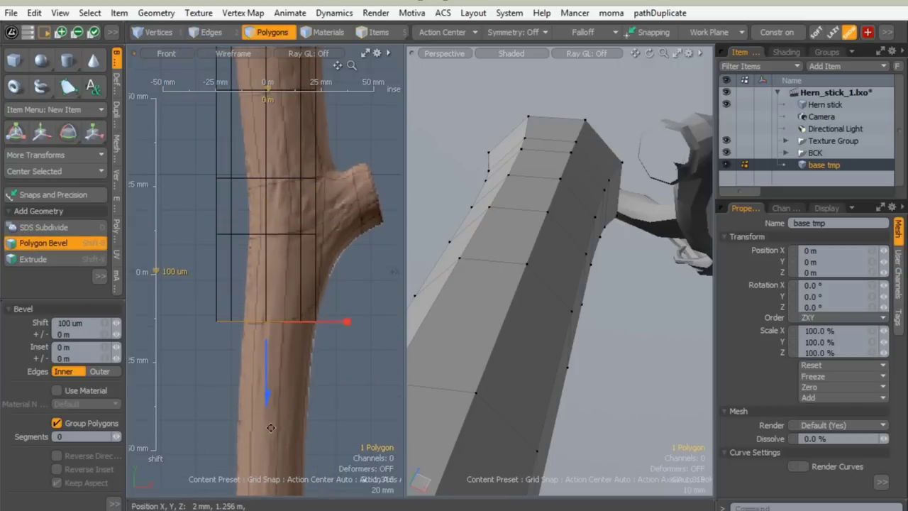
Bevel the bottom polygon down the middle of the shaft in successive long sections that cover the staff
left_click_drag(269, 427, 281, 190, "alt+shift")
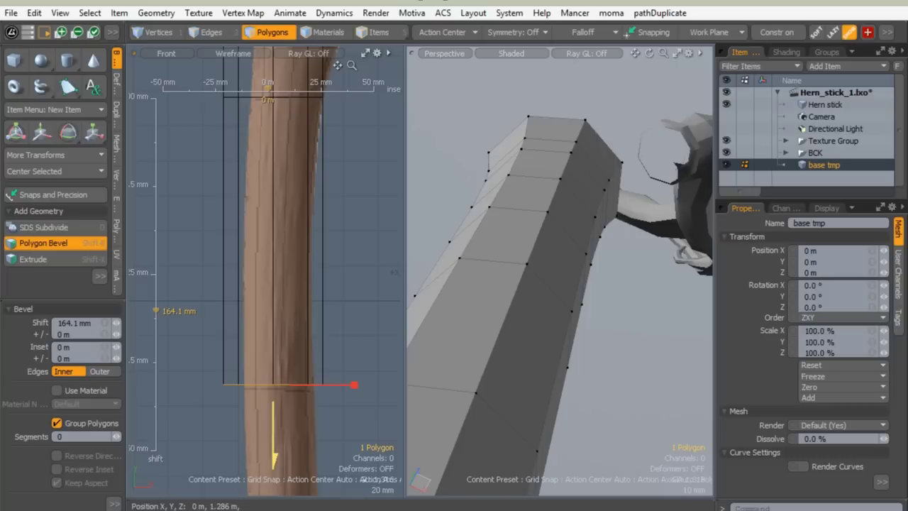
left_click_drag(275, 466, 276, 190, "alt+shift")
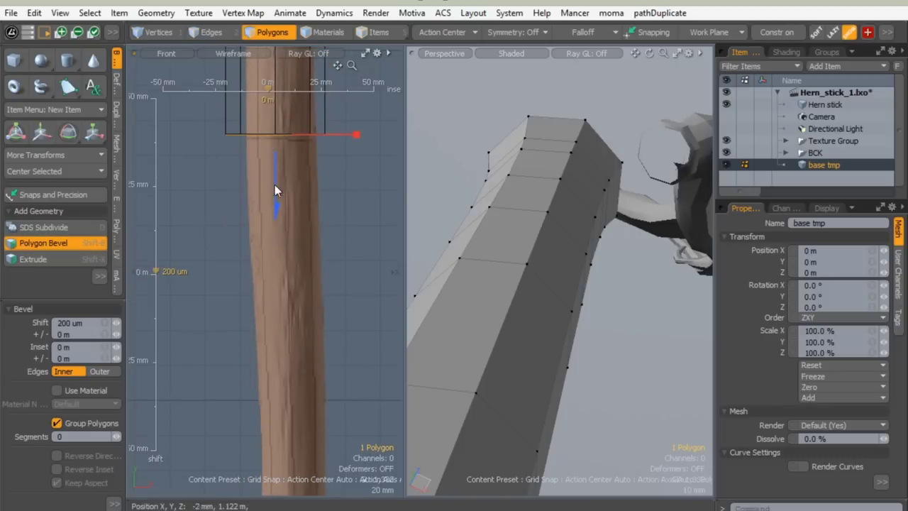
left_click_drag(291, 394, 254, 394, "ctrl+alt")
left_click_drag(254, 394, 232, 193, "alt+shift")
left_click_drag(273, 216, 257, 225, "ctrl+alt")
left_click(271, 286, "shift")
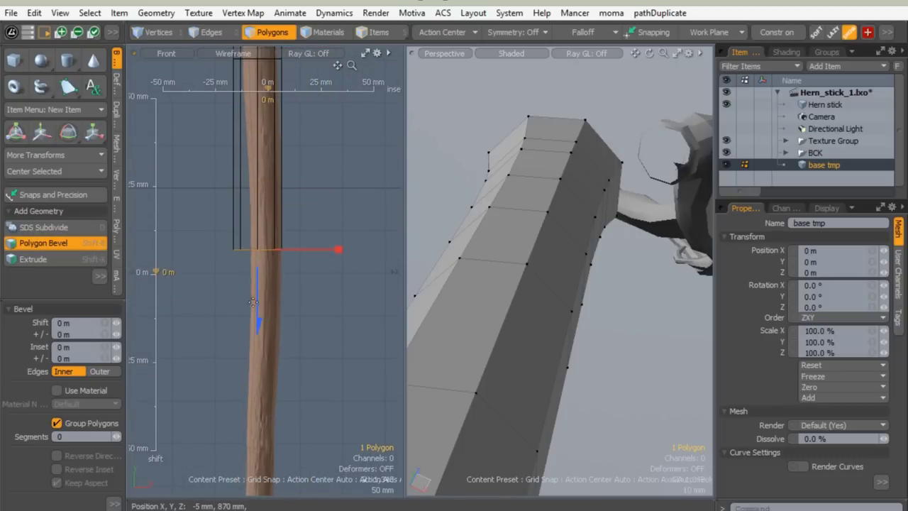
Bevel the bottom polygon along the thinner lower shaft, giving one section a 230.2 mm shift and 400 um inset
left_click_drag(252, 413, 257, 188, "alt+shift")
left_click_drag(286, 226, 342, 224, "ctrl+alt")
left_click_drag(263, 297, 263, 320, "shift")
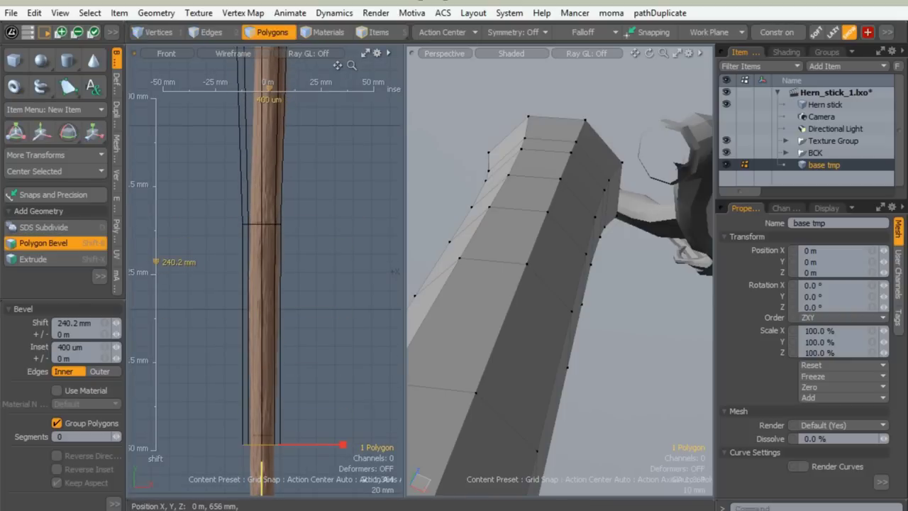
left_click_drag(262, 474, 258, 199)
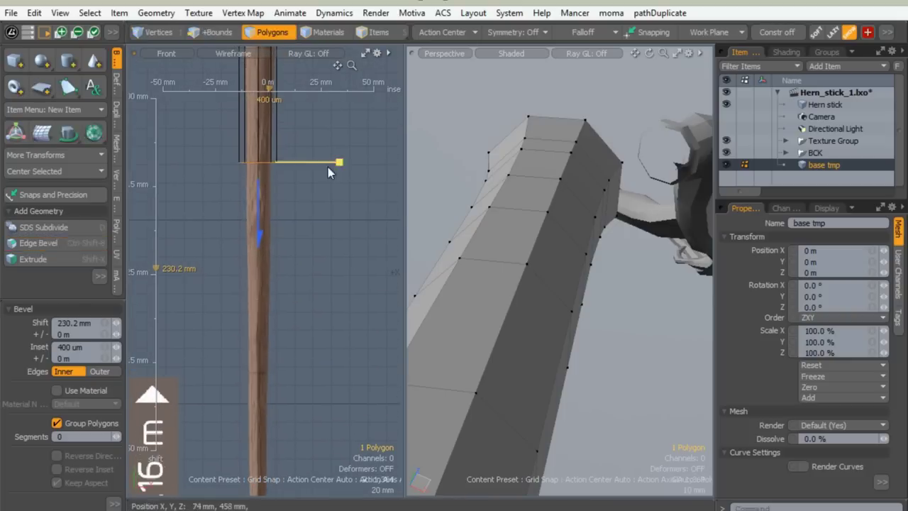
key("shift+b")
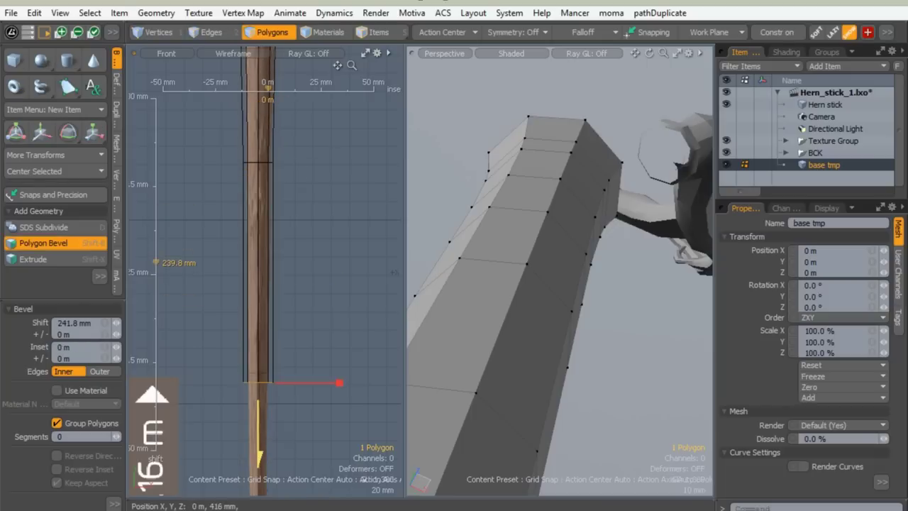
left_click(293, 359, "shift")
Bevel the bottom polygon down to the staff's foot with a final 46 mm shift and an inset that tapers the end
left_click_drag(255, 417, 240, 214, "alt")
left_click_drag(243, 261, 242, 397)
left_click(277, 338, "shift")
left_click_drag(259, 340, 294, 315, "ctrl+alt")
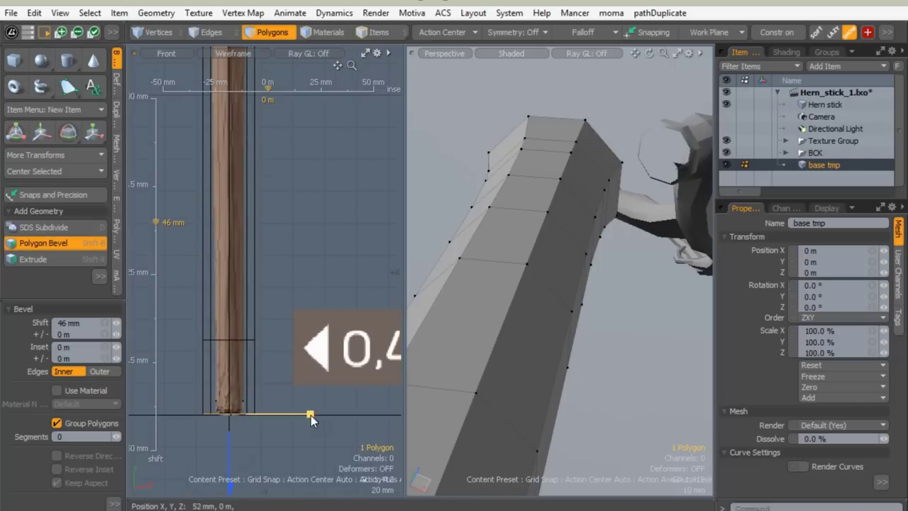
key("space")
Split the shaft's bottom end polygon into smaller polygons with Edge Slice cuts across its corners
left_click_drag(507, 353, 467, 266, "alt+shift")
left_click_drag(489, 304, 578, 186, "alt+shift")
left_click_drag(585, 151, 592, 177, "alt+shift")
left_click_drag(593, 177, 645, 163, "ctrl+alt")
left_click_drag(557, 224, 513, 213, "ctrl+alt")
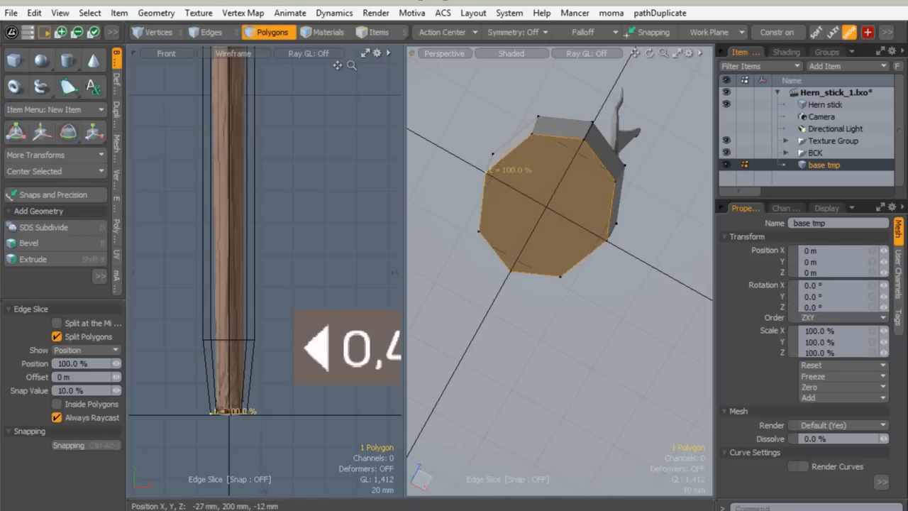
key("space")
key("c")
left_click(593, 151)
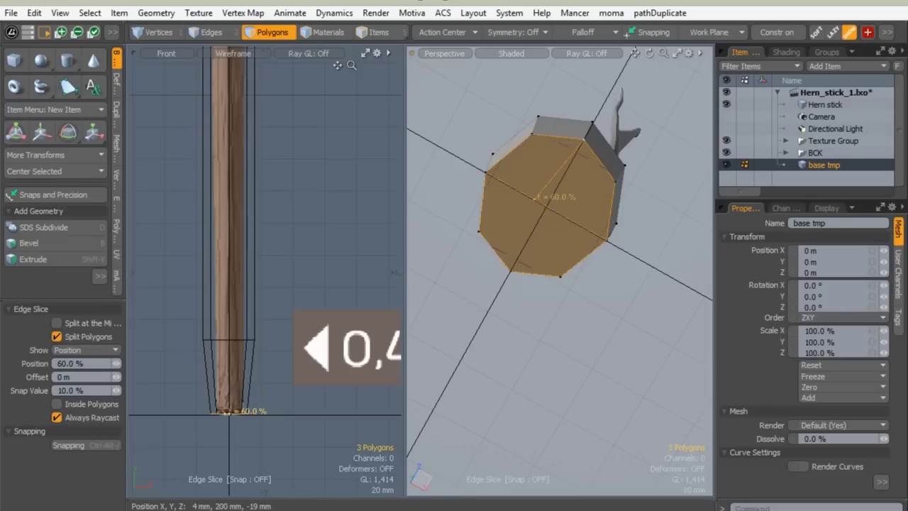
key("space")
left_click_drag(569, 177, 555, 196)
key("b")
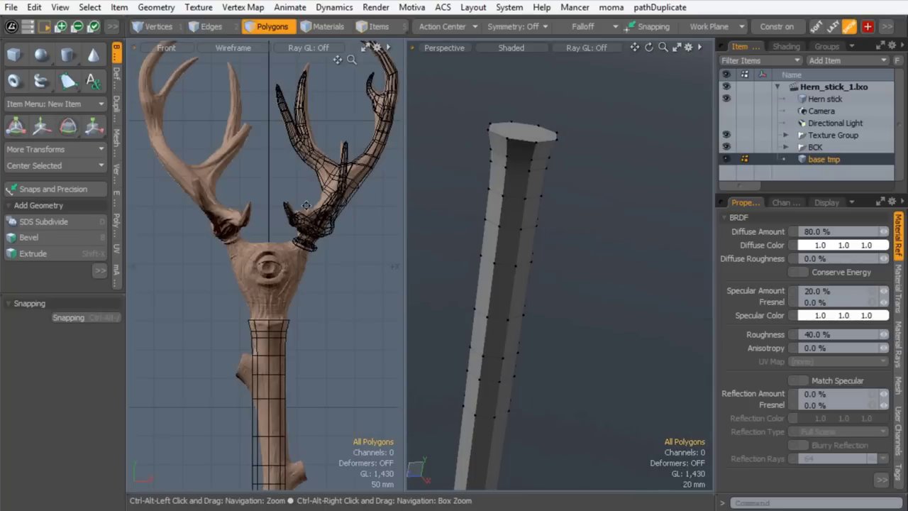
Show the shaft from the Right view and select the edge loop between the two branch stubs
left_click_drag(313, 234, 334, 222, "ctrl+alt")
left_click_drag(821, 195, 821, 305)
left_click_drag(253, 327, 312, 284, "alt+shift")
left_click_drag(330, 268, 322, 217, "ctrl+alt")
mouse_move(322, 217)
left_mouse_down("alt+shift")
mouse_move(284, 226)
mouse_move(312, 227)
left_mouse_up("alt+shift")
left_click_drag(312, 227, 295, 231, "alt+shift")
left_click_drag(546, 284, 517, 351, "alt")
key("ctrl+space")
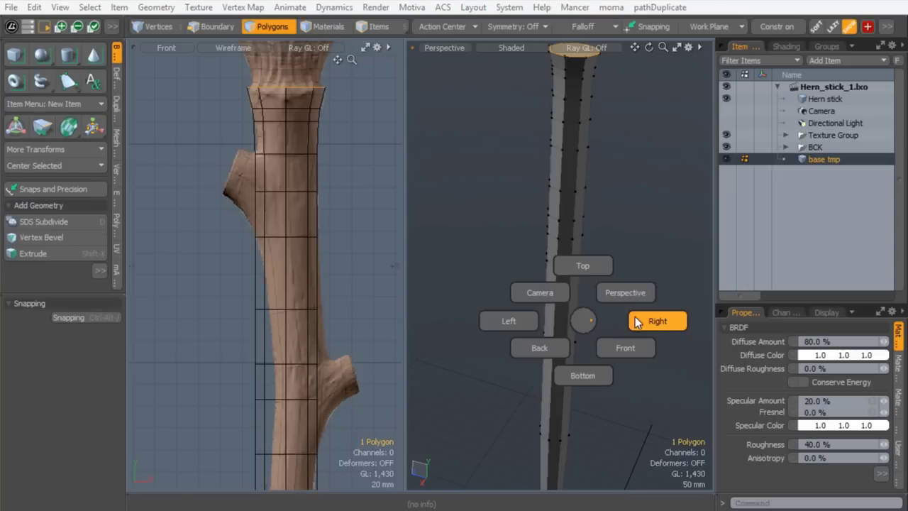
left_click(631, 322)
left_click(206, 27)
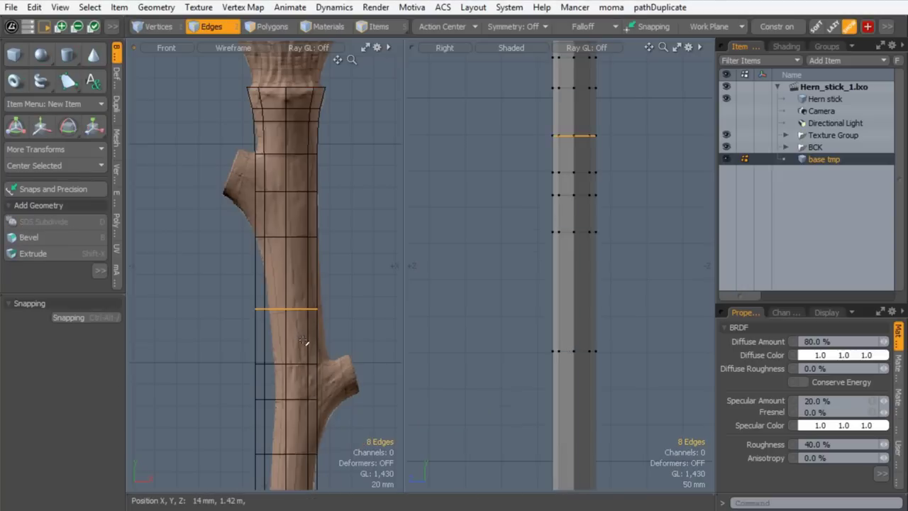
Scale the edge loop between the two stubs inward in X and Z to match the staff's thickness
key("r")
left_click_drag(533, 140, 512, 252, "alt+shift")
key("ctrl+space")
left_click(609, 218)
left_click_drag(578, 244, 553, 293, "alt")
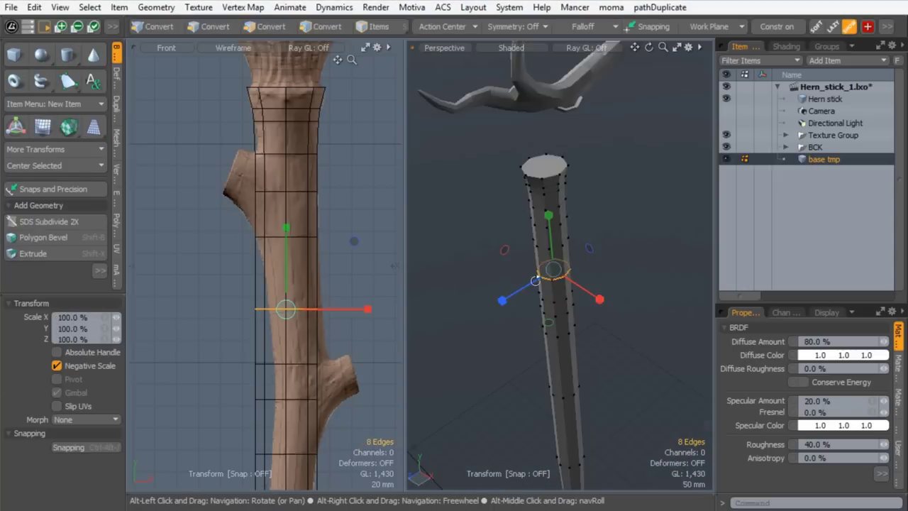
scroll(552, 293, "up", 3)
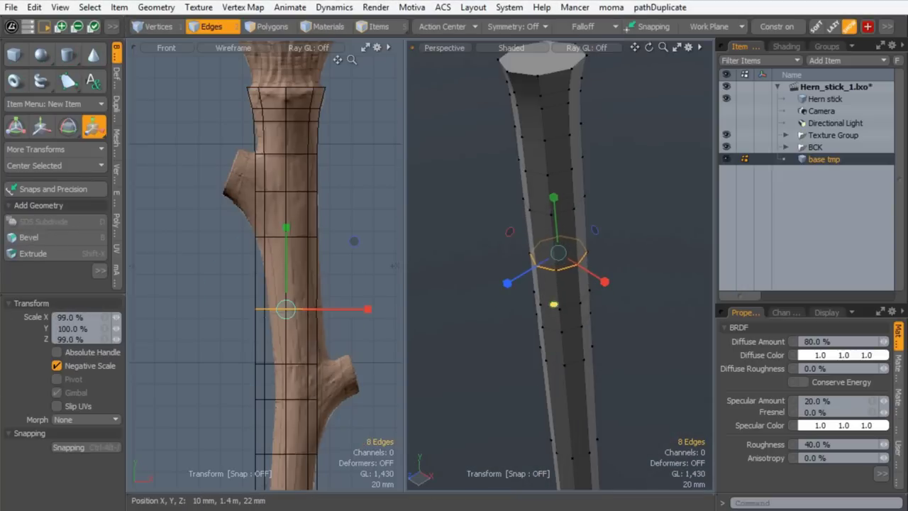
left_click_drag(555, 305, 538, 305)
Move the edge loop between the stubs 10 mm in X and tilt it to follow the staff's bend
key("w")
left_click_drag(320, 310, 331, 309)
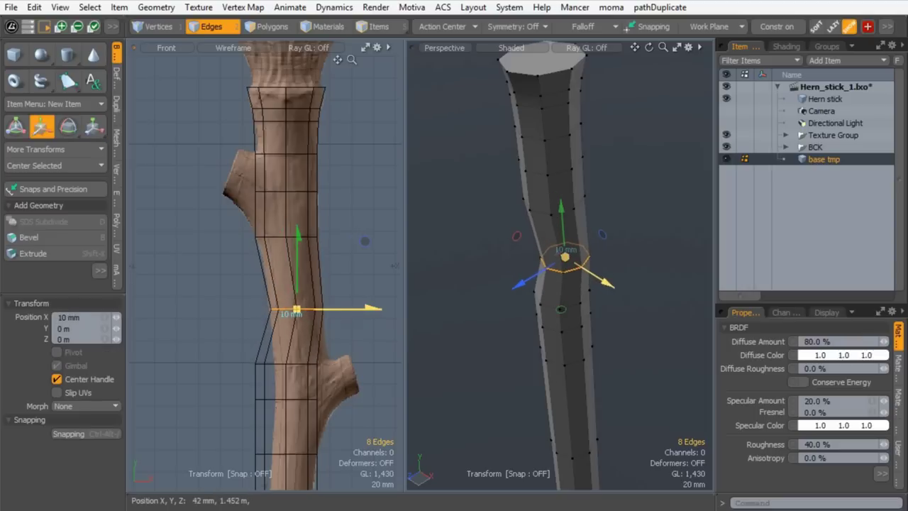
key("e")
left_click_drag(307, 222, 298, 222)
key("q")
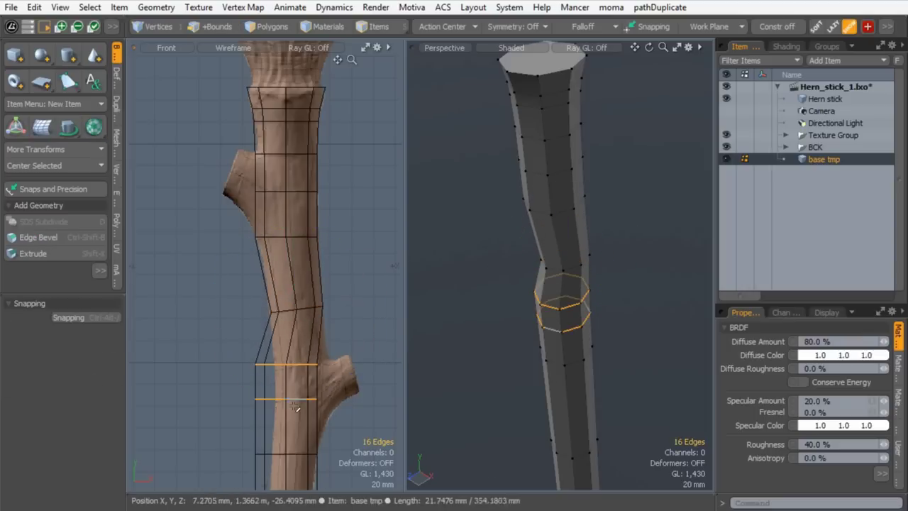
Move and scale the two edge loops beside the second branch stub to fit the staff's outline
key("w")
left_click_drag(322, 411, 336, 347)
key("q")
key("r")
key("alt+a")
left_click_drag(569, 355, 556, 356)
key("w")
left_click_drag(260, 312, 252, 313)
Shift the two edge loops below the second stub onto the staff, with the action center set to Selection
key("alt+o")
key("space")
key("w")
key("space")
double_click(311, 352)
double_click(315, 418, "shift")
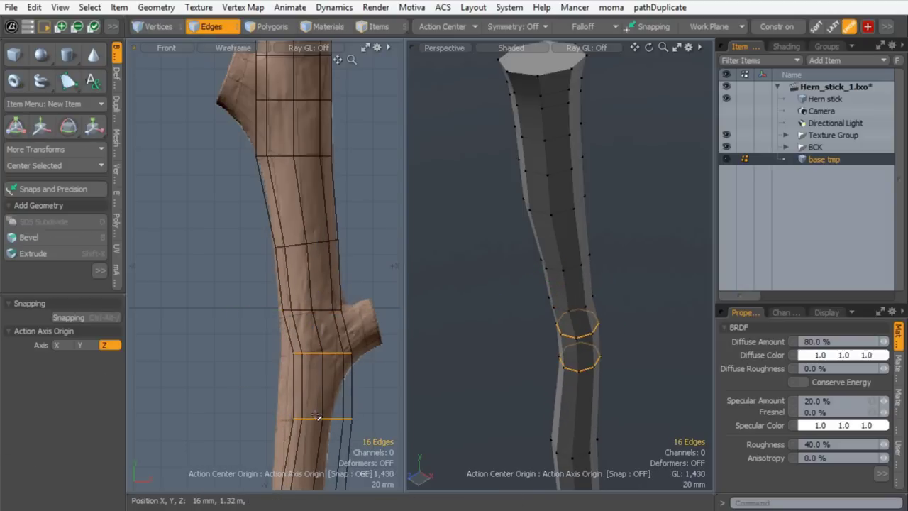
key("w")
key("alt+s")
left_click_drag(360, 386, 347, 386)
Reposition and rotate the edge loop at the second branch stub to follow the direction of the shaft
key("space")
key("w")
left_click_drag(378, 351, 340, 216)
scroll(354, 228, "up", 1)
key("space")
key("e")
key("space")
left_click_drag(290, 438, 321, 257, "alt+shift")
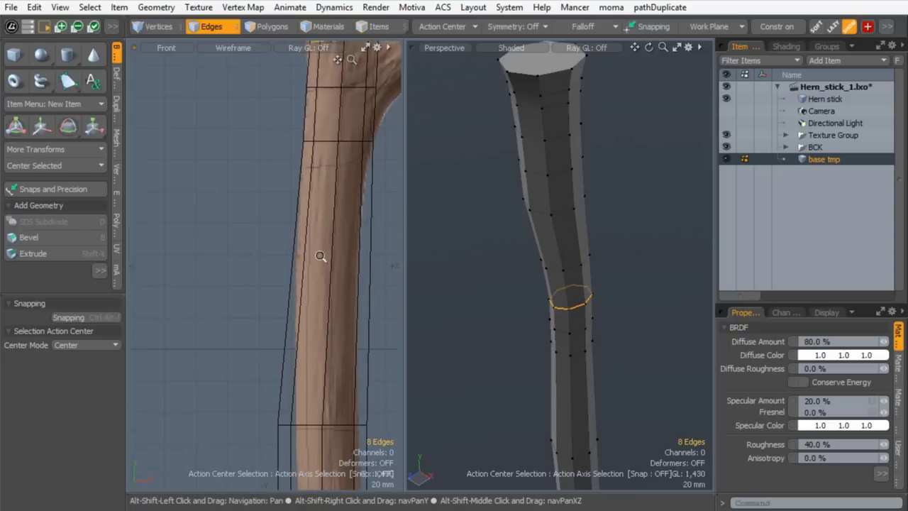
Center the next edge loop down the shaft on the staff and scale it to the staff's width
scroll(321, 257, "down", 1)
double_click(336, 396)
key("r")
left_click_drag(521, 454, 516, 326, "alt+shift")
left_click_drag(516, 327, 541, 385, "ctrl+alt")
key("w")
left_click_drag(350, 401, 355, 401)
left_click_drag(360, 384, 351, 355, "alt+shift")
scroll(363, 360, "up", 1)
key("r")
left_click_drag(571, 388, 597, 388)
key("q")
Scale the following edge loop on the middle shaft to 58.5% in X and Y and center it on the staff
left_click_drag(337, 483, 309, 71, "alt+shift")
left_click_drag(355, 248, 317, 296, "ctrl+alt")
left_click(288, 270)
key("r")
left_click_drag(518, 308, 496, 308, "ctrl+alt")
left_click_drag(525, 426, 483, 319, "alt+shift")
left_click_drag(598, 361, 544, 360)
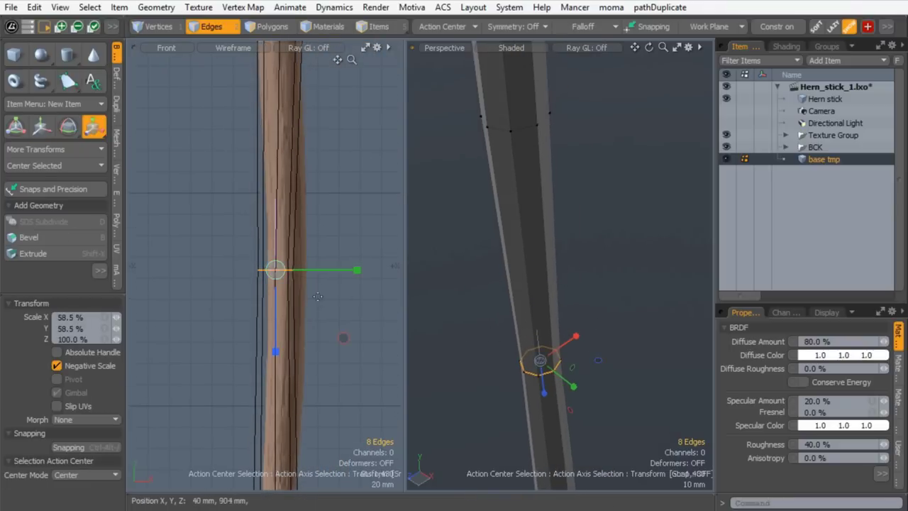
key("w")
left_click_drag(344, 269, 355, 271)
key("q")
Scale down the edge loop near the 690 mm height and move it 4 mm in Y onto the staff
left_click_drag(324, 285, 232, 197, "ctrl+alt")
left_click_drag(242, 283, 291, 298, "ctrl+alt")
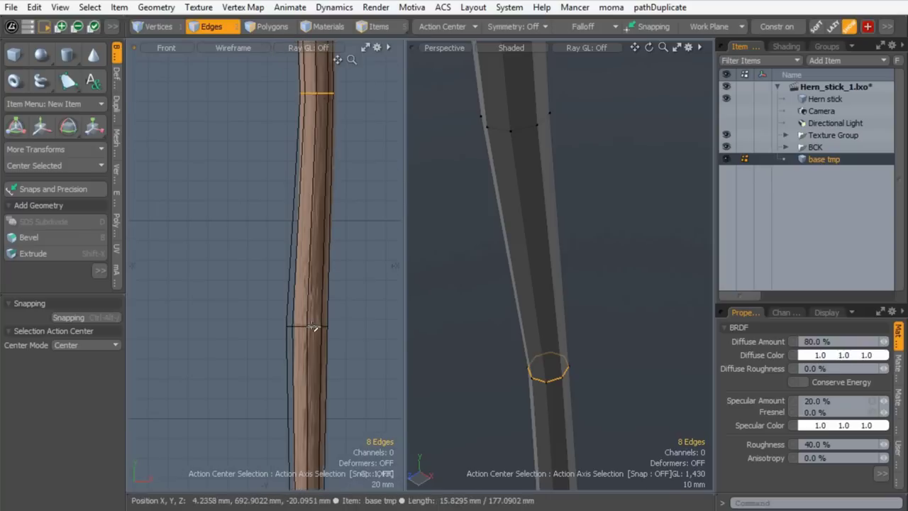
double_click(315, 326)
left_click_drag(519, 387, 490, 389, "ctrl+alt")
left_click_drag(525, 397, 494, 269, "alt+shift")
left_click_drag(577, 284, 614, 284, "ctrl+alt")
left_click_drag(319, 341, 369, 348, "ctrl+alt")
left_click_drag(397, 376, 360, 303, "alt+shift")
key("r")
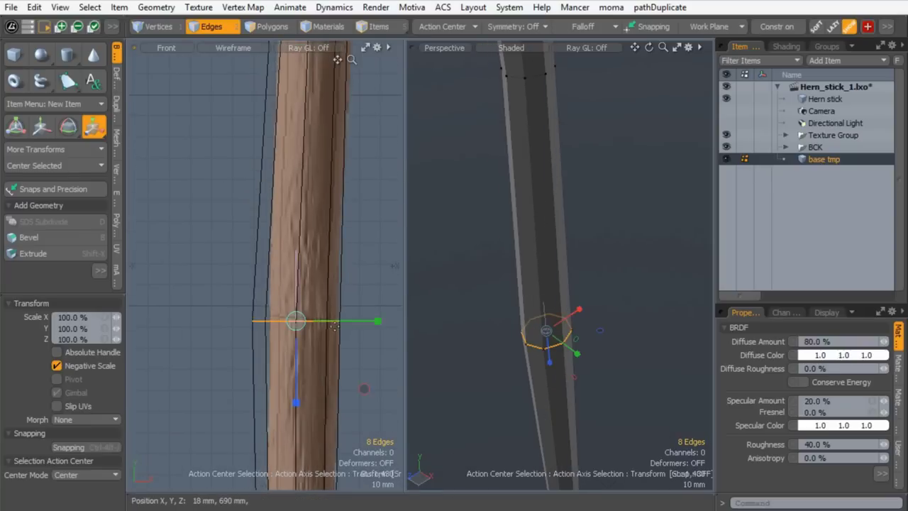
left_click_drag(600, 330, 585, 330)
key("w")
left_click_drag(357, 321, 364, 321)
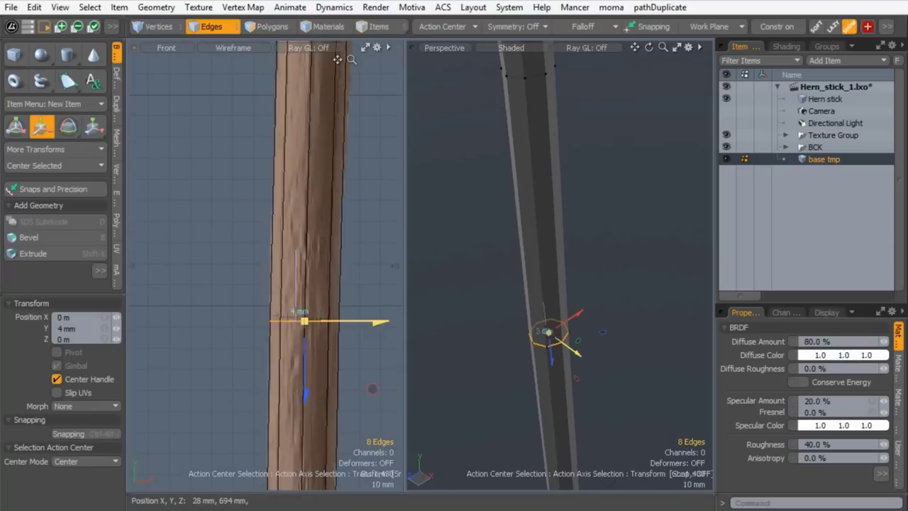
key("q")
Scale the next edge loop on the lower shaft slightly inward to match the staff's edges
left_click_drag(354, 276, 313, 276, "ctrl+alt")
left_click_drag(369, 461, 344, 281, "alt+shift")
double_click(326, 199)
key("r")
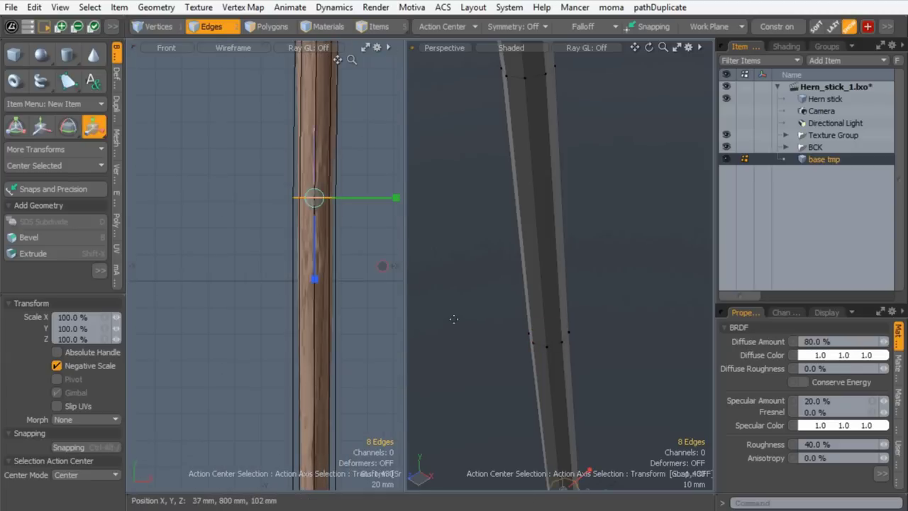
left_click_drag(564, 383, 560, 245, "alt+shift")
left_click_drag(561, 245, 592, 245, "ctrl+alt")
left_click_drag(597, 421, 589, 420)
key("q")
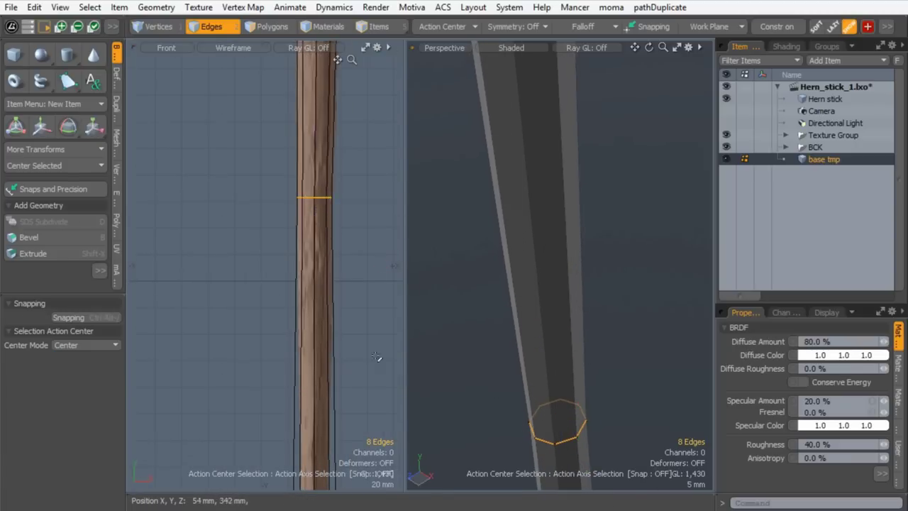
Scale the second-to-last edge loop above the foot inward until it fits the thin part of the staff
left_click_drag(369, 440, 339, 181, "alt+shift")
key("r")
left_click_drag(534, 245, 425, 272, "alt+shift")
key("alt+shift+a")
left_click_drag(560, 282, 564, 312, "alt")
left_click_drag(614, 296, 605, 297)
left_click_drag(293, 440, 287, 286, "alt+shift")
key("q")
Scale the edge loop just above the staff's foot inward to match the backdrop's width
double_click(293, 329)
key("r")
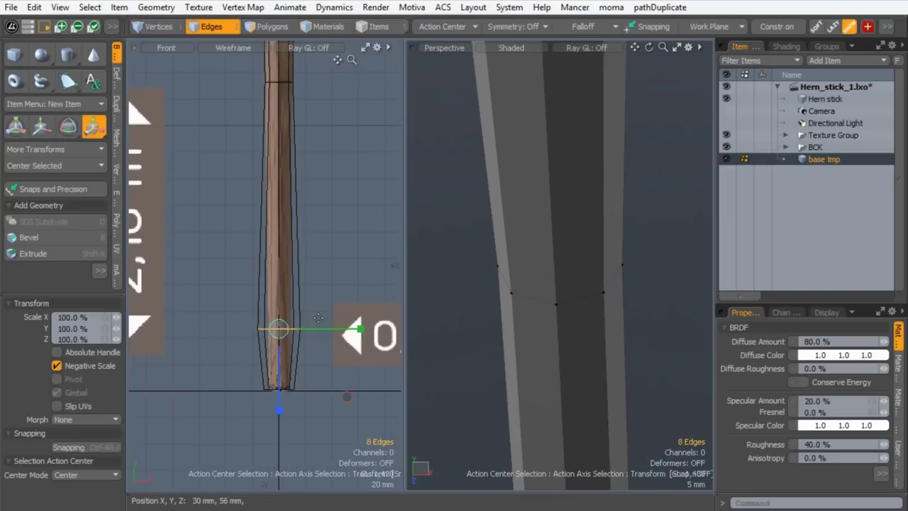
key("shift+a")
left_click_drag(547, 298, 566, 206, "alt+shift")
key("alt+shift+a")
left_click_drag(608, 309, 594, 308)
key("q")
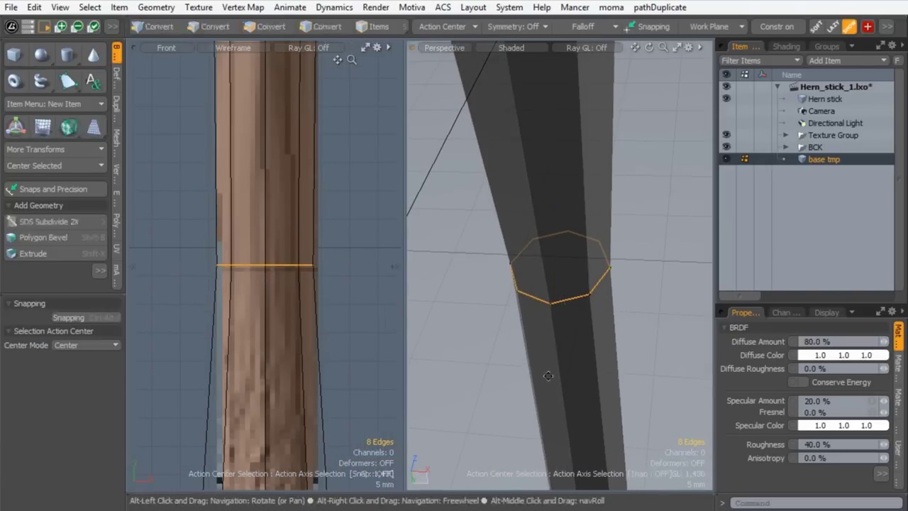
Select all edges at the shaft's bottom end and scale them inward to fit the foot in the backdrop
left_click_drag(548, 374, 542, 110, "alt+shift")
left_click_drag(306, 324, 326, 117, "alt+shift")
mouse_move(387, 226)
left_mouse_down("ctrl+alt")
mouse_move(354, 227)
mouse_move(390, 227)
left_mouse_up("ctrl+alt")
double_click(310, 330)
key("r")
key("q")
right_click_drag(162, 310, 168, 313)
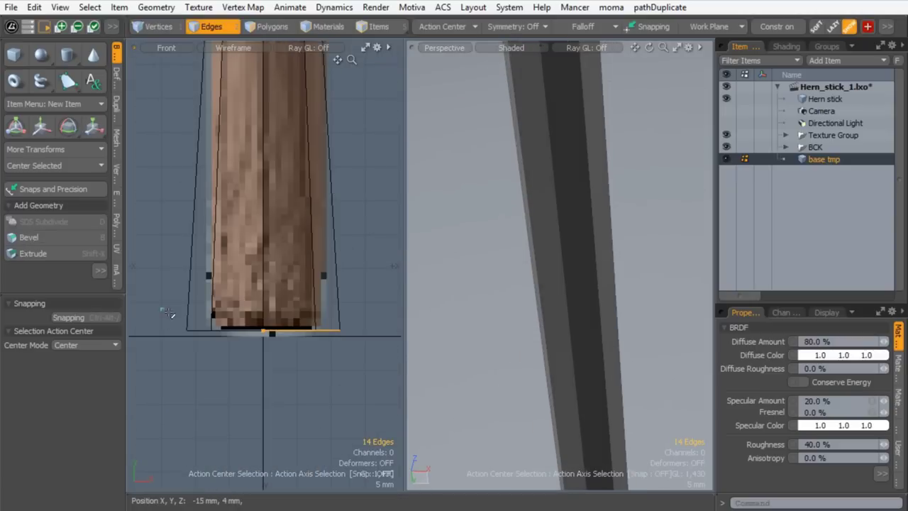
key("r")
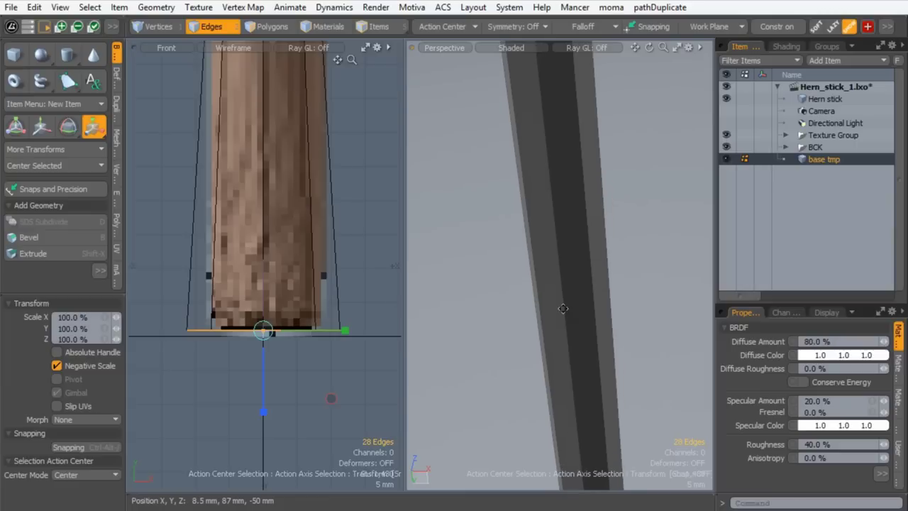
key("alt+shift+a")
left_click_drag(569, 254, 561, 233, "alt")
left_click_drag(598, 398, 552, 392, "alt")
key("q")
Select the ring of polygons at the shaft's foot and cut it with a Loop Slice
left_click_drag(561, 327, 537, 327, "ctrl+alt")
left_click(262, 30)
key("l")
key("alt+c")
left_click(537, 333)
Loop-slice the ring of polygons at the shaft's foot and slide the new cut close to the bottom end
key("q")
left_click_drag(546, 408, 535, 406)
key("l")
key("alt+c")
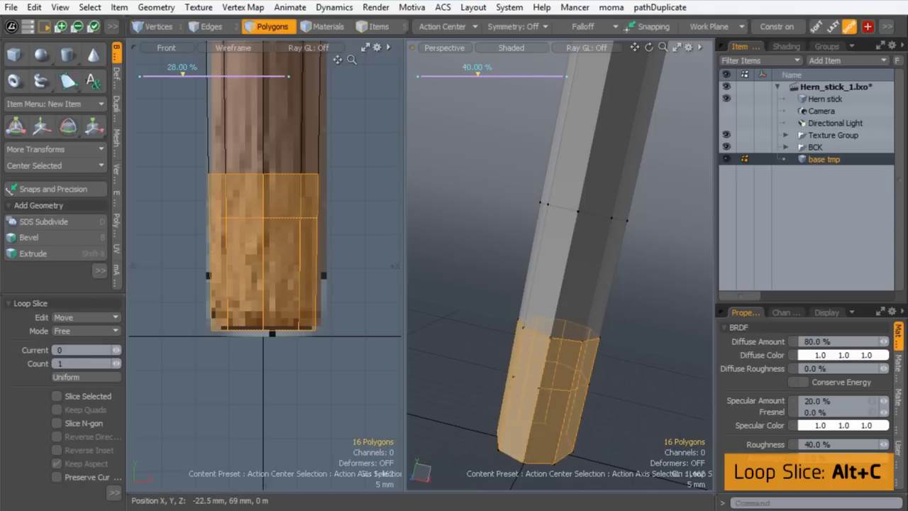
left_click_drag(563, 74, 557, 74)
key("q")
Select the foot's end cap, grow the selection around the foot and scale it narrower, repeating on a one-step smaller selection
left_click(503, 364)
left_click_drag(504, 364, 561, 213, "alt")
left_click_drag(552, 248, 565, 256)
key("shift+Up")
key("shift+Up")
left_click_drag(566, 148, 469, 306, "alt")
key("r")
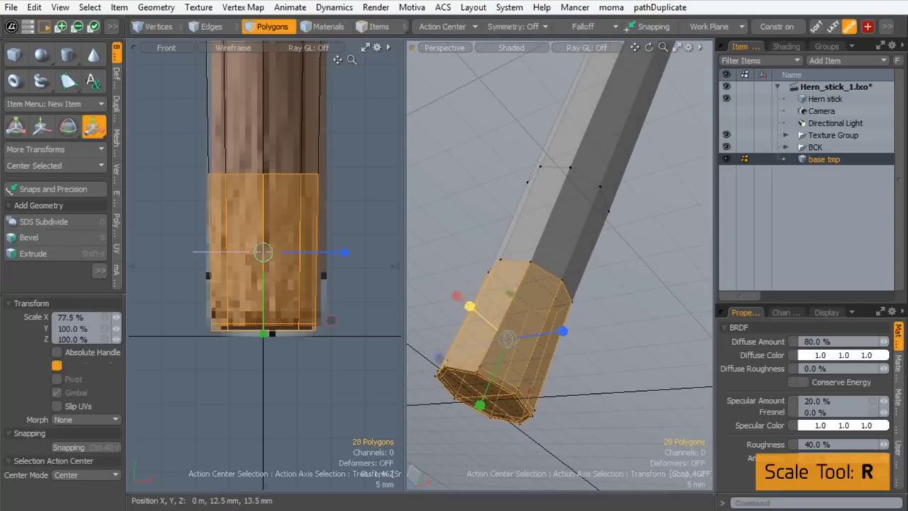
key("q")
key("shift+Down")
key("r")
left_click_drag(429, 351, 545, 305)
key("q")
left_click(454, 347)
Preview the shaft with subdivision and compare its upper part with the backdrop outline
key("Tab")
left_click_drag(545, 305, 550, 206, "alt+shift")
left_click_drag(549, 206, 560, 181, "alt")
left_click_drag(273, 177, 213, 397, "alt+shift")
left_click_drag(242, 128, 257, 454, "alt+shift")
left_click_drag(234, 238, 257, 234, "ctrl+alt")
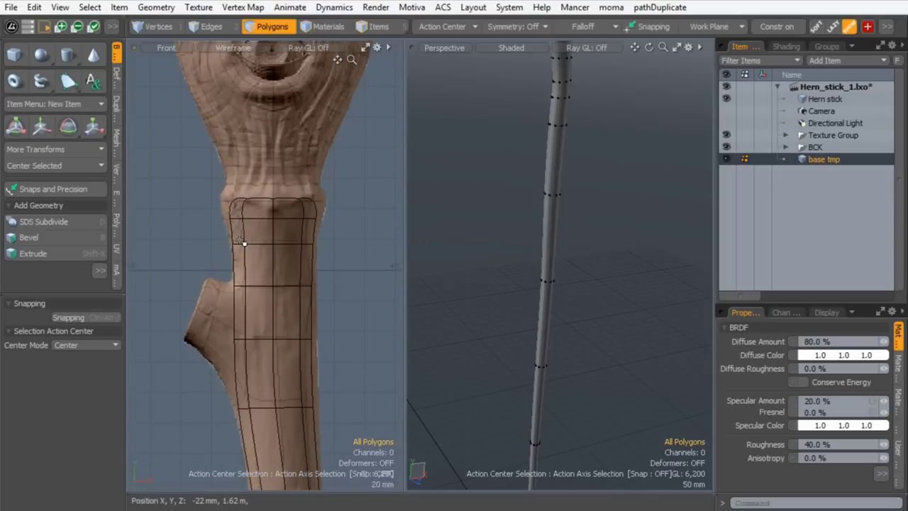
key("Tab")
Select the four cap polygons on top of the shaft and paste a duplicate of them
left_click_drag(533, 171, 568, 347, "alt+shift")
left_click_drag(543, 369, 617, 312, "alt+shift")
left_click_drag(610, 312, 557, 425, "alt")
left_click_drag(557, 426, 518, 345, "alt+shift")
key("c")
key("space")
left_click(528, 305)
key("space")
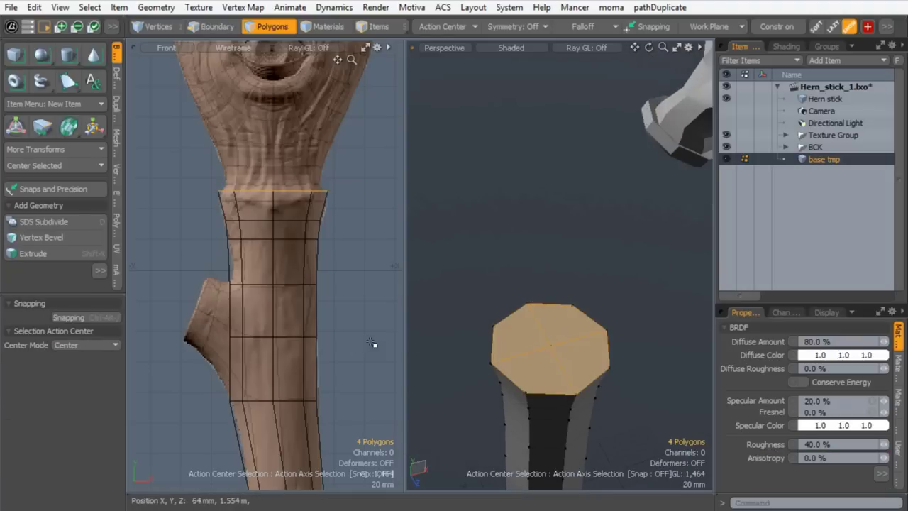
key("ctrl+x")
key("ctrl+v")
Move, rotate and scale the pasted cap to match the cut end of the side branch in the front backdrop
key("w")
left_click_drag(599, 421, 615, 361)
key("w")
left_click_drag(341, 123, 142, 245)
key("e")
left_click_drag(197, 217, 233, 226)
key("r")
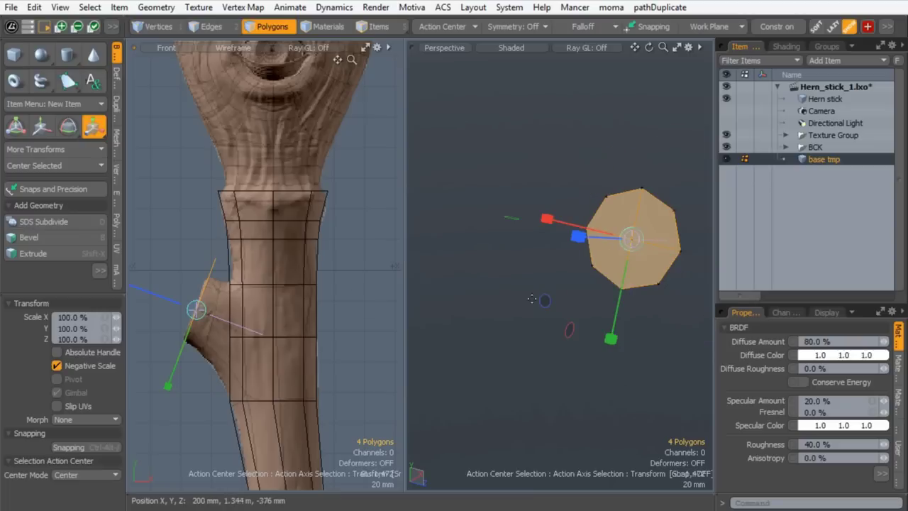
left_click_drag(544, 300, 518, 301)
Extrude the cap into a short stub with Polygon Extrude and shift the whole stub inward onto the branch tip
key("shift+x")
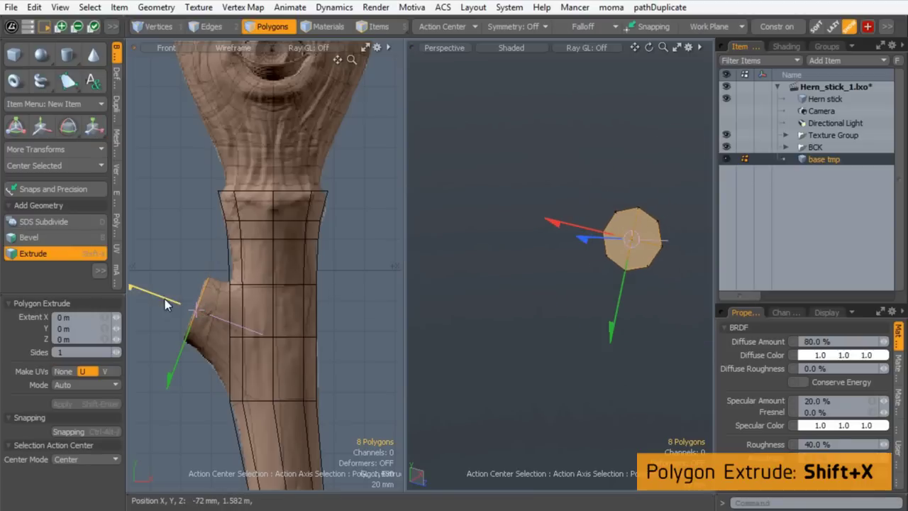
key("space")
left_click_drag(547, 269, 582, 274, "alt")
left_click(483, 277)
left_click(516, 337)
mouse_move(515, 336)
left_mouse_down("alt")
mouse_move(519, 288)
mouse_move(505, 334)
left_mouse_up("alt")
double_click(472, 272)
key("w")
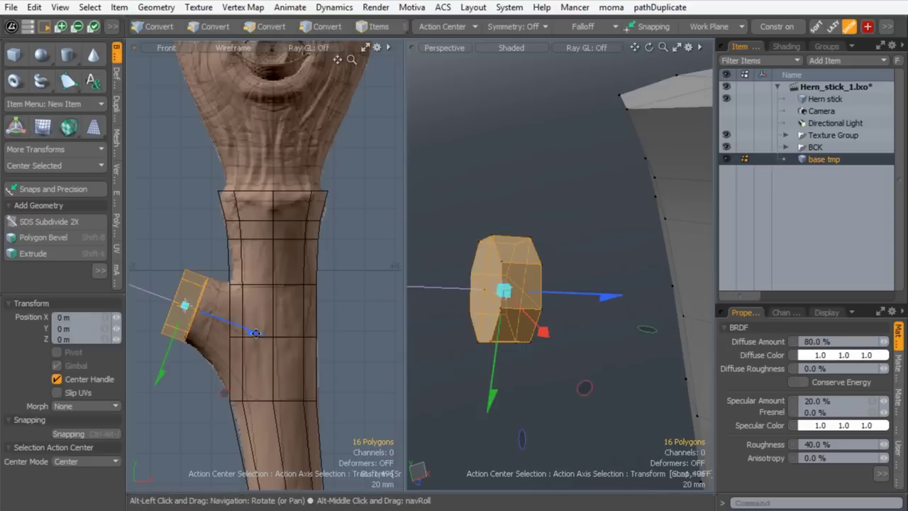
left_click_drag(212, 318, 232, 326)
key("space")
Select the stub's inner end face and move it toward the branch tip to make the stub thinner
left_click_drag(471, 309, 550, 304, "alt")
mouse_move(550, 304)
left_mouse_down("alt+shift")
mouse_move(592, 305)
mouse_move(405, 305)
mouse_move(499, 253)
mouse_move(539, 290)
left_mouse_up("alt+shift")
left_click_drag(538, 234, 542, 251)
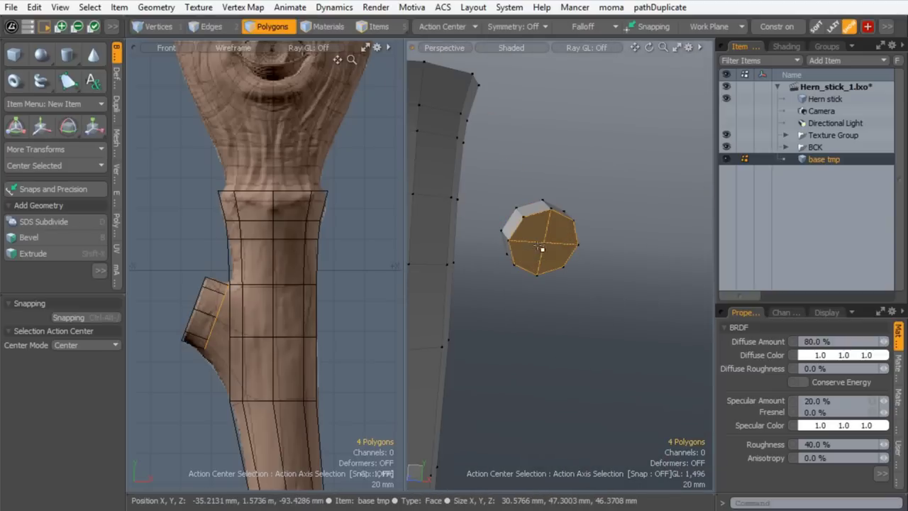
key("w")
key("space")
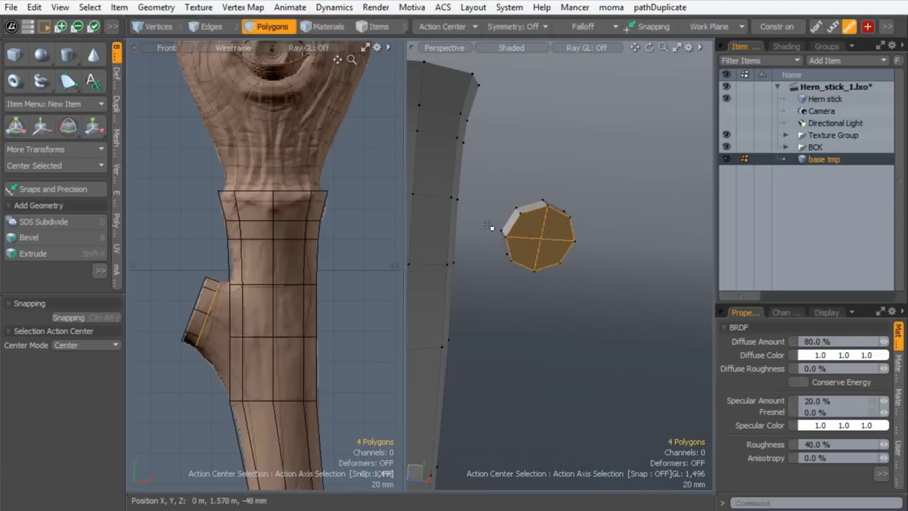
Center the whole stub along the Z axis
key("ctrl+alt+a")
left_click(471, 191)
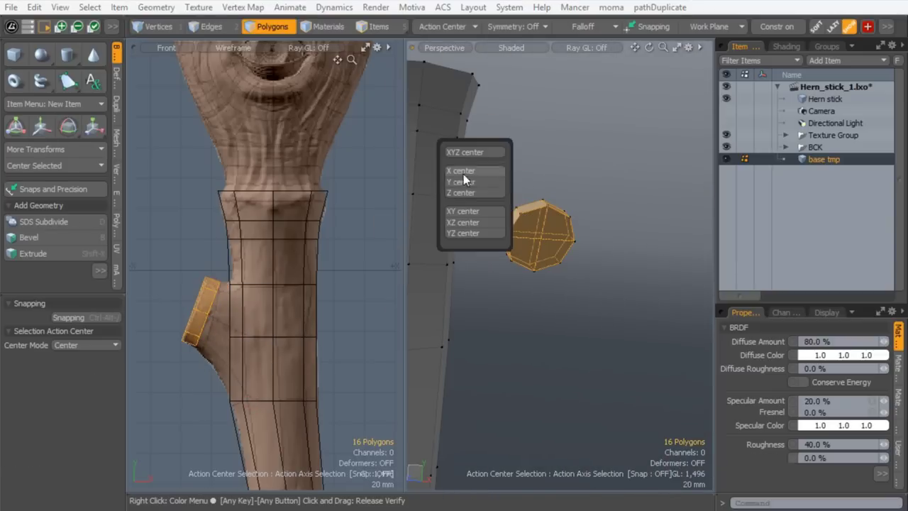
left_click(462, 195)
left_click_drag(532, 257, 300, 249, "alt")
Duplicate the stub and move the copy about 134 mm in Y and 164 mm in Z onto the opposite branch
key("Escape")
left_click(269, 26)
key("w")
left_click_drag(245, 263, 158, 167, "ctrl+alt")
left_click_drag(200, 179, 275, 296)
left_click_drag(275, 291, 265, 329, "ctrl+alt")
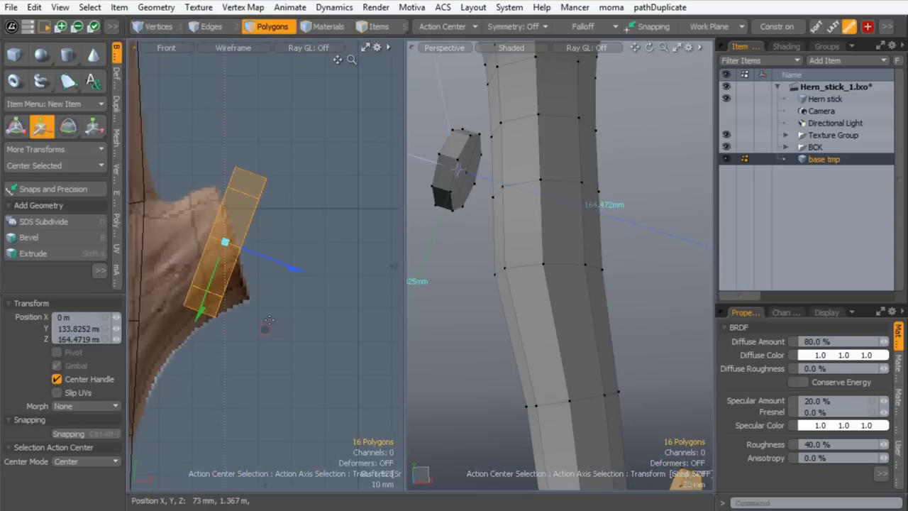
Rotate, nudge and scale the copied stub to fit the tip of the opposite branch in the backdrop
key("e")
left_click_drag(253, 156, 206, 147)
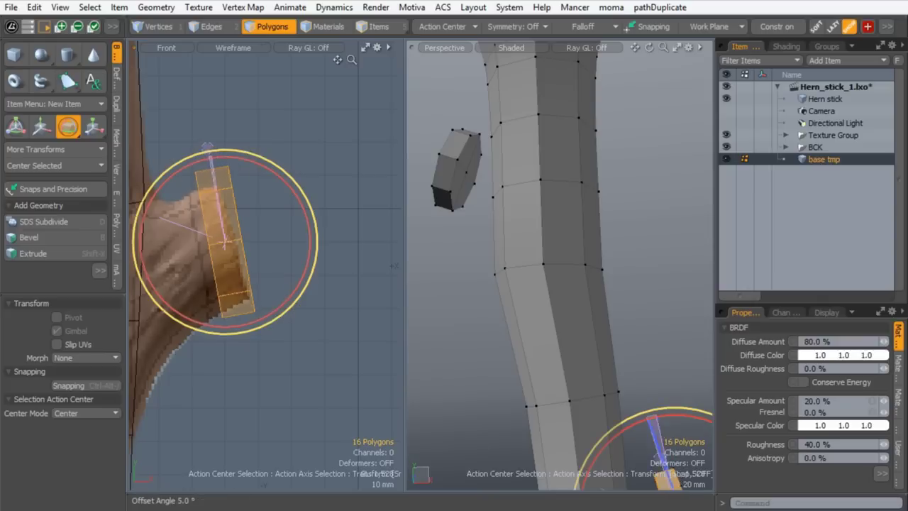
key("w")
left_click_drag(305, 298, 293, 307)
key("e")
left_click_drag(222, 161, 215, 157)
key("r")
Select the copied stub's inner face and the facing shaft polygons and bridge them with 2 segments
left_click_drag(616, 433, 533, 395, "alt+shift")
left_click(542, 380)
left_click_drag(546, 376, 639, 244, "alt")
left_click_drag(635, 245, 523, 298, "alt")
left_click(116, 79)
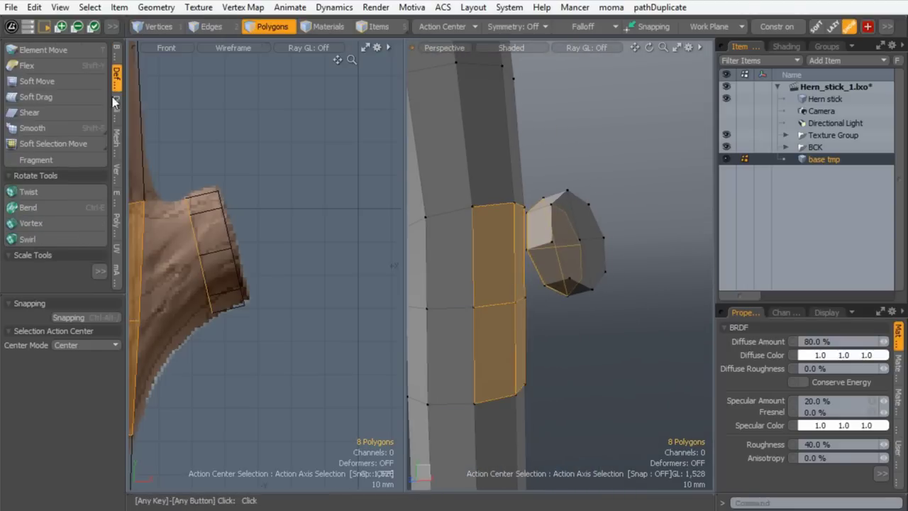
left_click(117, 110)
left_click_drag(90, 293, 99, 363)
left_click(78, 82)
left_click(544, 310)
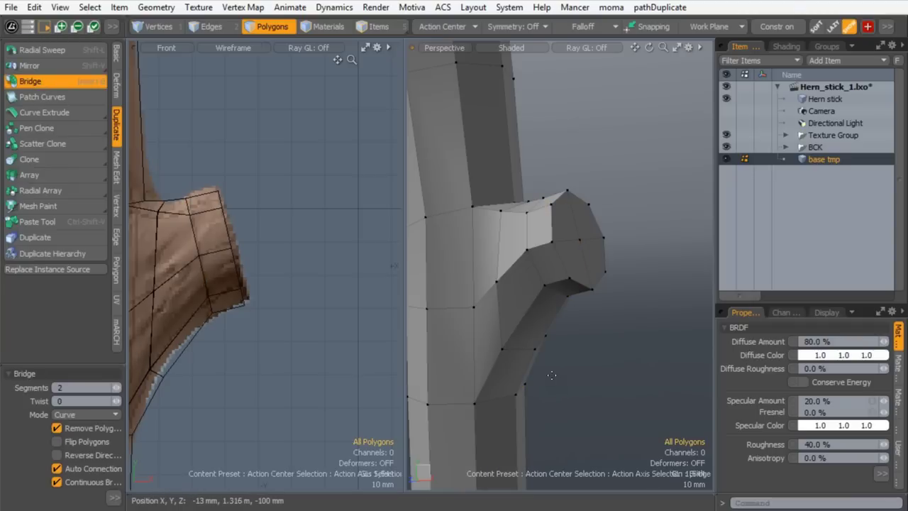
Select the first stub's inner face and the shaft polygons facing it and connect them with a Bridge
left_click_drag(264, 240, 208, 216, "ctrl+alt")
left_click_drag(208, 216, 270, 326, "alt")
left_click_drag(269, 326, 312, 305, "ctrl+alt")
left_click_drag(312, 305, 323, 184, "alt")
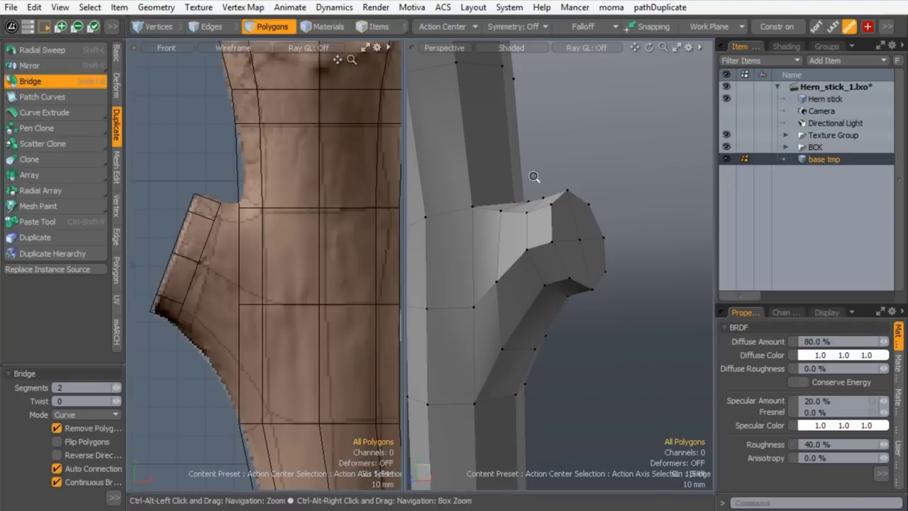
left_click_drag(547, 183, 489, 220, "ctrl+alt")
left_click_drag(489, 219, 683, 347, "alt")
left_click_drag(546, 320, 505, 319, "ctrl+alt")
key("q")
left_click_drag(505, 312, 527, 323, "alt")
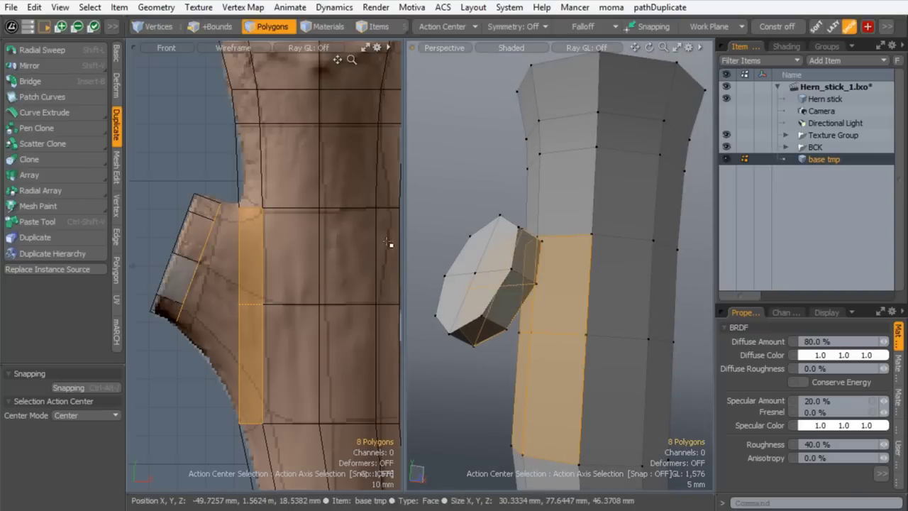
left_click(76, 81)
left_click(501, 155)
key("q")
Remove the surplus edge loops from the first branch's bridge, checking its shape with subdivision
left_click_drag(539, 291, 469, 307, "alt")
left_click(214, 27)
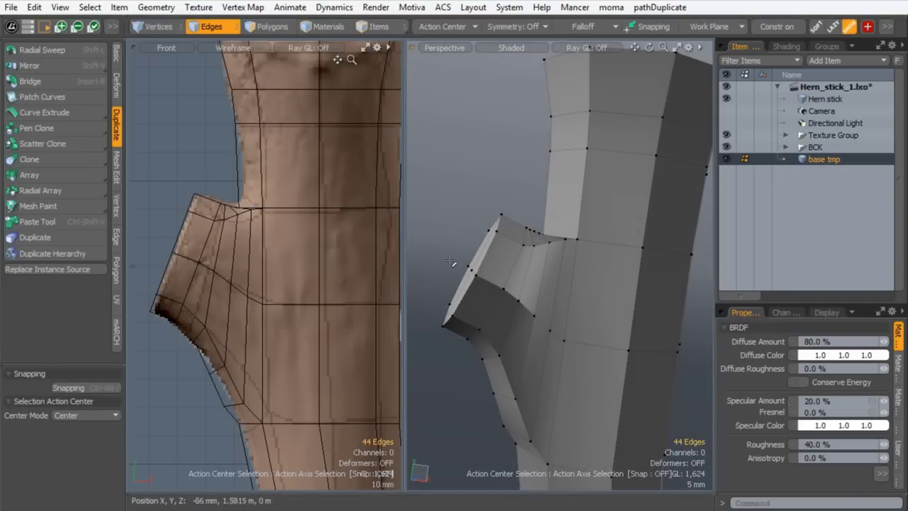
double_click(555, 286, "shift")
key("BackSpace")
key("Tab")
left_click_drag(539, 397, 476, 404, "ctrl+alt")
left_click_drag(582, 425, 586, 206, "alt+shift")
left_click_drag(585, 206, 670, 201, "ctrl+alt")
left_click_drag(624, 205, 582, 192, "alt")
left_click_drag(579, 191, 543, 248, "alt+shift")
key("Tab")
key("Delete")
left_click_drag(543, 249, 497, 381, "alt")
Select the end faces of both branch stubs and bevel them with a slight inset
left_click(268, 27)
left_click_drag(605, 436, 576, 413)
left_click_drag(531, 359, 497, 376, "alt")
left_click_drag(497, 376, 461, 376, "ctrl+alt")
left_click_drag(461, 376, 508, 348, "alt+shift")
left_click_drag(507, 348, 589, 329, "alt")
left_click_drag(589, 330, 647, 324, "ctrl+alt")
left_click_drag(594, 353, 576, 368, "shift")
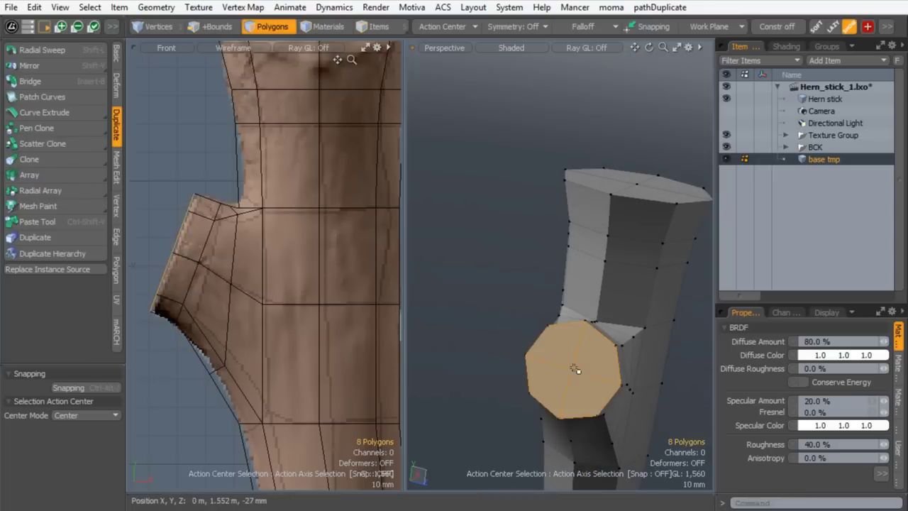
key("b")
left_click(554, 364)
left_click_drag(628, 483, 512, 170, "alt+shift")
left_click_drag(512, 170, 498, 96, "alt+shift")
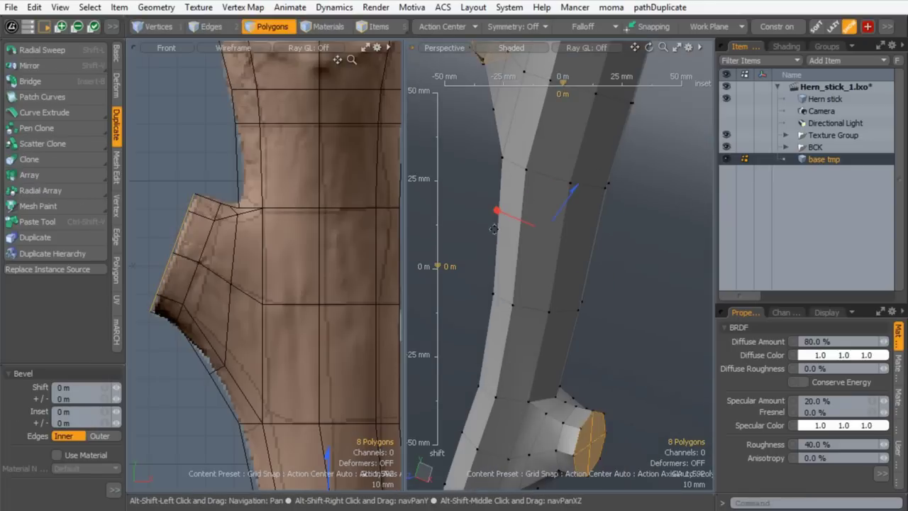
key("space")
left_click(625, 284)
Preview the beveled branch end with subdivision and examine its rim up close
left_click_drag(624, 284, 472, 268, "alt")
key("1")
key("Tab")
left_click_drag(600, 218, 560, 284, "alt")
mouse_move(561, 283)
left_mouse_down("ctrl+alt")
mouse_move(539, 304)
mouse_move(568, 298)
left_mouse_up("ctrl+alt")
left_click_drag(567, 298, 580, 266, "alt+shift")
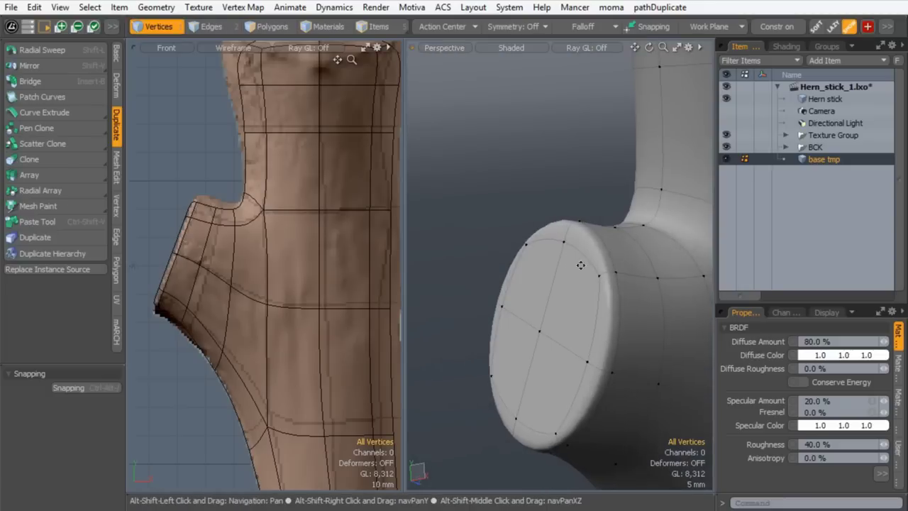
key("Tab")
Loop-slice the ring of polygons around the branch stub behind its beveled end and turn subdivision back on
left_click(267, 29)
left_click(636, 298)
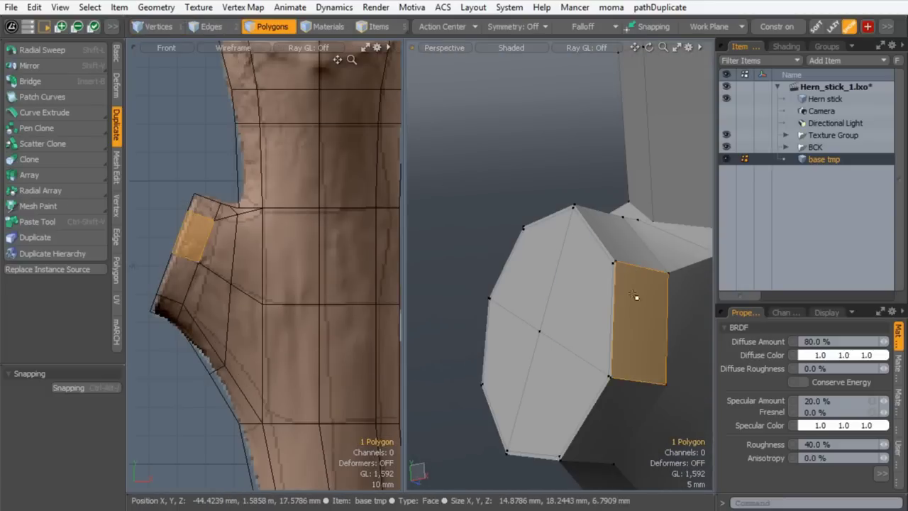
left_click(623, 393, "shift")
key("l")
key("alt+c")
left_click(616, 320)
key("space")
left_click(519, 173)
key("Tab")
left_click_drag(569, 278, 566, 345, "alt")
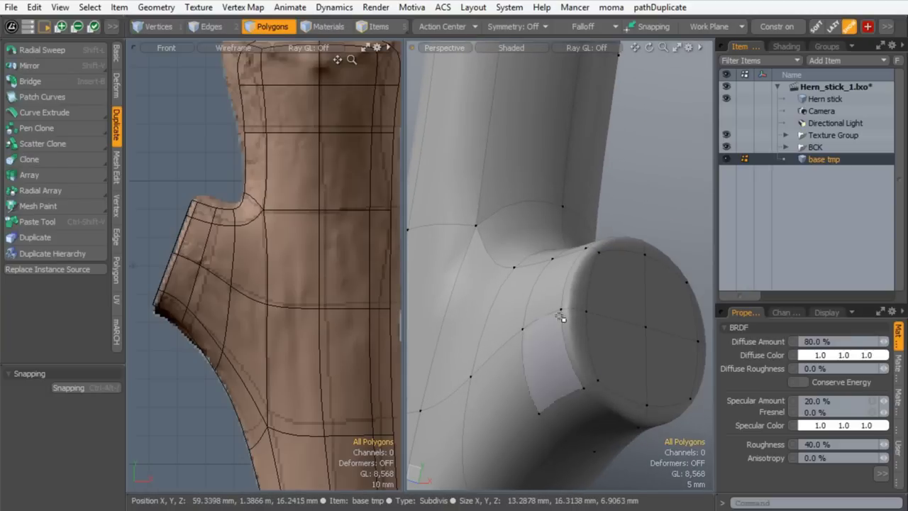
Loop-slice the ring of polygons around the branch stub, sliding the cut toward one edge, and check the result with subdivision
key("Tab")
left_click_drag(541, 306, 570, 404)
key("l")
key("alt+c")
left_click(567, 367)
left_click_drag(558, 75, 421, 75)
key("space")
key("Escape")
key("Tab")
left_click_drag(589, 163, 533, 282, "ctrl+alt")
left_click_drag(379, 156, 294, 201, "ctrl+alt")
With subdivision off, select the four polygons capping the shaft's top and raise them along the backdrop outline
key("Tab")
left_click_drag(462, 152, 467, 182, "alt+shift")
left_click_drag(502, 220, 502, 246)
left_click_drag(250, 126, 259, 218, "alt+shift")
left_click_drag(259, 217, 288, 233, "ctrl+alt")
key("w")
left_click_drag(278, 194, 276, 170)
key("space")
Bevel the shaft's top cap upward in successive sections, flaring and narrowing them to shape the collar
key("b")
left_click(278, 222)
left_click_drag(359, 243, 371, 243)
left_click(293, 183, "shift")
left_click_drag(277, 169, 278, 139)
left_click_drag(358, 213, 352, 214)
left_click_drag(299, 154, 277, 111, "shift")
left_click_drag(358, 183, 344, 182)
Add further bevel sections above the collar, widening each to follow the flare of the staff head on the backdrop
left_click_drag(370, 135, 265, 239, "ctrl+alt")
left_click(302, 267, "shift")
left_click_drag(344, 292, 334, 293)
left_click(344, 278, "shift")
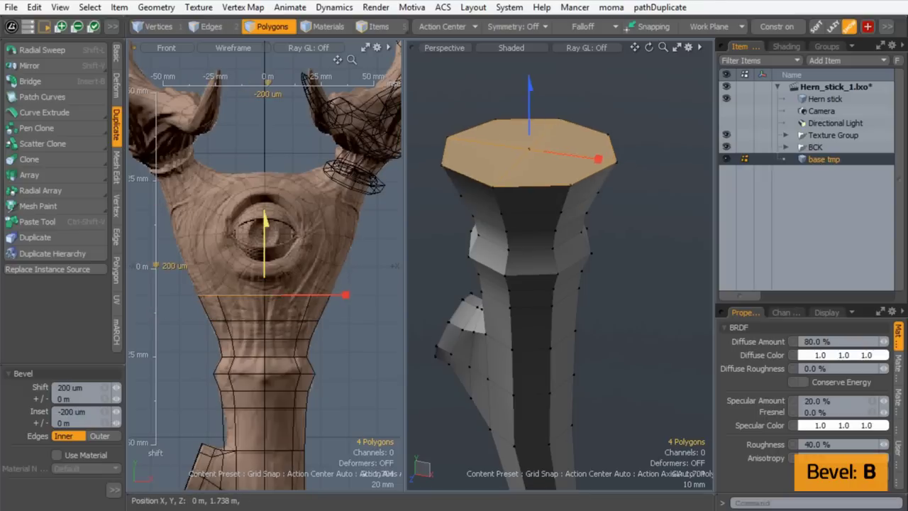
left_click_drag(265, 247, 266, 222)
left_click_drag(342, 267, 331, 267)
left_click(346, 253, "shift")
left_click_drag(265, 221, 266, 199)
left_click_drag(342, 251, 333, 248)
Continue beveling the cap upward through the eye area, including a 10 mm shift, fitting each section to the head's outline
left_click(284, 206, "shift")
left_click_drag(266, 196, 265, 184)
left_click_drag(346, 238, 341, 238)
left_click(275, 193, "shift")
left_click_drag(267, 192, 267, 177)
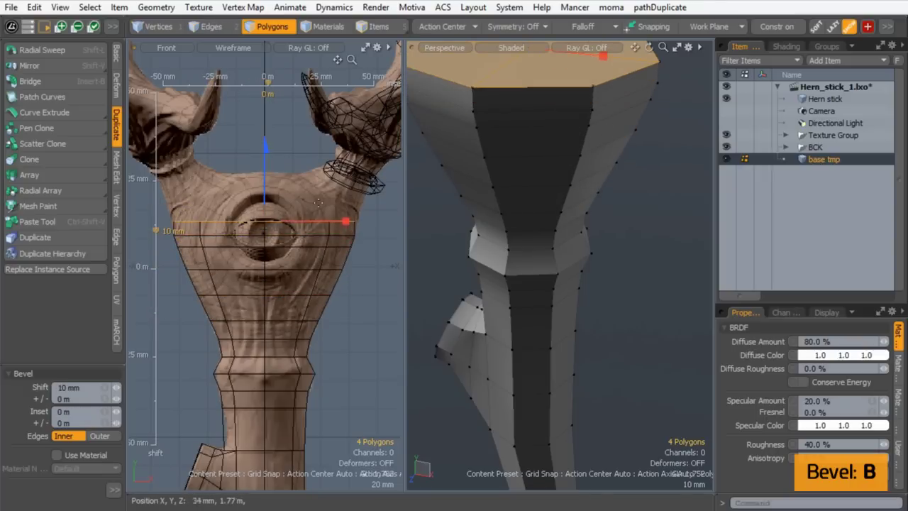
left_click_drag(344, 223, 338, 224)
left_click(309, 191, "shift")
left_click_drag(266, 174, 266, 155)
left_click_drag(345, 205, 339, 206)
Bevel the cap inward to round off the head's top, undo the last adjustment, and check the whole staff
left_click(291, 176, "shift")
left_click_drag(267, 156, 267, 141)
left_click_drag(344, 193, 324, 190)
left_click_drag(264, 145, 264, 129)
key("ctrl+z")
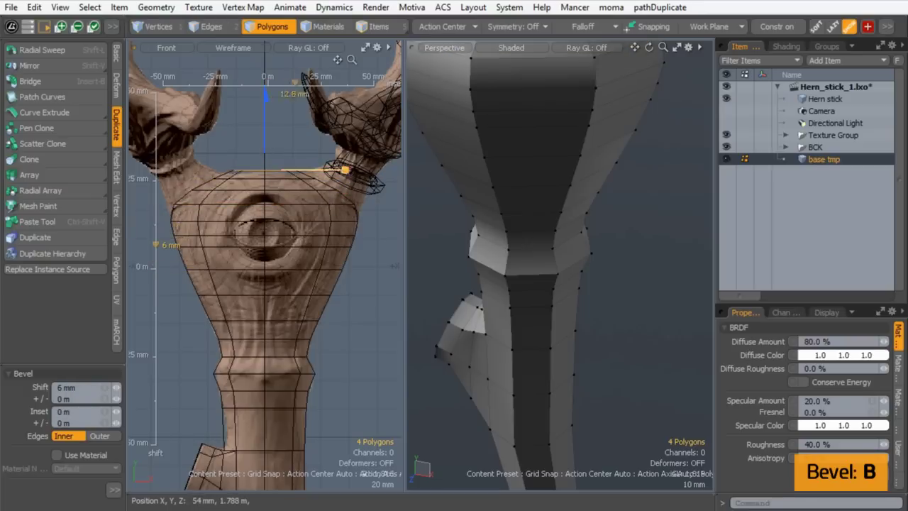
key("space")
key("Escape")
mouse_move(493, 249)
left_mouse_down("ctrl+alt")
mouse_move(513, 221)
mouse_move(531, 314)
mouse_move(493, 250)
left_mouse_up("ctrl+alt")
key("space")
left_click_drag(608, 284, 538, 170, "alt")
key("Tab")
left_click_drag(538, 170, 549, 212, "alt")
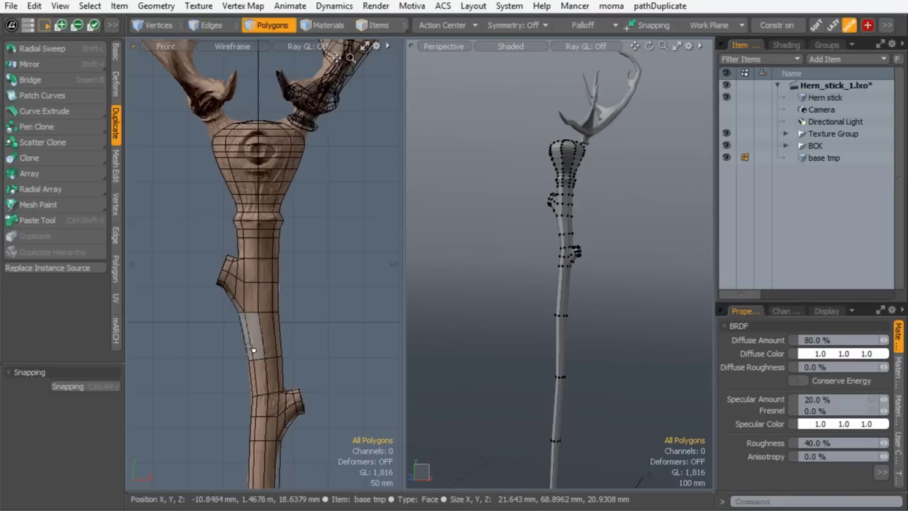
Loop-slice the long shaft section just below the lower branch with three uniform cuts
key("3")
left_click_drag(243, 389, 302, 231, "alt+shift")
mouse_move(569, 303)
left_mouse_down("ctrl+alt")
mouse_move(592, 257)
mouse_move(571, 295)
left_mouse_up("ctrl+alt")
left_click_drag(571, 295, 570, 190, "alt+shift")
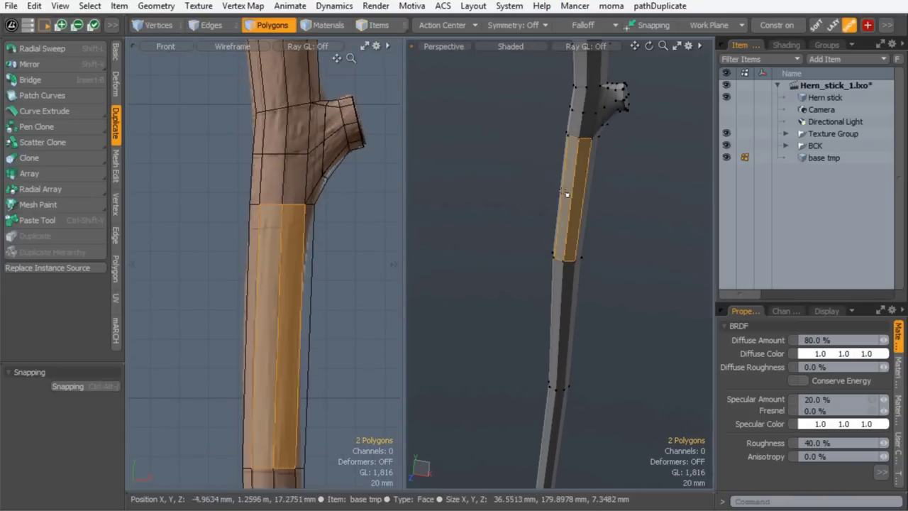
key("l")
key("alt+c")
left_click(558, 221)
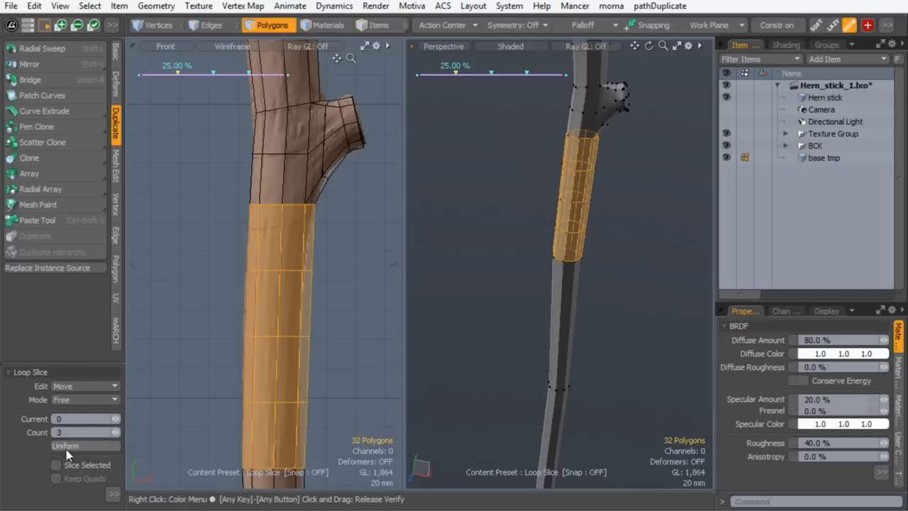
key("space")
Loop-slice the next two long shaft sections down the staff with three cuts each
left_click_drag(563, 303, 555, 303)
key("l")
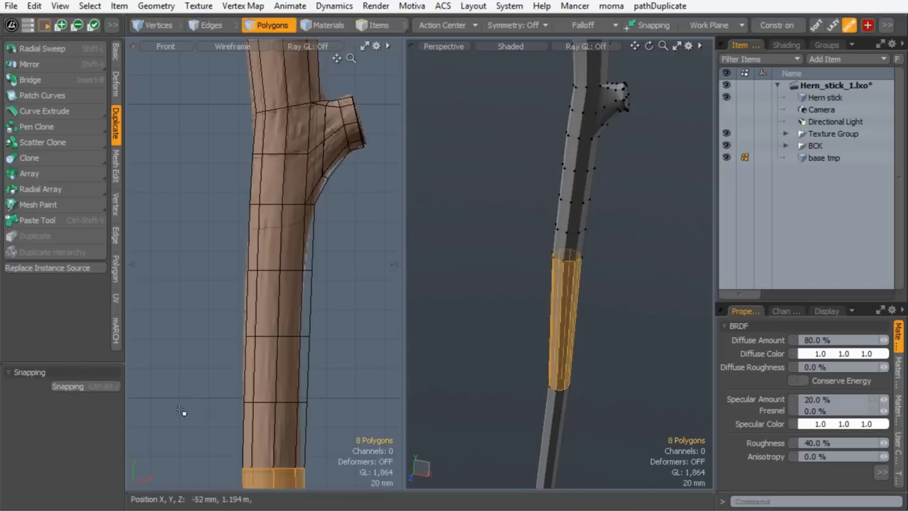
key("alt+c")
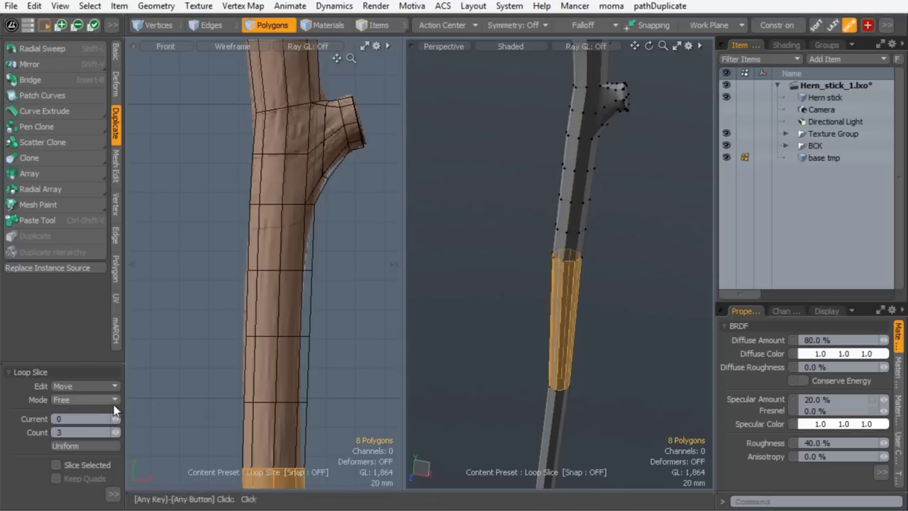
key("space")
left_click_drag(533, 412, 546, 128, "alt+shift")
left_click_drag(577, 233, 556, 242)
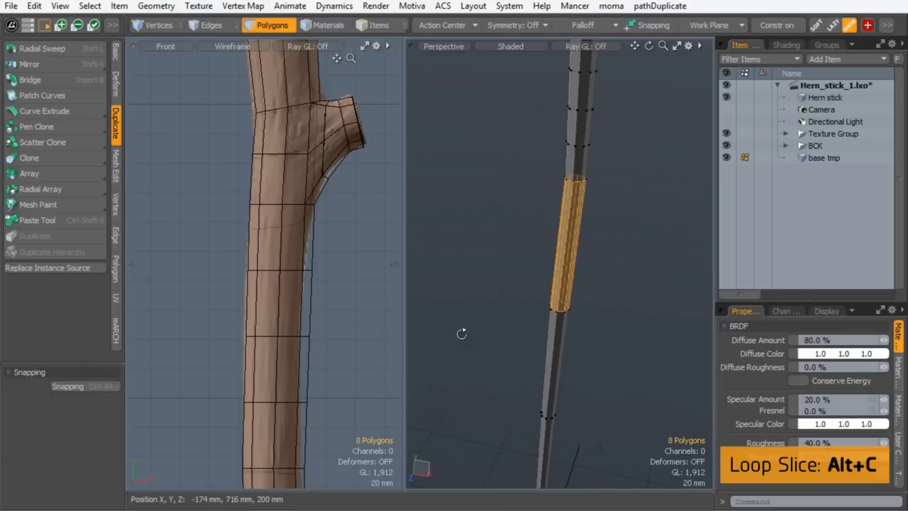
key("alt+c")
key("space")
Loop-slice the remaining long shaft sections down to the staff's foot with three cuts each
left_click(515, 294)
left_click_drag(511, 343, 532, 275, "alt+shift")
key("alt+c")
key("space")
left_click(505, 303)
left_click_drag(495, 404, 485, 270, "alt+shift")
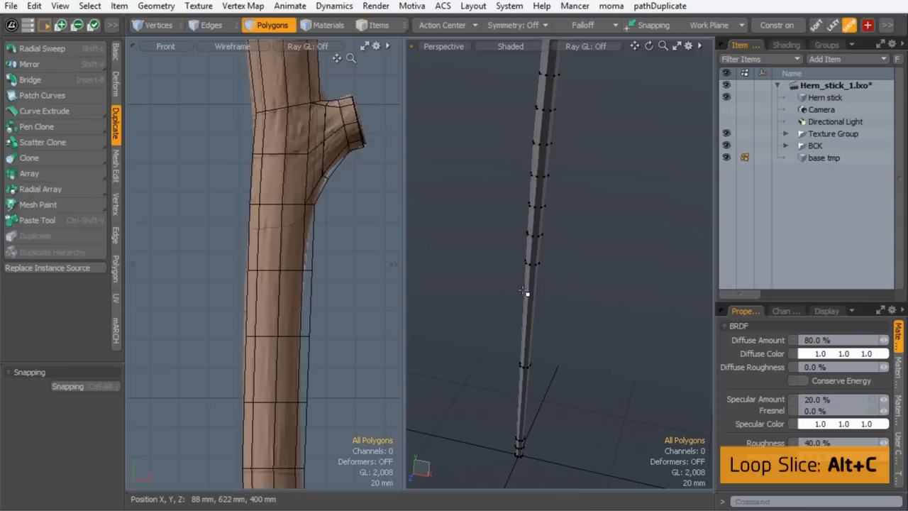
key("alt+c")
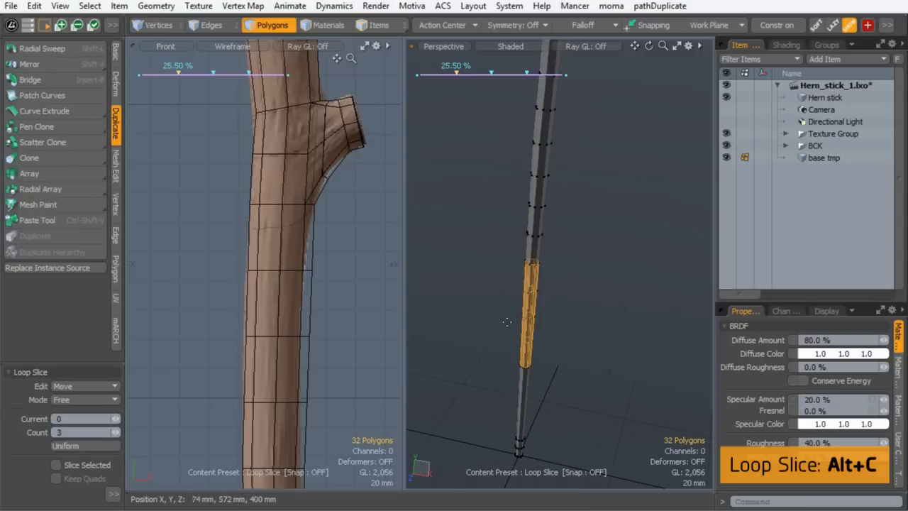
key("space")
key("alt+c")
key("space")
left_click_drag(519, 224, 520, 284, "alt+shift")
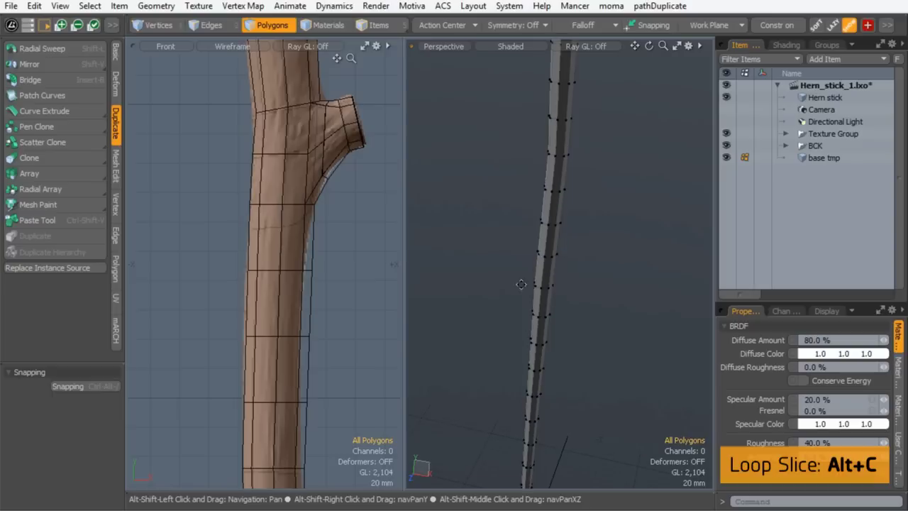
Turn subdivision back on and inspect the staff's shape from the shaft up to the head
key("Tab")
left_click_drag(511, 169, 535, 198, "ctrl+alt")
left_click_drag(536, 199, 547, 225, "alt+shift")
left_click_drag(547, 225, 574, 225, "ctrl+alt")
left_click_drag(573, 226, 578, 210, "alt")
left_click_drag(470, 212, 494, 355, "alt")
left_click_drag(504, 146, 543, 113, "alt")
left_click_drag(542, 114, 585, 257, "alt+shift")
left_click_drag(461, 135, 450, 173, "alt")
left_click_drag(284, 120, 216, 122, "ctrl+alt")
left_click_drag(256, 113, 261, 420, "alt+shift")
left_click_drag(281, 182, 341, 192, "ctrl+alt")
left_click_drag(258, 218, 272, 191, "alt+shift")
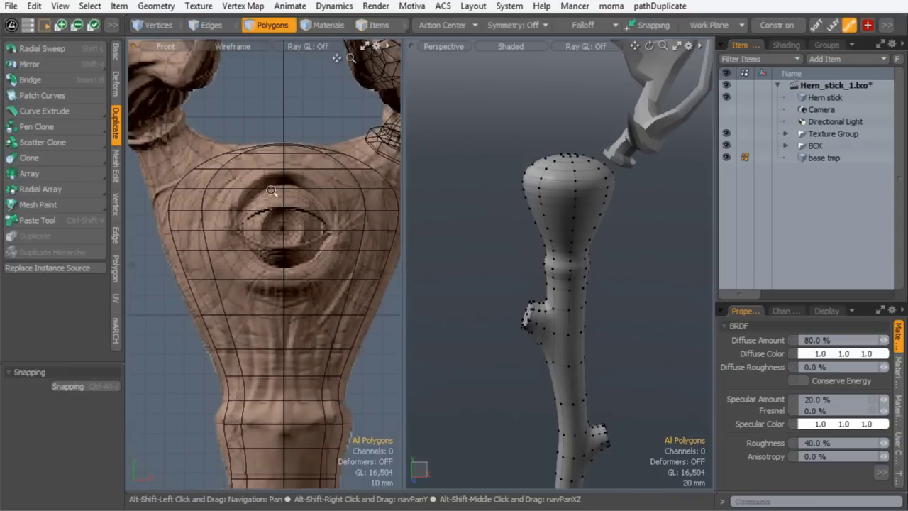
scroll(273, 191, "down", 2)
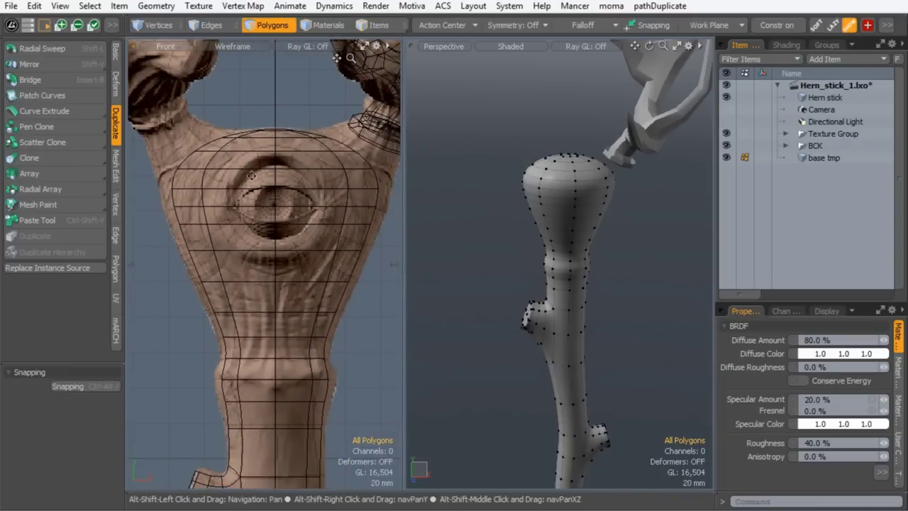
Duplicate the base tmp mesh item and hide the original
left_click(820, 158)
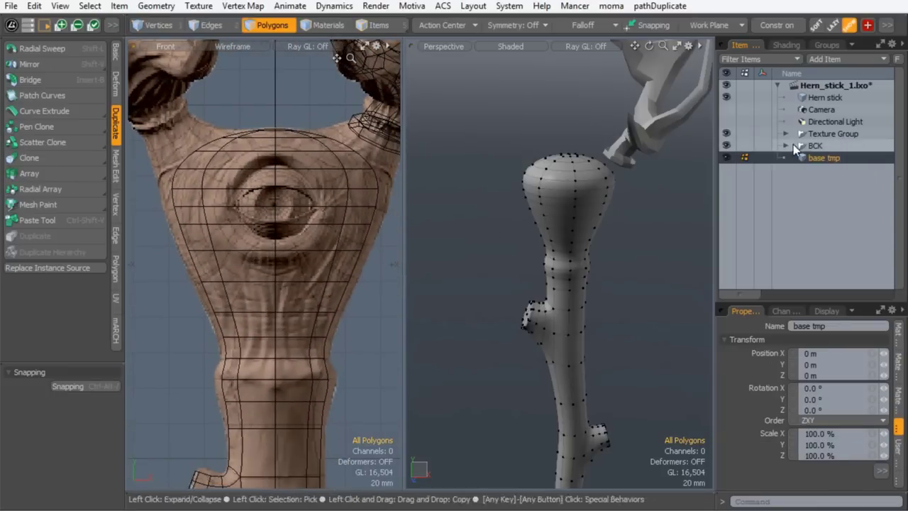
right_click(805, 156)
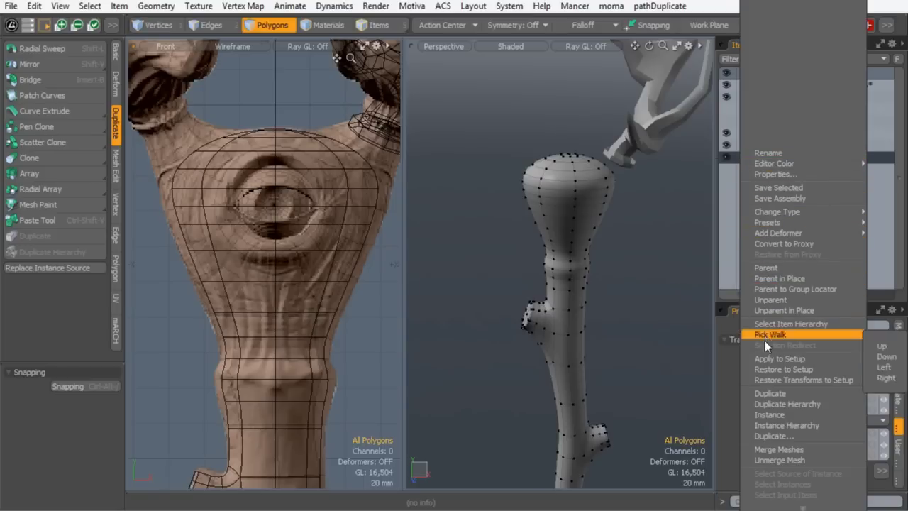
left_click(770, 393)
left_click(726, 158)
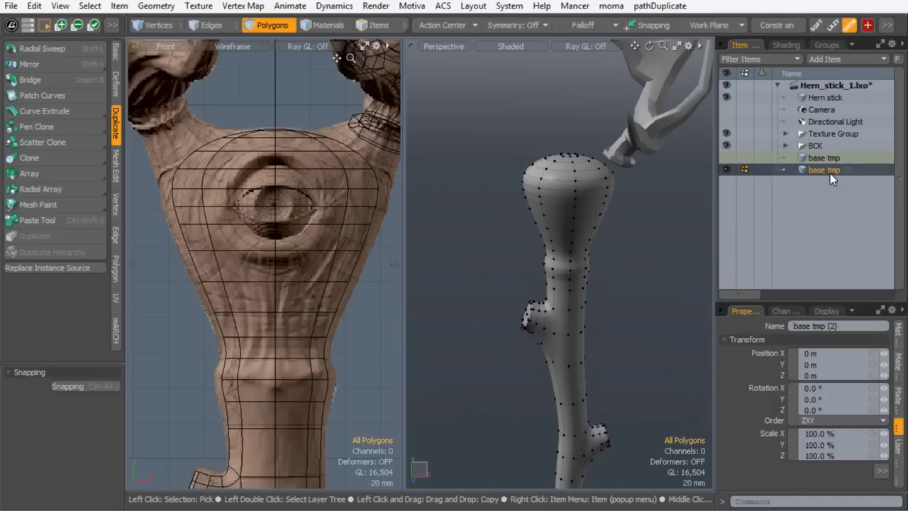
Rename the duplicated mesh item as base constr
double_click(823, 171)
left_click_drag(823, 171, 853, 170)
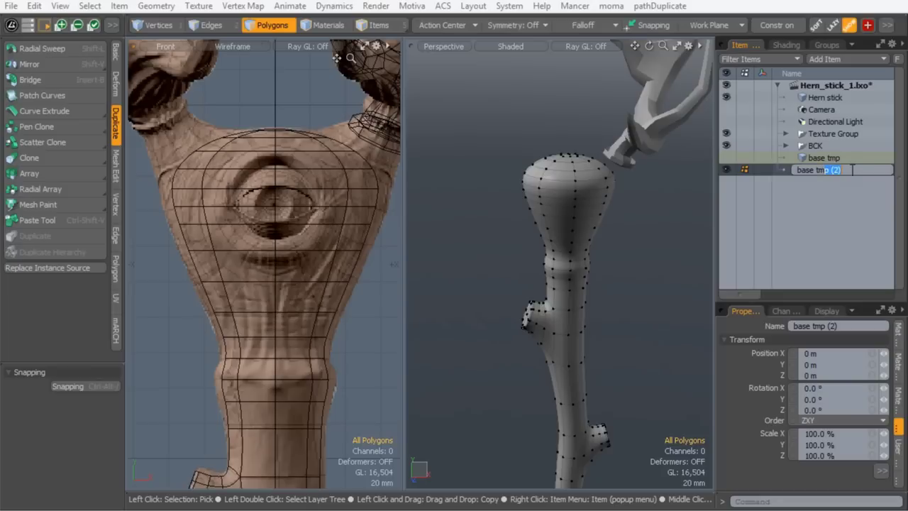
key("BackSpace")
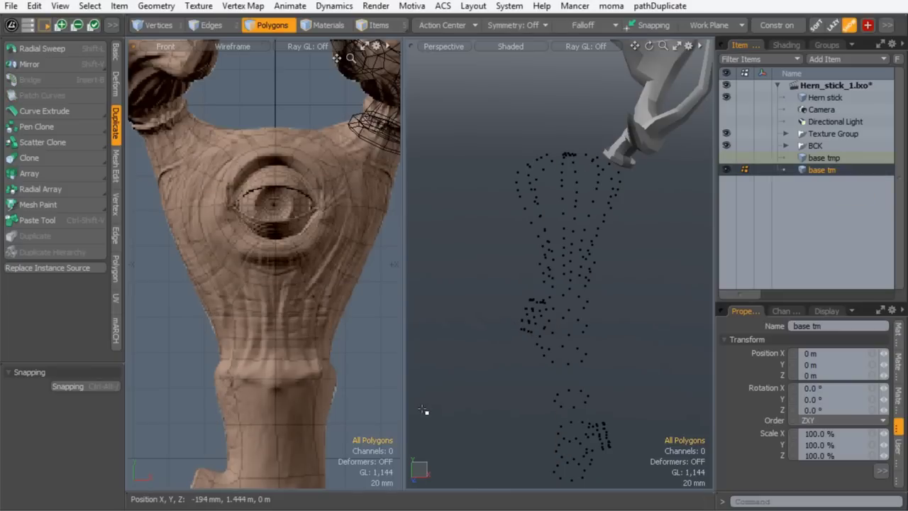
double_click(828, 170)
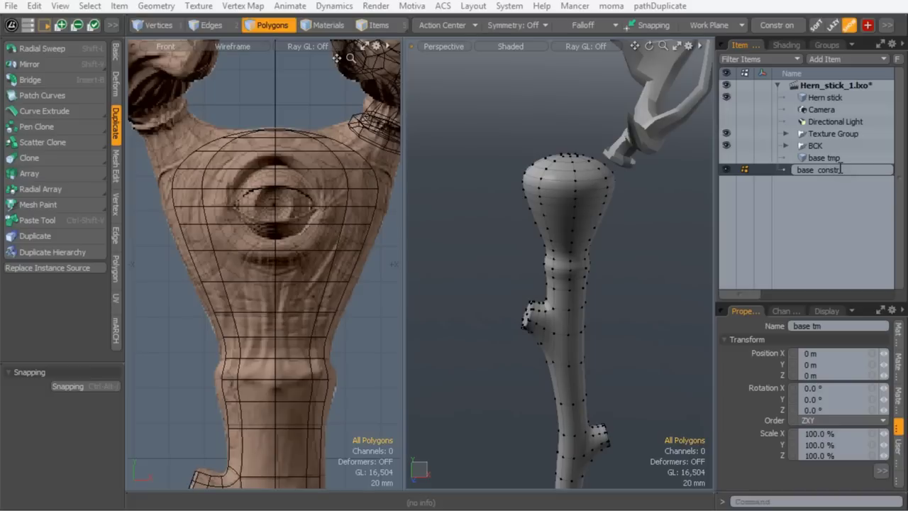
key("Return")
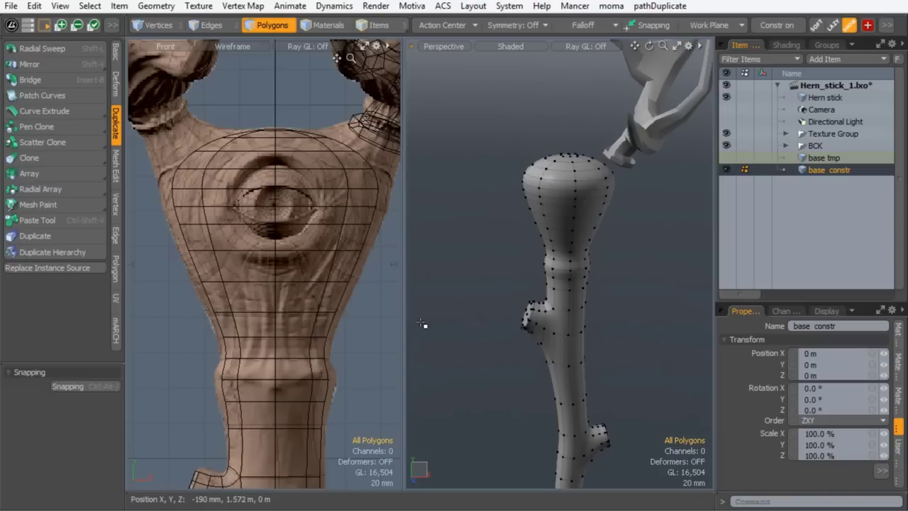
Switch the shaded viewport to the Right view and lasso the head's upper polygons, growing the selection to just above the collar
key("ctrl+space")
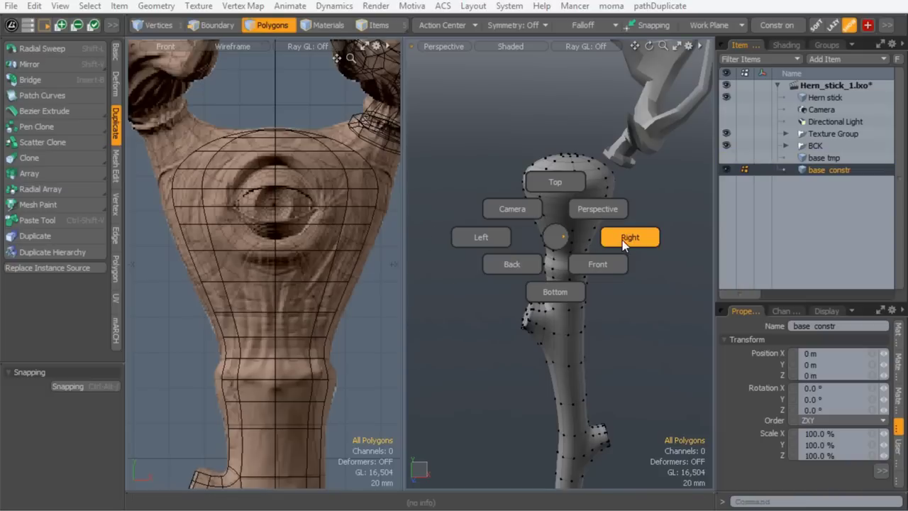
left_click(623, 241)
left_click_drag(569, 193, 573, 256, "alt+shift")
left_click_drag(572, 257, 598, 257, "ctrl+alt")
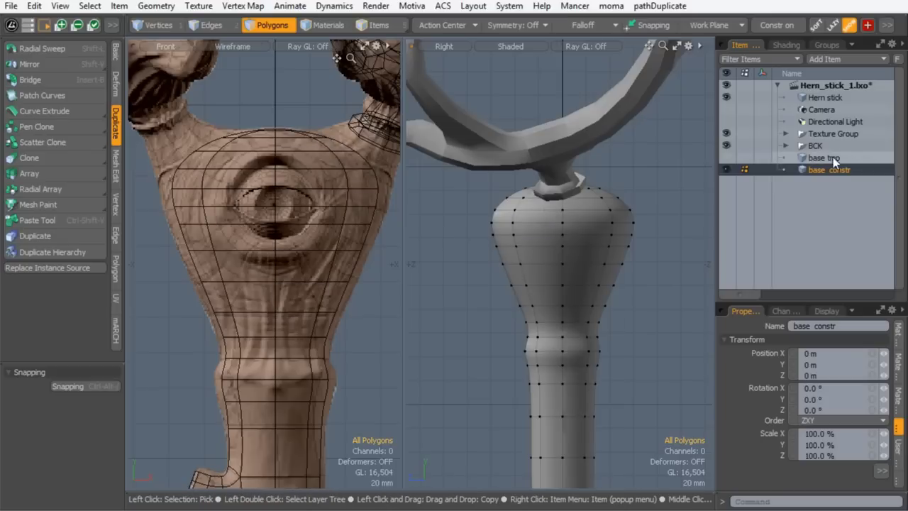
right_click_drag(642, 163, 584, 157)
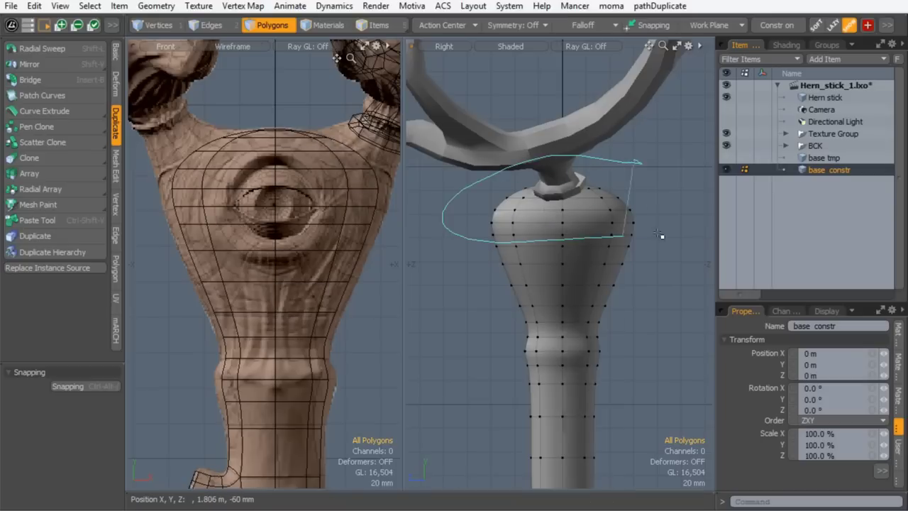
right_click_drag(631, 236, 689, 177)
key("shift+Up")
key("shift+Up")
key("shift+Up")
key("shift+Up")
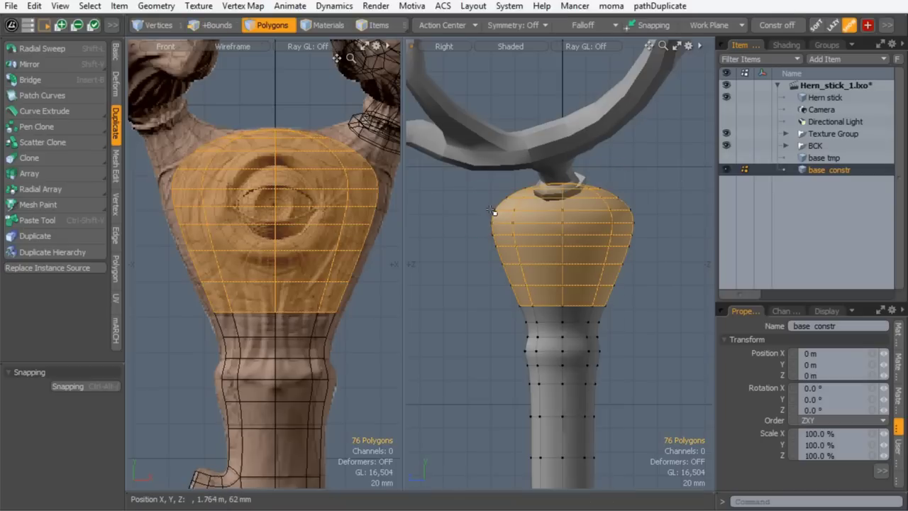
key("shift+Up")
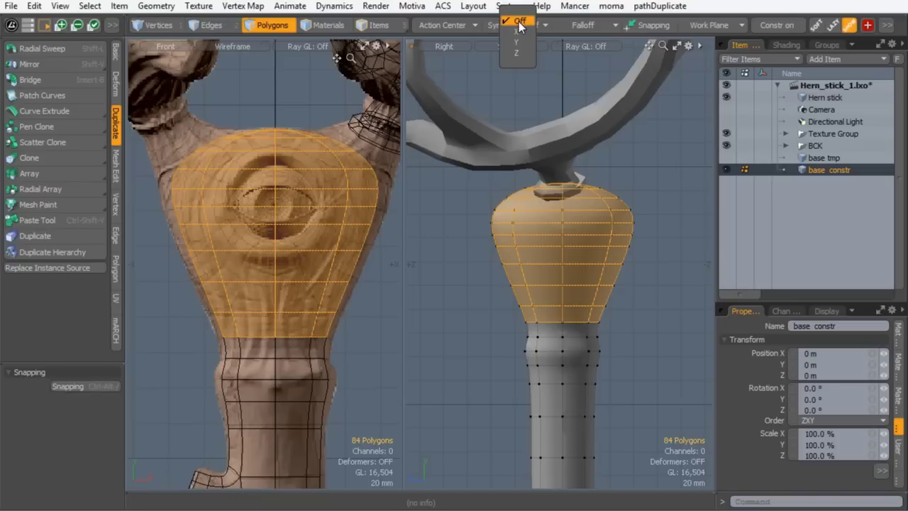
Apply a reversed linear falloff fitted along Y, scale the head to 70% in Z, and drop the selection
left_click(579, 23)
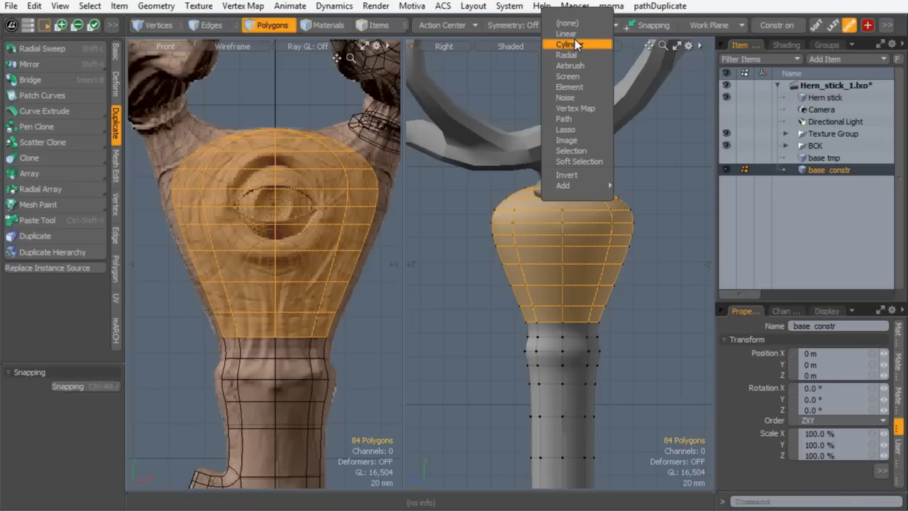
left_click(575, 42)
key("r")
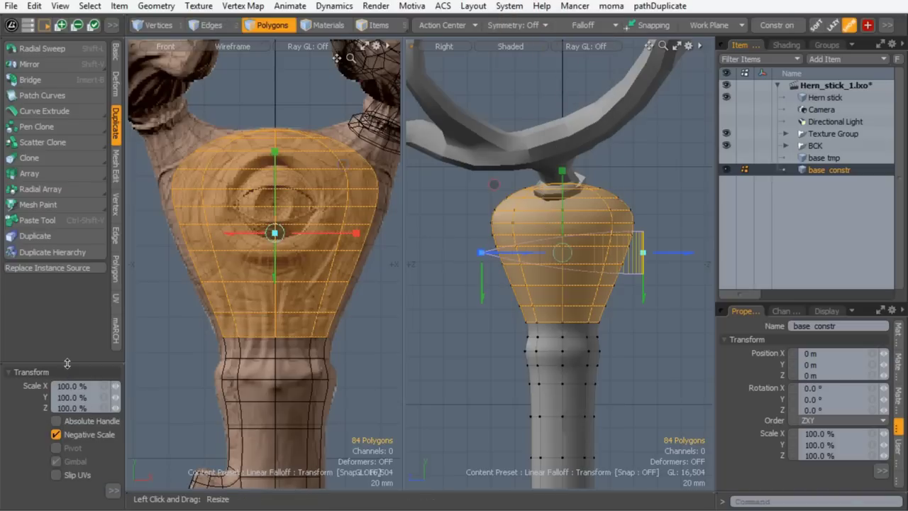
left_click_drag(68, 340, 72, 196)
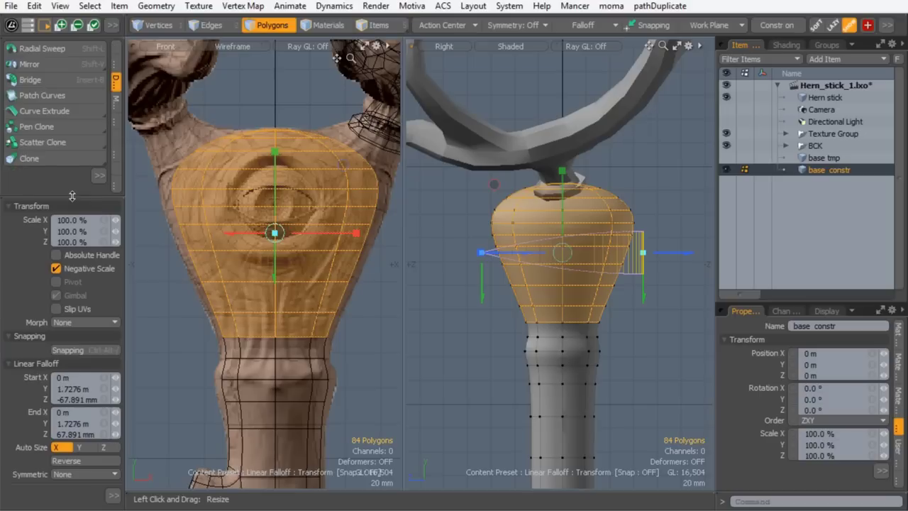
left_click(78, 447)
left_click(68, 461)
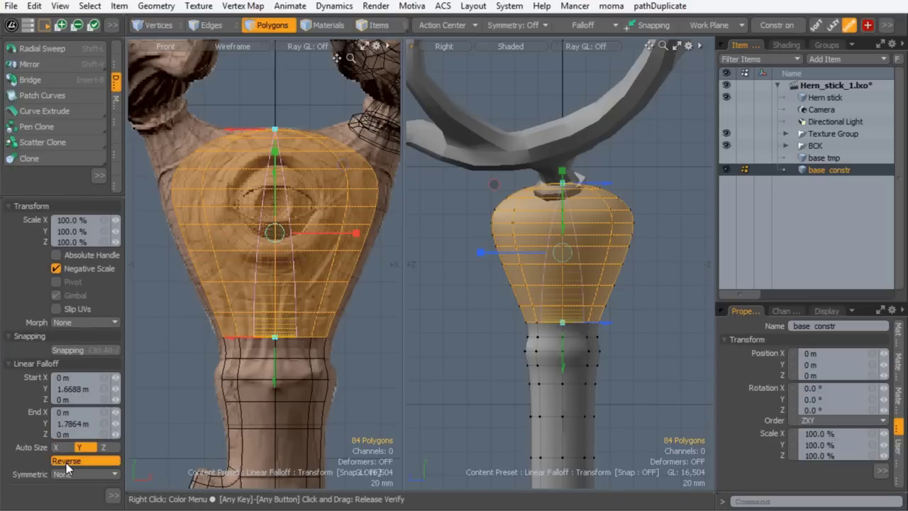
left_click_drag(485, 252, 502, 252)
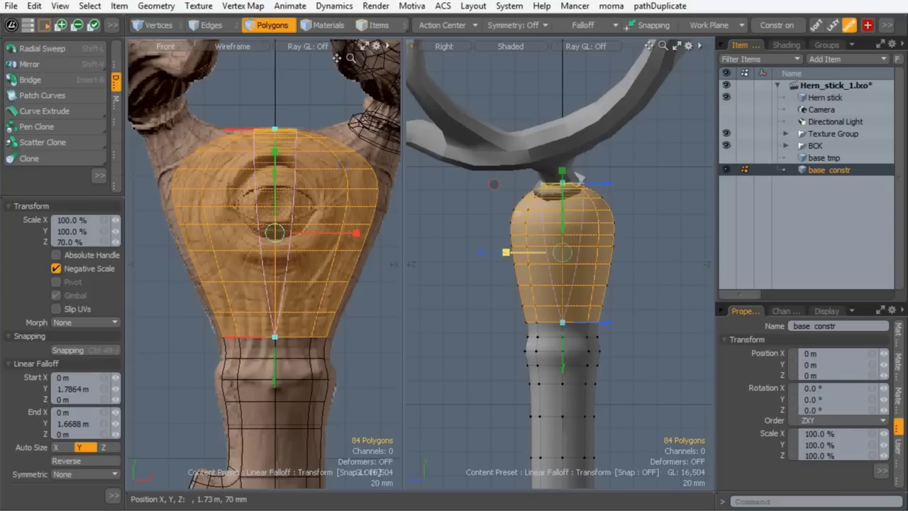
key("space")
left_click(488, 279)
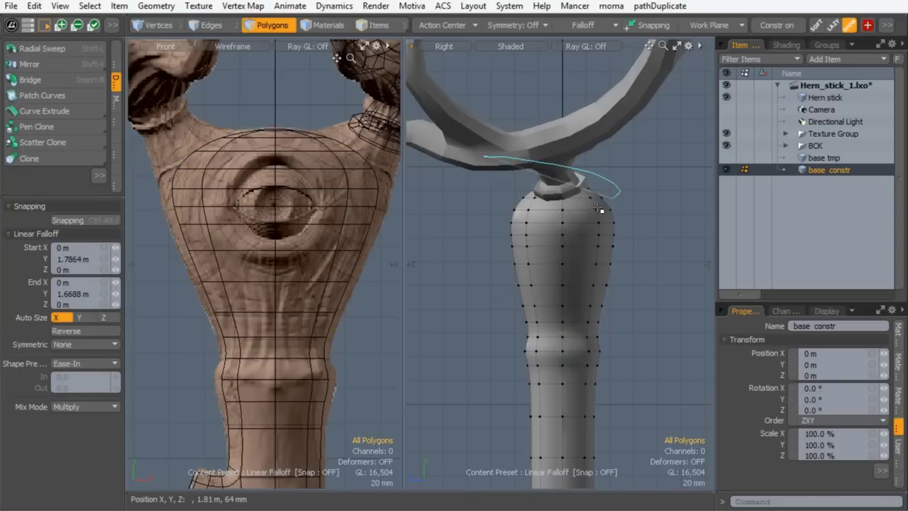
Lasso the head's top polygons in the Right view and grow the selection down to just above the collar
right_click_drag(597, 207, 646, 176)
right_click_drag(474, 148, 643, 172)
key("shift+Up")
key("shift+Up")
key("shift+Up")
key("shift+Up")
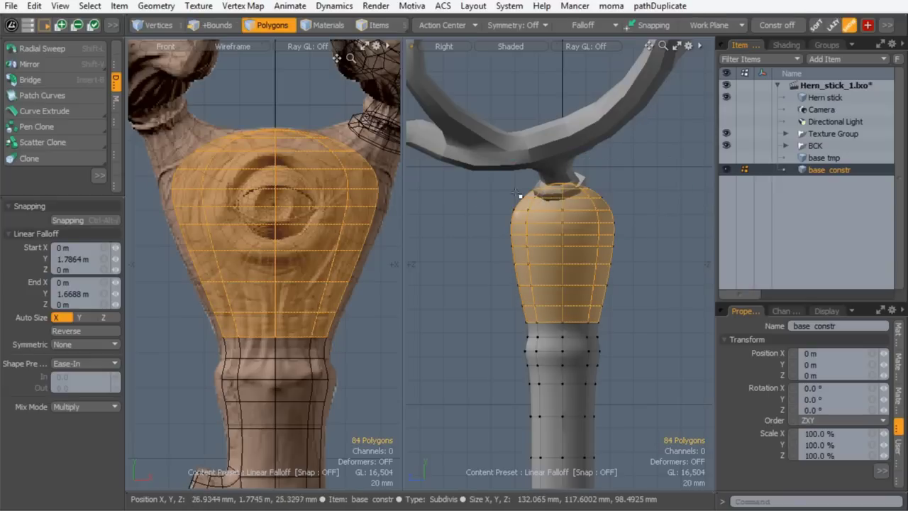
key("shift+Up")
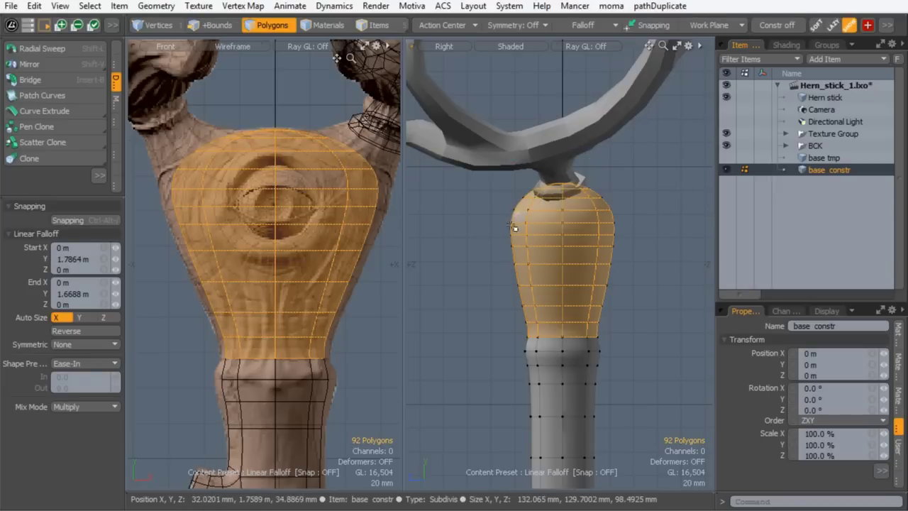
Fit a reversed linear falloff along Y, scale the head to 113% in X, and drop the selection
key("r")
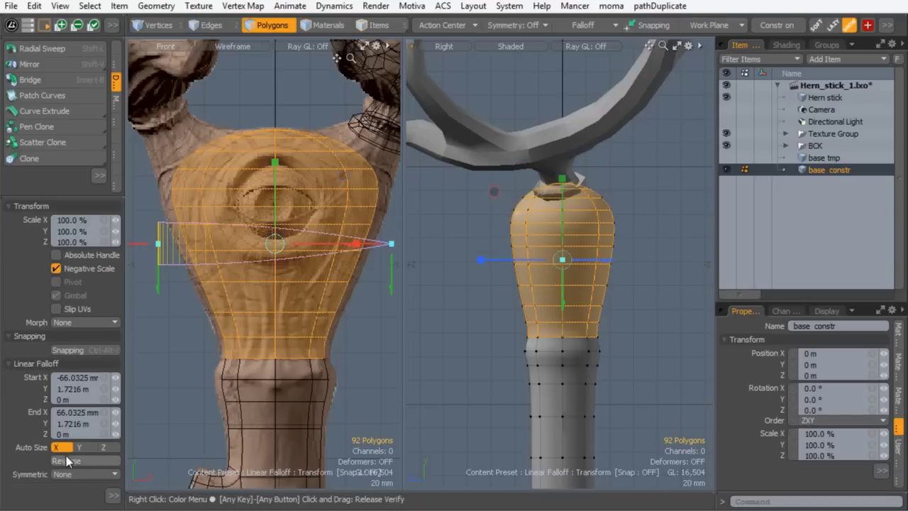
left_click(79, 447)
left_click(78, 463)
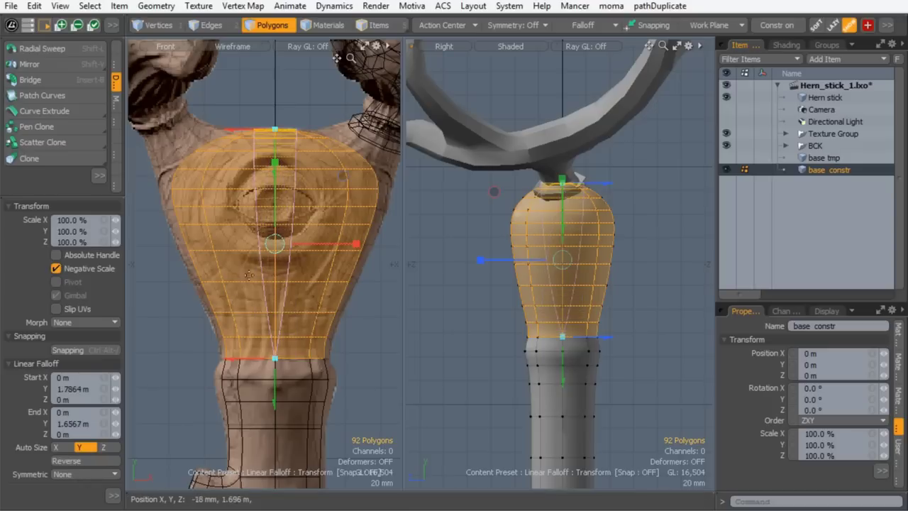
left_click_drag(357, 243, 365, 244)
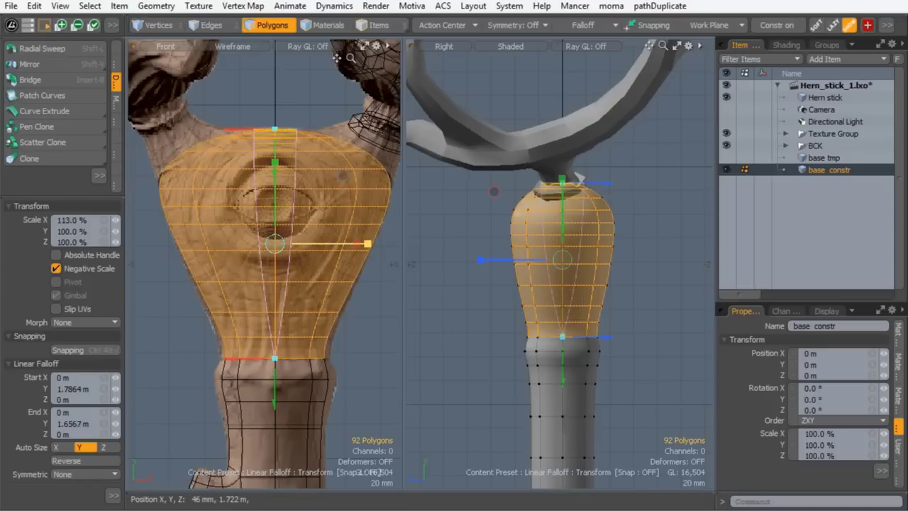
key("space")
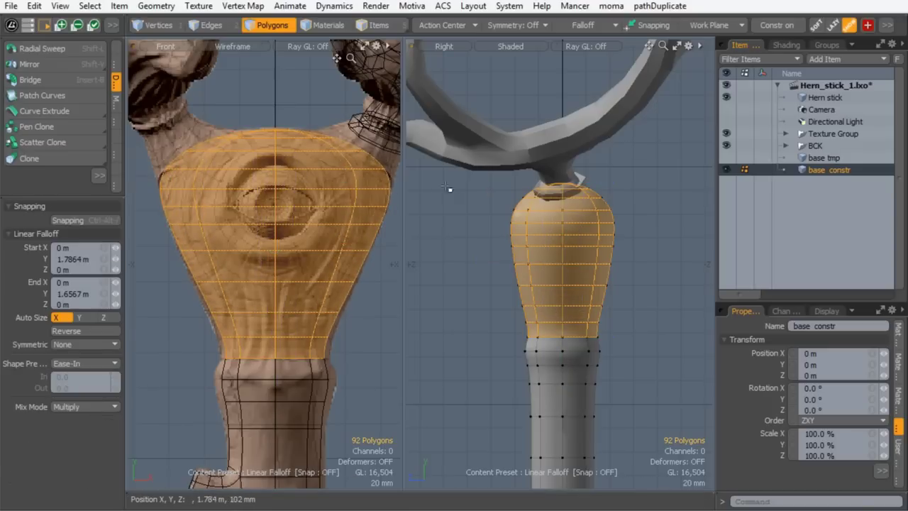
left_click(427, 256)
Subdivide the whole base constr mesh twice
key("d")
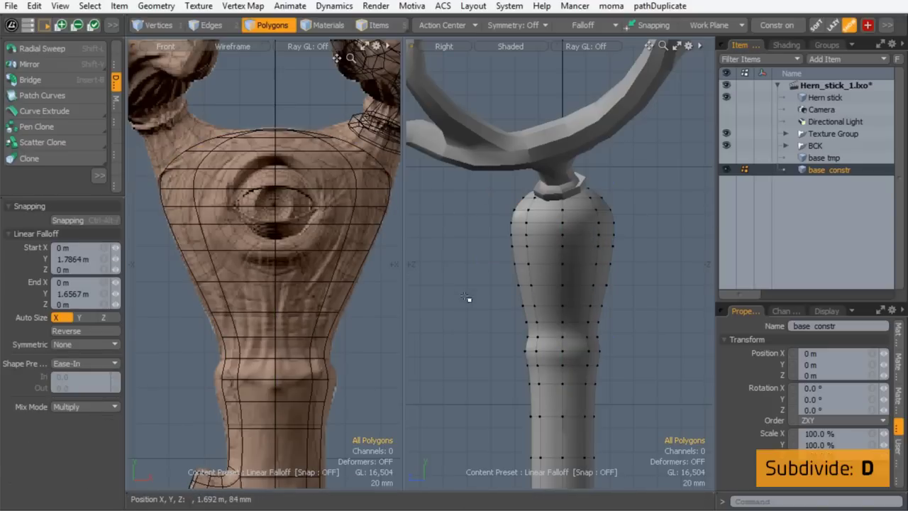
key("d")
key("d")
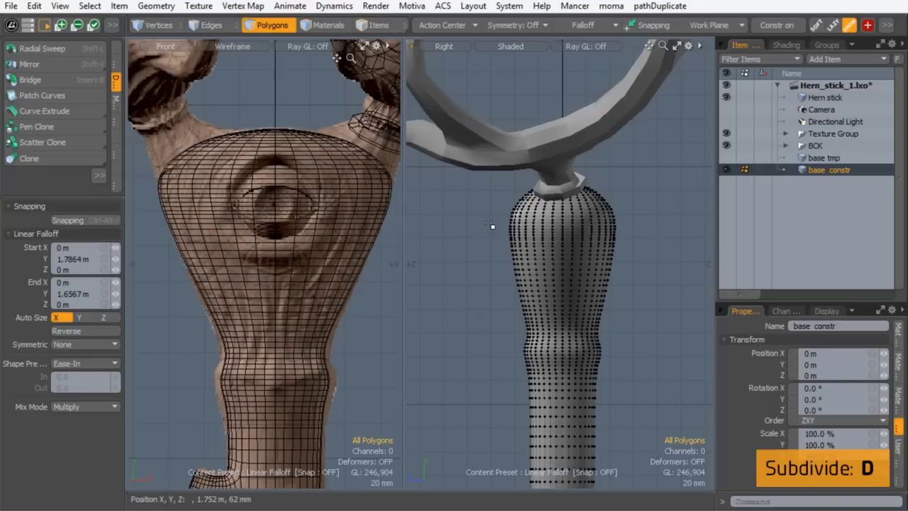
Turn off the vertex display in the shaded viewport, keeping the shaded style
key("ctrl+2")
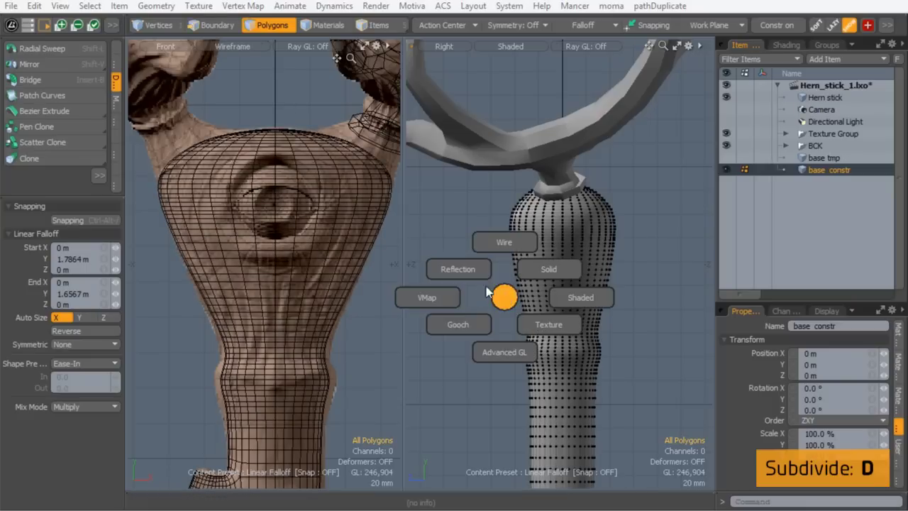
left_click(505, 297)
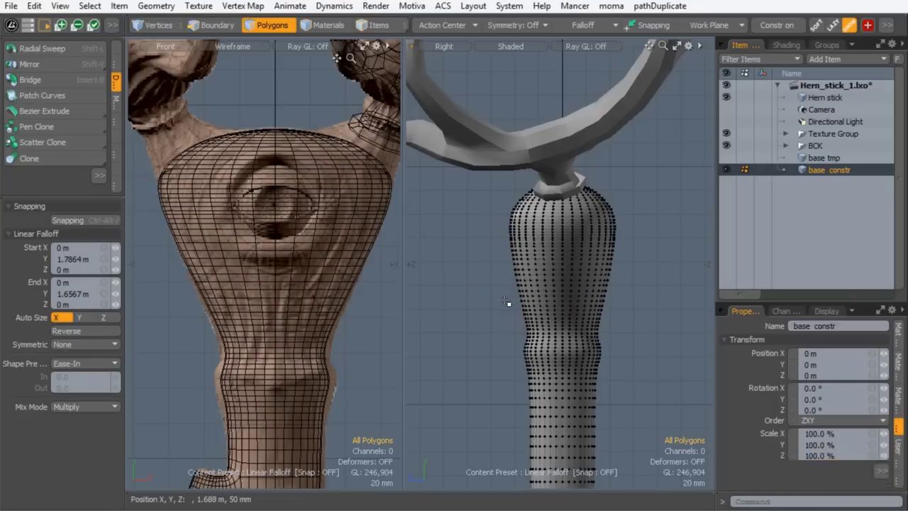
key("ctrl+1")
left_click(559, 332)
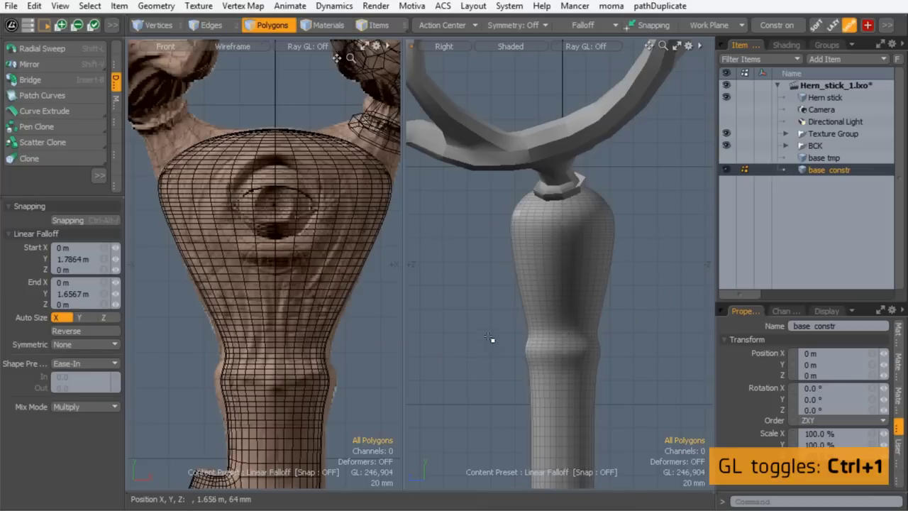
Examine the subdivided head's side profile and the eye area against the front backdrop
left_click_drag(552, 242, 552, 228, "ctrl+alt")
left_click_drag(563, 331, 556, 273, "ctrl+alt")
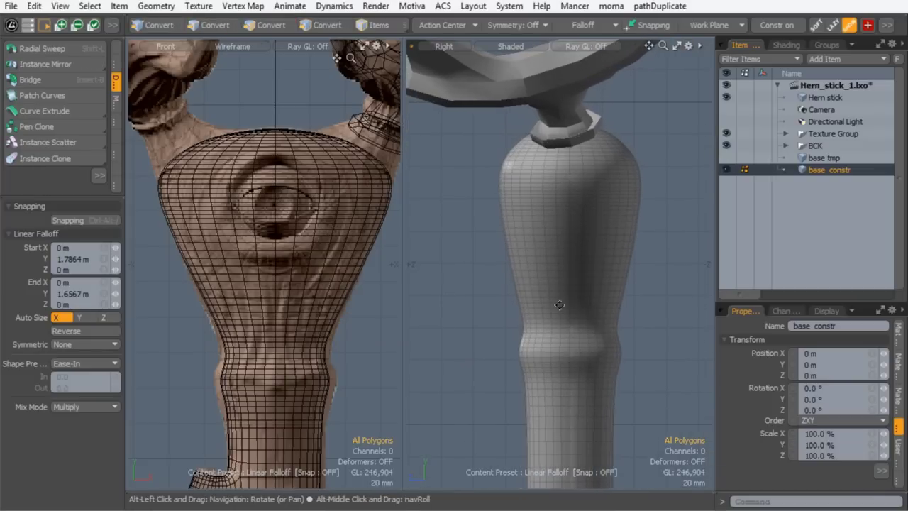
mouse_move(569, 322)
left_mouse_down("alt+shift")
mouse_move(558, 275)
mouse_move(574, 342)
left_mouse_up("alt+shift")
left_click_drag(552, 195, 557, 248, "alt+shift")
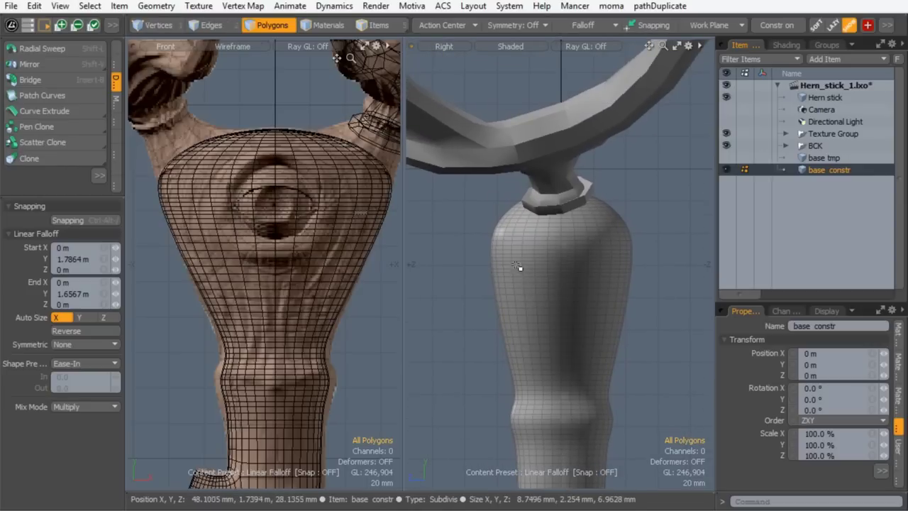
left_click_drag(288, 211, 195, 234, "ctrl+alt")
left_click_drag(274, 204, 247, 296, "alt+shift")
mouse_move(287, 254)
left_mouse_down("alt+shift")
mouse_move(291, 284)
mouse_move(296, 268)
left_mouse_up("alt+shift")
left_click_drag(297, 268, 314, 217, "alt+shift")
left_click_drag(314, 217, 321, 224, "ctrl+alt")
left_click_drag(281, 296, 250, 242, "ctrl+alt")
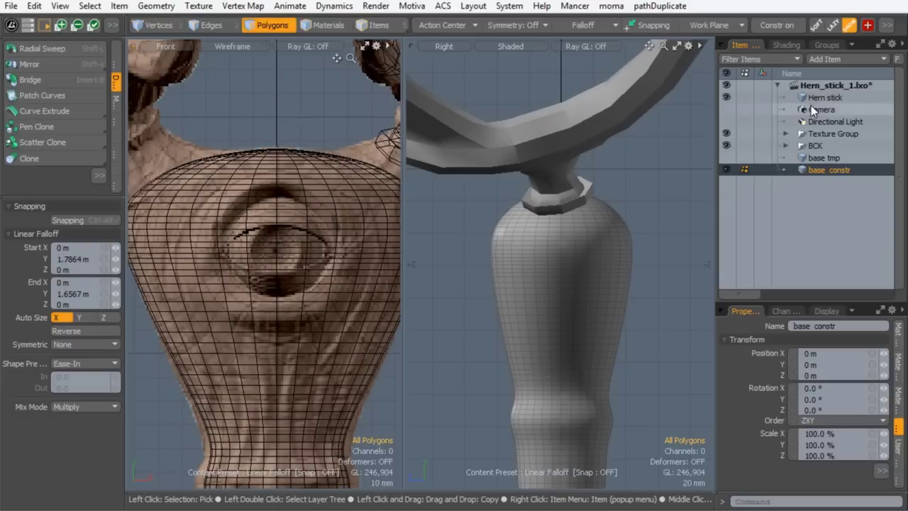
Load the Eyeball-Realistic preset from the Human mesh presets into the scene and close the preset browser
key("F6")
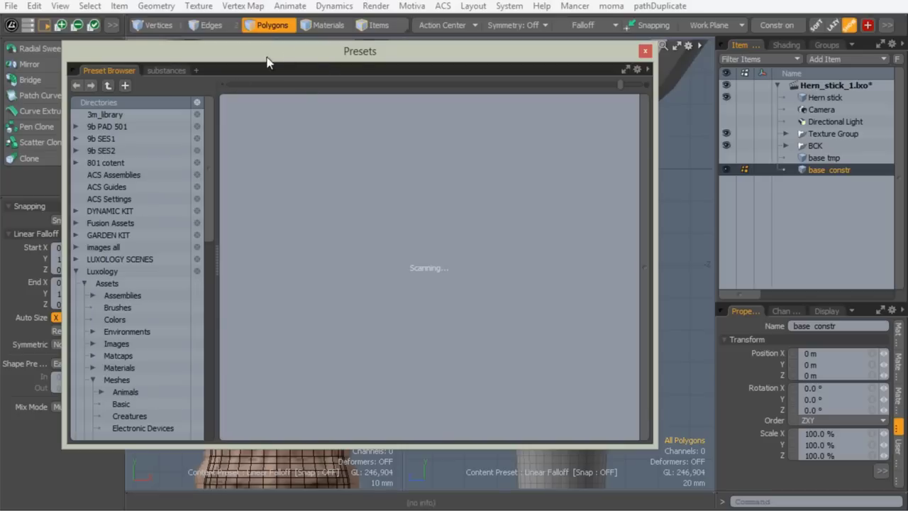
left_click_drag(212, 215, 215, 304)
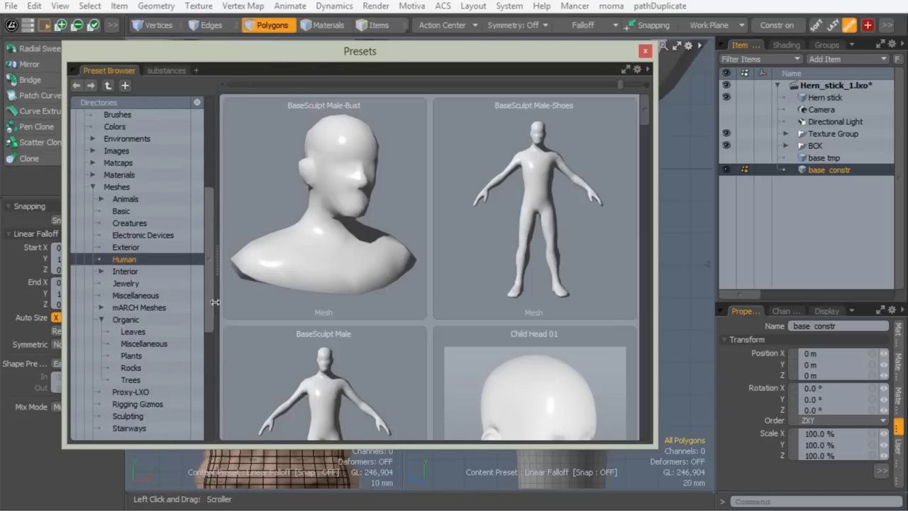
left_click_drag(647, 118, 646, 171)
right_click(330, 222)
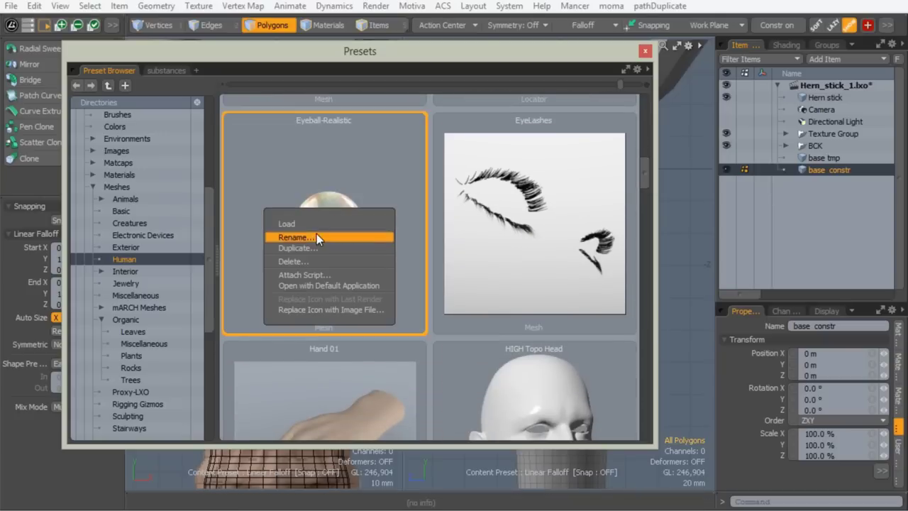
left_click(301, 225)
left_click(644, 52)
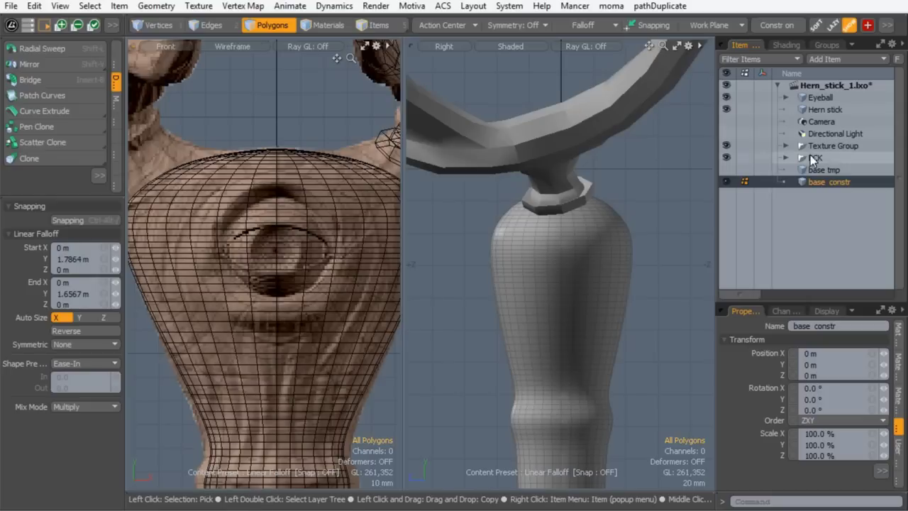
Move the Eyeball's nested Texture Group into the scene's main Texture Group, and collapse the selected Eyeball item
left_click(801, 99)
left_click(786, 97)
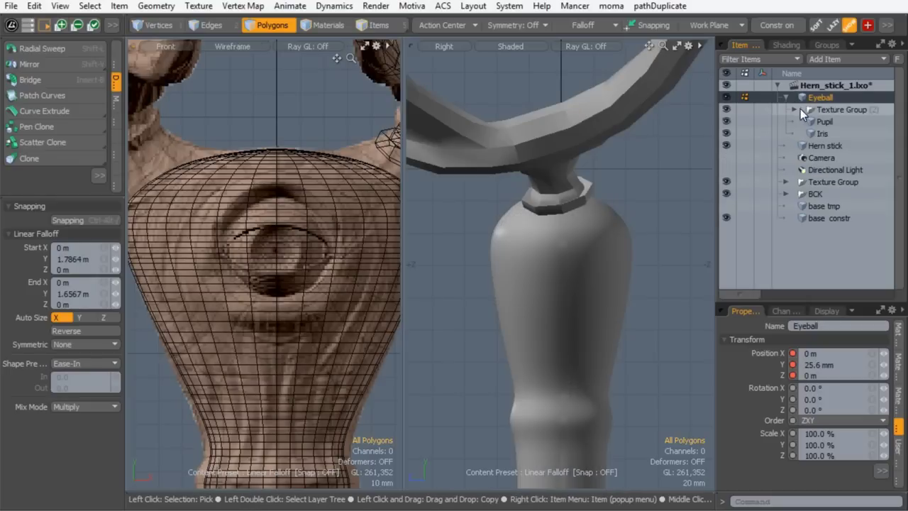
left_click(795, 109)
left_click(797, 109)
left_click(795, 109)
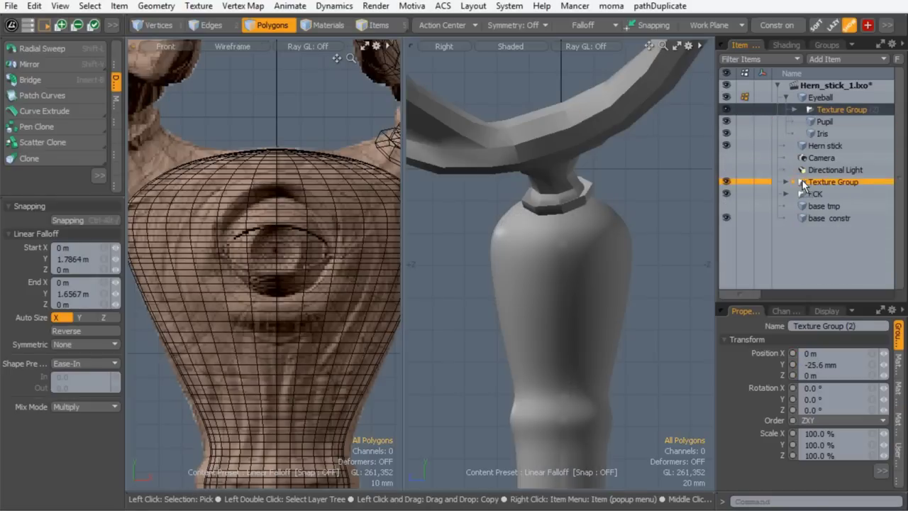
left_click_drag(808, 180, 810, 177)
left_click(810, 99)
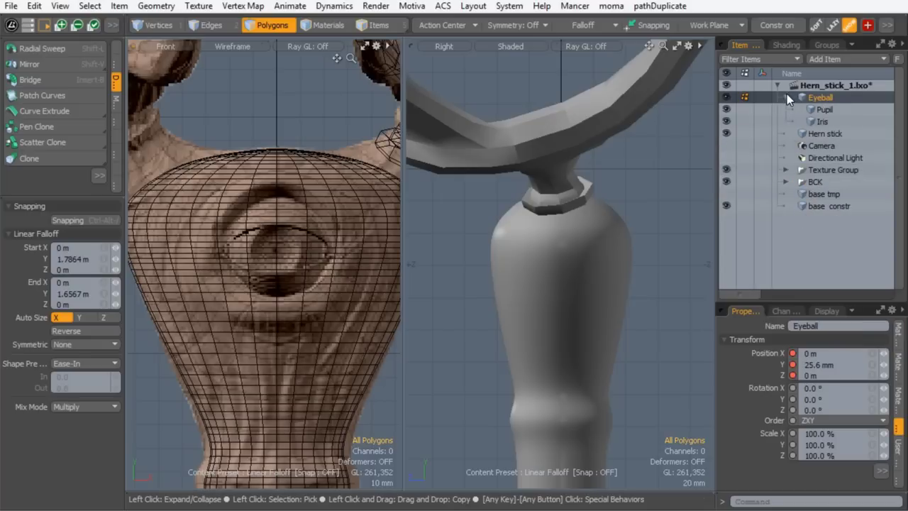
left_click(786, 97)
Locate the loaded eyeball at the scene origin, below the shaft in the side view
key("w")
left_click_drag(554, 324, 470, 323, "ctrl+alt")
left_click_drag(470, 323, 450, 122, "alt+shift")
left_click_drag(538, 348, 521, 159, "alt+shift")
left_click_drag(503, 325, 522, 281, "alt+shift")
left_click_drag(520, 374, 610, 308, "ctrl+alt")
left_click_drag(576, 353, 618, 325, "ctrl+alt")
key("q")
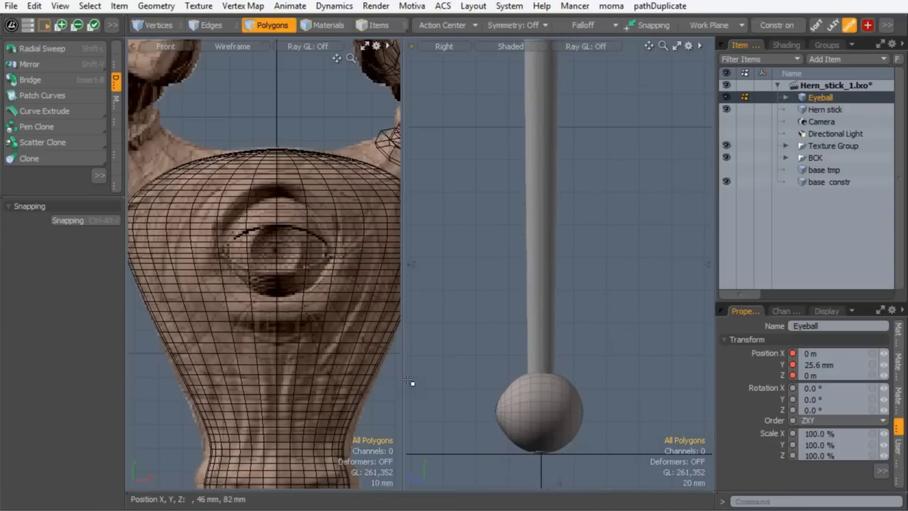
key("q")
In item mode, raise the Eyeball to about Y 1.7436 m, centring it on the eye in the front backdrop
left_click(379, 25)
key("w")
left_click_drag(543, 363, 564, 34)
left_click_drag(548, 88, 577, 123, "alt+shift")
left_click_drag(556, 134, 470, 159, "ctrl+alt")
left_click_drag(543, 152, 541, 399, "alt+shift")
left_click_drag(582, 357, 582, 232)
left_click_drag(278, 292, 277, 176)
Move the Eyeball forward to Z 24 mm so it protrudes from the head's front surface
left_click_drag(539, 249, 703, 263, "ctrl+alt")
left_click_drag(706, 262, 678, 268, "alt+shift")
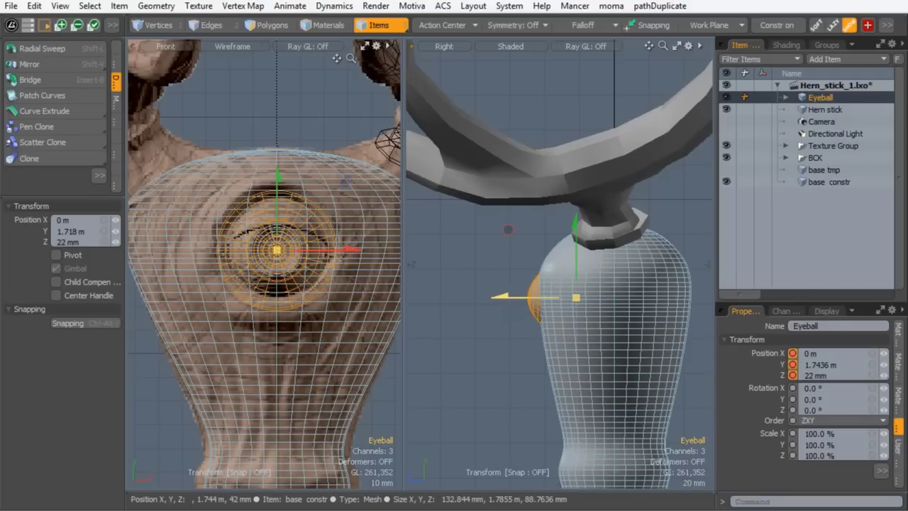
left_click_drag(284, 217, 268, 228, "ctrl+alt")
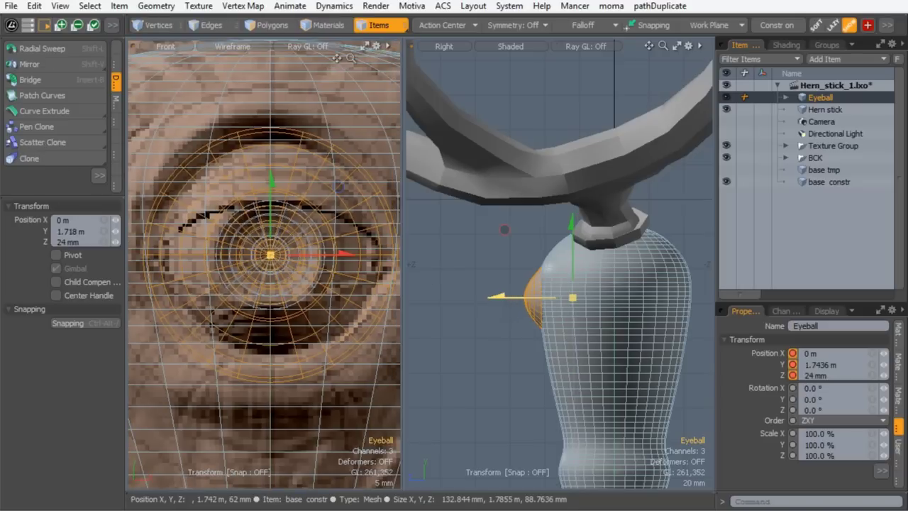
key("q")
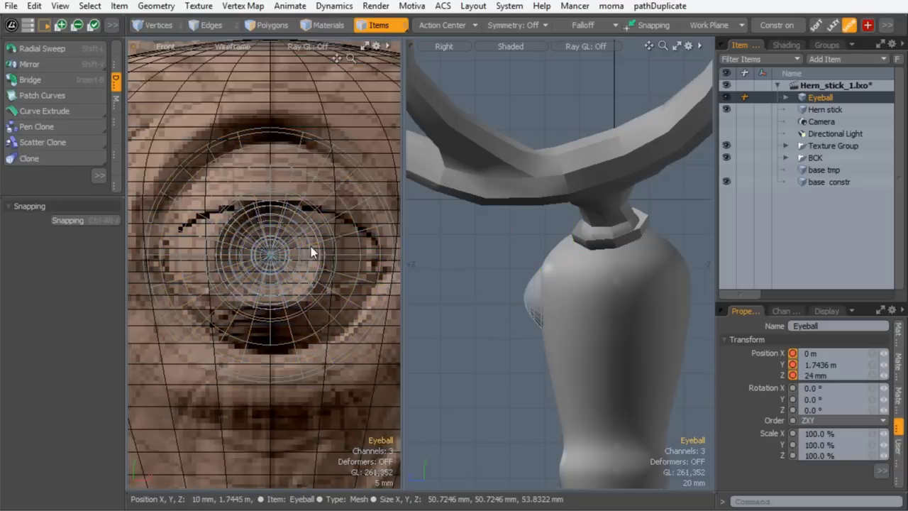
left_click_drag(539, 239, 495, 249, "alt+shift")
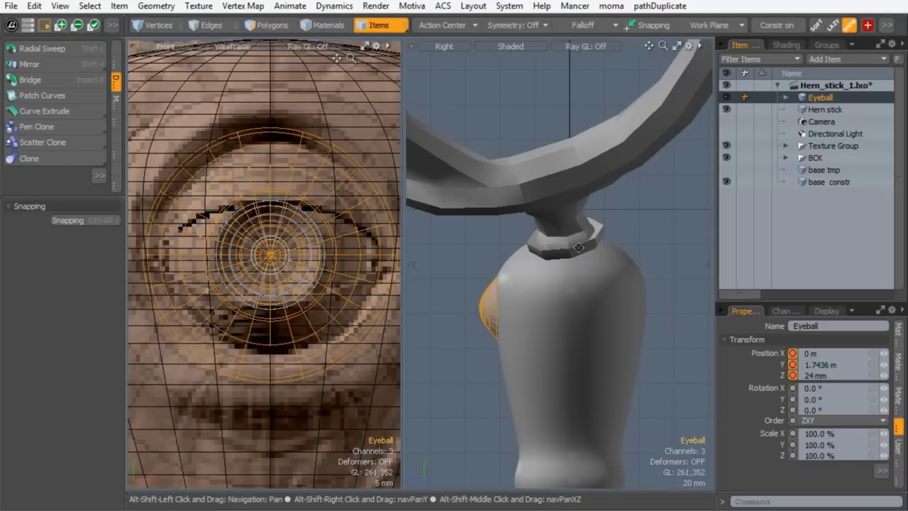
Select the base constr item and switch the shaded viewport to Perspective, framing the head and eyeball from the front
left_click(808, 182)
left_click_drag(346, 238, 286, 200, "ctrl+alt")
left_click_drag(287, 200, 296, 208, "alt+shift")
left_click_drag(246, 240, 287, 196, "ctrl+alt")
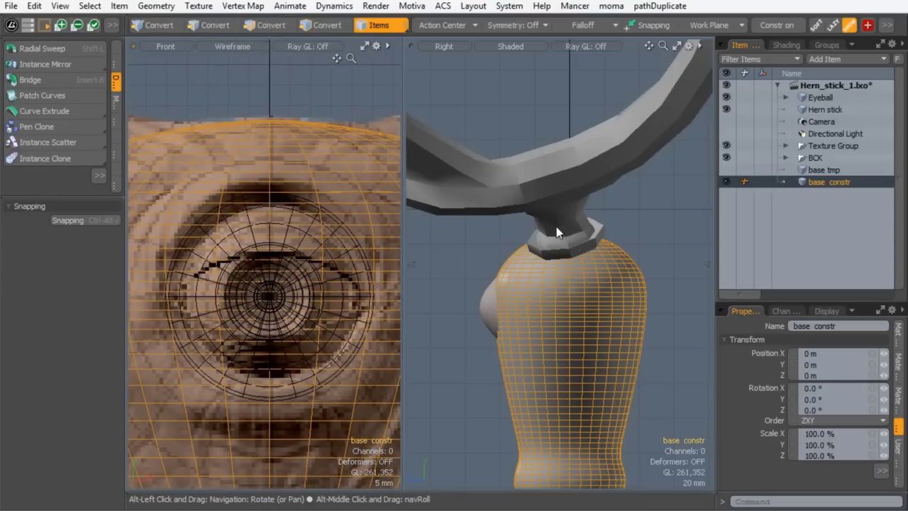
key("ctrl+space")
left_click(650, 241)
left_click_drag(502, 309, 628, 238, "alt")
left_click_drag(539, 295, 584, 297, "ctrl+alt")
left_click_drag(583, 297, 547, 258, "alt")
left_click_drag(323, 226, 271, 213, "ctrl+alt")
left_click_drag(320, 198, 298, 195, "ctrl+alt")
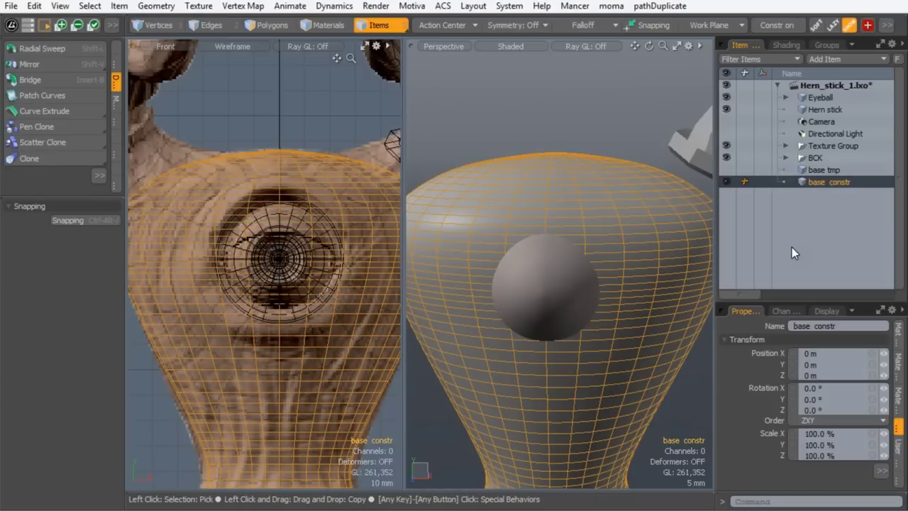
Add a new mesh item and rename it retopo
key("n")
double_click(834, 201)
type("etopo")
key("BackSpace")
key("BackSpace")
key("BackSpace")
key("BackSpace")
key("BackSpace")
type("re")
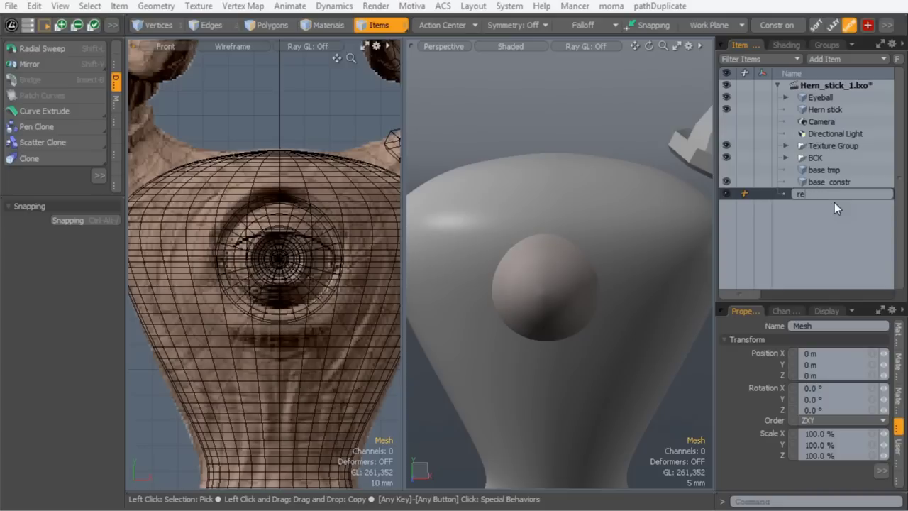
type("topo")
key("Return")
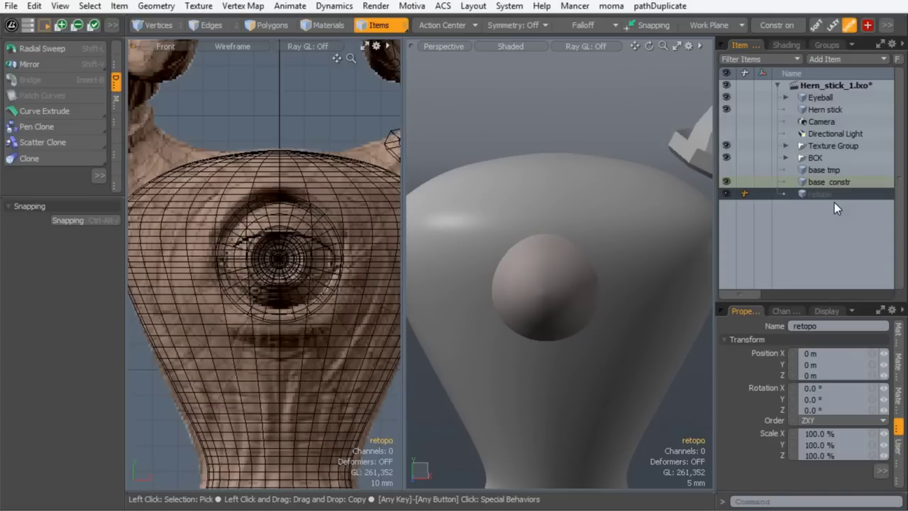
Show the Basic modelling tools in an enlarged toolbox and switch the wireframe viewport to the Right view
left_click_drag(292, 123, 267, 200, "ctrl+alt")
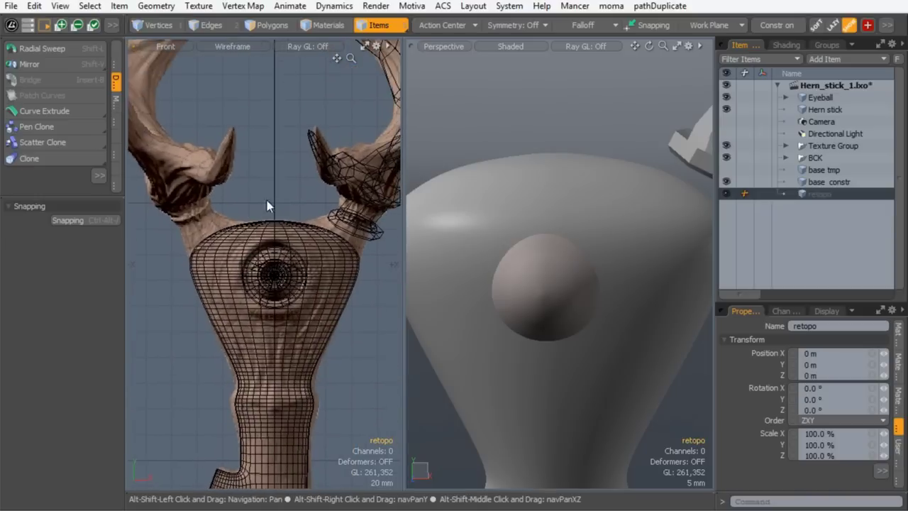
left_click_drag(617, 199, 609, 236, "alt+shift")
left_click_drag(609, 235, 589, 247, "ctrl+alt")
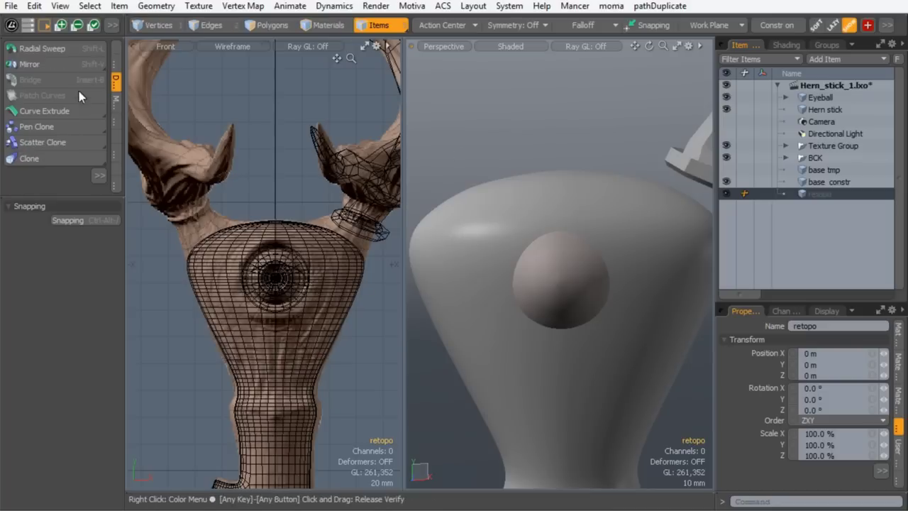
left_click(116, 50)
left_click_drag(84, 196, 99, 358)
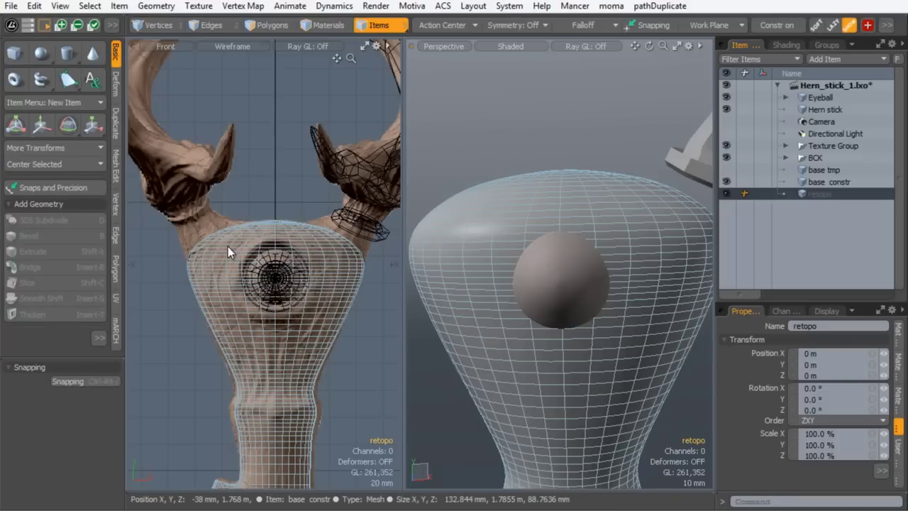
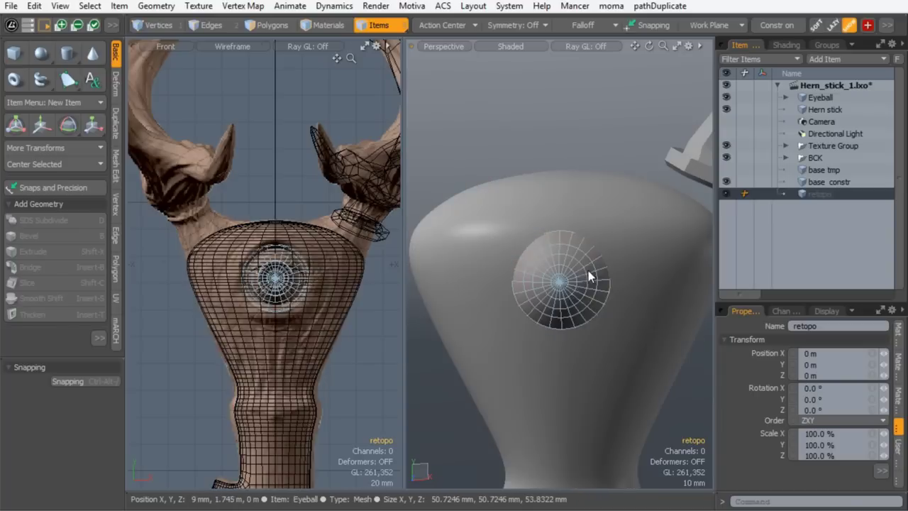
key("ctrl+space")
left_click(354, 288)
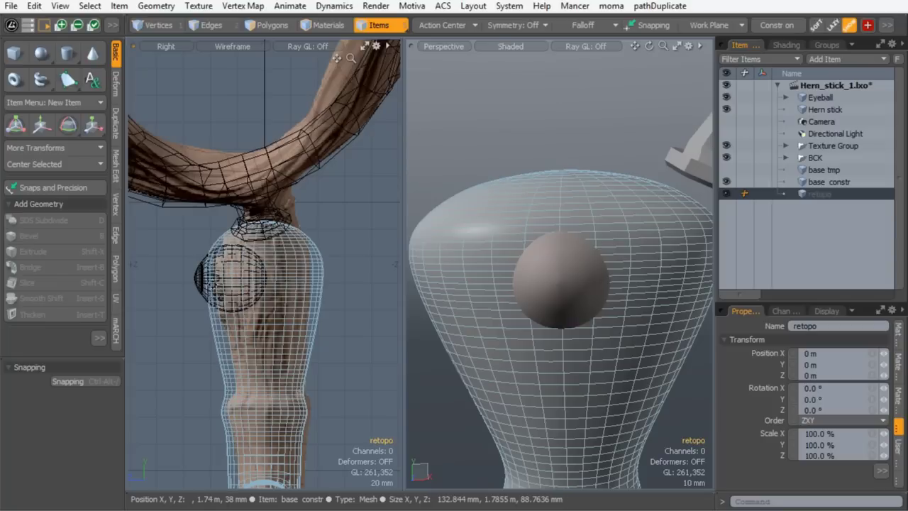
Draw a sphere around the eyeball, centred at X 0, Y 1.744 m, Z 24 mm, with radii of 30, 26 and 26 mm
left_click_drag(226, 275, 317, 240, "ctrl+alt")
left_click_drag(317, 240, 282, 231, "ctrl+alt")
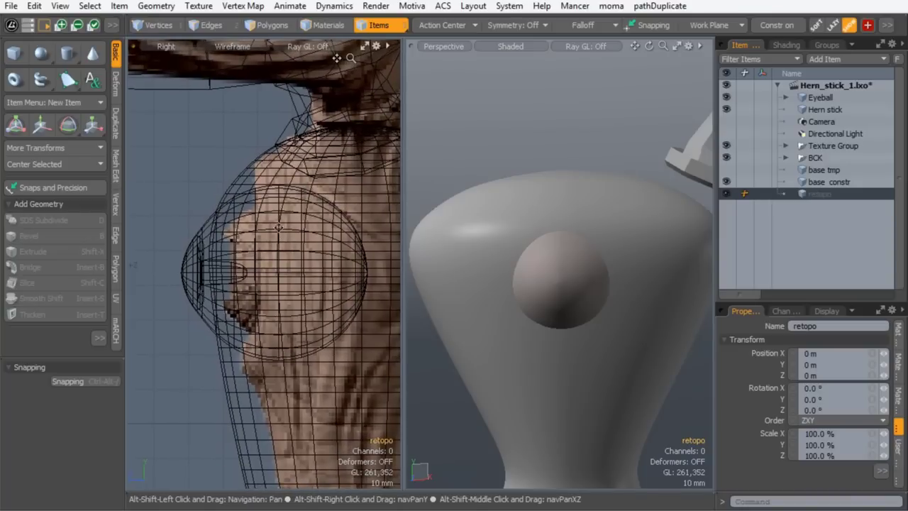
left_click(41, 54)
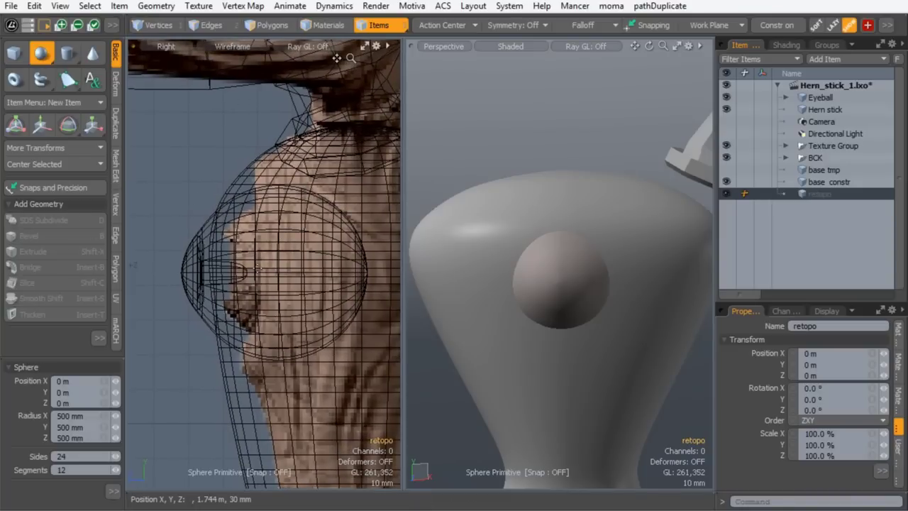
left_click_drag(310, 306, 368, 385)
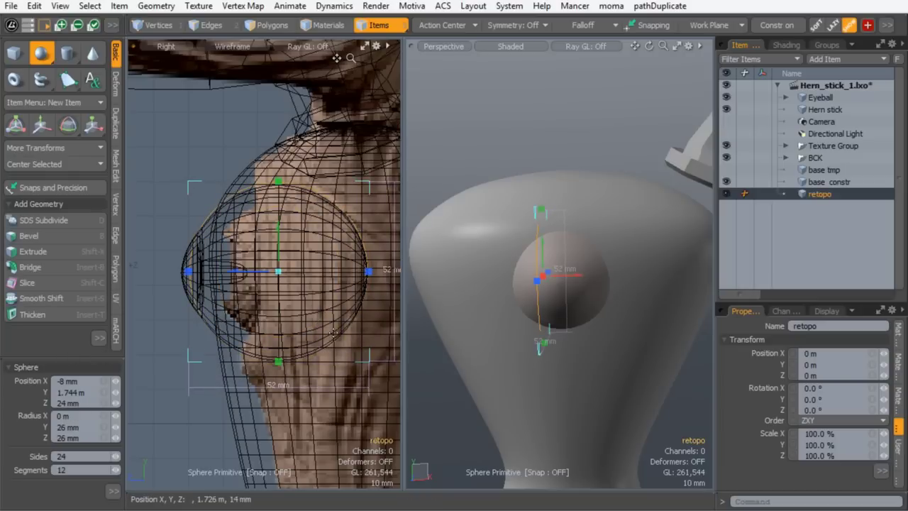
left_click_drag(543, 276, 620, 275)
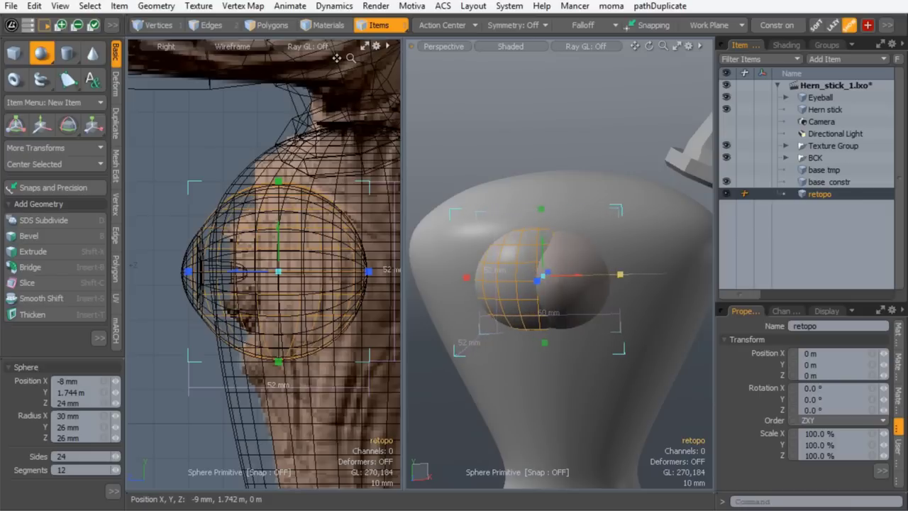
left_click_drag(570, 275, 590, 275)
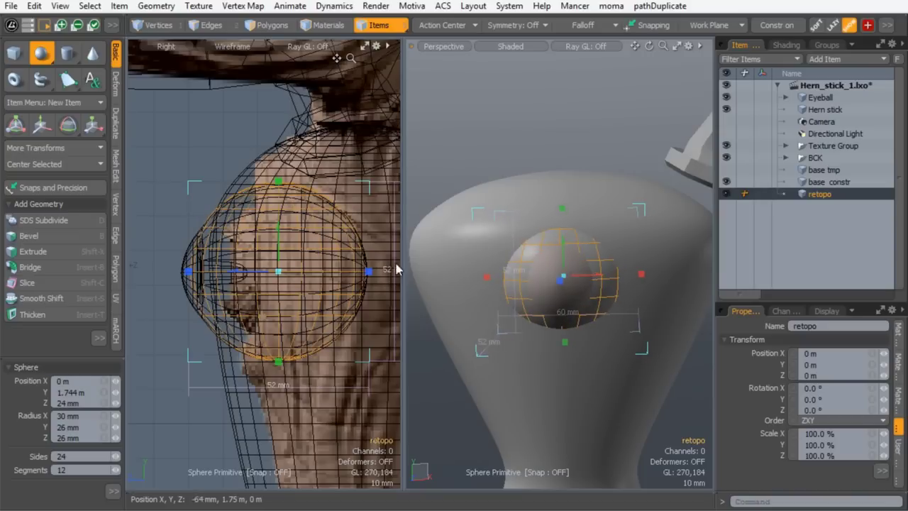
Set the sphere's axis to X, place its centre at Z 25 mm and set its Z radius to 28 mm
left_click_drag(188, 272, 135, 272)
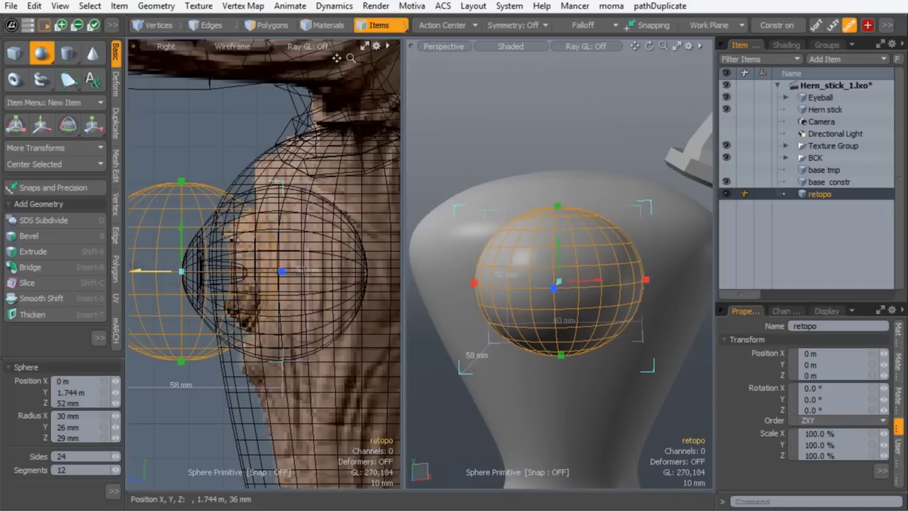
left_click_drag(70, 358, 76, 214)
left_click(58, 391)
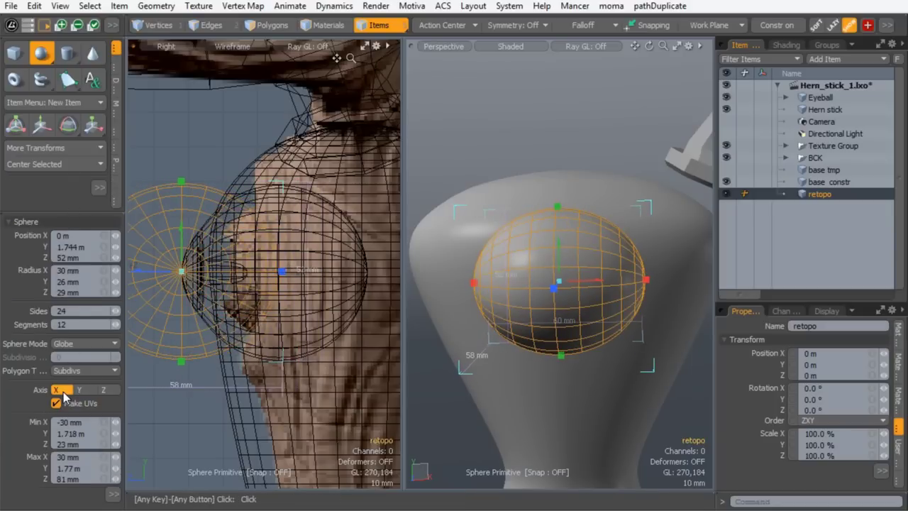
left_click_drag(142, 271, 236, 271)
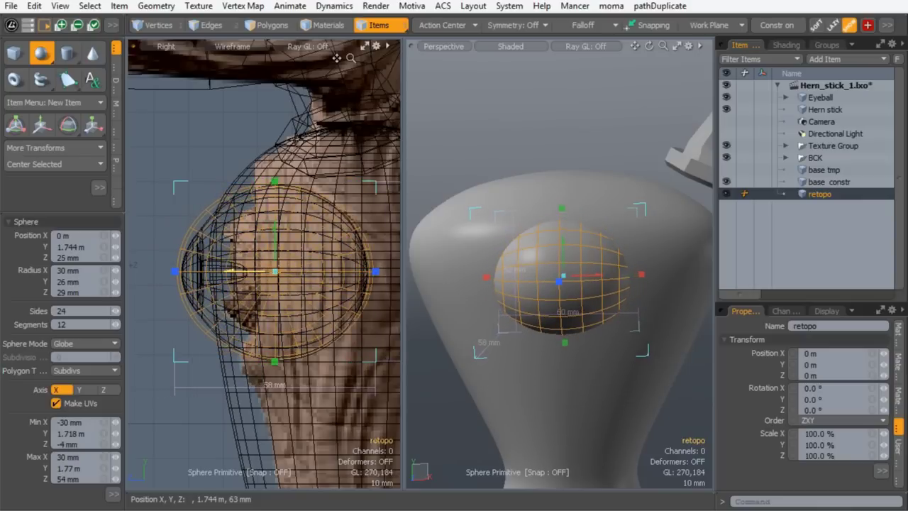
left_click_drag(375, 274, 372, 274)
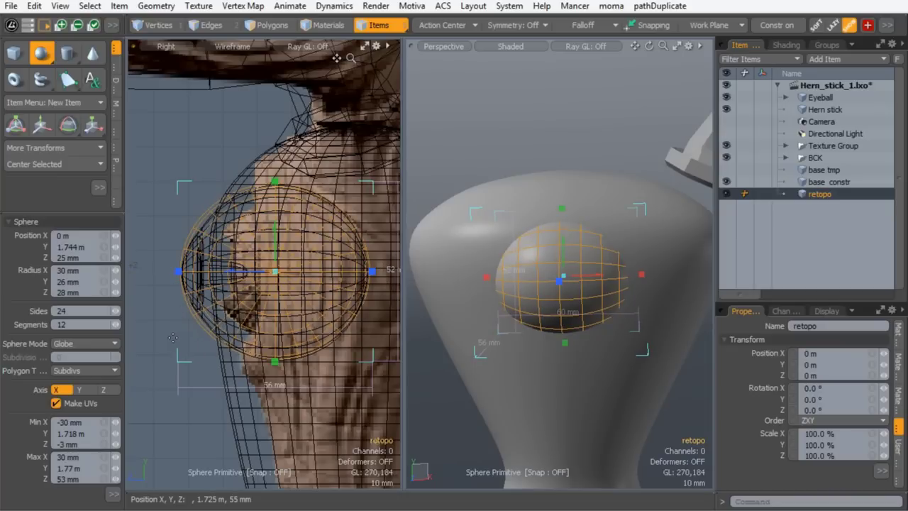
key("space")
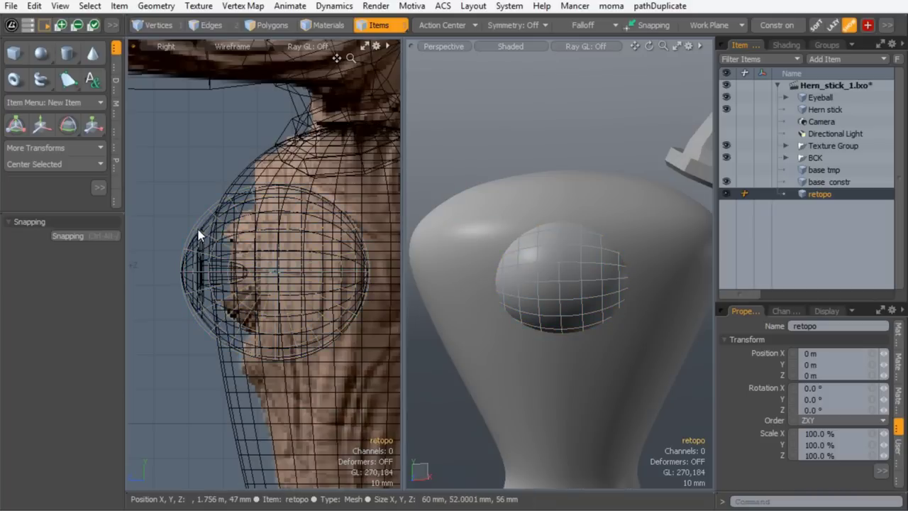
Select all polygons of the new sphere and move it forward so it clears the front of the head
left_click(210, 25)
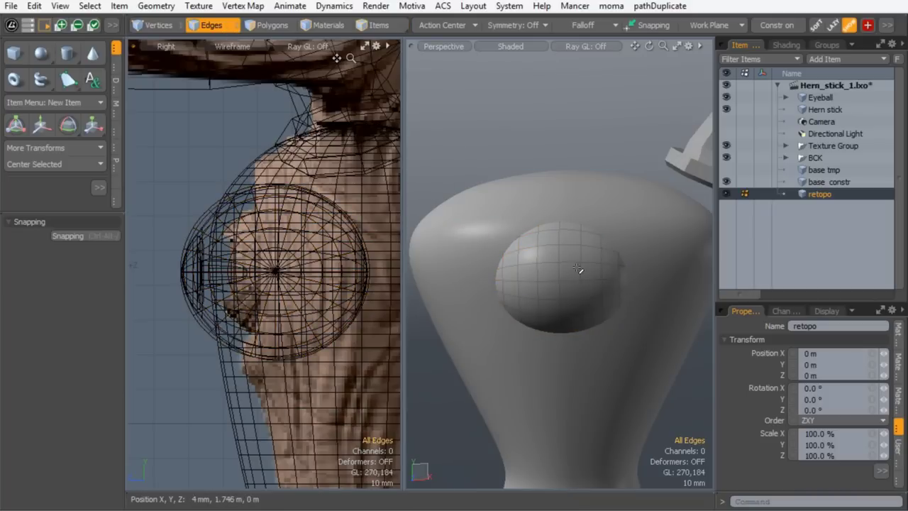
left_click(255, 27)
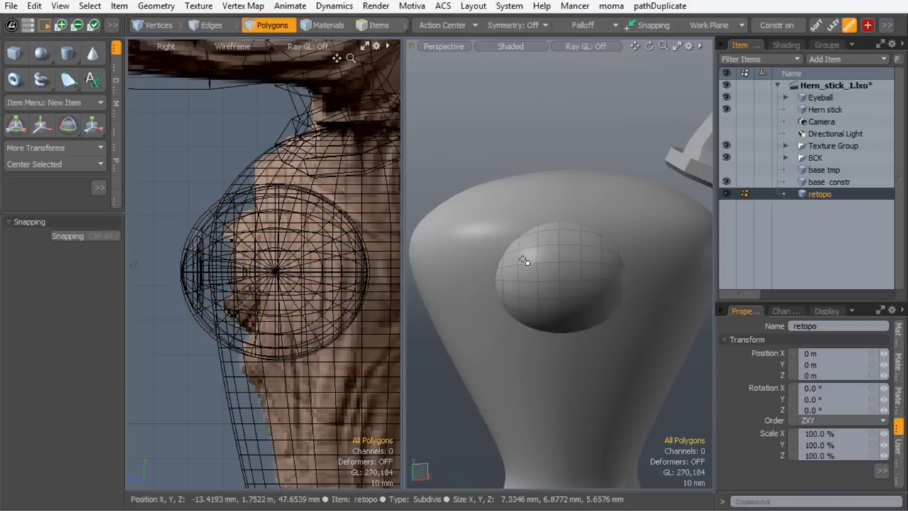
double_click(521, 259)
mouse_move(233, 254)
left_mouse_down("alt+shift")
mouse_move(295, 254)
mouse_move(154, 269)
left_mouse_up("alt+shift")
key("w")
key("q")
Select the sphere's vertical middle edge loop and split the mesh along it into front and rear halves
left_click_drag(235, 191, 232, 309)
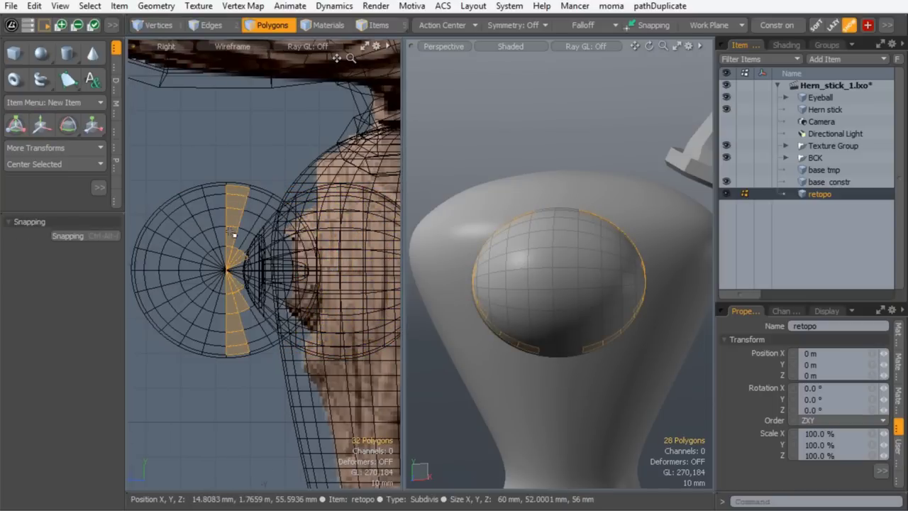
left_click(236, 185)
left_click(204, 25)
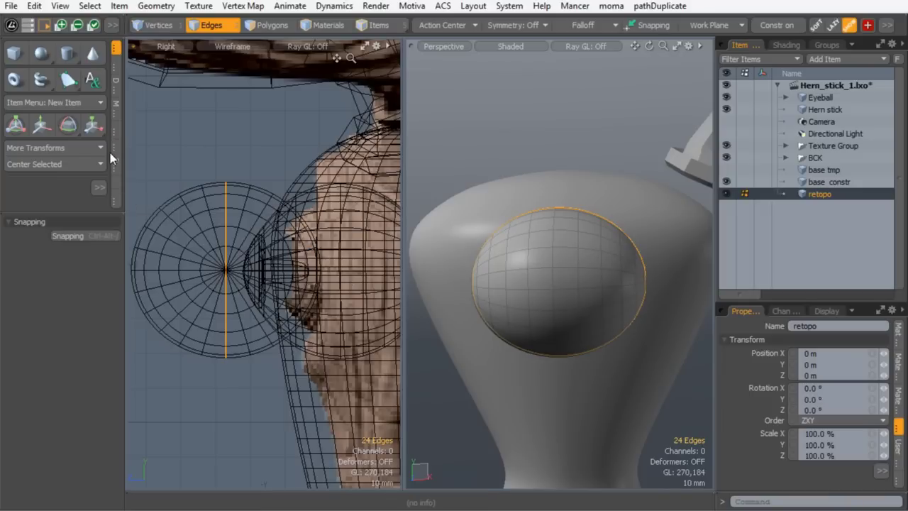
left_click(116, 68)
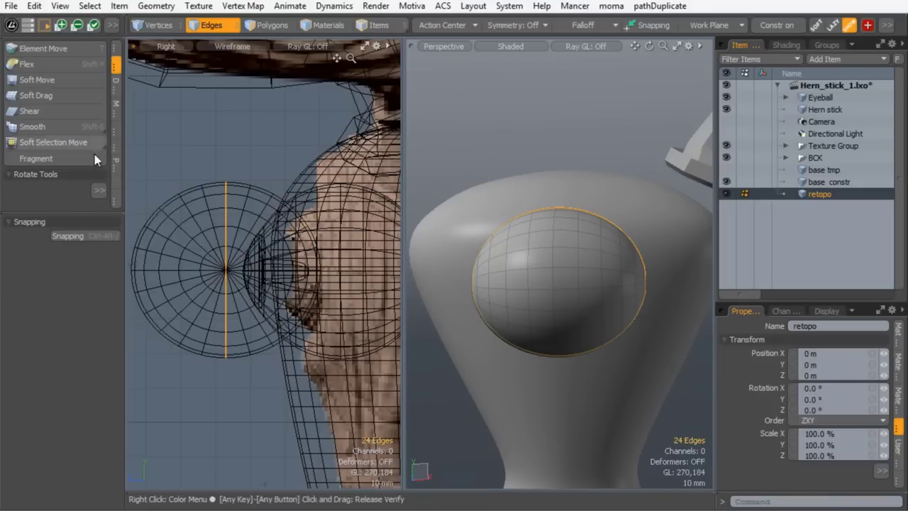
left_click_drag(81, 213, 87, 313)
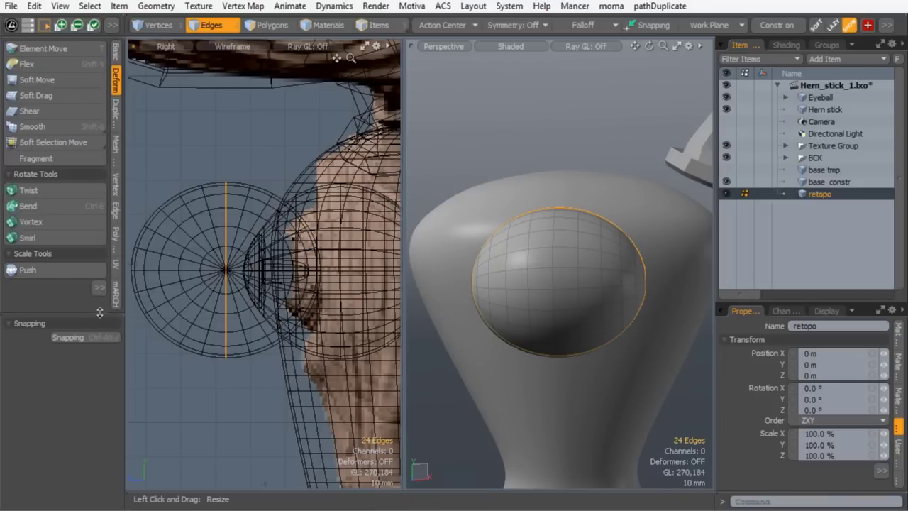
left_click(116, 123)
left_click(115, 150)
left_click(114, 211)
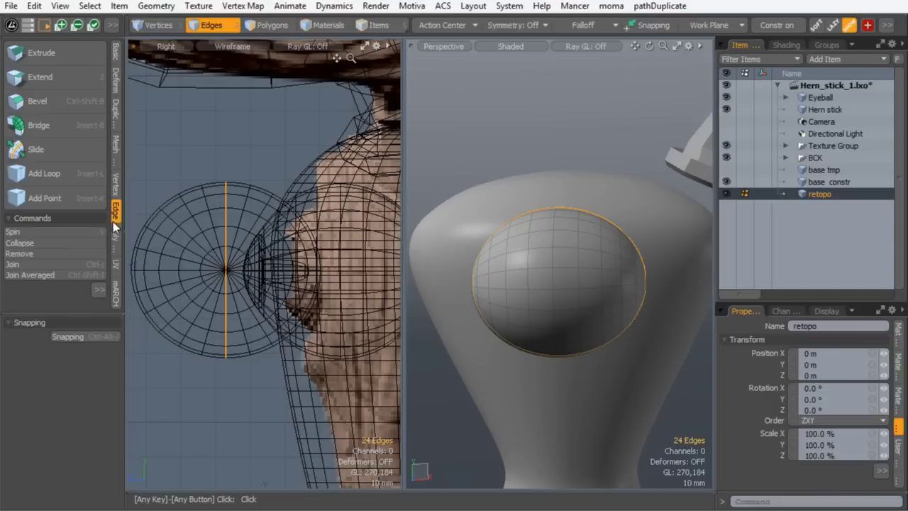
left_click_drag(67, 313, 67, 402)
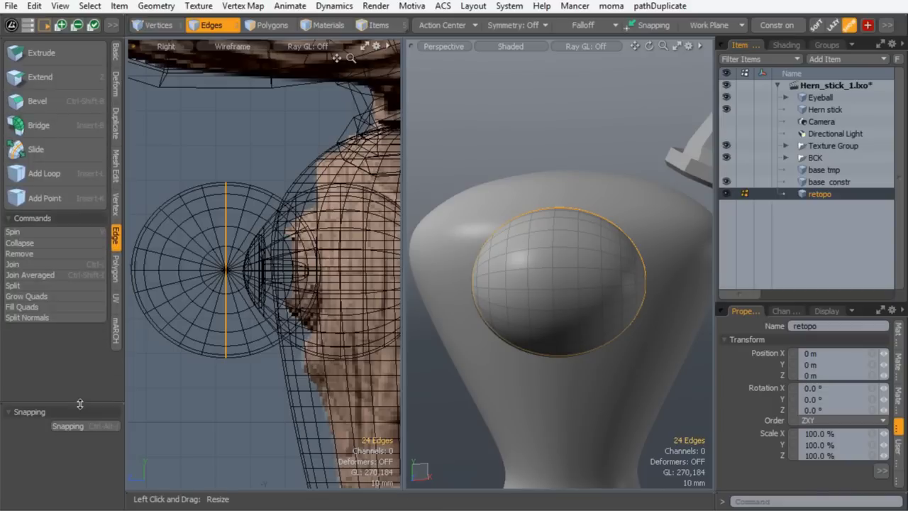
left_click(22, 283)
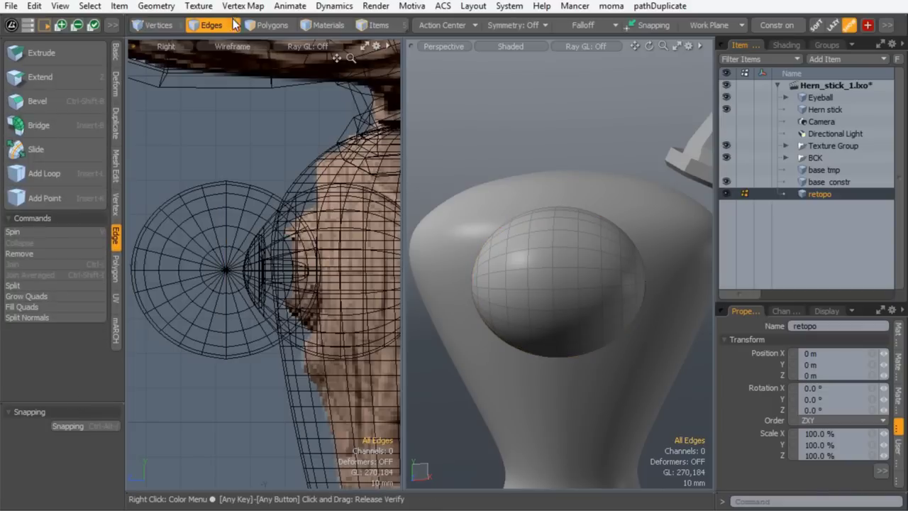
Convert the sphere from subdivision to plain faces and move its rear half back into the head around the eyeball
key("Tab")
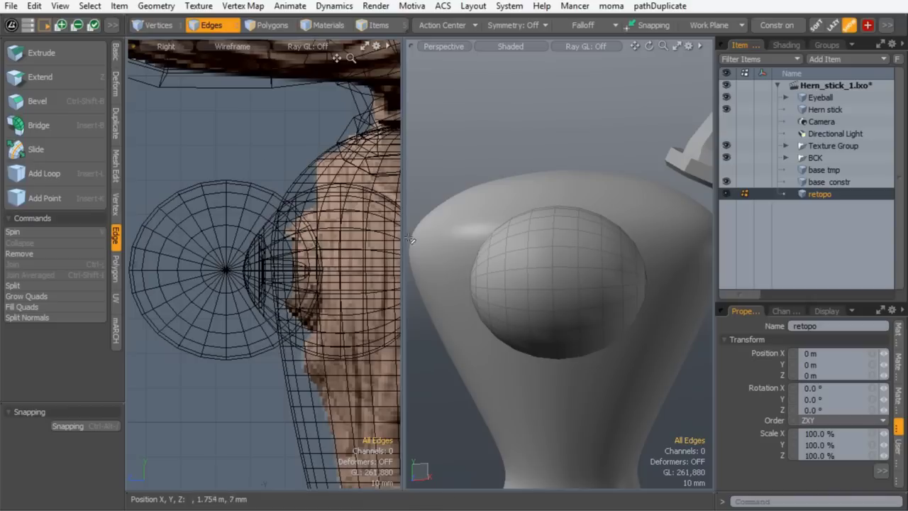
left_click(282, 24)
double_click(246, 188)
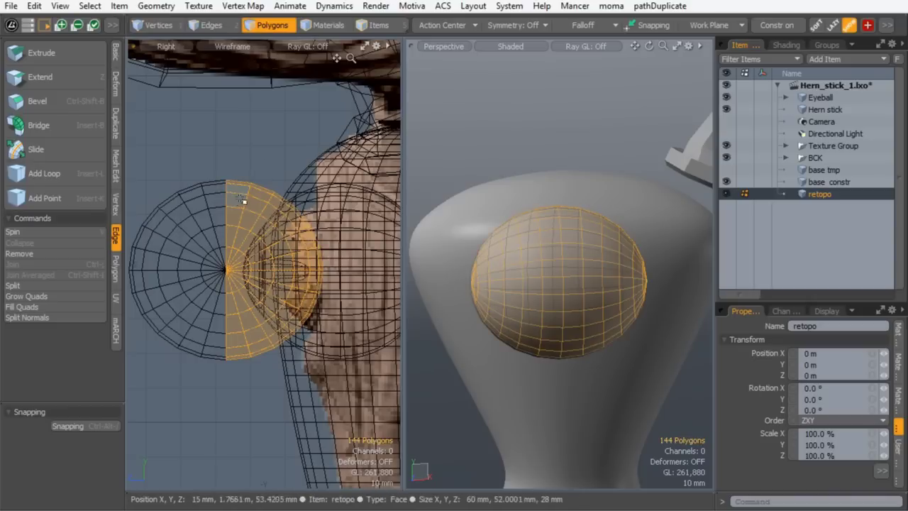
key("w")
left_click_drag(202, 268, 286, 269)
left_click_drag(286, 268, 250, 276, "alt+shift")
key("q")
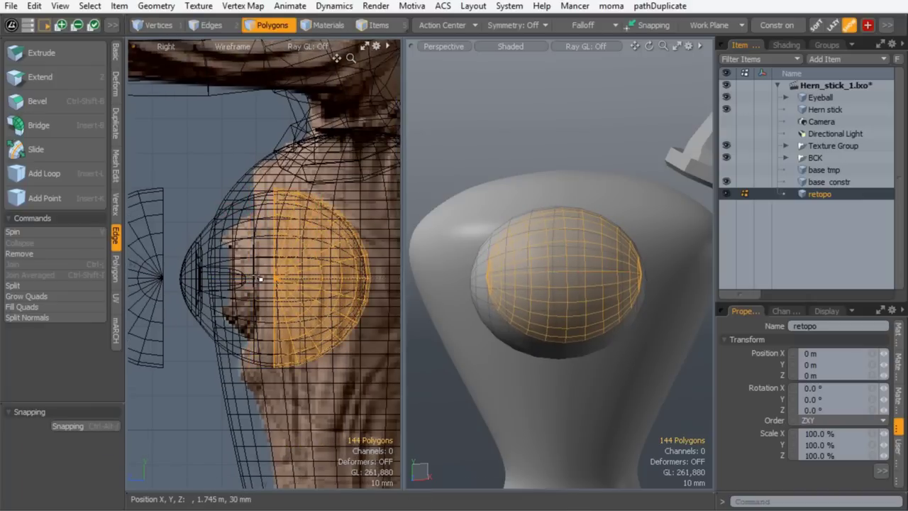
Display the inactive meshes as wireframe in the perspective viewport while the retopo mesh stays shaded
left_click_drag(512, 199, 504, 279, "alt")
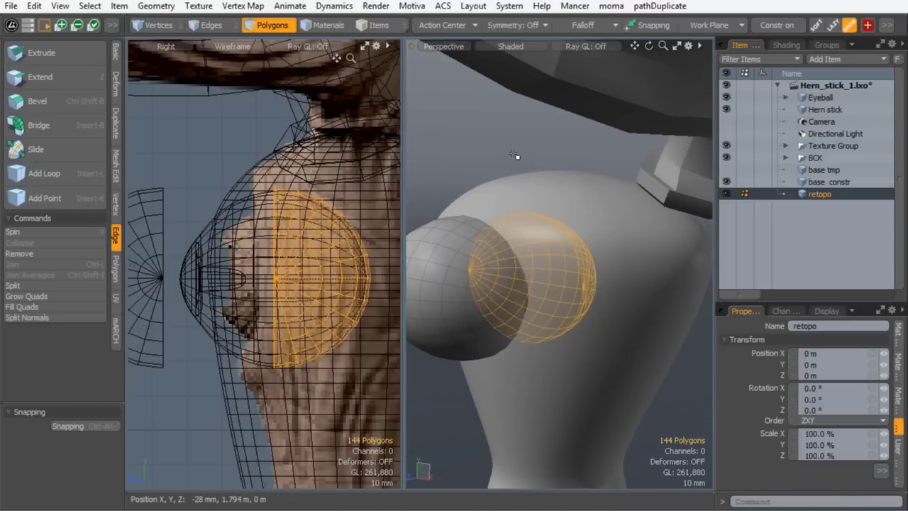
key("o")
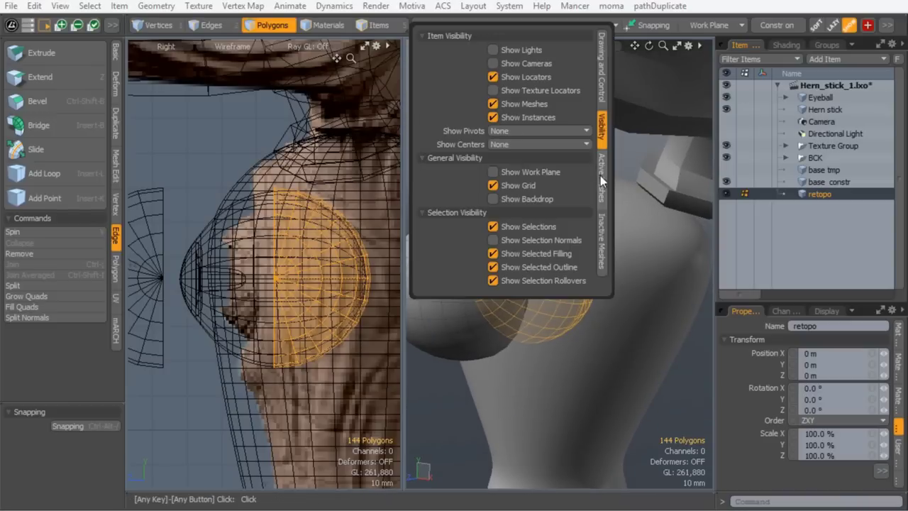
left_click(600, 226)
left_click(482, 161)
left_click(471, 124)
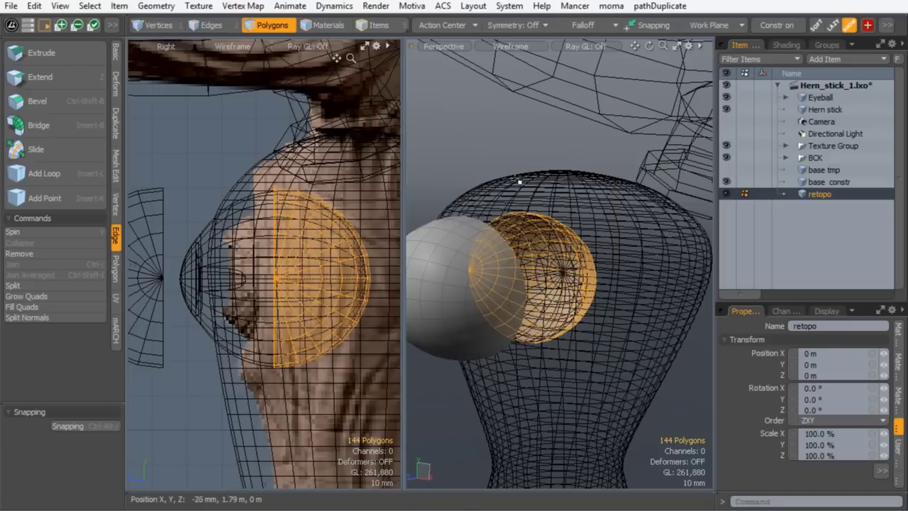
Delete the near-side pole vertex of the front half-sphere to open a hole at its side
left_click_drag(544, 222, 505, 189, "alt")
key("1")
left_click_drag(542, 257, 550, 232, "ctrl+alt")
left_click_drag(550, 233, 575, 194, "alt+shift")
left_click_drag(570, 316, 517, 241, "alt")
left_click_drag(516, 242, 493, 241, "alt")
left_click_drag(513, 309, 543, 265, "alt")
left_click_drag(543, 266, 597, 240, "alt")
left_click_drag(597, 239, 566, 206, "alt")
left_click_drag(566, 206, 542, 192, "alt")
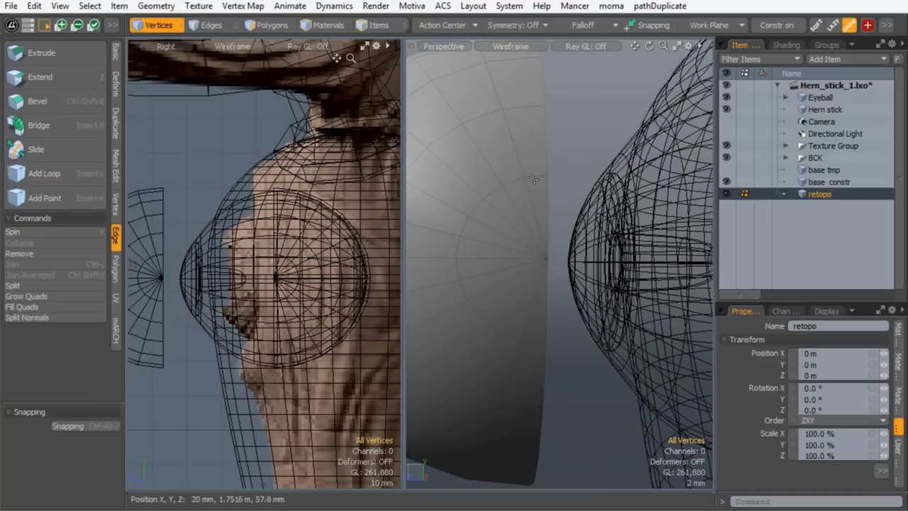
mouse_move(533, 256)
left_mouse_down("ctrl+alt")
mouse_move(556, 248)
mouse_move(551, 255)
left_mouse_up("ctrl+alt")
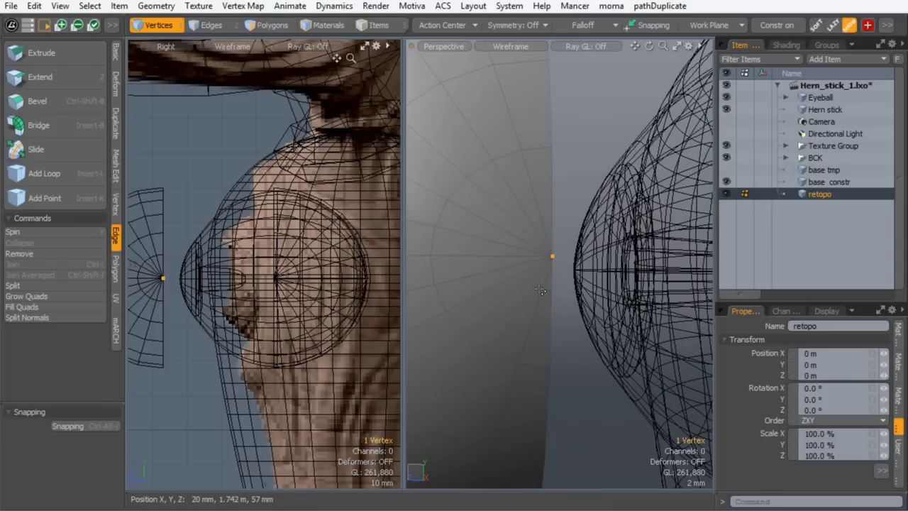
key("Delete")
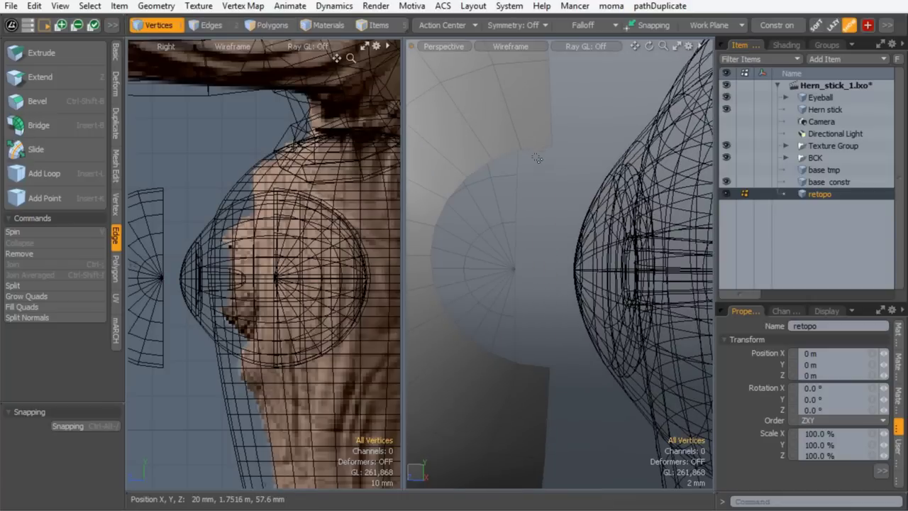
Turn on X symmetry and delete the remaining pole vertex on the opposite side of the front half-sphere
left_click(271, 25)
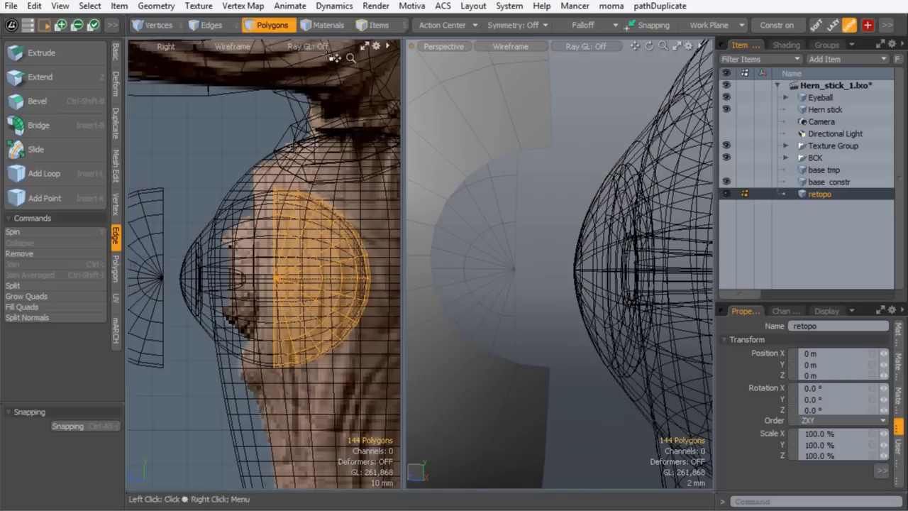
left_click(520, 26)
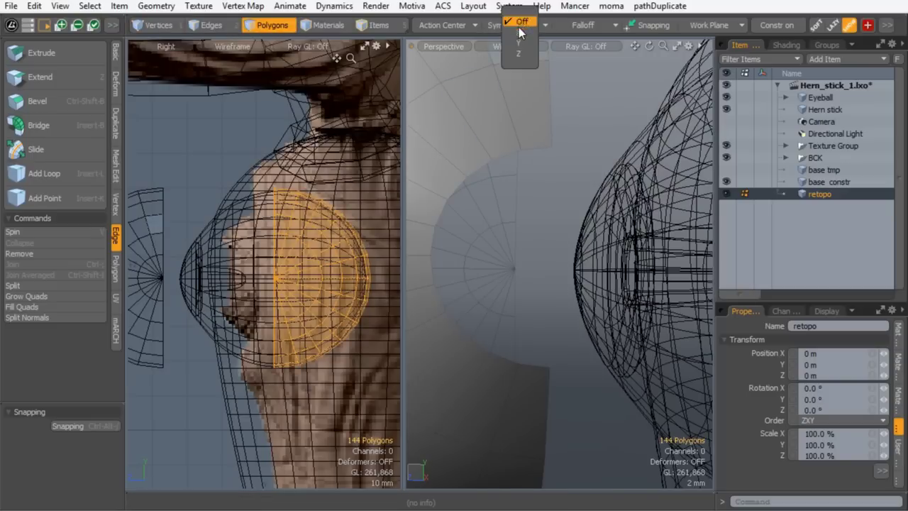
left_click(519, 32)
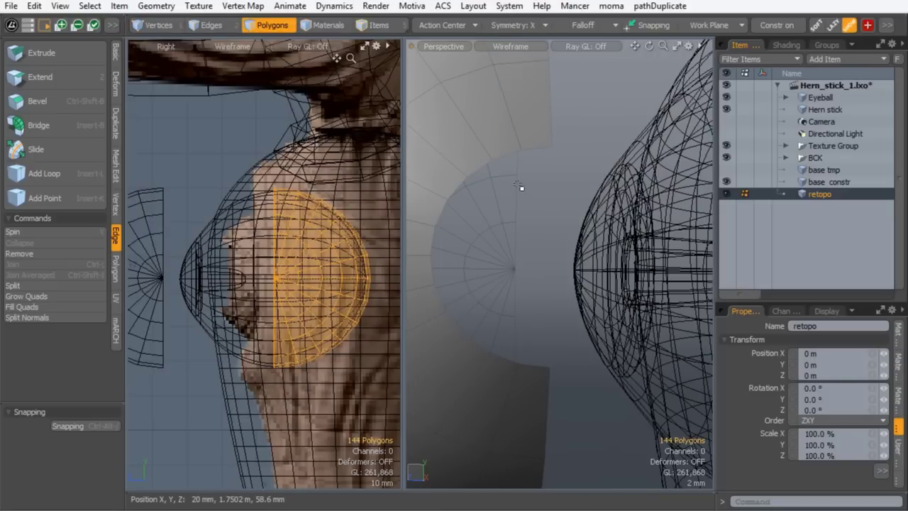
left_click(167, 27)
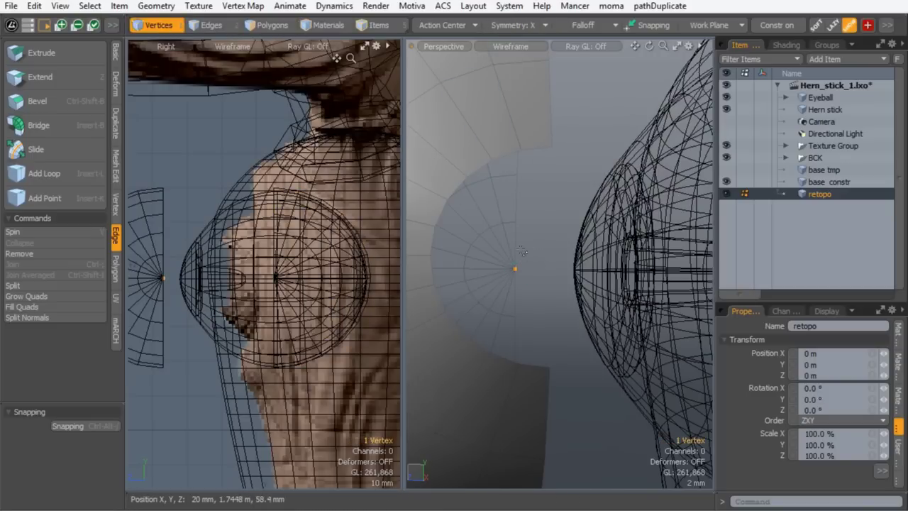
key("Delete")
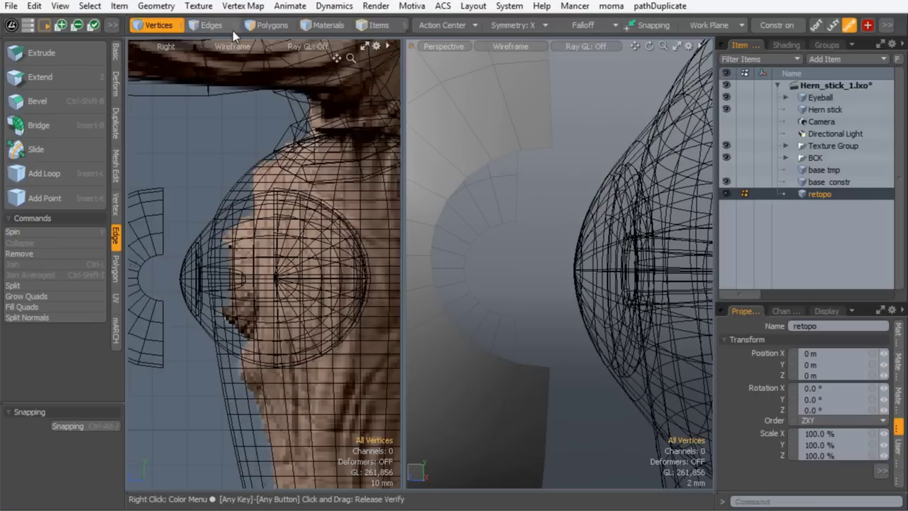
Select the upper and lower rear-rim edges beside the half-sphere's side hole and try to bridge them with the default settings
left_click(262, 25)
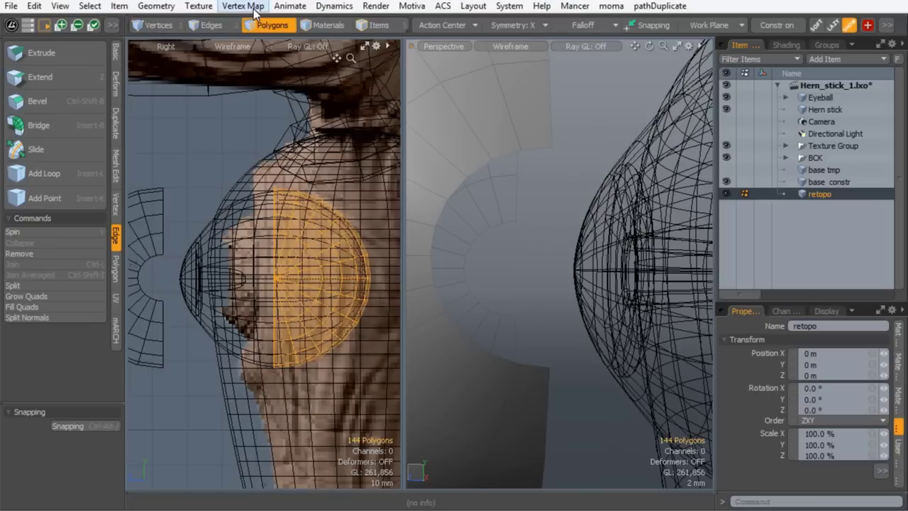
key("2")
left_click(534, 148)
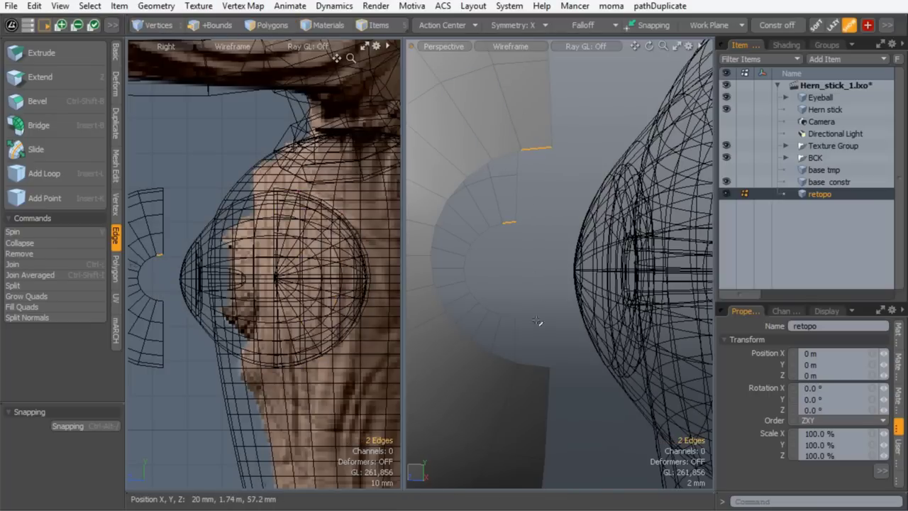
left_click(535, 364, "shift")
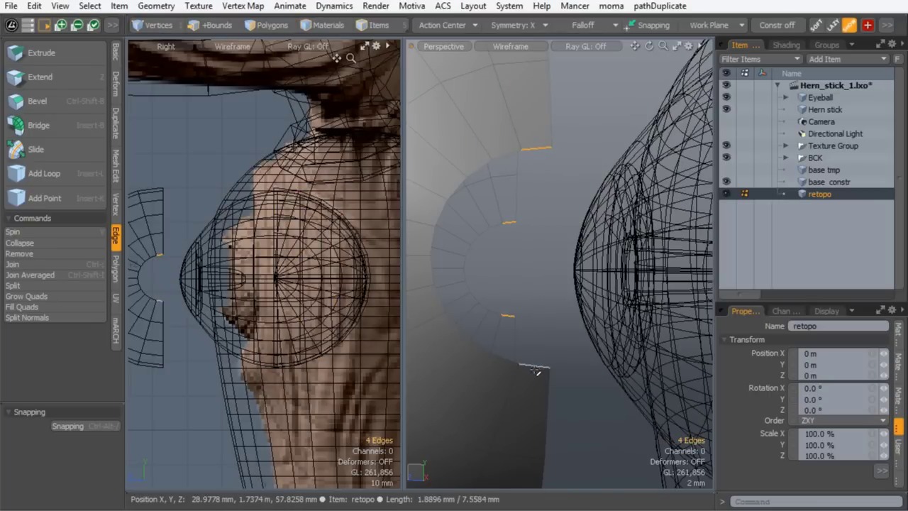
left_click(63, 125)
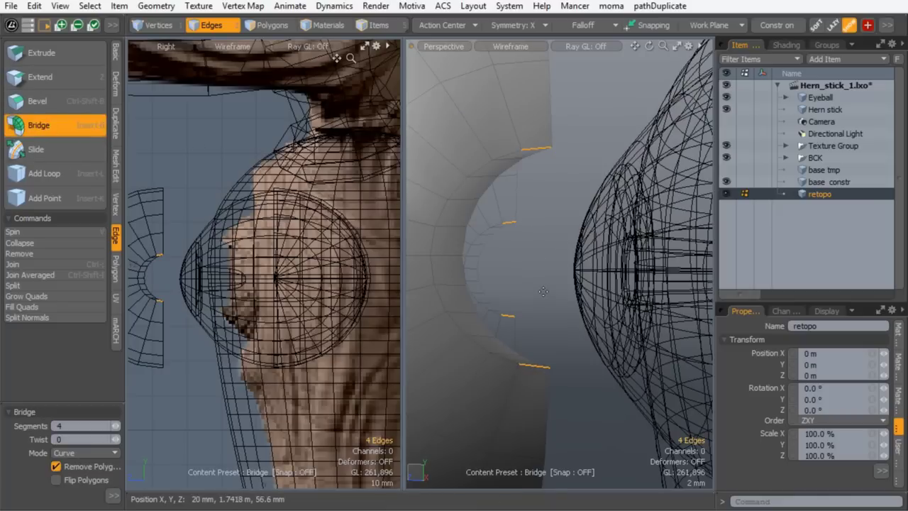
key("ctrl+z")
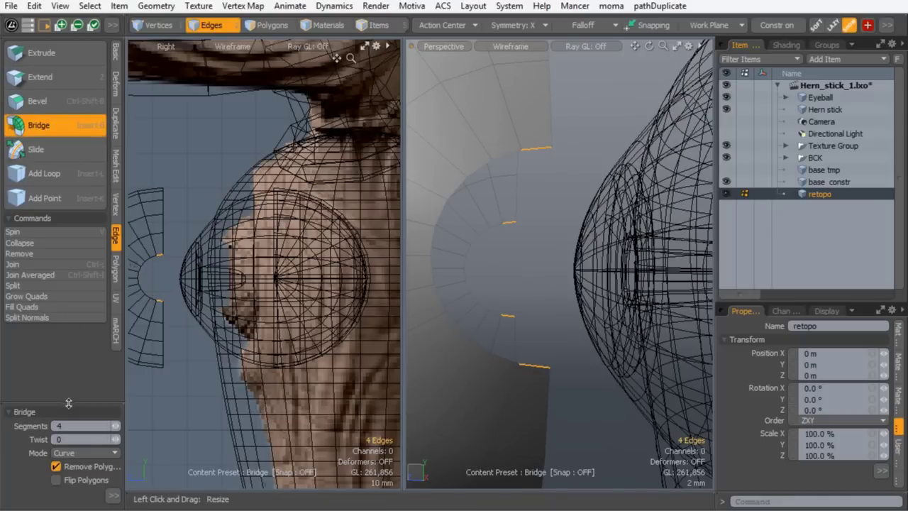
Bridge the selected edges with a reduced segment count and with Auto Connection and the continuous bridge option turned off
left_click_drag(68, 402, 59, 270)
type("1")
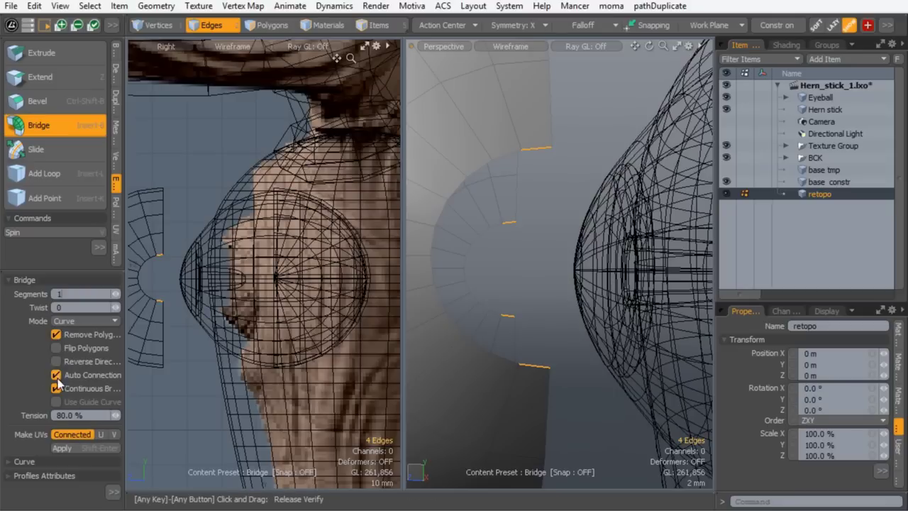
left_click(56, 377)
left_click(55, 386)
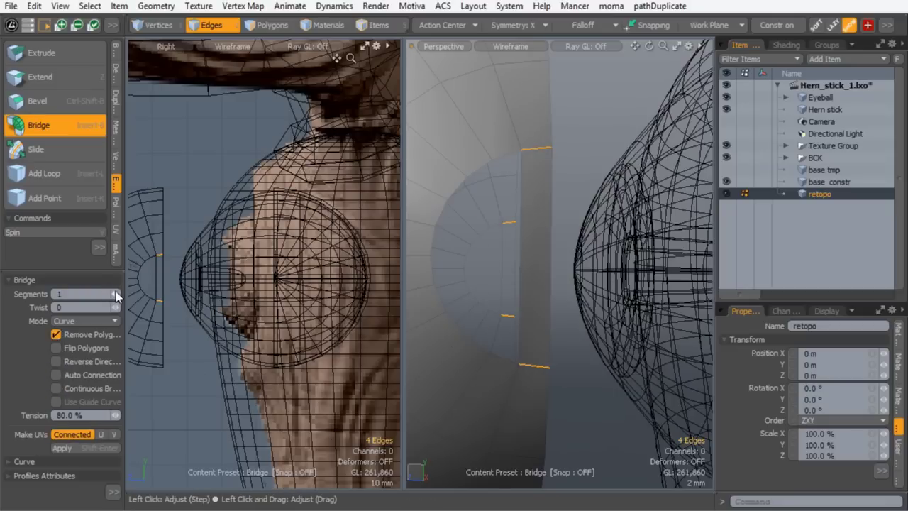
key("space")
left_click(563, 259)
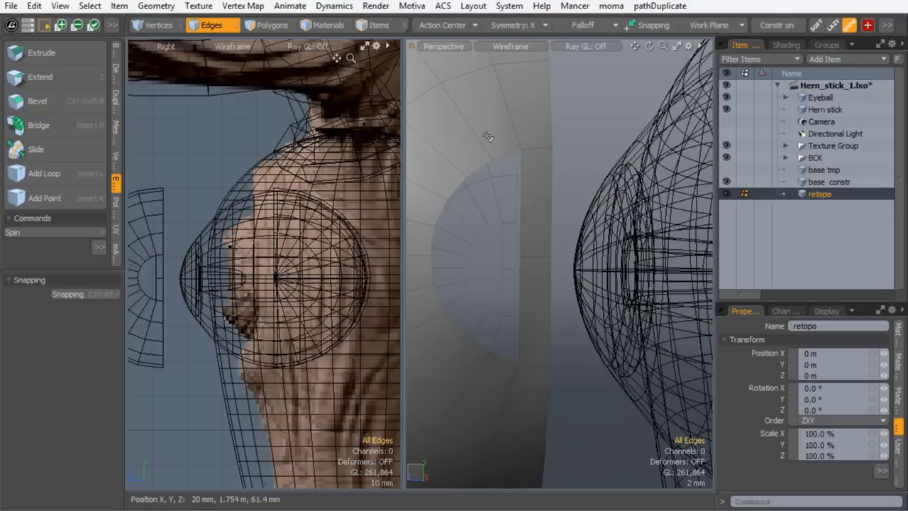
Delete the two middle polygon rows across the front of the half-sphere, opening a horizontal gap between its upper and lower parts
left_click_drag(504, 255, 525, 260, "alt+shift")
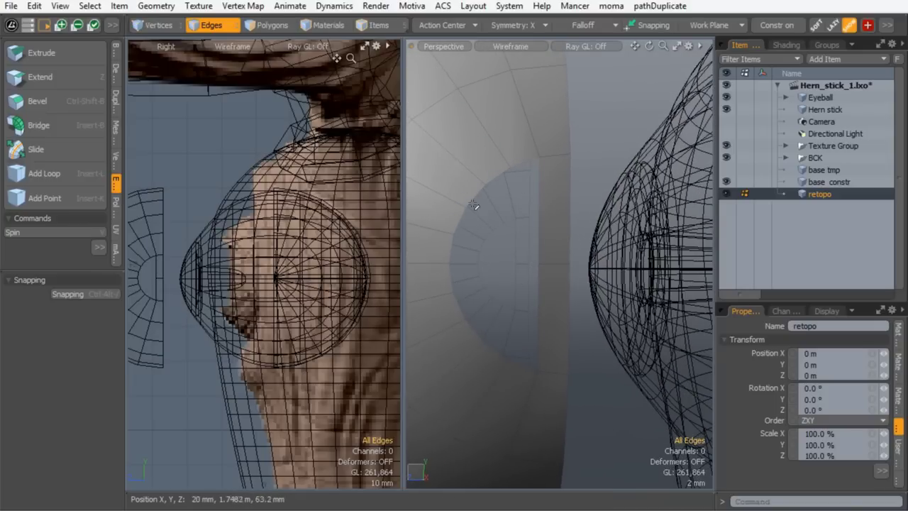
left_click(443, 263)
left_click_drag(492, 239, 429, 240, "ctrl+alt")
left_click_drag(428, 240, 525, 257, "alt+shift")
left_click(262, 26)
left_click_drag(564, 284, 443, 304)
key("l")
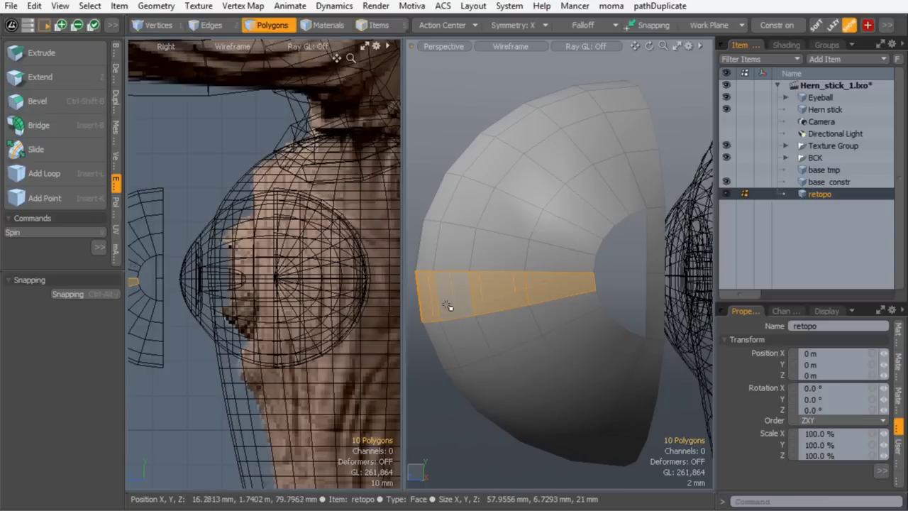
key("Delete")
left_click_drag(557, 263, 447, 260)
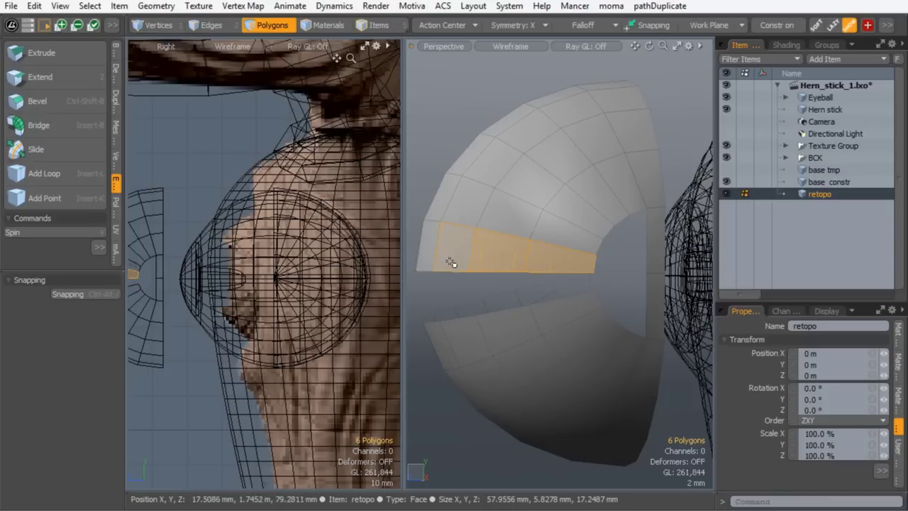
key("Delete")
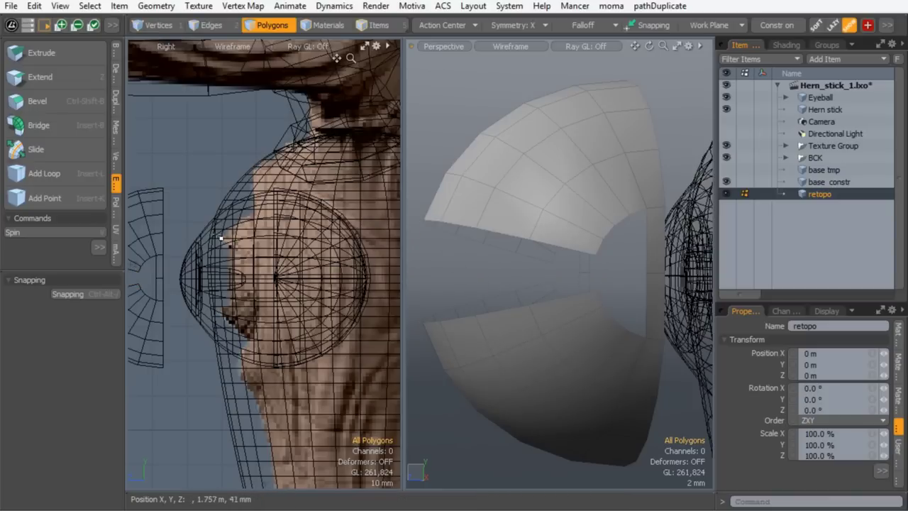
Bevel the middle edge of the bridged strip behind the side hole to split it into two separate edges
left_click_drag(218, 269, 301, 254, "alt+shift")
left_click_drag(289, 253, 244, 260, "alt+shift")
left_click_drag(570, 284, 531, 281, "alt")
mouse_move(531, 281)
left_mouse_down("ctrl+alt")
mouse_move(539, 284)
mouse_move(522, 277)
left_mouse_up("ctrl+alt")
left_click_drag(521, 277, 565, 269, "alt")
mouse_move(565, 269)
left_mouse_down("ctrl+alt")
mouse_move(577, 269)
mouse_move(568, 271)
left_mouse_up("ctrl+alt")
mouse_move(567, 271)
left_mouse_down("ctrl+alt")
mouse_move(576, 270)
mouse_move(564, 287)
left_mouse_up("ctrl+alt")
left_click_drag(564, 286, 554, 296, "ctrl+alt")
left_click_drag(554, 297, 573, 300, "alt+shift")
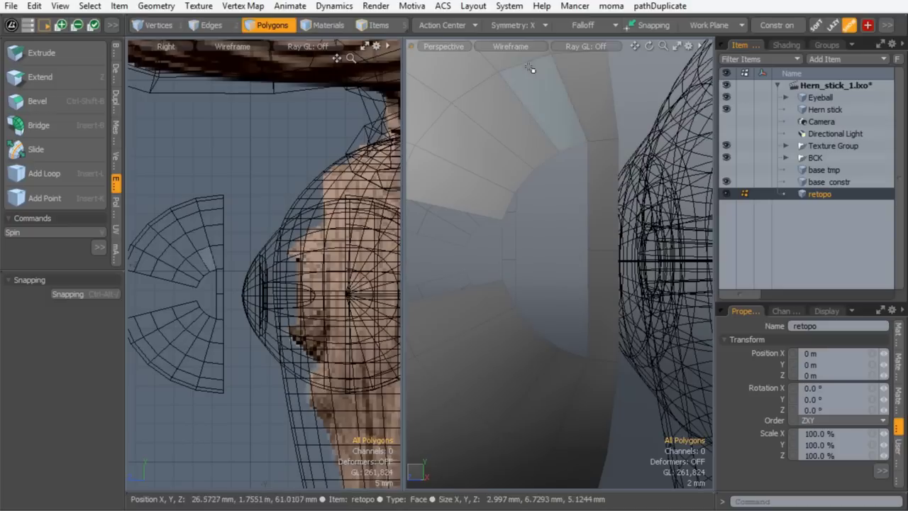
left_click(213, 27)
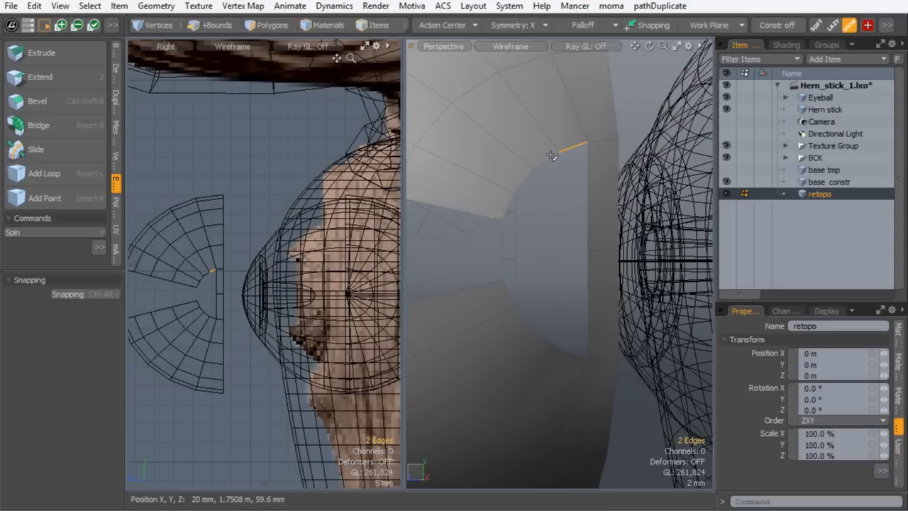
left_click(594, 250)
key("ctrl+shift+b")
left_click_drag(605, 247, 637, 238)
left_click(116, 350)
key("Escape")
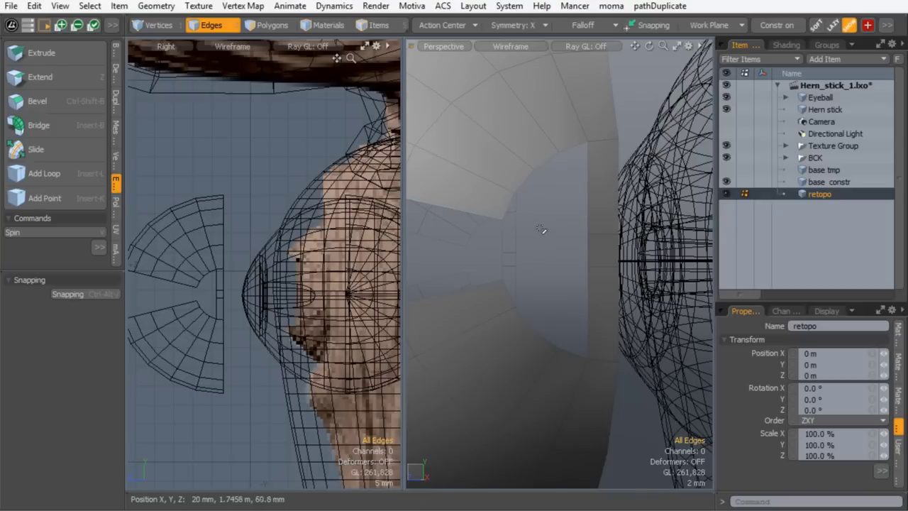
Switch to vertex selection for the corners of the bevelled section in the bridged strip
left_click(170, 24)
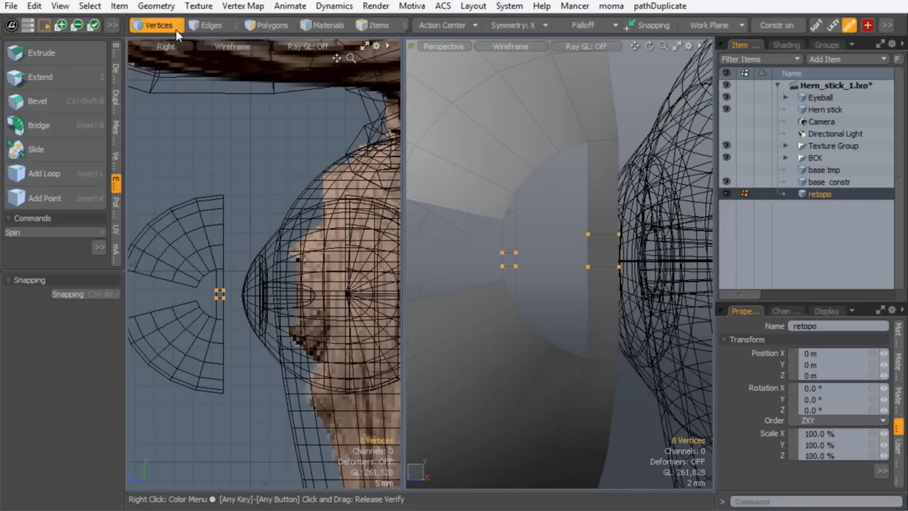
Fill the gap at the corner of the upper eyelid with four triangular polygons joining it to the side strip
left_click(514, 192)
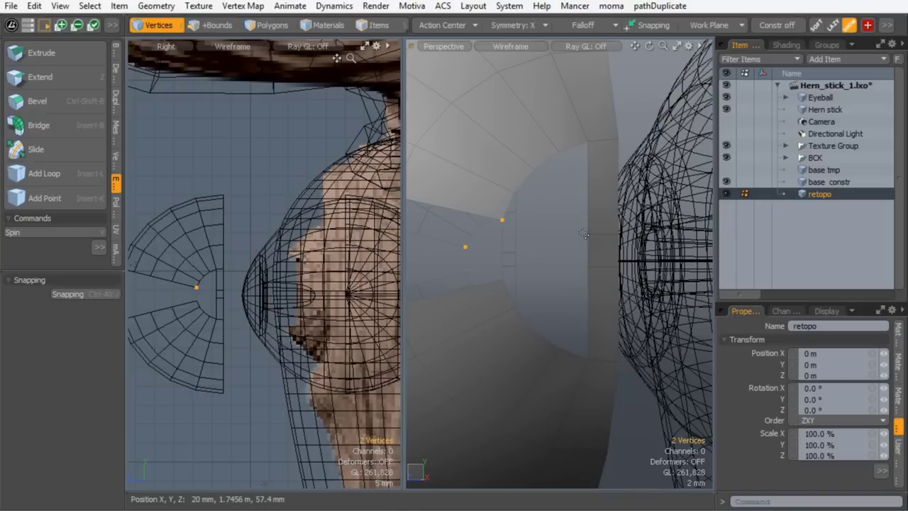
left_click(515, 193, "shift")
key("p")
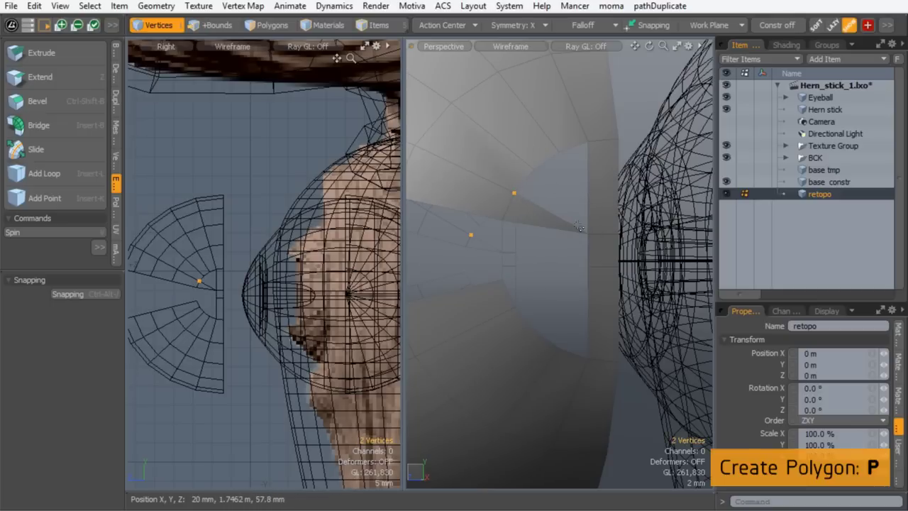
key("p")
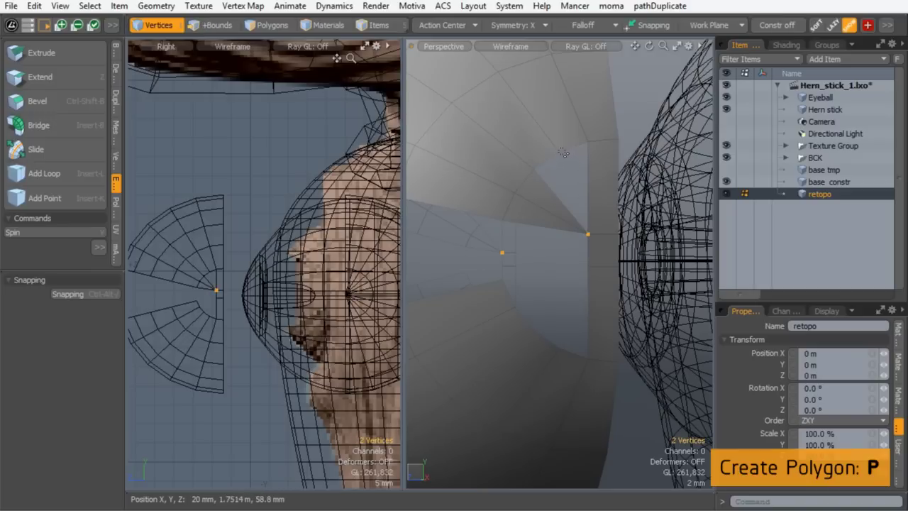
key("p")
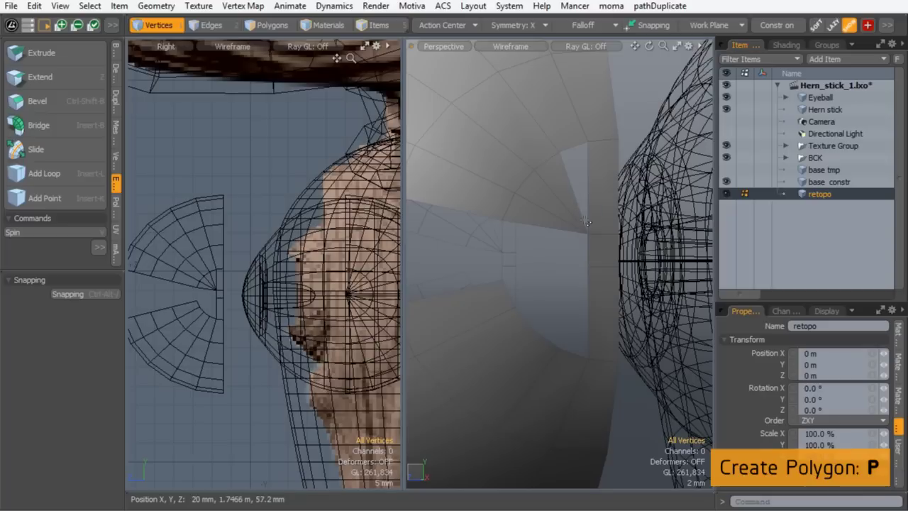
left_click(588, 141, "shift")
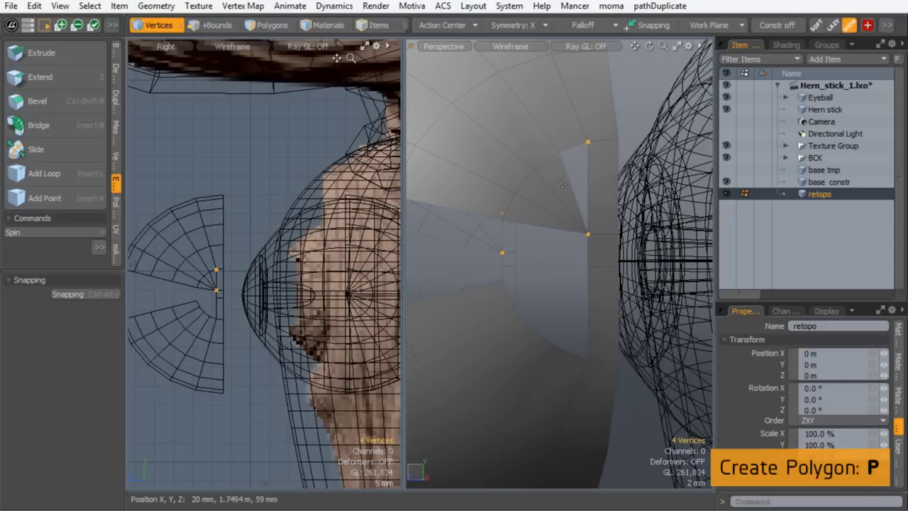
key("p")
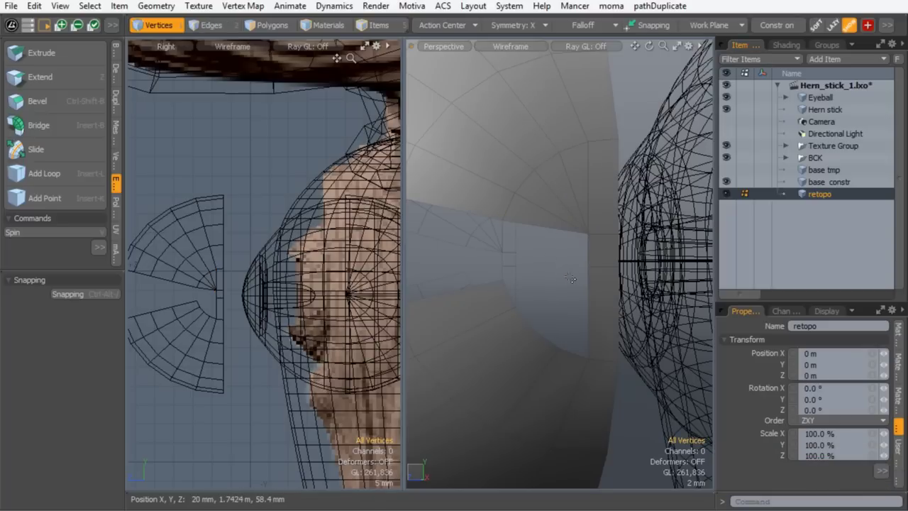
key("Tab")
left_click_drag(606, 232, 574, 207, "ctrl+alt")
key("Tab")
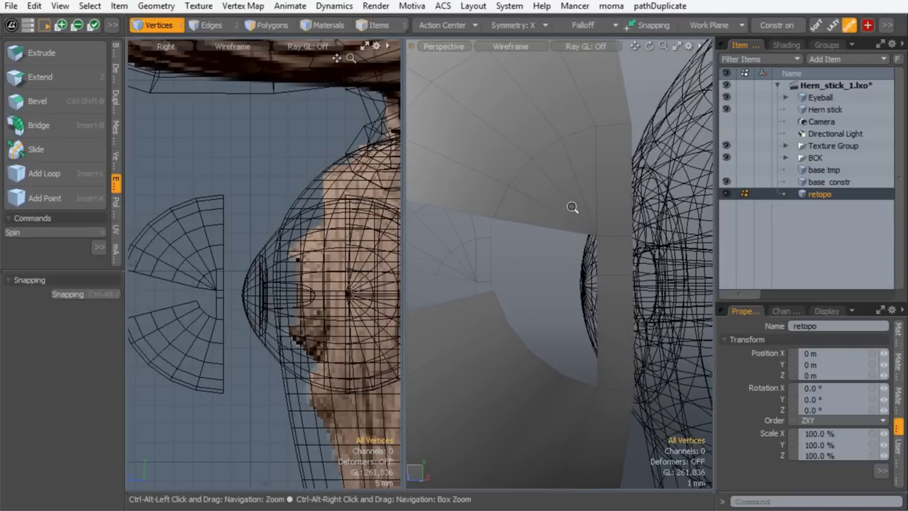
Delete the edges fanning through the upper eyelid corner so its triangles merge into a single polygon
left_click_drag(607, 217, 576, 197, "alt")
key("2")
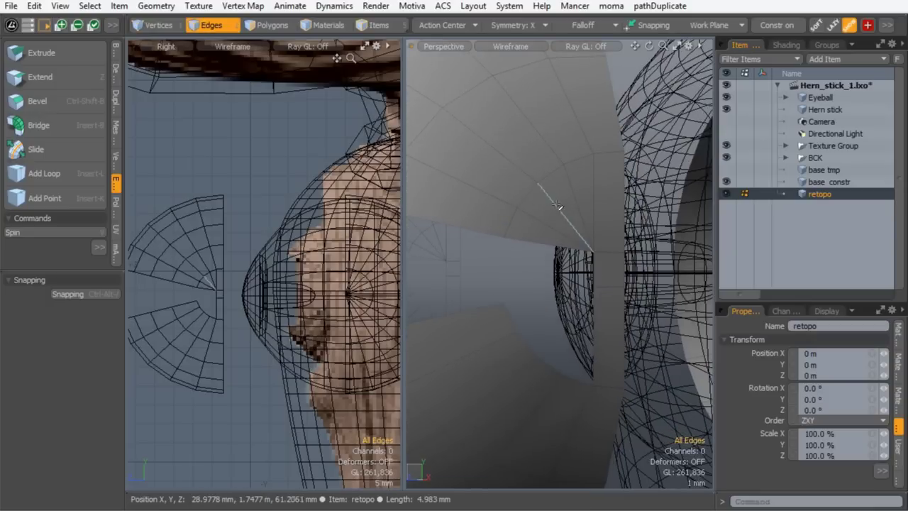
left_click(552, 226, "shift")
left_click(578, 209, "shift")
key("Delete")
Fill the matching gap at the lower eyelid corner with one polygon spanning its border vertices and the side strip
left_click(511, 316)
left_click(158, 25)
key("p")
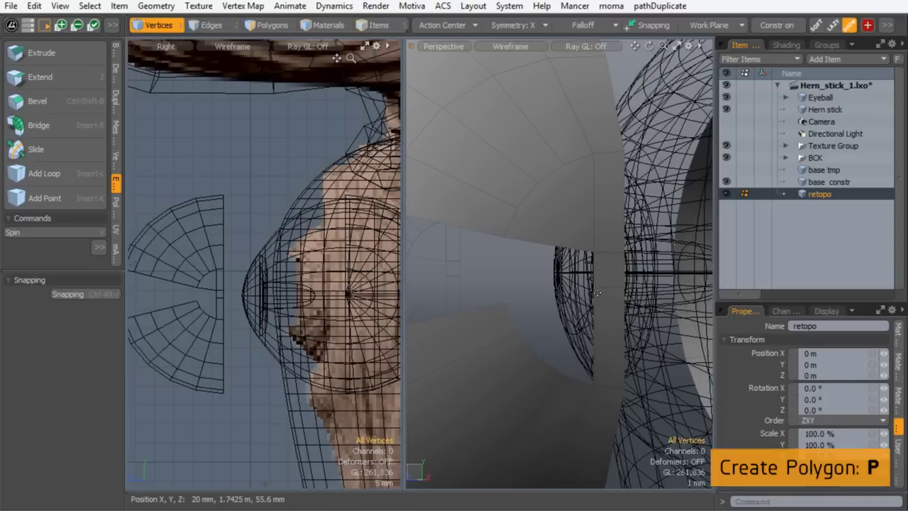
left_click(504, 303, "shift")
left_click(516, 332, "shift")
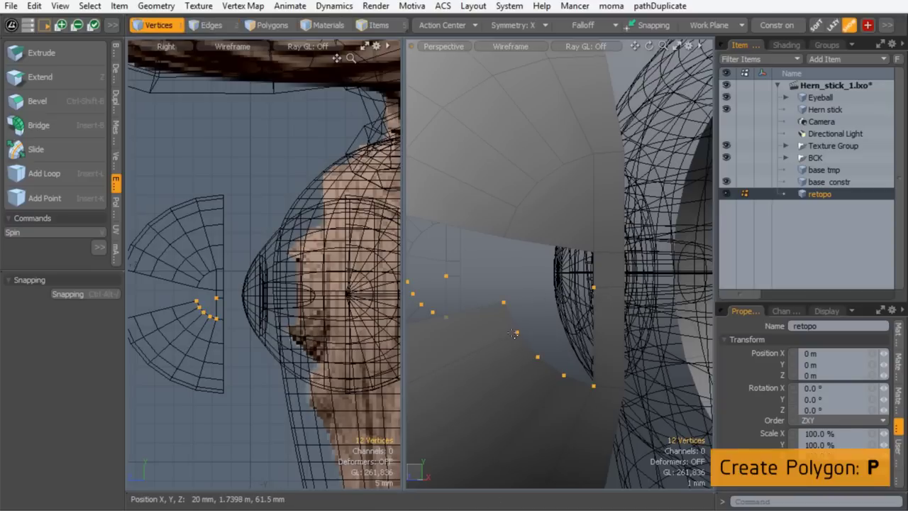
key("p")
key("Tab")
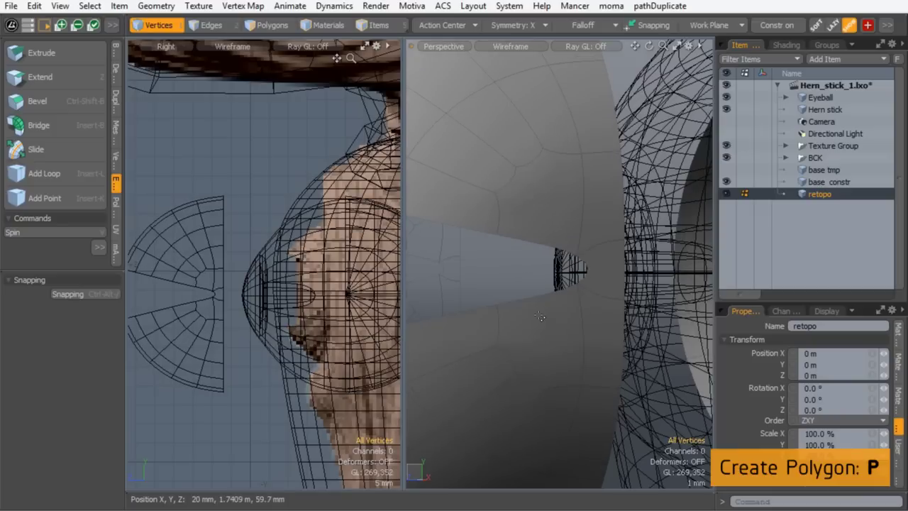
left_click_drag(565, 223, 525, 225, "ctrl+alt")
left_click_drag(525, 224, 502, 198, "alt")
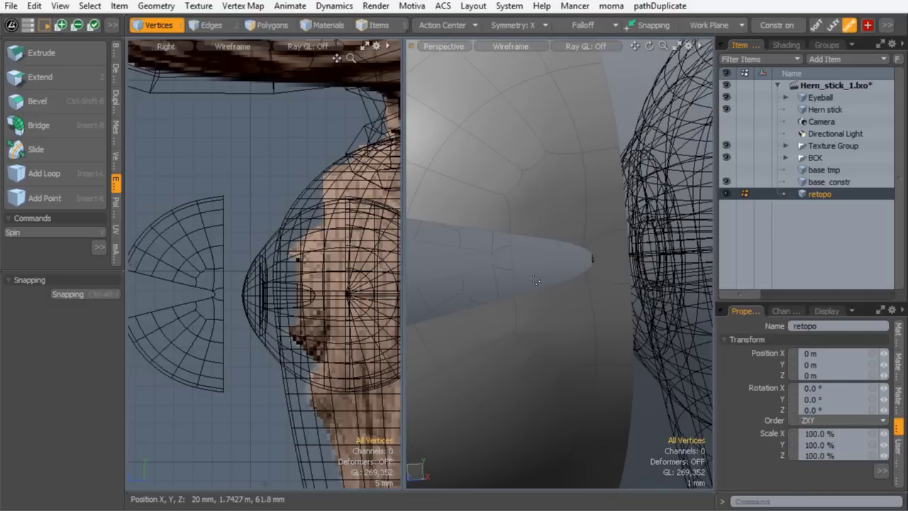
Cut the upper eyelid corner with two Edge Slice cuts running from the inner arc across the side strip
key("c")
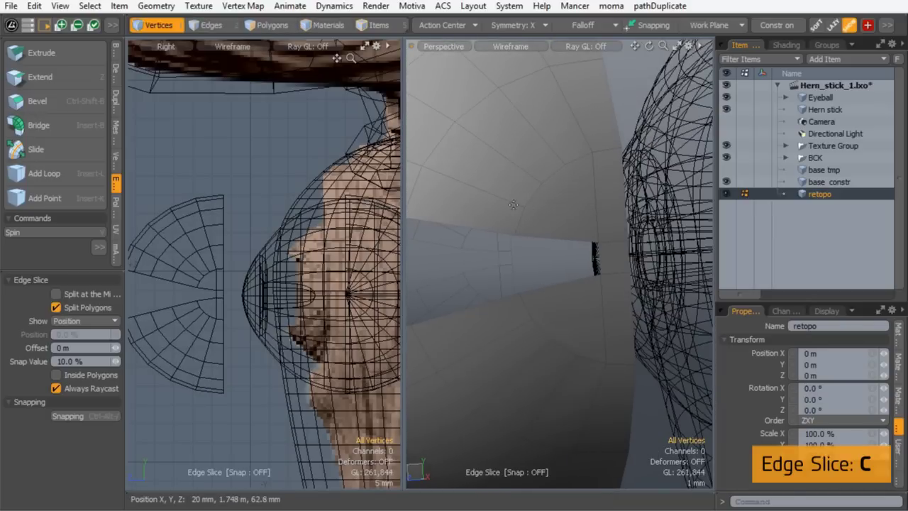
left_click_drag(530, 198, 525, 207)
left_click(596, 206)
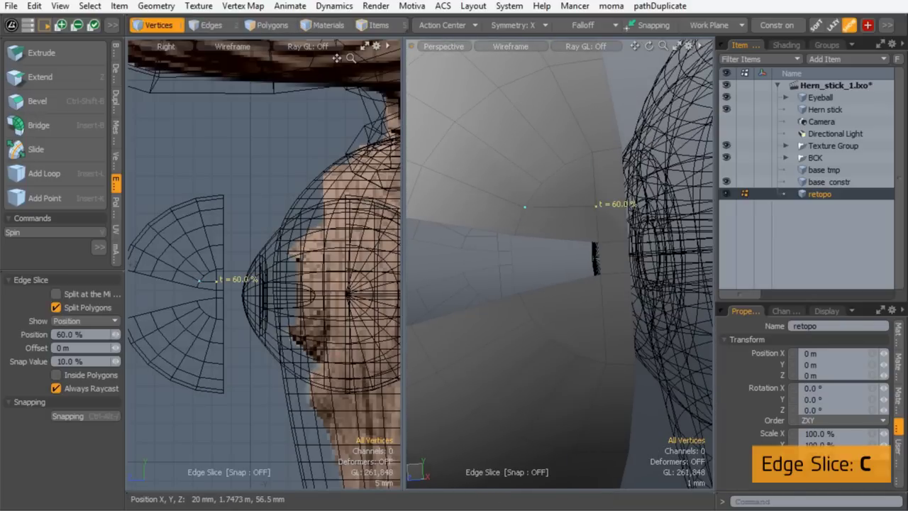
left_click(626, 217)
key("space")
key("c")
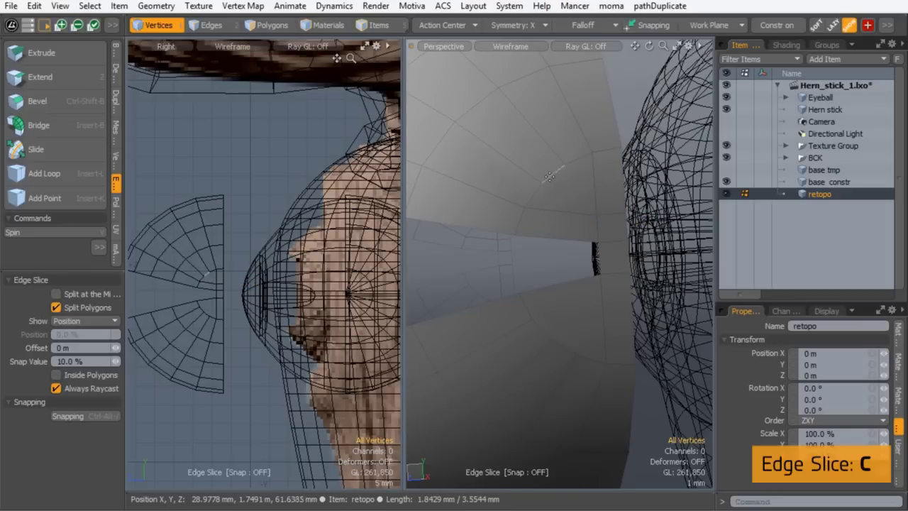
left_click(595, 190)
left_click(625, 191)
key("space")
Make two matching Edge Slice cuts from the lower eyelid's inner arc across the side strip, then check the subdivided surface
key("c")
left_click_drag(537, 330, 533, 318)
left_click(631, 299)
left_click_drag(603, 293, 603, 302)
key("space")
key("c")
left_click(632, 322)
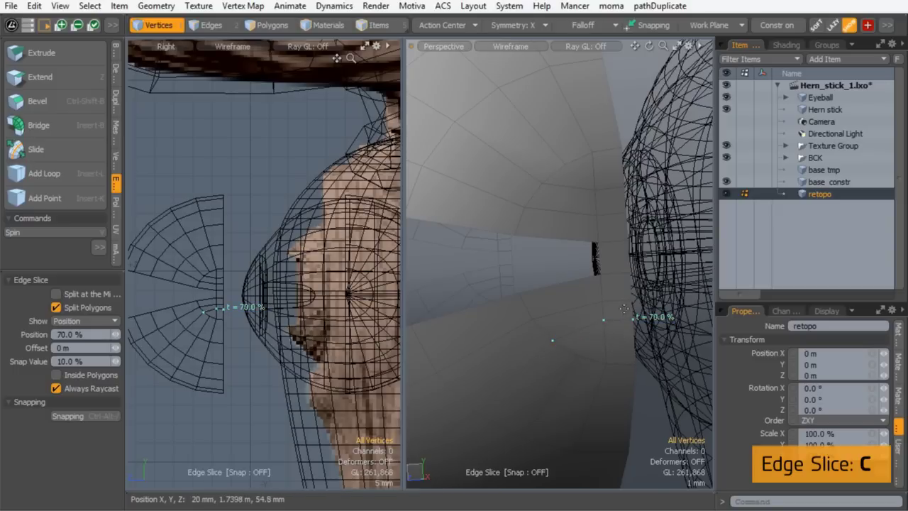
key("space")
key("Tab")
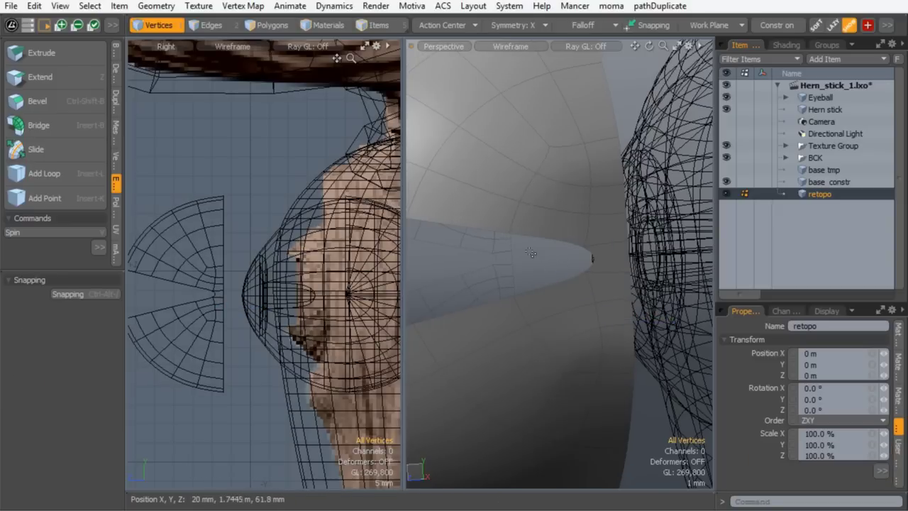
left_click_drag(573, 232, 555, 231, "ctrl+alt")
mouse_move(555, 230)
left_mouse_down("alt")
mouse_move(654, 224)
mouse_move(460, 258)
mouse_move(525, 267)
mouse_move(630, 243)
mouse_move(578, 274)
mouse_move(556, 257)
mouse_move(555, 245)
mouse_move(592, 240)
mouse_move(589, 231)
mouse_move(547, 247)
left_mouse_up("alt")
left_click_drag(548, 247, 527, 274, "alt")
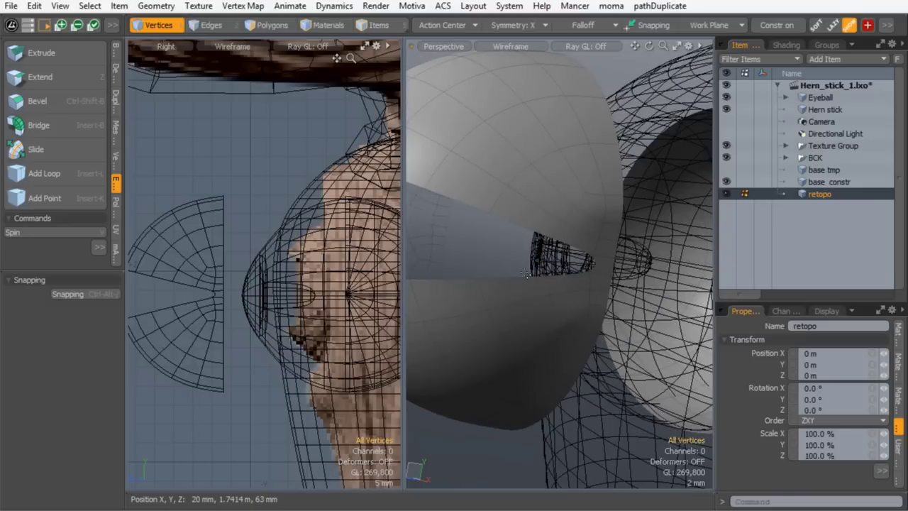
Move the side strip polygons that join the two eyelids outward by 600 um along X
key("Tab")
left_click_drag(589, 234, 474, 242, "ctrl+alt")
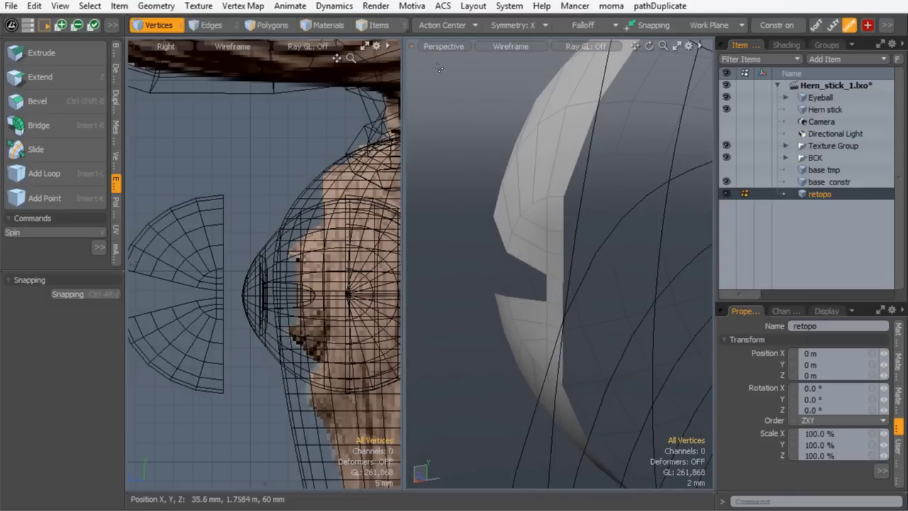
left_click(274, 26)
left_click(554, 297)
left_click(557, 272, "shift")
left_click_drag(558, 272, 558, 292)
key("w")
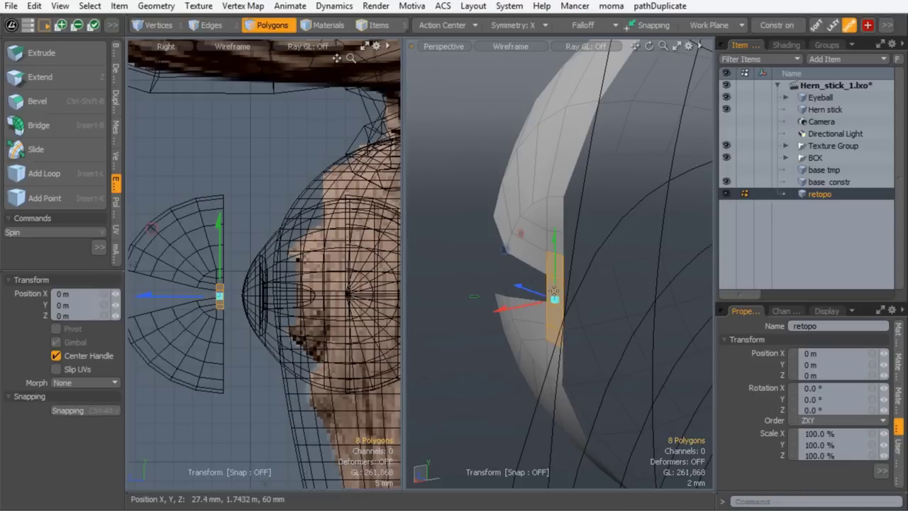
left_click_drag(503, 306, 496, 308)
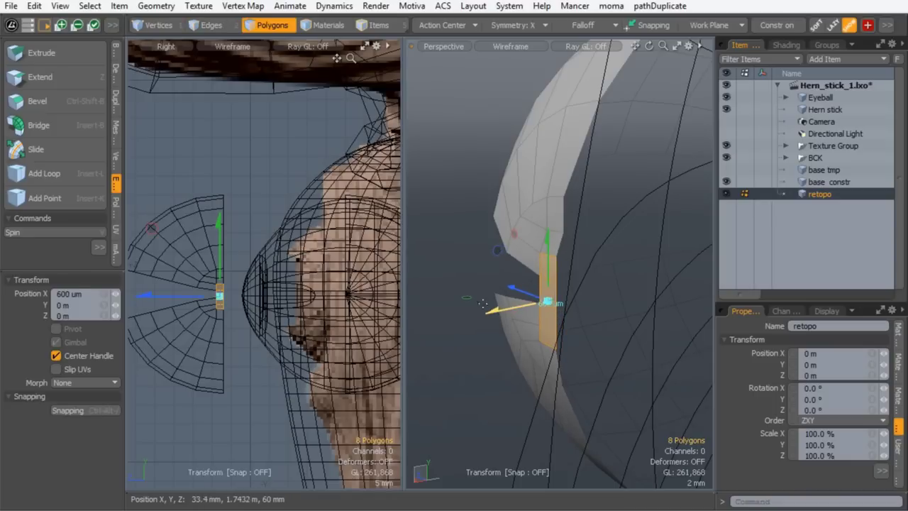
key("q")
left_click(476, 282)
left_click_drag(511, 247, 504, 278, "alt")
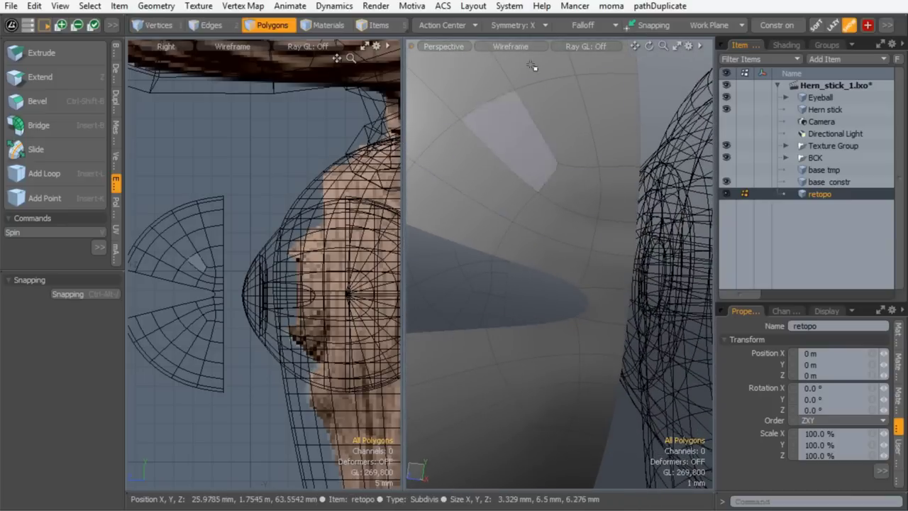
Move the rear-edge vertex of the side strip just above the eye opening outward by 400 um along X
key("Tab")
left_click_drag(586, 215, 539, 215, "alt")
left_click_drag(539, 214, 591, 214, "alt")
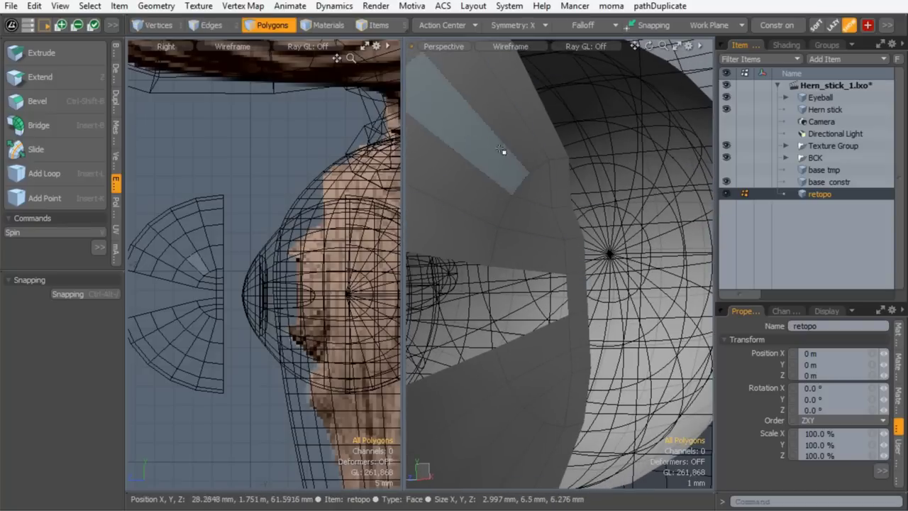
left_click(153, 29)
left_click(573, 206)
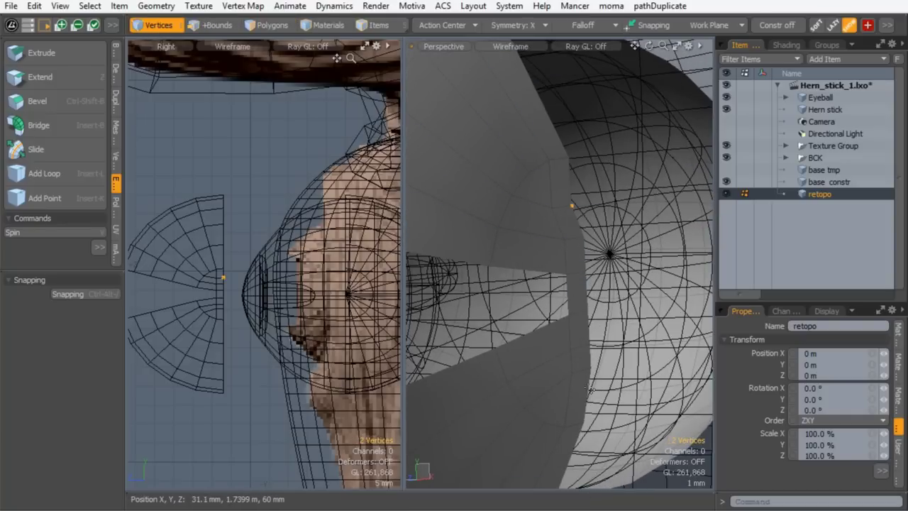
left_click_drag(564, 330, 564, 339, "alt")
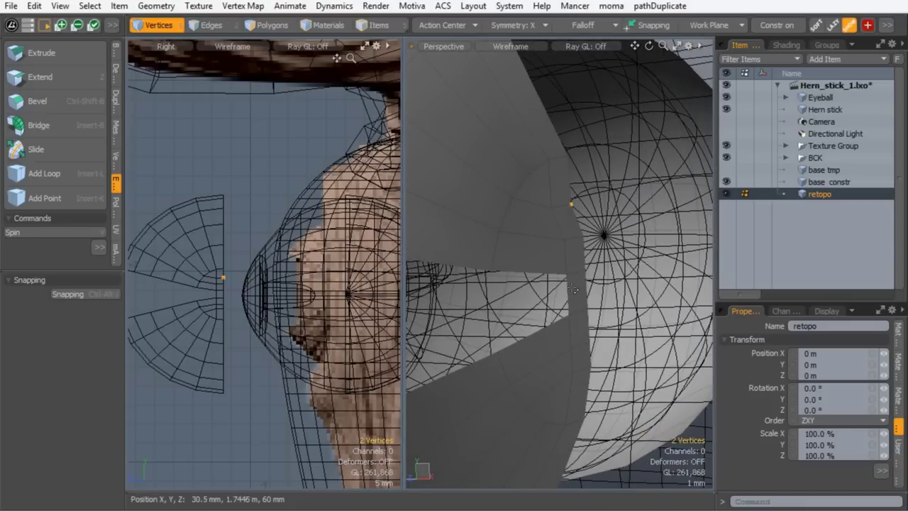
key("w")
left_click_drag(607, 201, 614, 201)
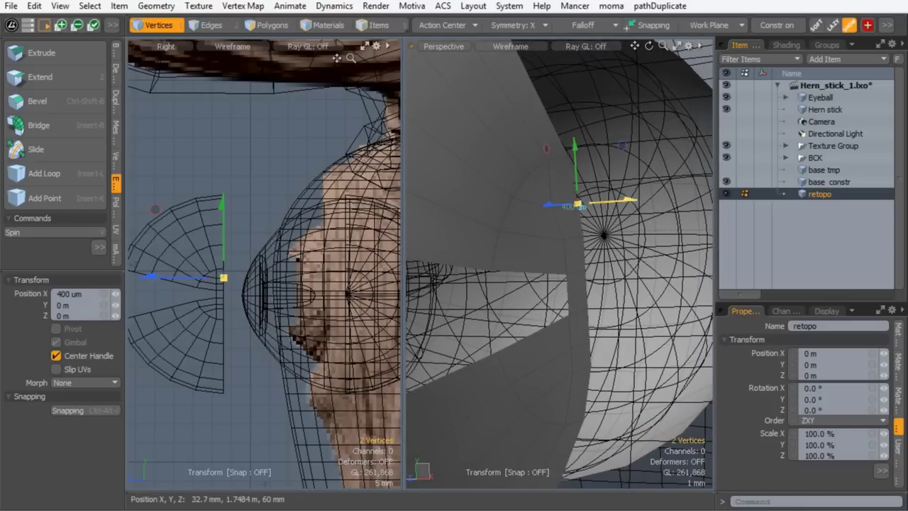
key("q")
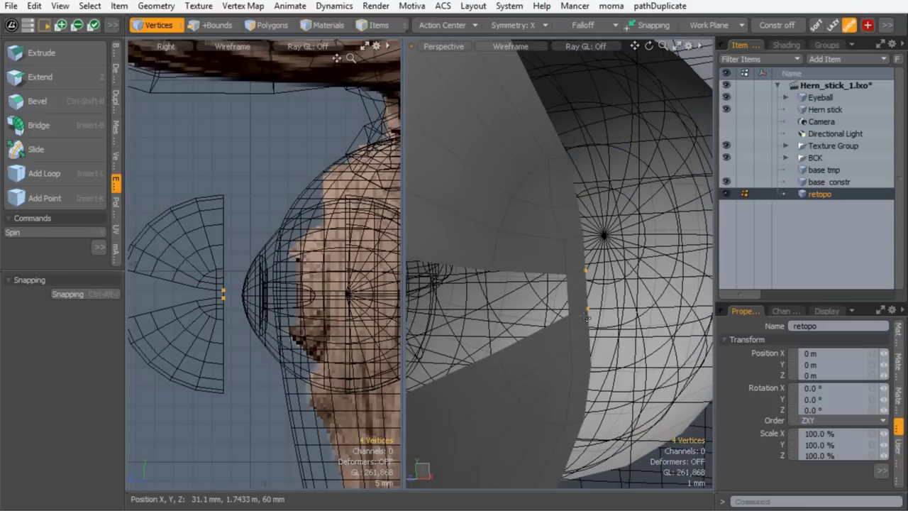
Move the side strip's two middle rear-edge vertices and the one below them slightly outward along X
key("w")
left_click_drag(641, 290, 647, 290)
key("q")
left_click(569, 327)
left_click(591, 345)
key("w")
left_click_drag(644, 345, 648, 345)
key("q")
left_click(570, 307)
key("Tab")
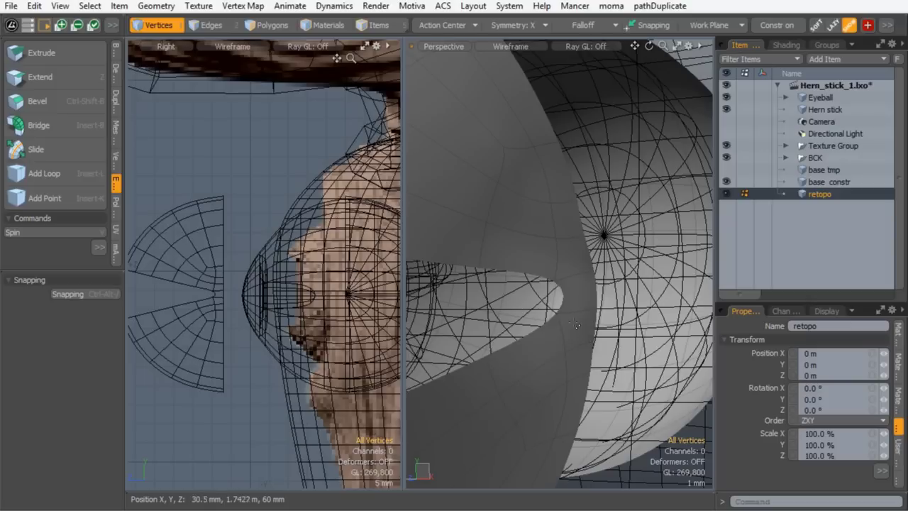
Select all polygons of the eyelid shell and move them back along Z so the lids surround the front of the eyeball
scroll(606, 305, "down", 2)
left_click_drag(607, 305, 481, 251, "alt")
left_click_drag(481, 251, 509, 248, "alt+shift")
left_click_drag(259, 242, 261, 243, "ctrl+alt")
left_click_drag(257, 223, 302, 219, "alt+shift")
key("Tab")
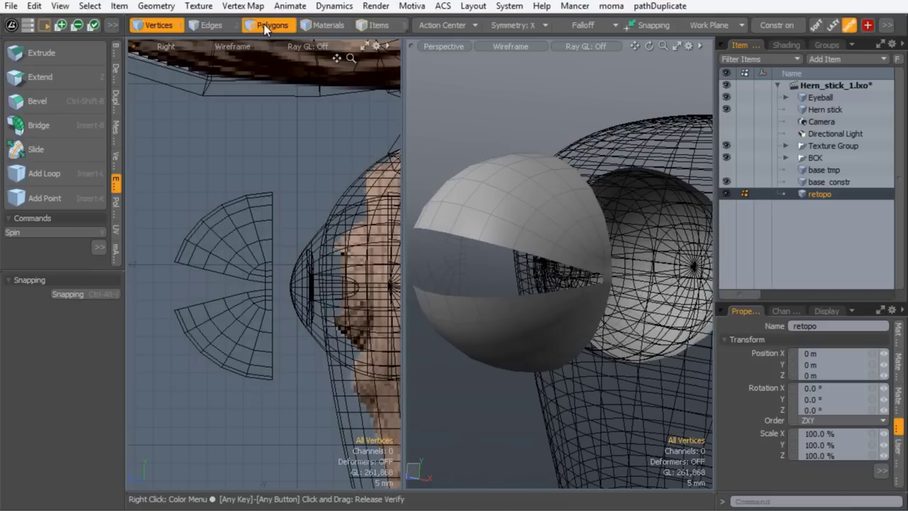
left_click(266, 26)
double_click(481, 218)
key("w")
key("w")
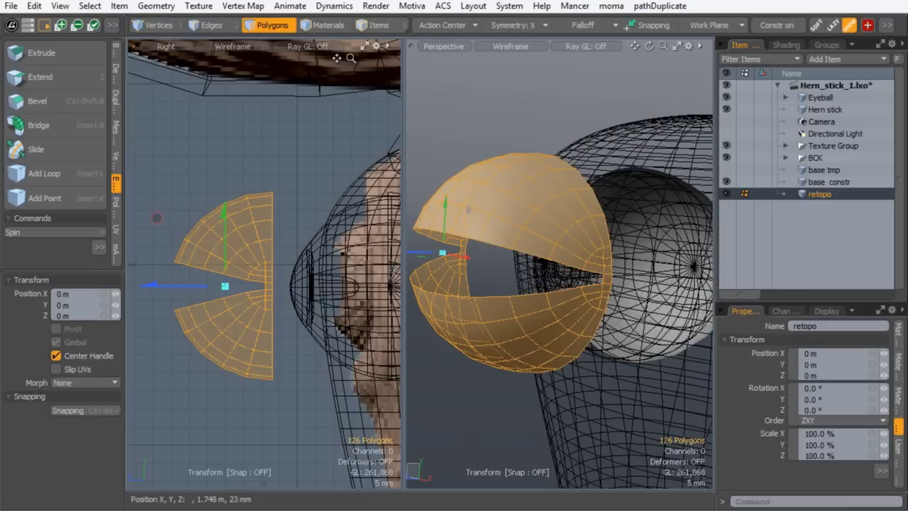
left_click_drag(145, 286, 215, 285)
key("space")
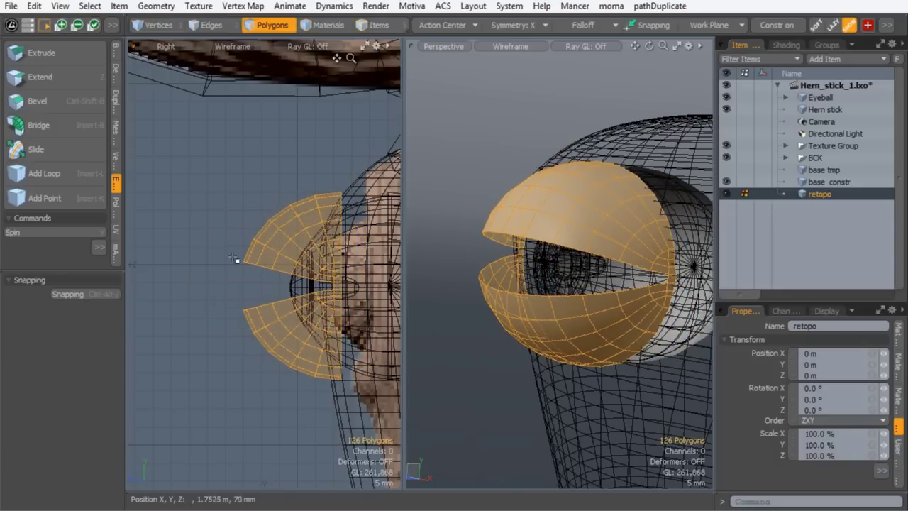
Move the Eyeball item forward 9 mm along Z so it sits inside the eyelids
key("5")
left_click(293, 293)
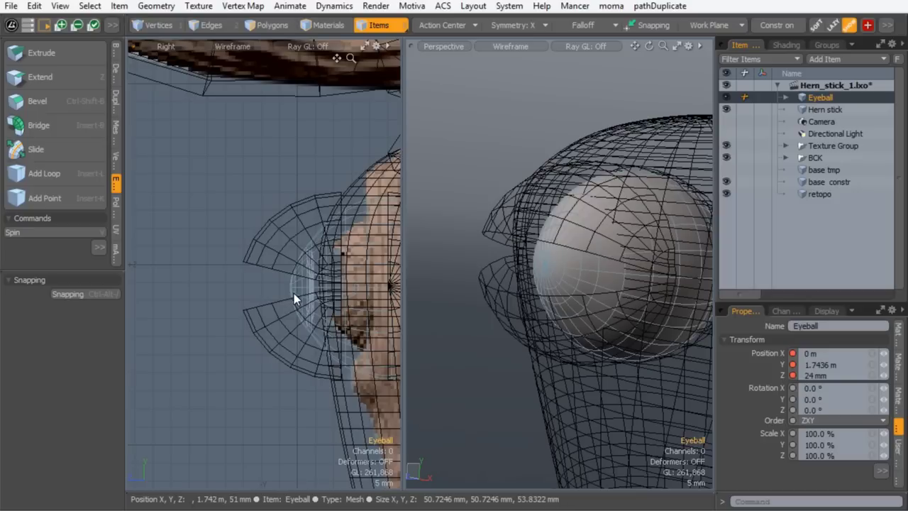
key("w")
left_click_drag(312, 287, 285, 287)
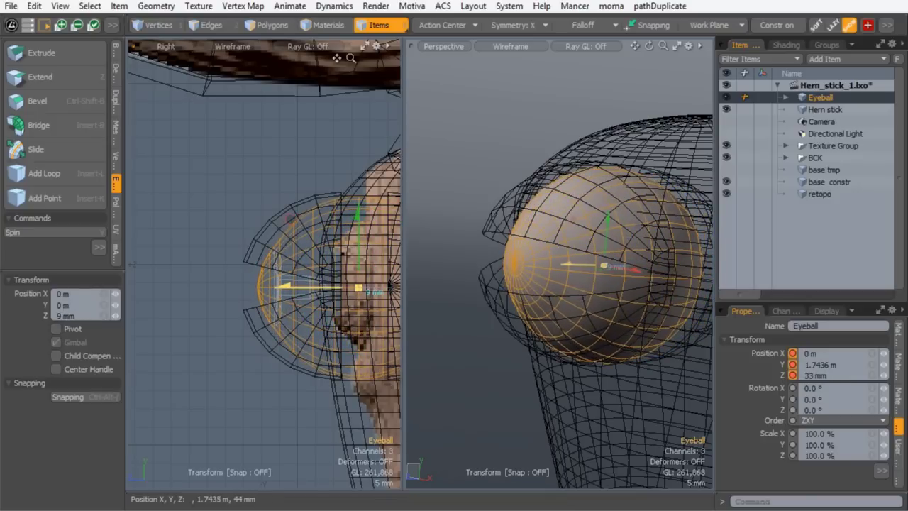
key("space")
Select the retopo mesh containing the eyelids as the active item
left_click(270, 208)
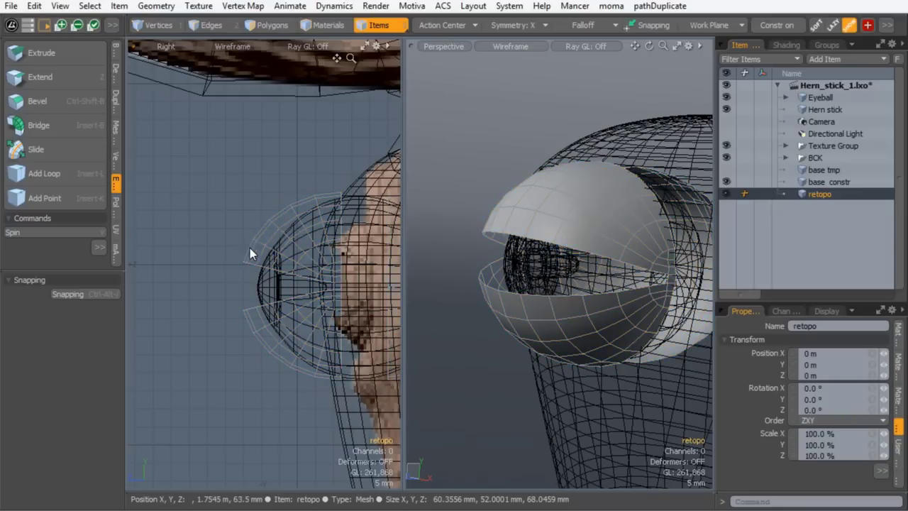
key("w")
key("space")
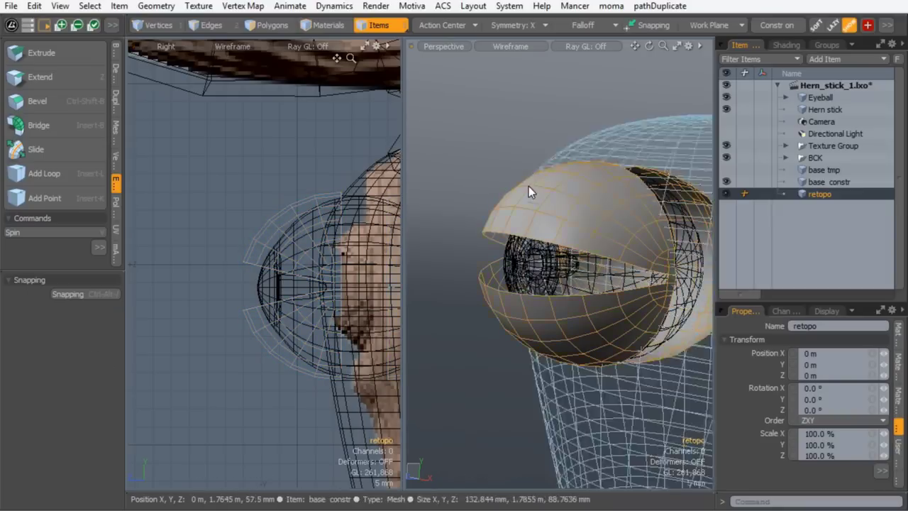
Select all polygons of the eyelid shell and move them forward 7 mm along Z
mouse_move(546, 263)
left_mouse_down("alt")
mouse_move(452, 260)
mouse_move(543, 260)
left_mouse_up("alt")
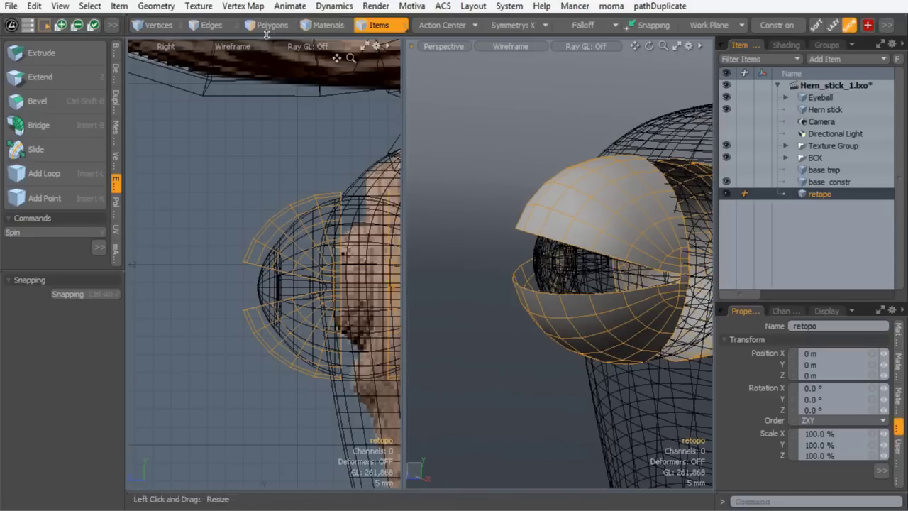
left_click(271, 27)
double_click(551, 205)
key("w")
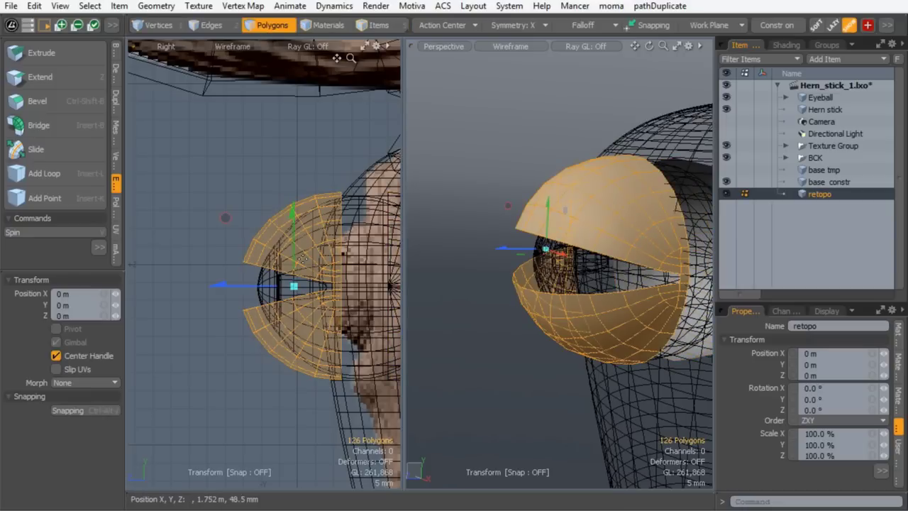
left_click_drag(274, 291, 248, 291)
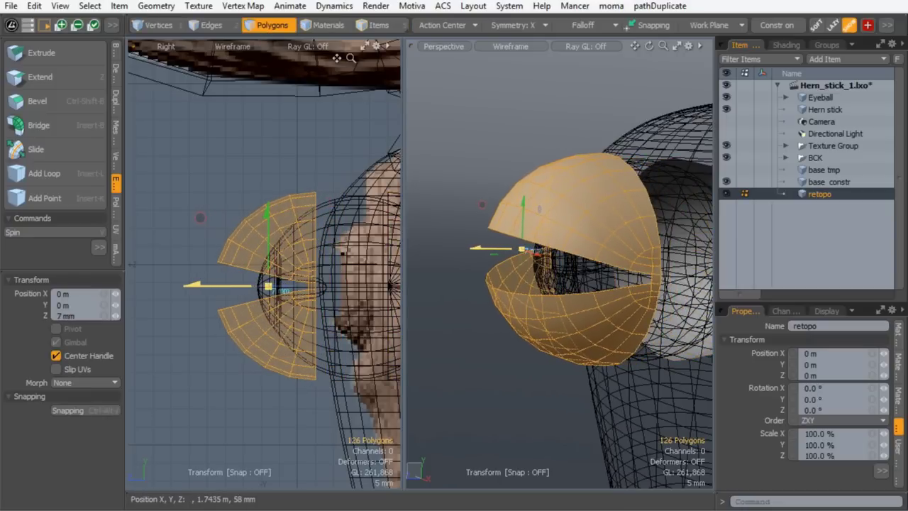
key("q")
Select the eyelid shell's rear edge loop and turn on the Background constraint with an offset of 0 m
left_click(211, 25)
double_click(315, 196)
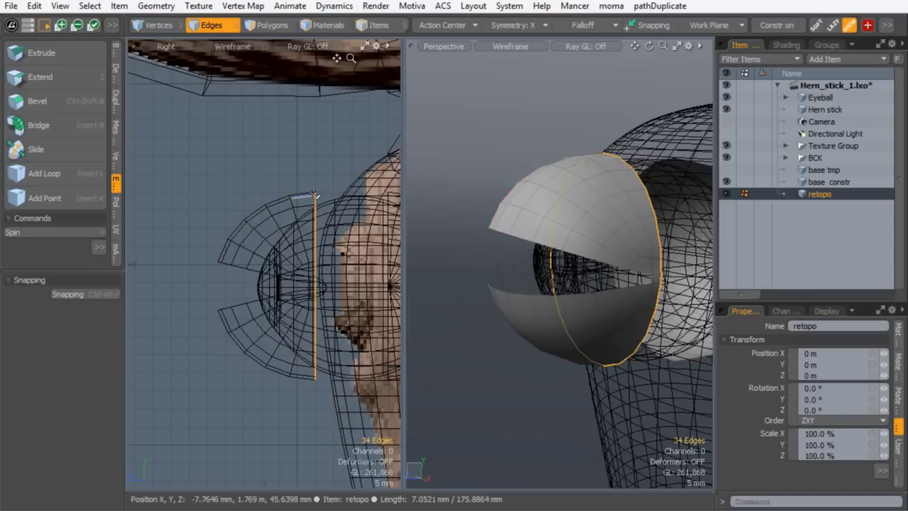
left_click_drag(575, 213, 533, 260, "alt")
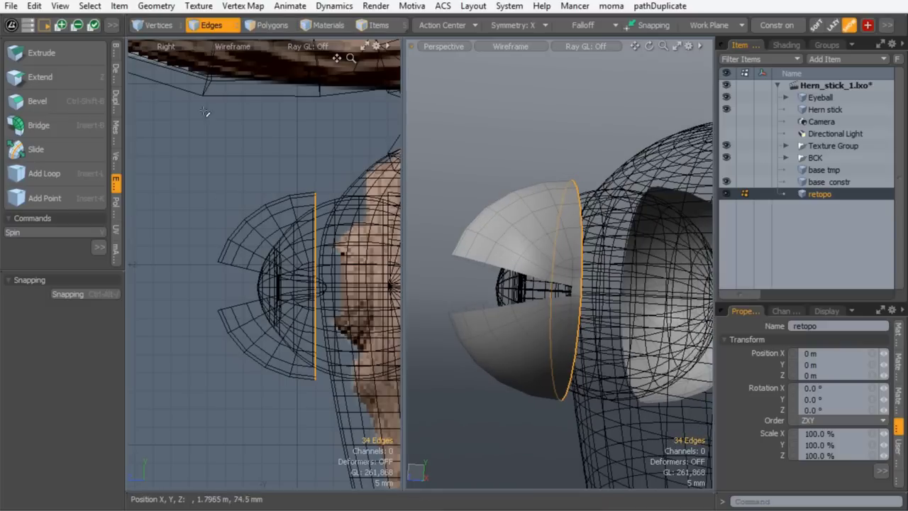
left_click(116, 51)
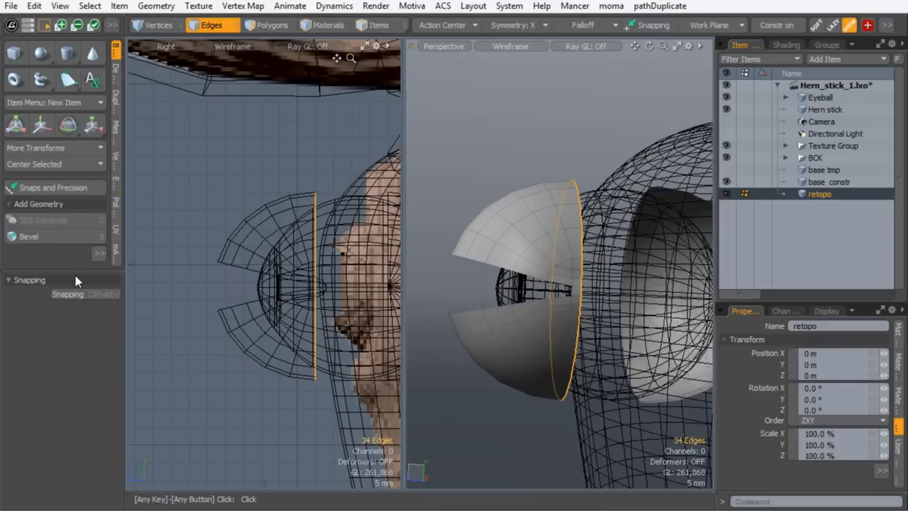
left_click_drag(74, 271, 71, 355)
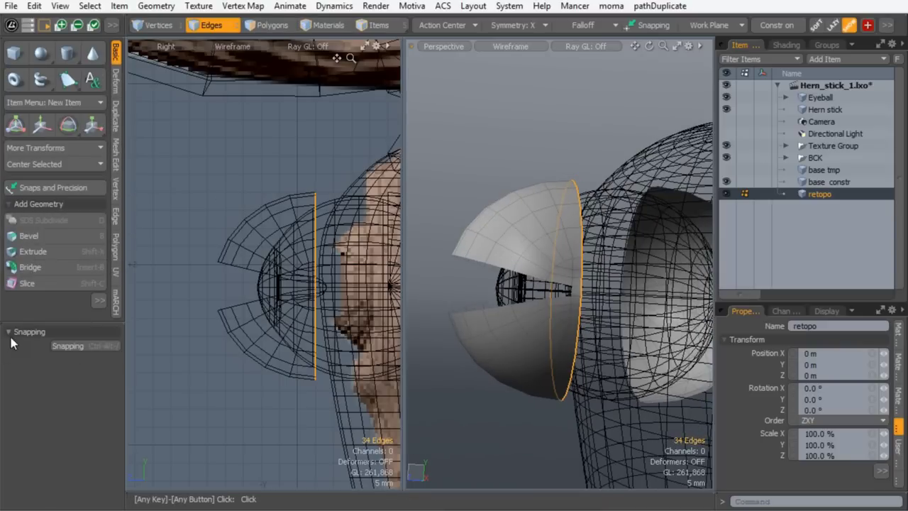
left_click(82, 345)
left_click(253, 352)
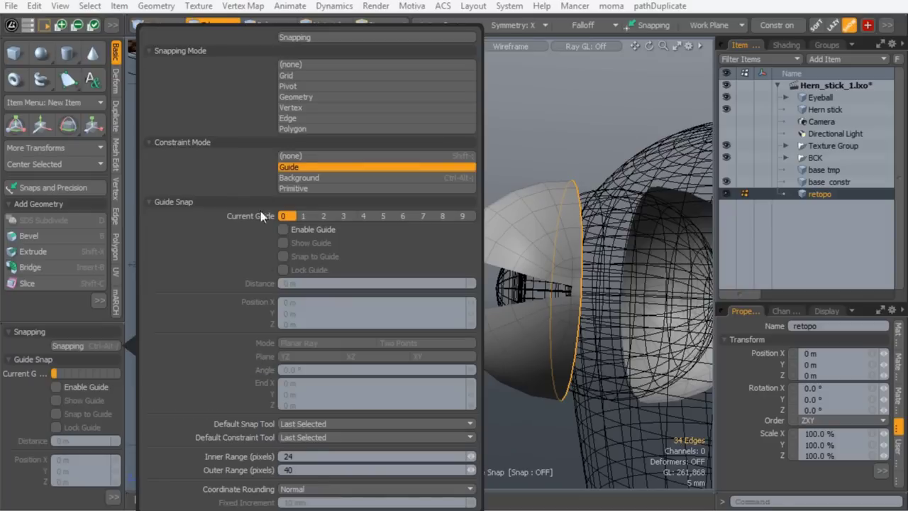
left_click(304, 178)
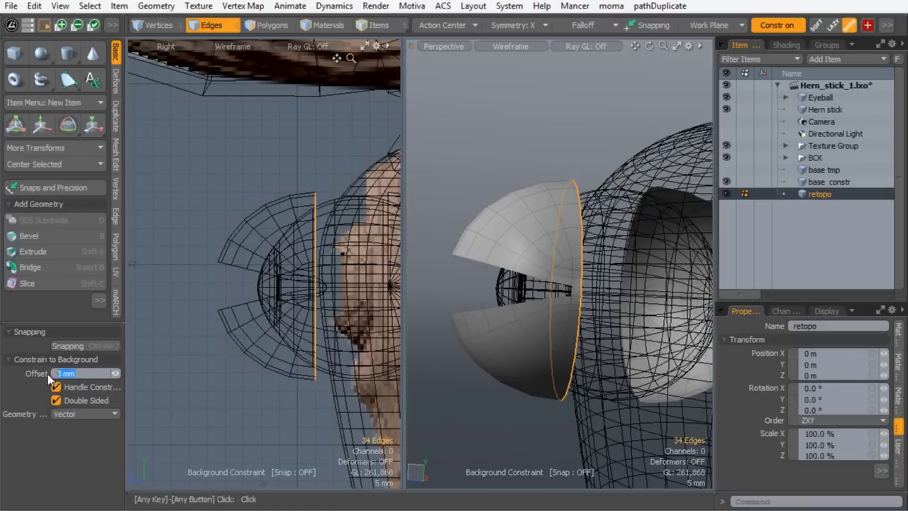
Move the rear edge loop back along Z until it conforms to the head surface
key("w")
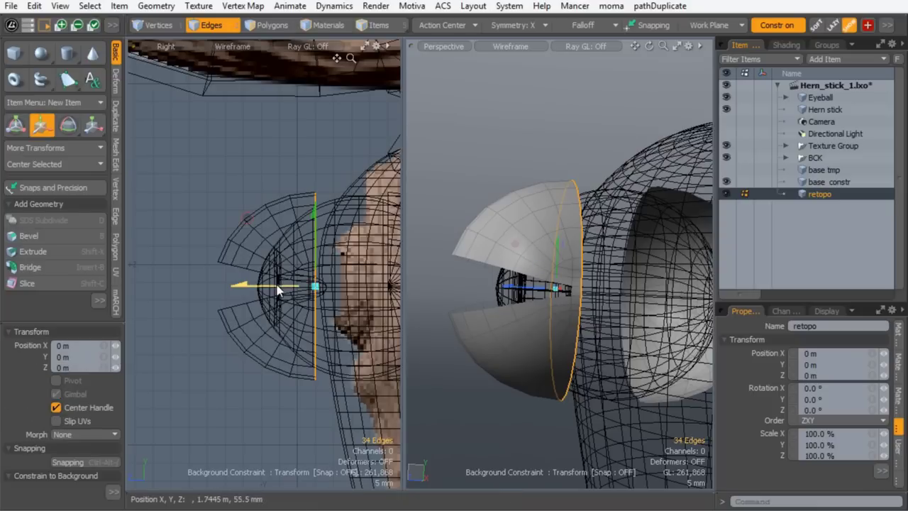
left_click_drag(242, 288, 327, 285)
key("q")
left_click_drag(556, 183, 479, 209, "alt")
key("3")
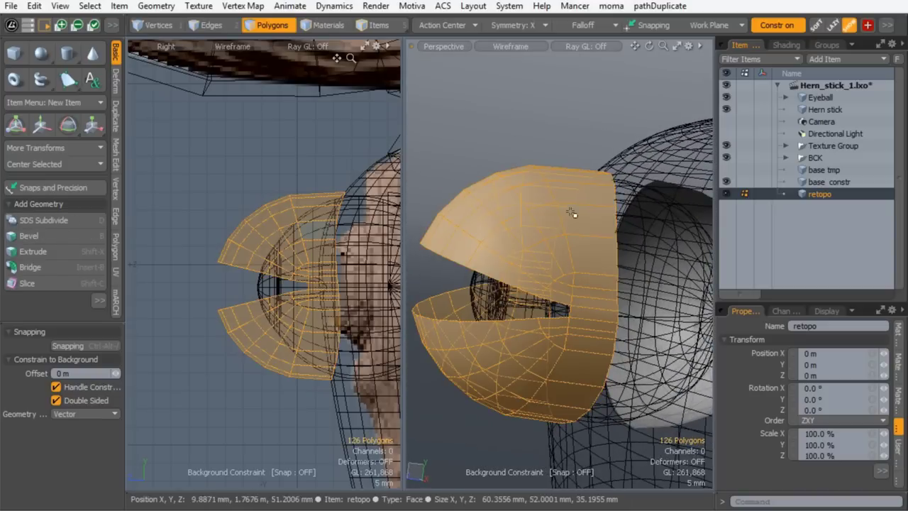
Apply Edge Extend to the constrained rear edge loop without offsetting the new edges
left_click(199, 25)
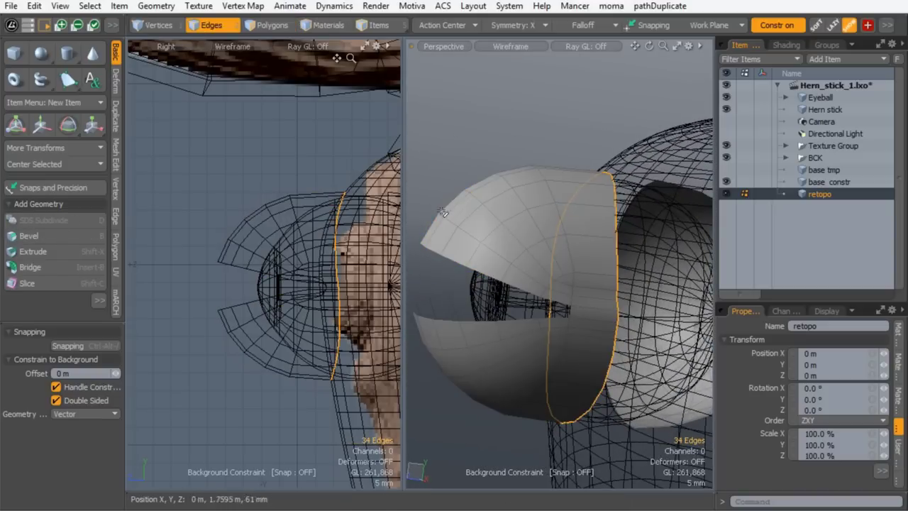
key("z")
left_click(269, 294)
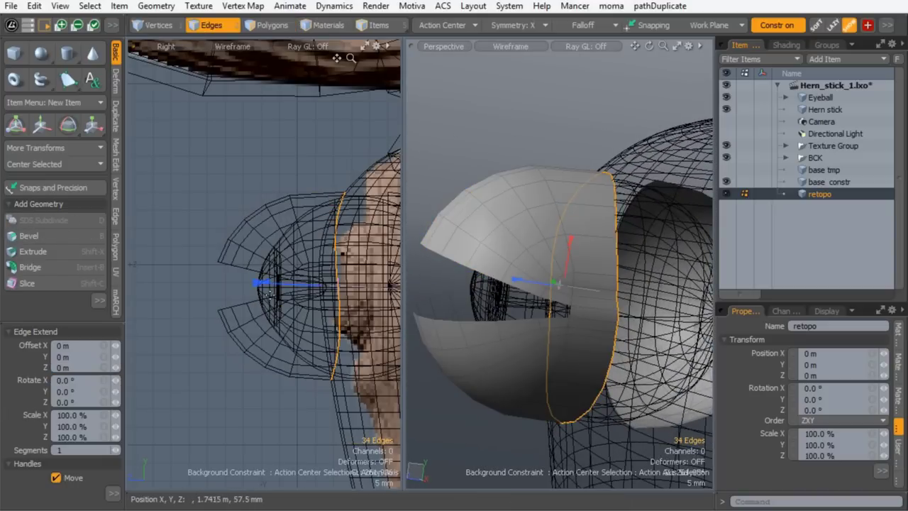
left_click_drag(490, 290, 561, 264, "alt")
scroll(541, 261, "down", 3)
left_click_drag(483, 245, 548, 251, "alt+shift")
left_click_drag(548, 251, 534, 254, "alt")
left_click_drag(534, 254, 512, 245, "ctrl+alt")
key("q")
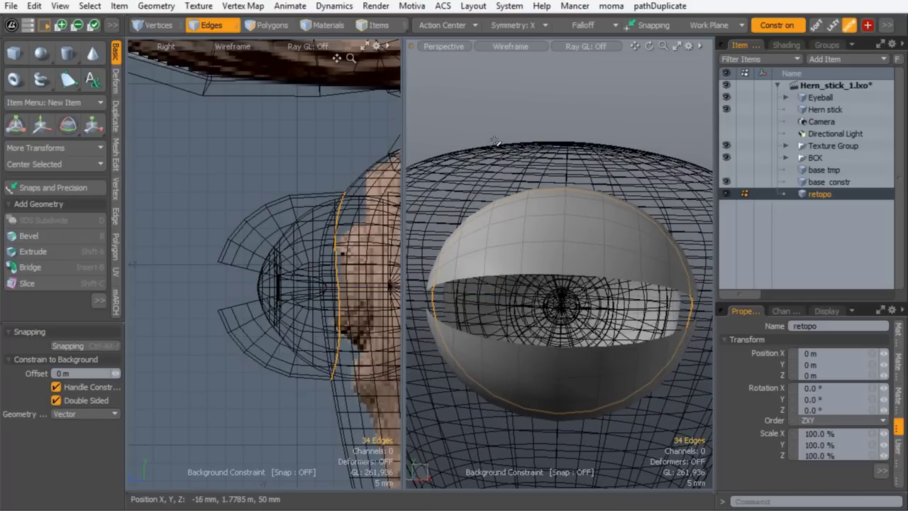
Select all eyelid polygons, turn symmetry off, and scale them along X to 69.5%
key("3")
double_click(537, 230)
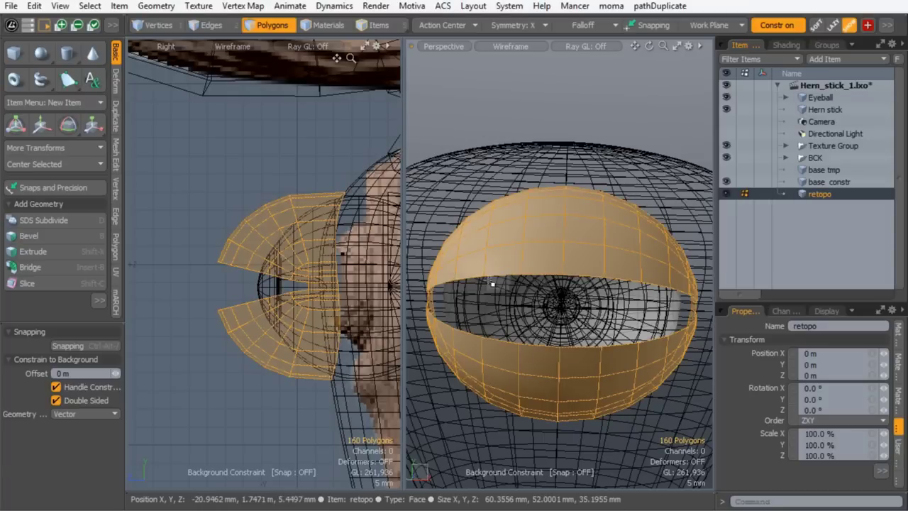
key("r")
left_click(514, 27)
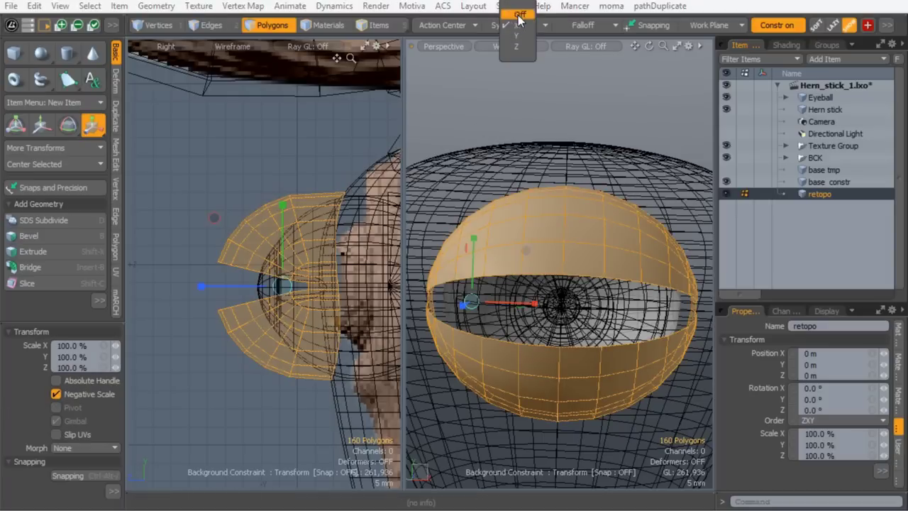
left_click(516, 16)
left_click_drag(622, 312, 605, 307)
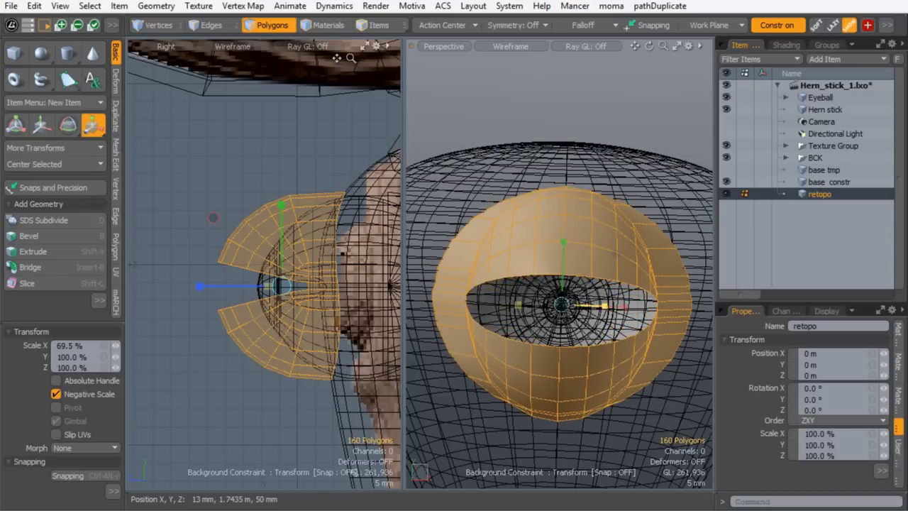
key("space")
Activate scaling for the outer rim edge loop and set the background constraint's geometry mode to Screen Axis
left_click(215, 27)
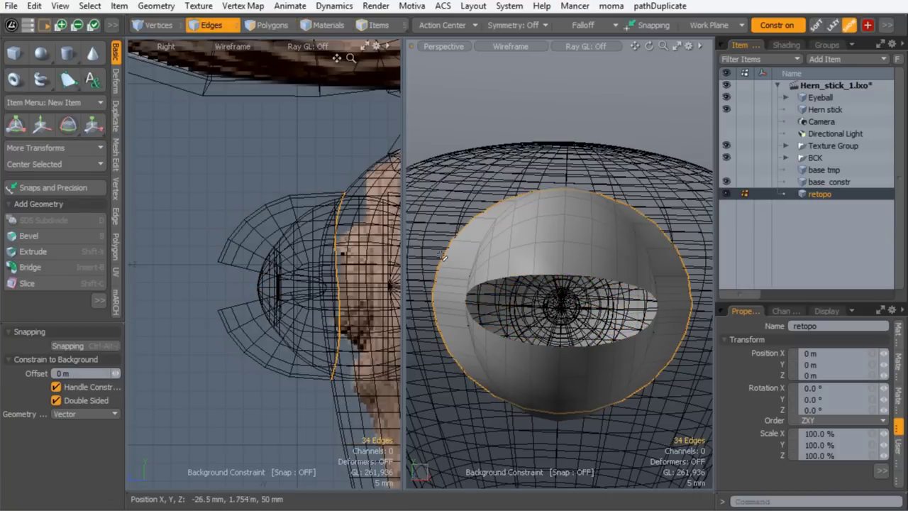
key("r")
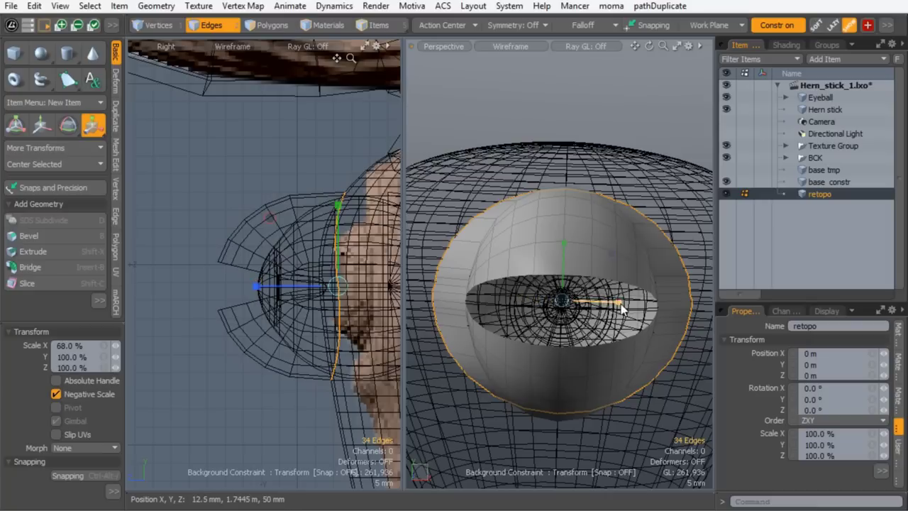
left_click(11, 333)
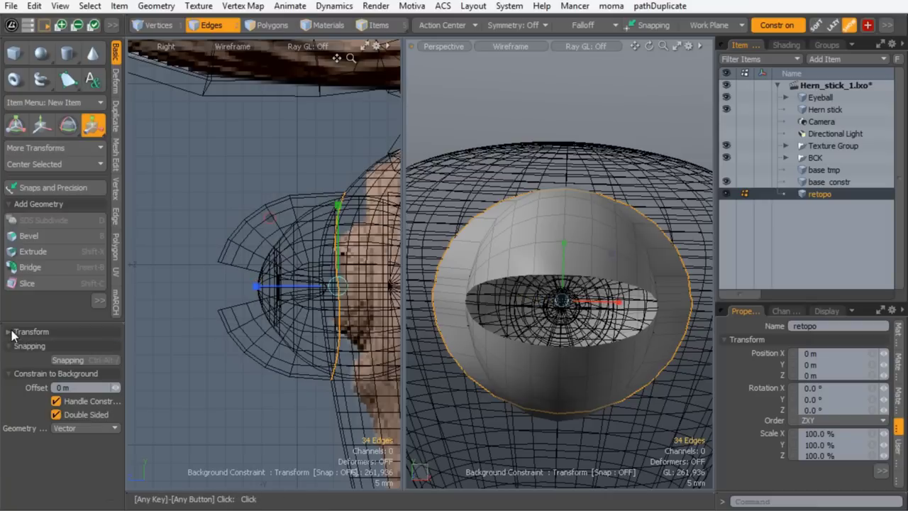
left_click(62, 419)
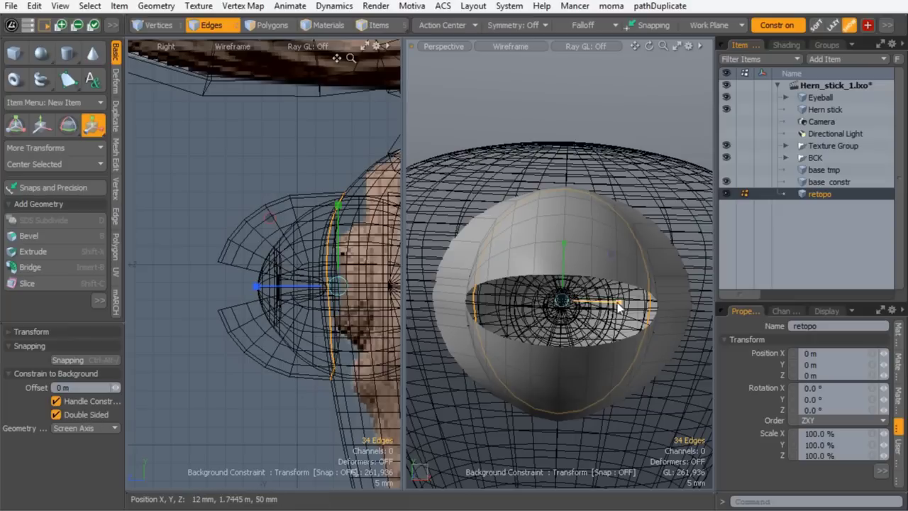
Try widening the extended outer edge loop along X and delete that loop
left_click_drag(622, 302, 650, 303)
key("q")
key("ctrl+z")
key("ctrl+shift+z")
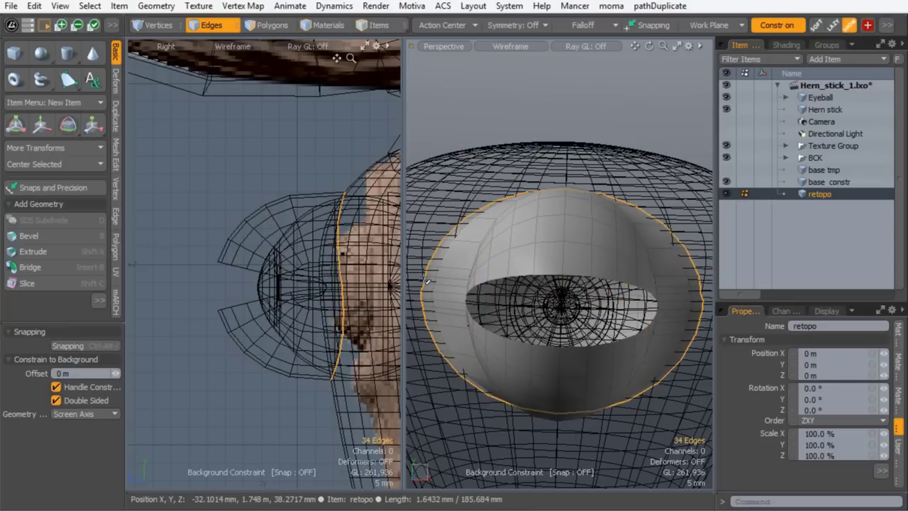
key("Delete")
Select the remaining outer rim loop of the eyelids and scale it narrower along X to bring it closer to the lids
double_click(436, 274)
key("r")
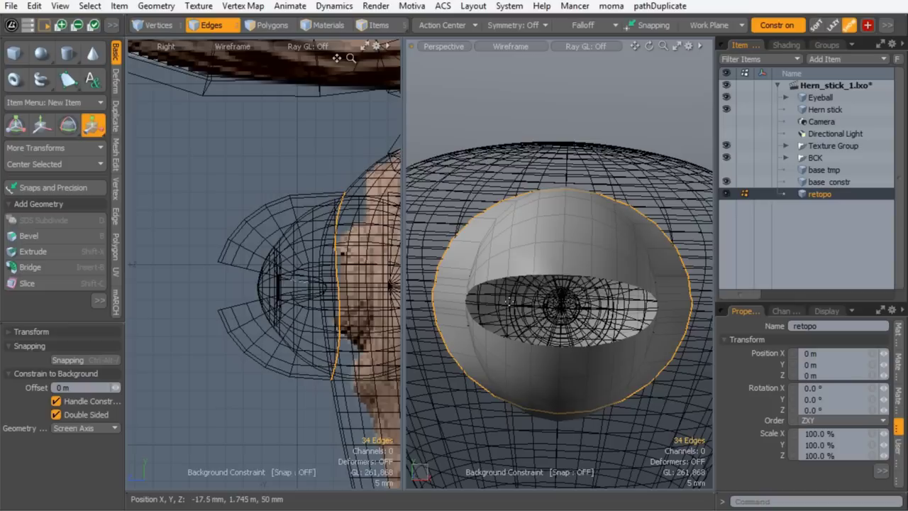
left_click_drag(622, 303, 611, 302)
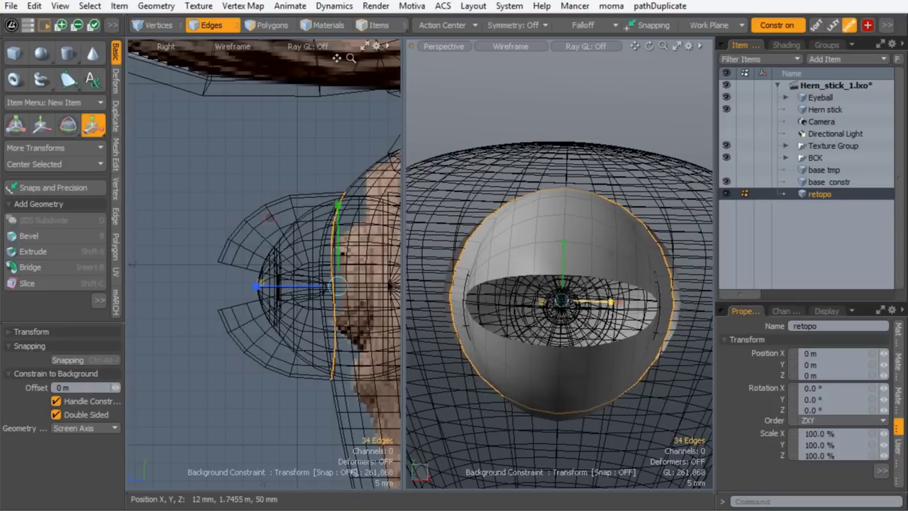
left_click_drag(552, 248, 651, 366, "alt")
key("space")
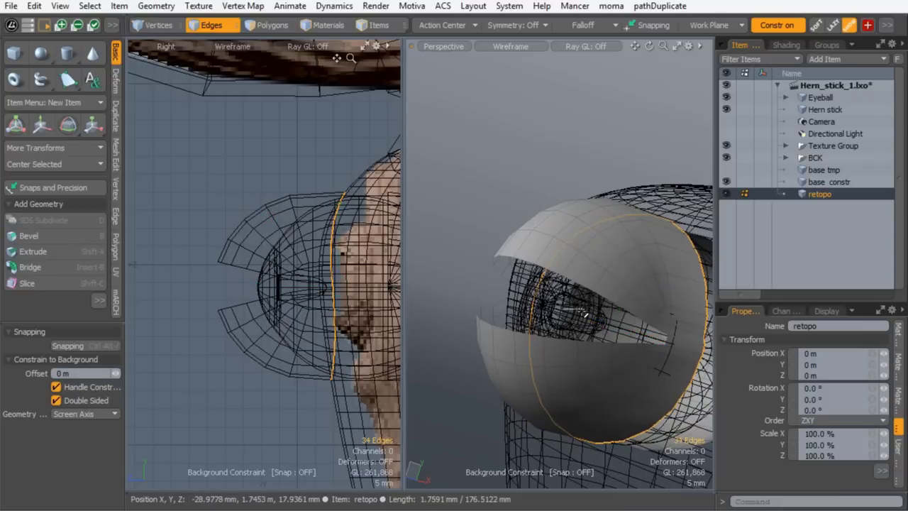
Switch the perspective viewport to Front view and scale the rim loop slightly narrower along X to match the lid width
key("ctrl+space")
left_click(592, 389)
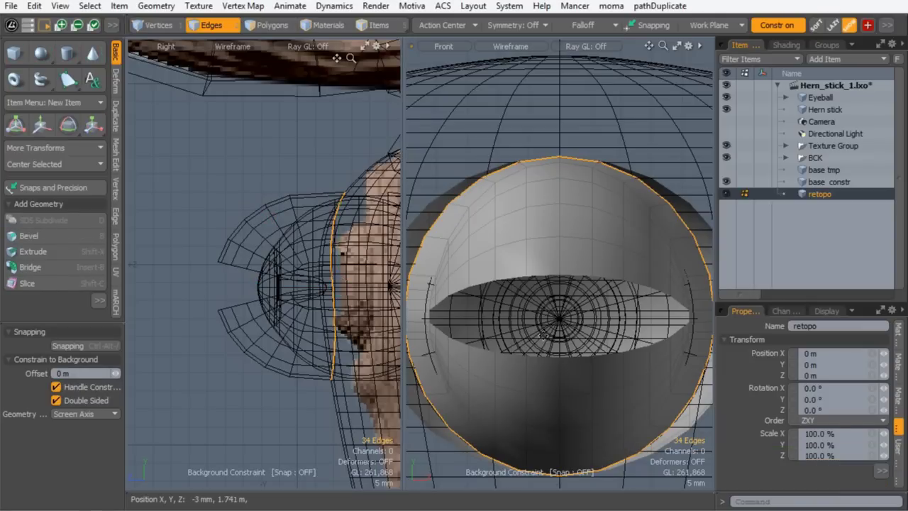
left_click_drag(543, 335, 538, 338, "ctrl+alt")
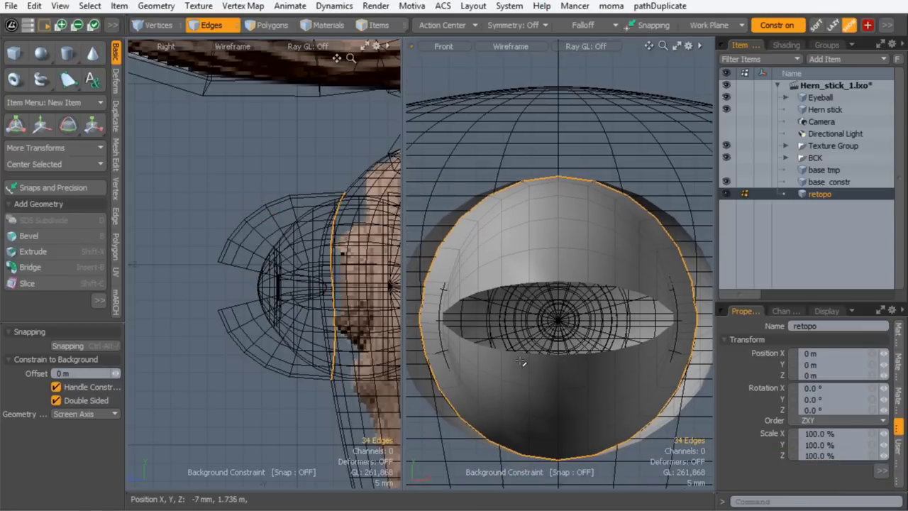
key("y")
left_click_drag(640, 318, 633, 320)
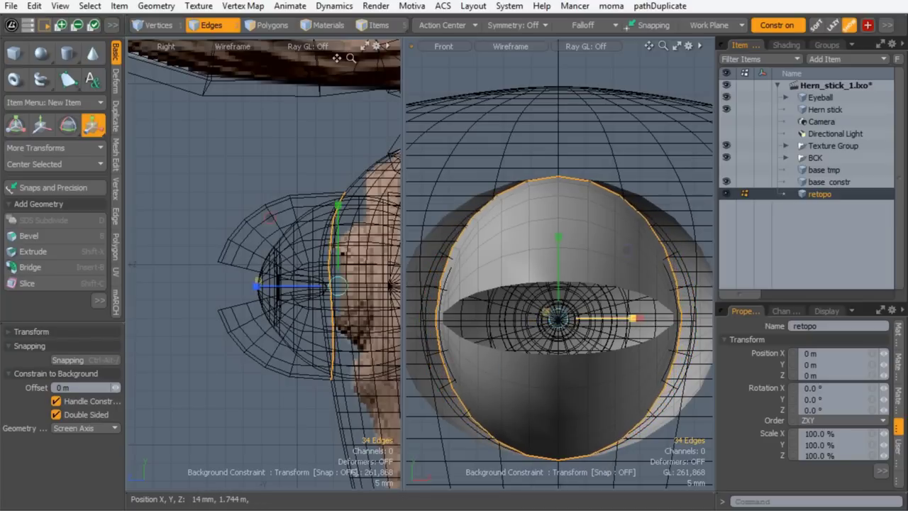
Use Edge Extend with the handle plane set to Scale to extend the rim loop outward over the head surface
key("z")
left_click(605, 272)
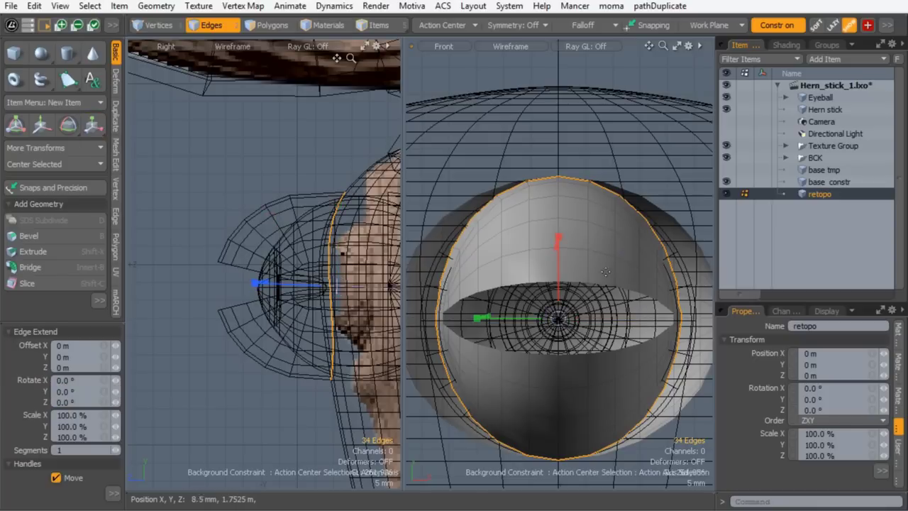
left_click(63, 331)
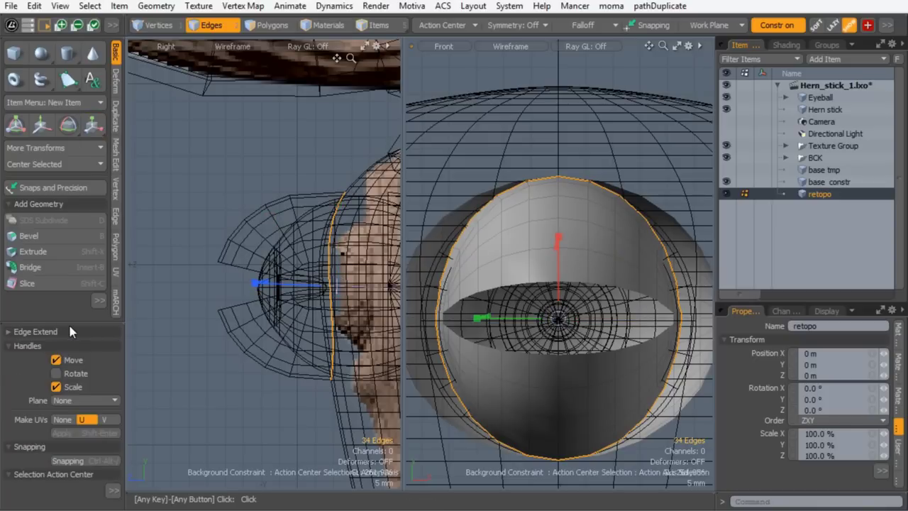
left_click(57, 372)
left_click(57, 372)
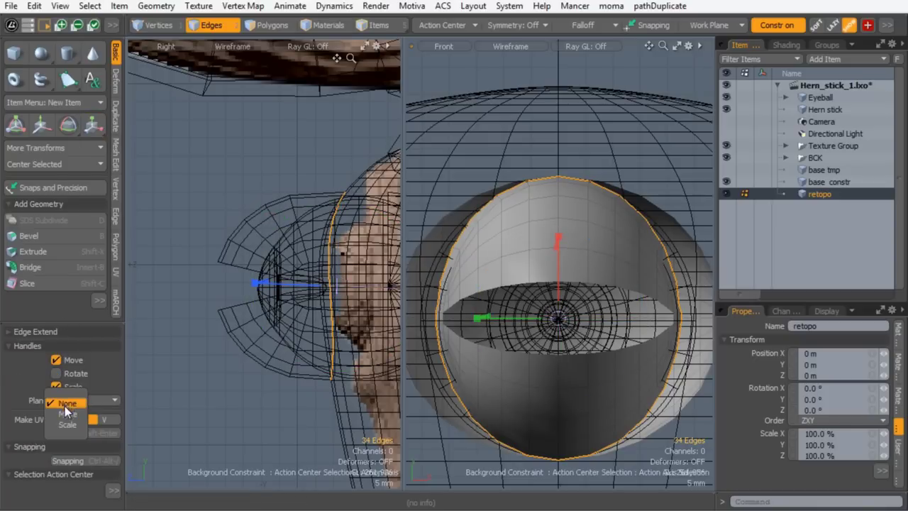
left_click_drag(490, 249, 498, 249)
left_click_drag(477, 319, 475, 320)
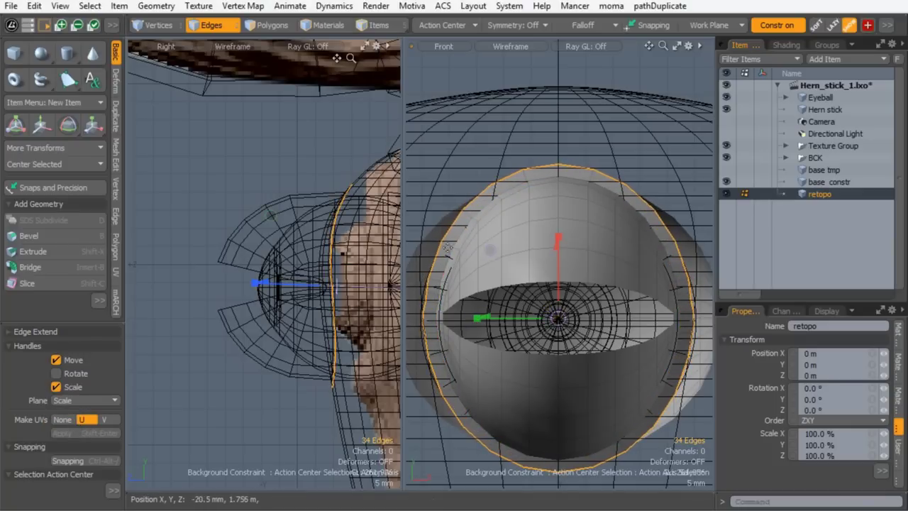
Extend a second ring outward around the eyelids and adjust its height and width into a rounder outline
left_click(489, 244, "shift")
left_click_drag(490, 247, 482, 242)
mouse_move(559, 233)
left_mouse_down()
mouse_move(558, 219)
mouse_move(559, 235)
left_mouse_up()
left_click_drag(476, 314, 473, 314)
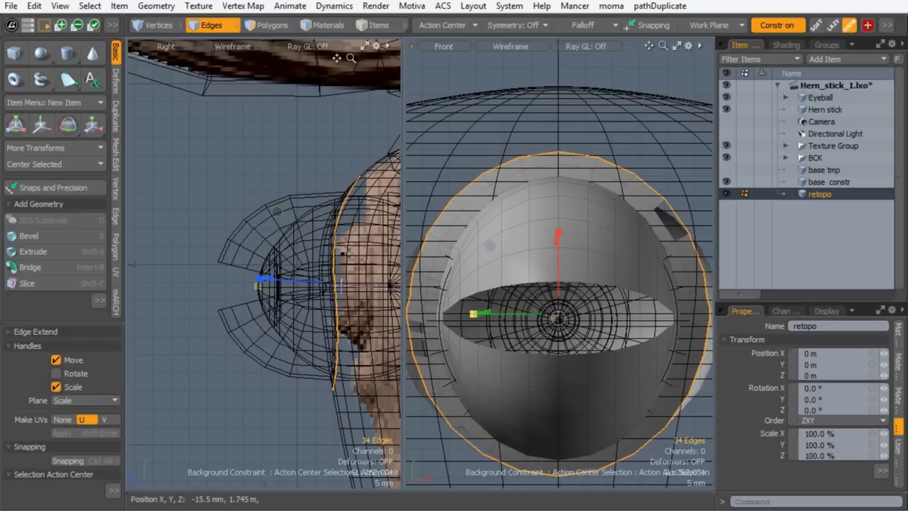
Extend a third, larger ring outward across the head and fine-tune its vertical and horizontal scale
mouse_move(486, 252)
left_mouse_down("shift")
mouse_move(492, 239)
mouse_move(502, 247)
left_mouse_up("shift")
left_click_drag(558, 253, 545, 267)
left_click_drag(478, 318, 473, 318)
left_click_drag(558, 237, 558, 234)
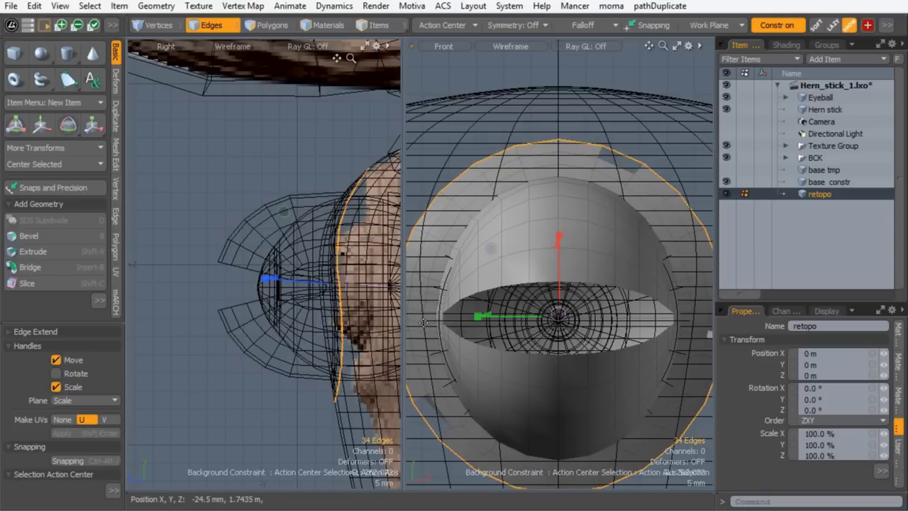
Finish the edge extension and run Mesh Cleanup on the retopo mesh with all cleanup options enabled
key("space")
left_click(462, 173)
key("ctrl+shift+c")
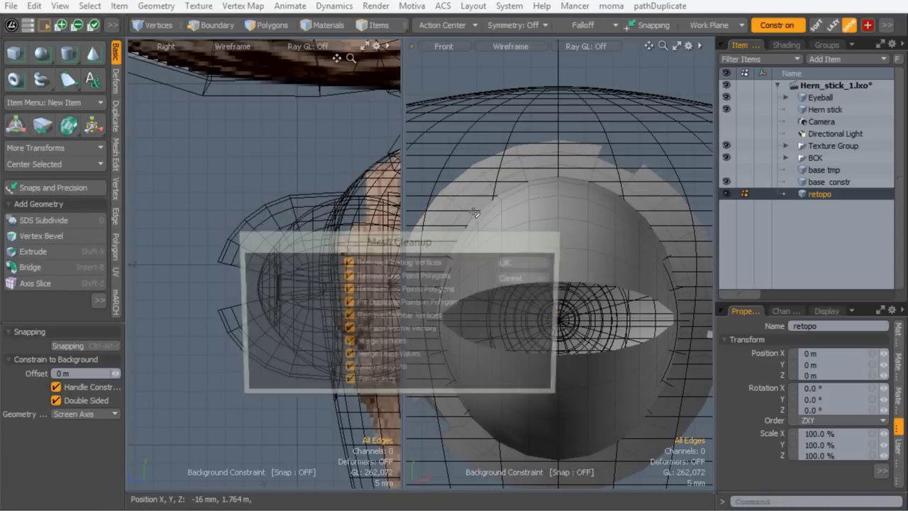
key("Return")
left_click(478, 277)
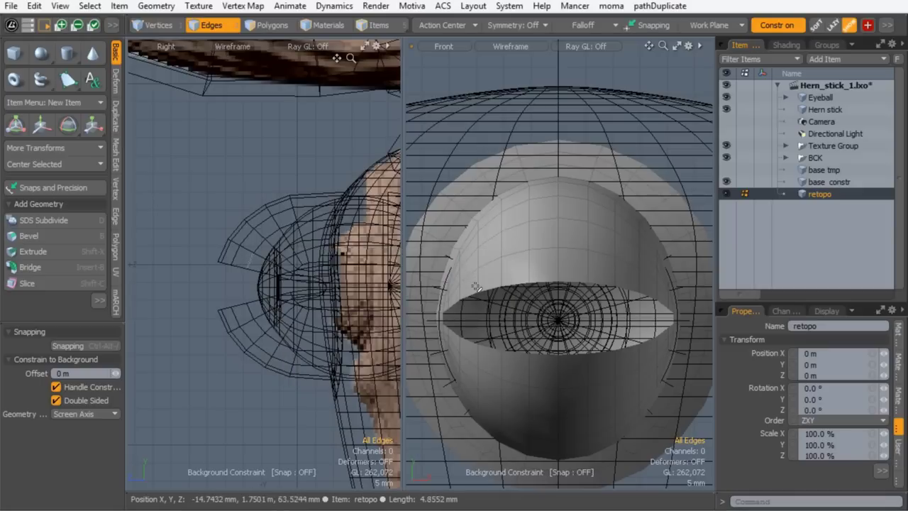
Turn on subdivision smoothing for the retopo mesh and examine the eyelids and outer rings from the side in Perspective view
key("Tab")
left_click_drag(558, 230, 443, 329, "ctrl+alt")
key("ctrl+space")
left_click(630, 240)
left_click_drag(588, 257, 585, 243, "alt")
left_click_drag(578, 278, 528, 284, "ctrl+alt")
left_click_drag(528, 284, 653, 284, "alt+shift")
left_click_drag(653, 284, 613, 289, "alt")
mouse_move(613, 289)
left_mouse_down("alt")
mouse_move(598, 304)
mouse_move(609, 280)
left_mouse_up("alt")
left_click_drag(608, 280, 554, 211, "ctrl+alt")
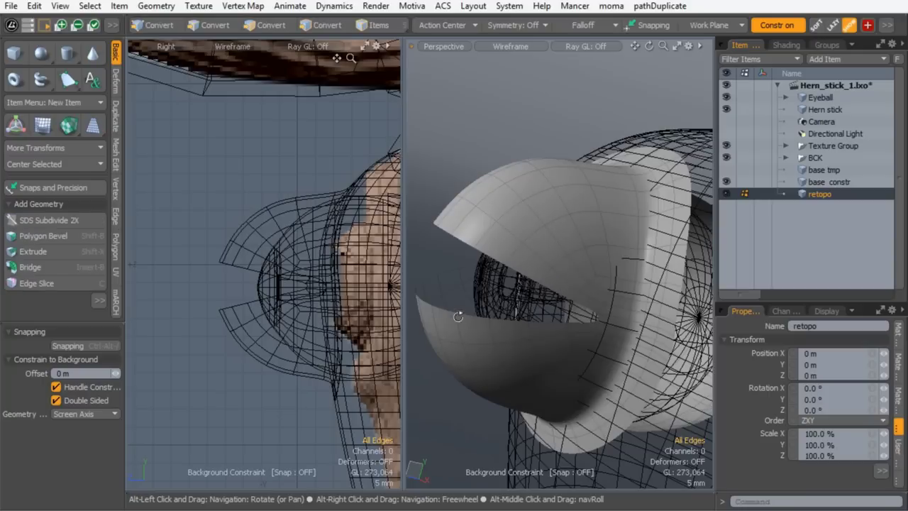
left_click_drag(477, 284, 411, 267, "alt")
mouse_move(536, 284)
left_mouse_down("alt")
mouse_move(514, 284)
mouse_move(521, 266)
mouse_move(529, 277)
left_mouse_up("alt")
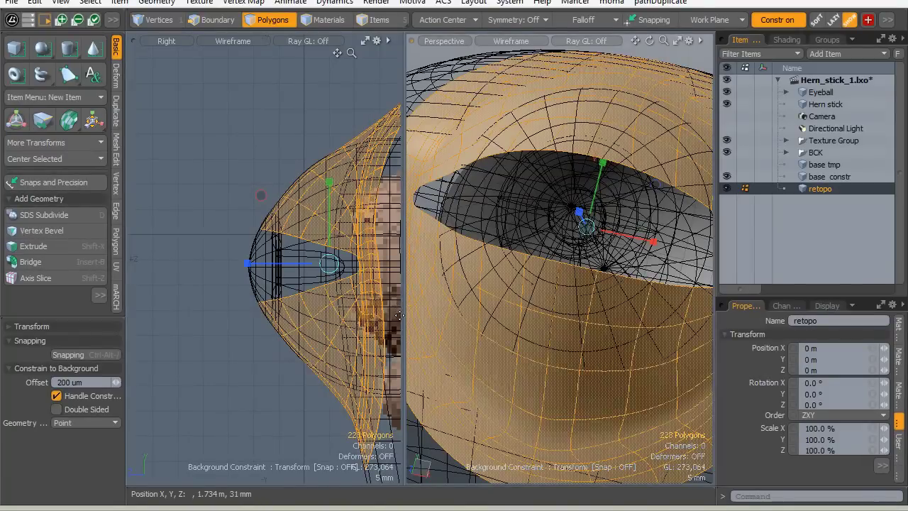
Conform all retopo polygons to the background meshes, using the Point geometry constraint with a 200 um offset
left_click(398, 314)
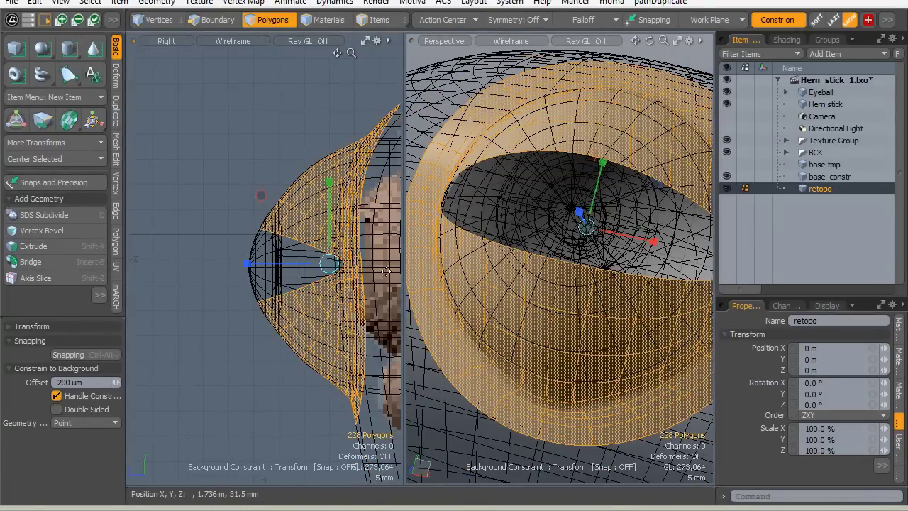
key("space")
left_click(484, 400)
left_click_drag(529, 355, 485, 228, "alt")
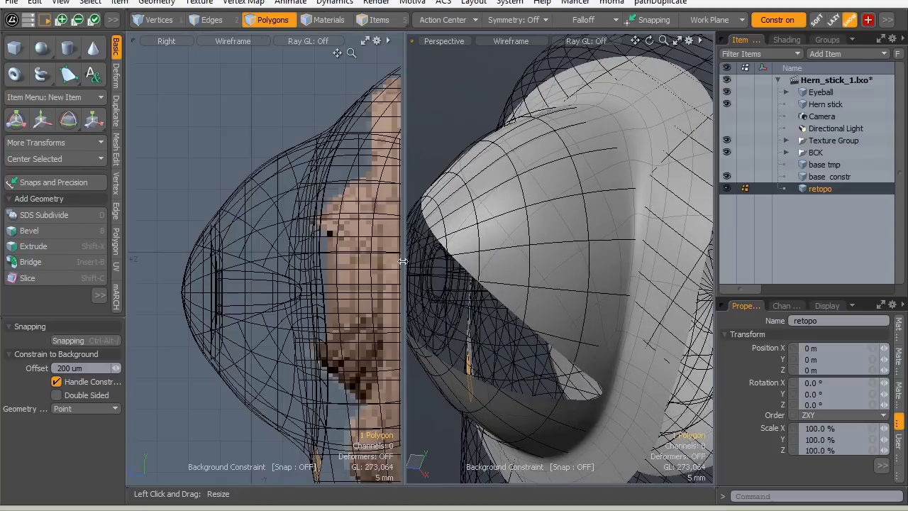
Activate the Move tool and set the constraint mode to (none)
key("w")
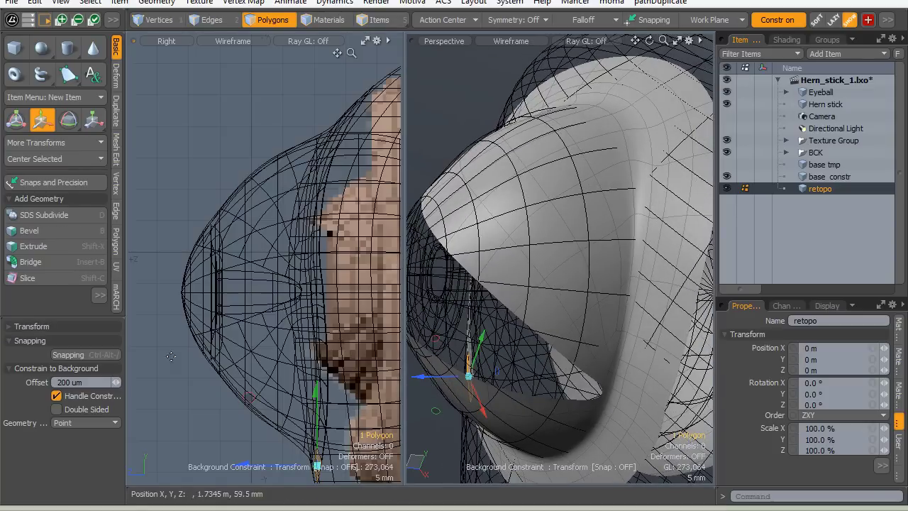
left_click(72, 355)
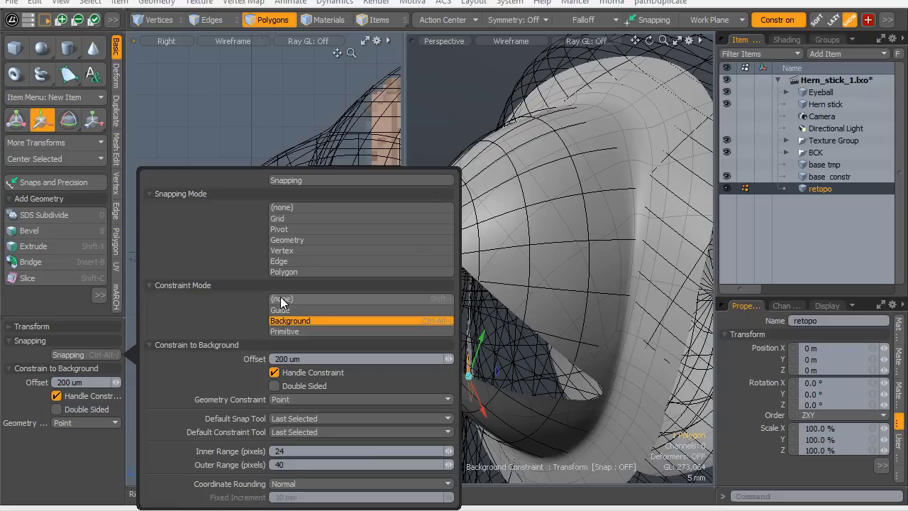
left_click(281, 299)
left_click_drag(422, 380, 419, 383)
key("space")
key("ctrl+z")
key("ctrl+z")
Clear the polygon selection and move the whole retopo mesh forward along Z, away from the head surface
key("space")
left_click(437, 407)
key("w")
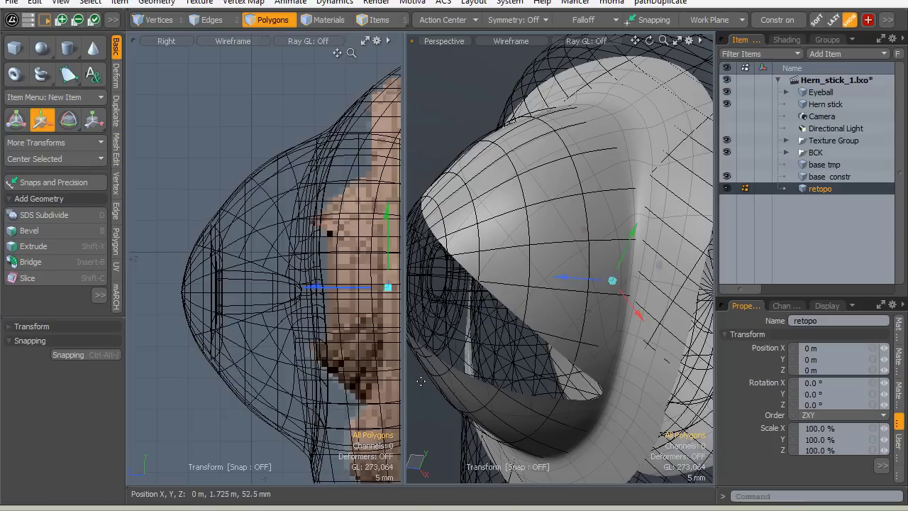
left_click_drag(570, 278, 491, 284)
key("space")
mouse_move(491, 285)
left_mouse_down("alt")
mouse_move(509, 272)
mouse_move(633, 273)
mouse_move(478, 303)
mouse_move(495, 276)
left_mouse_up("alt")
left_click_drag(575, 281, 579, 305, "ctrl+alt")
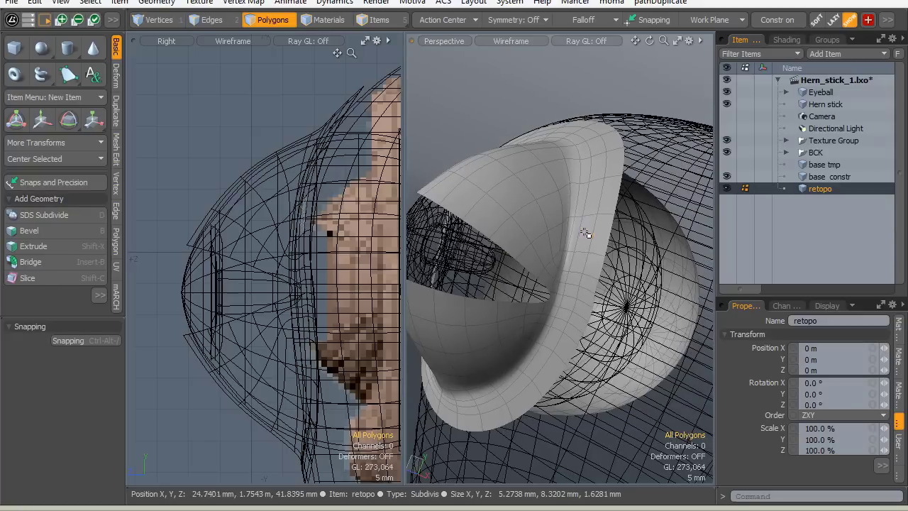
Select the outermost polygon loop around the eyelids and grow the selection to cover the outer rim rings
left_click(583, 262, "shift")
key("l")
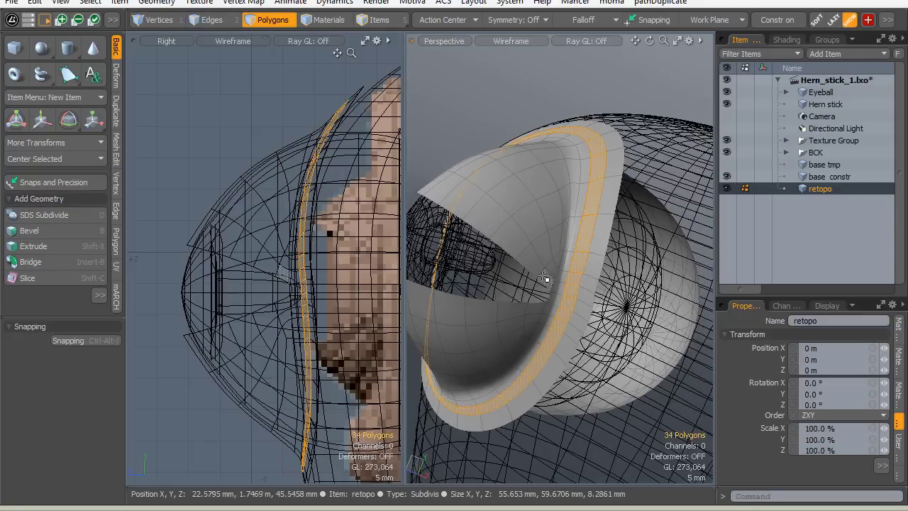
left_click(599, 245, "shift")
left_click(602, 238)
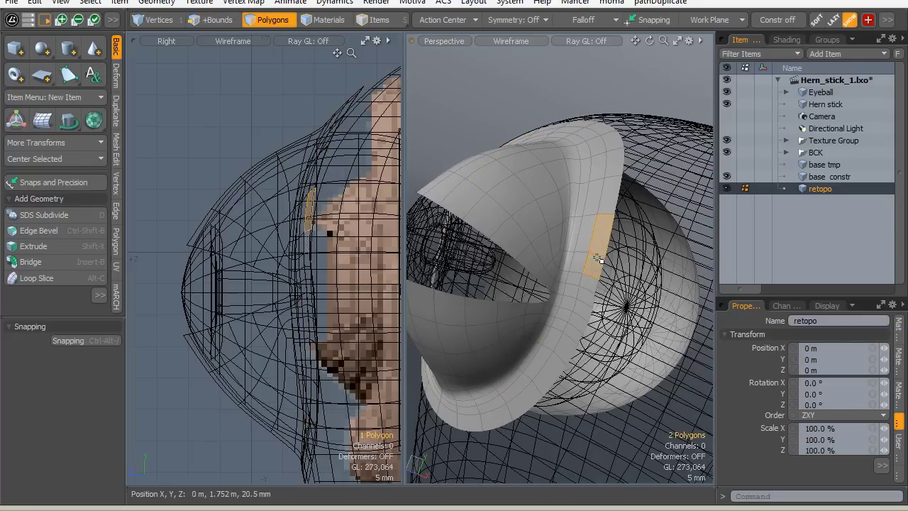
left_click(596, 260, "shift")
key("l")
key("shift+Up")
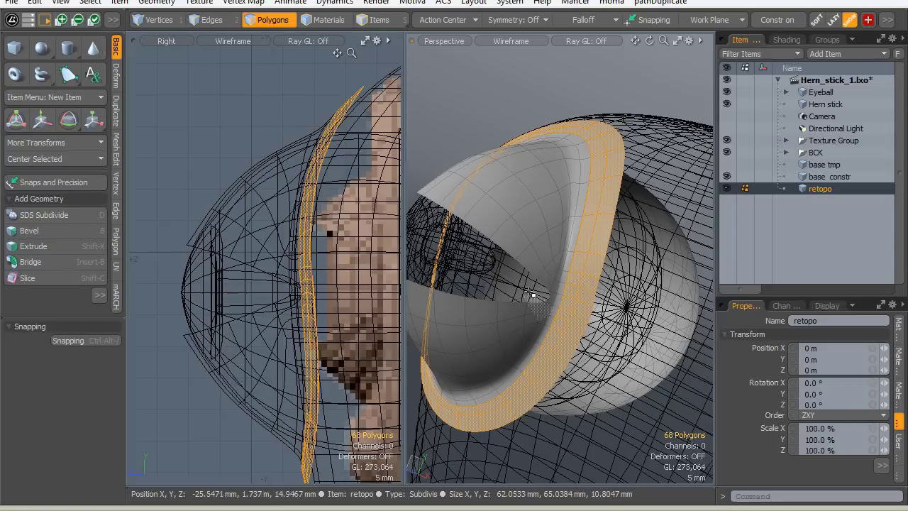
Set the constraint mode to Background and conform the selected rim rings to the head surface with a 200 um offset
key("w")
left_click(107, 354)
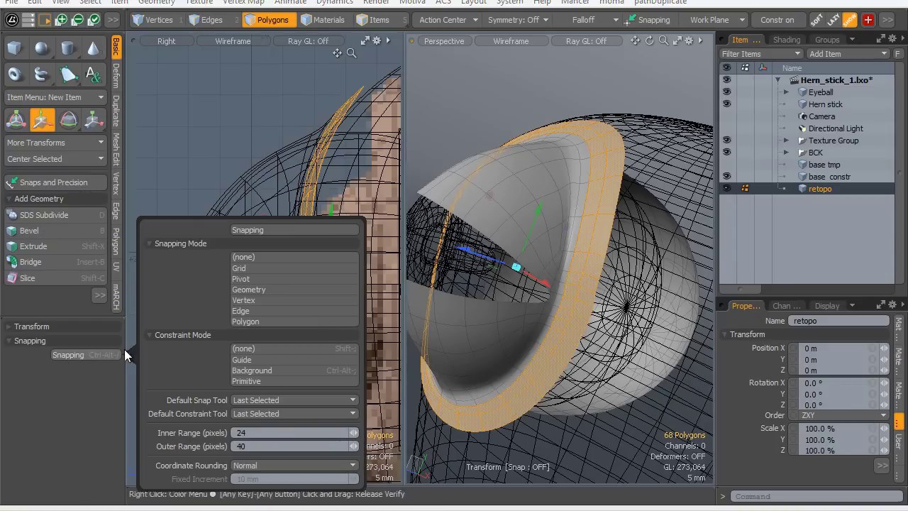
left_click(248, 369)
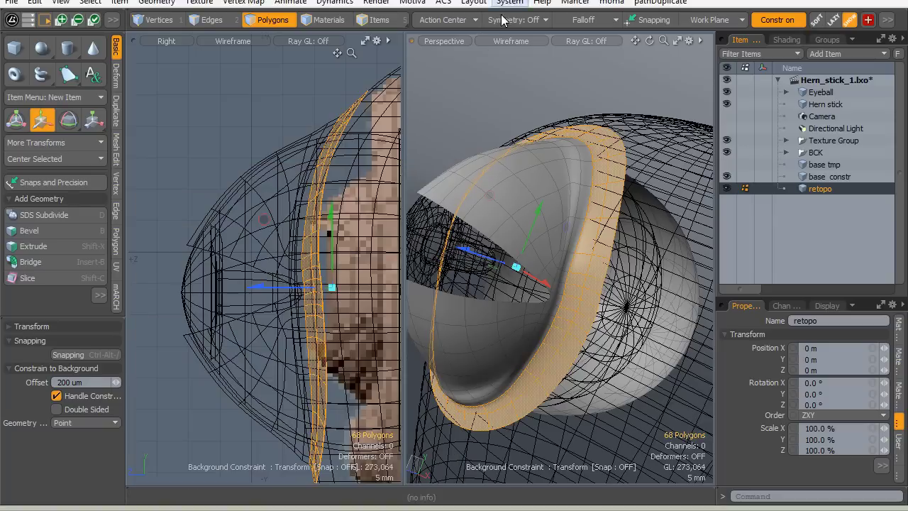
key("space")
left_click(496, 135)
left_click_drag(483, 209, 511, 243, "alt")
Turn off subdivision smoothing on the retopo mesh, switch to polygon selection and hide the base_constr mesh
key("Tab")
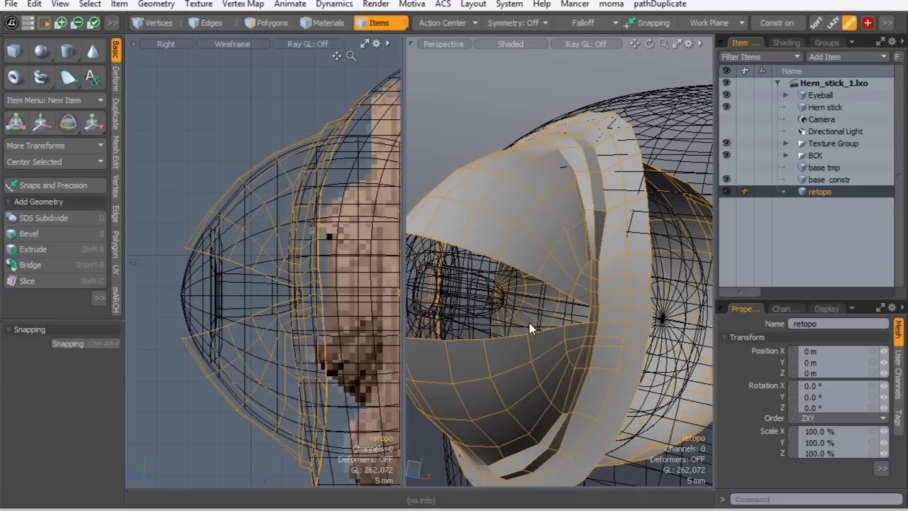
left_click_drag(563, 192, 568, 277, "alt")
left_click_drag(331, 226, 317, 213, "alt+shift")
left_click_drag(523, 290, 495, 266, "alt")
left_click_drag(495, 266, 534, 298, "alt")
left_click_drag(533, 298, 593, 293, "alt+shift")
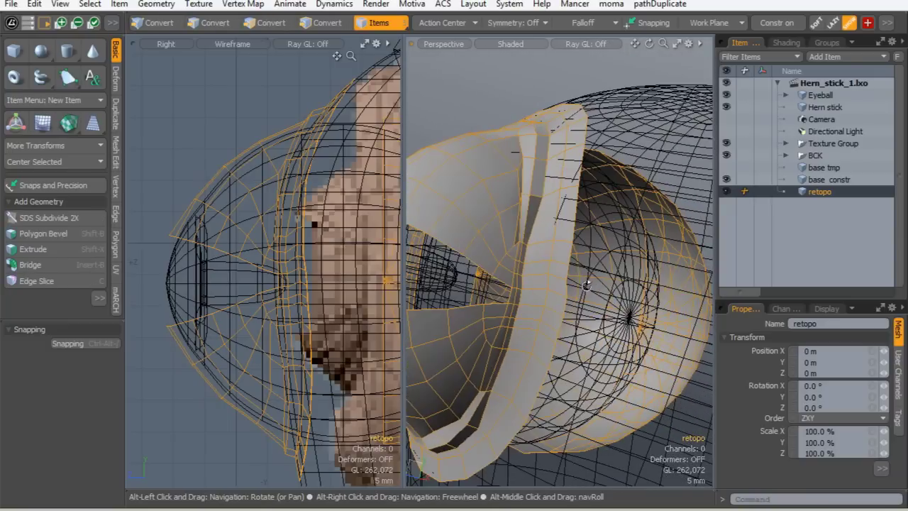
left_click(265, 24)
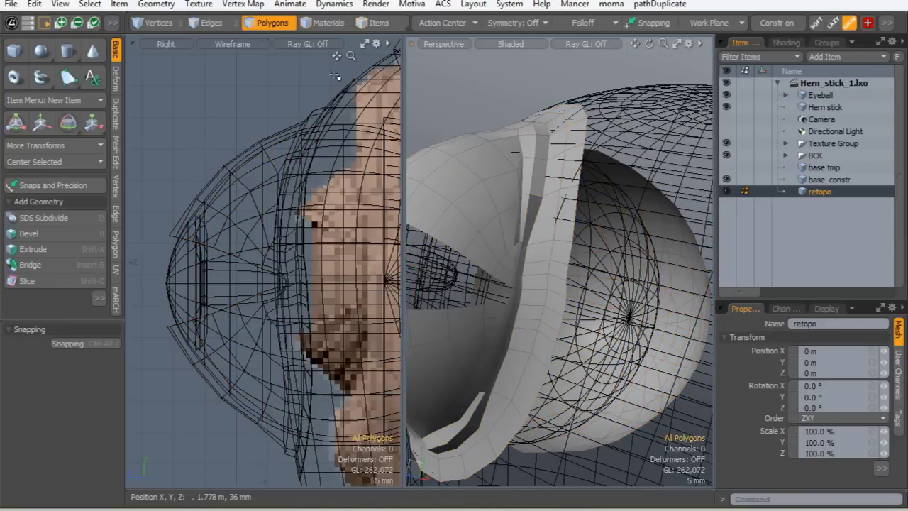
left_click(726, 180)
left_click_drag(645, 305, 555, 303, "alt")
Select the front polygons of both eyelids and grow the selection back to the rim, leaving the outermost rings unselected
double_click(466, 212)
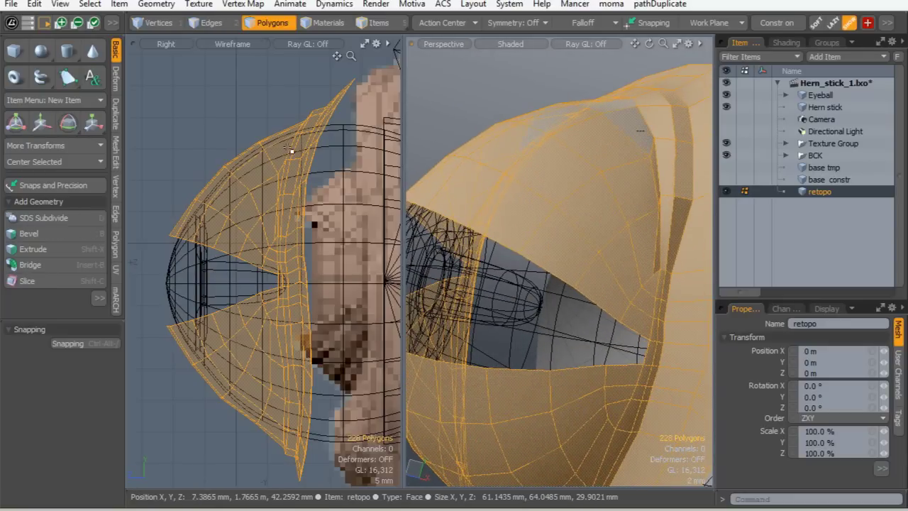
left_click(651, 355)
left_click_drag(458, 211, 438, 211, "ctrl+alt")
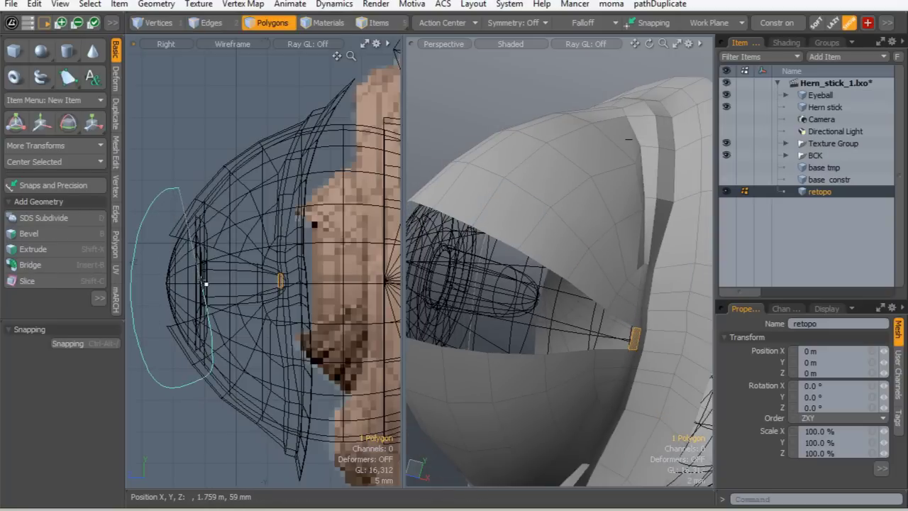
right_click_drag(215, 203, 197, 187)
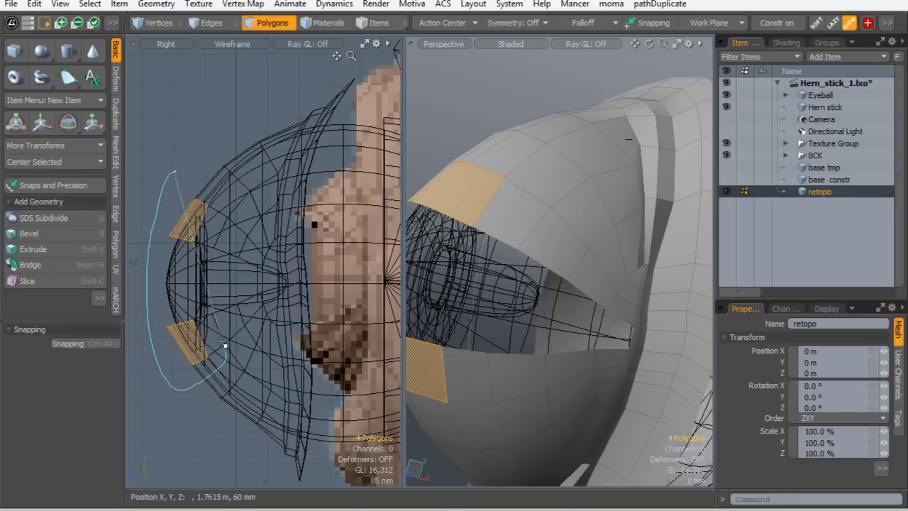
key("shift+Up")
key("shift+Up")
key("shift+Up")
key("shift+Up")
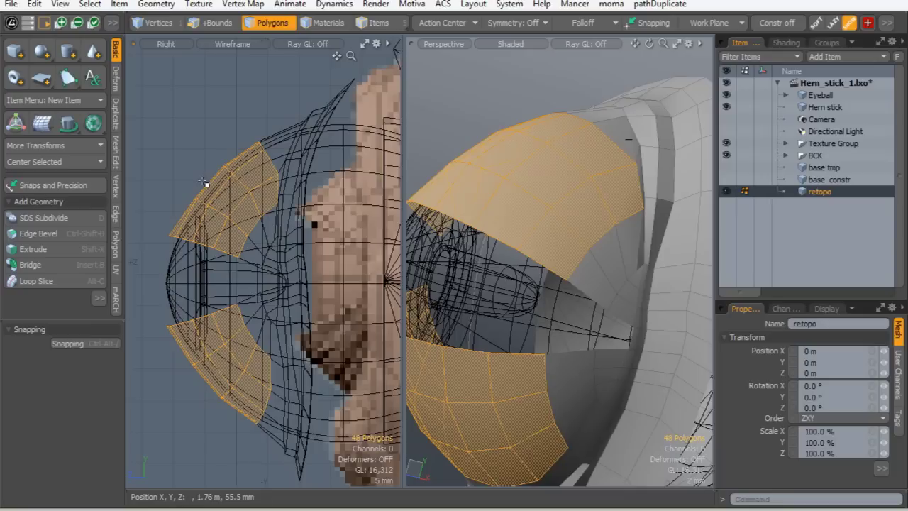
key("shift+Up")
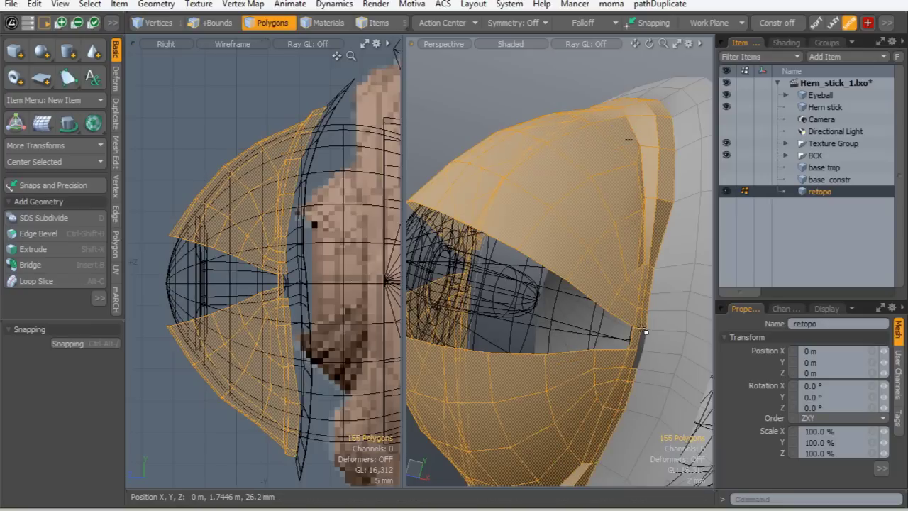
left_click_drag(546, 329, 522, 288, "alt")
mouse_move(521, 287)
left_mouse_down("alt")
mouse_move(560, 277)
mouse_move(532, 266)
mouse_move(477, 276)
mouse_move(467, 329)
left_mouse_up("alt")
left_click_drag(561, 270, 420, 256, "ctrl+alt")
left_click_drag(259, 221, 320, 224, "alt+shift")
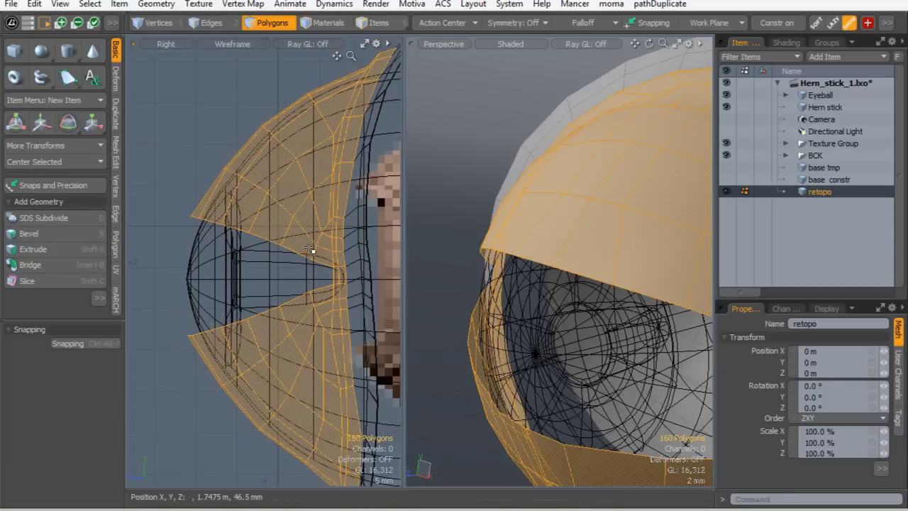
Scale the selected eyelid polygons down slightly into an inner shell and paste a copy of the originals in place
key("h")
key("ctrl+z")
key("Escape")
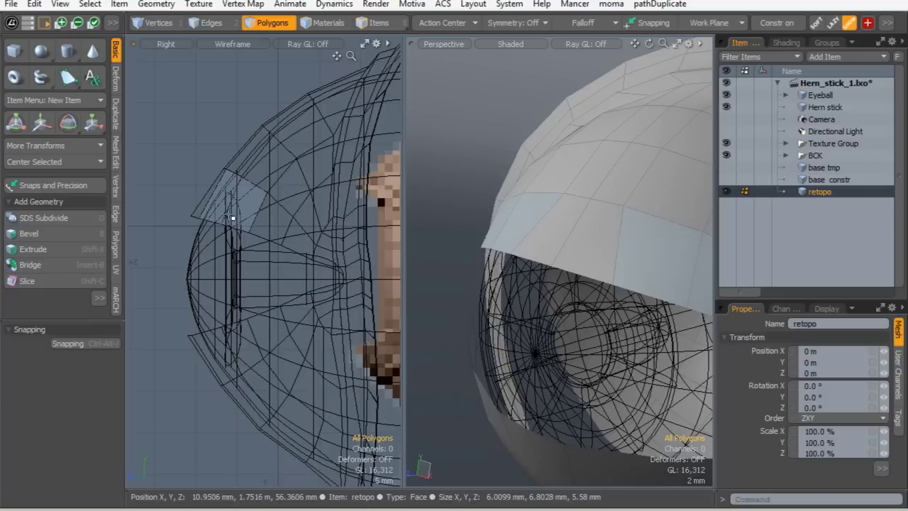
key("bracketright")
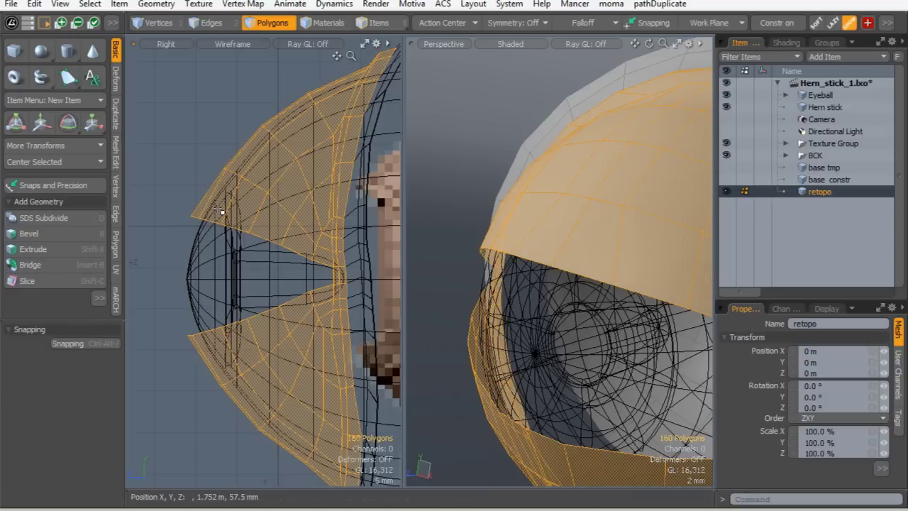
key("r")
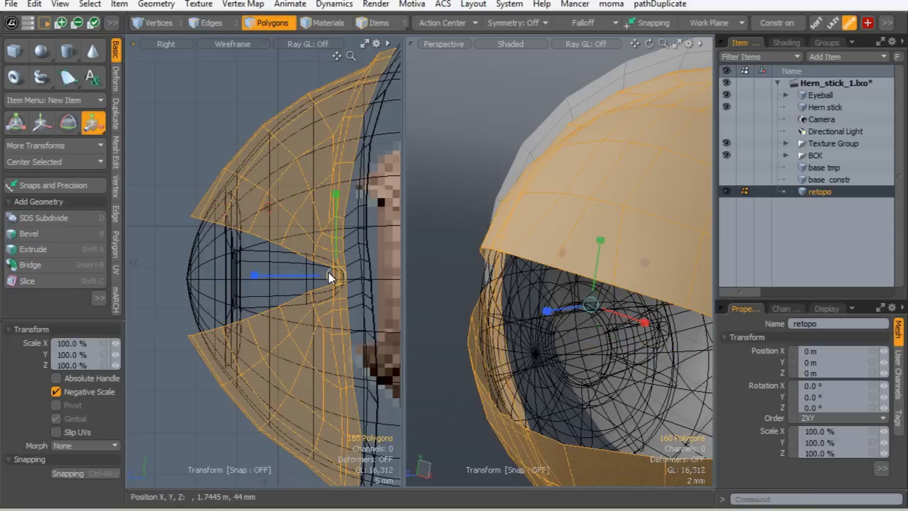
left_click_drag(329, 274, 321, 273)
key("ctrl+v")
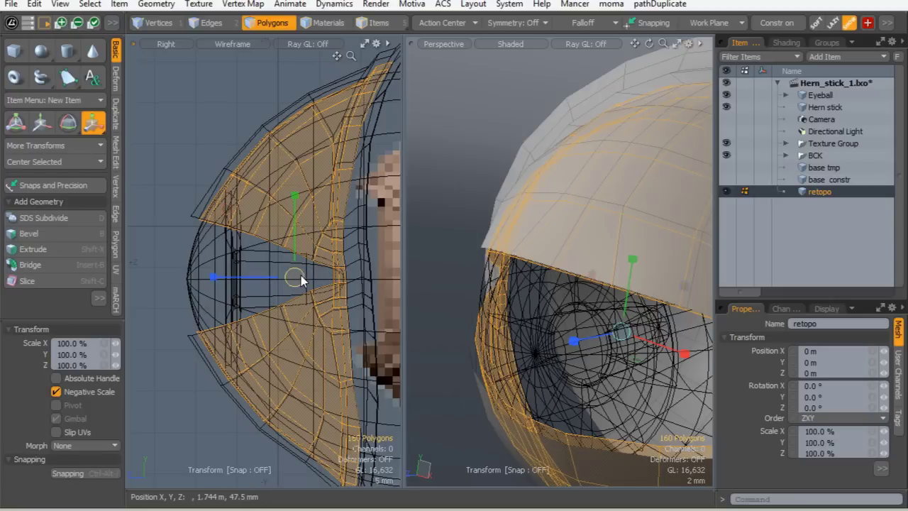
Scale the inner eyelid shell to 103% in X and Y and 102.5% in Z, and clear the selection
left_click_drag(335, 275, 336, 275)
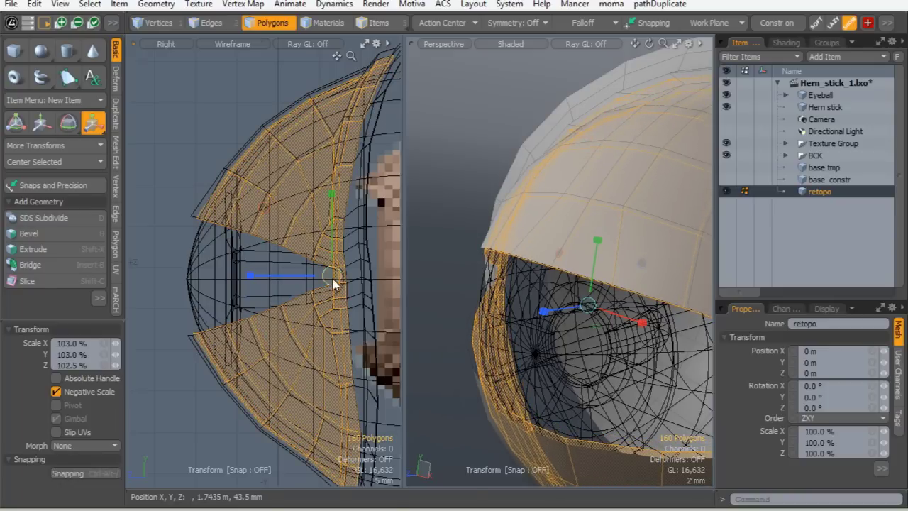
key("space")
left_click(457, 316)
Bridge the open rim edge loops of the outer and inner eyelid shells around the eye opening with one segment
left_click_drag(457, 316, 529, 246, "alt")
left_click(195, 24)
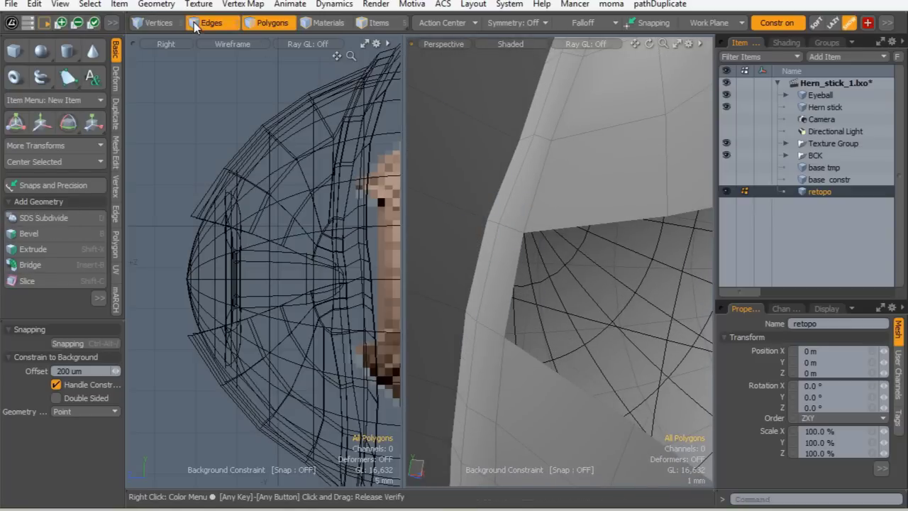
double_click(512, 291)
double_click(530, 305, "shift")
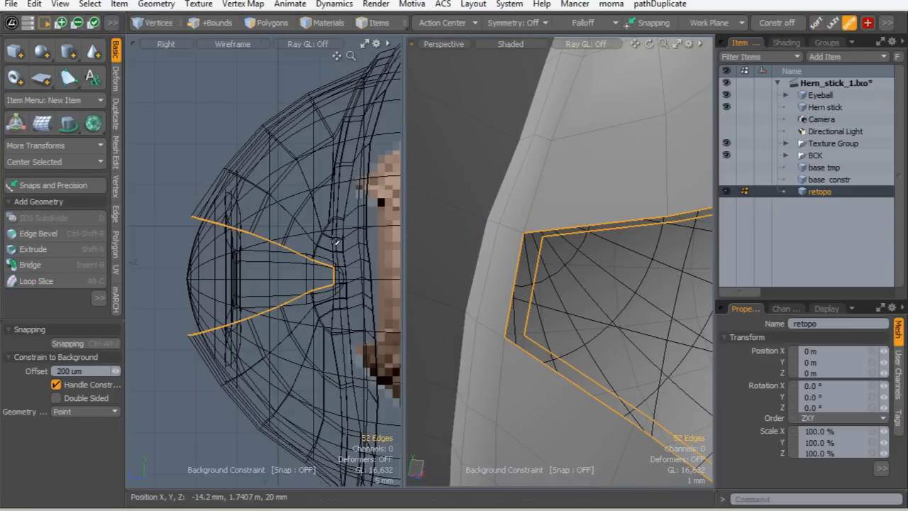
right_click(503, 275)
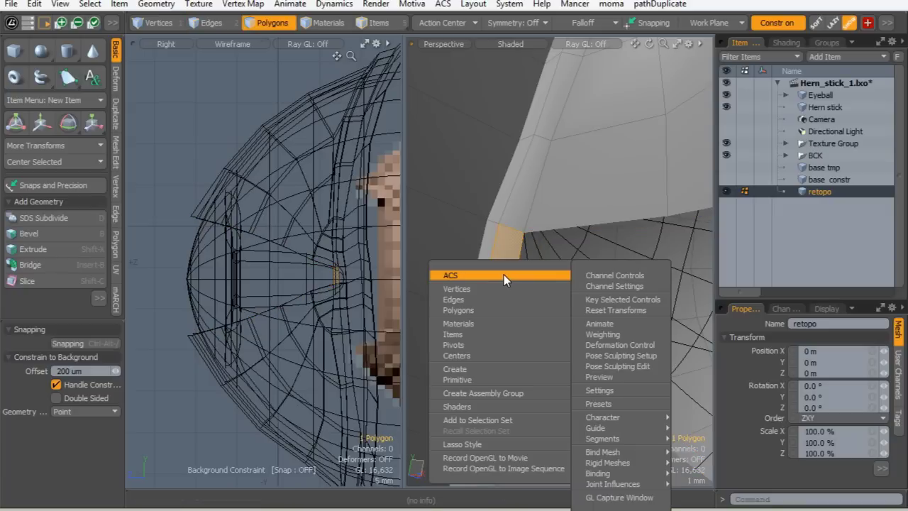
left_click(498, 8)
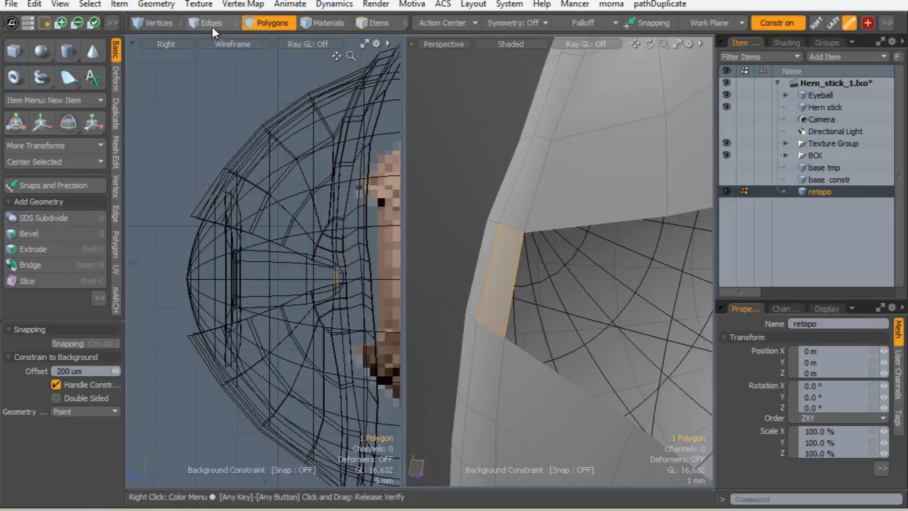
left_click(213, 26)
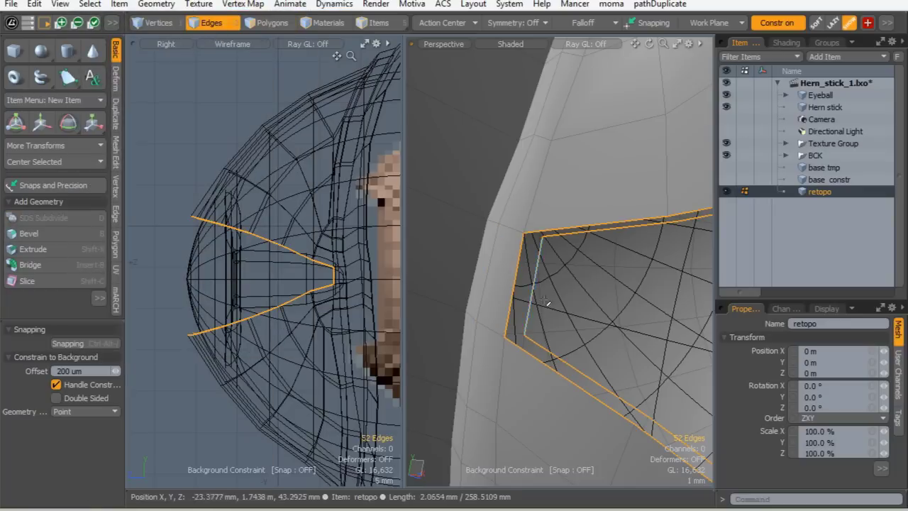
right_click(515, 291)
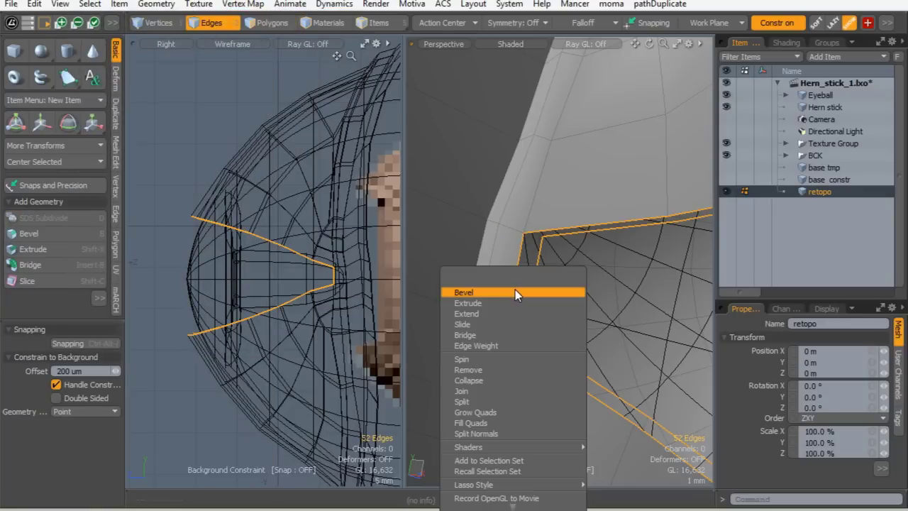
left_click(472, 334)
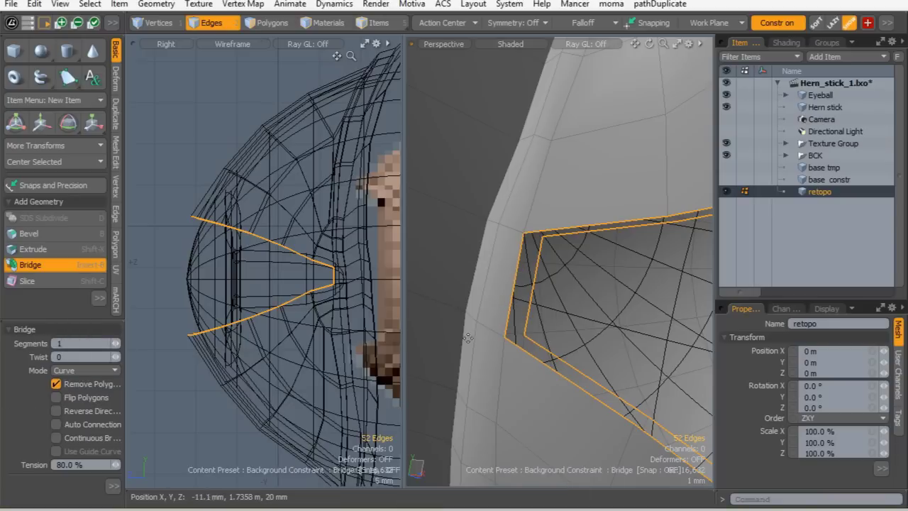
left_click(516, 315)
key("space")
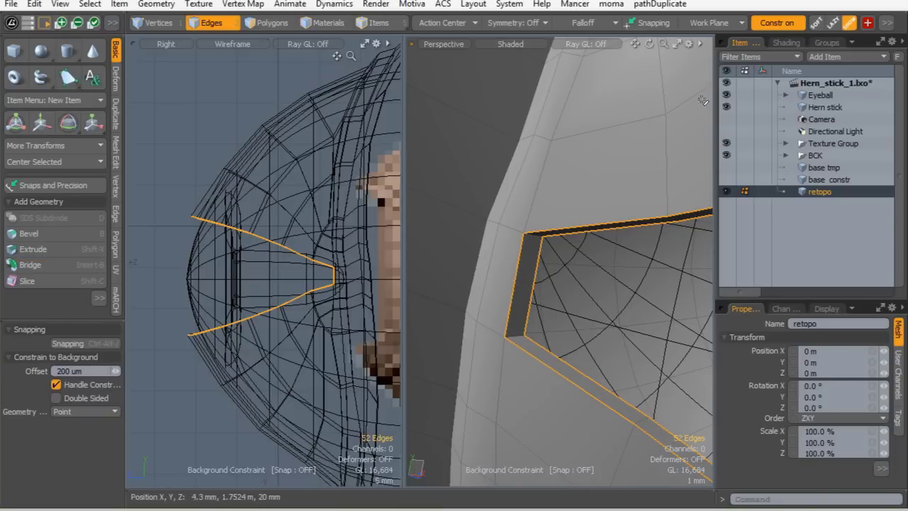
Turn off the background constraint and check the bridged lid corner with subdivision smoothing switched on and off again
left_click(72, 345)
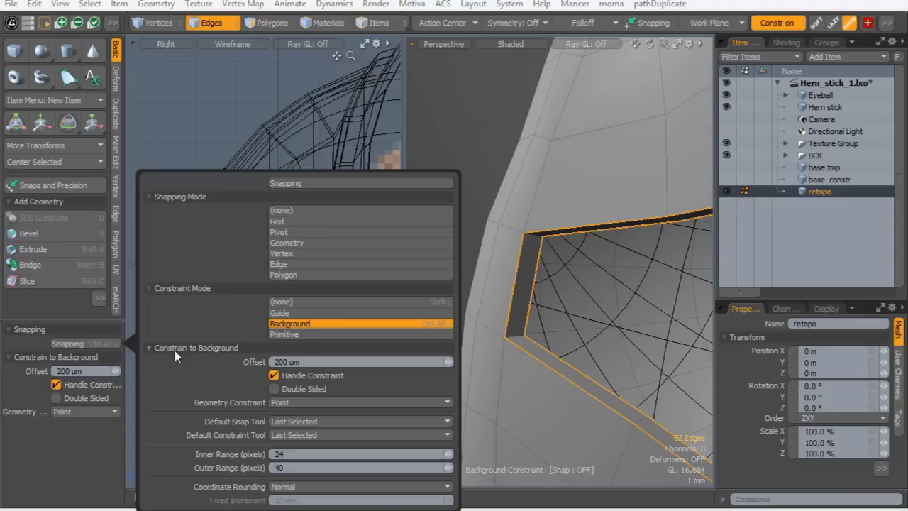
left_click(288, 303)
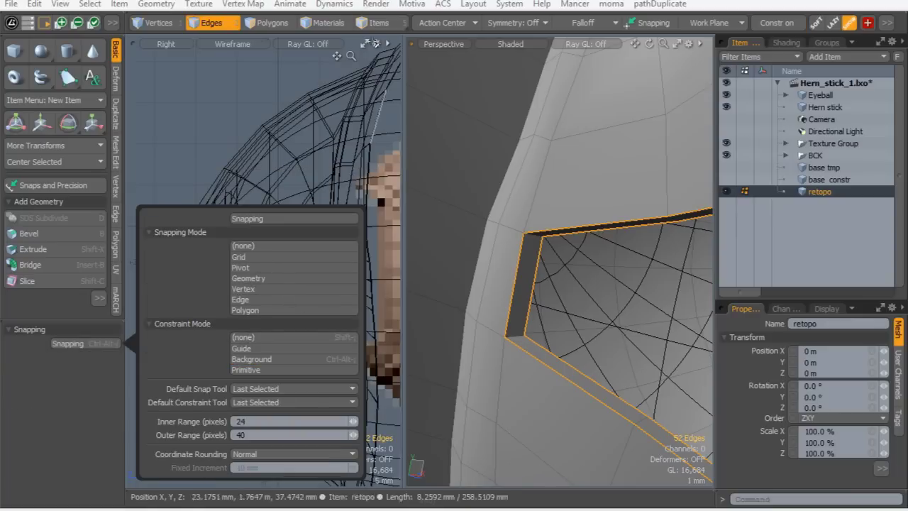
left_click_drag(529, 298, 471, 301, "ctrl+alt")
left_click_drag(471, 301, 466, 259, "alt+shift")
key("3")
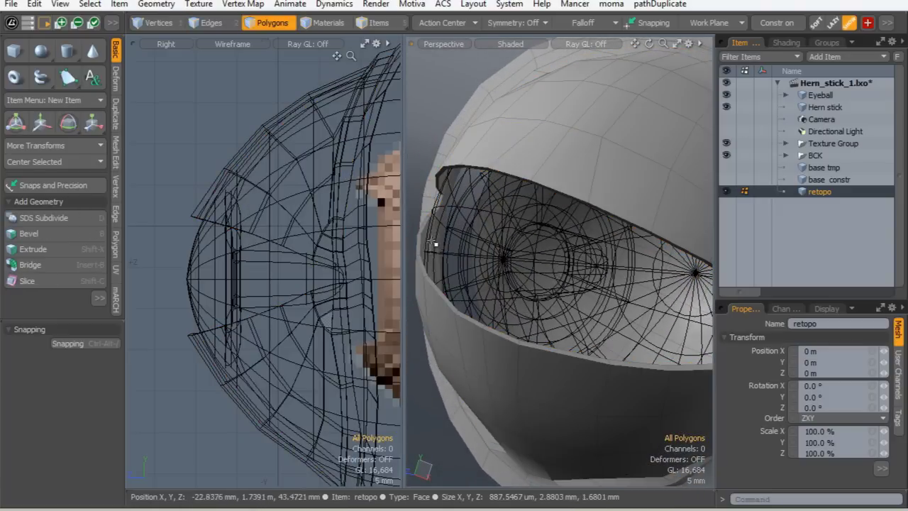
key("Tab")
left_click_drag(452, 233, 523, 209, "ctrl+alt")
left_click_drag(461, 249, 613, 214, "ctrl+alt")
left_click_drag(613, 215, 556, 248, "alt")
key("Tab")
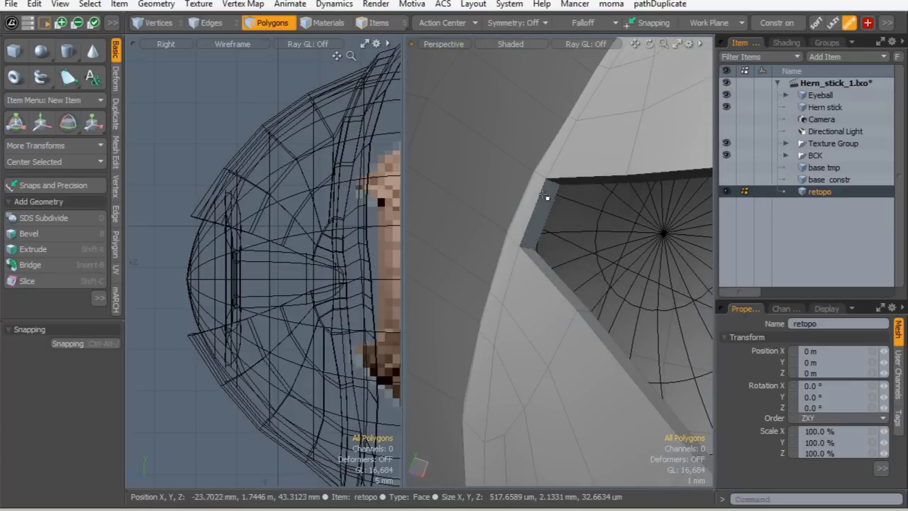
Select the full loop of bridging polygons around the eye opening and loop-slice it with a single cut along its length
left_click_drag(527, 186, 489, 185, "ctrl+alt")
left_click_drag(489, 185, 596, 195, "alt")
left_click_drag(596, 195, 521, 222, "ctrl+alt")
left_click_drag(522, 221, 479, 235, "alt+shift")
left_click_drag(557, 251, 593, 248, "alt")
left_click_drag(593, 249, 652, 246, "ctrl+alt")
left_click(654, 247, "shift")
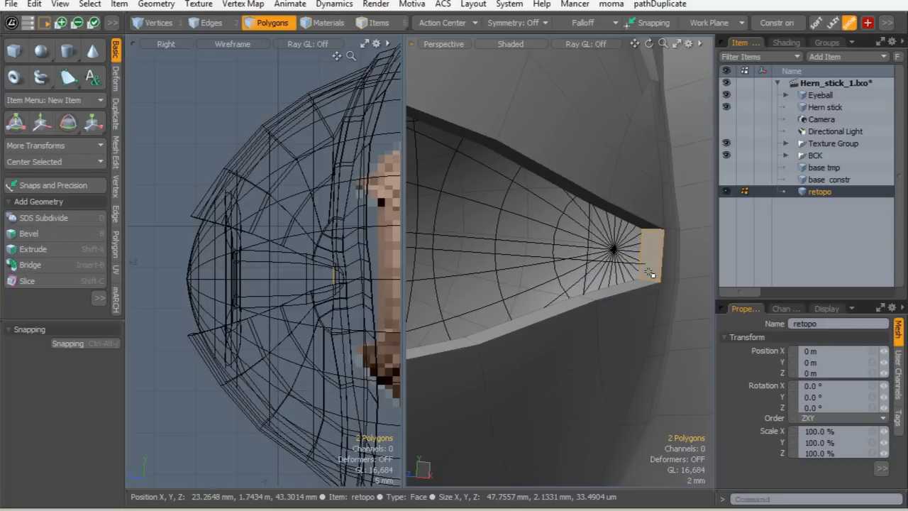
key("l")
left_click(671, 261)
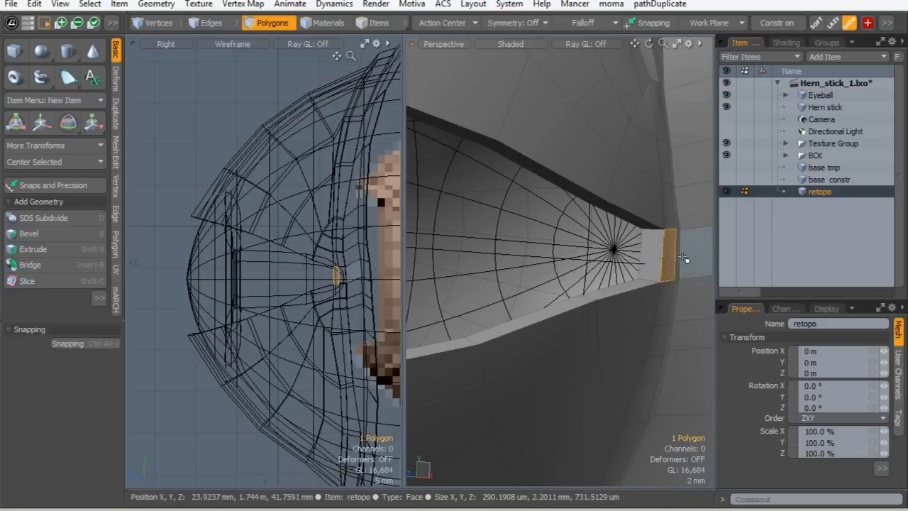
left_click(640, 223, "shift")
key("l")
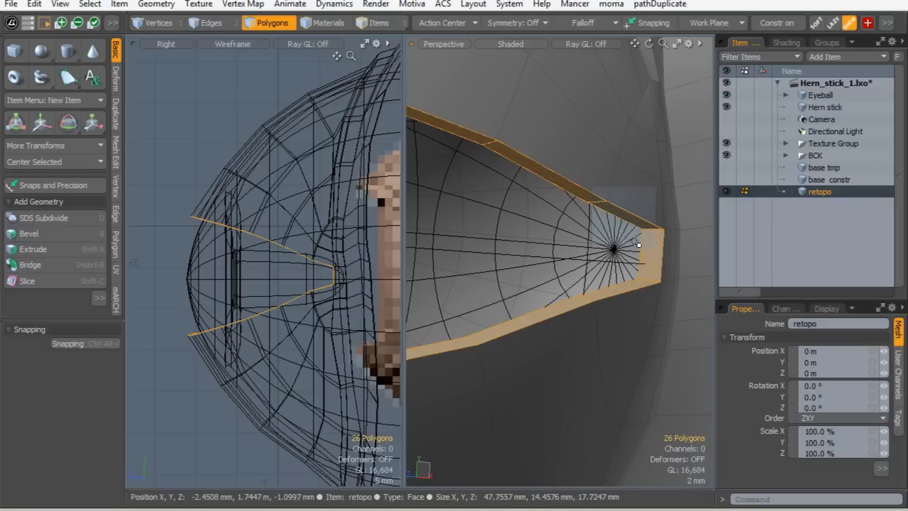
key("alt+c")
left_click(650, 257)
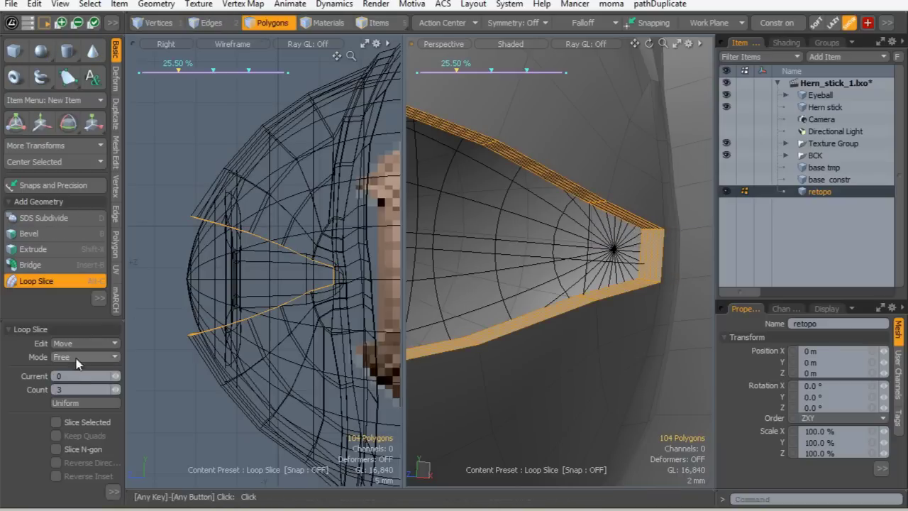
key("space")
Clear the polygon selection and compare the sliced eyelid rim with subdivision smoothing on and off
left_click(526, 286)
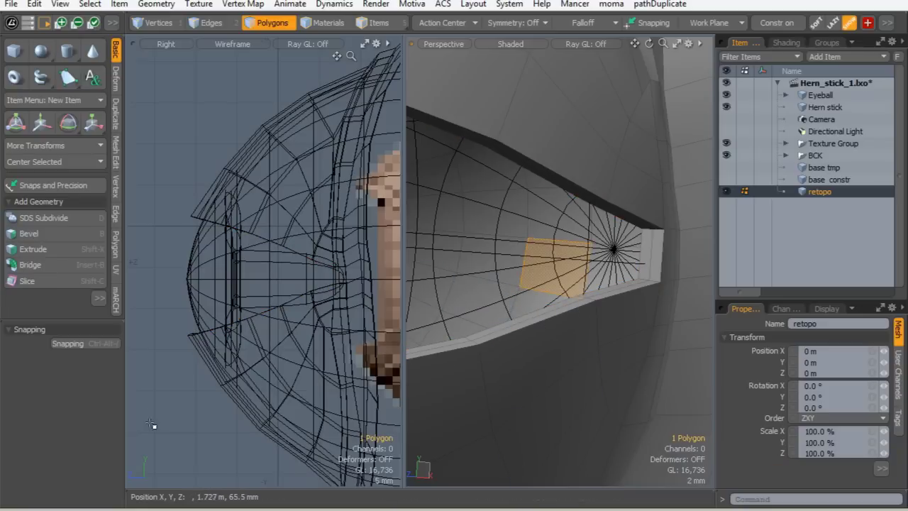
left_click(150, 423)
key("Tab")
key("Tab")
key("Tab")
key("Tab")
Select the horizontal polygon rows at both eye corners, narrow them by scaling down in Y, and clear the selection
left_click(689, 257)
left_click(677, 263, "shift")
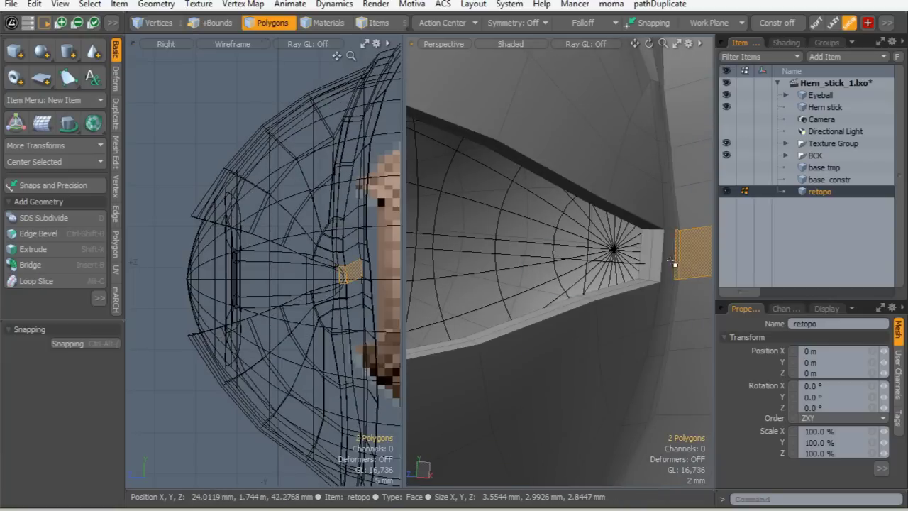
key("l")
left_click_drag(582, 274, 399, 216, "ctrl+alt")
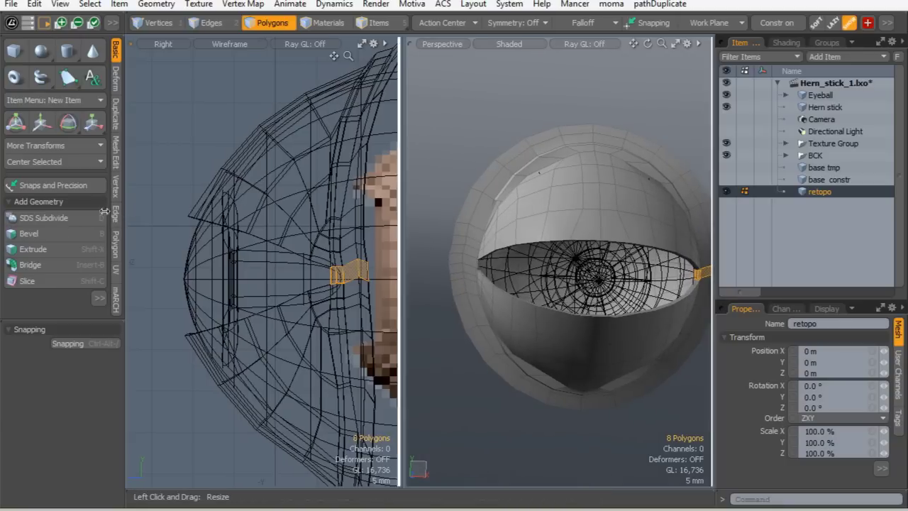
left_click(124, 217)
left_click_drag(488, 259, 544, 260, "alt")
left_click_drag(465, 247, 528, 244, "ctrl+alt")
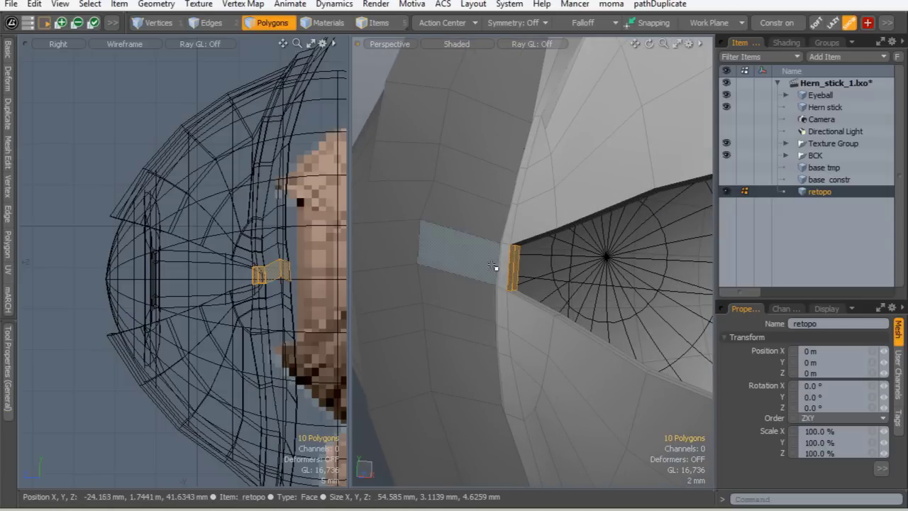
key("l")
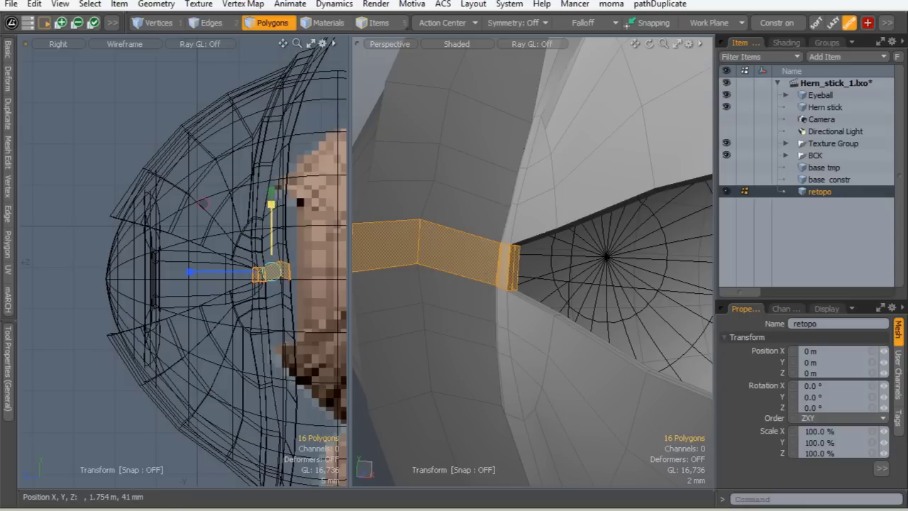
left_click_drag(271, 216, 271, 226)
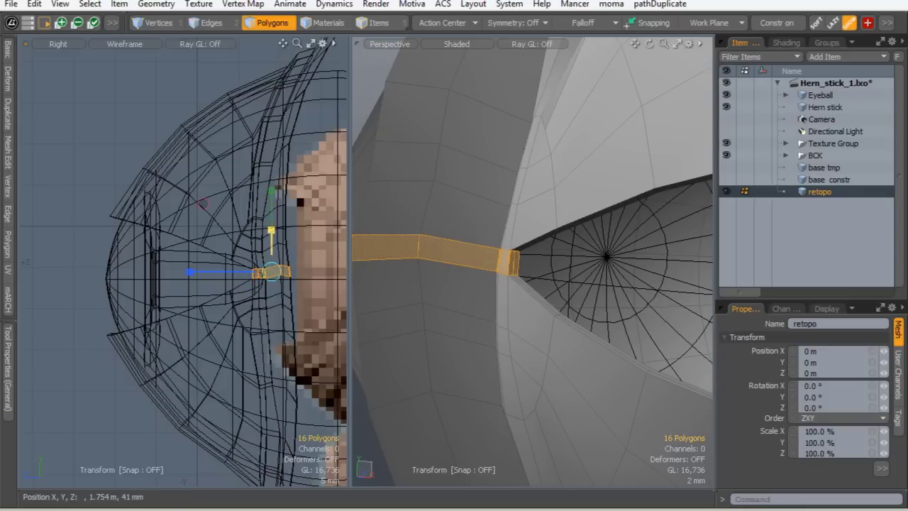
key("space")
left_click(142, 157)
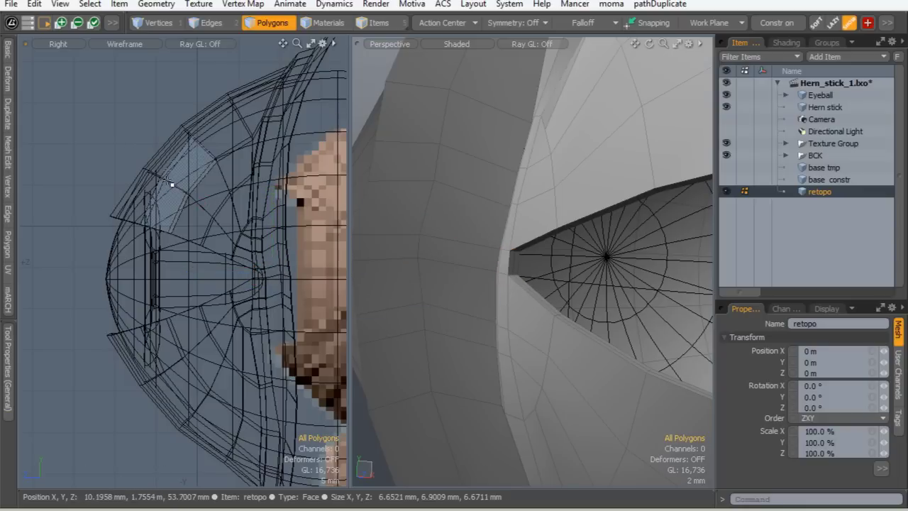
Turn on subdivision smoothing and inspect the narrowed eye corner from the front and from behind the eyelid shell
key("Tab")
left_click_drag(543, 241, 483, 243, "ctrl+alt")
left_click_drag(525, 243, 518, 245, "alt")
left_click_drag(507, 245, 536, 251, "alt")
left_click_drag(535, 251, 397, 244, "ctrl+alt")
left_click_drag(424, 229, 490, 206, "ctrl+alt")
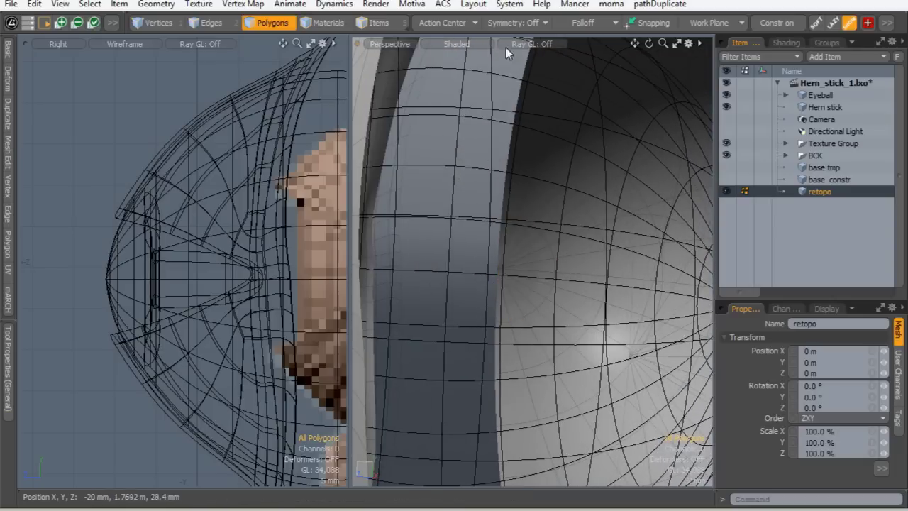
With X symmetry on, delete the fanned edges and leftover polygons at the eyelid shell's back rim, and turn off smoothing
left_click_drag(514, 238, 524, 296)
left_click(466, 203)
left_click(200, 29)
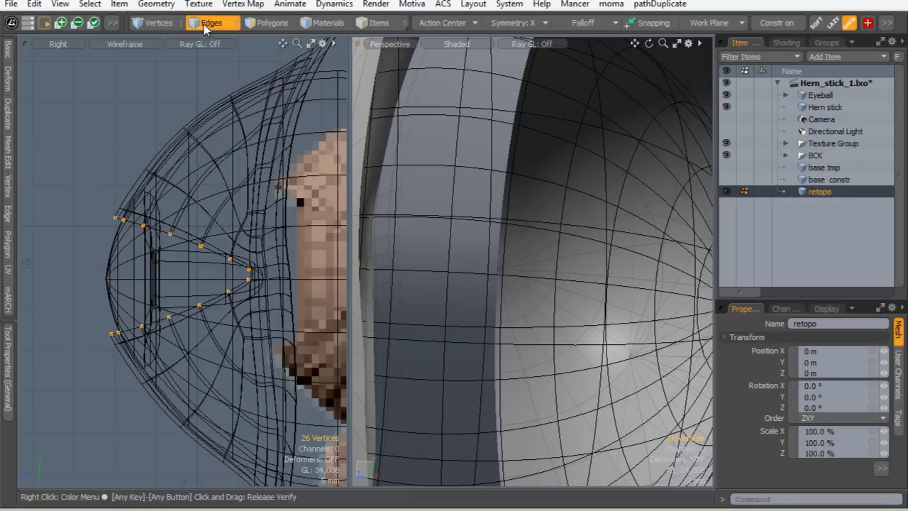
left_click_drag(513, 234, 533, 256)
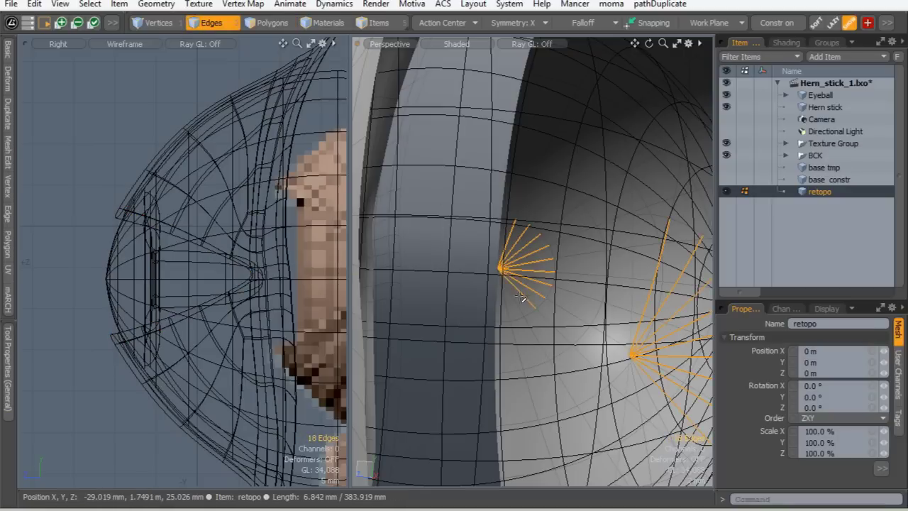
key("Delete")
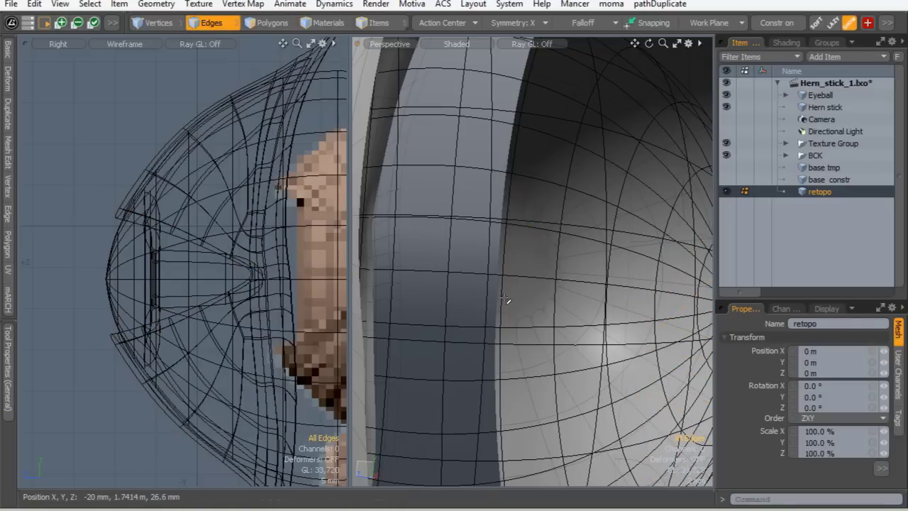
left_click(272, 23)
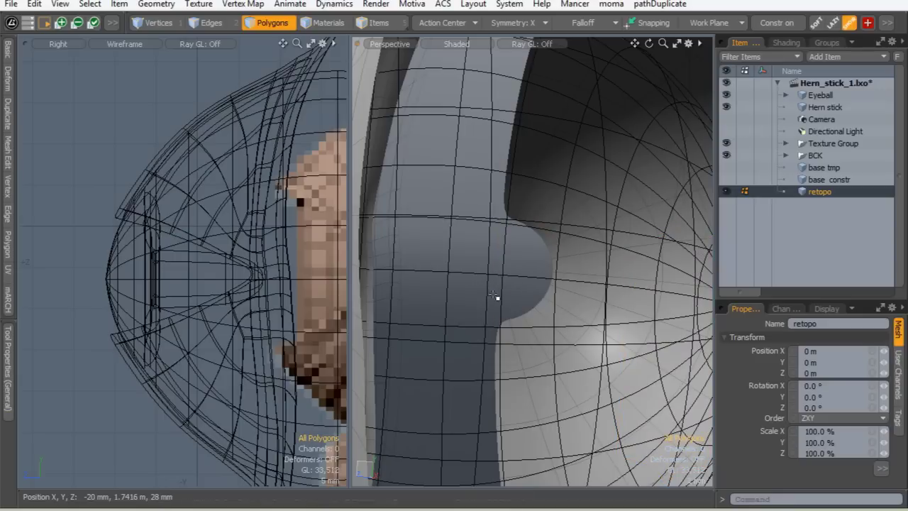
key("Tab")
Select the short edges at the upper and lower ends of the gap in the eyelid shell's back rim
left_click(203, 26)
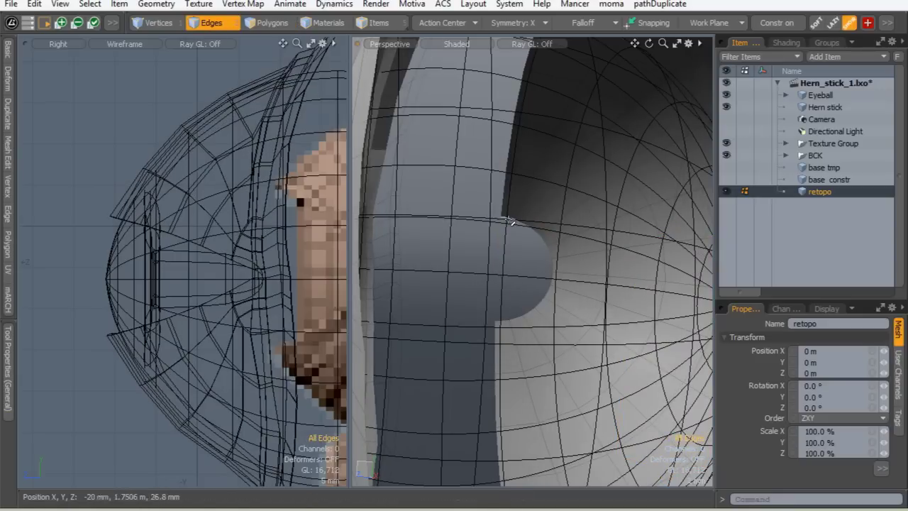
left_click(508, 218)
left_click(500, 321, "shift")
right_click(502, 232)
left_click(486, 2)
right_click(506, 218)
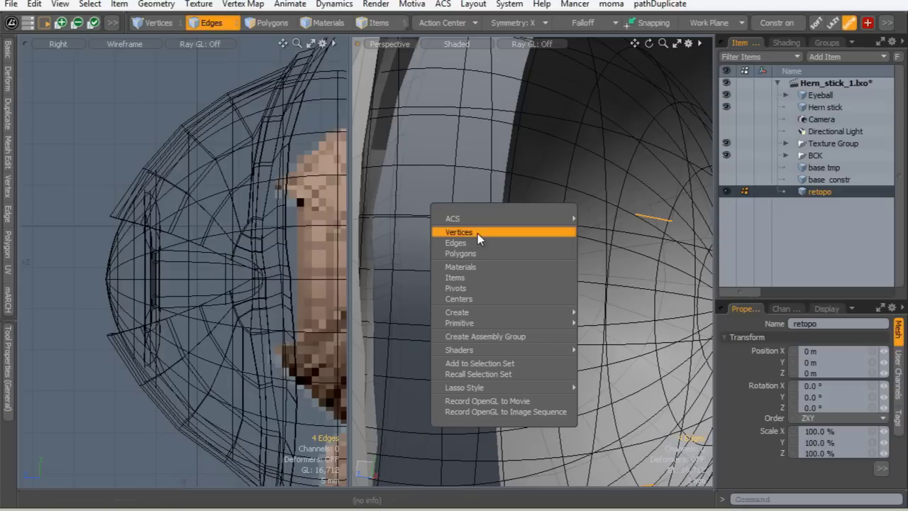
left_click(543, 4)
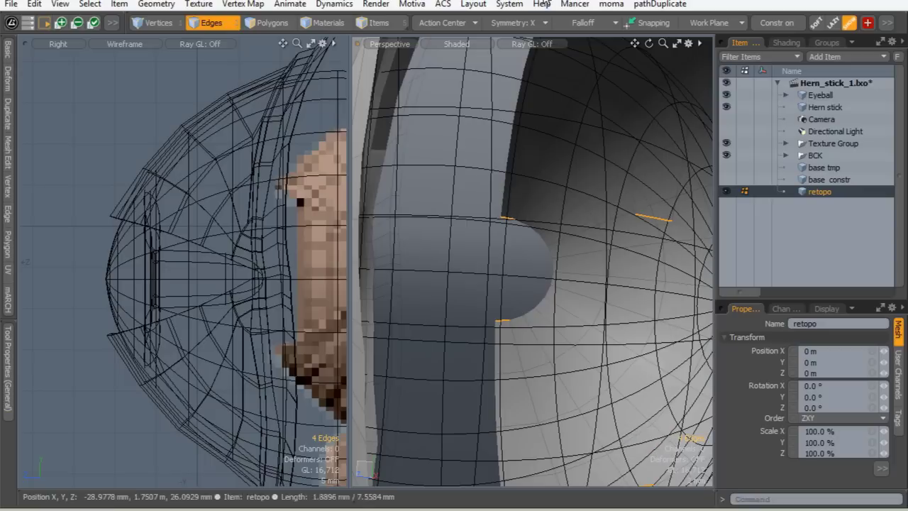
right_click(479, 222)
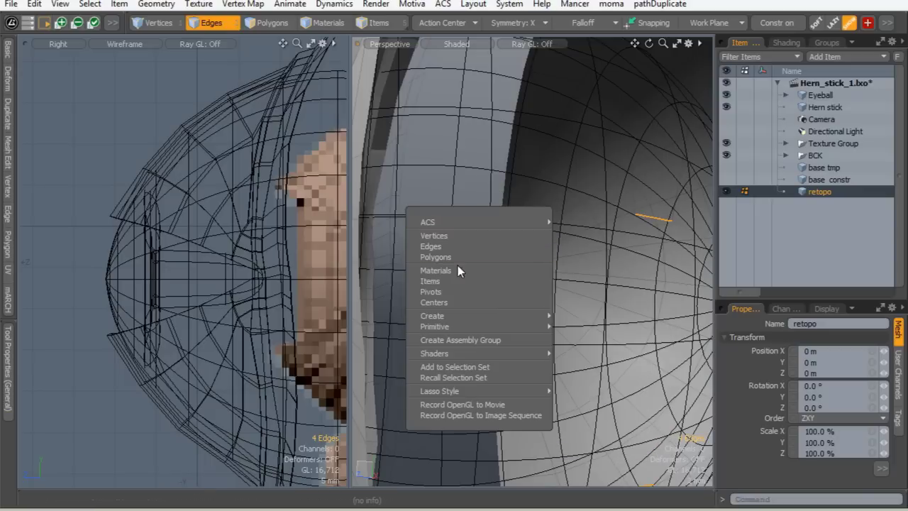
left_click(538, 4)
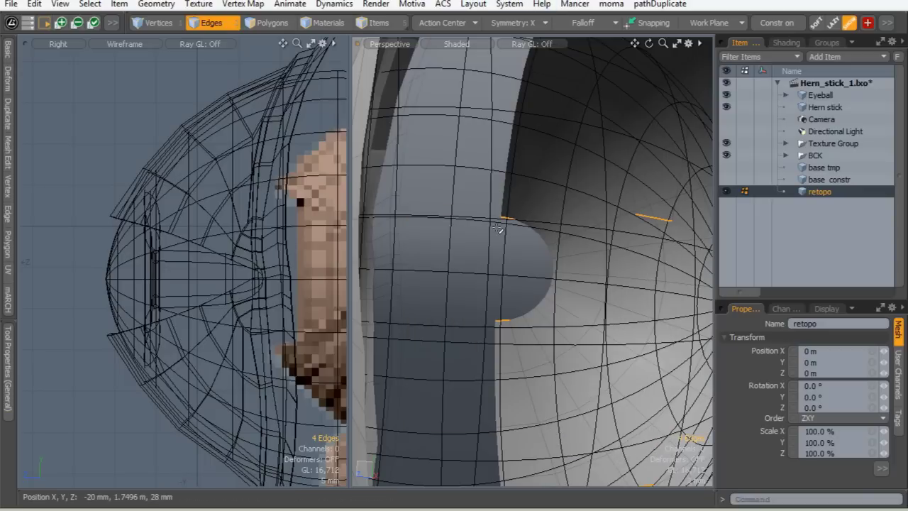
key("grave")
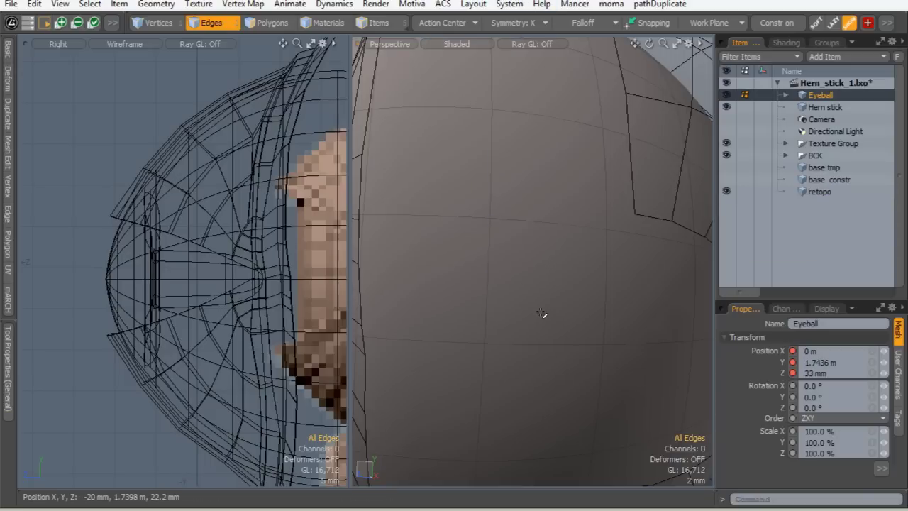
key("grave")
Bridge the selected upper and lower edges with a narrow polygon strip along the back rim
mouse_move(526, 267)
left_mouse_down("alt")
mouse_move(530, 274)
mouse_move(517, 280)
left_mouse_up("alt")
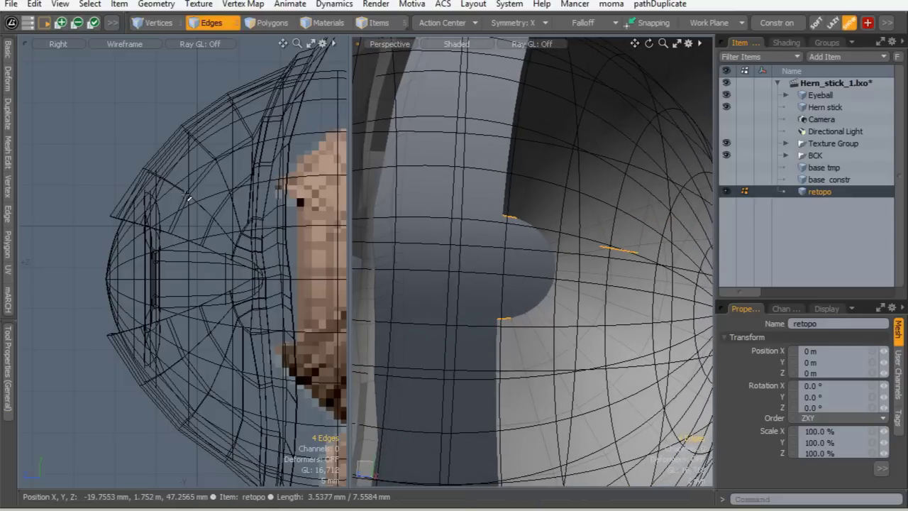
mouse_move(15, 111)
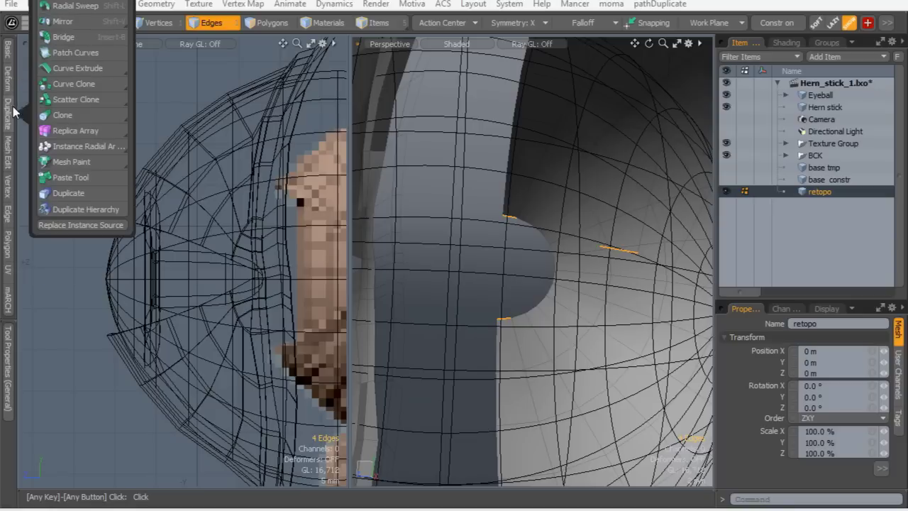
left_click(76, 35)
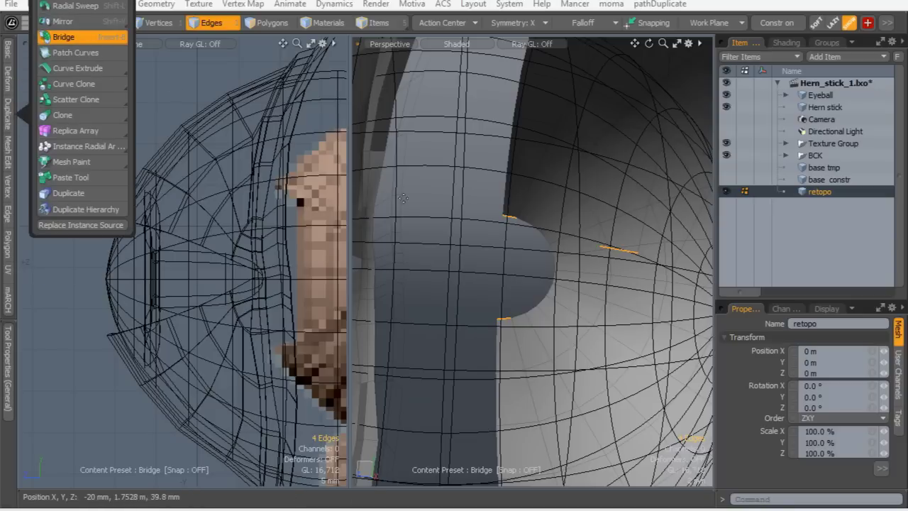
left_click(498, 261)
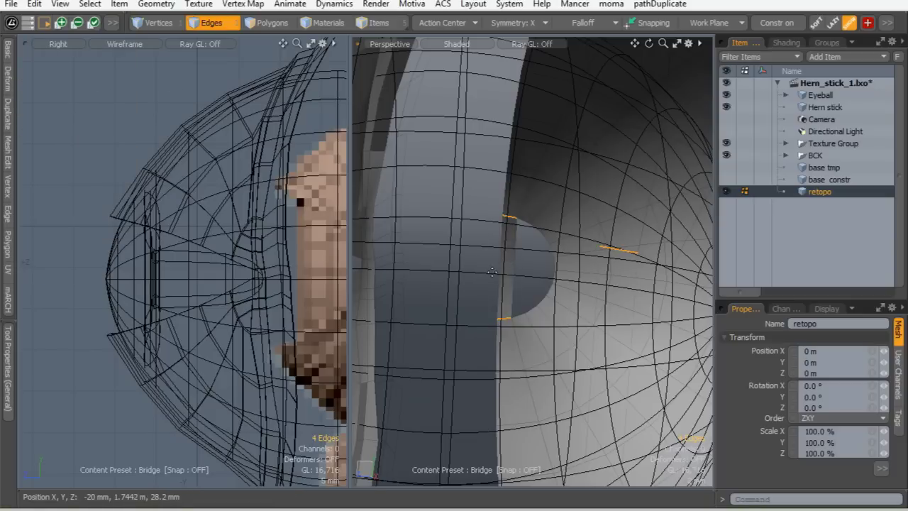
key("space")
left_click_drag(461, 264, 437, 253, "alt")
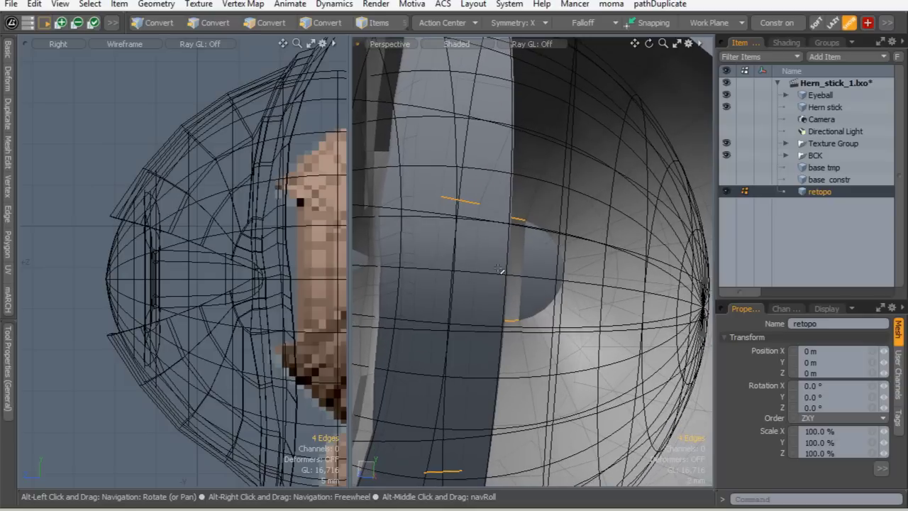
left_click(268, 23, "alt")
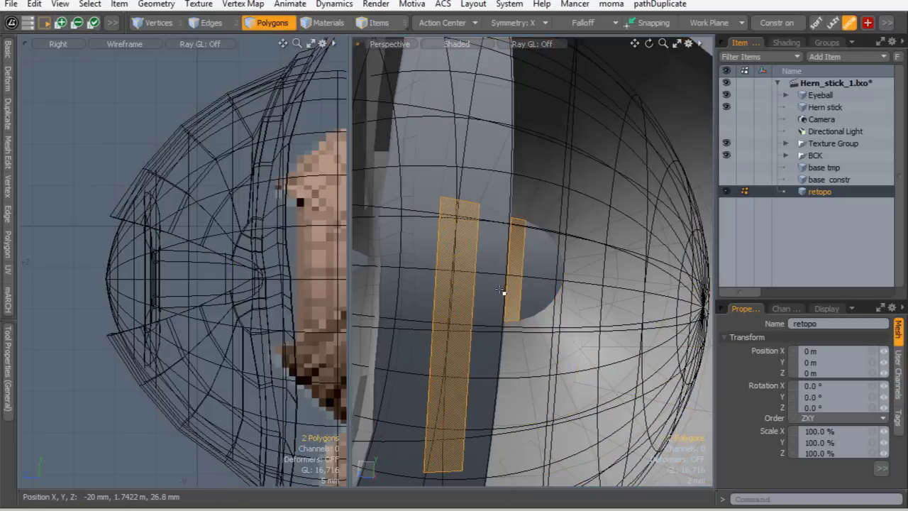
key("alt+c")
left_click(508, 271)
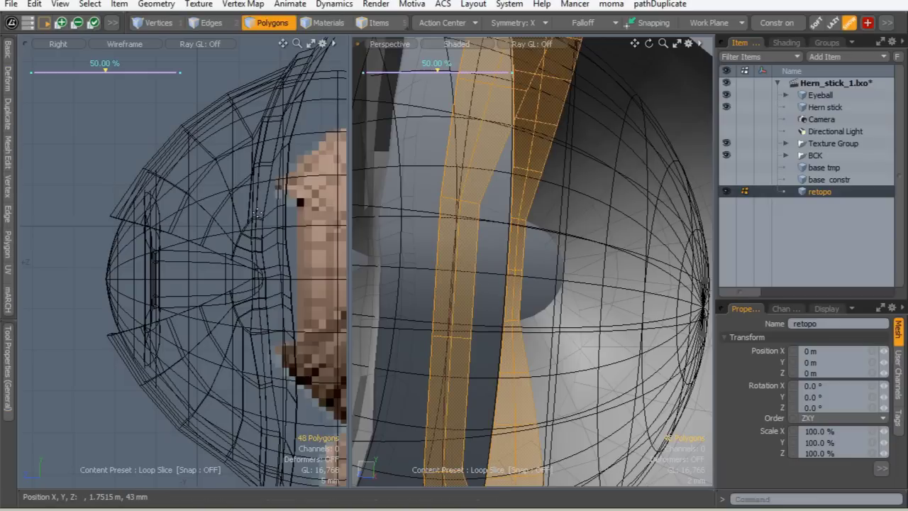
left_click(463, 289)
Cut a horizontal edge across the middle of the new rim strip with Edge Slice and clear the selection
key("c")
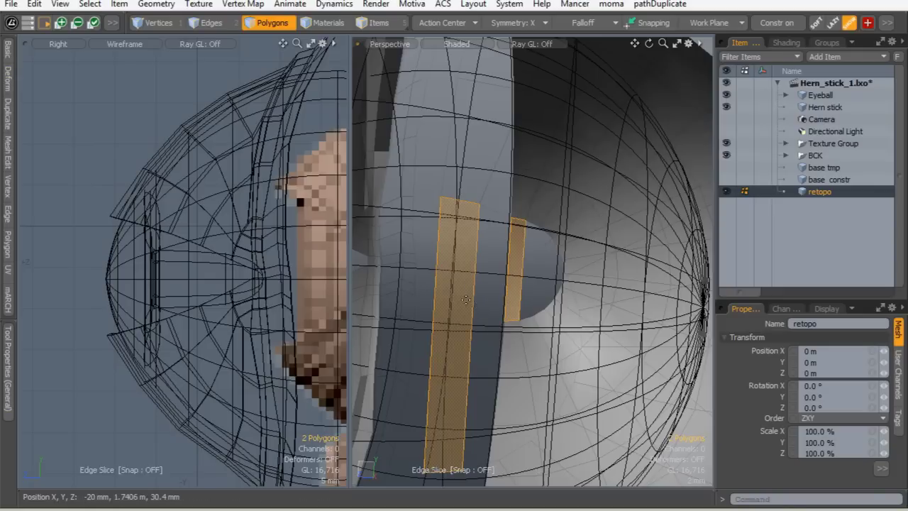
left_click_drag(522, 270, 521, 279)
left_click(510, 261)
key("Escape")
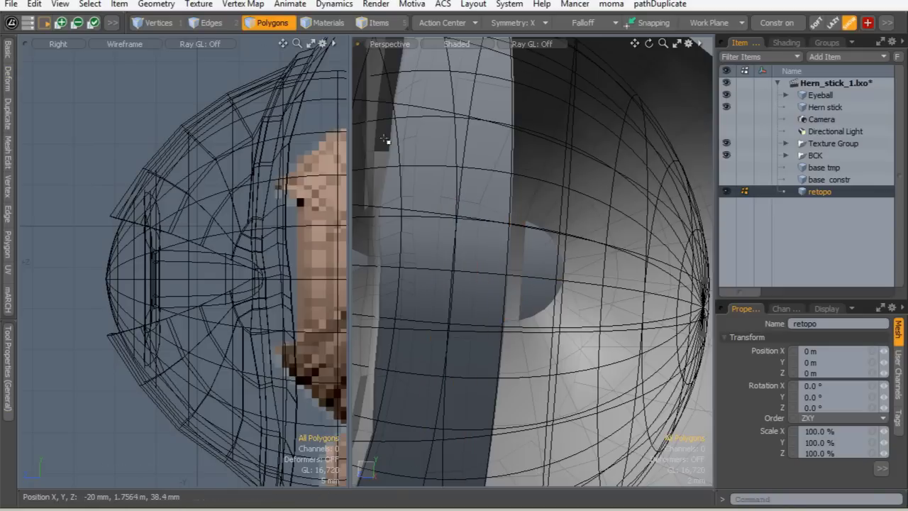
Bevel the rim strip's middle edge into two closely spaced edges and clear the edge selection
left_click(193, 24)
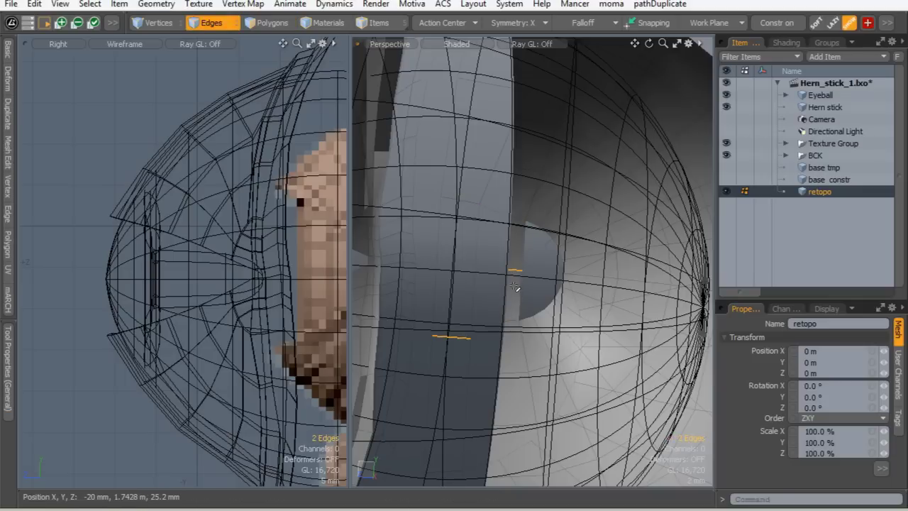
key("b")
left_click_drag(513, 270, 486, 267)
key("Escape")
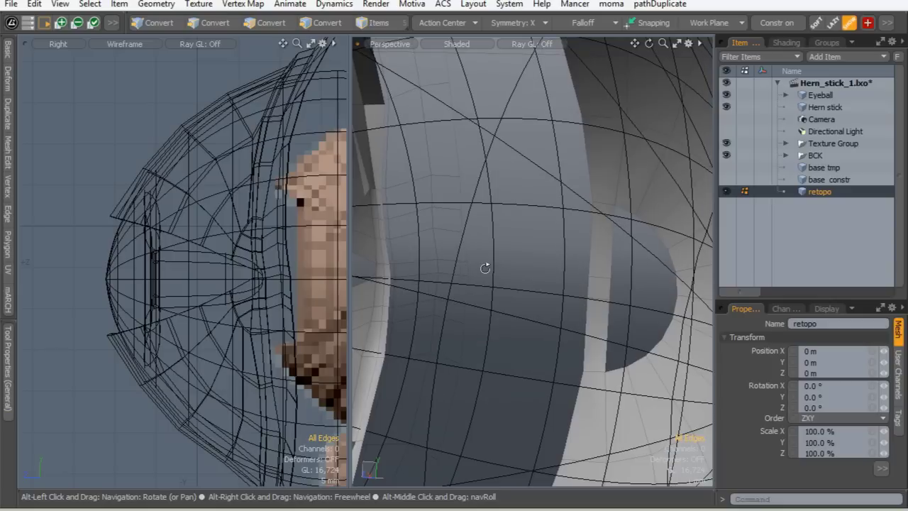
double_click(389, 237)
left_click_drag(571, 371, 526, 270, "alt")
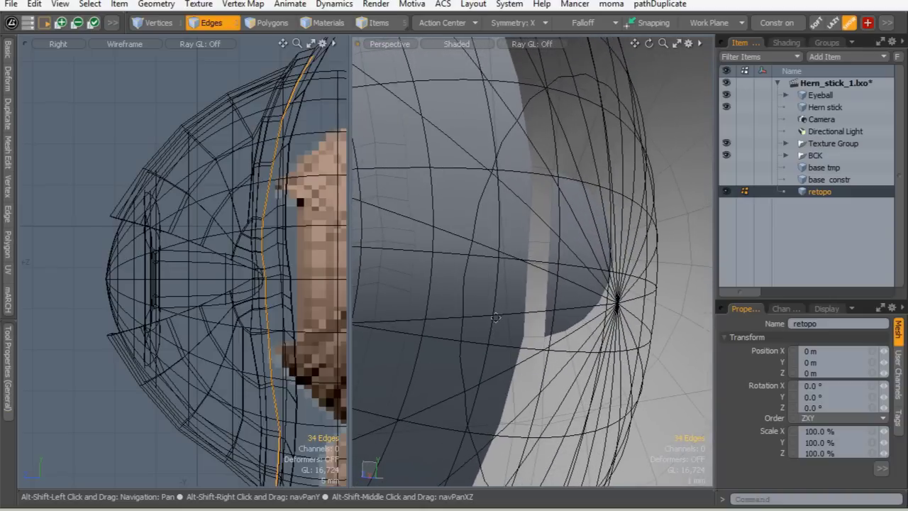
double_click(525, 264)
left_click_drag(516, 252, 574, 283, "alt")
Slice one more horizontal edge across the rim strip between the two beveled edges
key("3")
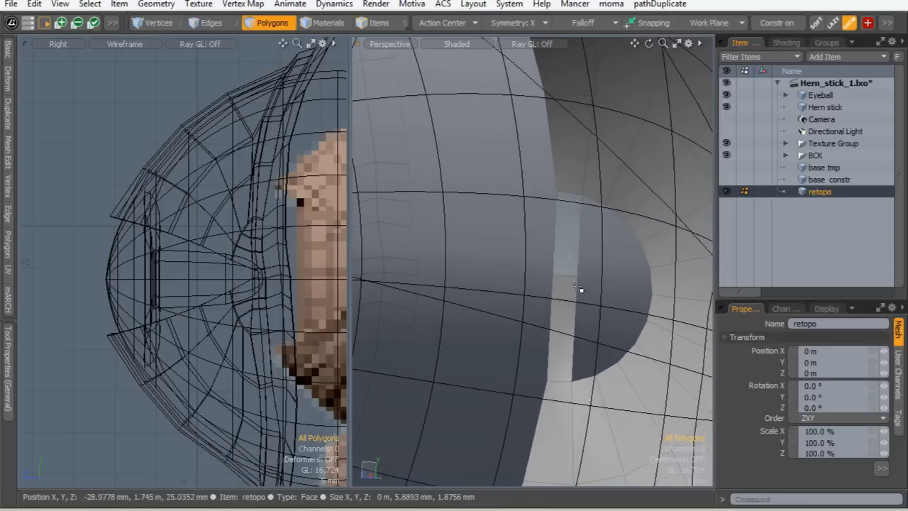
key("c")
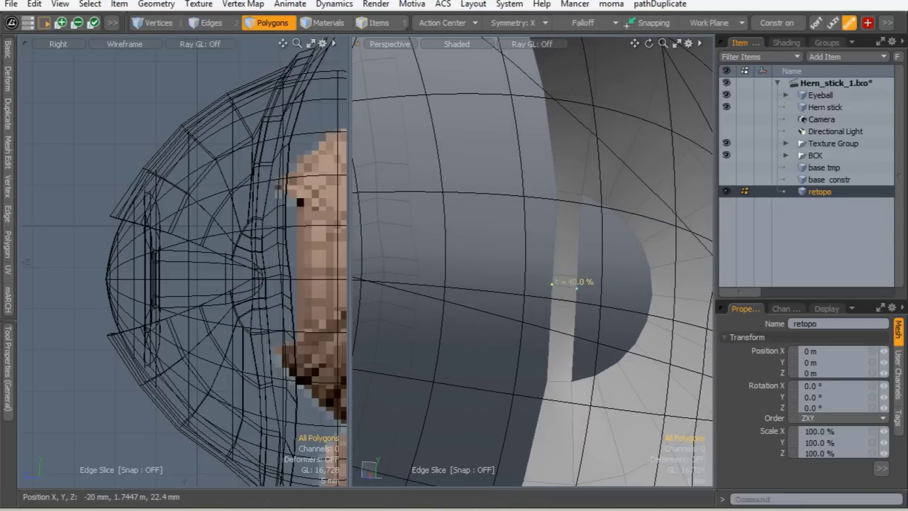
key("q")
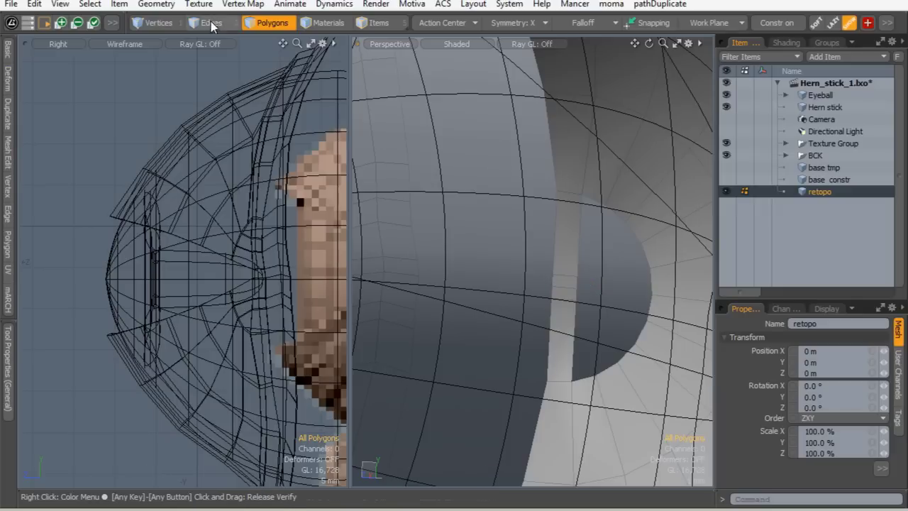
Bridge the two small middle edges of the rim strip to the two facing edges on the gap's curved border
left_click(222, 24)
left_click(570, 276)
left_click(567, 300, "shift")
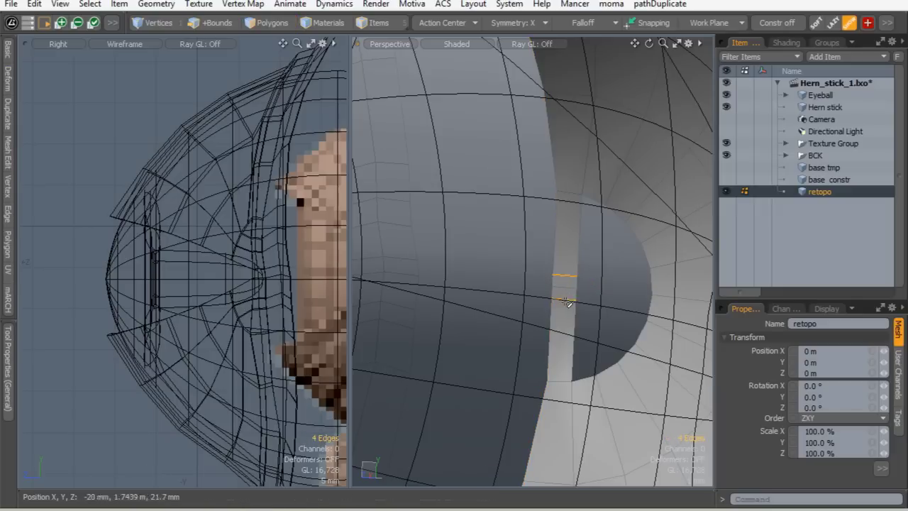
left_click(579, 284)
left_click(577, 294, "shift")
left_click(650, 285, "shift")
left_click(650, 301, "shift")
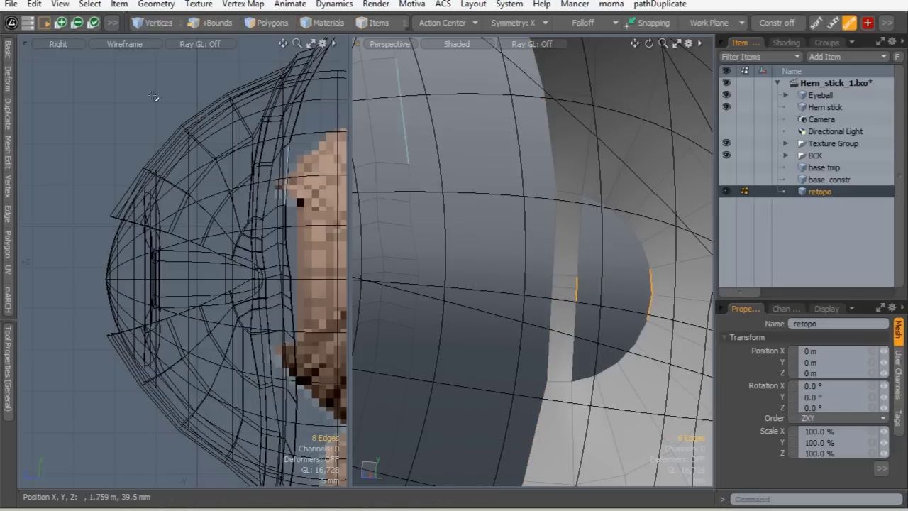
left_click(10, 123)
left_click(63, 36)
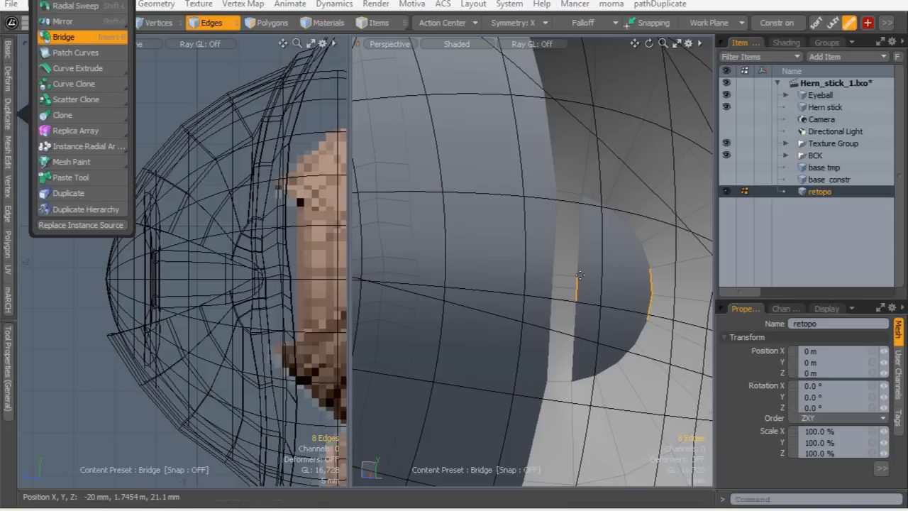
left_click(610, 281)
key("space")
left_click(520, 184)
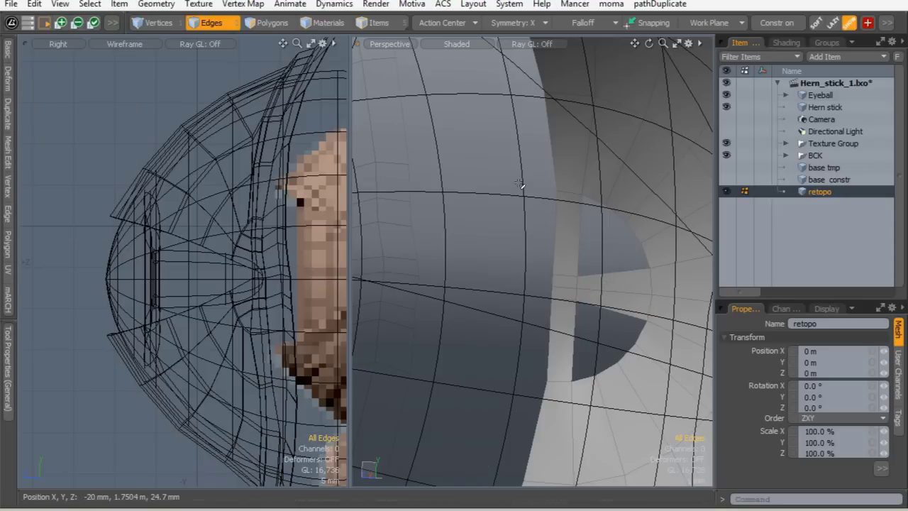
key("Tab")
key("Tab")
double_click(553, 241)
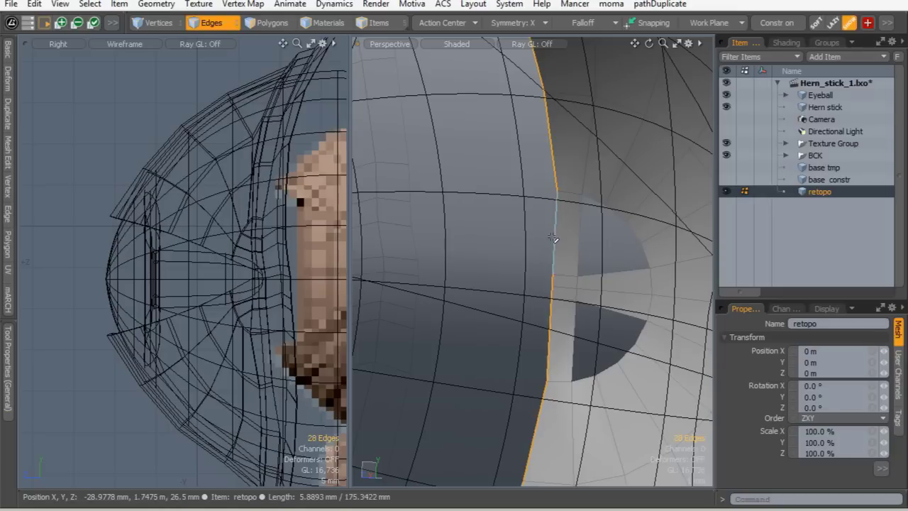
left_click(514, 235)
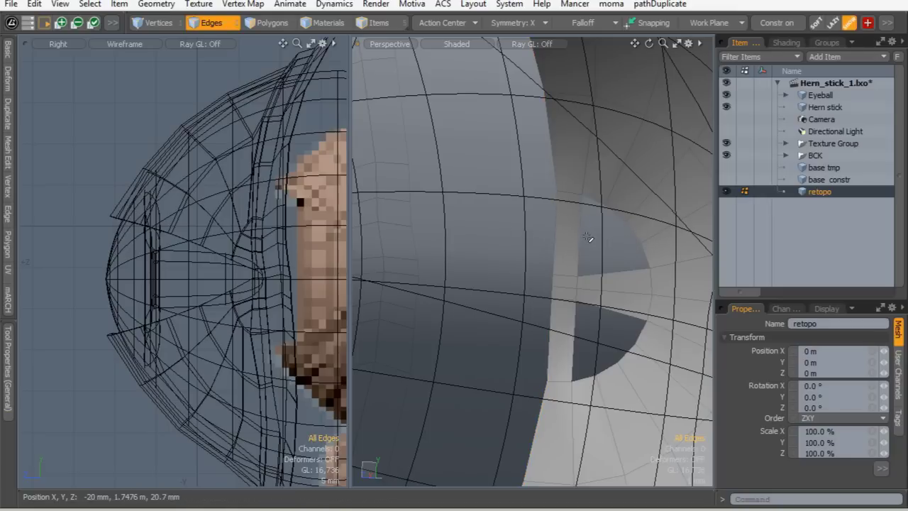
Fill the remaining upper and lower openings beside the rim strip with polygons
double_click(632, 231)
key("Delete")
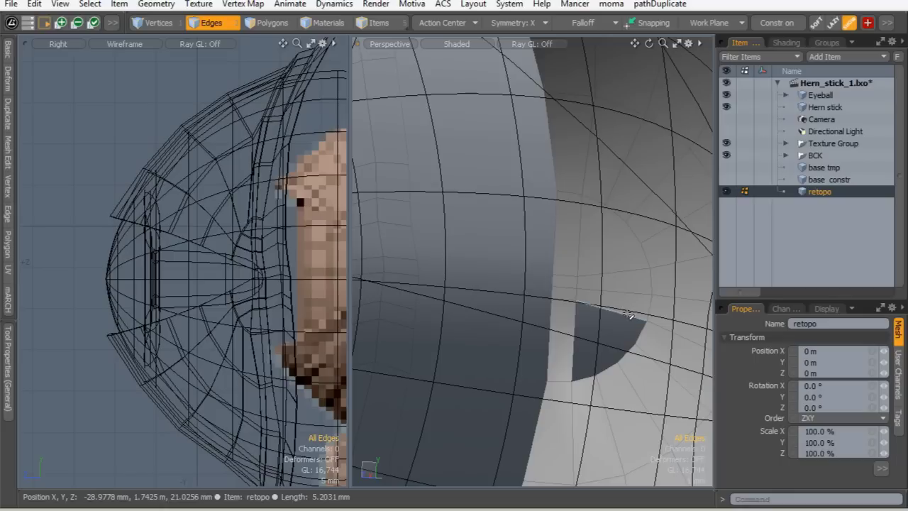
key("p")
left_click(522, 272)
left_click_drag(537, 303, 554, 301, "alt")
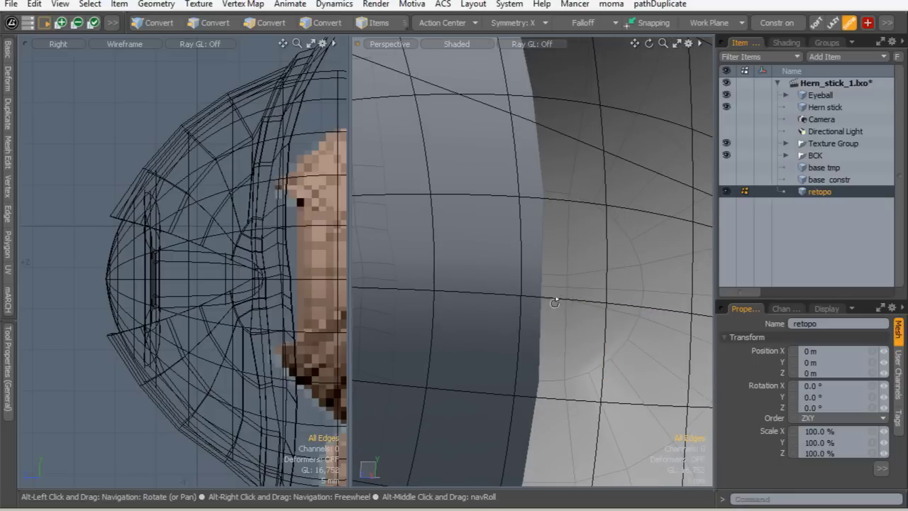
Hide the Eyeball and slice two edge paths from the curved border's vertices across the upper filled polygon to the rim
left_click(726, 97)
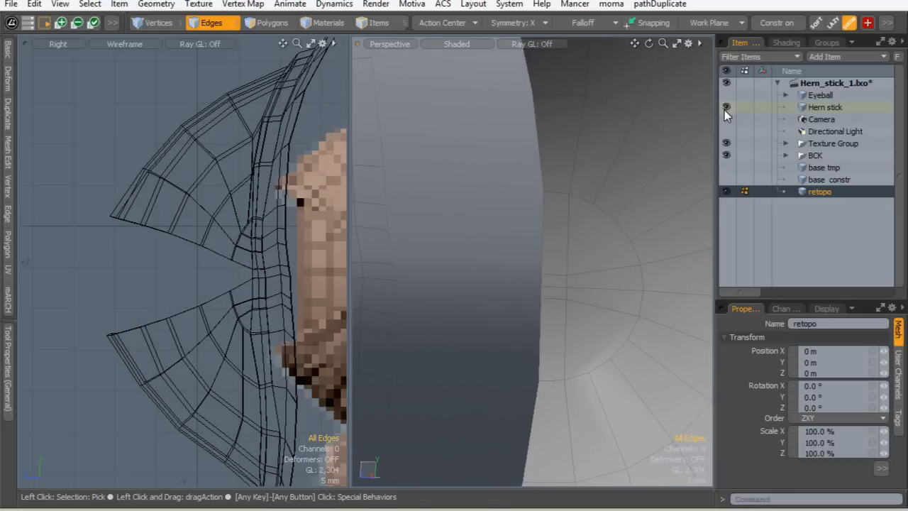
left_click_drag(539, 296, 548, 294, "alt")
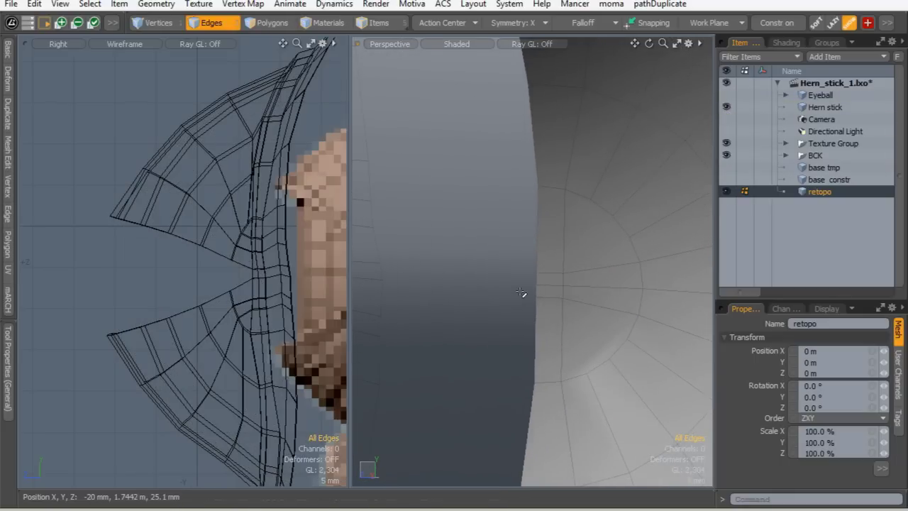
key("alt+c")
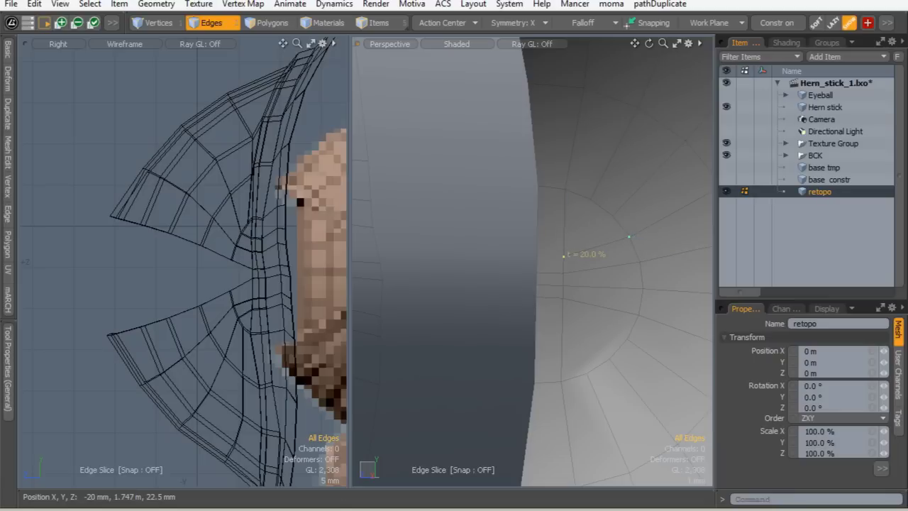
left_click(537, 247)
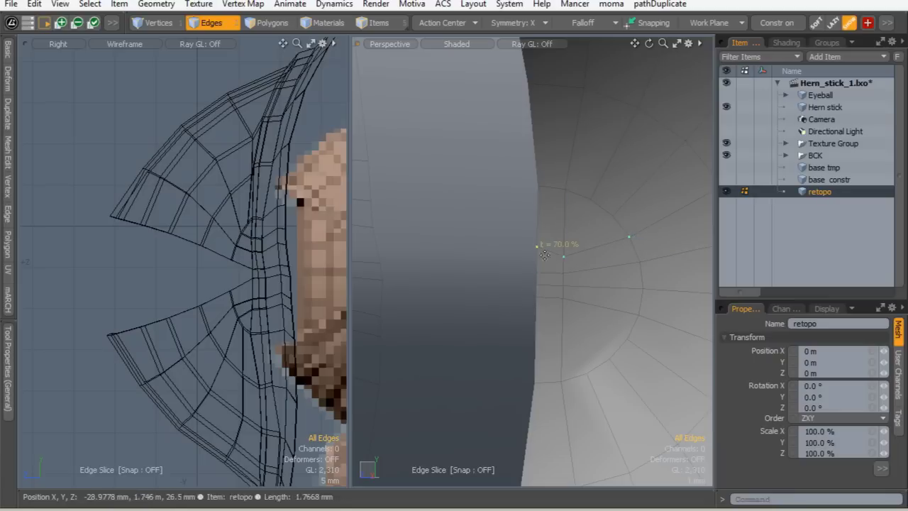
left_click_drag(564, 257, 564, 248)
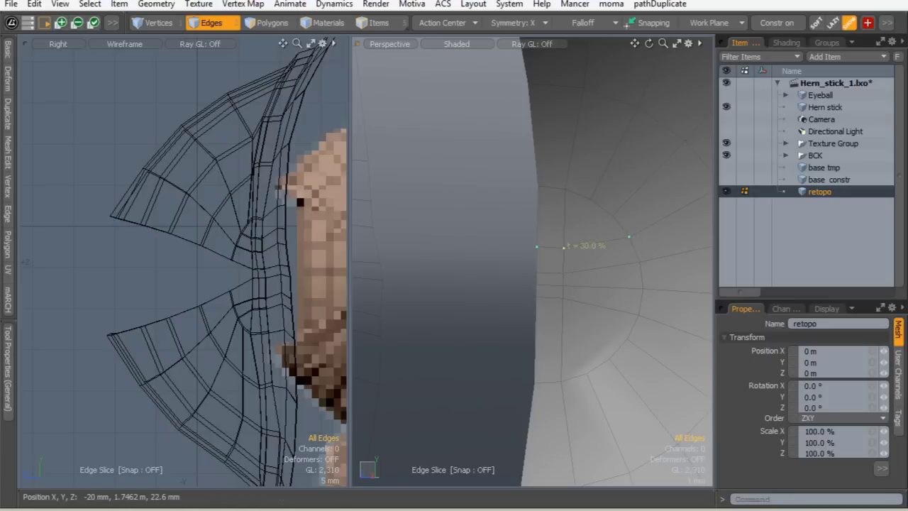
left_click(565, 224)
left_click_drag(564, 223, 537, 216)
key("q")
Slice an edge path from the curved border's vertex across the lower filled polygon and the strip to the rim
key("c")
left_click(627, 339)
left_click(563, 331)
left_click(562, 322)
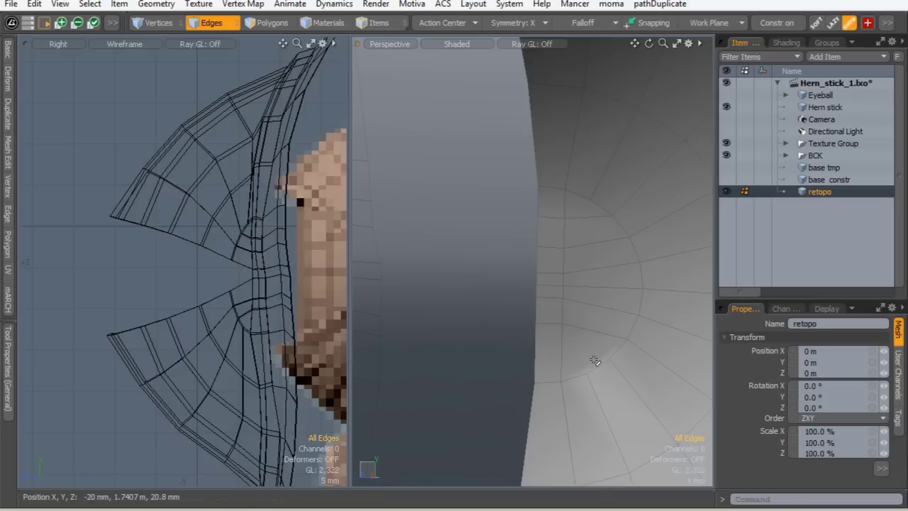
Slice an edge path from the curved border's lower vertex across the inner edge column to the open rim
left_click(561, 357)
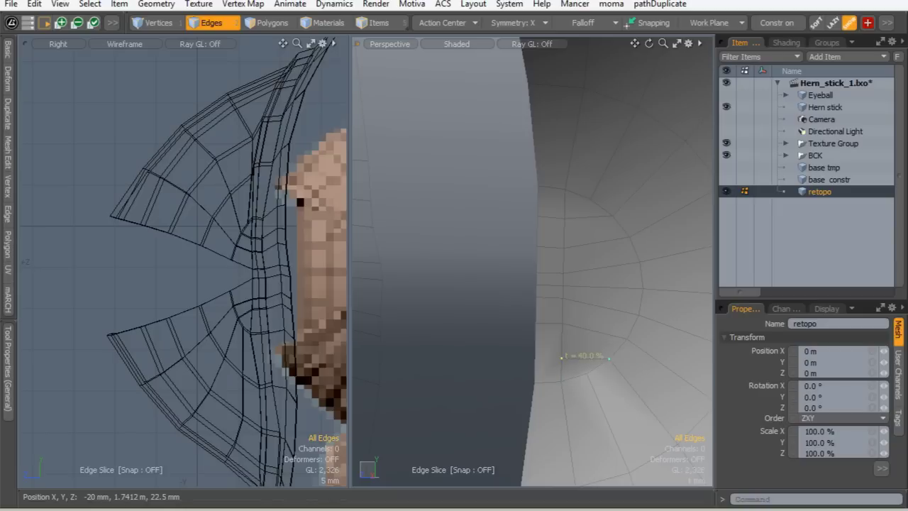
left_click(536, 346)
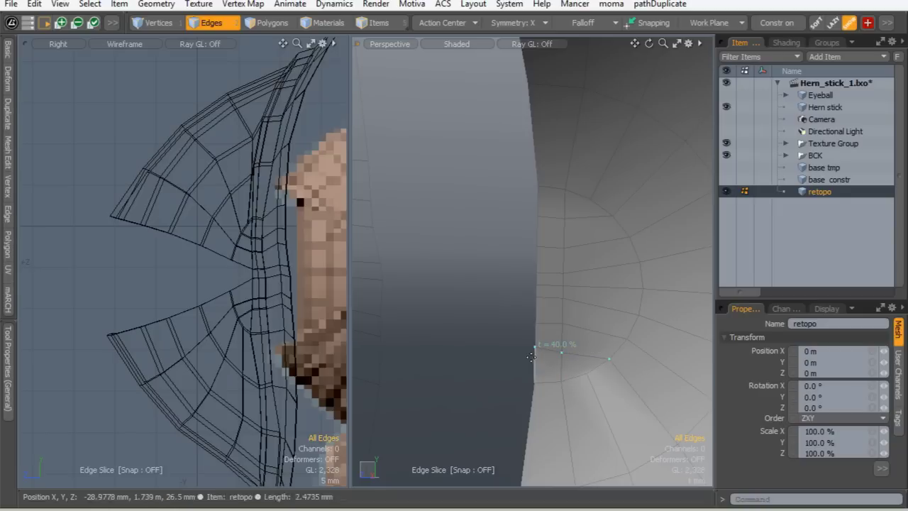
key("space")
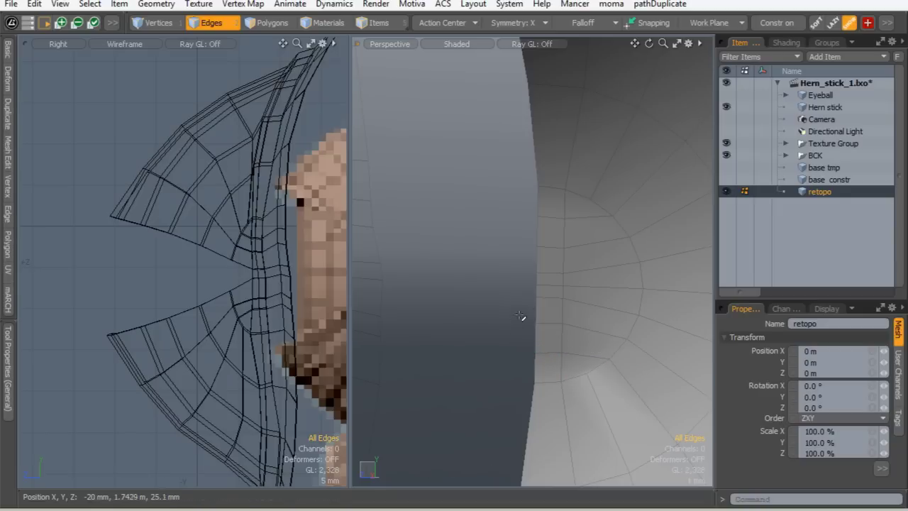
Compare the two open rim loops and remove the extra short edge beside the middle of the denser one
double_click(532, 234)
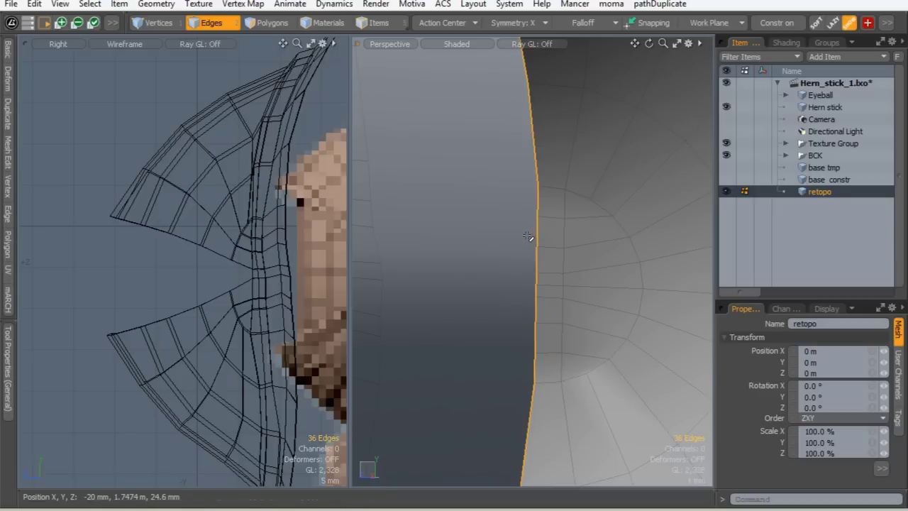
double_click(379, 255)
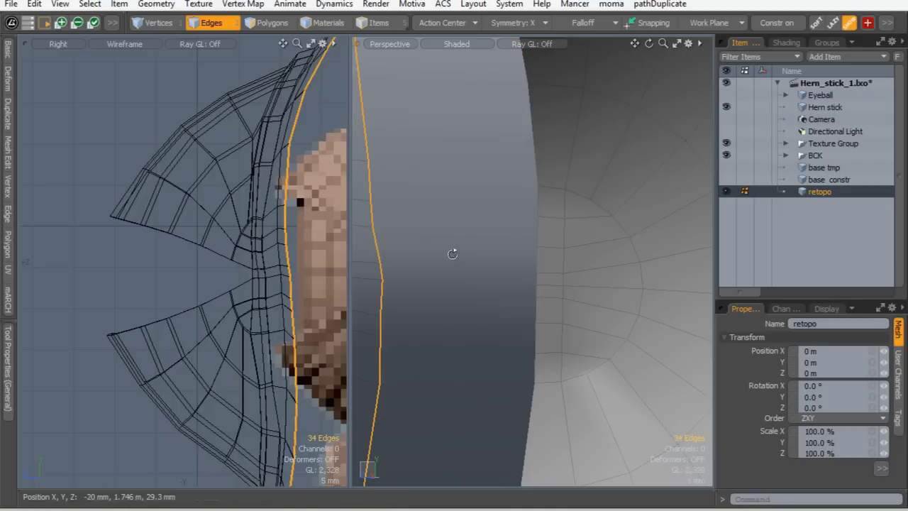
left_click_drag(452, 253, 428, 247, "alt")
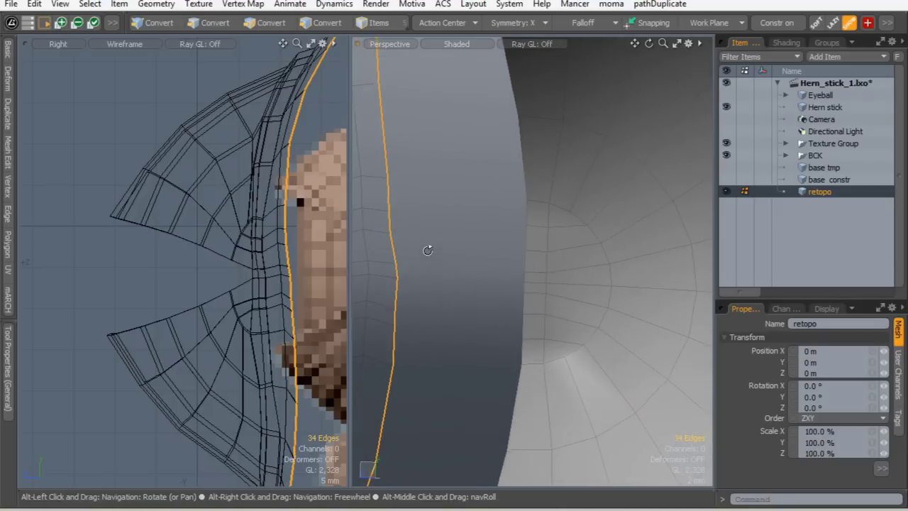
left_click(533, 283)
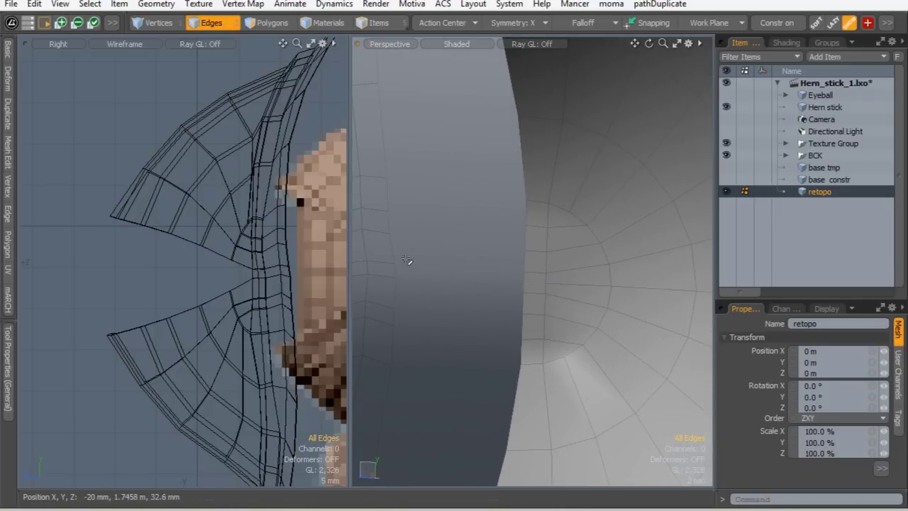
Try to bridge the socket's open rim loop to the nearest facing loop across the gap, and undo it
double_click(525, 283)
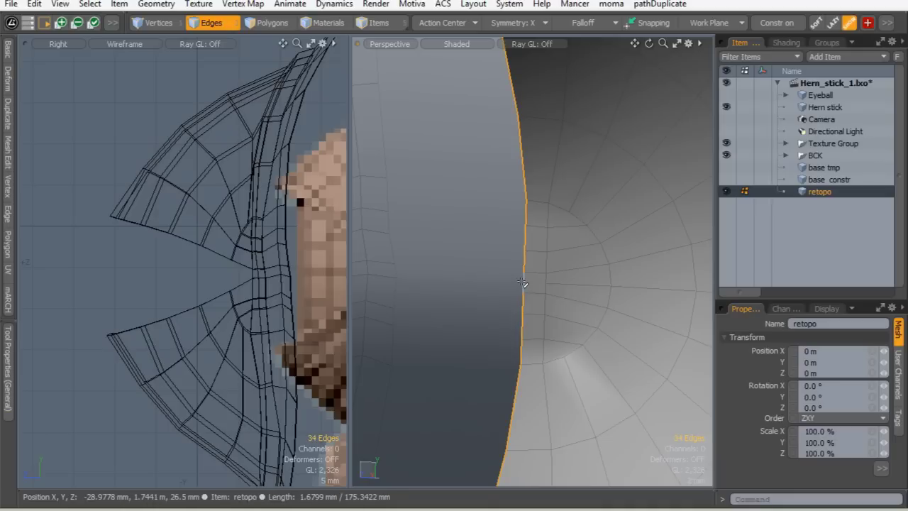
double_click(395, 278, "shift")
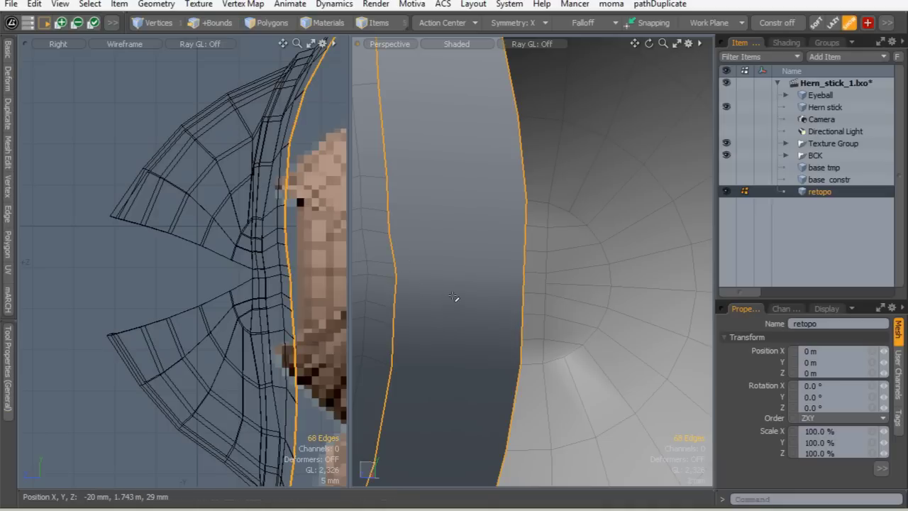
key("ctrl+1")
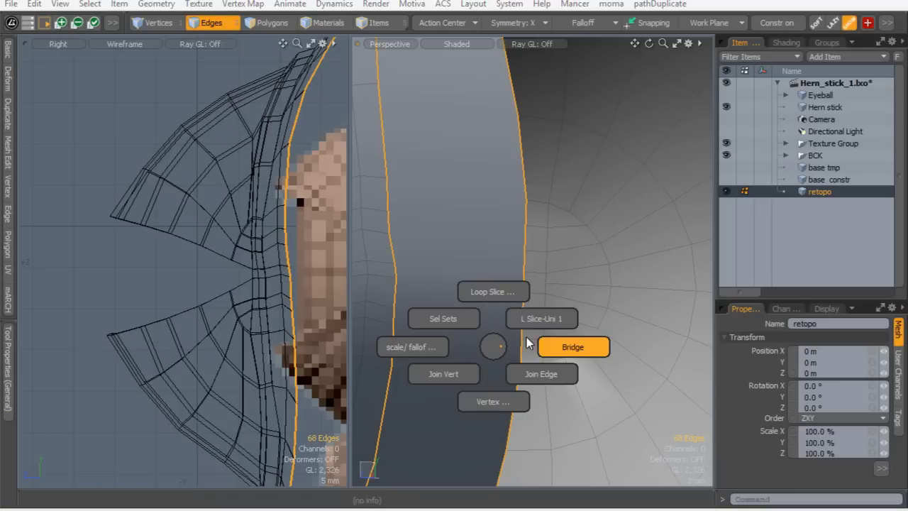
left_click(555, 351)
left_click_drag(512, 285, 474, 276, "alt")
key("ctrl+z")
mouse_move(494, 245)
left_mouse_down("ctrl+alt")
mouse_move(518, 250)
mouse_move(489, 259)
left_mouse_up("ctrl+alt")
key("Escape")
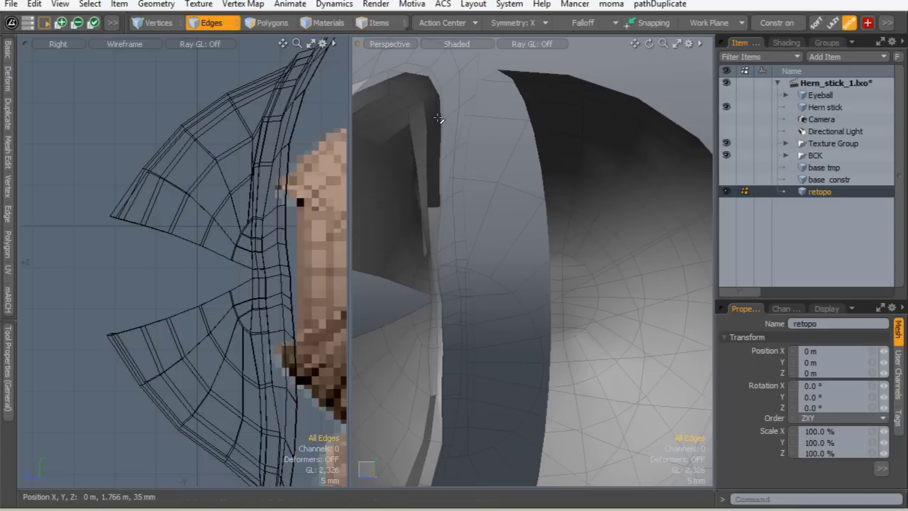
Bridge the eyelid's front open edge loop to the socket's open rim loop
double_click(440, 113)
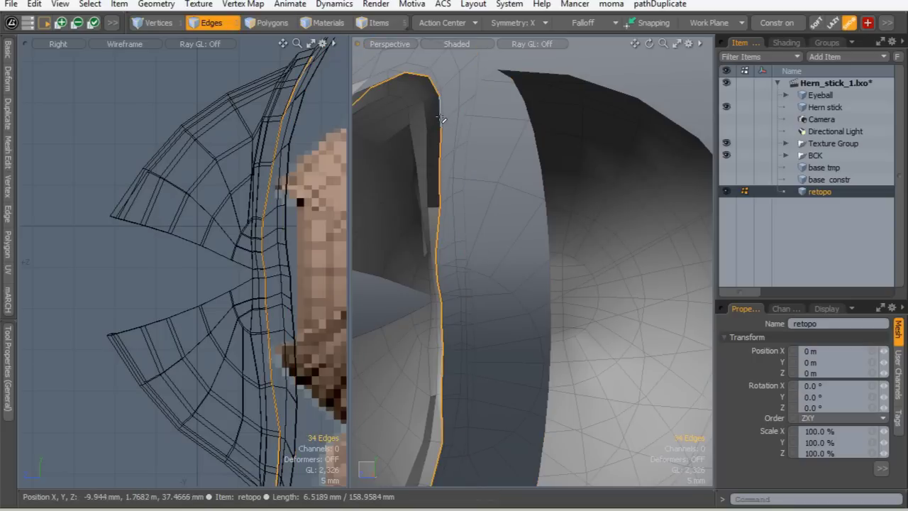
double_click(550, 236, "shift")
right_click(544, 249)
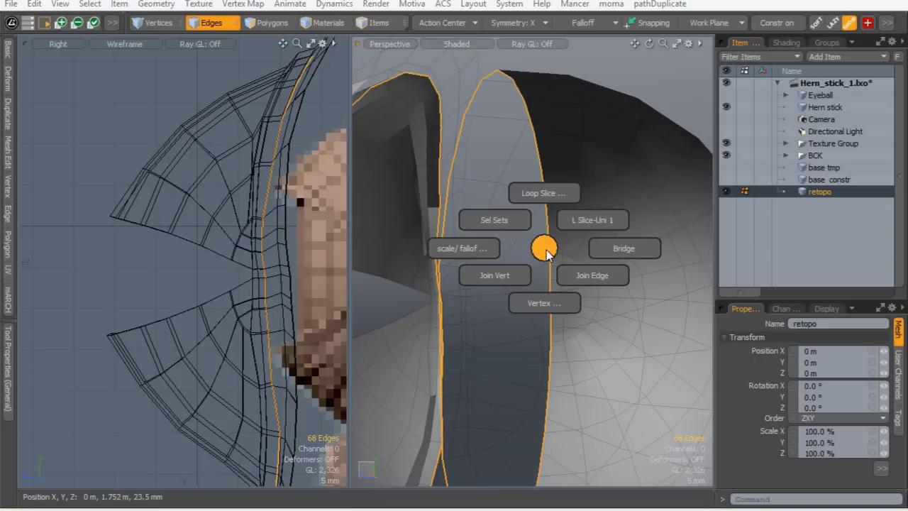
left_click(545, 249)
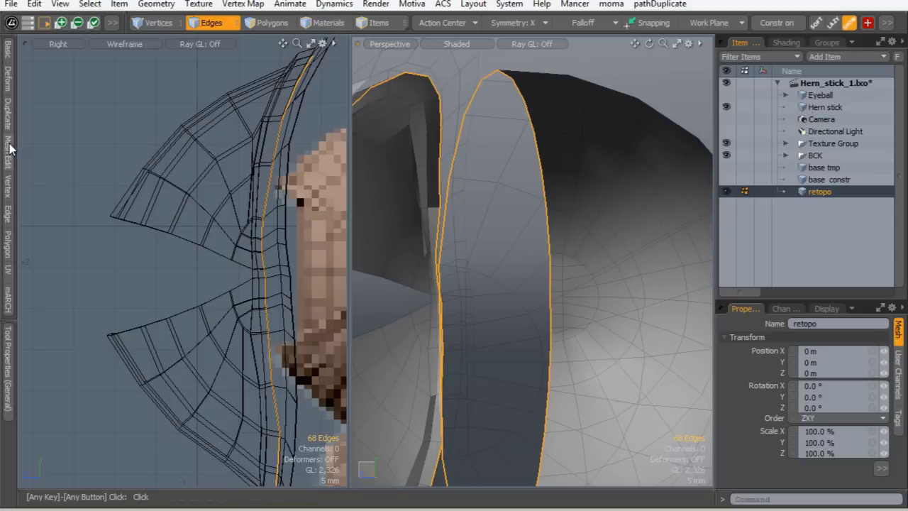
left_click(9, 116)
left_click(65, 38)
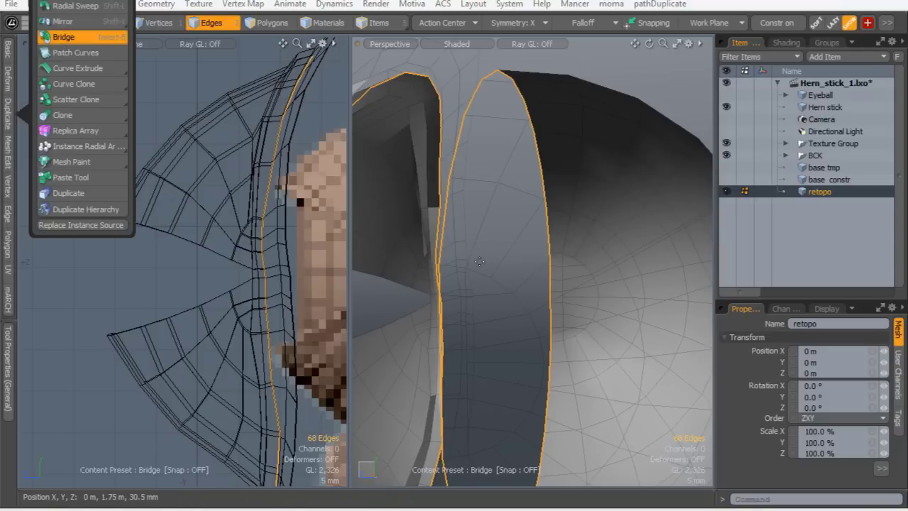
left_click(511, 310)
key("space")
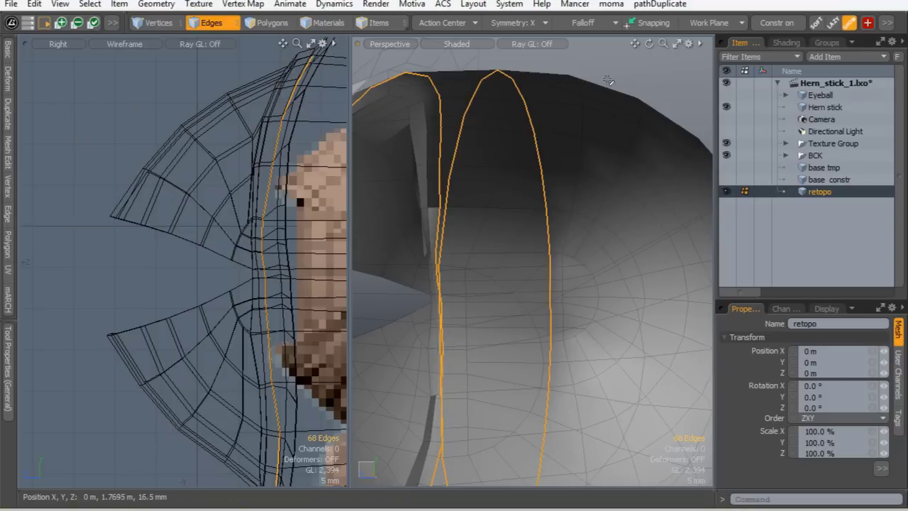
left_click(645, 71)
Inspect the bridged strip and eye corner junction, toggling subdivision on for a smoothed preview and off again
left_click_drag(645, 71, 543, 244, "alt")
left_click_drag(553, 305, 583, 256, "ctrl+alt")
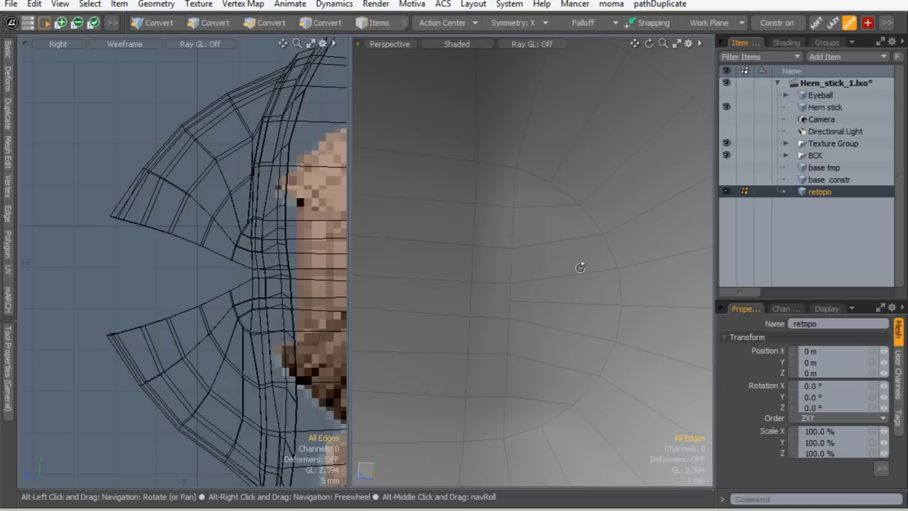
left_click_drag(557, 271, 519, 301, "ctrl+alt")
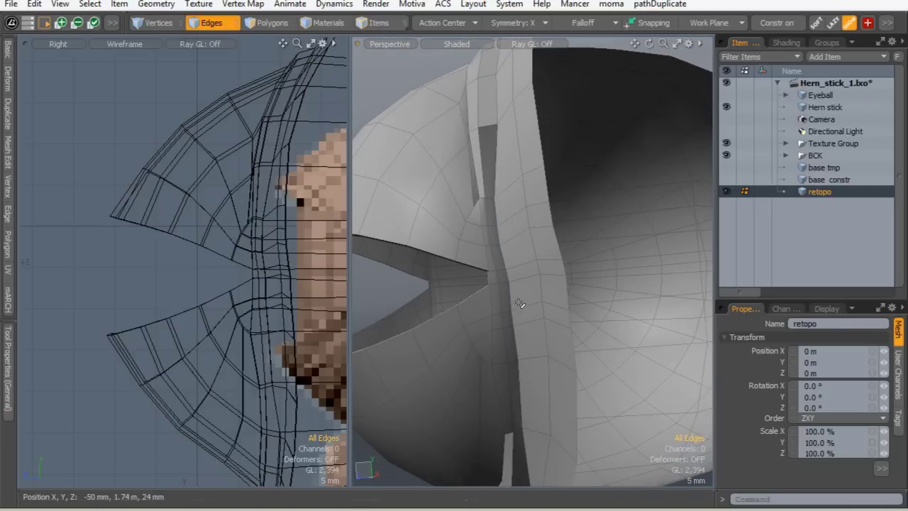
key("Tab")
mouse_move(594, 266)
left_mouse_down("alt")
mouse_move(523, 282)
mouse_move(618, 239)
mouse_move(556, 251)
mouse_move(586, 254)
left_mouse_up("alt")
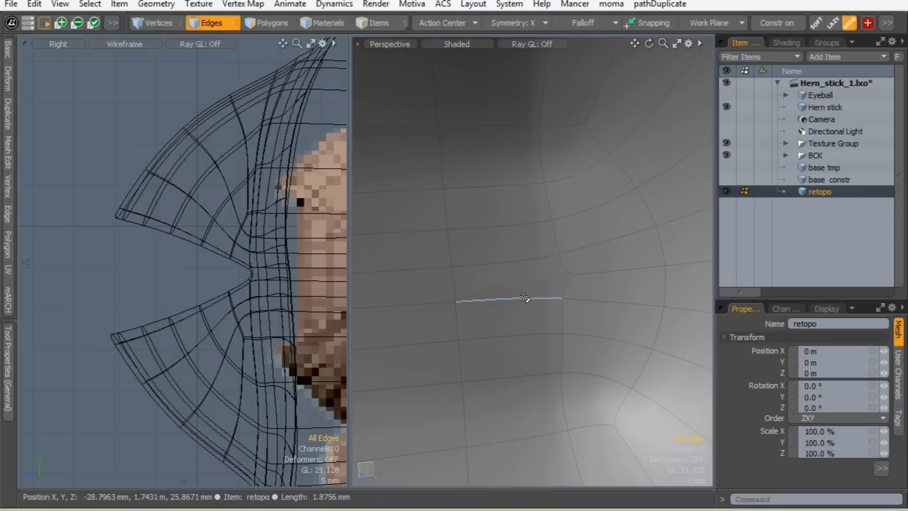
key("Tab")
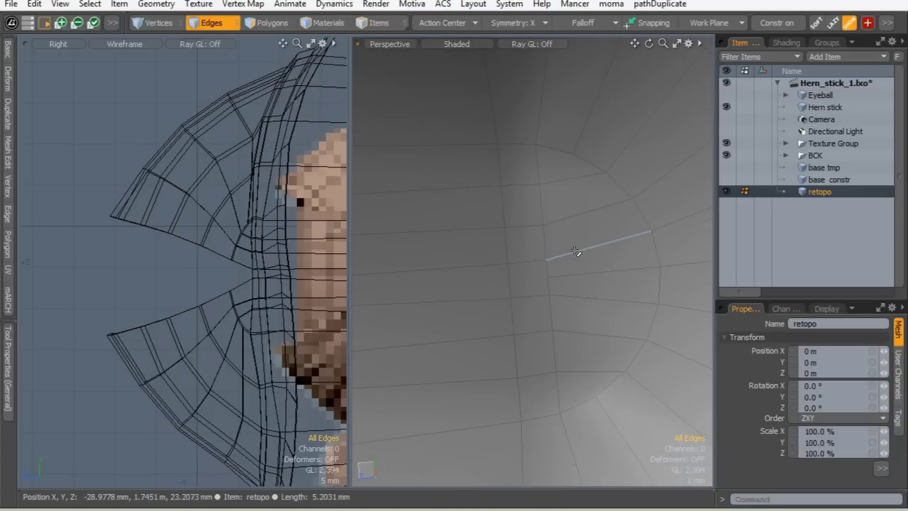
Edge-slice from the curved border's vertex to the inner column's middle vertex and across the bridged strip, removing the redundant edges beside it
key("alt+c")
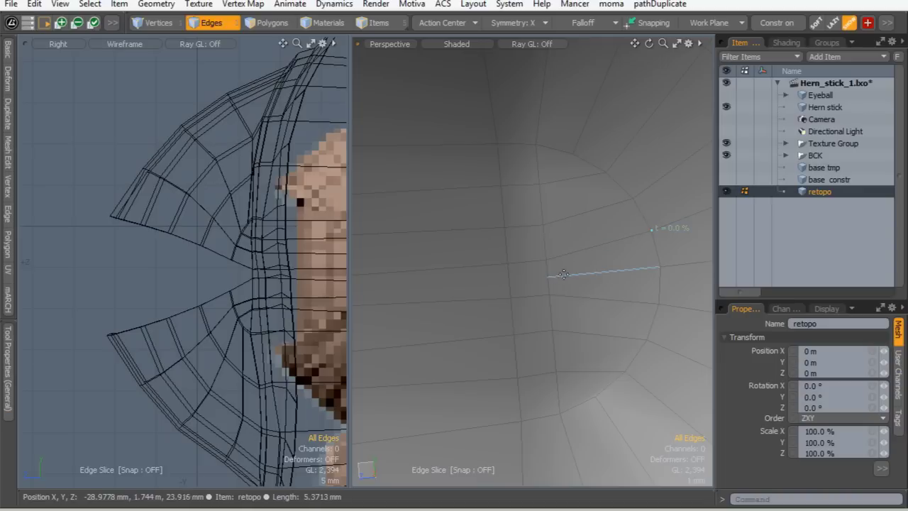
left_click(570, 276)
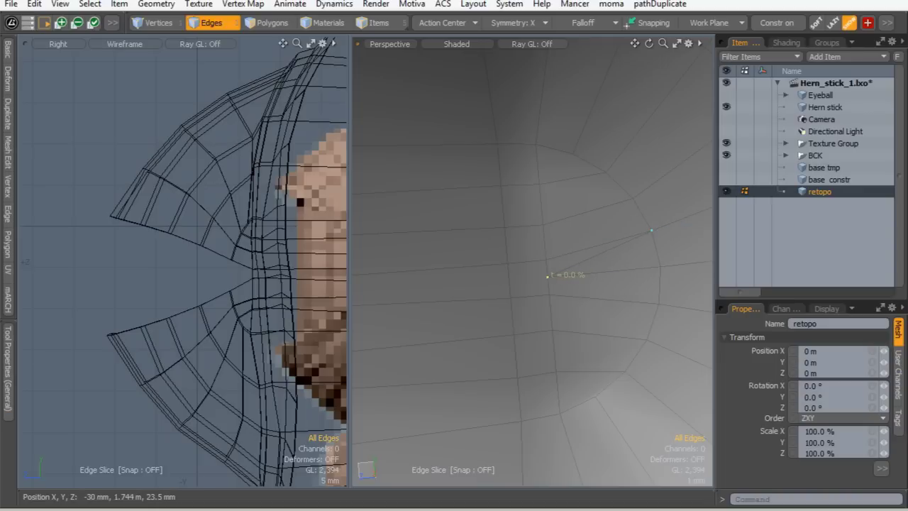
key("space")
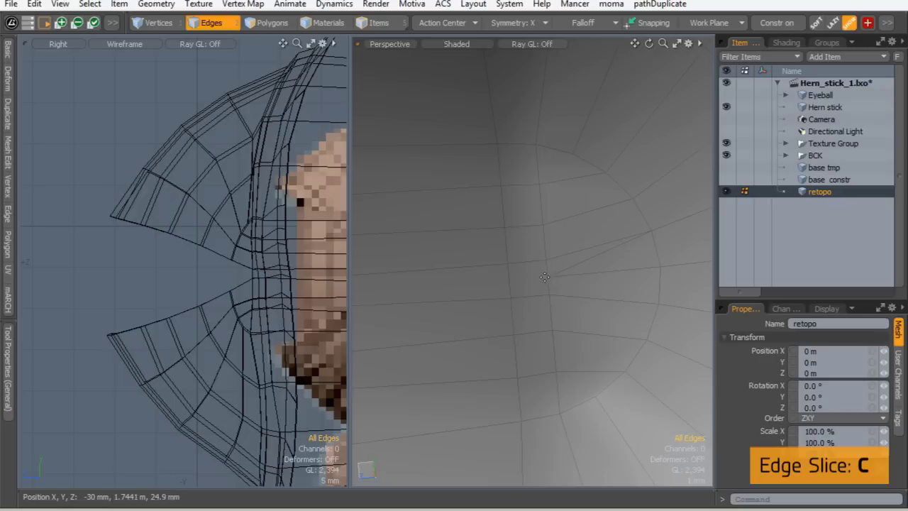
key("c")
left_click(547, 275)
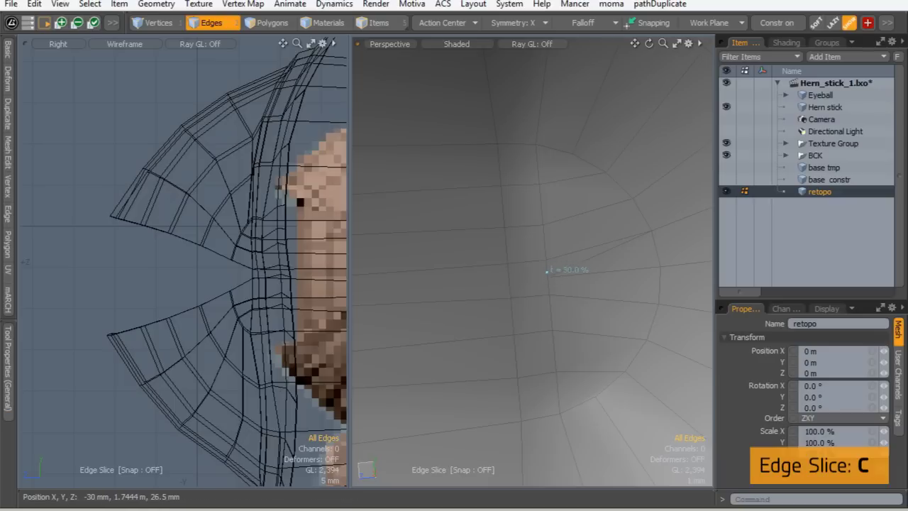
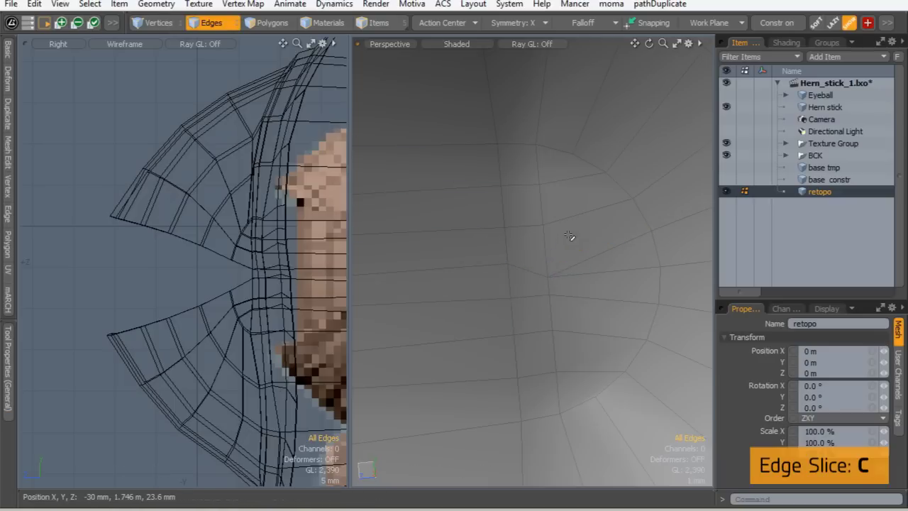
Preview the eyelids with subdivision on, examine the corner flow and lid openings, and switch subdivision off
key("Tab")
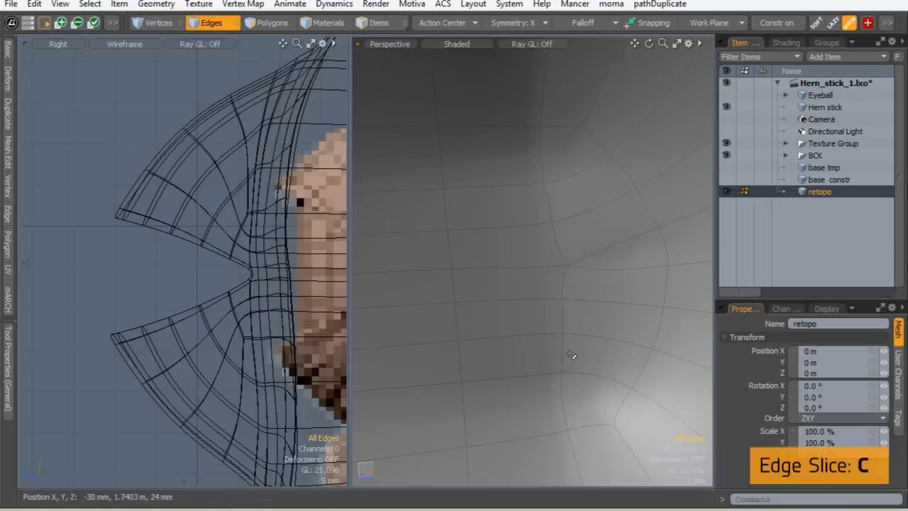
left_click_drag(605, 257, 575, 273, "ctrl+alt")
left_click_drag(487, 261, 508, 237, "alt")
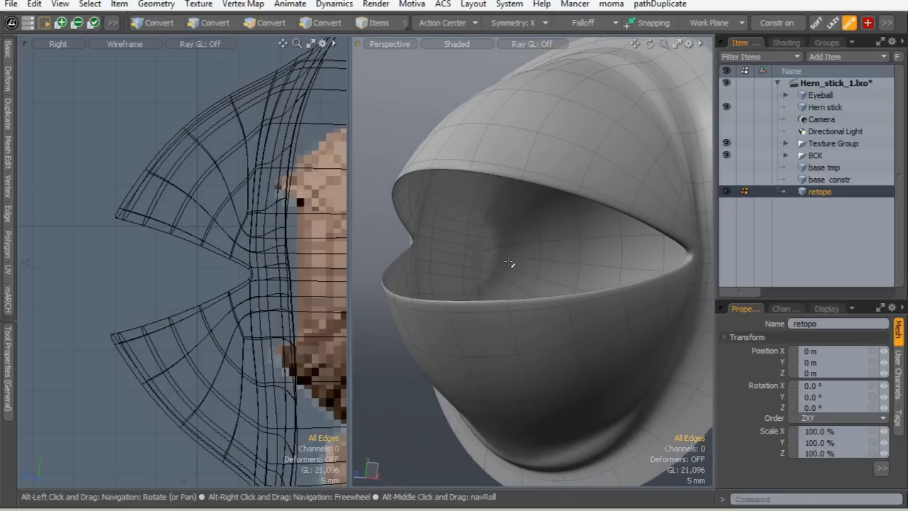
key("Tab")
Select the polygon loop along the lower eyelid's outer edge and loop-slice it at 16.5 %
left_click_drag(385, 296, 461, 308, "ctrl+alt")
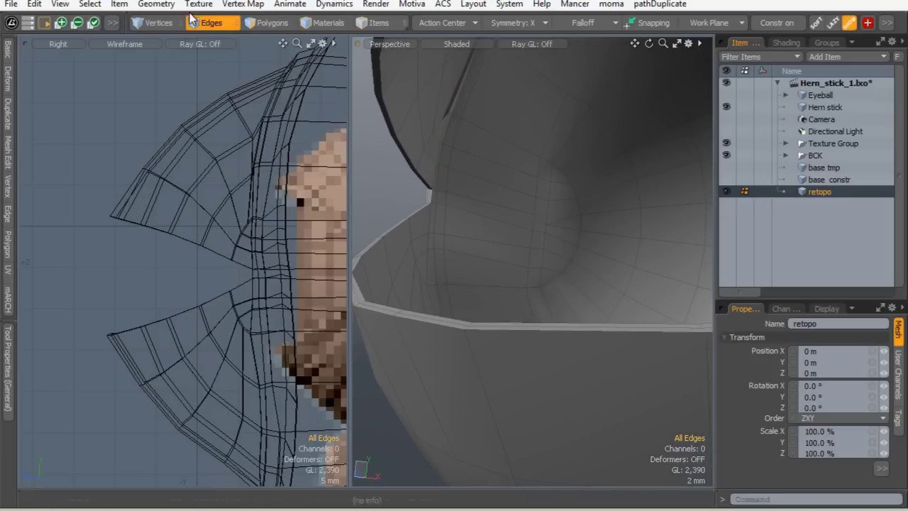
mouse_move(610, 351)
left_mouse_down("ctrl+alt")
mouse_move(549, 333)
mouse_move(604, 336)
left_mouse_up("ctrl+alt")
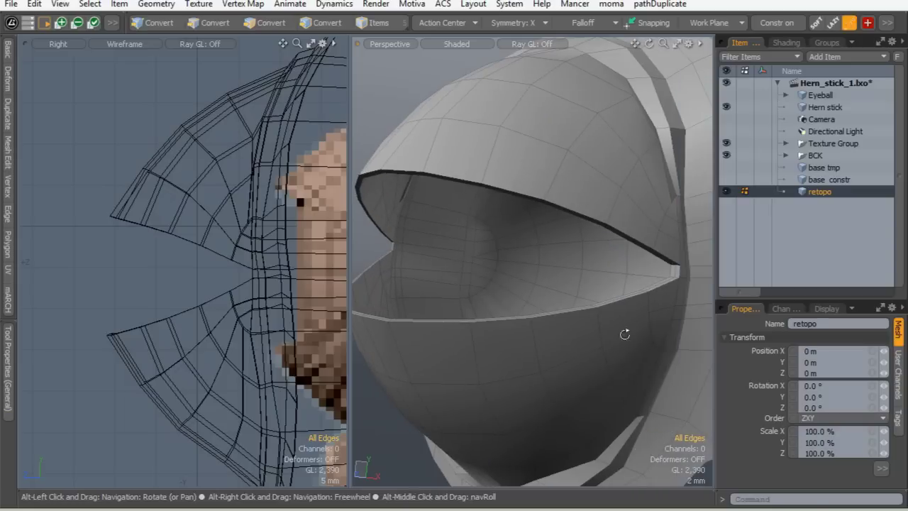
left_click(283, 25)
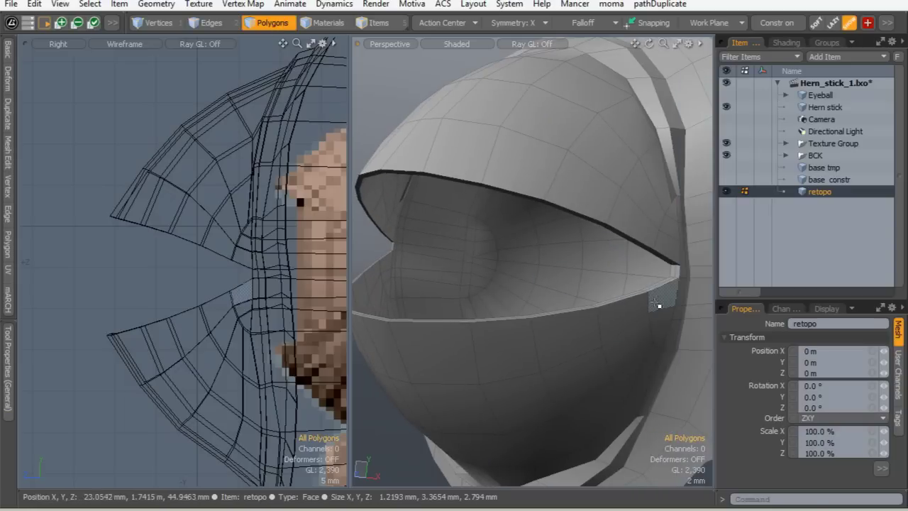
left_click_drag(660, 303, 626, 312)
key("l")
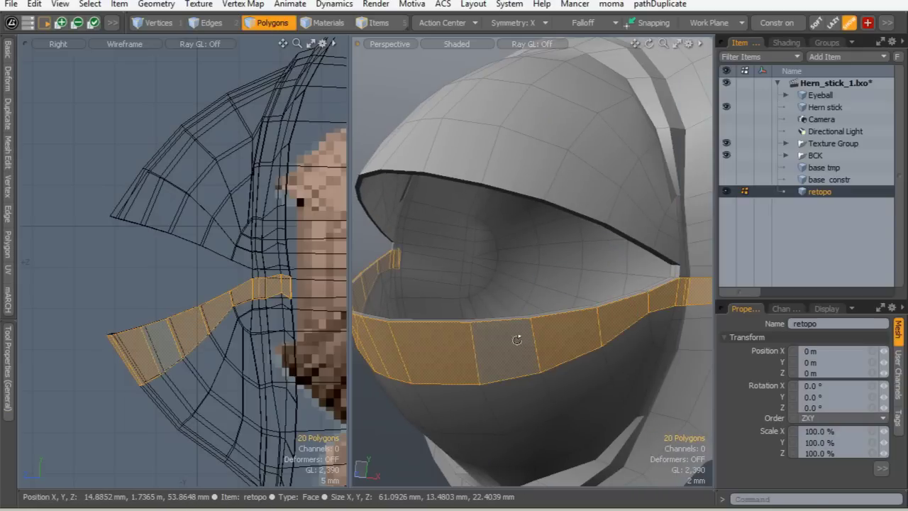
key("alt+c")
left_click_drag(108, 76, 56, 72)
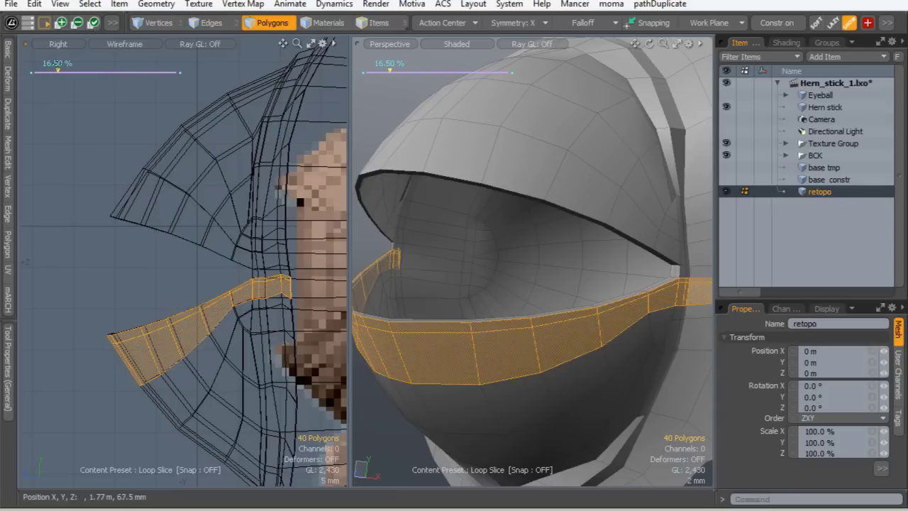
key("space")
Select the polygon loop along the upper eyelid's outer edge, loop-slice it at 90 % and clear the selection
left_click_drag(667, 249, 631, 225)
key("l")
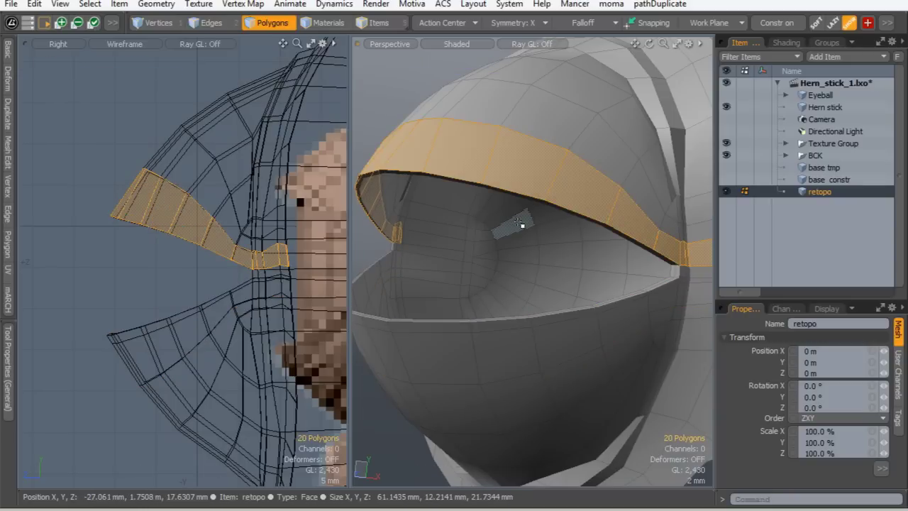
key("alt+c")
left_click(412, 139)
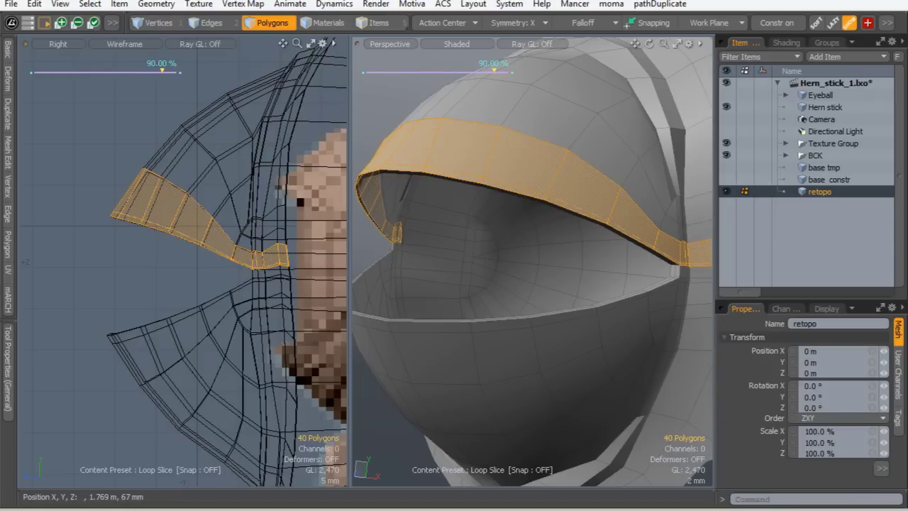
key("space")
left_click(150, 267)
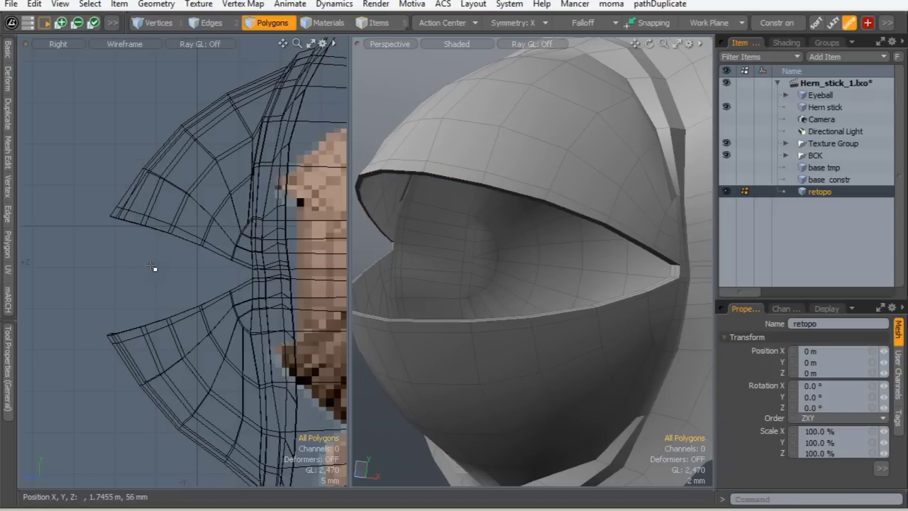
Select the polygon loop along the lower eyelid's inner edge and loop-slice it close to the rim
key("Tab")
left_click_drag(436, 212, 437, 250, "alt")
key("Tab")
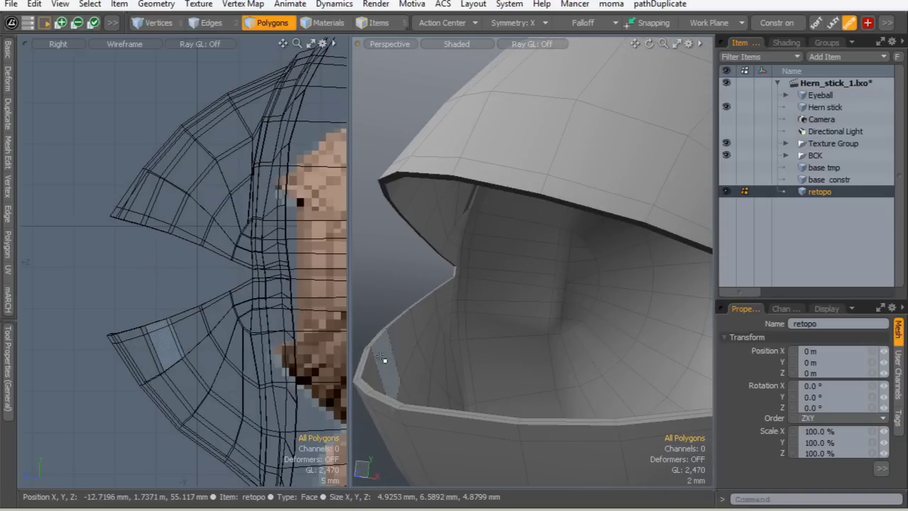
key("l")
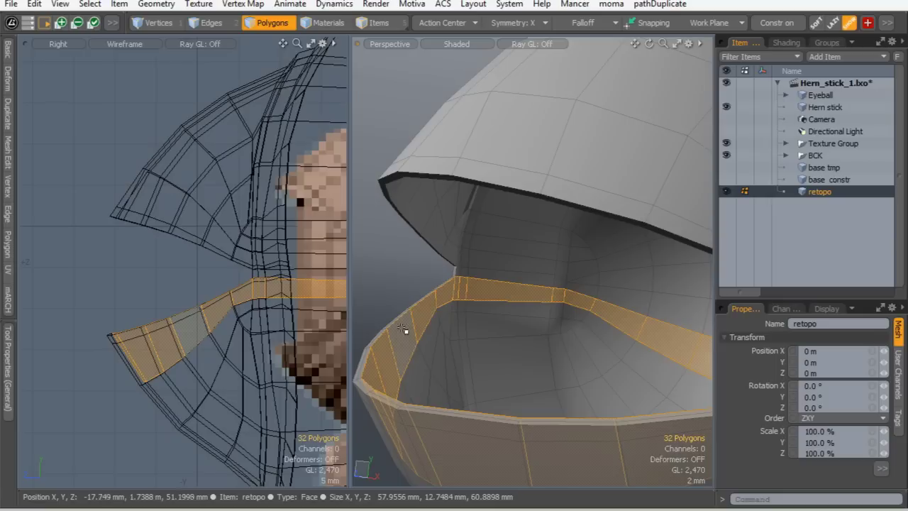
key("alt+c")
left_click(396, 329)
left_click_drag(482, 74, 381, 74)
key("space")
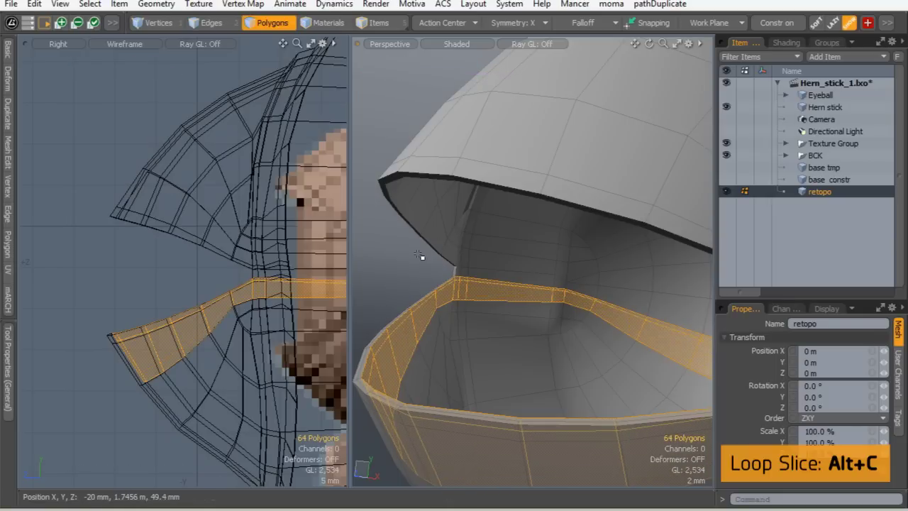
Select the polygon loop along the upper eyelid's inner edge, loop-slice it close to the rim and clear the selection
left_click(422, 258)
left_click_drag(454, 256, 439, 244)
key("l")
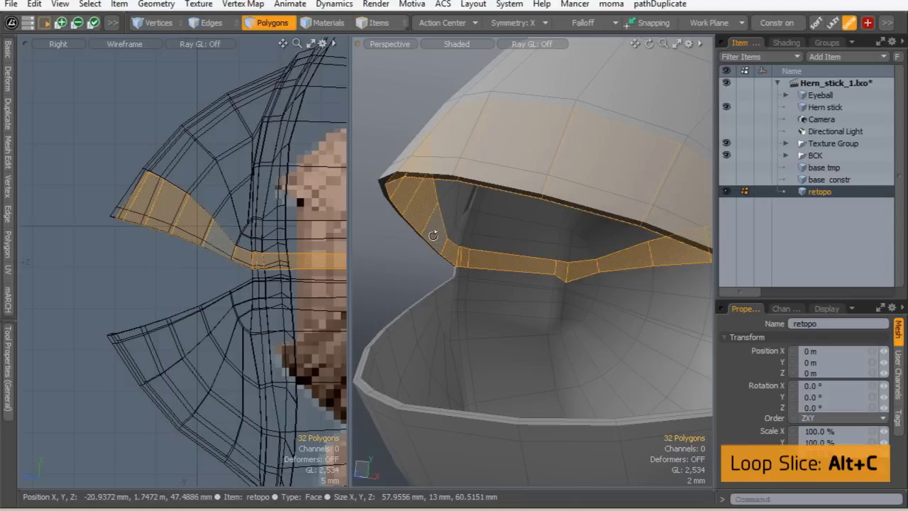
key("alt+c")
left_click(425, 225)
left_click_drag(392, 71, 495, 72)
key("space")
left_click(385, 283)
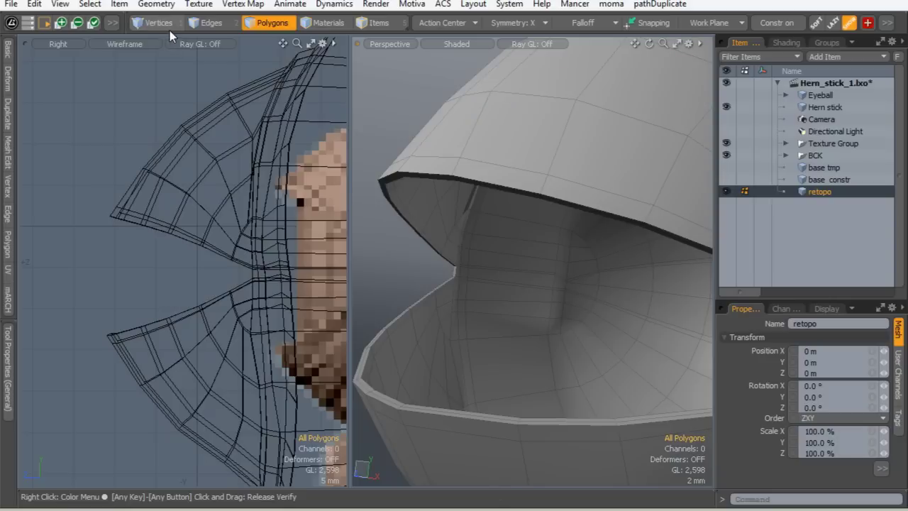
Select the closed edge loop along the middle of the eyelid rim, nudge it slightly with Transform and deselect it
left_click(168, 25)
left_click(200, 23)
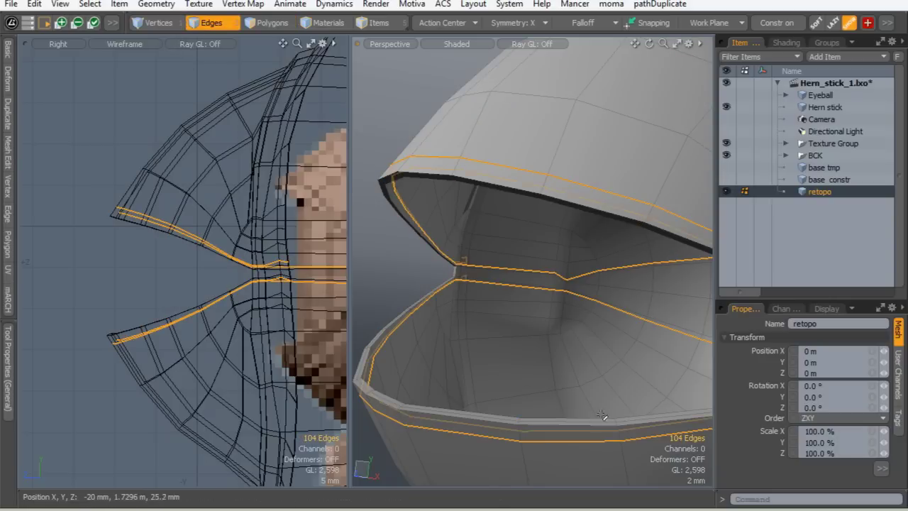
left_click(649, 421)
left_click(604, 423, "shift")
key("l")
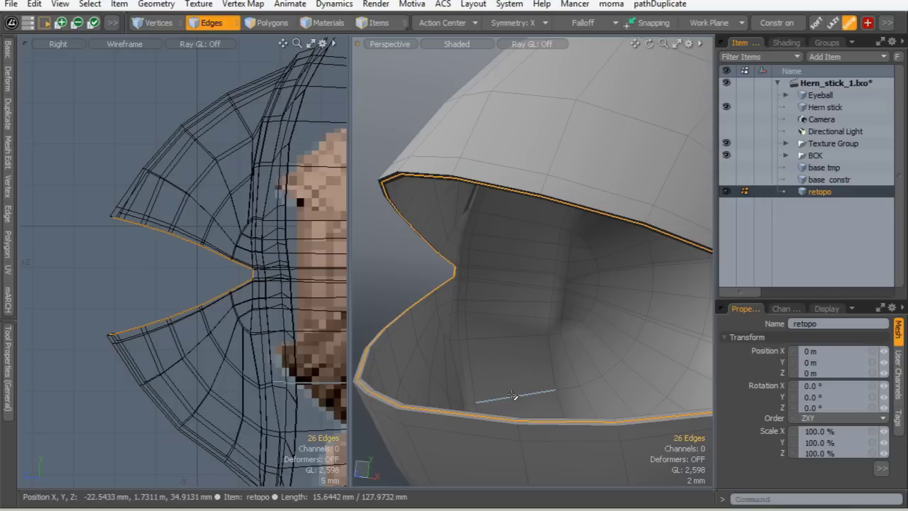
key("y")
left_click_drag(437, 206, 437, 208)
key("q")
left_click(403, 239)
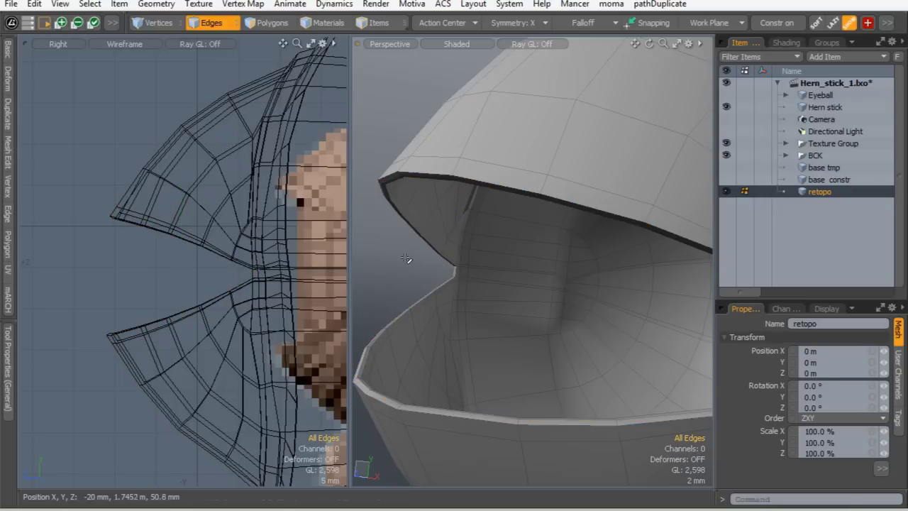
Select the outer supporting edges beside the lower and upper lid rims, leaving out the edges at the eye corners
key("Tab")
left_click_drag(413, 269, 454, 288, "alt")
left_click_drag(454, 288, 471, 310, "ctrl+alt")
key("Tab")
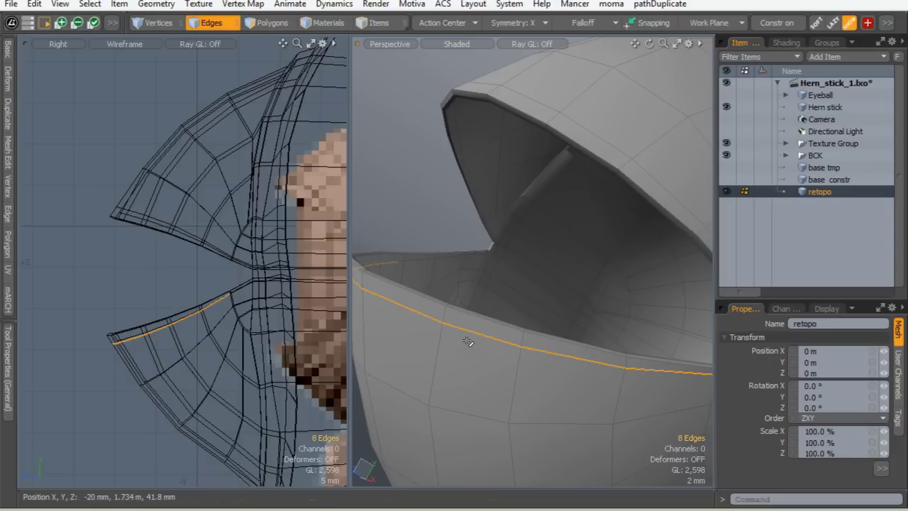
left_click_drag(504, 296, 529, 298, "alt")
left_click(602, 364, "shift")
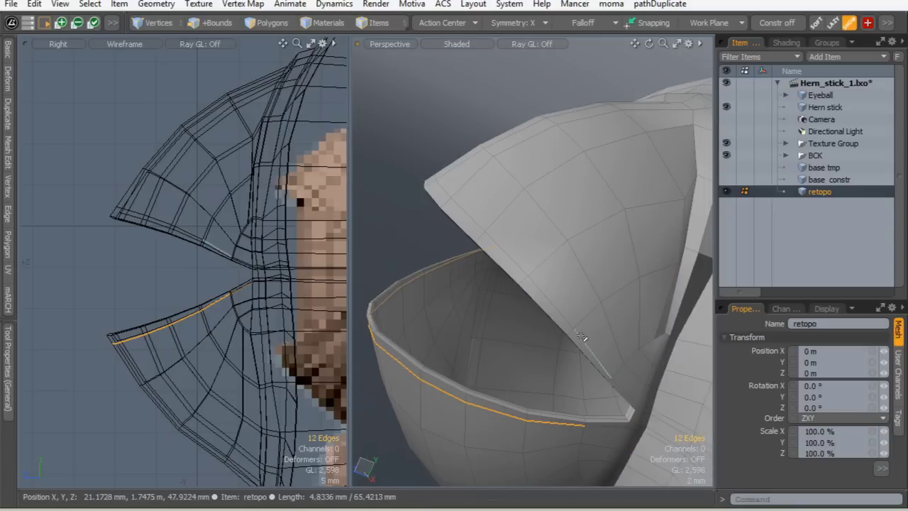
left_click(555, 308, "shift")
left_click_drag(428, 280, 546, 291, "alt")
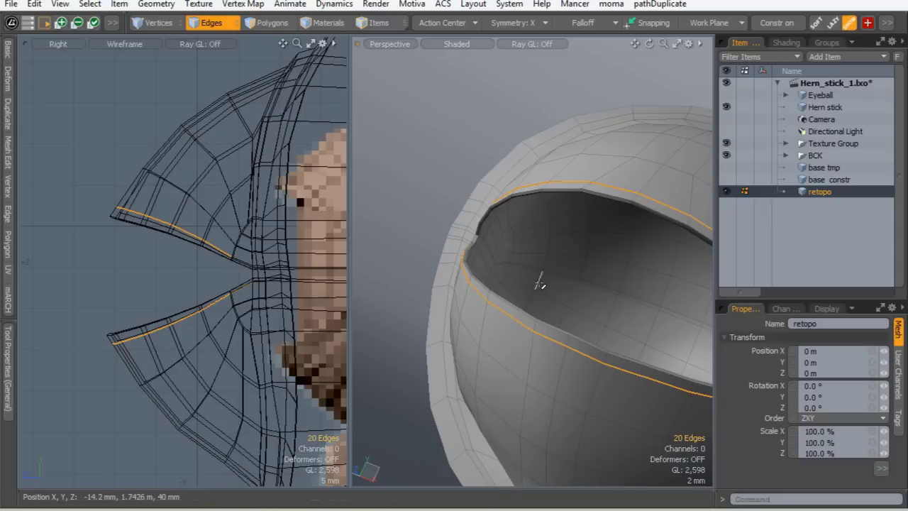
left_click_drag(452, 258, 575, 289, "alt")
left_click_drag(495, 261, 504, 255, "ctrl+alt")
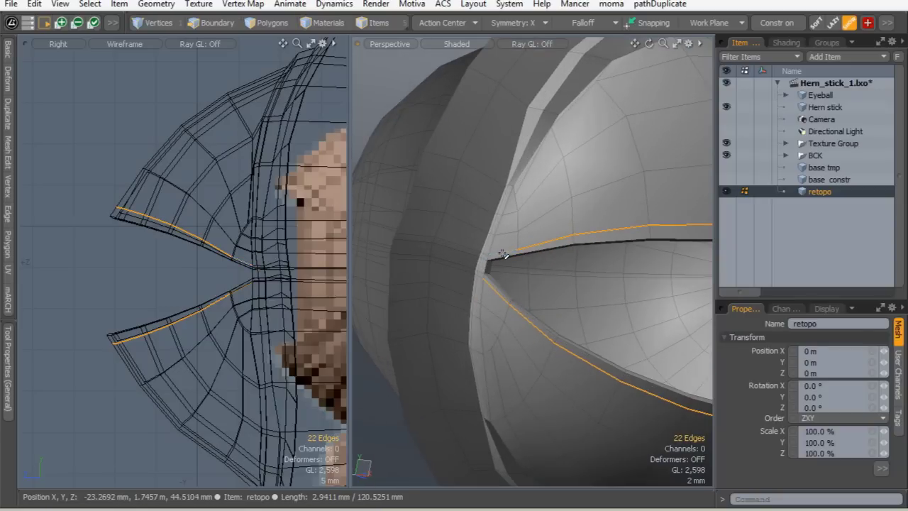
left_click(491, 288, "ctrl")
Switch the wireframe side viewport to a Front view of the eyelids with Shaded display
key("ctrl+space")
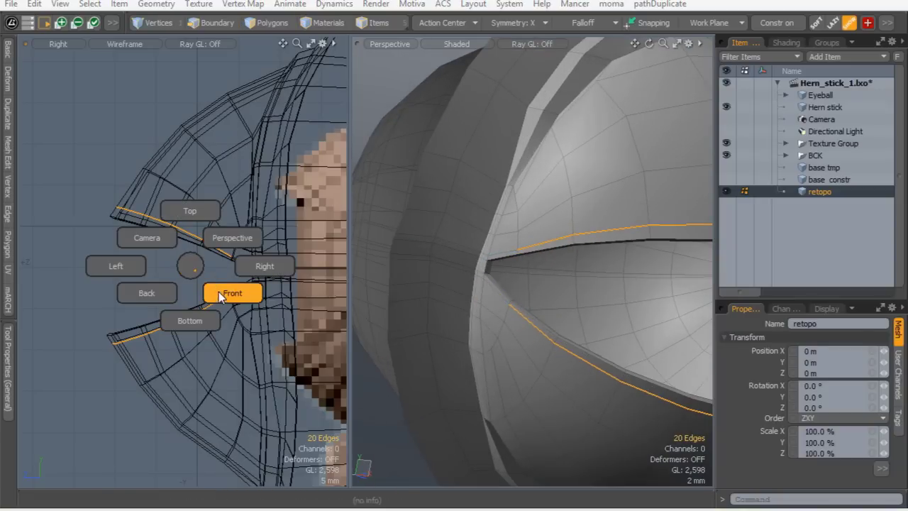
left_click(221, 297)
left_click_drag(235, 239, 214, 245, "ctrl+alt")
left_click_drag(213, 245, 166, 237, "alt+shift")
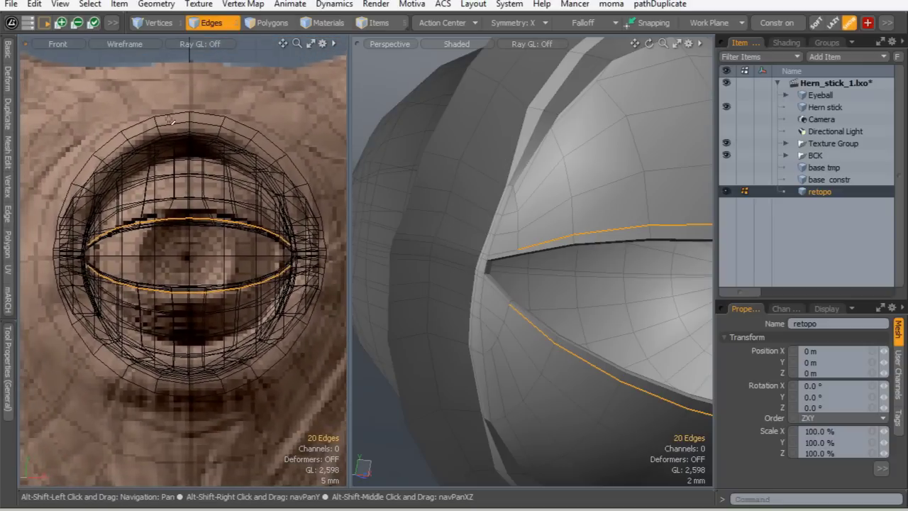
left_click(124, 44)
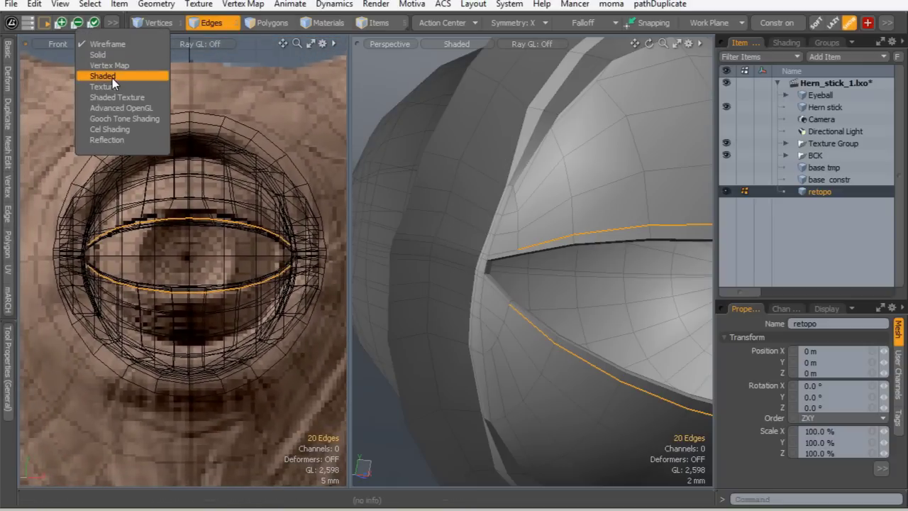
left_click(112, 78)
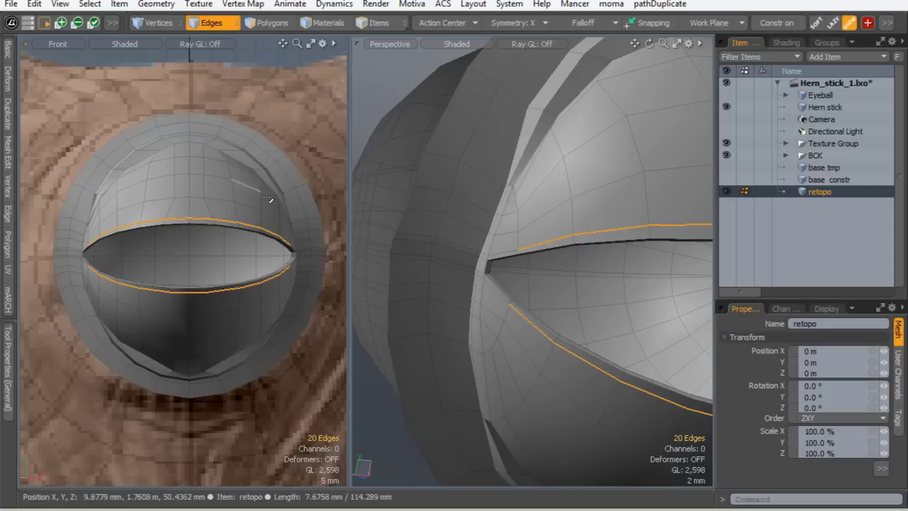
Add a linear falloff along X, reverse it, make it symmetric about the eye's centre and level its end handle
left_click(576, 22)
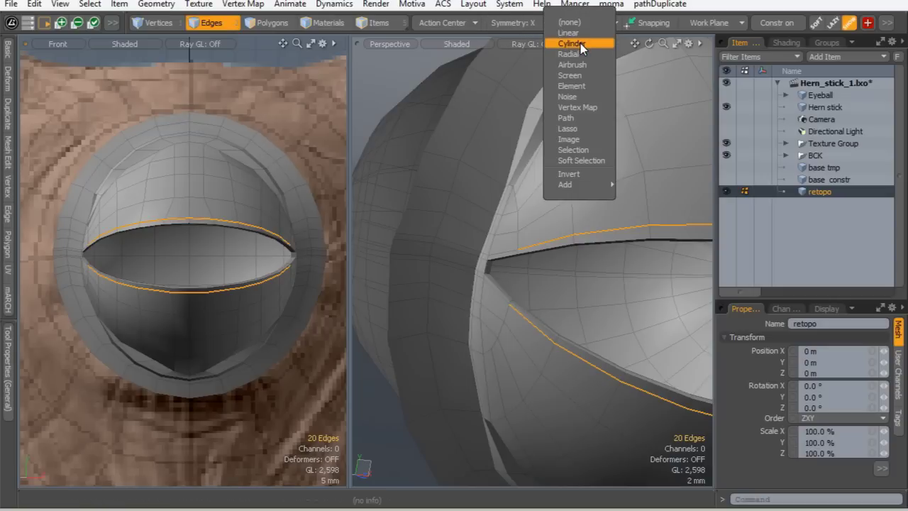
left_click(578, 34)
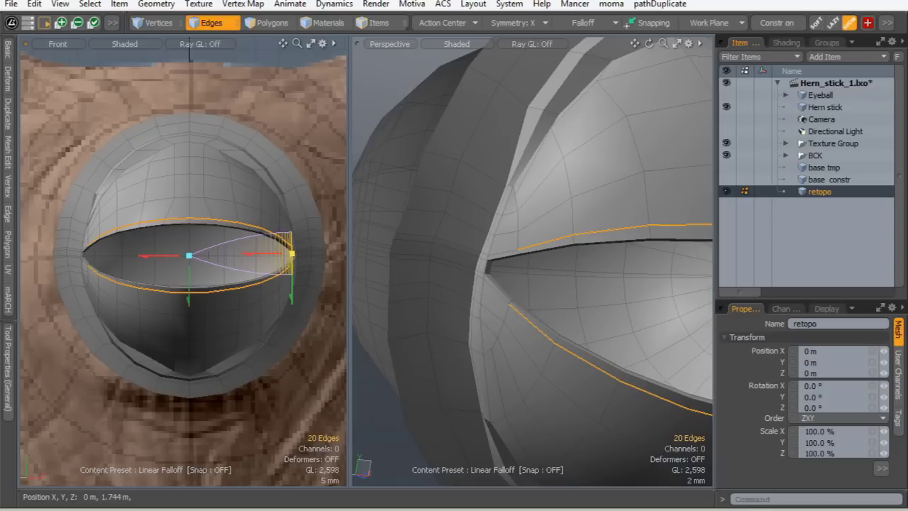
left_click(9, 357)
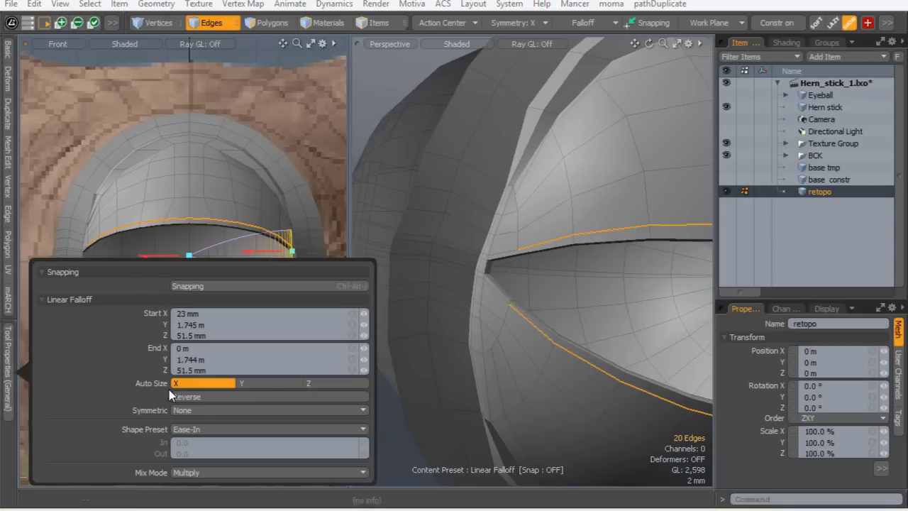
left_click(195, 397)
left_click(194, 411)
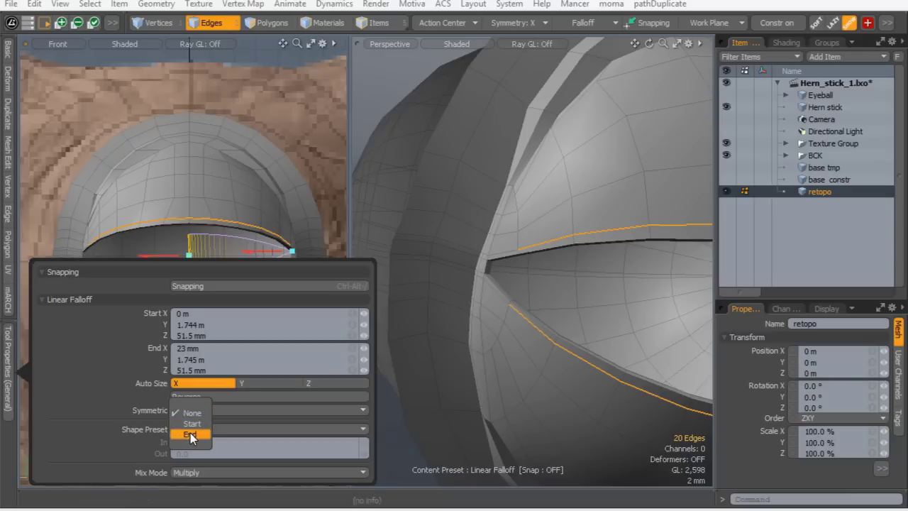
left_click(190, 434)
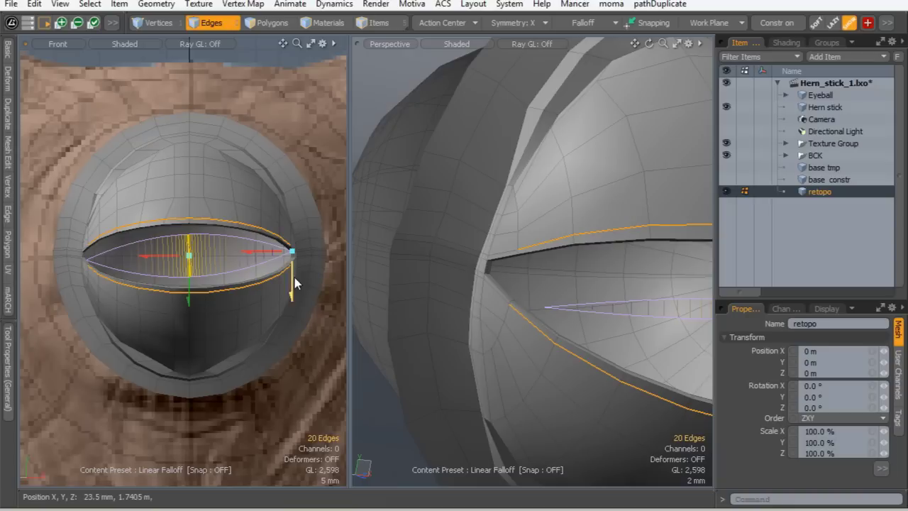
left_click_drag(291, 292, 291, 297)
Show the eyelids in Right view, move the selected edges forward by about 500 µm with the falloff, and deselect them
left_click_drag(549, 277, 464, 292, "ctrl+alt")
left_click_drag(547, 296, 471, 264, "alt+shift")
left_click_drag(716, 259, 814, 263)
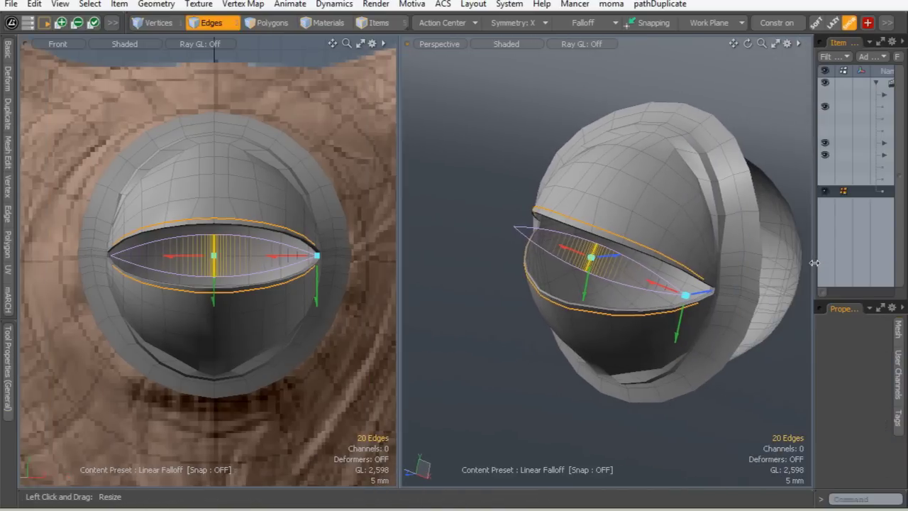
left_click_drag(586, 203, 537, 203, "alt+shift")
left_click_drag(568, 235, 610, 235, "ctrl+alt")
left_click_drag(585, 210, 526, 208, "alt")
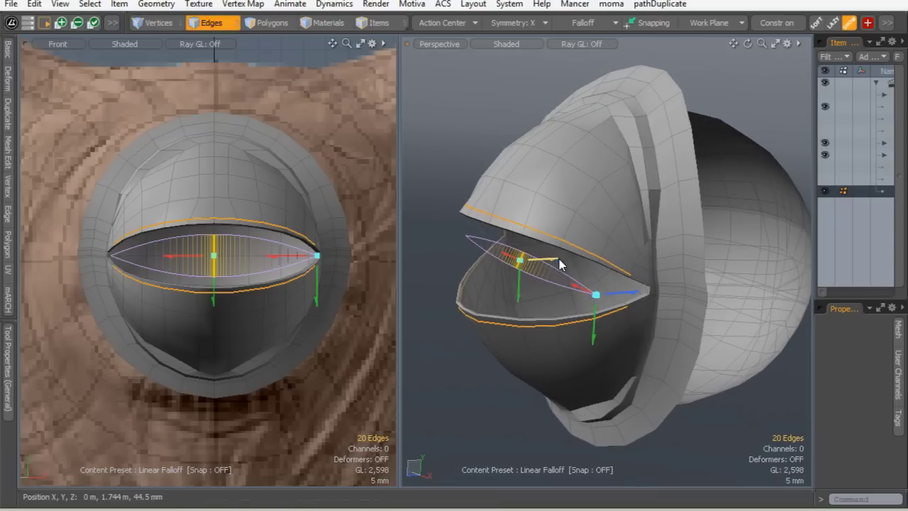
key("ctrl+space")
left_click(636, 315)
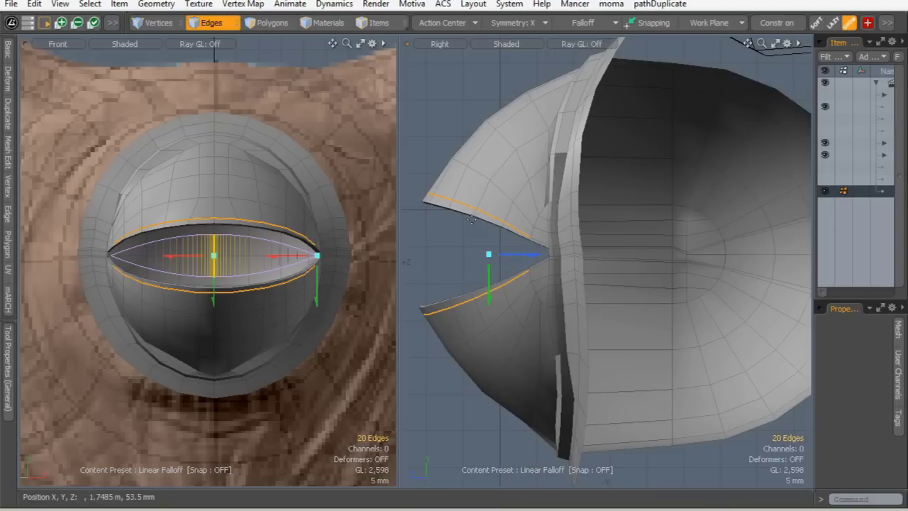
left_click_drag(462, 253, 478, 269, "alt+shift")
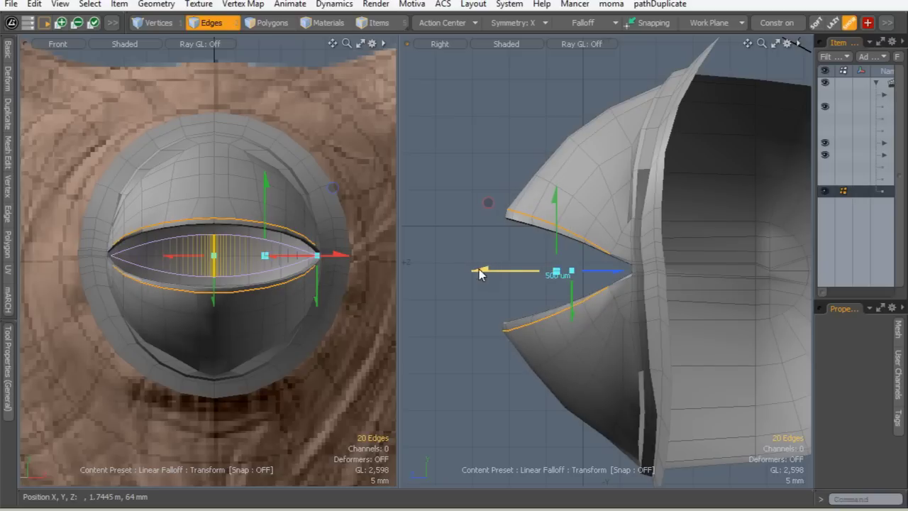
key("space")
left_click(487, 290)
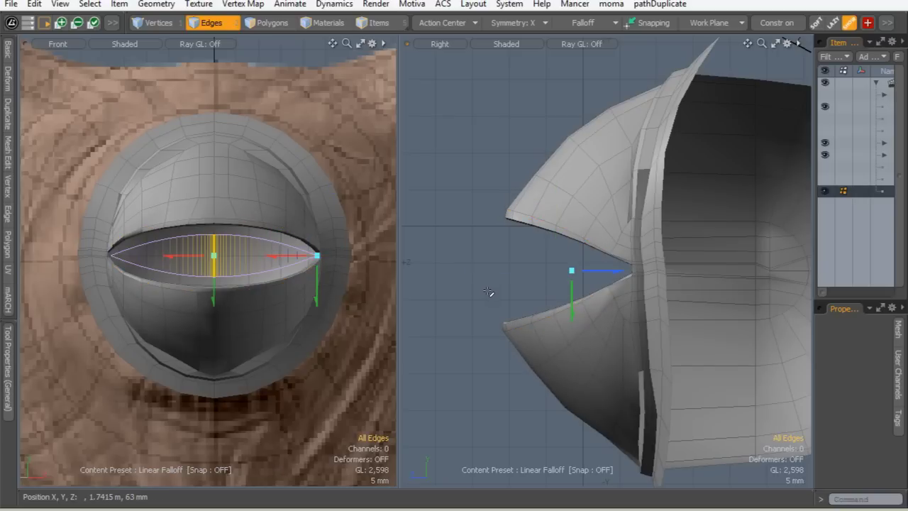
Return to Perspective view, inspect the lid rims with subdivision on and off, and drop the linear falloff, leaving subdivision on
key("Tab")
key("ctrl+space")
left_click(579, 223)
left_click_drag(550, 245, 674, 309, "alt")
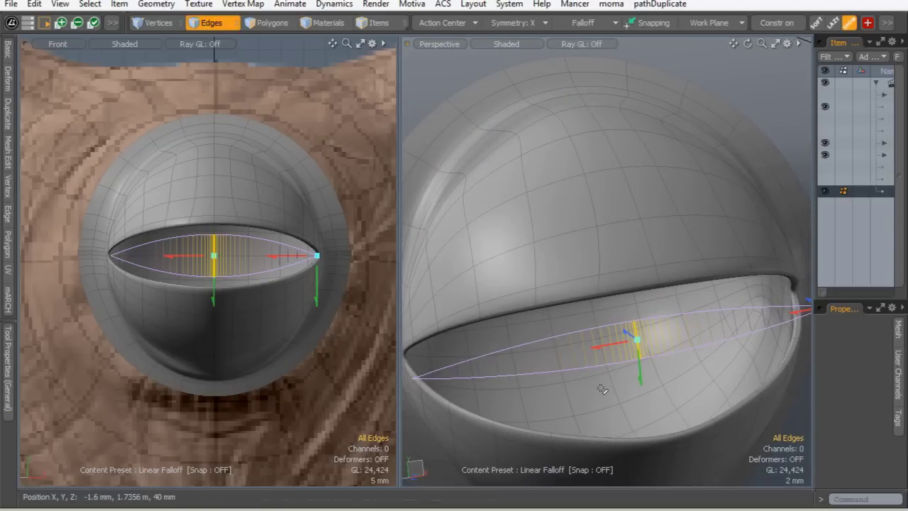
key("Tab")
left_click_drag(681, 370, 565, 325, "alt")
key("Tab")
key("Escape")
key("Escape")
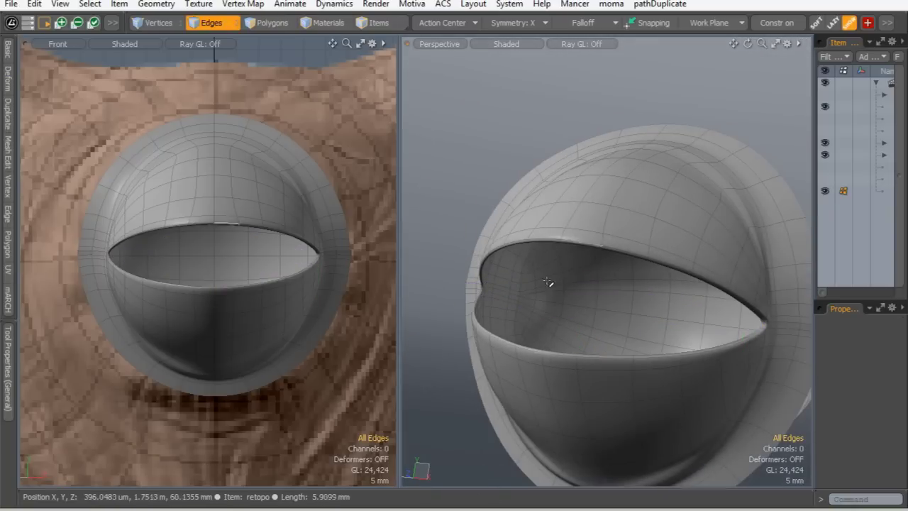
left_click_drag(596, 207, 550, 237, "ctrl+alt")
left_click_drag(550, 238, 533, 328, "alt")
left_click_drag(594, 225, 689, 253, "alt")
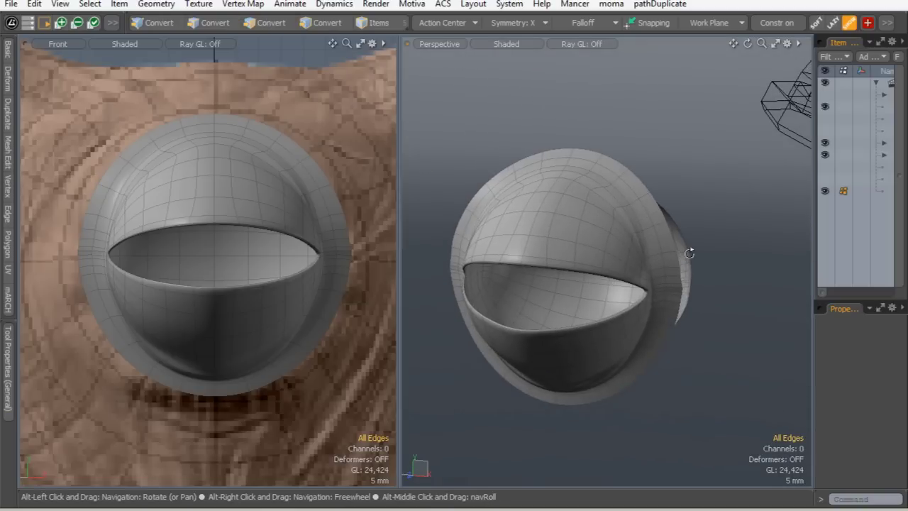
Widen the item list, make the base constr mesh visible, compare it with base tmp and leave base constr selected
left_click_drag(813, 242, 738, 242)
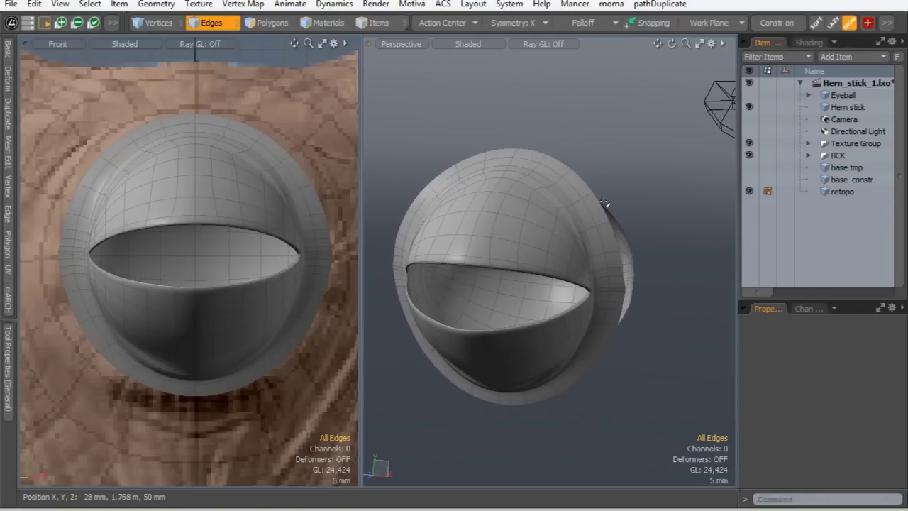
left_click(750, 180)
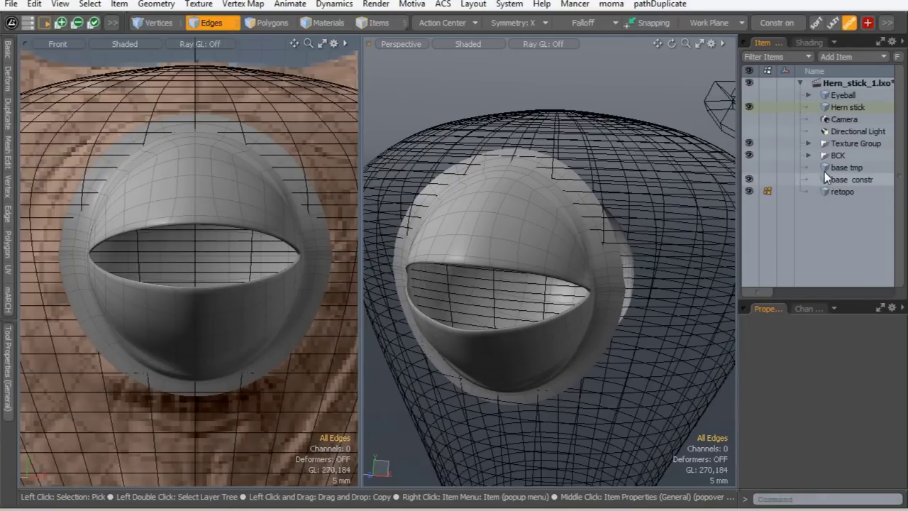
left_click(825, 179)
left_click_drag(609, 301, 553, 242, "alt")
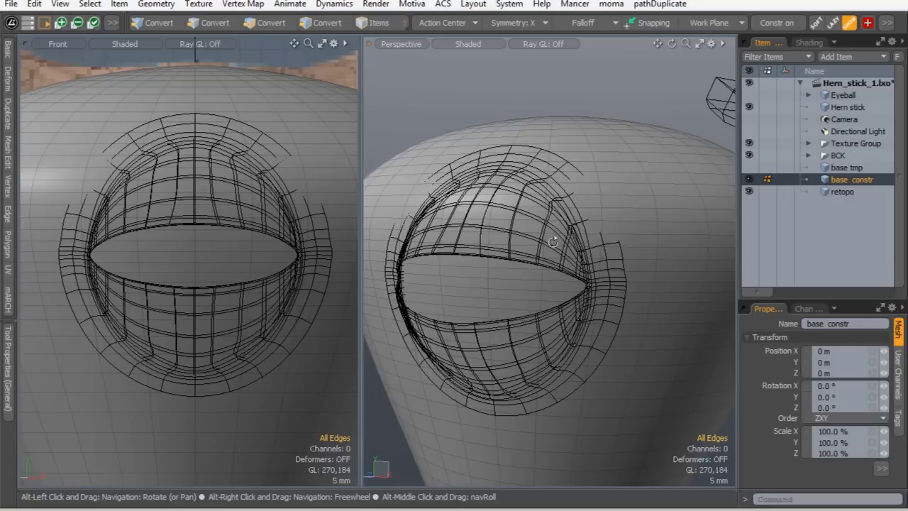
left_click(826, 167)
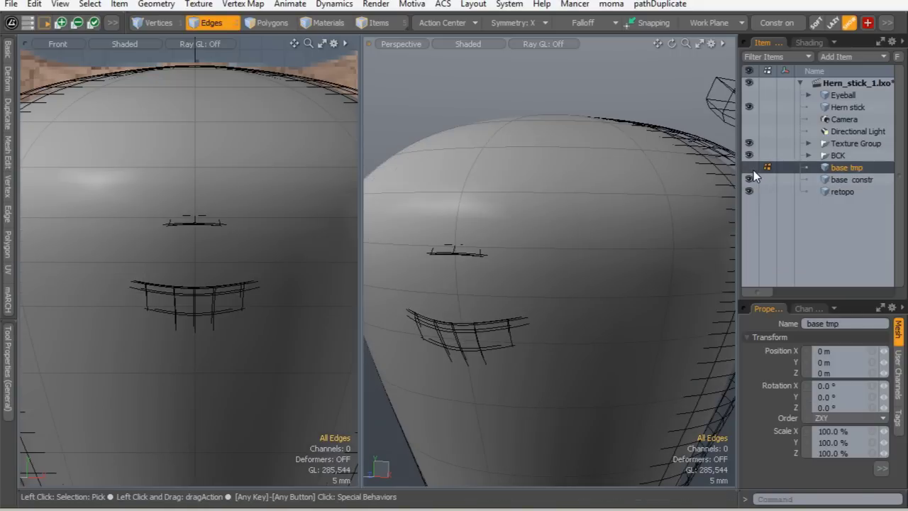
left_click(779, 181)
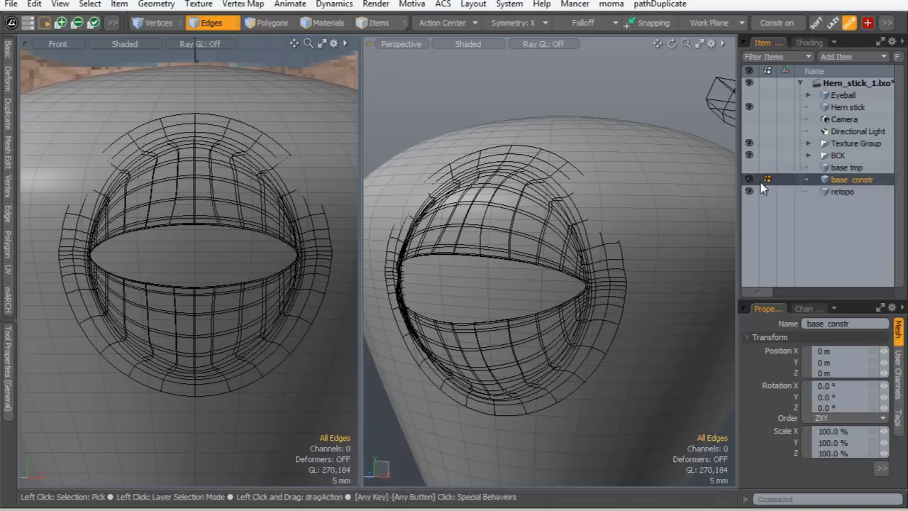
mouse_move(579, 211)
left_mouse_down("alt")
mouse_move(563, 264)
mouse_move(576, 219)
left_mouse_up("alt")
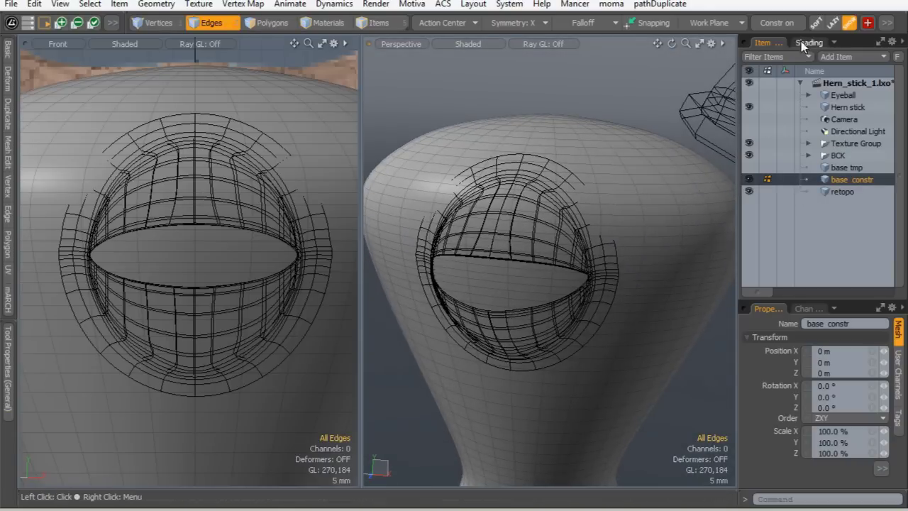
Make the Hern stick mesh active and select the polygon rings of the collar at the antler's lower end
left_click(826, 109)
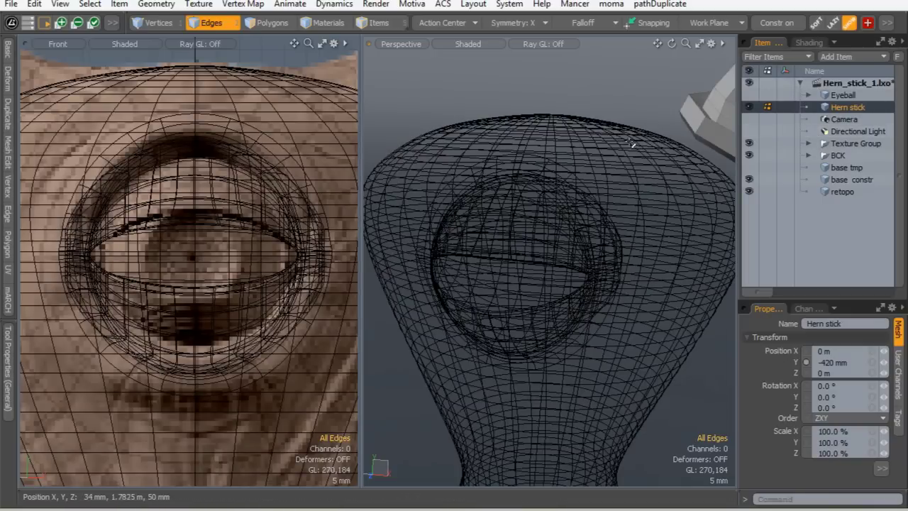
left_click_drag(298, 144, 187, 224, "ctrl+alt")
left_click_drag(187, 223, 153, 274, "alt+shift")
left_click_drag(215, 238, 193, 256, "ctrl+alt")
left_click_drag(199, 253, 264, 242, "ctrl+alt")
left_click_drag(631, 142, 567, 202, "alt+shift")
left_click_drag(568, 203, 603, 183, "alt")
left_click_drag(667, 182, 525, 271, "alt+shift")
key("l")
key("shift+Up")
key("shift+Up")
key("shift+Up")
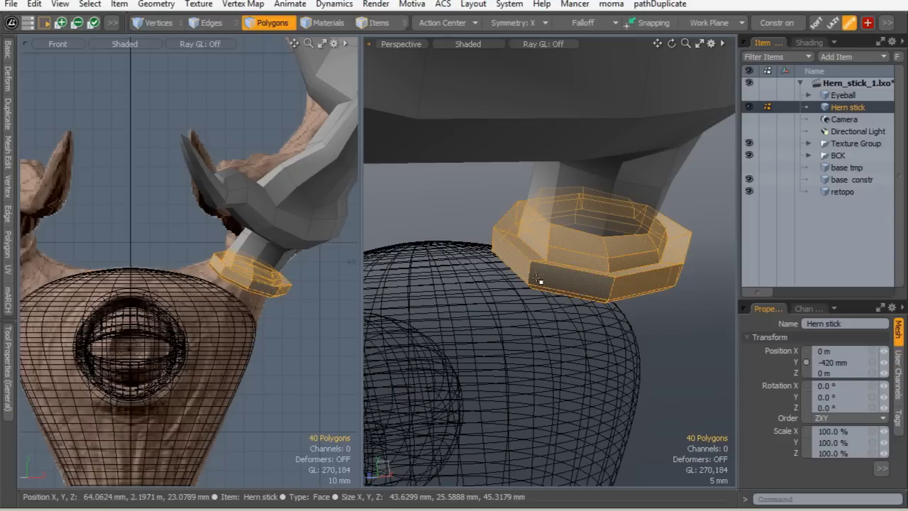
Move the selected collar polygons slightly towards the antler along their local axis
key("w")
key("alt+l")
left_click_drag(582, 288, 601, 188, "alt")
left_click_drag(600, 166, 604, 152)
key("space")
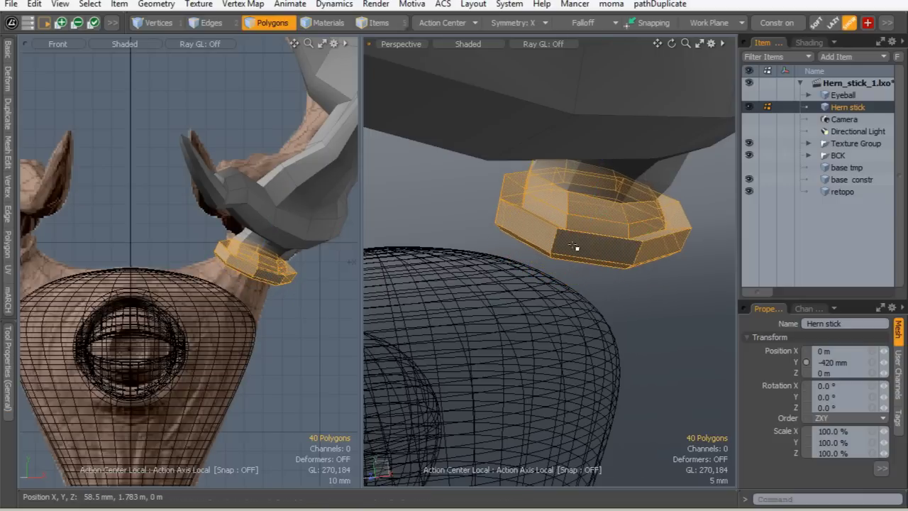
Select only the outer polygon rings at the bottom of the antler's collar
left_click_drag(575, 247, 542, 231)
key("l")
key("w")
key("space")
left_click_drag(566, 259, 551, 256)
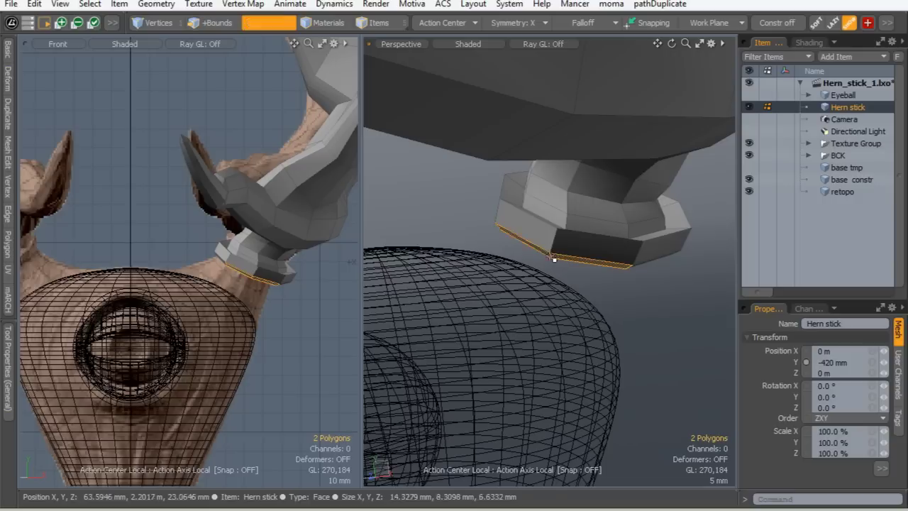
key("l")
key("shift+Up")
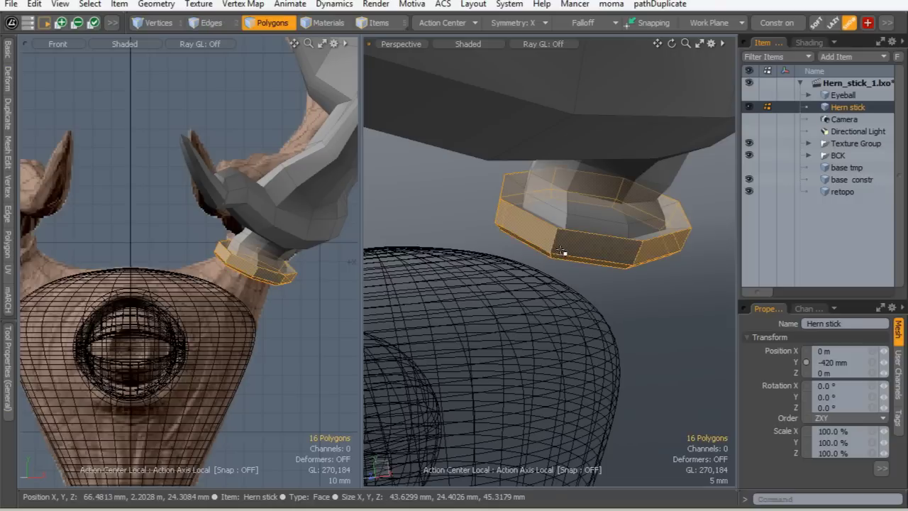
Scale the selected collar rings slightly inward, adjust their thickness along the local axis, and deselect them
key("r")
left_click_drag(517, 206, 526, 208)
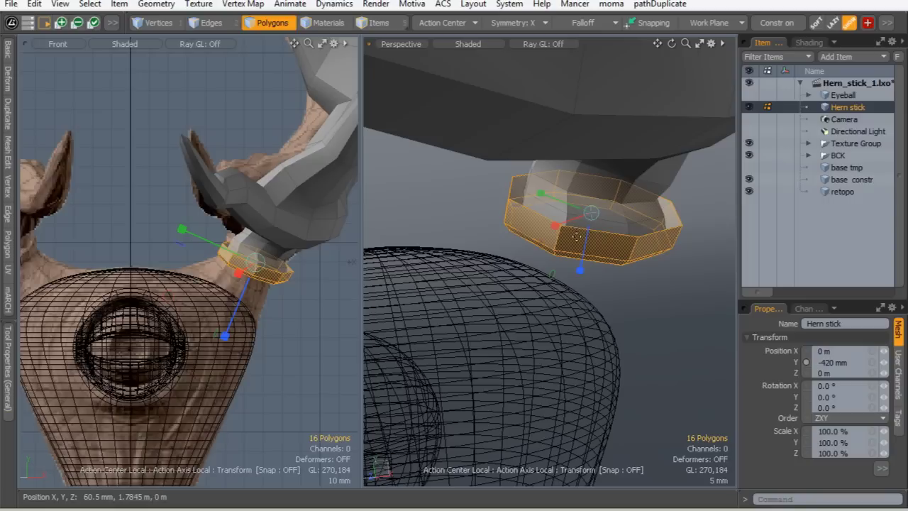
left_click_drag(580, 254, 579, 263)
key("q")
left_click(597, 284)
Select the open boundary edge loop under the collar and extend it a short way towards the head
left_click_drag(549, 308, 638, 159, "alt")
left_click(209, 23)
double_click(559, 236)
left_click_drag(559, 237, 525, 302, "alt")
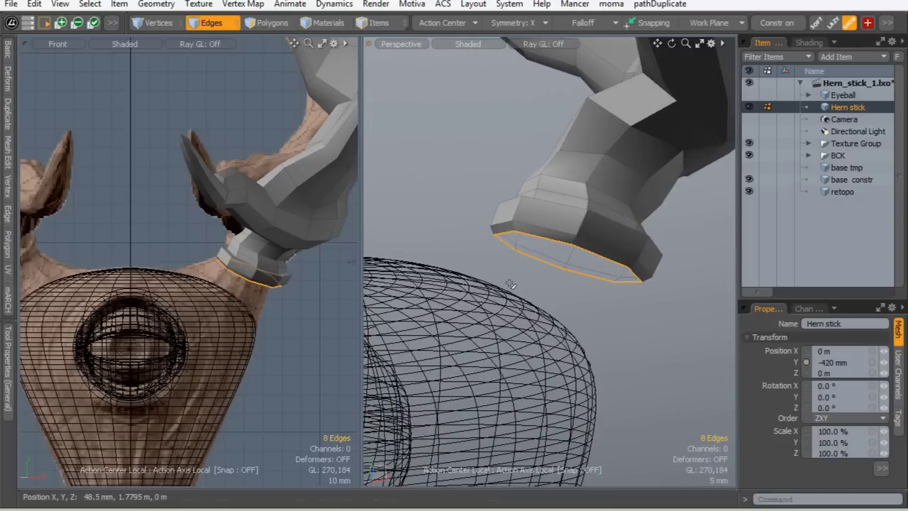
key("shift+x")
left_click_drag(559, 295, 554, 310)
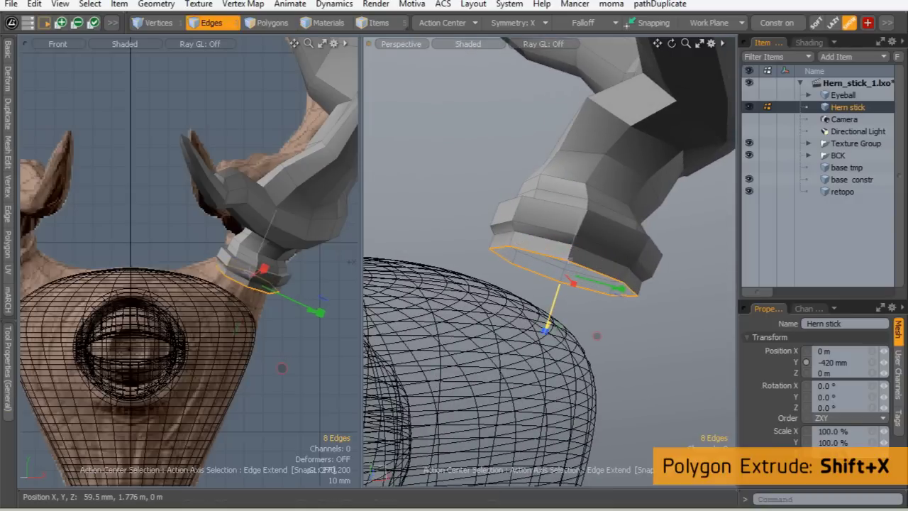
left_click_drag(618, 310, 547, 279, "alt")
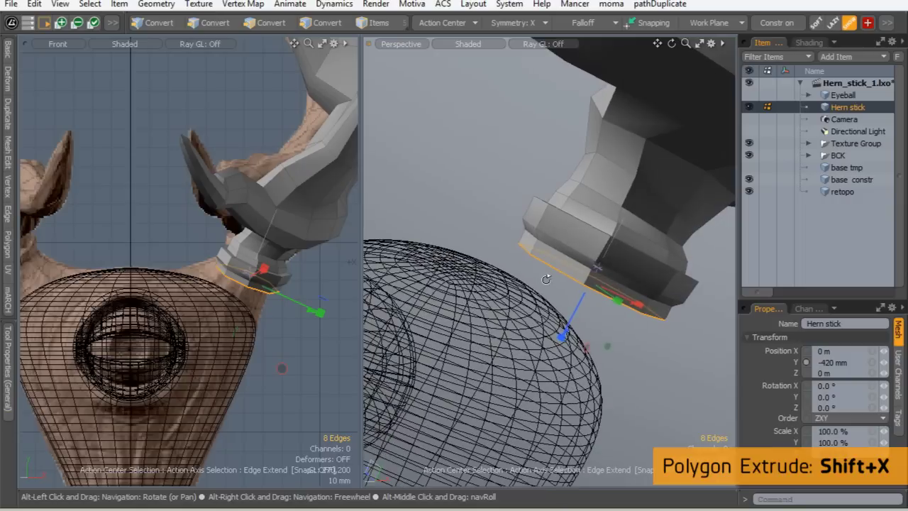
Extend the collar's boundary edges a second time towards the head surface
left_click(555, 303, "shift")
left_click_drag(610, 244, 597, 267)
left_click_drag(607, 387, 558, 374, "alt")
left_click_drag(576, 296, 522, 288, "ctrl+alt")
left_click_drag(263, 292, 267, 285, "alt+shift")
left_click_drag(267, 285, 290, 301, "ctrl+alt")
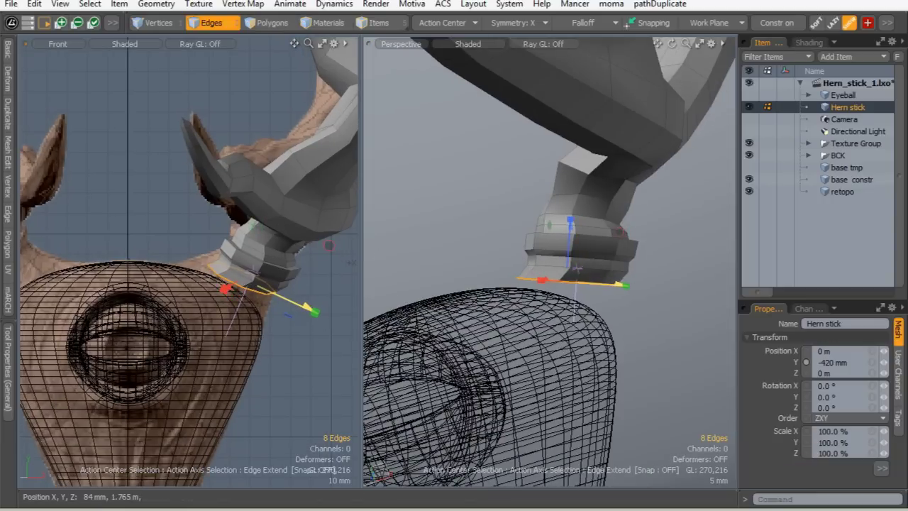
left_click_drag(456, 291, 480, 288, "alt")
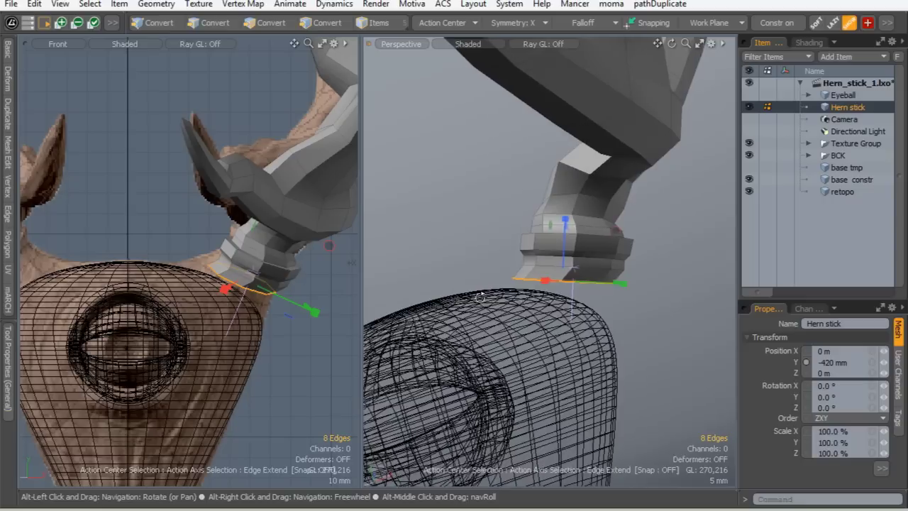
Remove the surplus edge loop, reselect the open boundary loop and rotate it slightly towards the head's slope
key("space")
key("BackSpace")
double_click(544, 281)
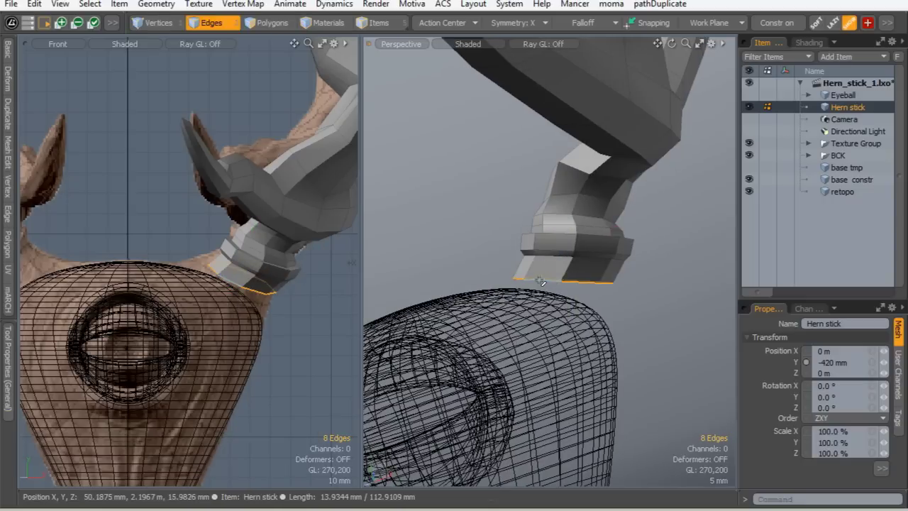
key("e")
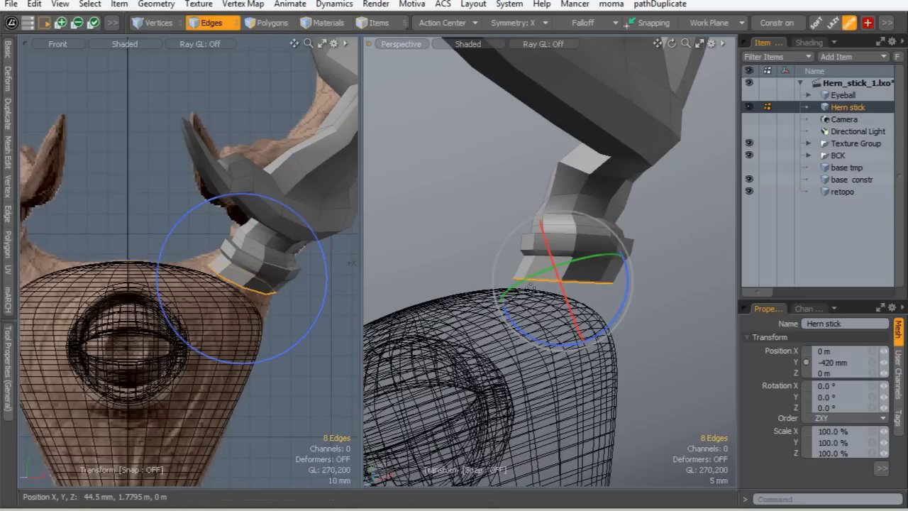
key("space")
key("e")
left_click_drag(625, 284, 624, 289)
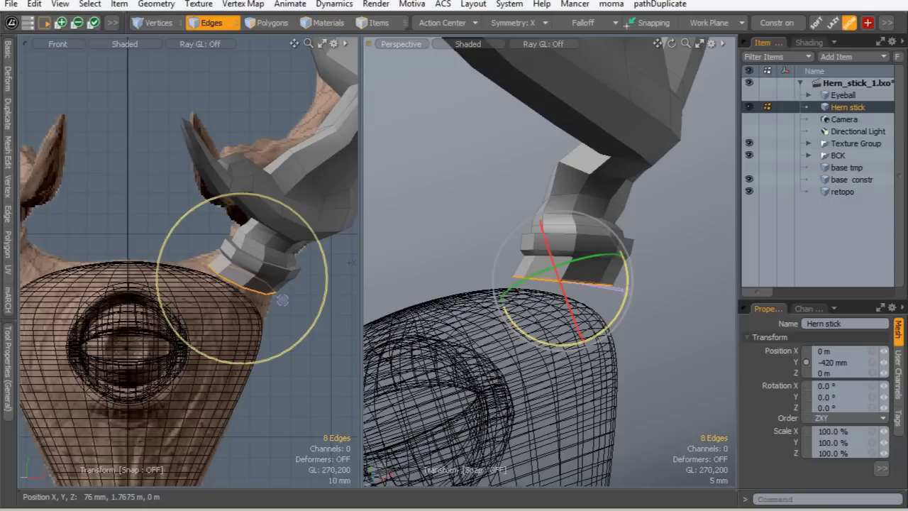
left_click_drag(282, 300, 280, 306)
key("space")
Widen the area for tools and tool properties and narrow the item list
left_click_drag(183, 263, 261, 222, "alt")
left_click_drag(261, 222, 285, 228, "ctrl+alt")
left_click_drag(500, 318, 548, 222, "alt+shift")
left_click_drag(547, 221, 535, 203, "alt+shift")
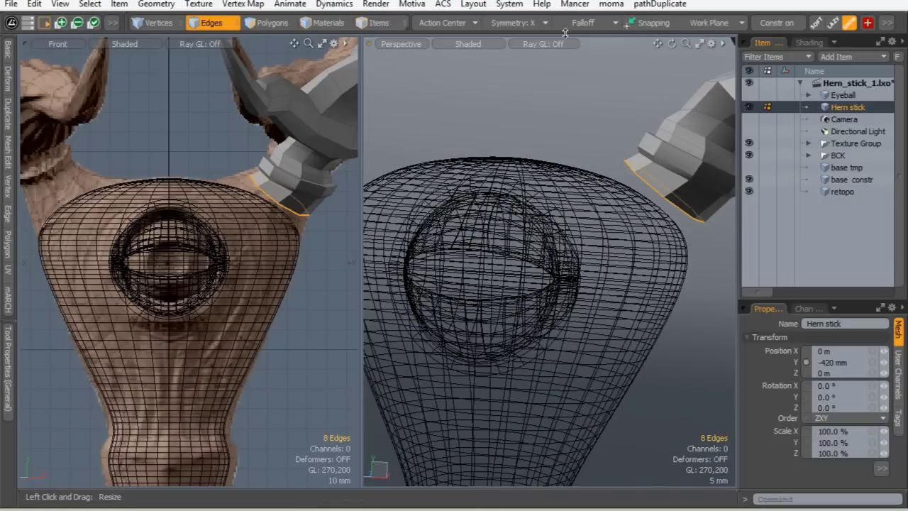
left_click_drag(15, 278, 95, 277)
left_click_drag(738, 236, 827, 240)
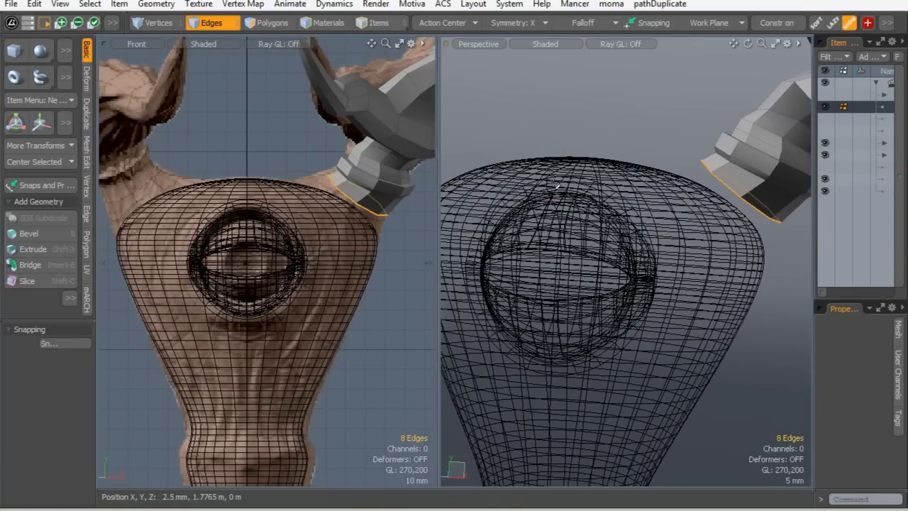
left_click_drag(93, 227, 124, 227)
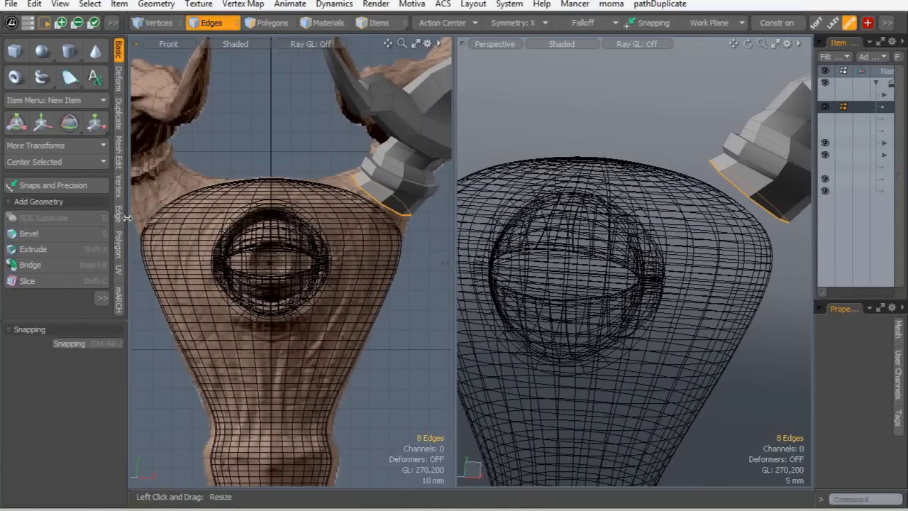
left_click_drag(86, 320, 85, 353)
Turn on the Background constraint with Vector geometry constraint, a 0 m offset and Double Sided enabled
left_click(81, 378)
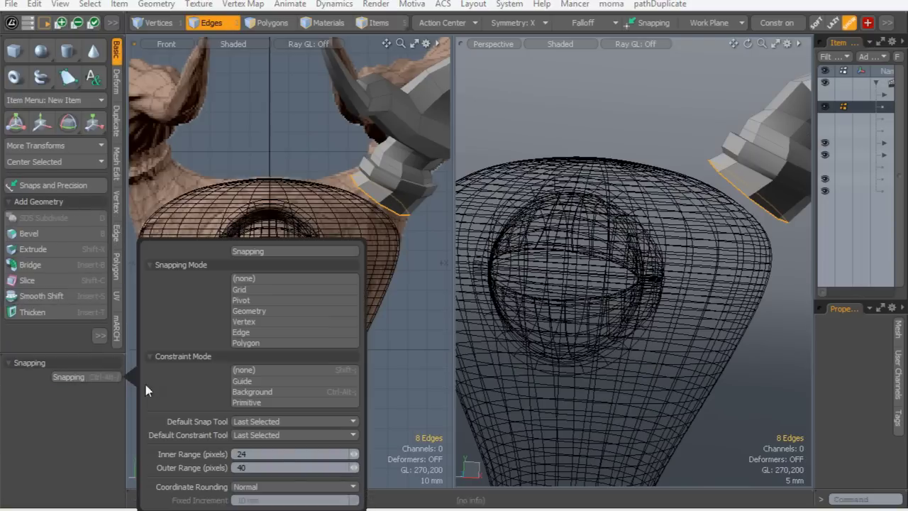
left_click(252, 391)
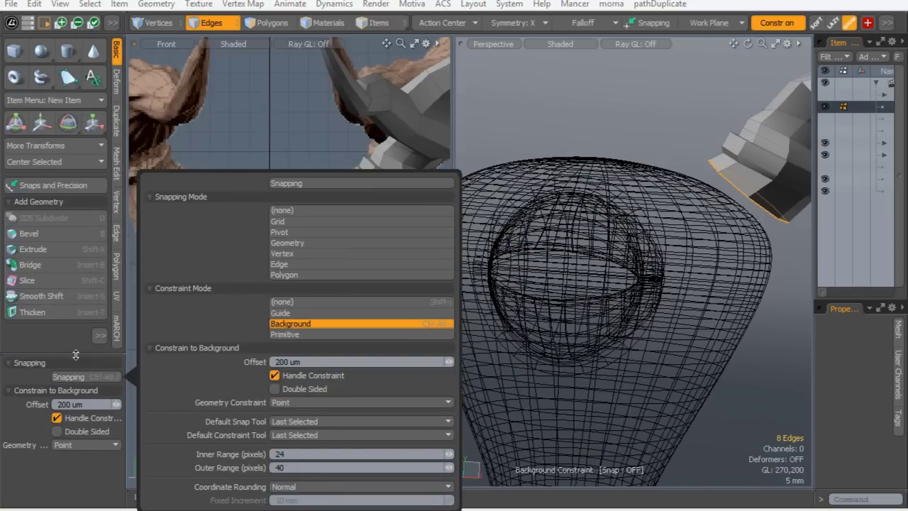
left_click(76, 355)
left_click_drag(74, 355, 78, 306)
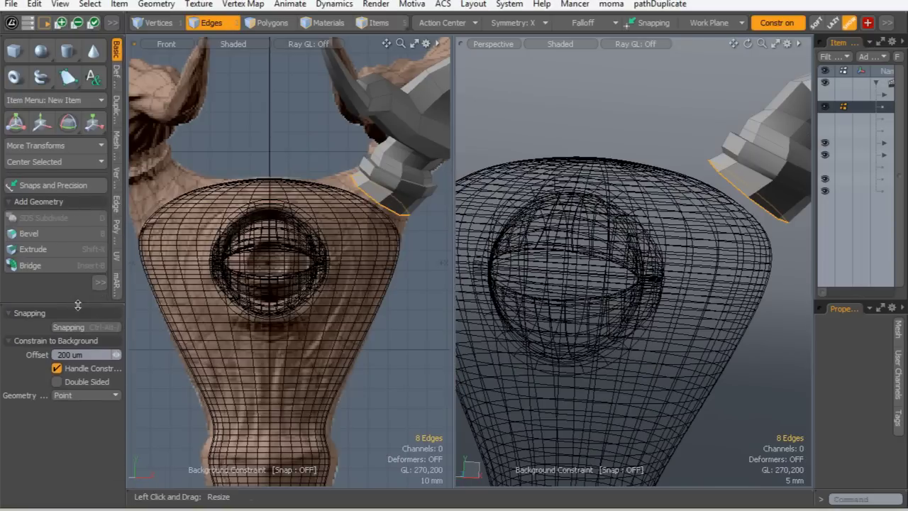
left_click(71, 394)
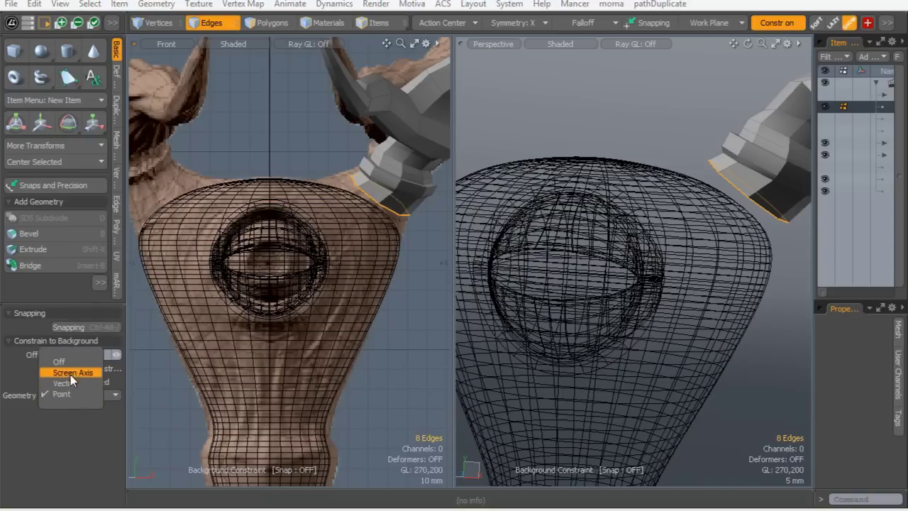
left_click(70, 381)
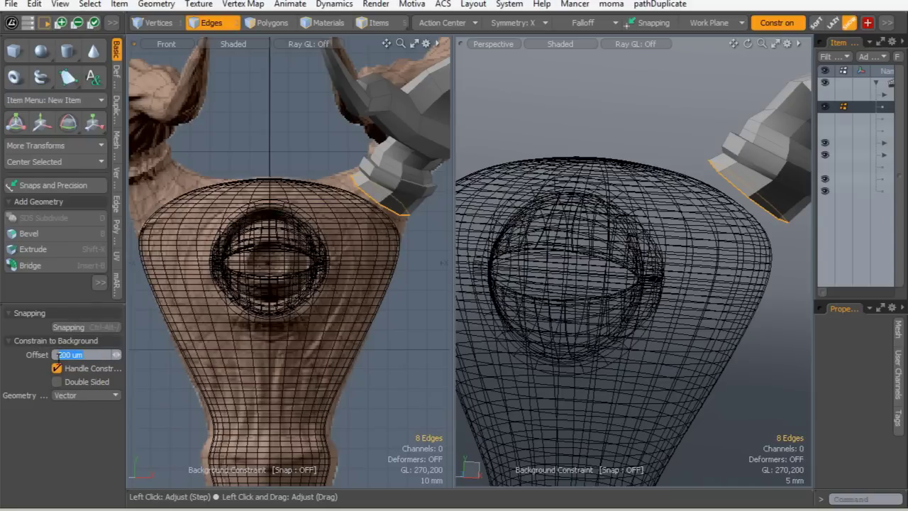
key("Return")
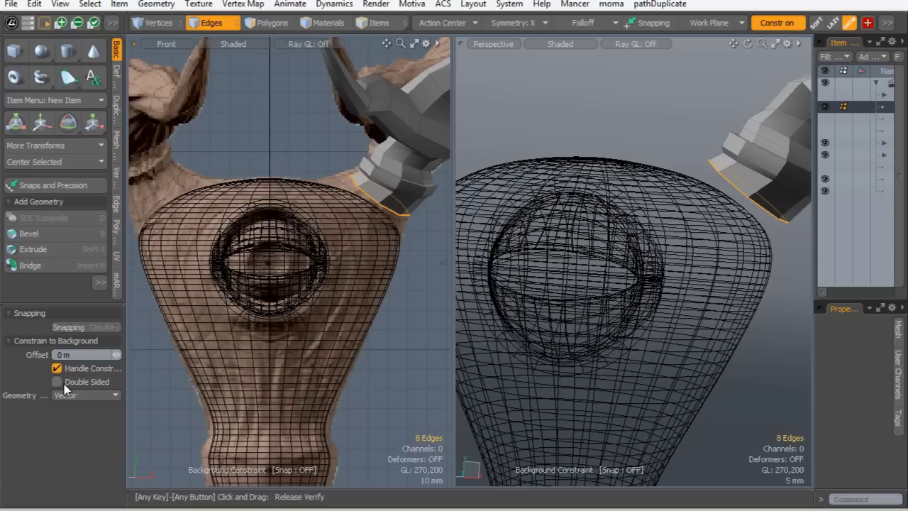
Move the antler's boundary loop about -42.65 mm along its local Z axis onto the head surface
key("w")
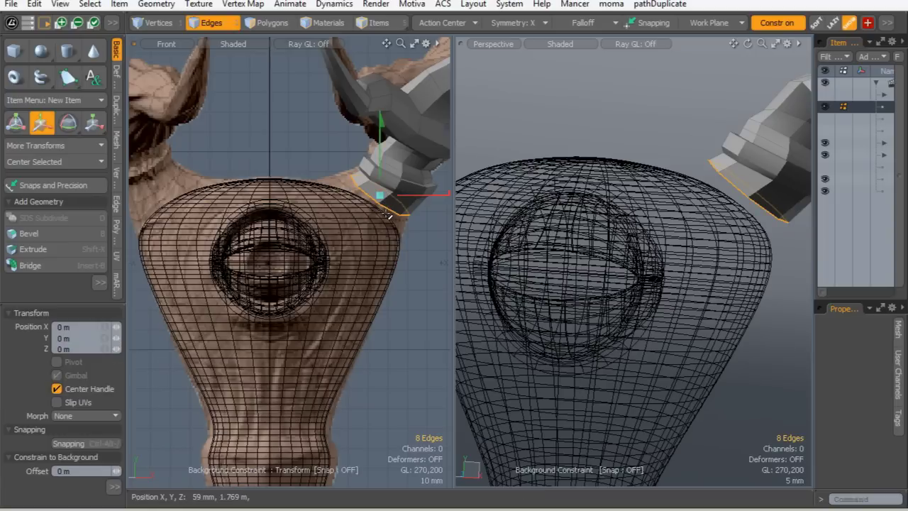
key("alt+l")
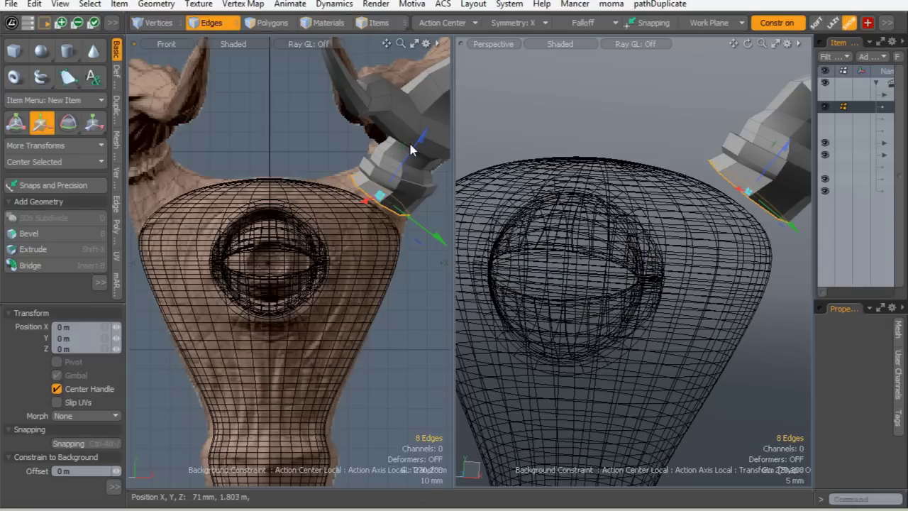
left_click_drag(421, 147, 374, 214)
left_click_drag(425, 247, 424, 249)
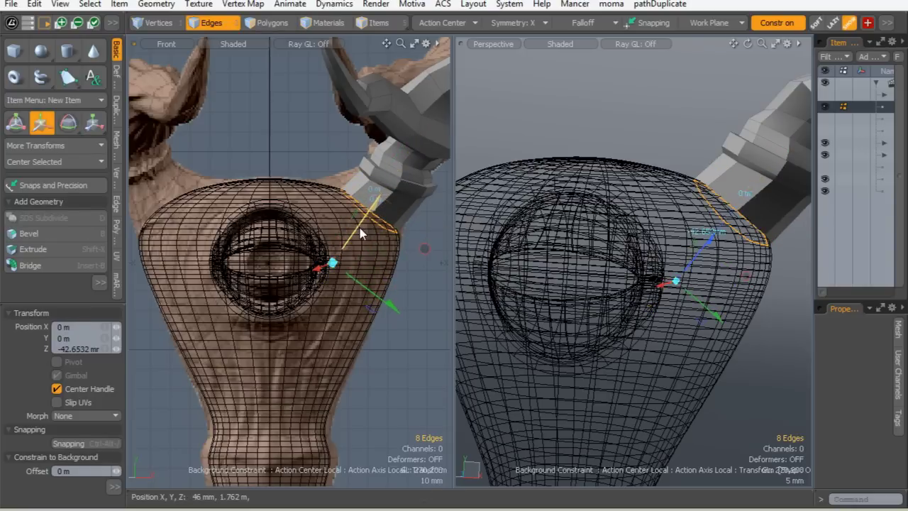
key("q")
mouse_move(586, 256)
left_mouse_down("alt")
mouse_move(521, 236)
mouse_move(560, 286)
mouse_move(586, 270)
left_mouse_up("alt")
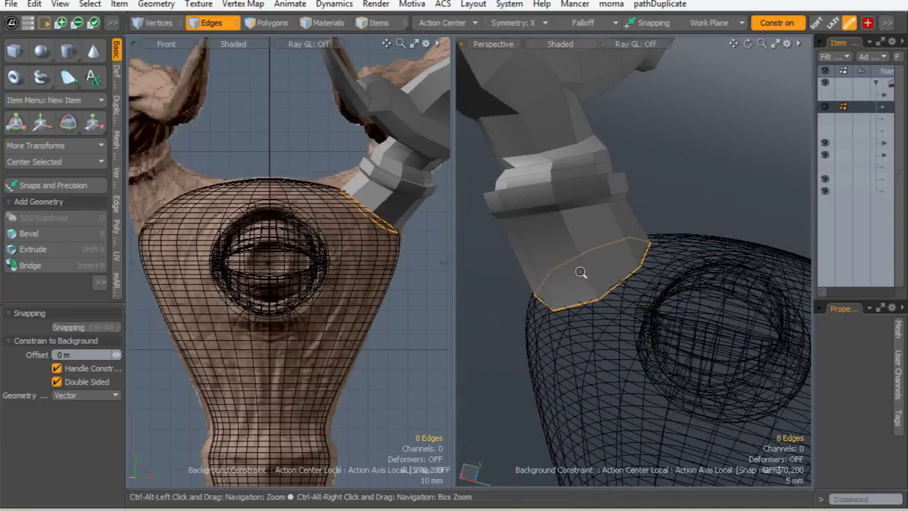
left_click_drag(539, 317, 623, 322, "alt")
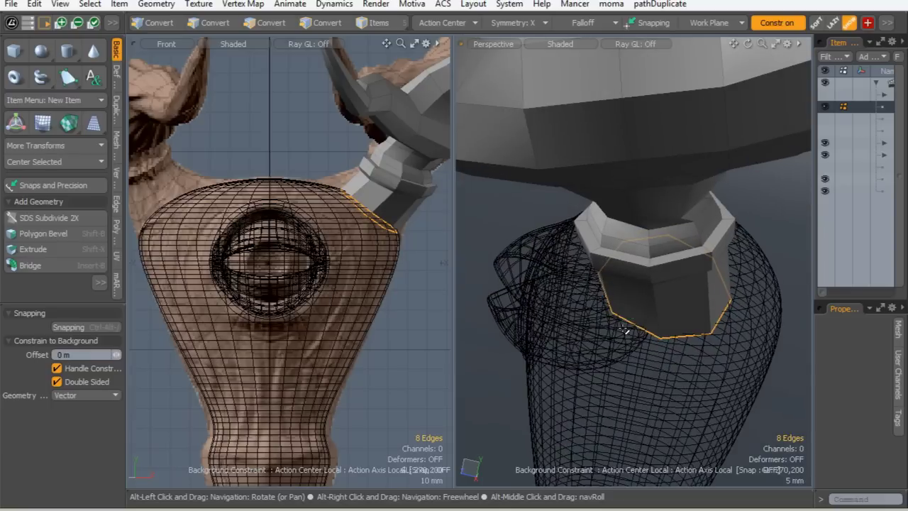
Start Edge Extend on the boundary loop and set the background geometry constraint to Screen Axis
key("shift+x")
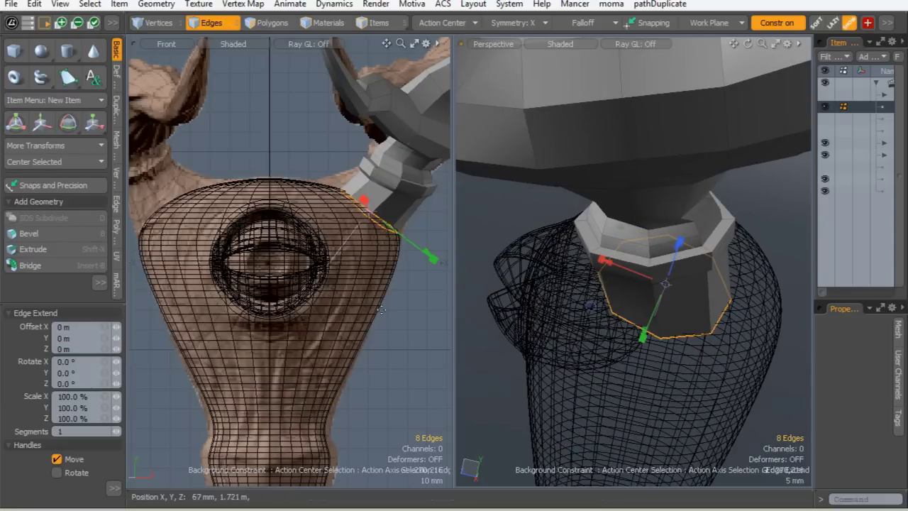
left_click(9, 314)
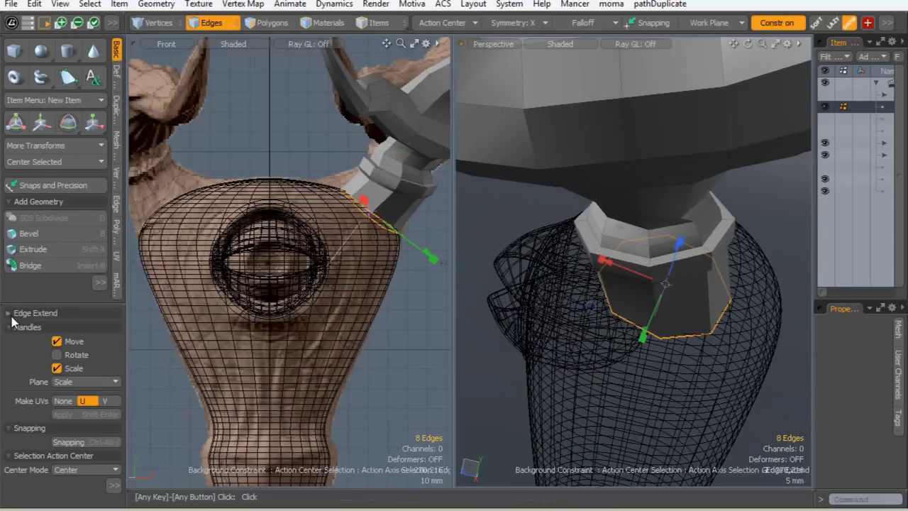
left_click(51, 312)
scroll(19, 315, "down", 5)
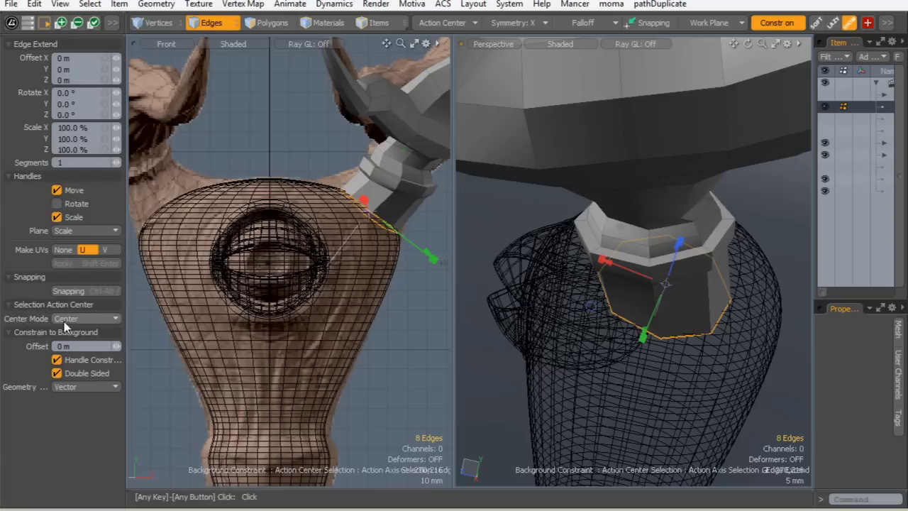
left_click(73, 388)
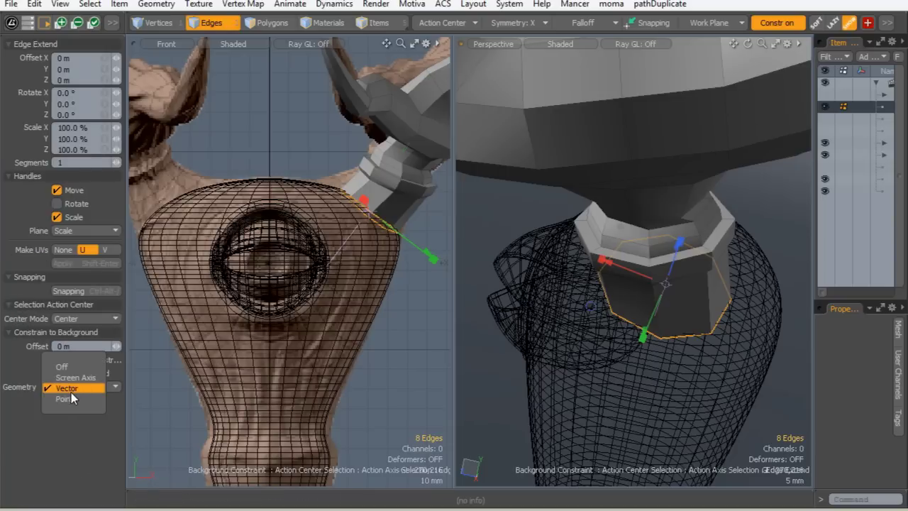
left_click(76, 378)
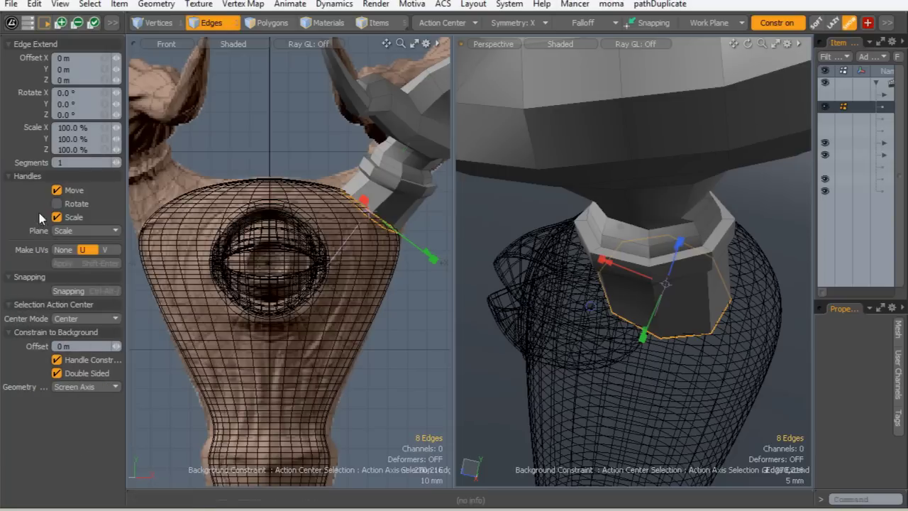
Extend the boundary loop outward over the head surface, try a further extension scaled about 118%, and undo that second one
left_click_drag(625, 296, 584, 341, "alt")
left_click(579, 334, "shift")
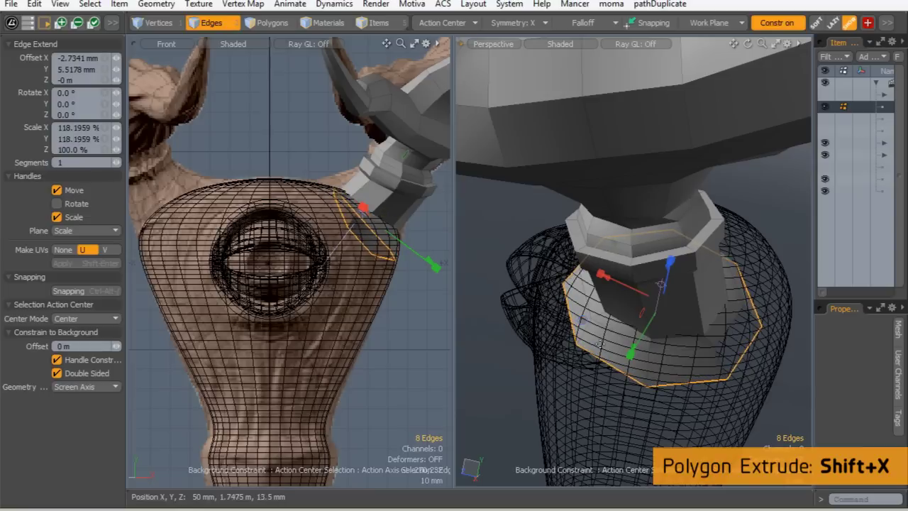
left_click_drag(671, 318, 733, 359, "alt")
key("ctrl+z")
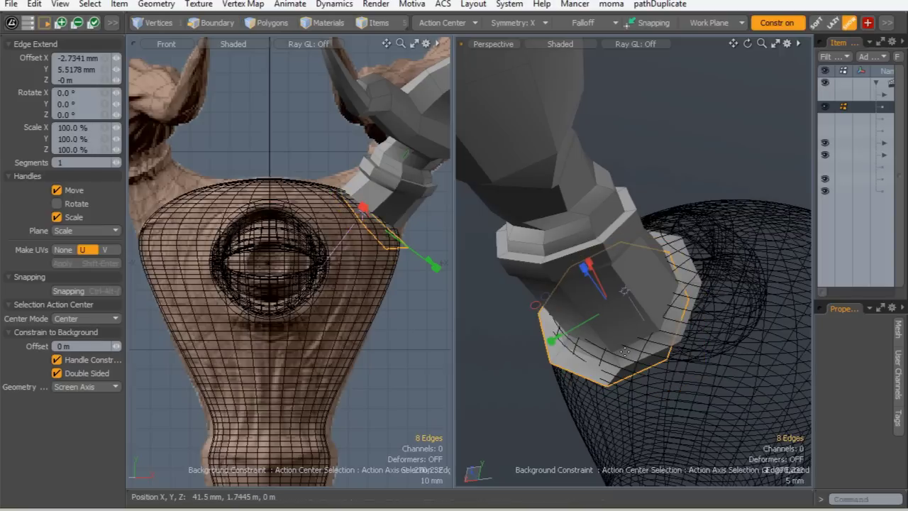
key("ctrl+z")
left_click_drag(626, 341, 702, 298, "alt")
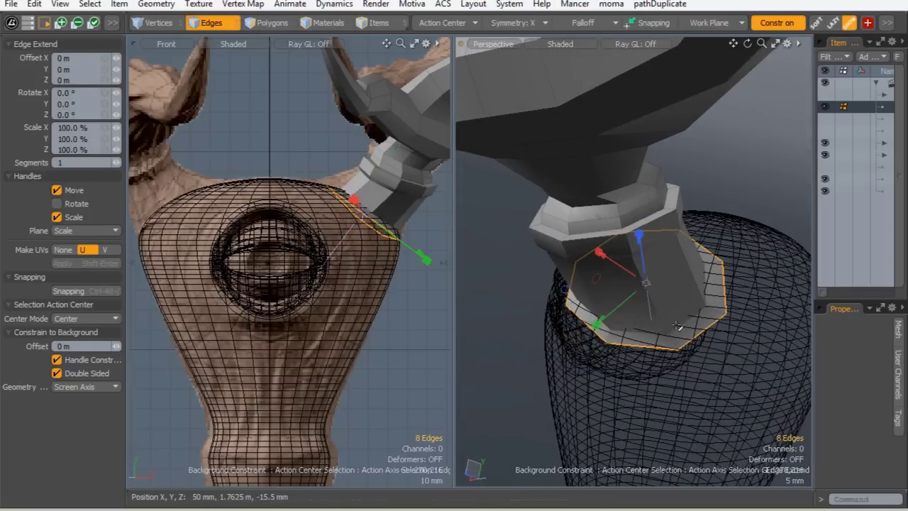
Finish Edge Extend and select the edge loop where the antler's stem meets the new flange
key("q")
left_click_drag(641, 363, 638, 298, "alt")
double_click(636, 300)
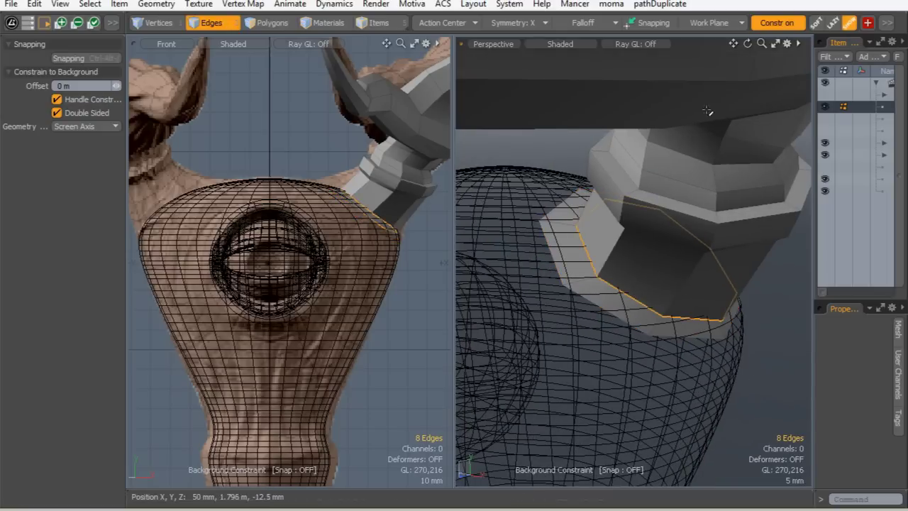
Turn off the Background constraint and start moving the selected loop with a local action center
left_click(73, 59)
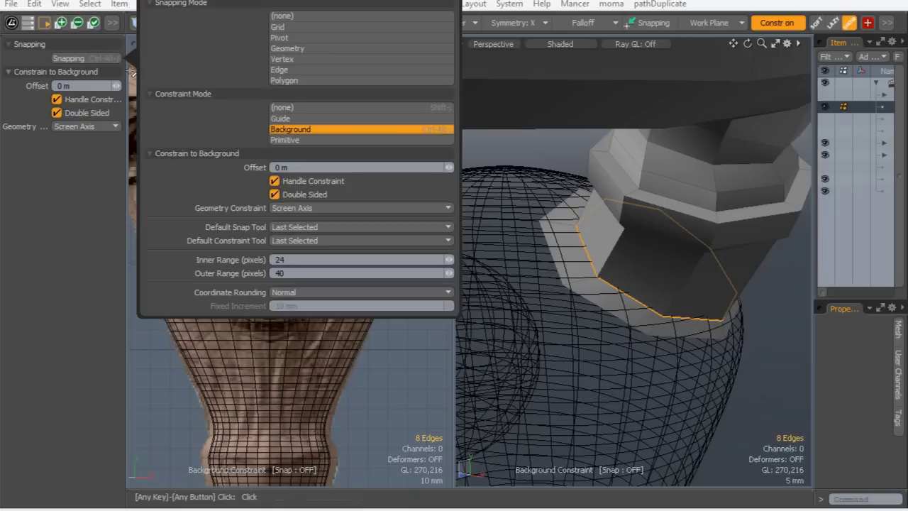
left_click(283, 107)
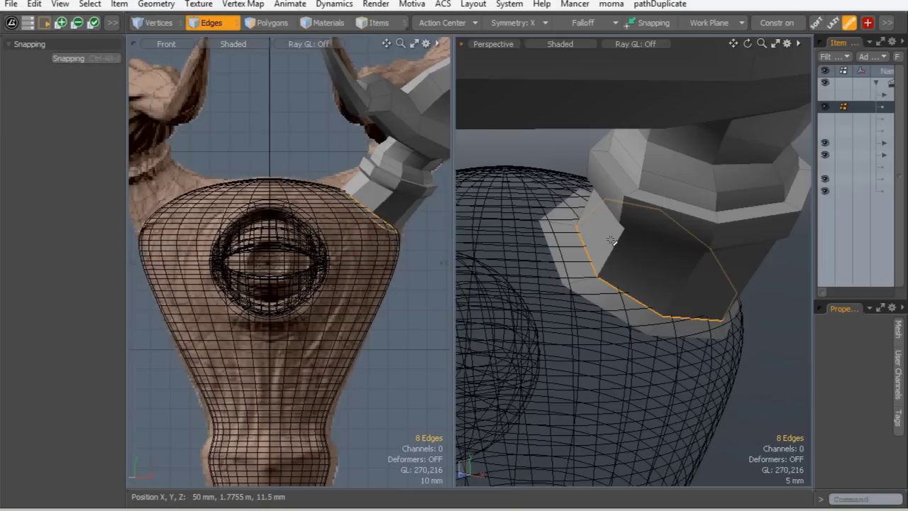
key("y")
key("alt+x")
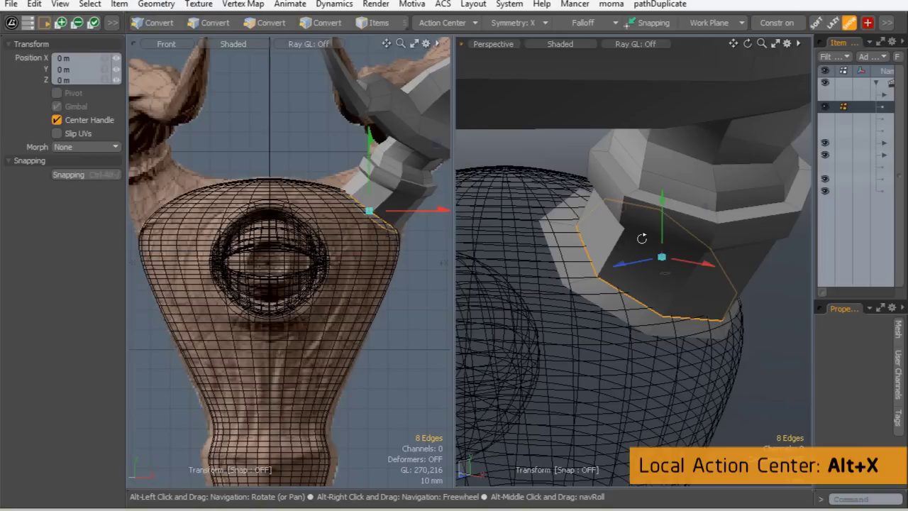
Move the edge loop near the antler's base about 6 mm along its local Z axis, away from the head
left_click_drag(694, 223, 708, 201)
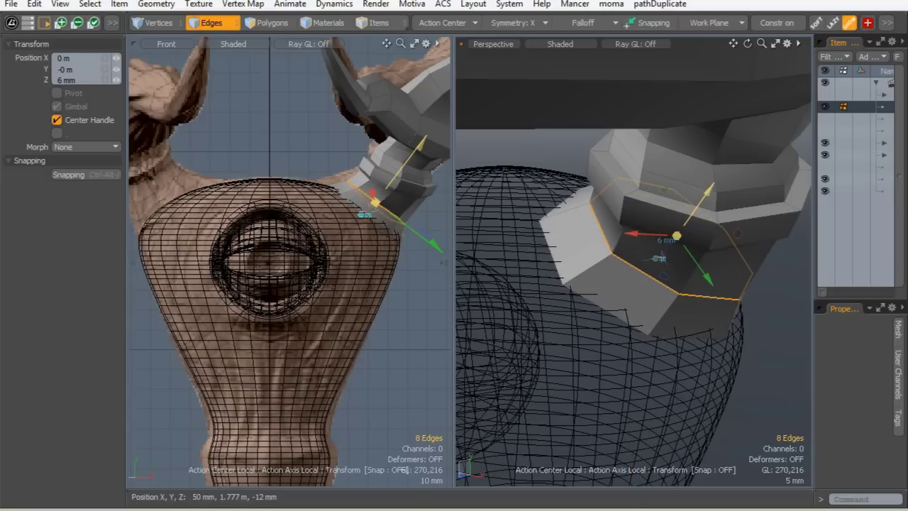
key("space")
double_click(605, 310)
left_click_drag(602, 310, 559, 328, "alt")
left_click_drag(559, 328, 536, 324, "alt+shift")
left_click_drag(536, 325, 566, 271, "alt")
left_click_drag(565, 272, 582, 270, "ctrl+alt")
Select the antler mesh and the retopo eye mesh together as items
left_click(376, 23)
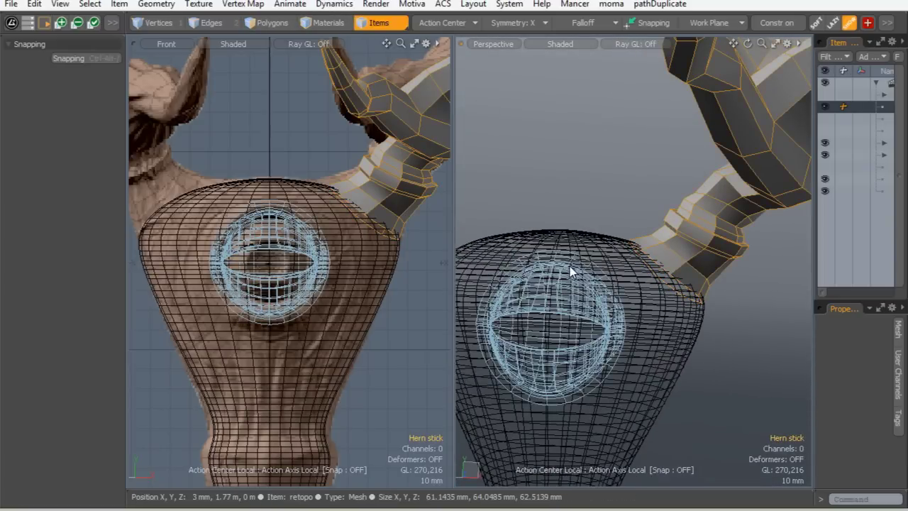
left_click(570, 266)
left_click_drag(627, 315, 646, 322, "alt")
left_click(669, 249, "shift")
left_click_drag(601, 298, 646, 153, "alt+shift")
left_click_drag(646, 212, 599, 220, "ctrl+alt")
left_click_drag(599, 259, 616, 318, "alt")
left_click_drag(612, 319, 588, 340, "alt+shift")
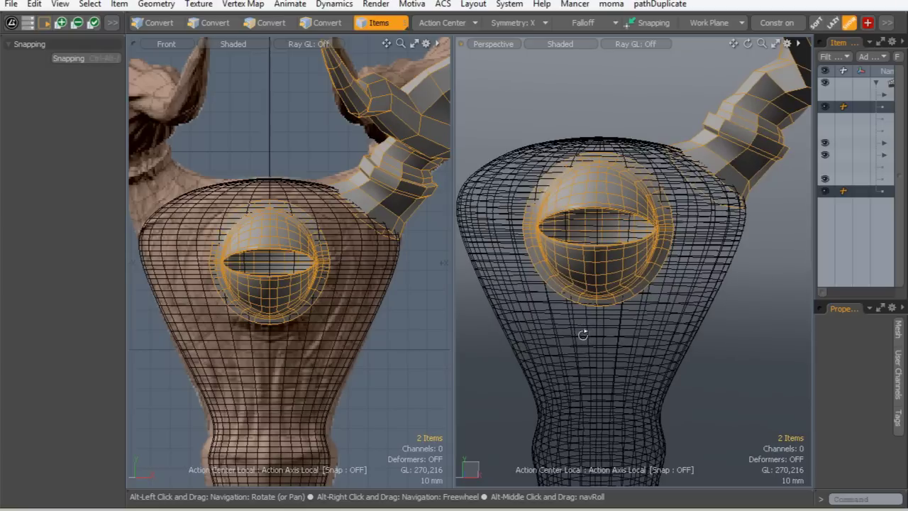
left_click_drag(618, 229, 585, 301, "alt+shift")
left_click_drag(689, 196, 653, 239, "ctrl+alt")
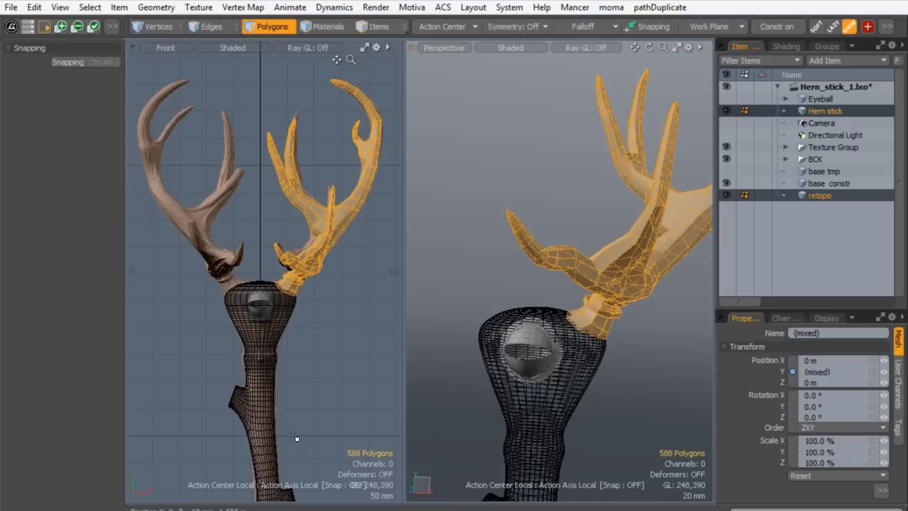
Mirror the selected antler polygons across the X axis, with the mirror centre's X and Y set to 0 m
left_click_drag(717, 276, 756, 274)
key("shift+v")
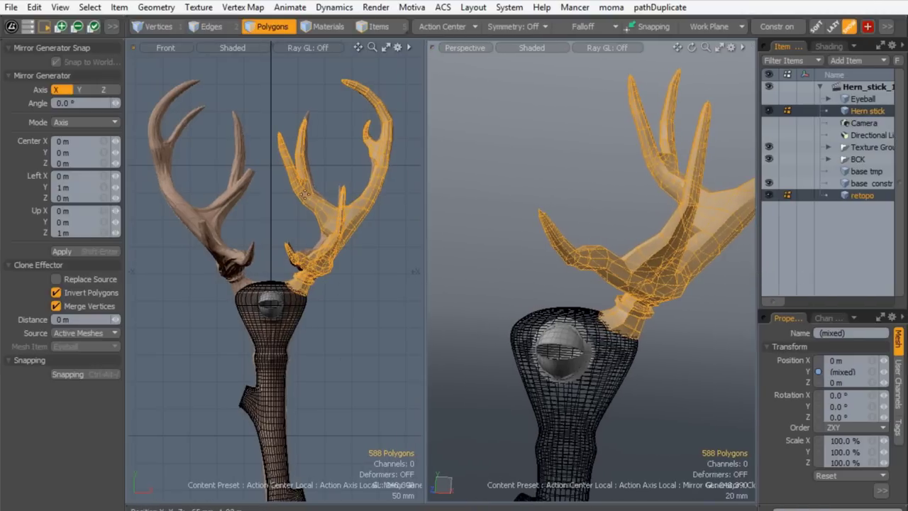
left_click(243, 171)
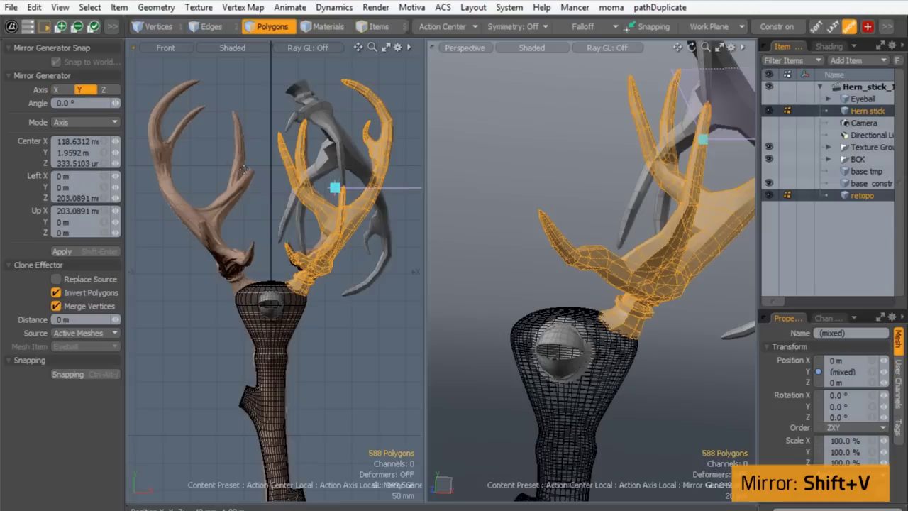
left_click(63, 93)
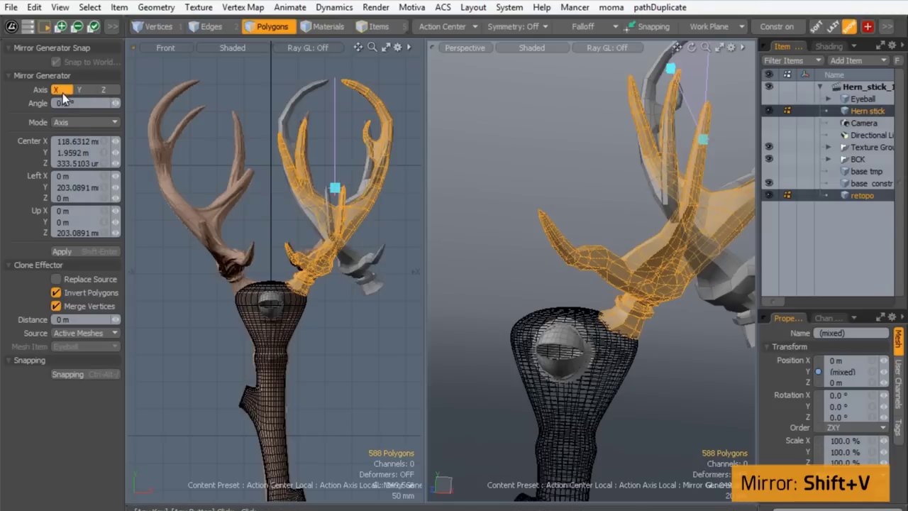
left_click_drag(94, 143, 43, 141)
type("0")
key("Return")
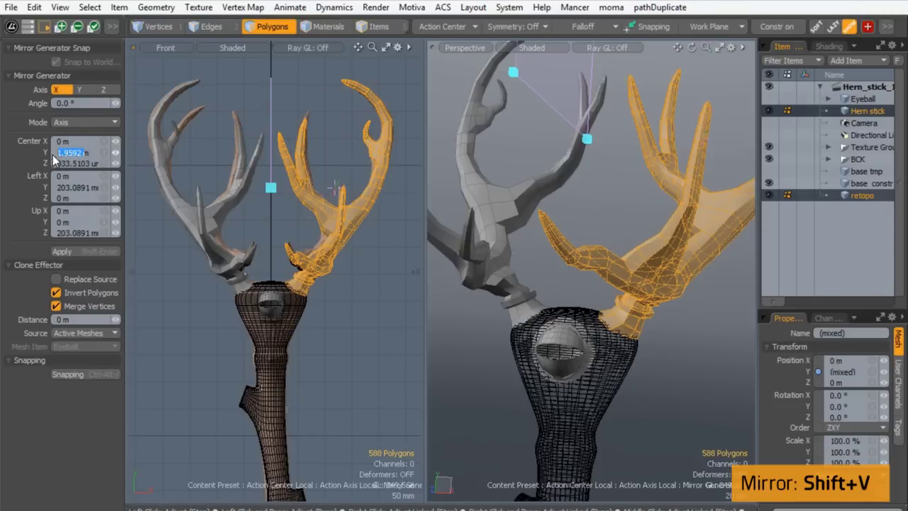
type("0")
key("Return")
key("space")
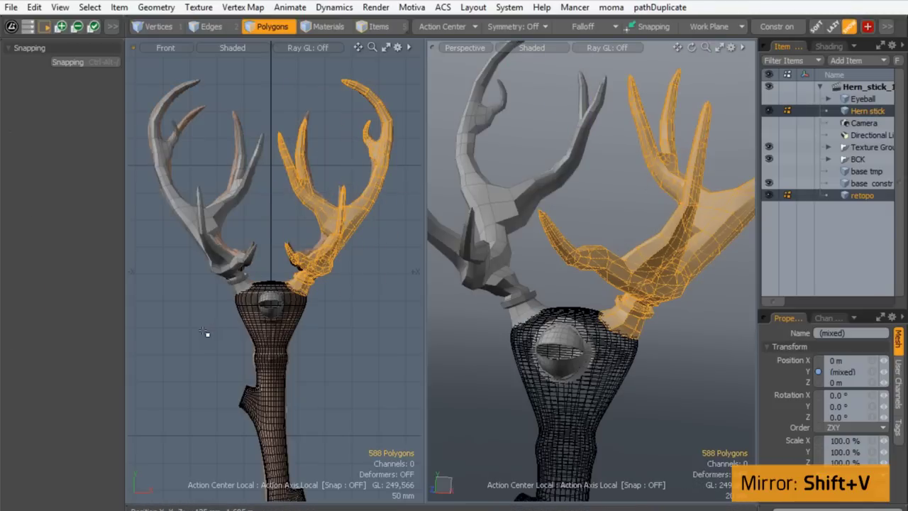
Transfer the polygons of both antlers from the Hern stick mesh into the retopo mesh
left_click(153, 349)
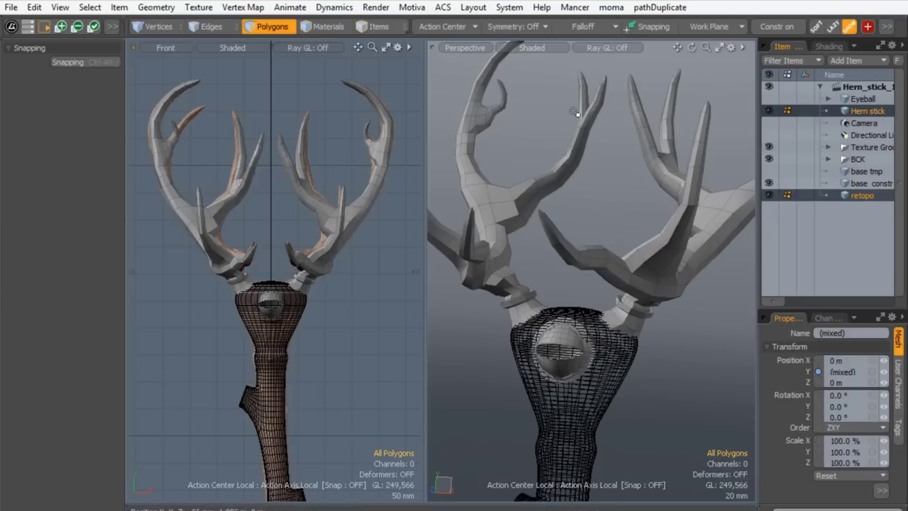
double_click(330, 216)
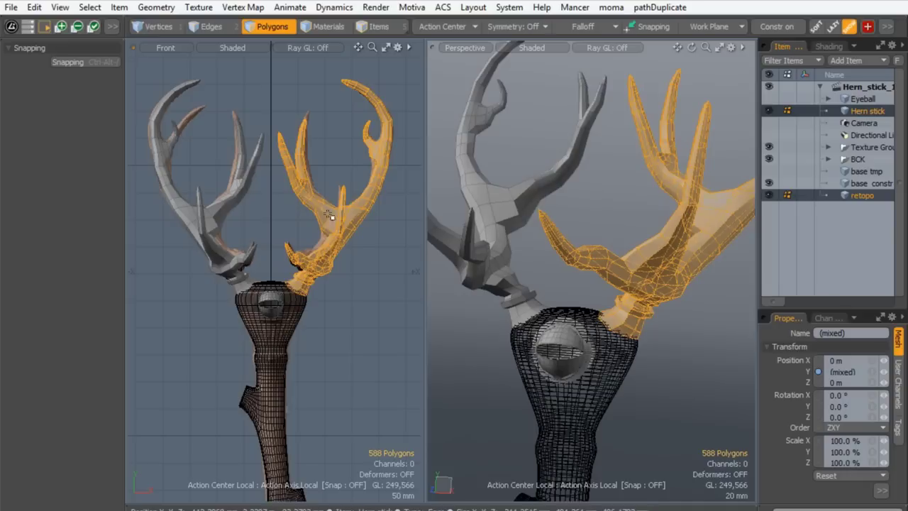
double_click(192, 222, "shift")
key("h")
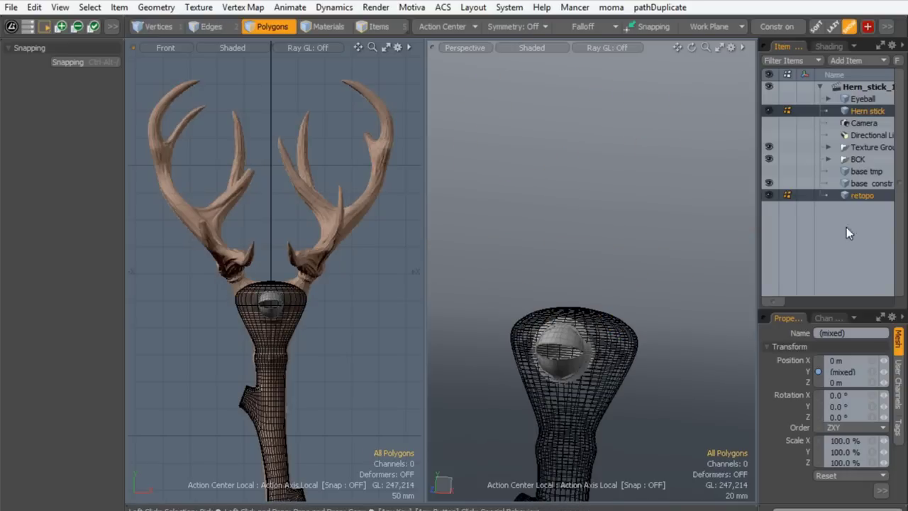
left_click(844, 195)
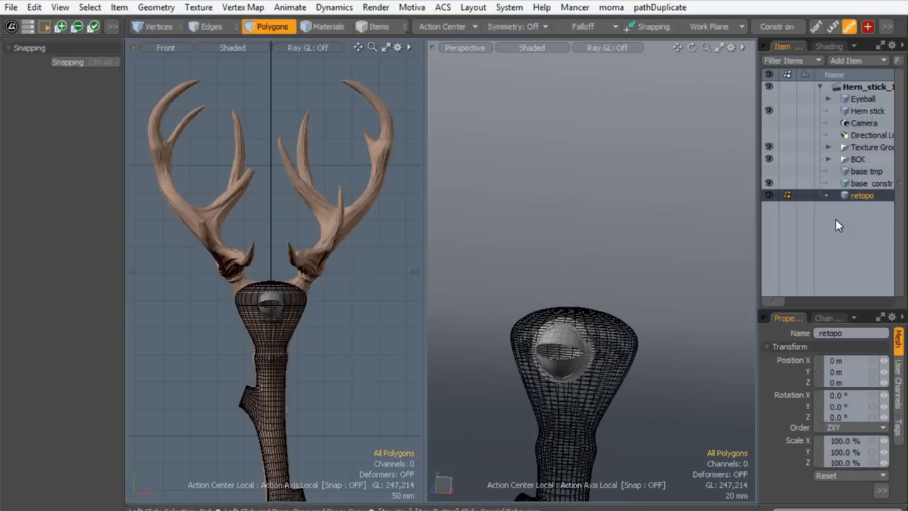
key("u")
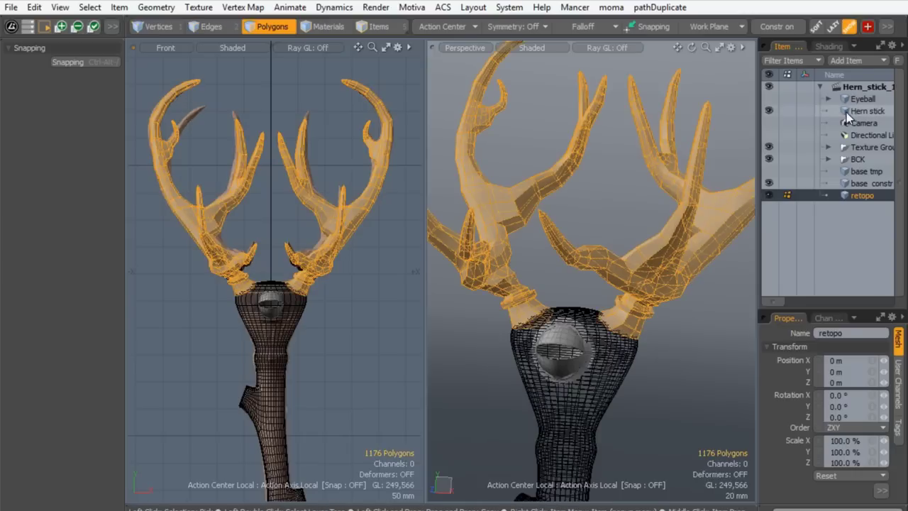
Delete the emptied Hern stick item and make the retopo mesh the active item
left_click(846, 112)
key("Delete")
left_click(845, 181)
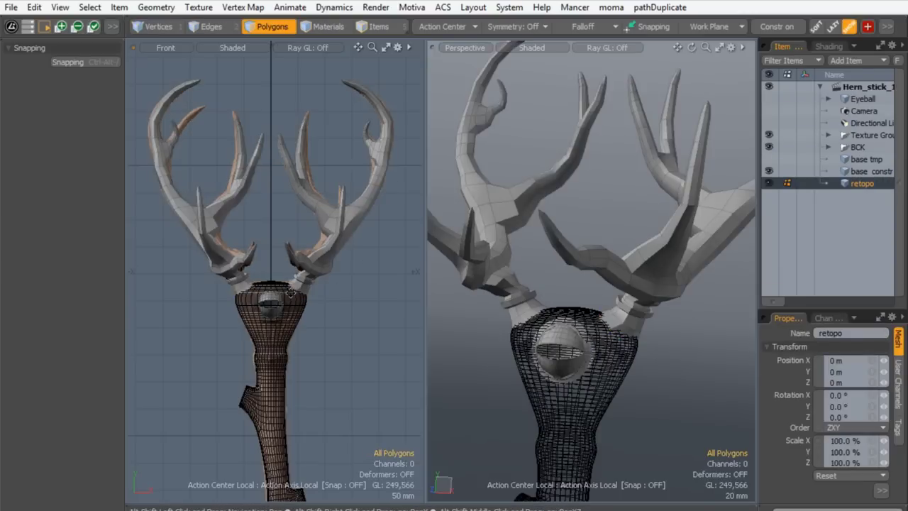
Delete the inner polygons of the eyelid shell, including its back inside the stick's head, keeping the outer lids and rim
scroll(280, 289, "up", 3)
scroll(280, 289, "down", 2)
left_click_drag(557, 273, 610, 241, "alt")
left_click_drag(610, 241, 558, 247, "alt")
left_click_drag(454, 275, 525, 292, "alt")
left_click_drag(525, 293, 578, 266, "ctrl+alt")
mouse_move(578, 266)
left_mouse_down("alt")
mouse_move(576, 292)
mouse_move(570, 263)
left_mouse_up("alt")
mouse_move(570, 262)
left_mouse_down("ctrl+alt")
mouse_move(579, 254)
mouse_move(600, 298)
mouse_move(596, 291)
left_mouse_up("ctrl+alt")
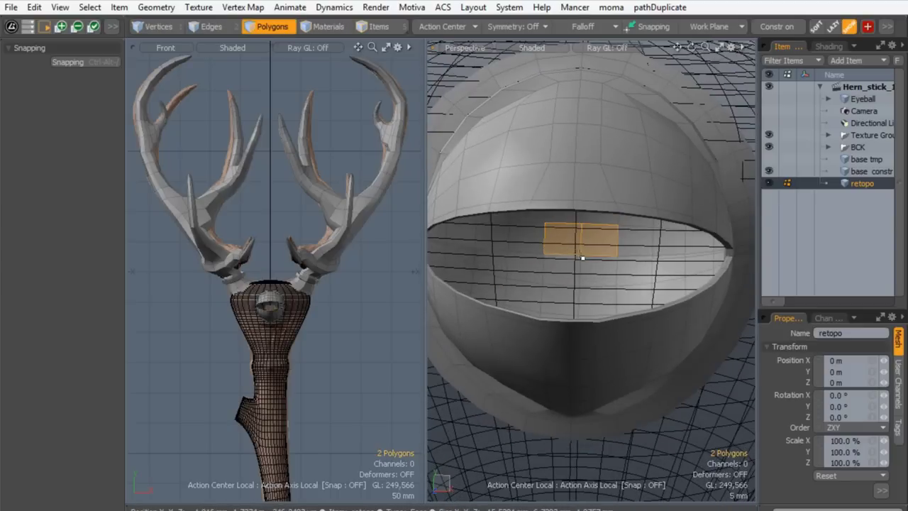
left_click_drag(597, 248, 575, 250, "shift")
key("shift+Up")
key("shift+Up")
key("shift+Up")
key("shift+Up")
key("shift+Up")
key("shift+Up")
key("shift+Up")
key("shift+Up")
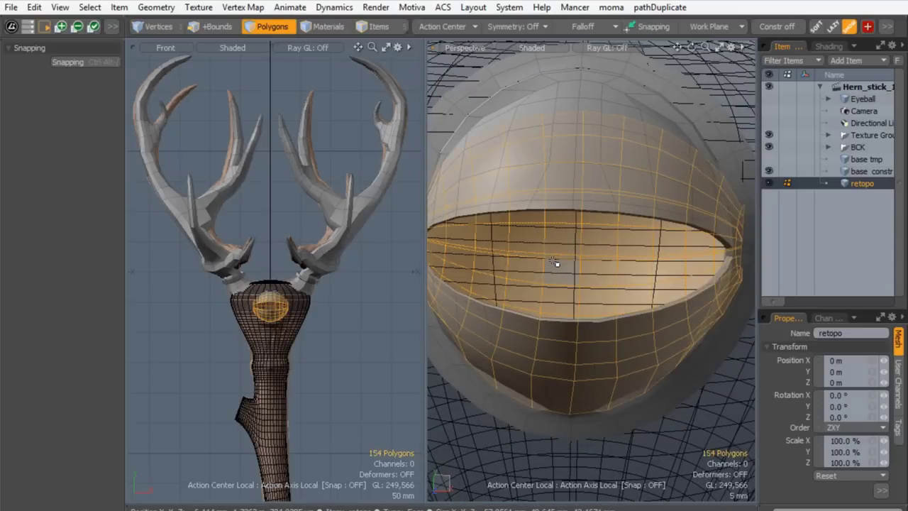
left_click_drag(609, 280, 464, 255, "alt")
left_click_drag(563, 237, 570, 199, "alt")
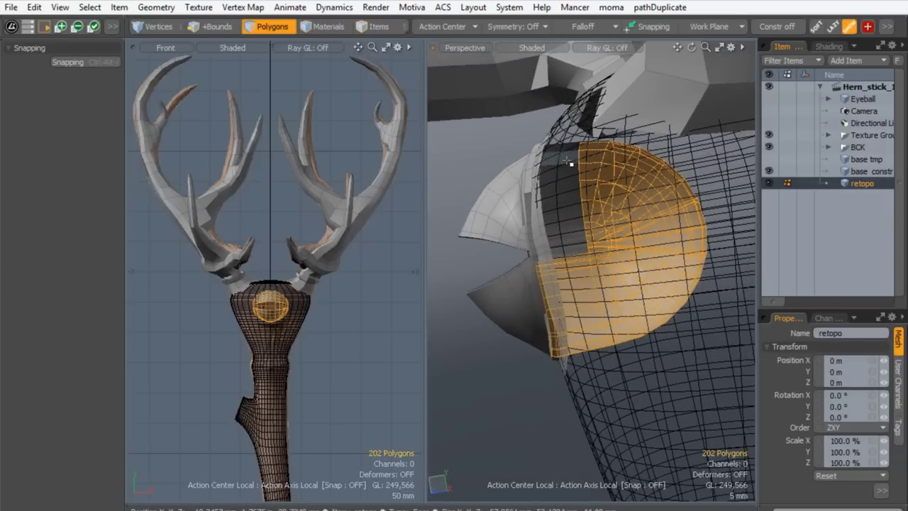
left_click_drag(583, 260, 652, 253, "alt")
mouse_move(664, 248)
left_mouse_down("alt")
mouse_move(699, 254)
mouse_move(654, 262)
left_mouse_up("alt")
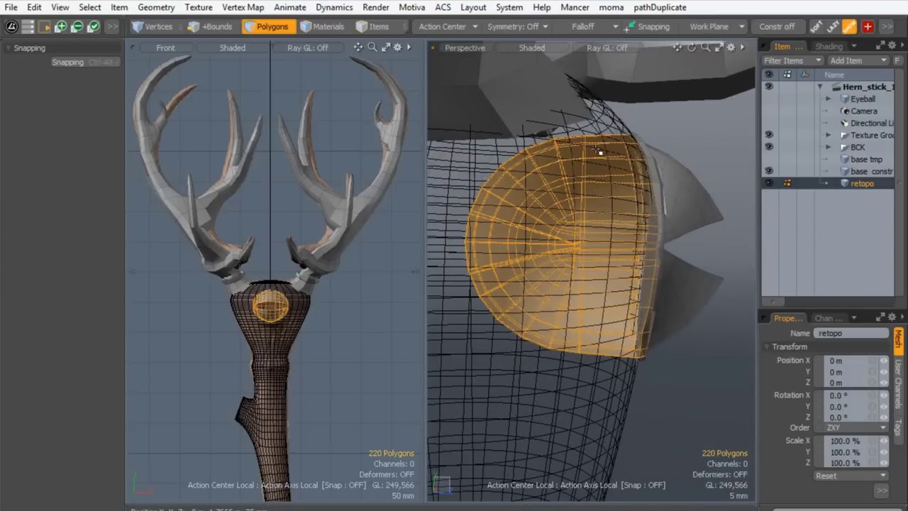
left_click_drag(593, 255, 512, 288, "alt")
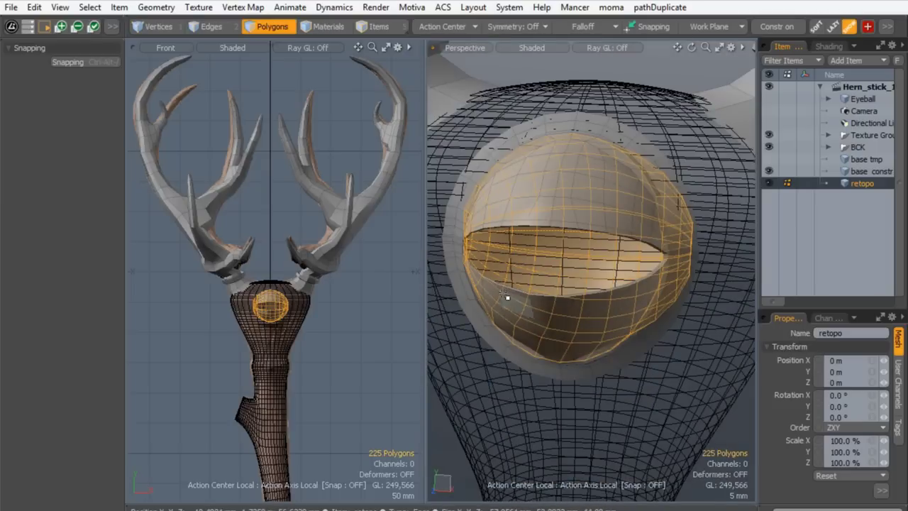
key("Delete")
left_click_drag(626, 257, 521, 237, "alt")
Create a flat 8-sided cylinder along the Z axis, about 72 by 70 mm, over the stick just below the head
left_click_drag(288, 232, 257, 206, "ctrl+alt")
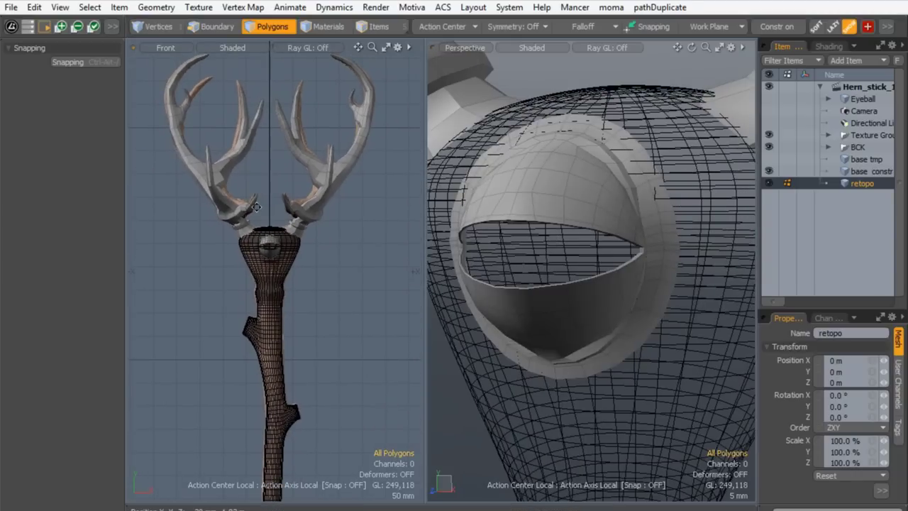
left_click_drag(253, 175, 276, 171, "alt+shift")
key("F2")
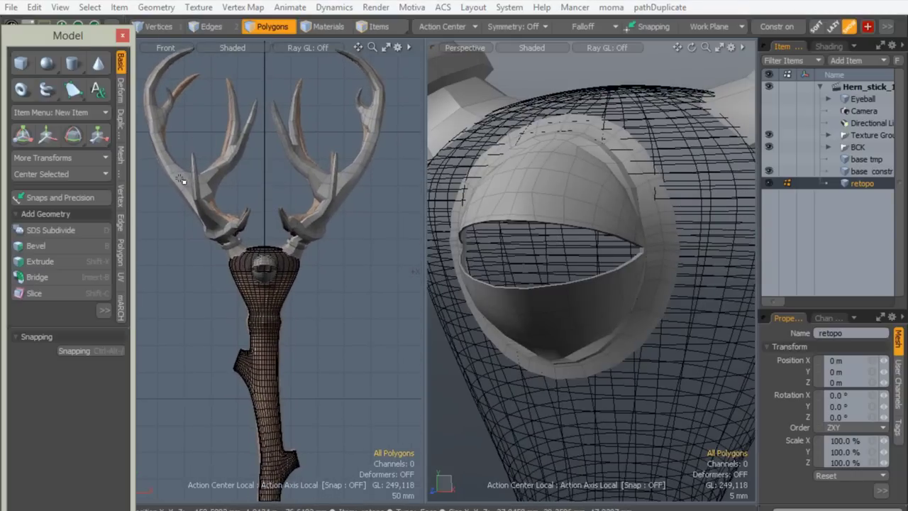
left_click_drag(70, 37, 77, 84)
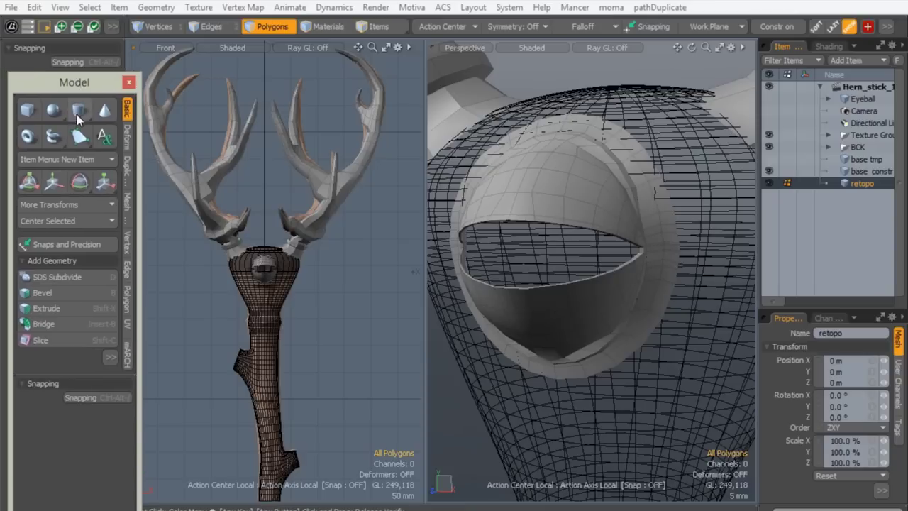
left_click(79, 108)
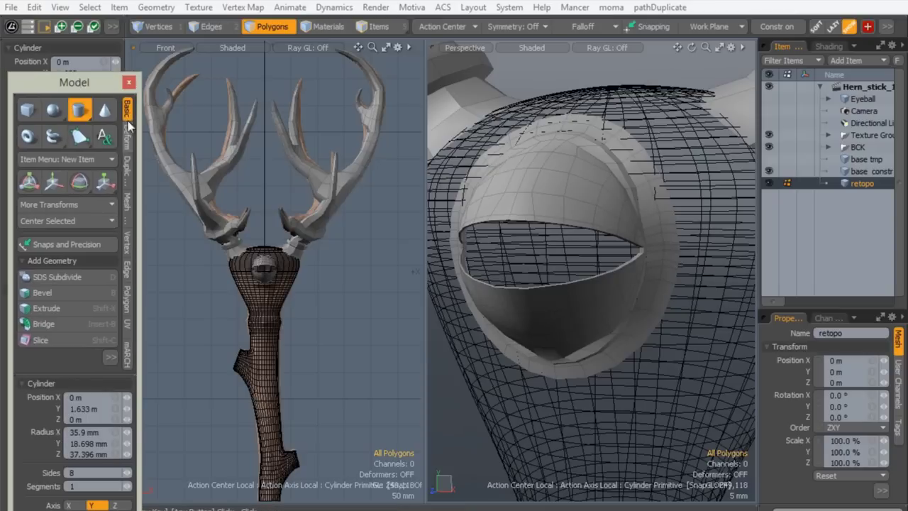
left_click(128, 83)
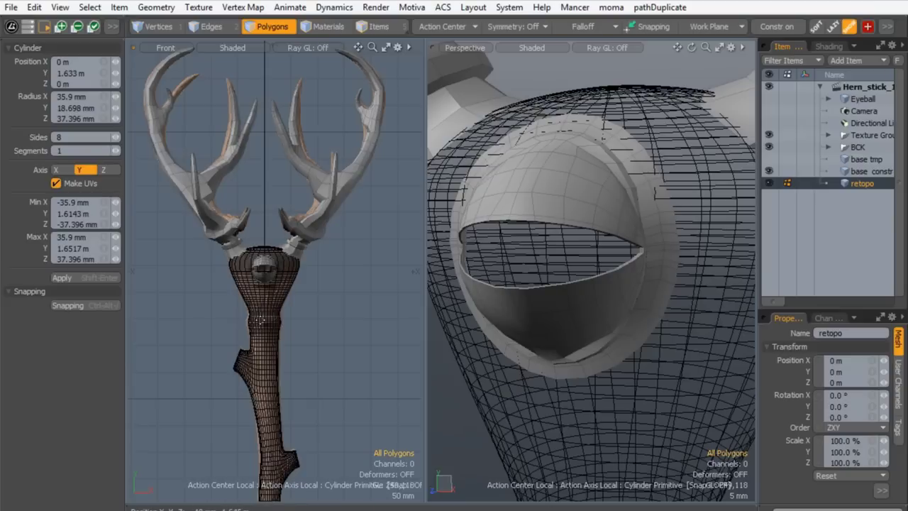
left_click_drag(264, 327, 404, 271)
left_click_drag(285, 312, 286, 284)
left_click_drag(346, 287, 341, 285)
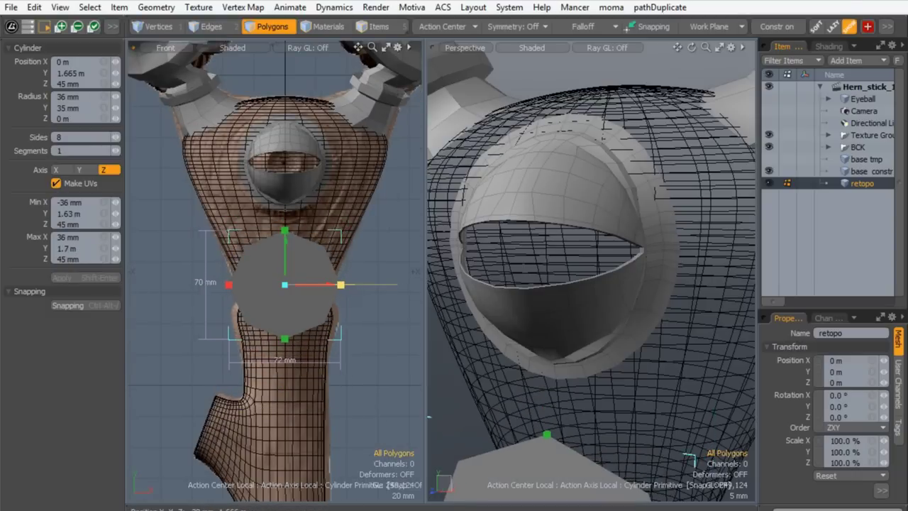
left_click_drag(564, 364, 569, 331, "alt+shift")
key("q")
Rotate the octagonal polygon until it lies horizontal and move it 42 mm back so it surrounds the stick
left_click(549, 341)
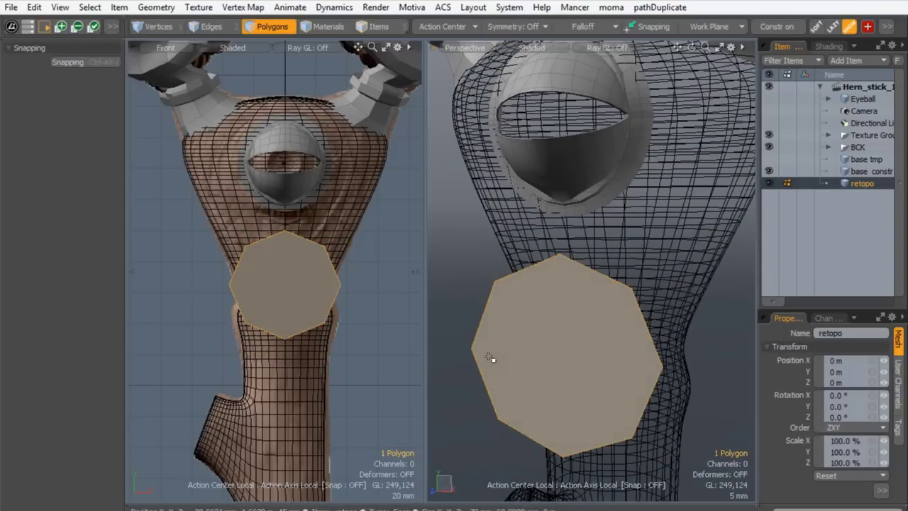
key("e")
left_click_drag(530, 364, 566, 277, "ctrl")
key("ctrl+space")
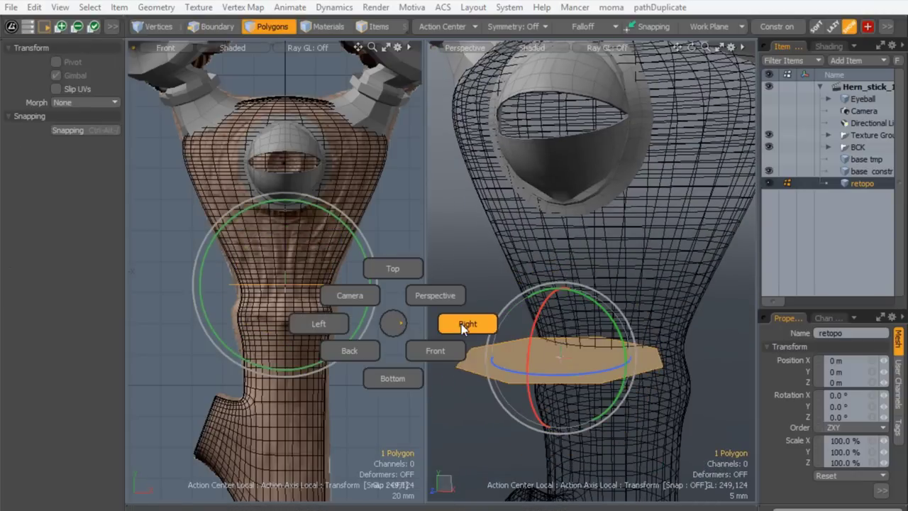
left_click(463, 327)
key("w")
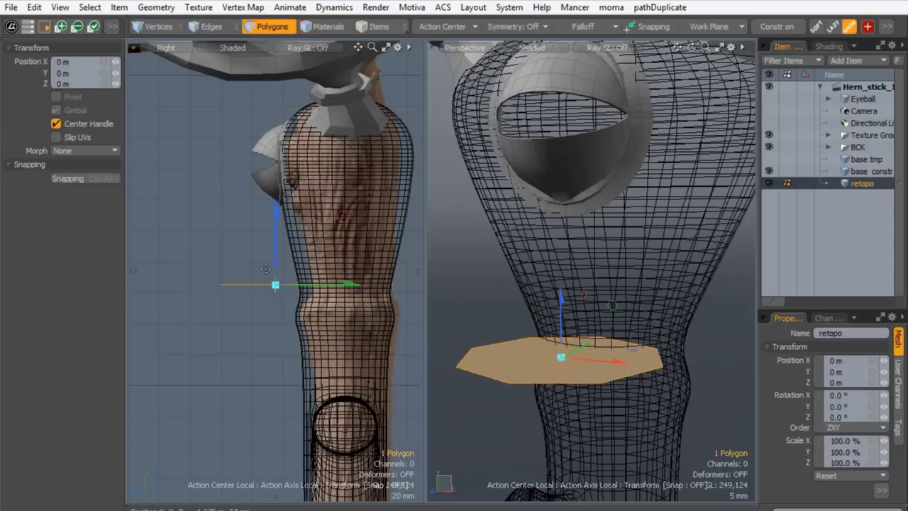
left_click_drag(338, 288, 404, 288)
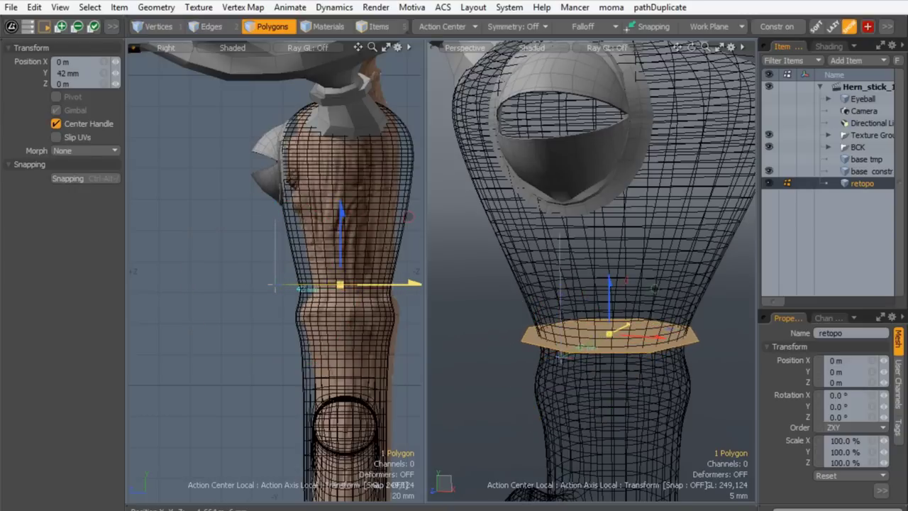
key("q")
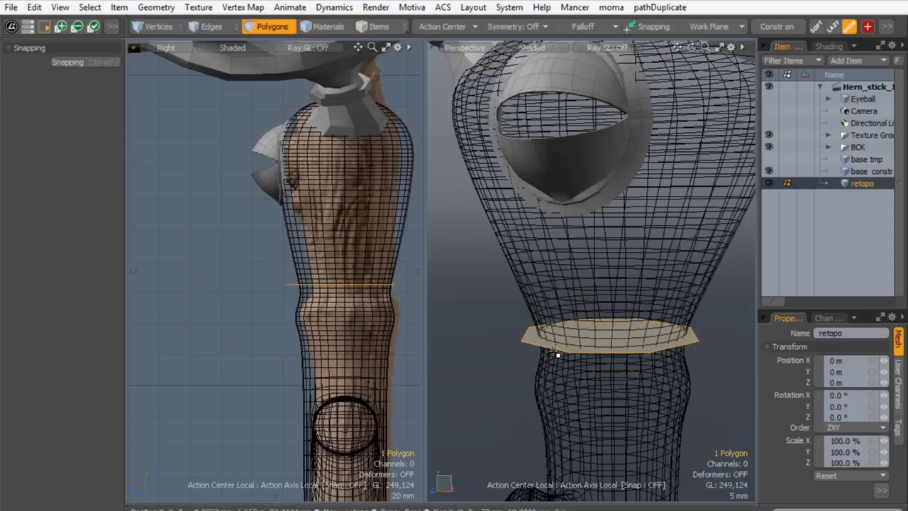
Extrude the octagon upward into a short band and delete its top and bottom polygons
key("shift+x")
left_click_drag(608, 305, 609, 283)
key("q")
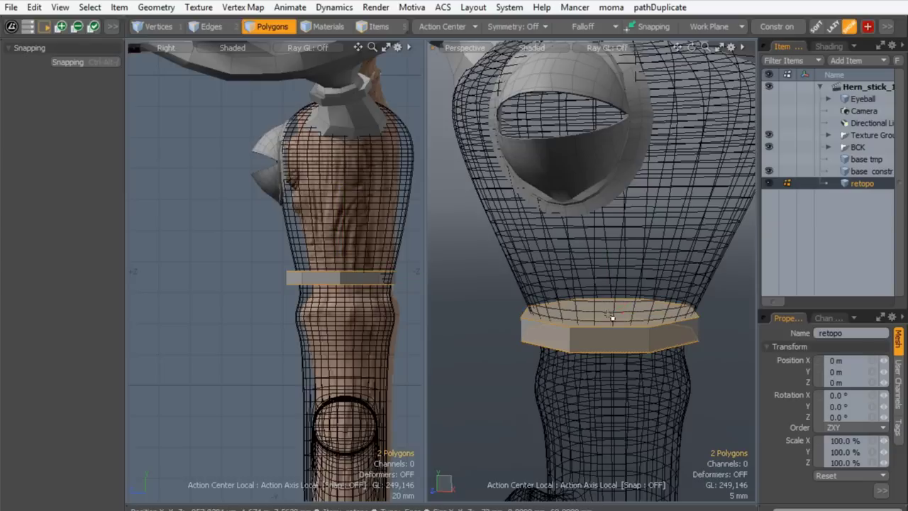
key("Delete")
Fit the octagonal band tightly to the stick's surface using a Background constraint with Vector geometry constraint while scaling it
double_click(598, 335)
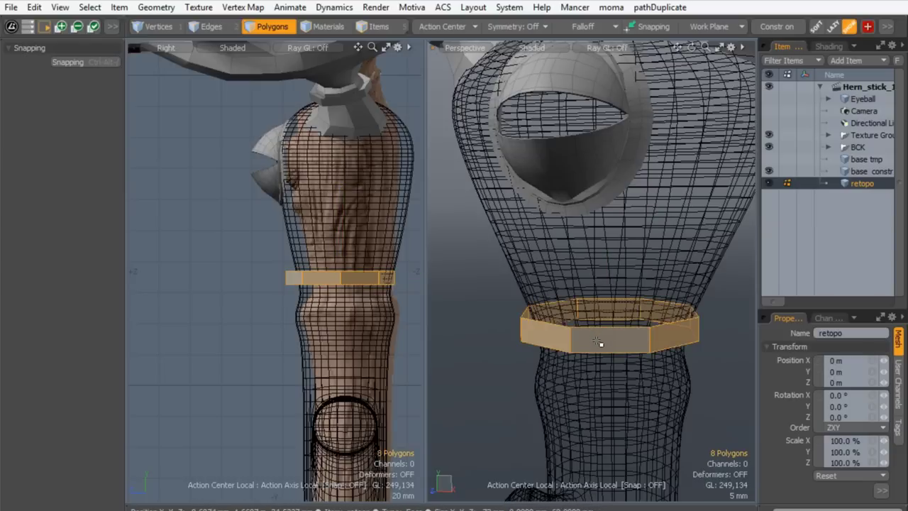
key("r")
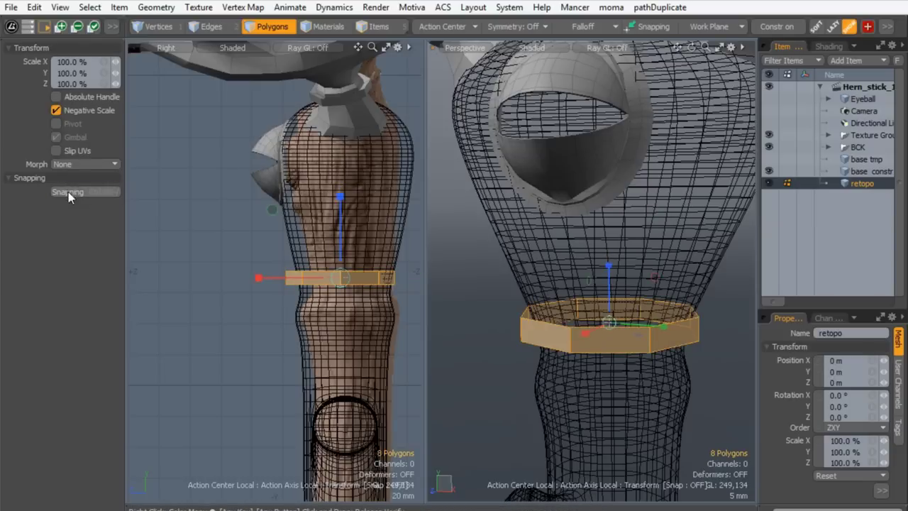
left_click(68, 192)
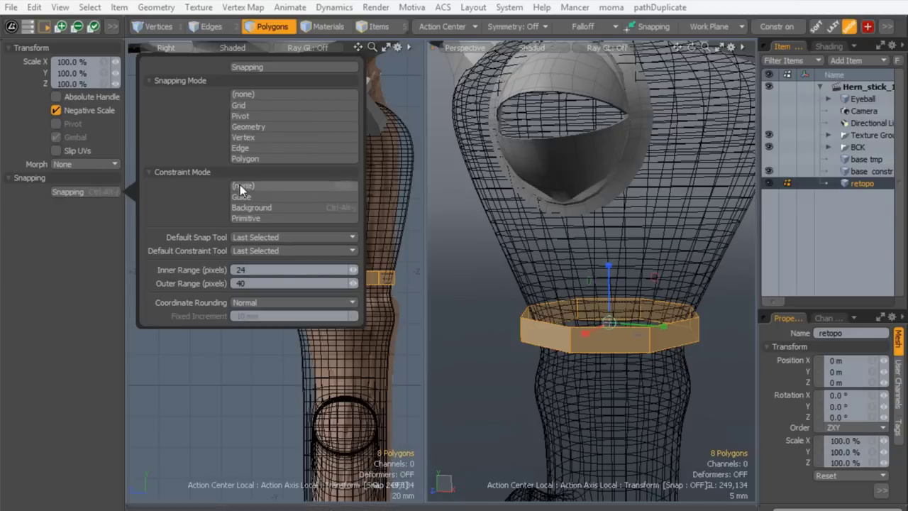
left_click(255, 207)
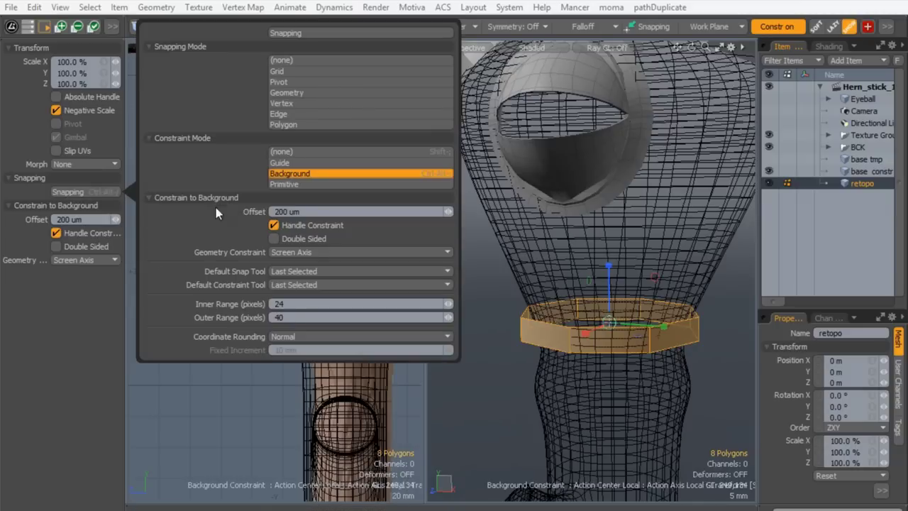
left_click(81, 262)
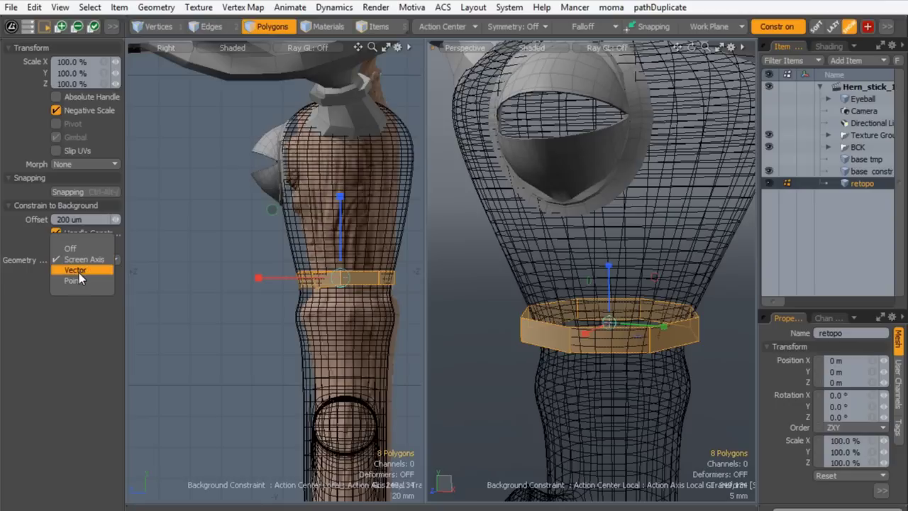
left_click(79, 272)
left_click_drag(609, 323, 578, 326)
key("Escape")
key("Escape")
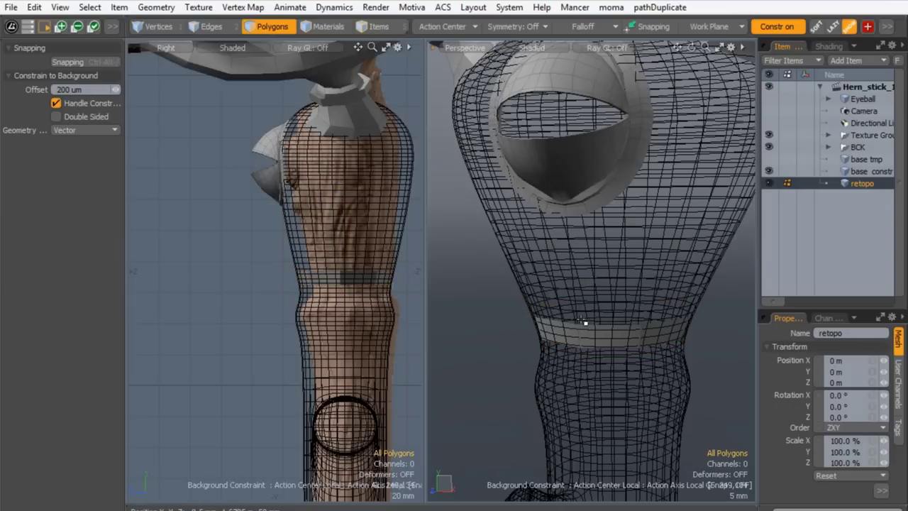
Turn off the background constraint by setting the constraint mode to none
left_click_drag(286, 281, 238, 313, "alt")
left_click_drag(514, 280, 451, 271, "ctrl+alt")
left_click_drag(571, 187, 572, 270, "alt+shift")
left_click_drag(572, 270, 582, 275, "alt")
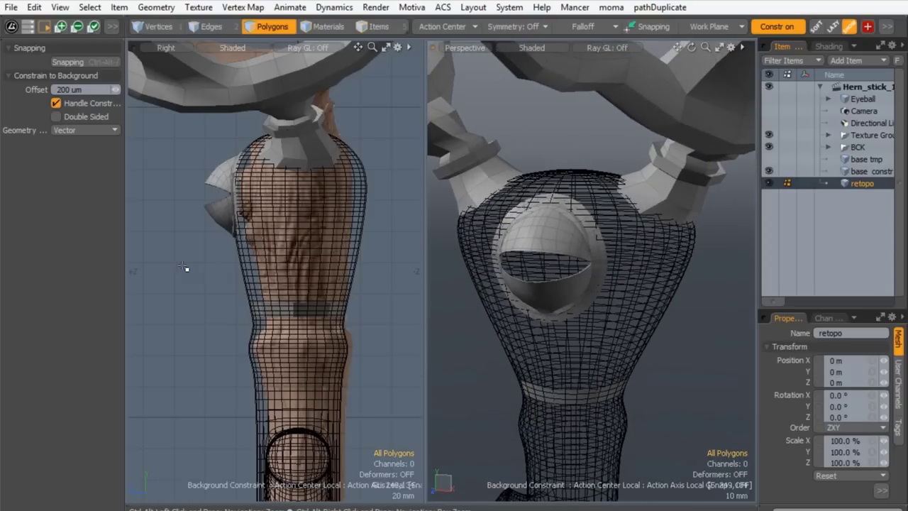
left_click(77, 63)
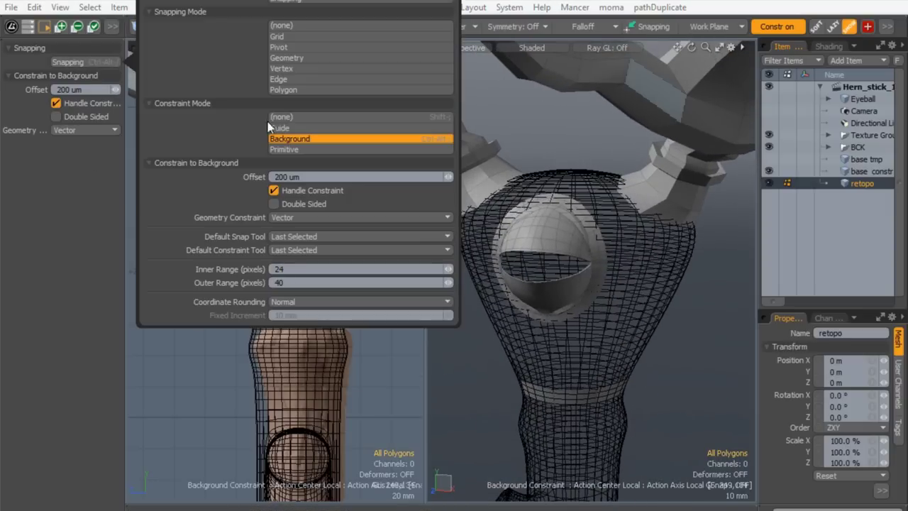
left_click(269, 120)
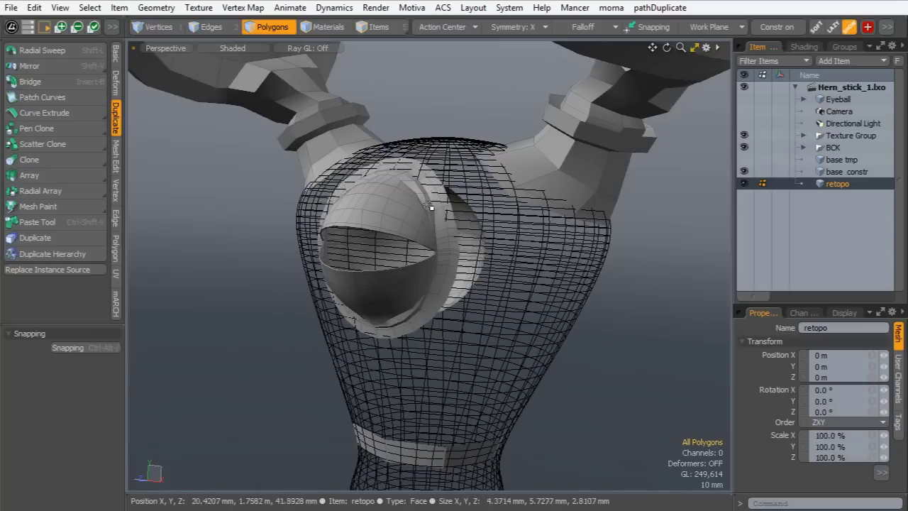
Hide the connected antler polygons to expose the back of the eyelid shell inside the head
key("alt")
left_click_drag(463, 235, 273, 254, "alt")
left_click_drag(424, 217, 476, 162, "ctrl+alt")
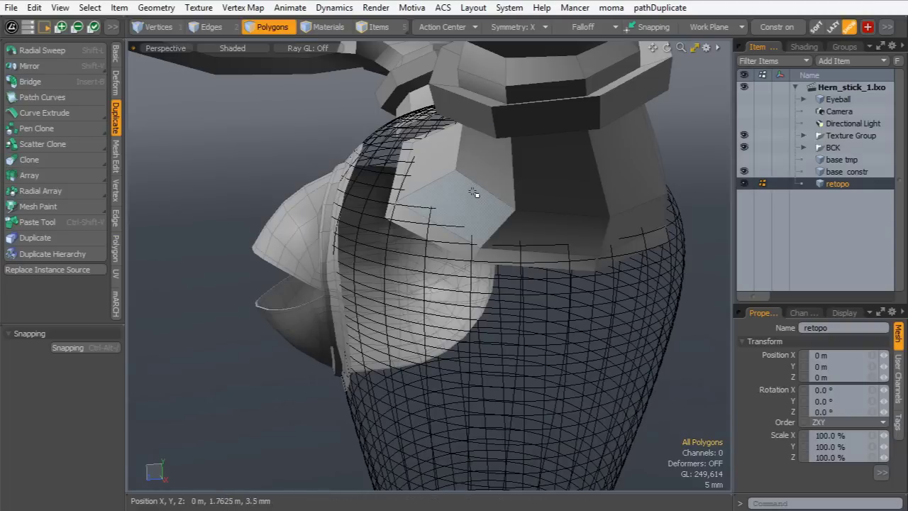
double_click(469, 192)
key("Delete")
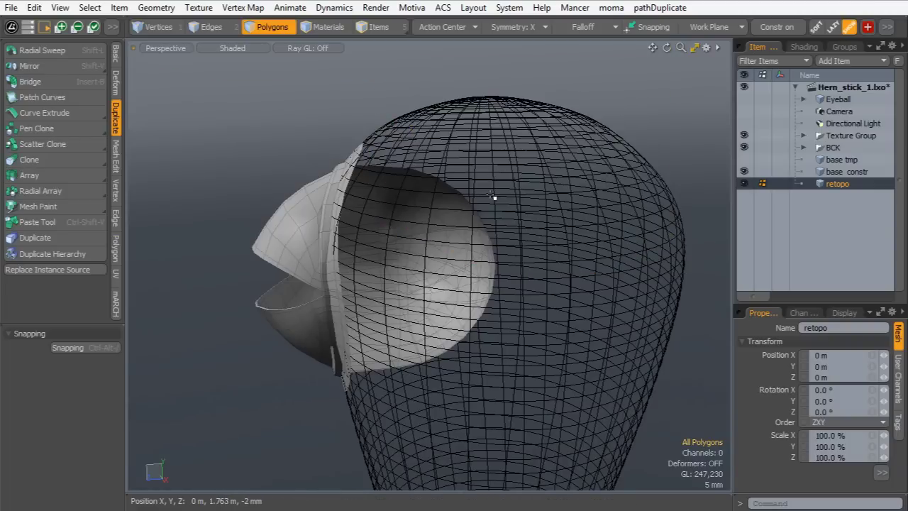
Delete the rounded shell polygons behind the eyelids inside the head, and unhide the antlers
key("ctrl+space")
left_click(570, 245)
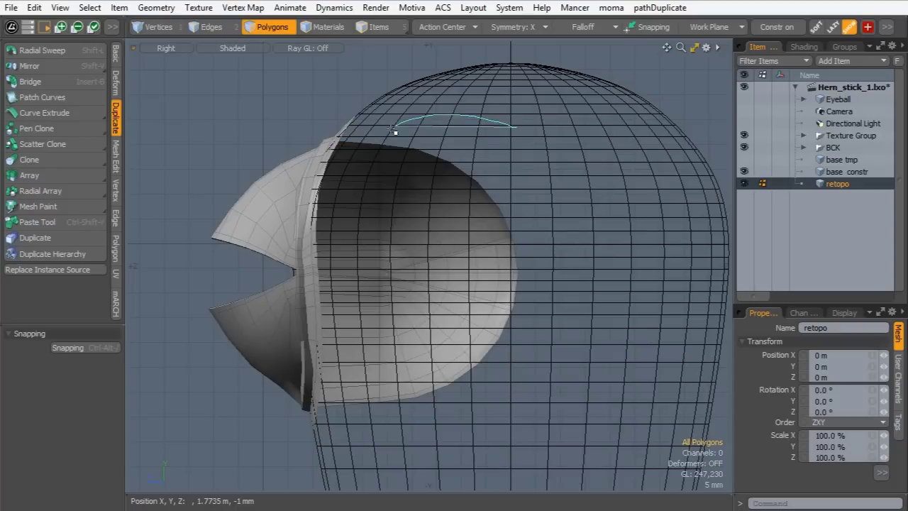
middle_click_drag(567, 337, 558, 191)
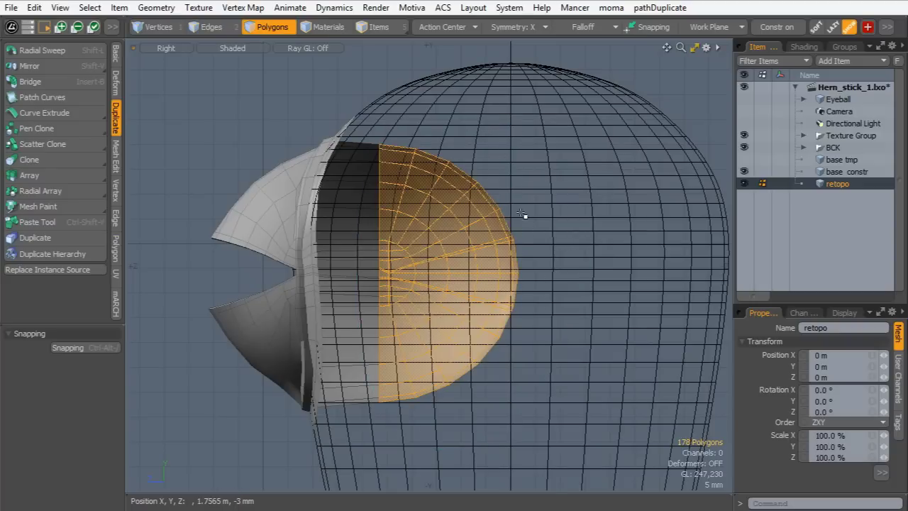
double_click(495, 238)
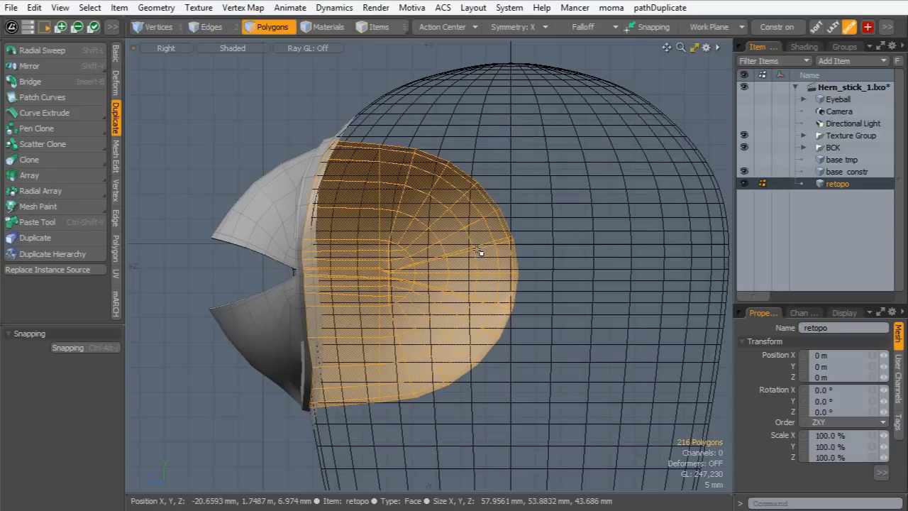
key("Delete")
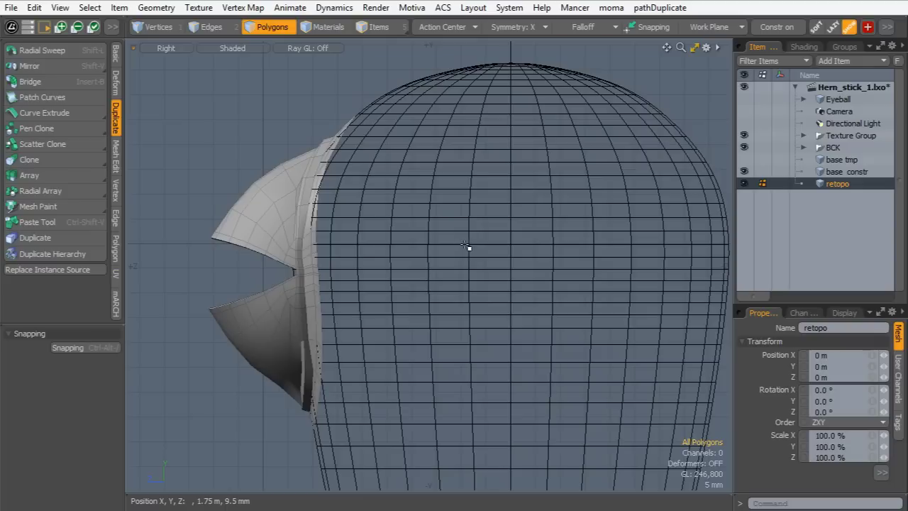
key("ctrl+z")
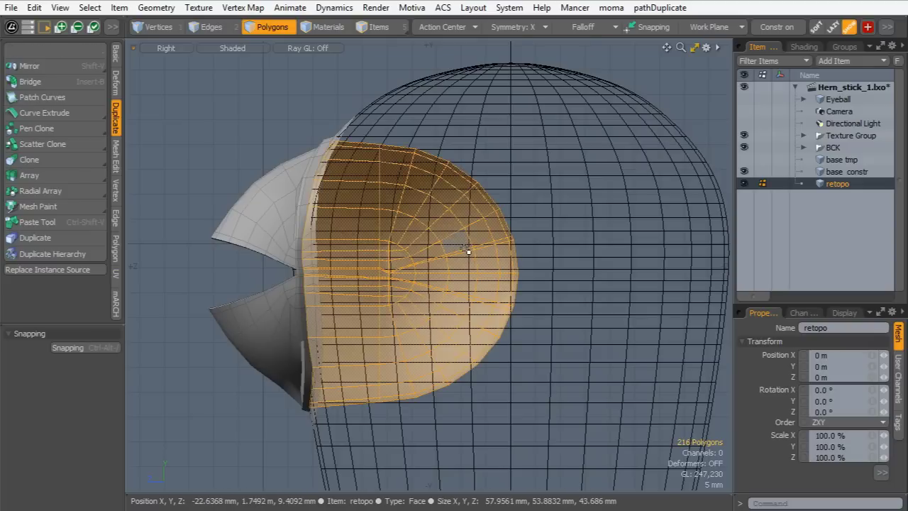
key("u")
key("Delete")
Subdivide all eight polygons of the band below the head
key("ctrl+space")
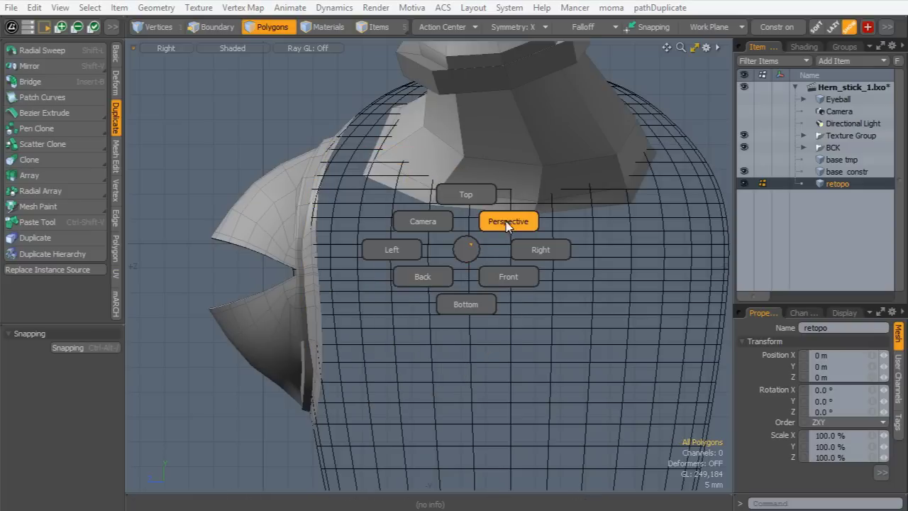
left_click(508, 225)
left_click_drag(335, 261, 430, 322, "alt")
left_click_drag(417, 486, 446, 391, "alt+shift")
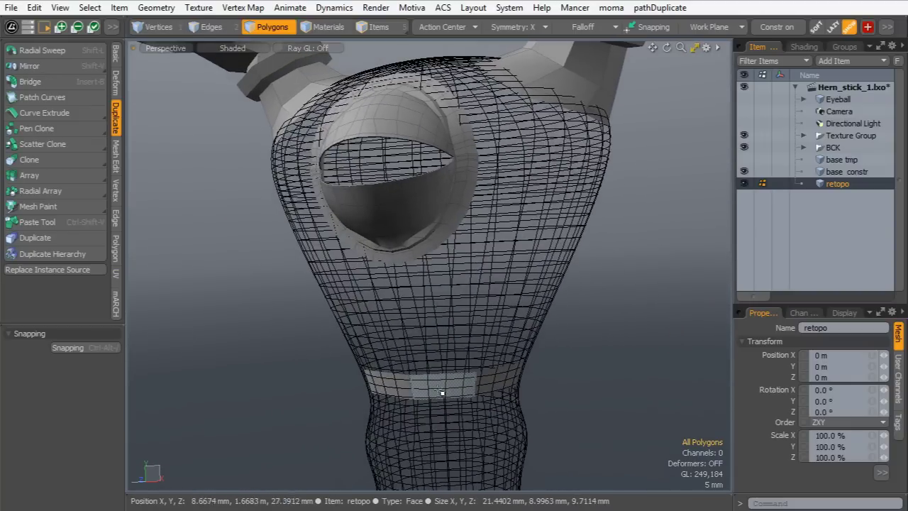
double_click(440, 389)
left_click_drag(448, 363, 443, 412, "alt")
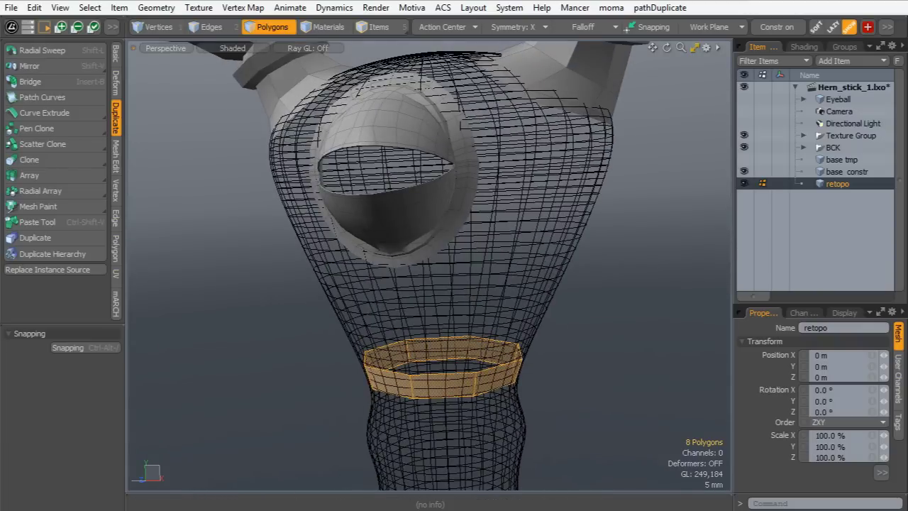
mouse_move(321, 510)
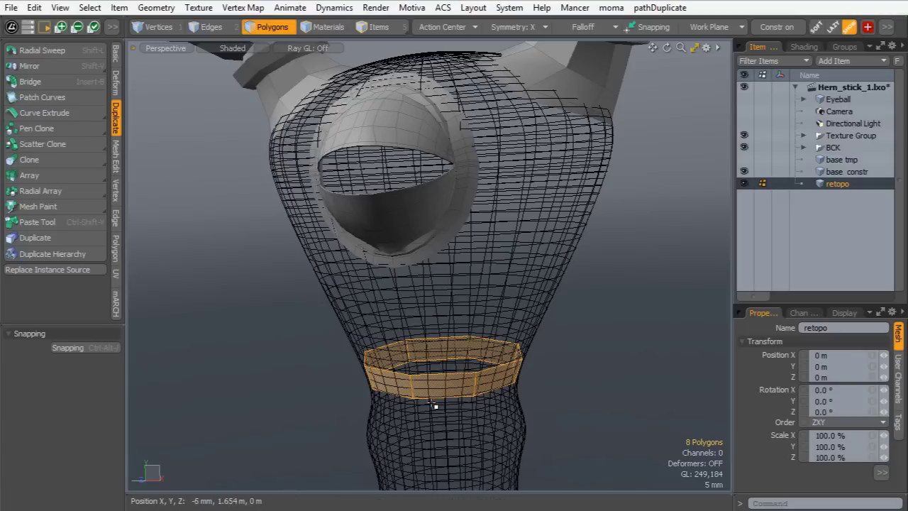
key("d")
Examine the subdivided band and the eyelid shell from several angles with nothing selected
left_click_drag(426, 367, 403, 373, "alt")
scroll(403, 425, "up", 2)
left_click_drag(286, 319, 275, 332, "alt+shift")
left_click_drag(369, 298, 387, 327, "alt")
scroll(480, 213, "down", 2)
left_click_drag(480, 213, 476, 268, "alt+shift")
key("Escape")
scroll(475, 268, "up", 4)
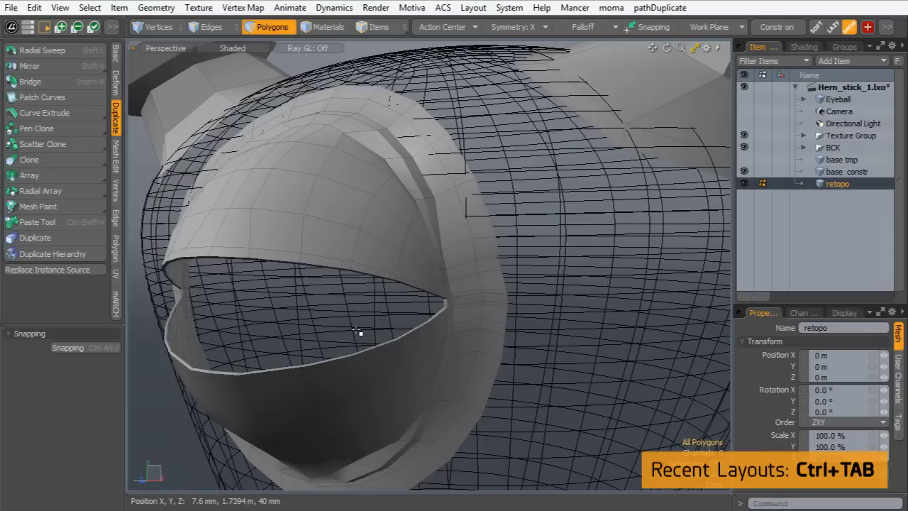
Switch to the retopology layout and bring the side of the head between antler base and band into view
key("ctrl+Tab")
left_click(240, 189)
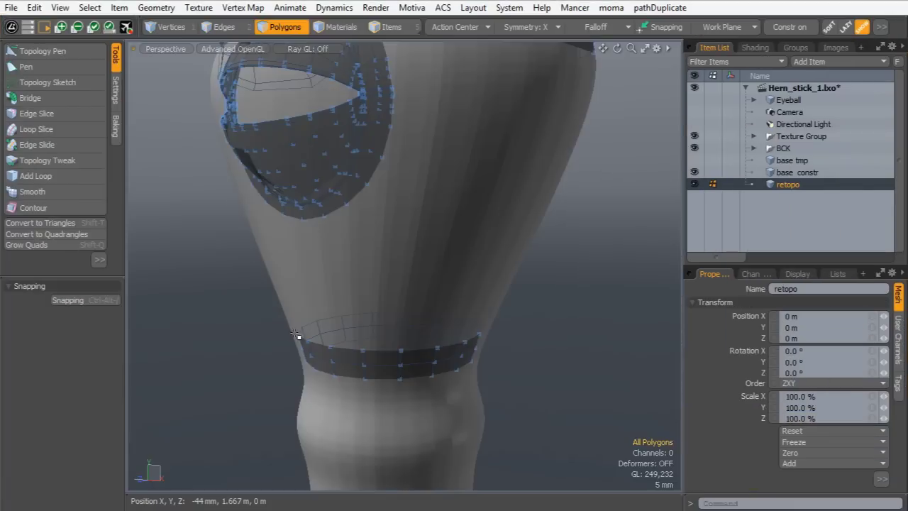
left_click_drag(299, 333, 326, 454, "alt+shift")
mouse_move(327, 454)
left_mouse_down("alt")
mouse_move(378, 336)
mouse_move(464, 288)
mouse_move(447, 223)
mouse_move(444, 320)
mouse_move(405, 313)
mouse_move(433, 341)
mouse_move(432, 361)
left_mouse_up("alt")
left_click_drag(431, 361, 410, 309, "ctrl+alt")
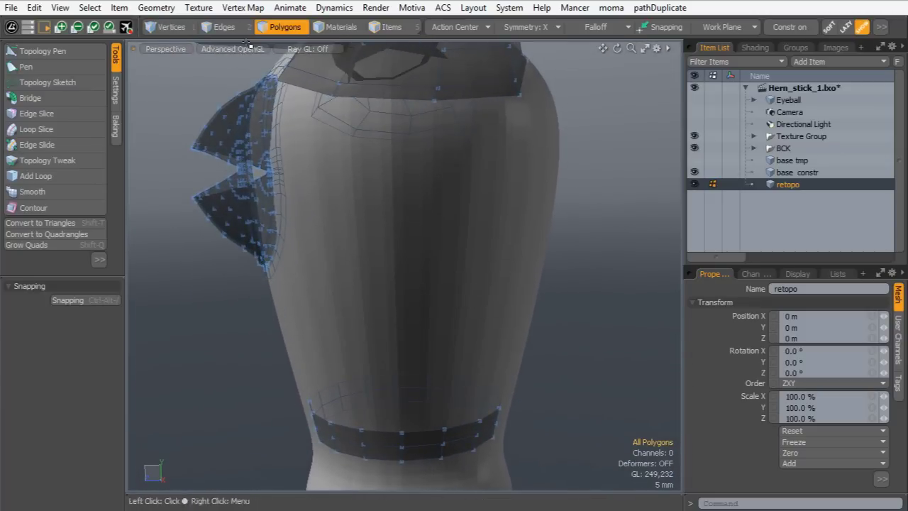
Extrude a polygon strip with the Topology Pen from the band's upper edge to the antler base on the head's side
left_click(40, 52)
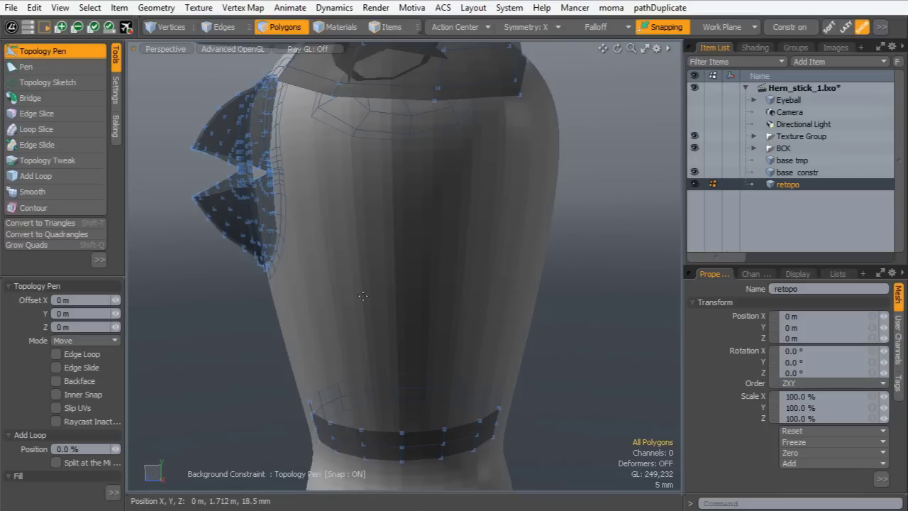
left_click_drag(420, 433, 420, 419, "shift")
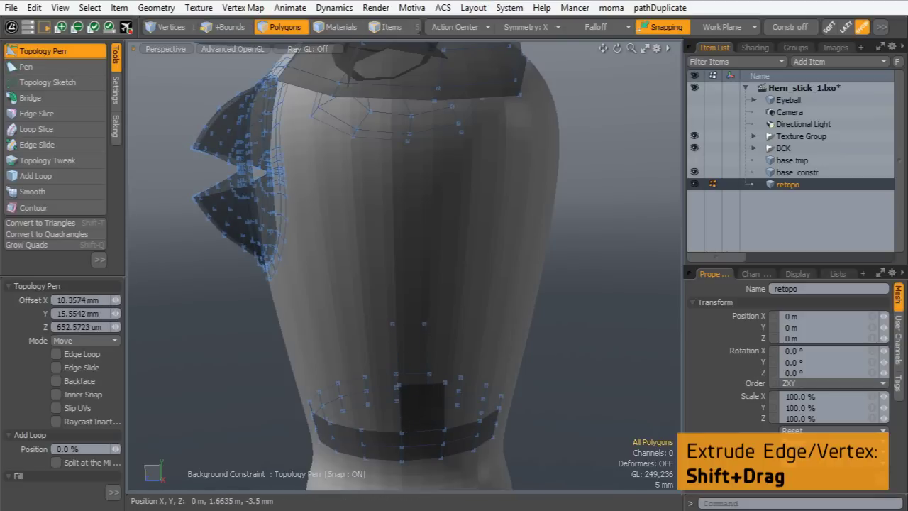
left_click_drag(423, 354, 387, 99, "shift")
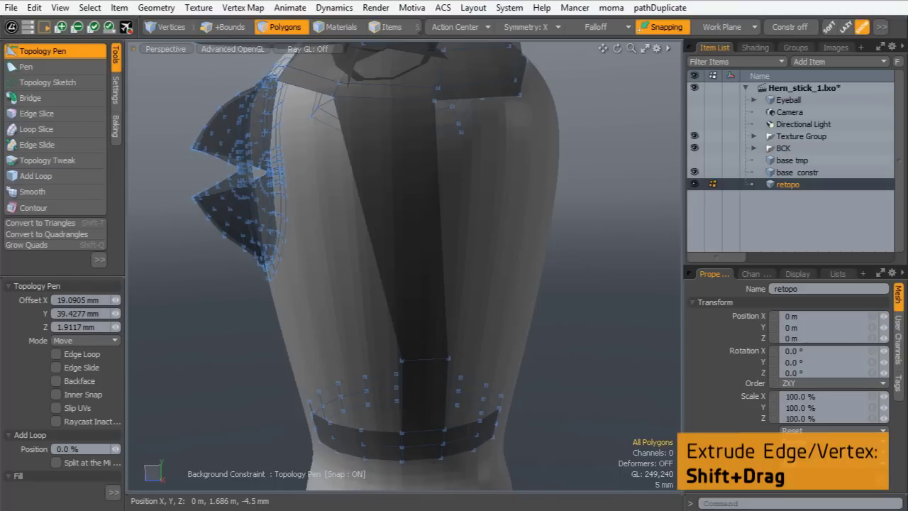
left_click_drag(387, 99, 471, 108, "shift")
left_click_drag(389, 304, 410, 210)
Add a second column of polygons beside the side strip, joining its vertices from the band to the antler base
left_click_drag(410, 211, 427, 225, "alt")
left_click_drag(378, 423, 406, 344, "shift")
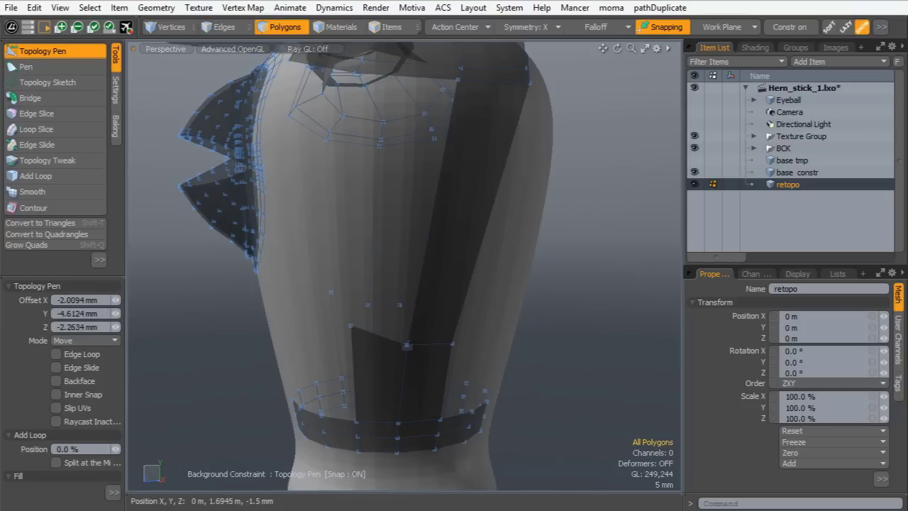
left_click_drag(351, 327, 367, 308)
left_click_drag(360, 344, 410, 228)
left_click_drag(306, 339, 475, 244)
Extrude a two-column strip of polygons upward from the front of the band below the eye and adjust its vertices
left_click_drag(474, 245, 479, 320, "alt+shift")
left_click_drag(479, 319, 483, 300, "alt")
left_click_drag(422, 333, 410, 345, "ctrl+alt")
left_click_drag(410, 345, 375, 323, "alt+shift")
left_click_drag(399, 390, 399, 321)
left_click_drag(366, 363, 350, 343, "shift")
left_click_drag(404, 361, 417, 363)
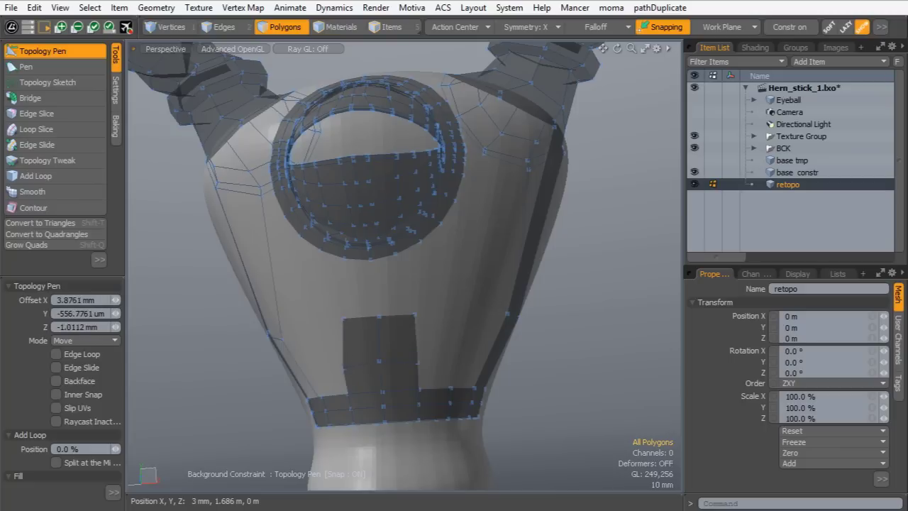
Extrude the eye rim's lower edges down and weld their vertices to the top of the front strip
left_click_drag(383, 258, 396, 314, "shift")
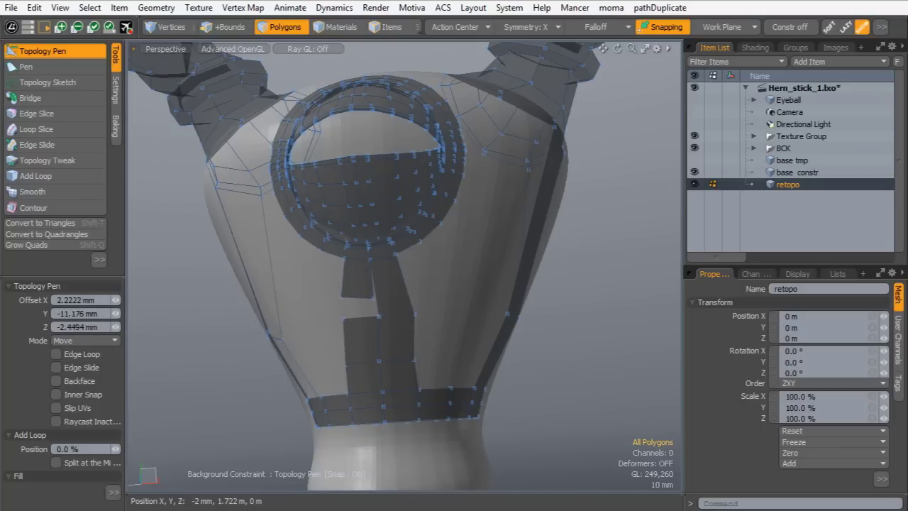
left_click_drag(333, 321, 461, 320)
left_click_drag(462, 319, 447, 416, "alt")
left_click_drag(312, 352, 295, 317)
left_click_drag(367, 362, 347, 333)
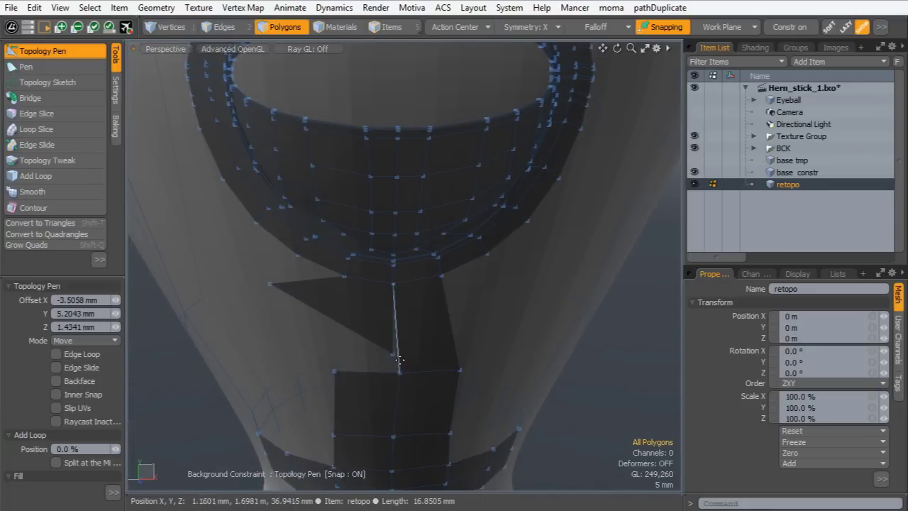
left_click_drag(393, 354, 399, 371)
left_click_drag(278, 290, 446, 308)
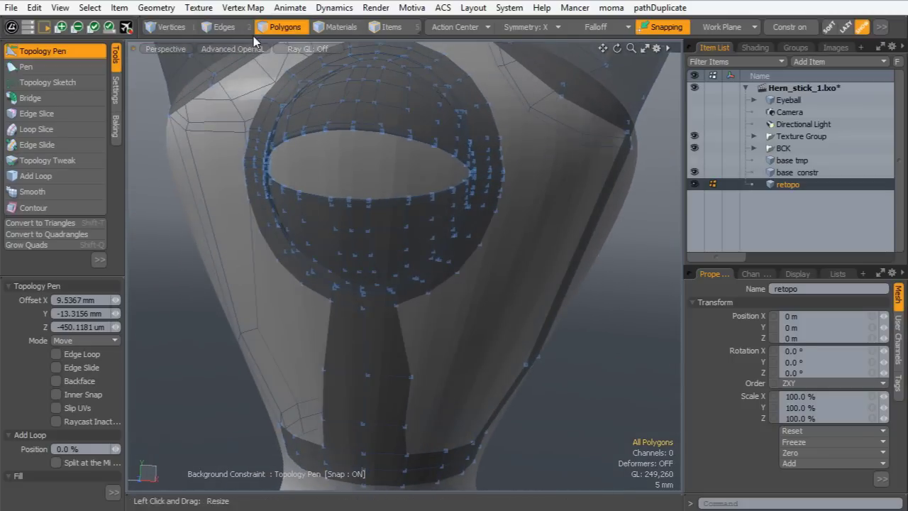
Symmetrize the mesh with the Symmetry Tool, raising its threshold above 0 m
left_click(157, 9)
left_click(117, 436)
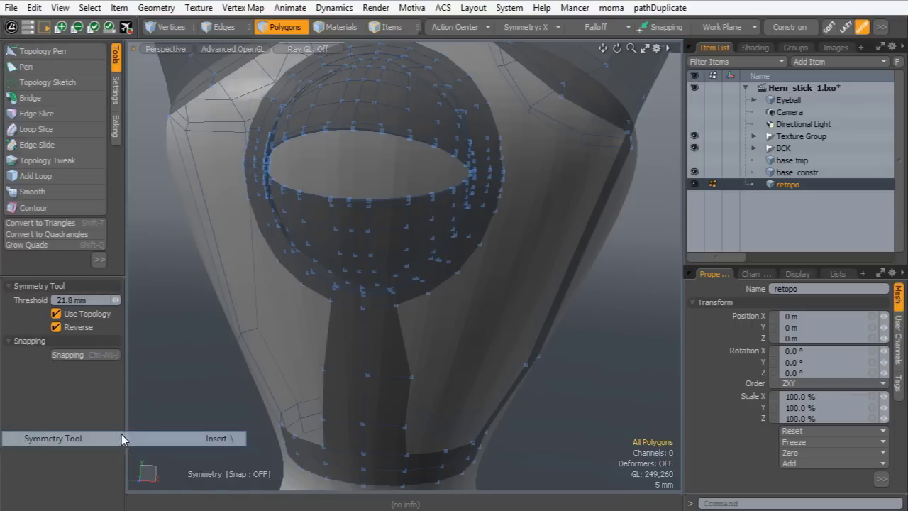
left_click(260, 286)
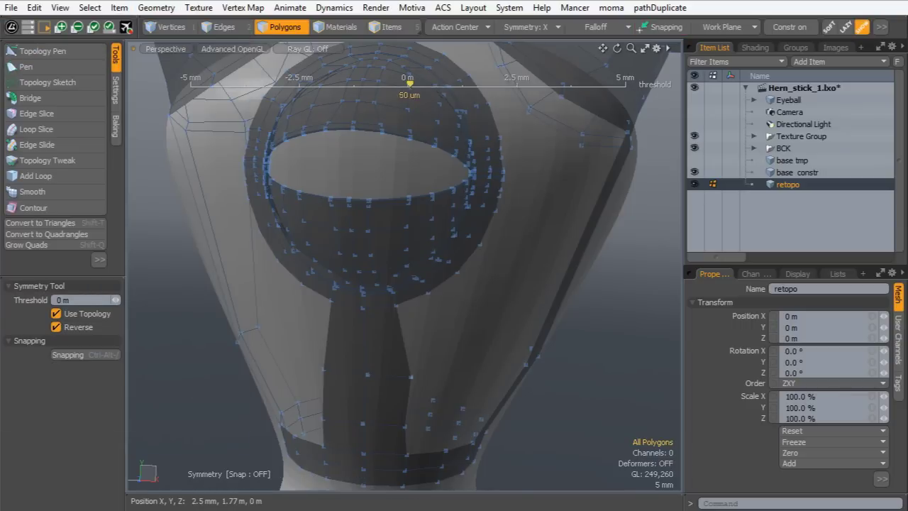
left_click_drag(472, 84, 523, 84)
left_click_drag(350, 362, 326, 313, "alt")
key("space")
left_click_drag(447, 253, 367, 242, "alt")
left_click_drag(345, 289, 334, 371, "alt")
left_click_drag(390, 300, 386, 382, "alt")
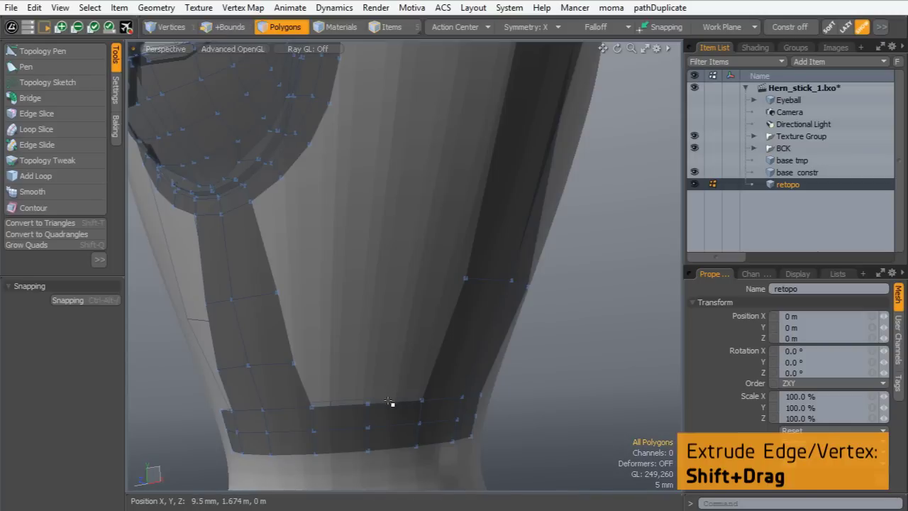
left_click(214, 32)
left_click(263, 29)
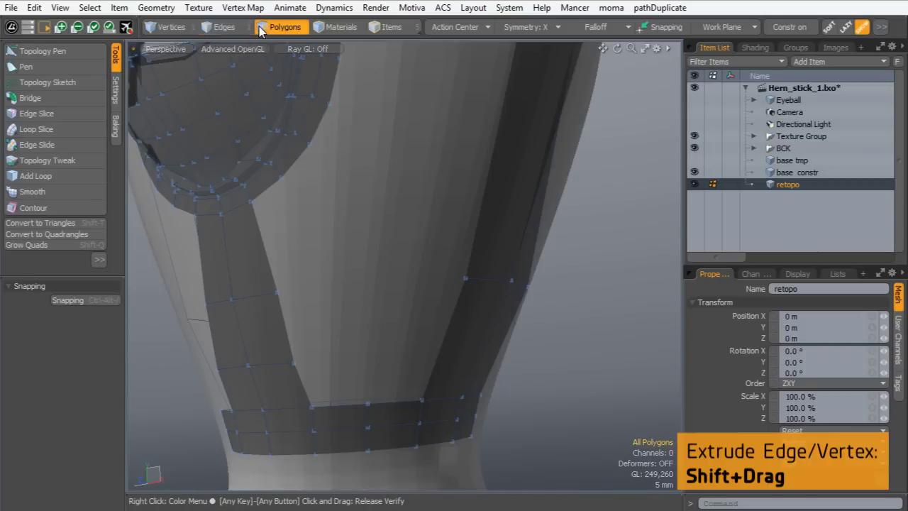
Try to fill the gap between the front and side strips with Topology Pen polygons extruded from the neck band
left_click(43, 51)
left_click_drag(394, 396, 434, 280, "shift")
left_click_drag(339, 405, 321, 362, "shift")
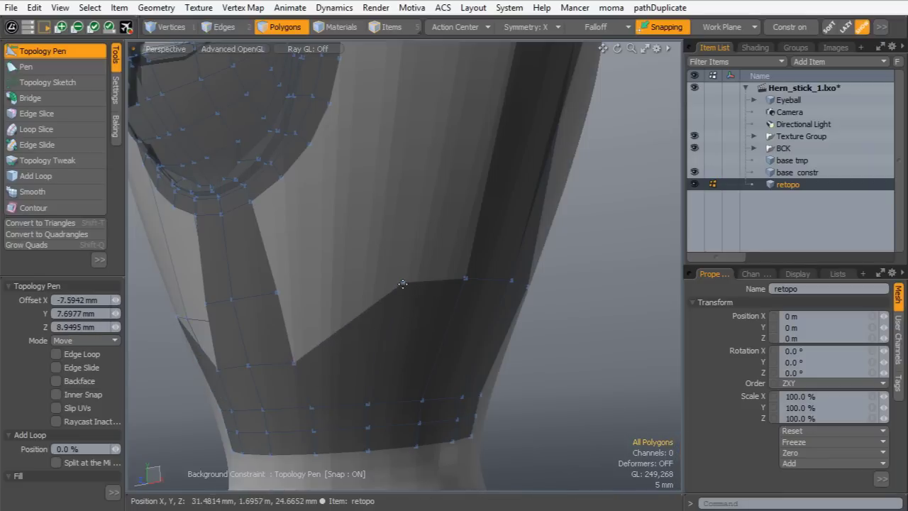
left_click_drag(404, 284, 401, 356)
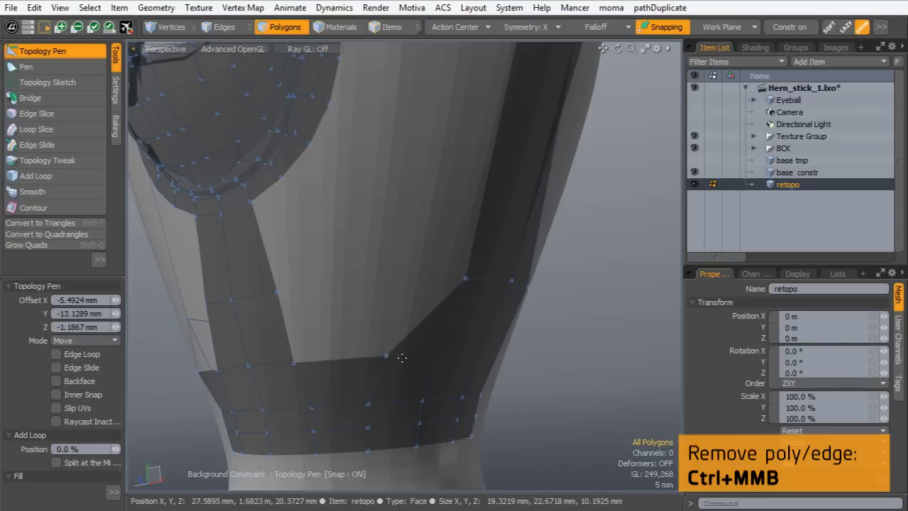
key("ctrl+z")
middle_click(362, 363, "ctrl")
middle_click(404, 361, "ctrl")
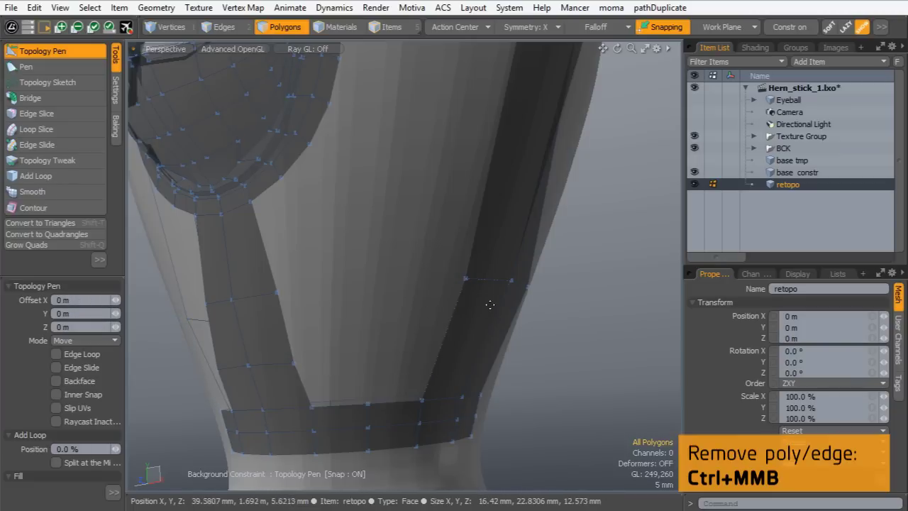
Try to remove the lowest polygons of the side strip, just above the neck band
left_click_drag(444, 332, 405, 336, "alt")
middle_click_drag(478, 351, 478, 345, "ctrl")
middle_click(482, 341, "ctrl")
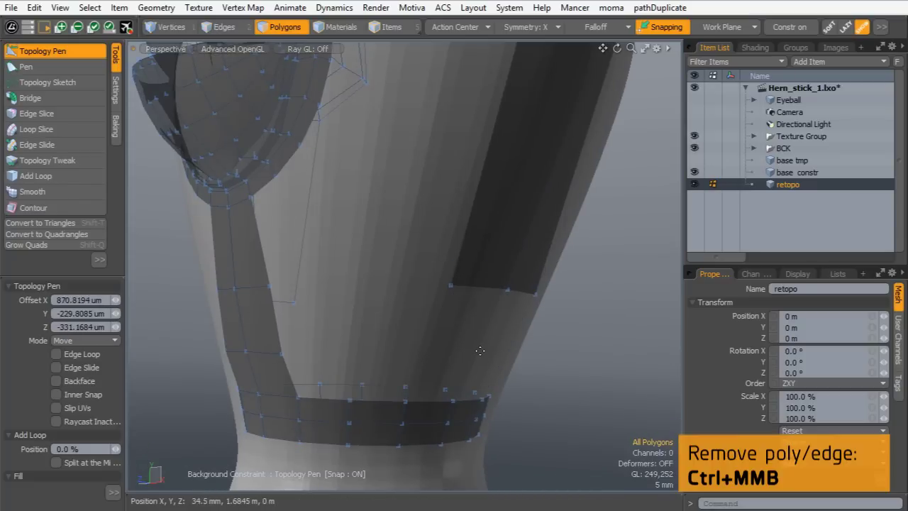
key("ctrl+z")
left_click_drag(407, 299, 379, 300, "alt")
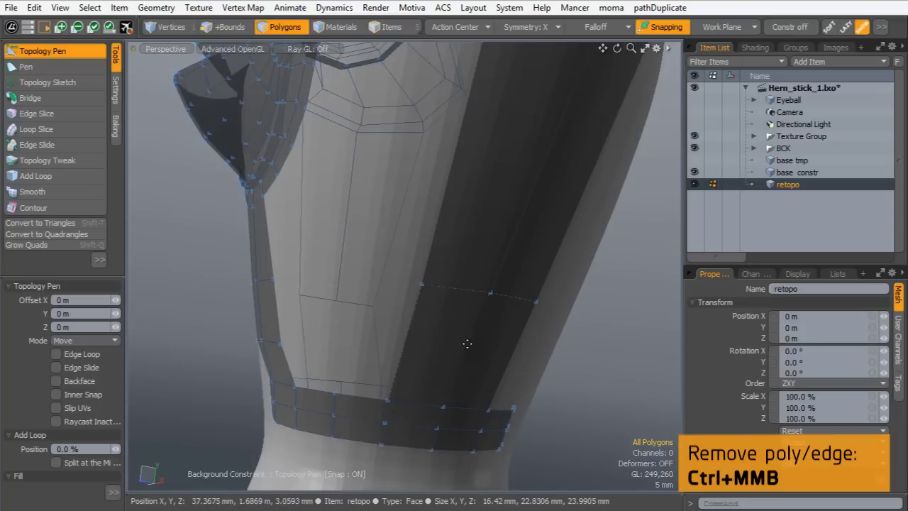
key("ctrl+z")
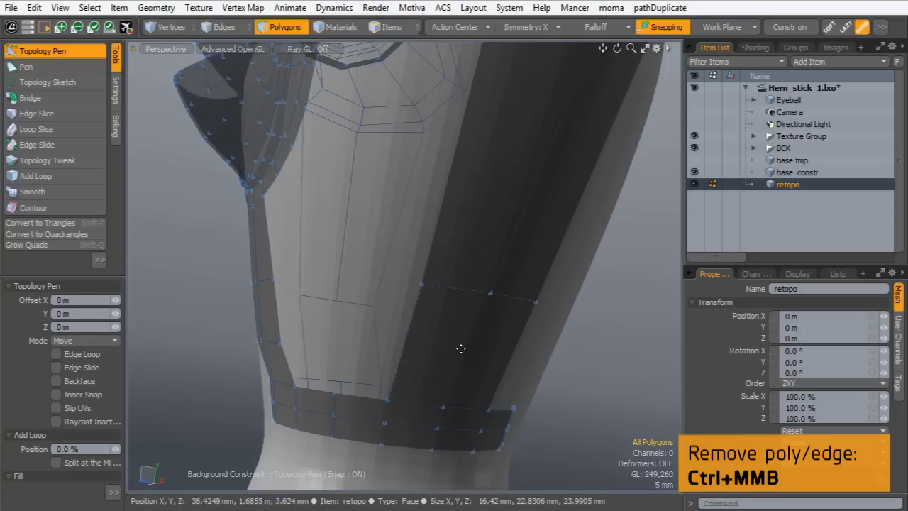
middle_click(463, 354, "ctrl")
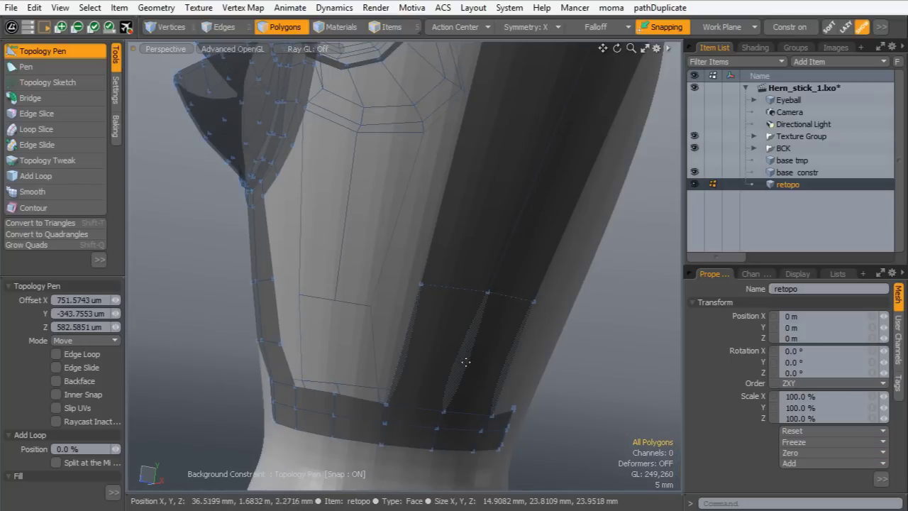
left_click_drag(468, 312, 393, 275, "alt")
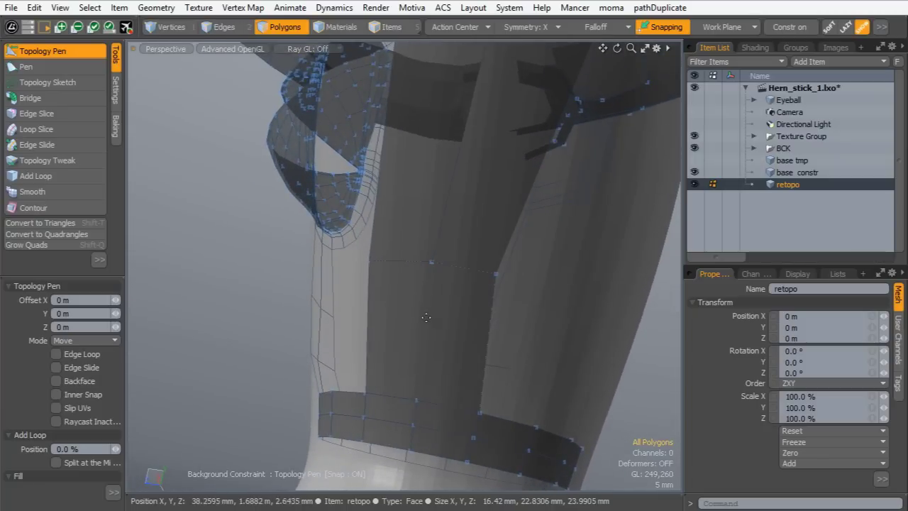
key("ctrl+z")
key("ctrl+z")
Add an edge with the Topology Pen across the lowest polygons of the side strip, at about 47 % position
left_click_drag(407, 323, 427, 316, "alt")
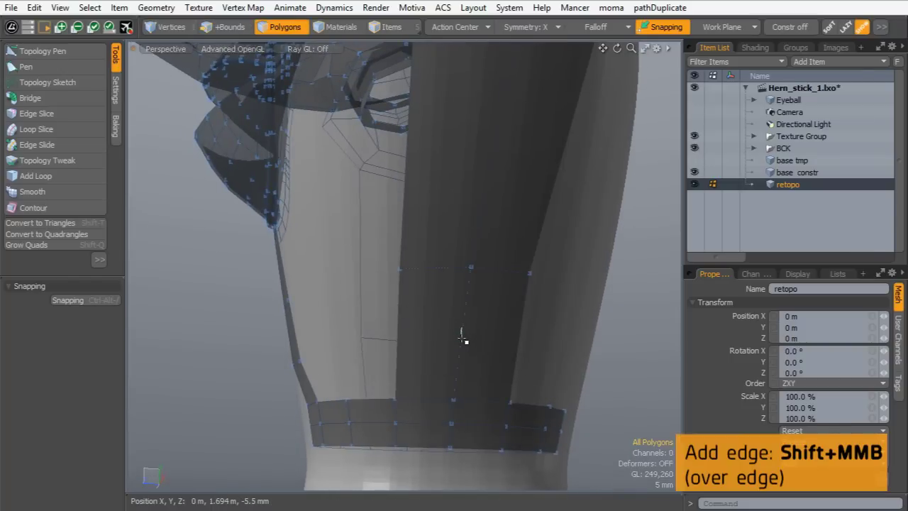
left_click(43, 51)
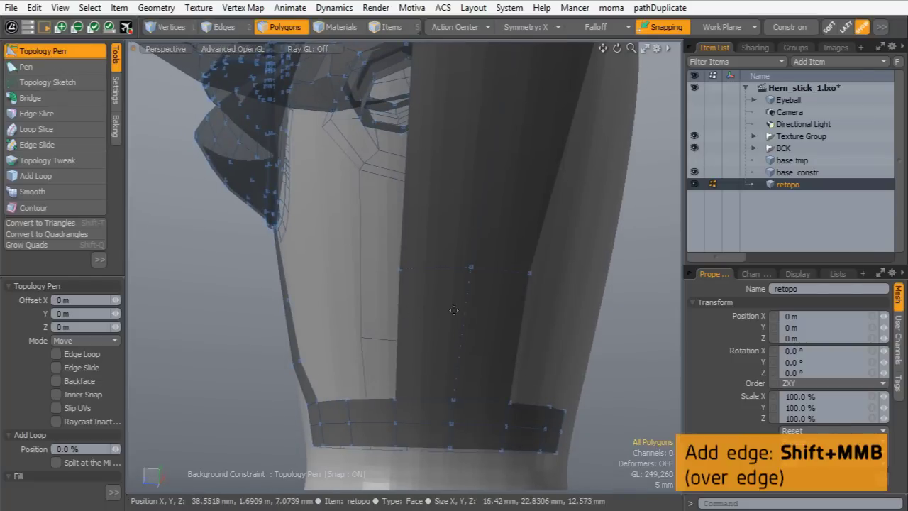
middle_click(463, 327, "shift")
middle_click_drag(459, 368, 462, 333, "shift")
Extrude two rows of polygons above the neck band, joining the side strip to the front strip and adjusting the vertices
left_click_drag(441, 258, 546, 294, "alt")
left_click_drag(429, 398, 387, 341, "shift")
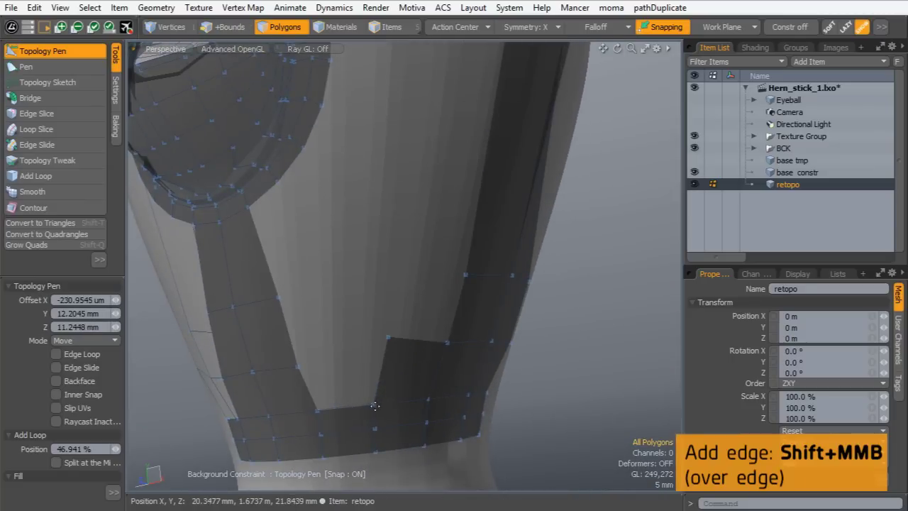
left_click_drag(375, 405, 298, 367, "shift")
left_click_drag(388, 336, 384, 362)
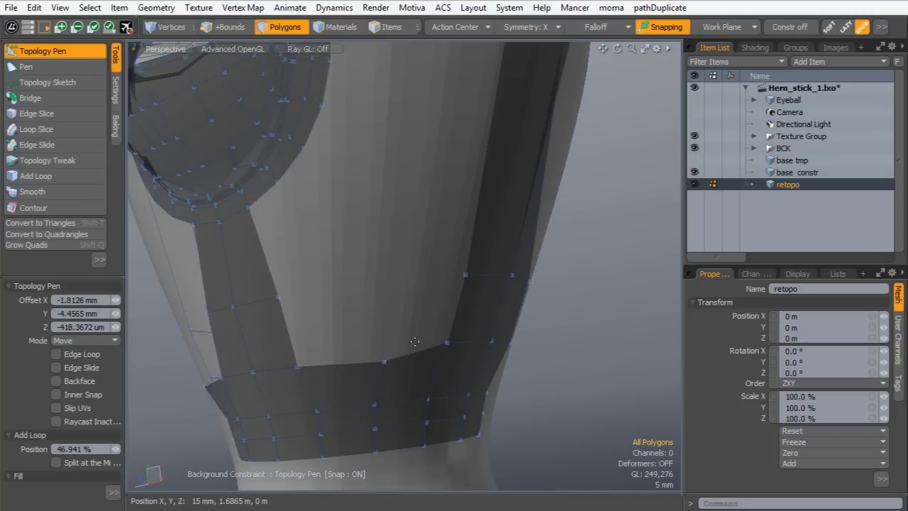
left_click_drag(448, 342, 390, 286, "shift")
left_click_drag(383, 361, 278, 298, "shift")
Try to shift the middle edge of the front strip below the eye
left_click_drag(264, 213, 331, 262, "alt")
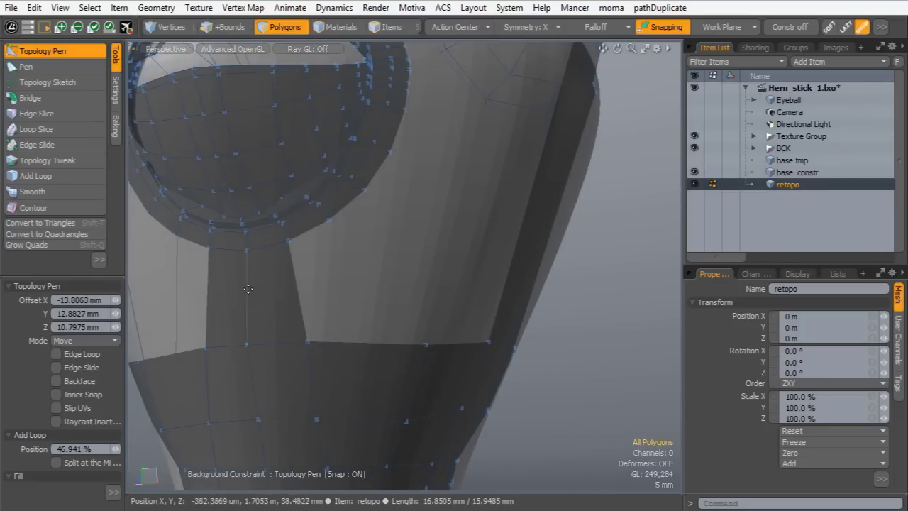
left_click_drag(247, 290, 287, 285)
key("ctrl+z")
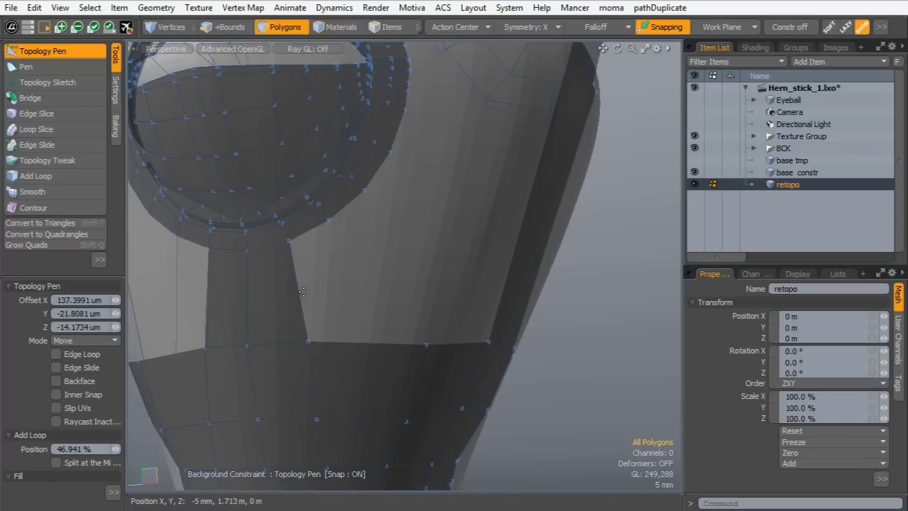
left_click_drag(341, 267, 348, 271, "alt")
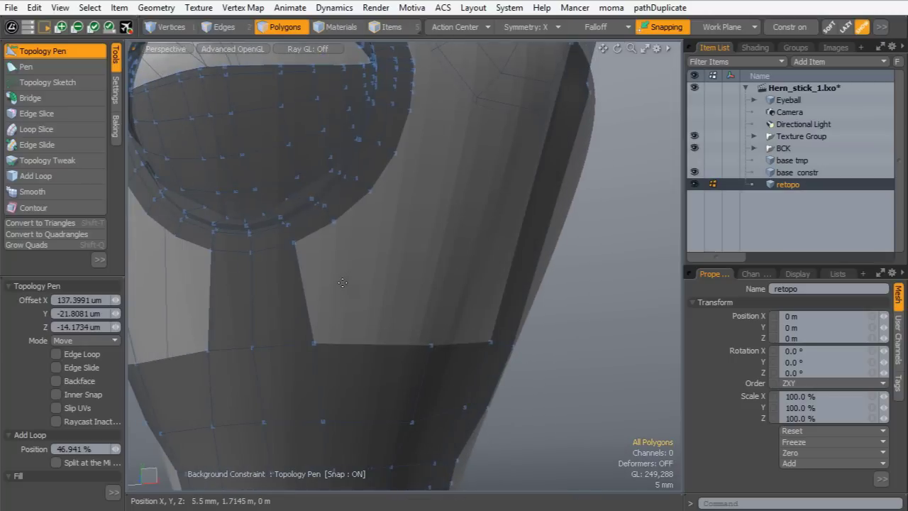
key("ctrl+z")
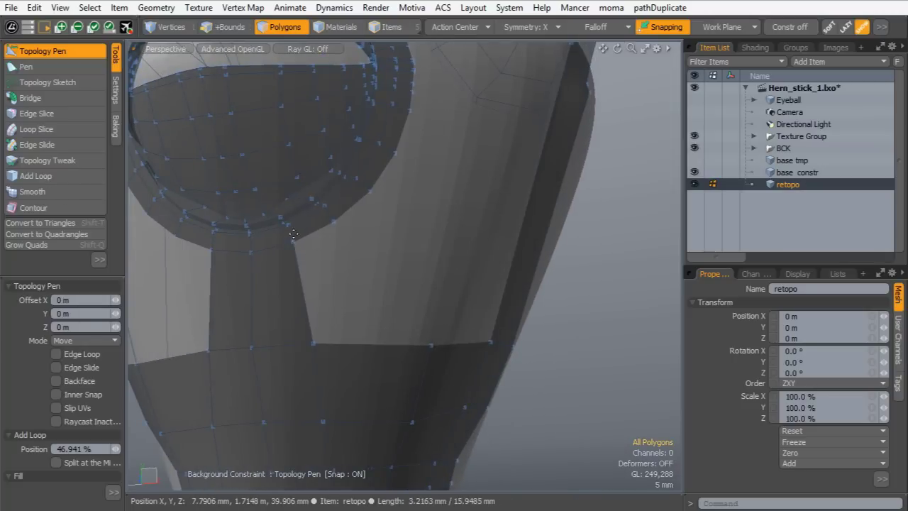
Extrude the lower outer edges of the eye rim outward into a row of three polygons
left_click_drag(294, 242, 347, 286, "shift")
key("ctrl+z")
left_click_drag(313, 233, 341, 268, "shift")
left_click_drag(354, 208, 381, 232, "shift")
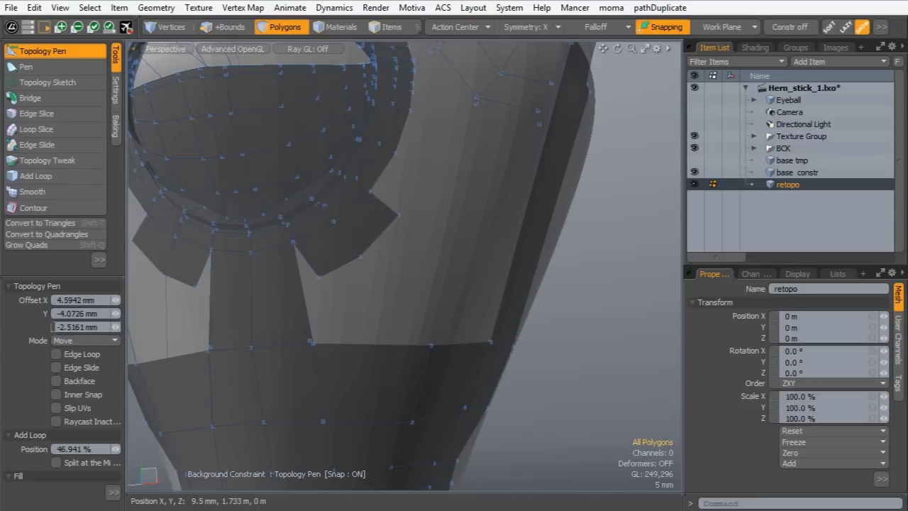
left_click_drag(377, 179, 406, 195, "shift")
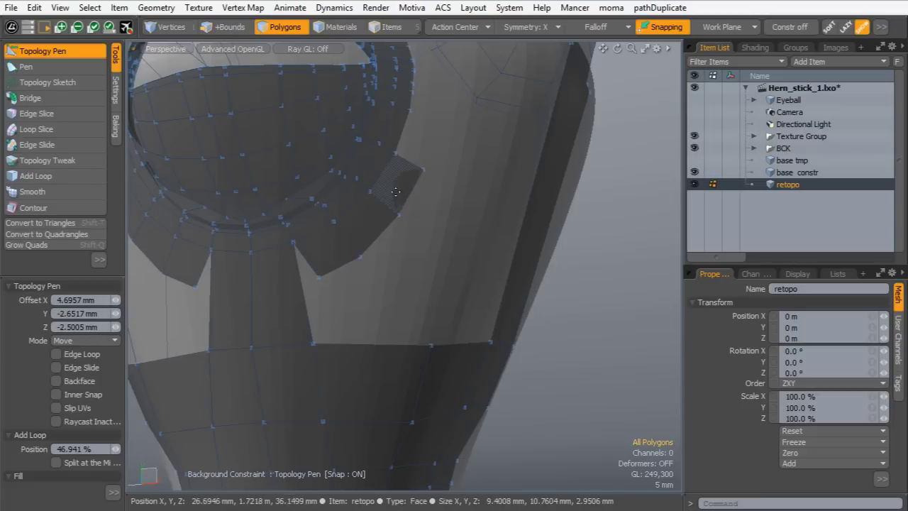
Extrude the new eye-rim polygons down to the upper row above the neck band and weld their vertices to it
left_click_drag(485, 259, 493, 241, "alt")
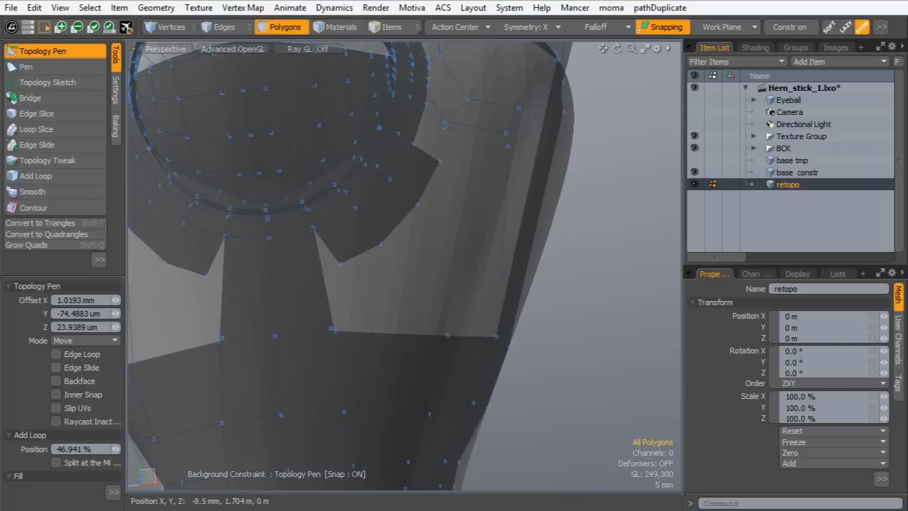
left_click_drag(351, 240, 403, 243, "alt")
left_click_drag(413, 205, 438, 349, "shift")
left_click_drag(388, 292, 400, 307, "alt")
left_click_drag(359, 337, 331, 354)
left_click_drag(400, 308, 460, 347)
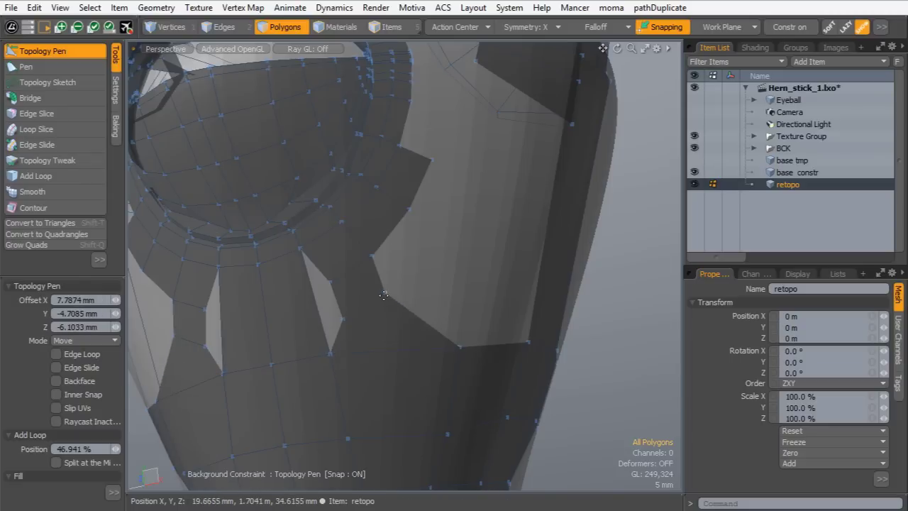
Adjust the vertex below the eye rim and extrude further polygons from there toward the side strip
left_click_drag(384, 295, 406, 300)
left_click_drag(391, 232, 387, 272, "shift")
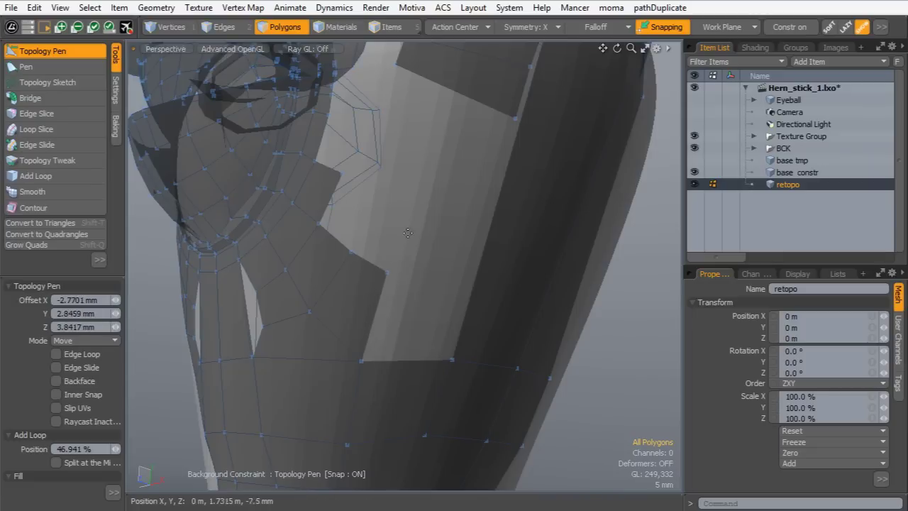
left_click_drag(363, 360, 456, 283, "shift")
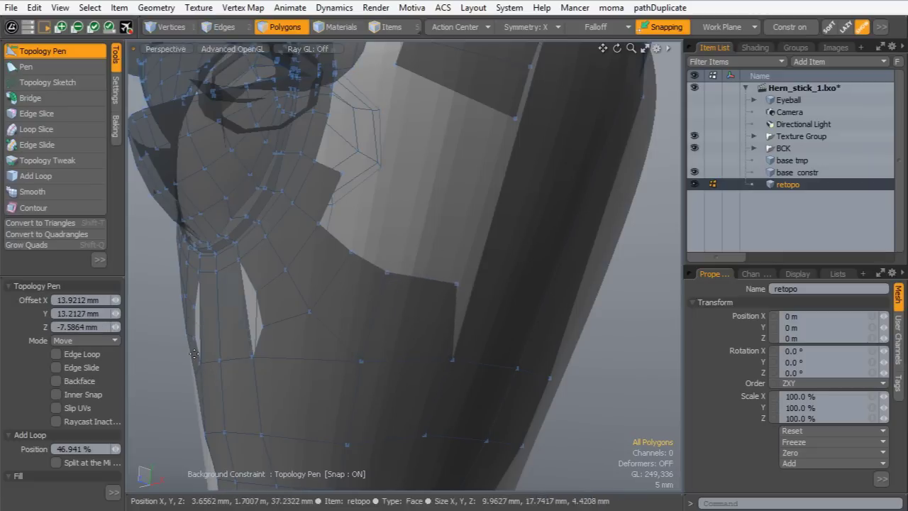
Try moving the side strip's long edges with the Topology Pen's Edge Loop option enabled, then disable the option
left_click(64, 341)
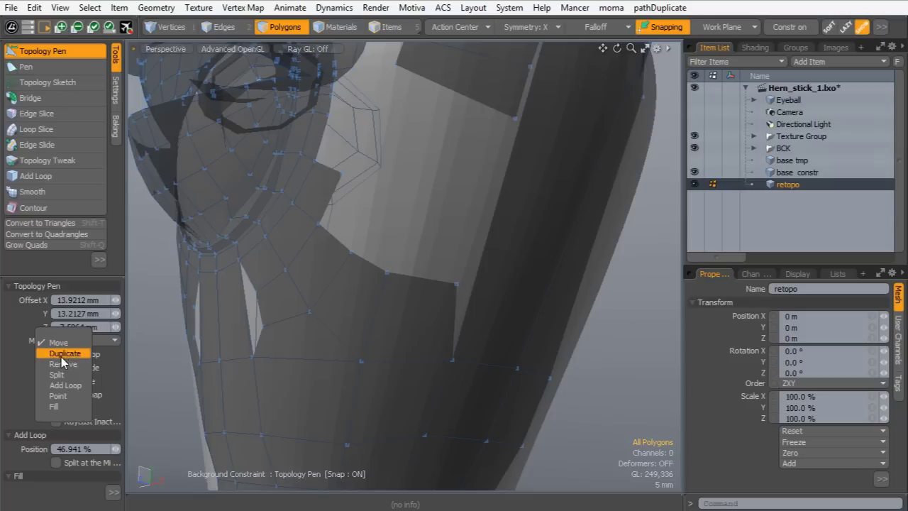
left_click(11, 359)
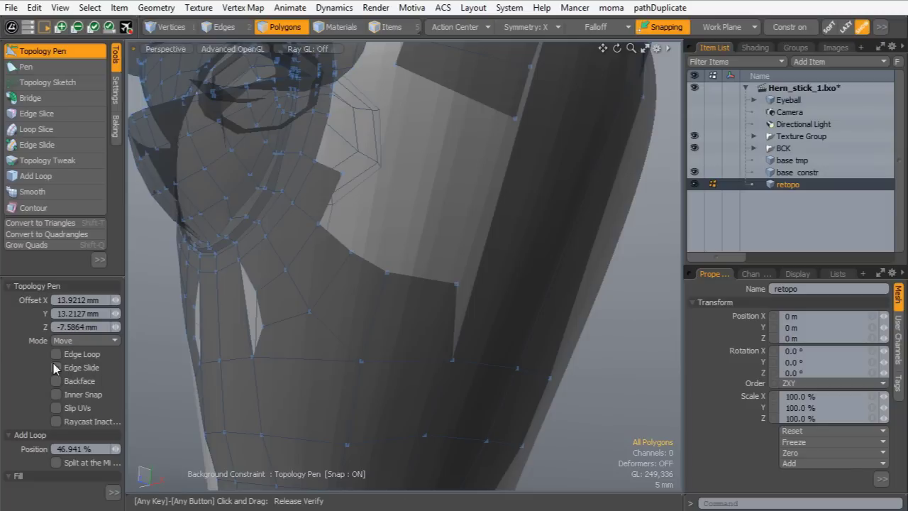
left_click(57, 354)
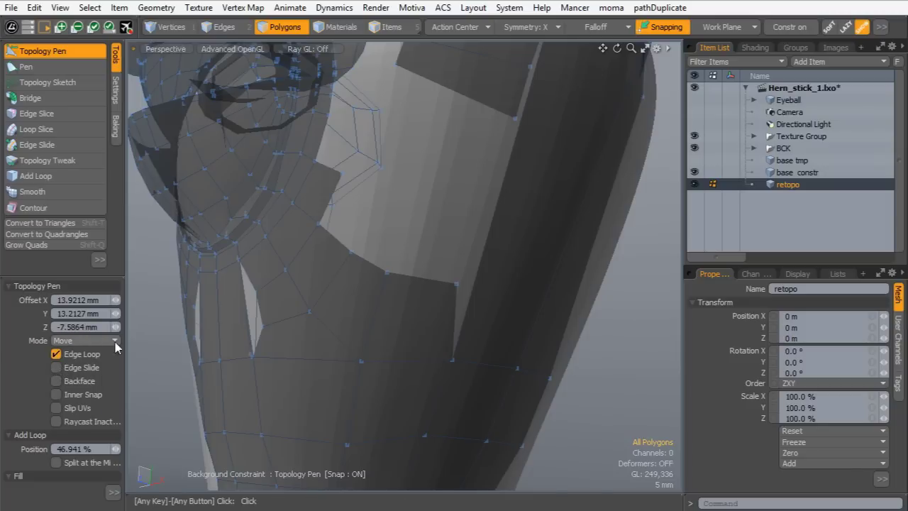
left_click_drag(538, 318, 534, 314)
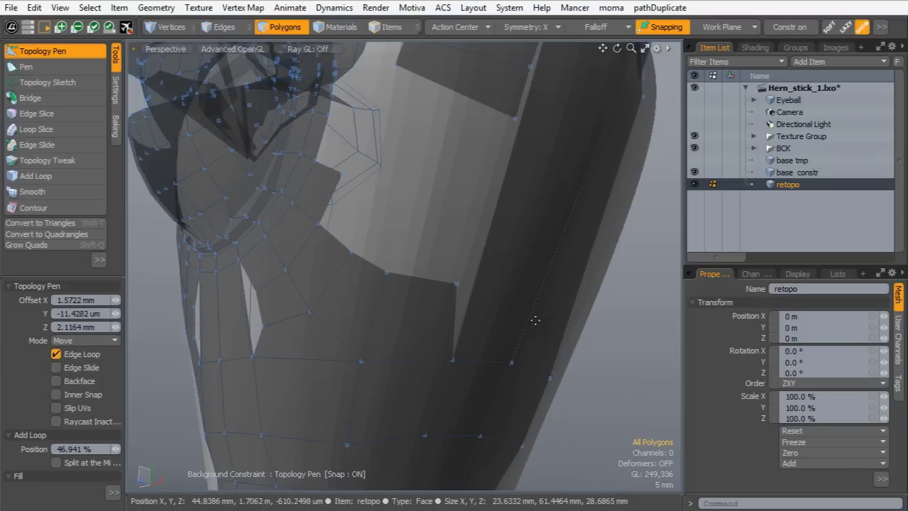
key("ctrl+z")
left_click_drag(528, 348, 418, 285, "alt")
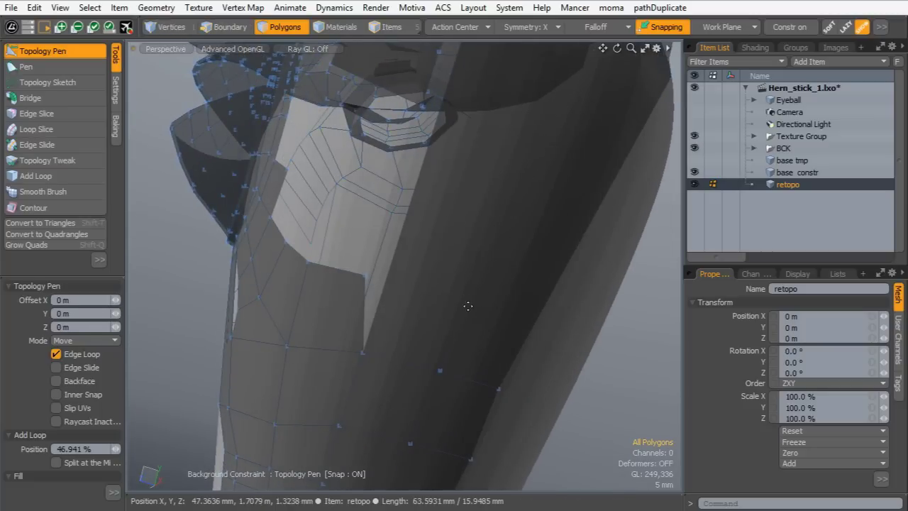
left_click_drag(472, 300, 490, 288)
key("ctrl+z")
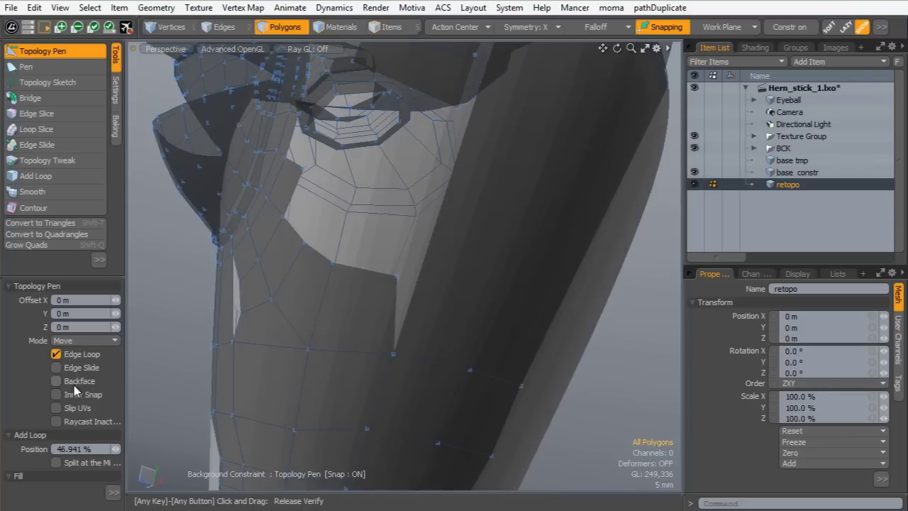
left_click(56, 355)
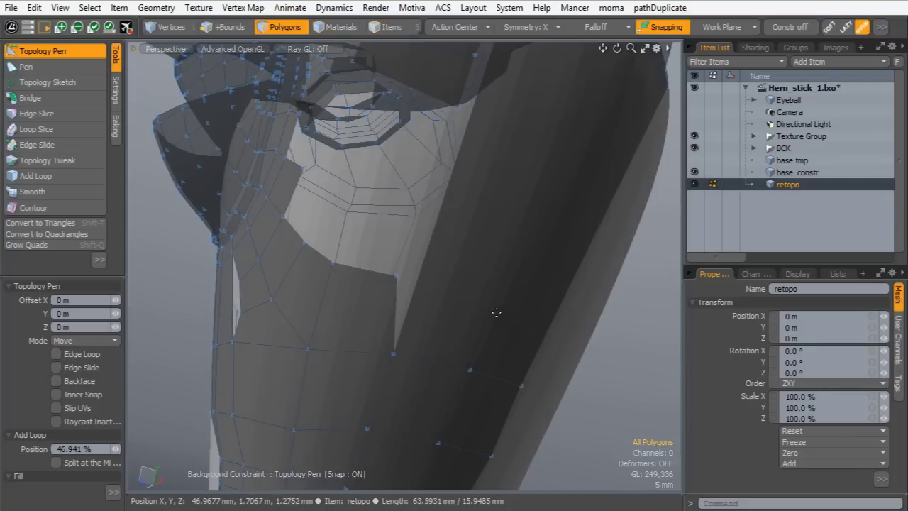
Try to move and extrude the long edges of the side strip individually
left_click_drag(486, 309, 490, 315)
mouse_move(549, 332)
right_mouse_down("shift")
mouse_move(524, 328)
mouse_move(543, 331)
right_mouse_up("shift")
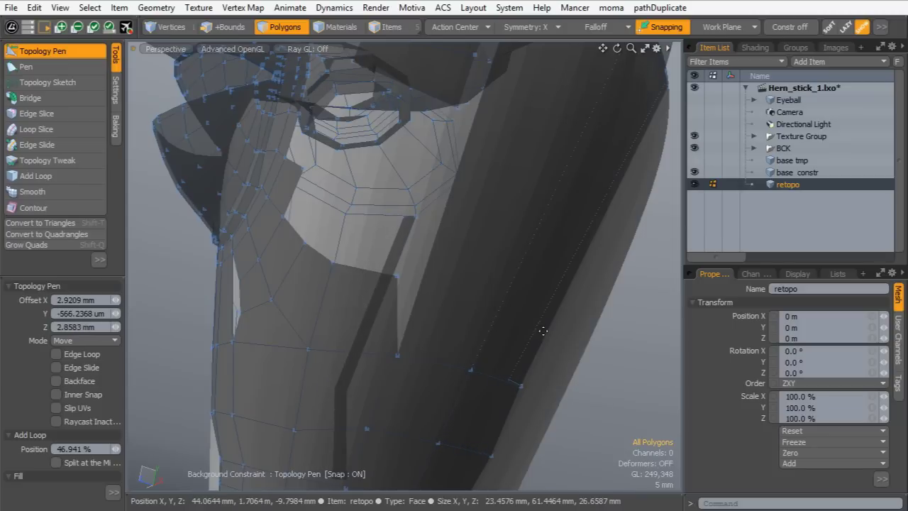
key("ctrl+z")
Move the middle long edge of the side strip slightly across the head surface
left_click_drag(523, 304, 397, 287, "alt")
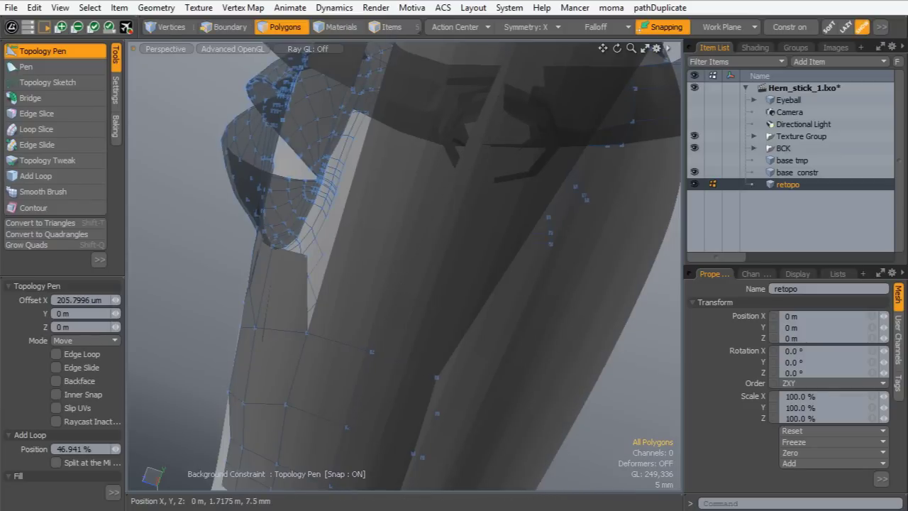
left_click_drag(344, 266, 405, 280)
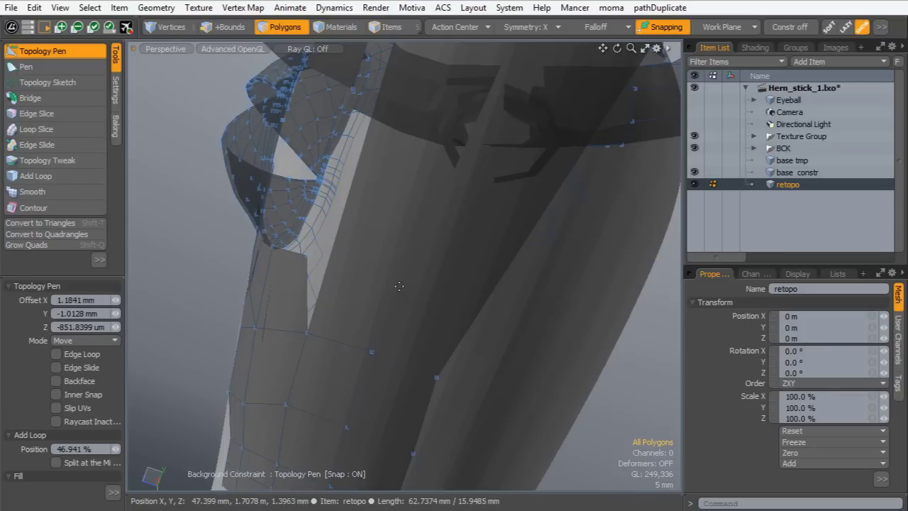
left_click_drag(401, 343, 480, 350, "alt")
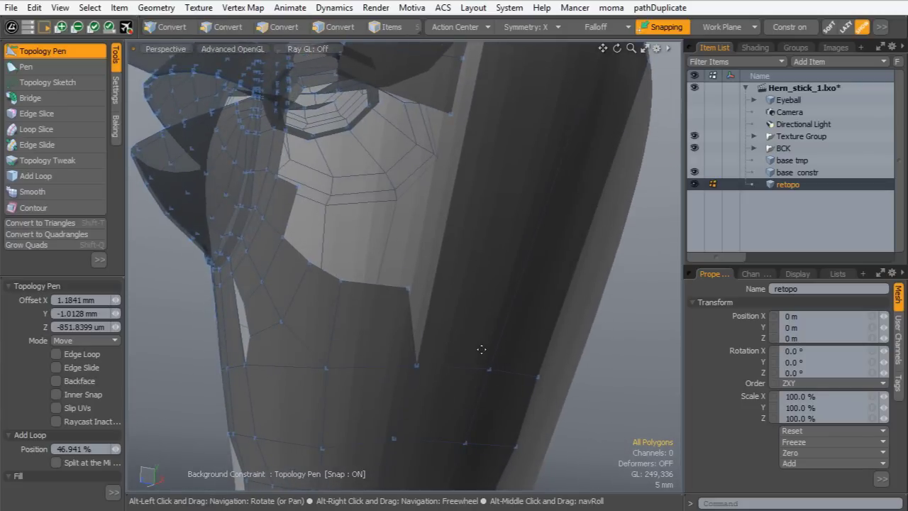
left_click_drag(365, 323, 401, 237, "alt")
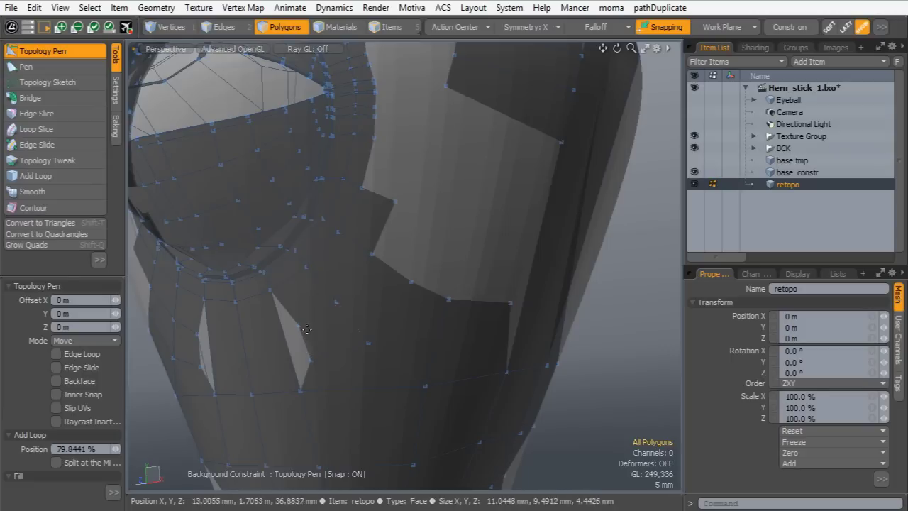
left_click_drag(259, 331, 308, 308, "alt")
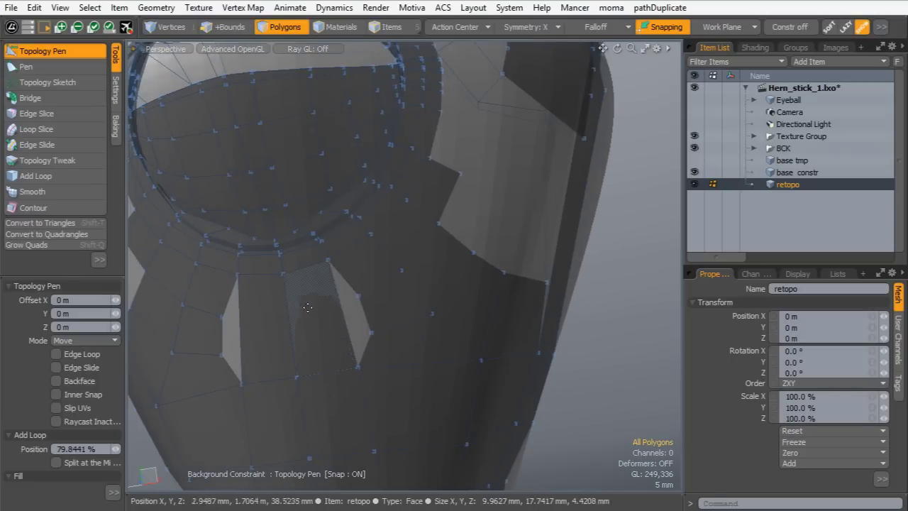
Add two edge loops across the polygons below the eye rim and adjust the vertex beside the narrow gap
middle_click(288, 306, "shift")
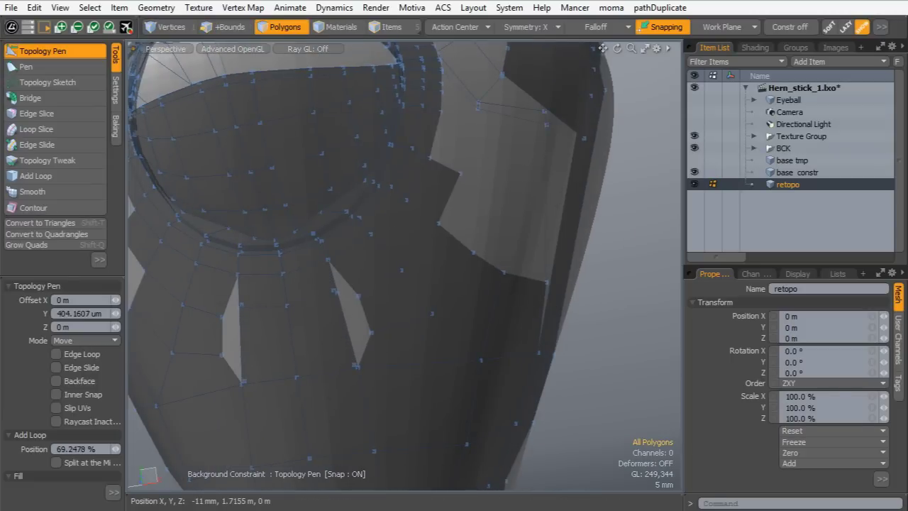
middle_click(291, 342, "shift")
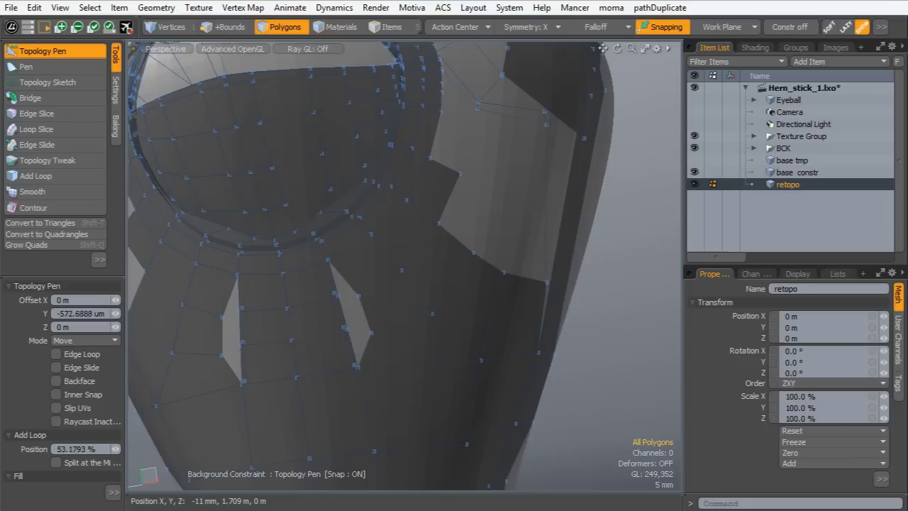
left_click_drag(354, 294, 406, 279, "ctrl+alt")
left_click_drag(367, 302, 344, 290)
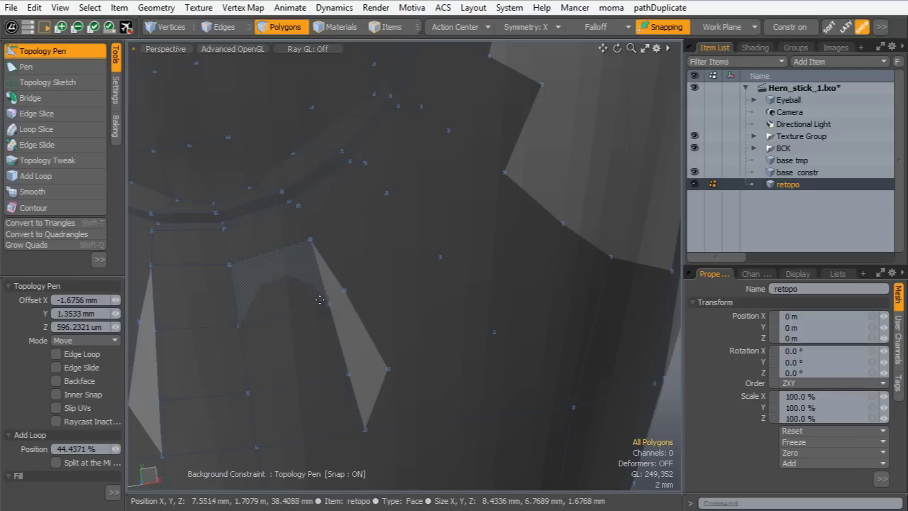
Try to fill the narrow gap below the eye rim with polygons, and delete the filling polygons
right_click_drag(337, 337, 357, 332, "shift")
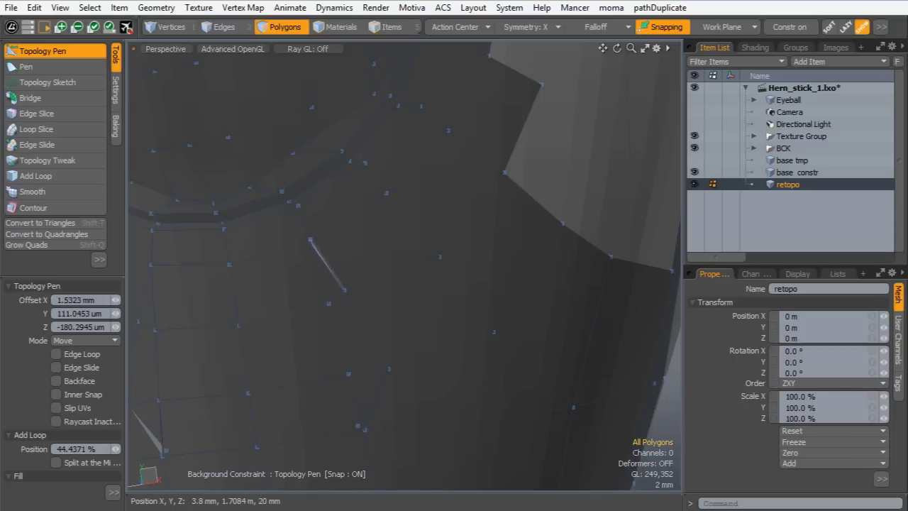
left_click_drag(357, 426, 366, 429)
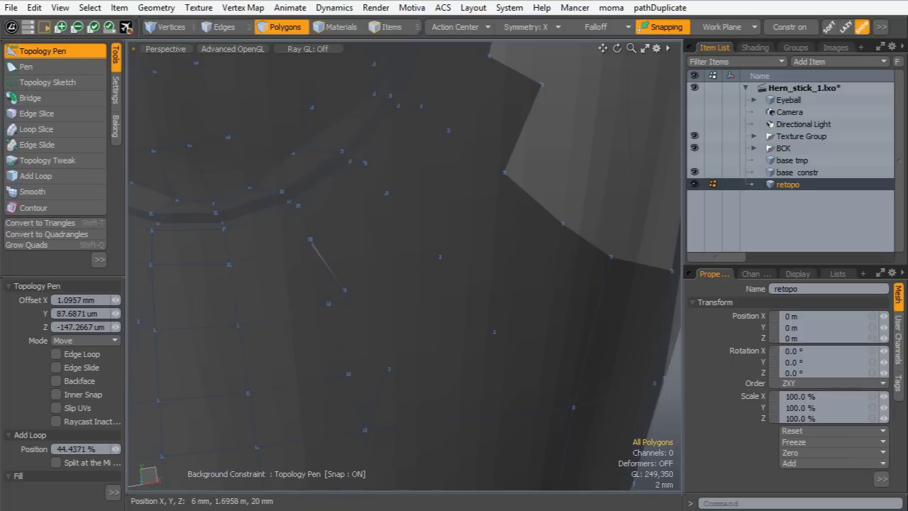
left_click_drag(356, 346, 355, 211, "alt")
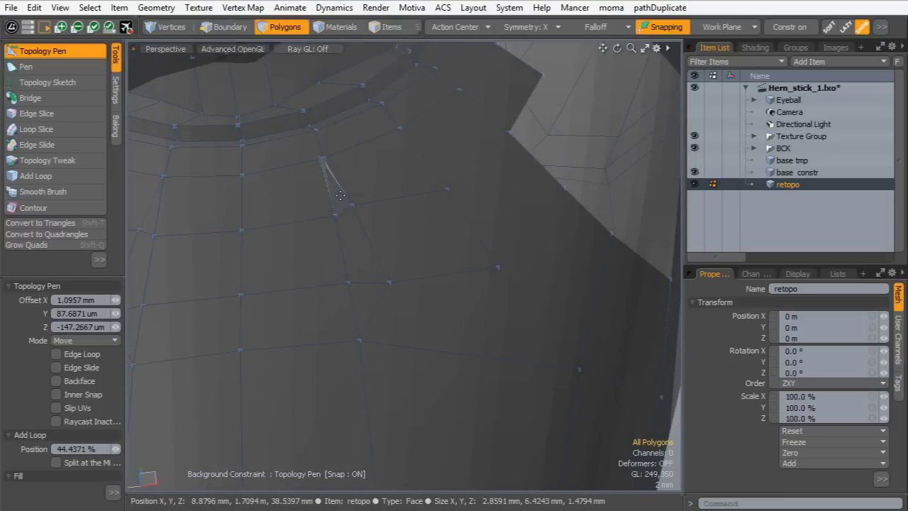
left_click(338, 198, "ctrl")
left_click(357, 244, "ctrl")
left_click(365, 303, "ctrl")
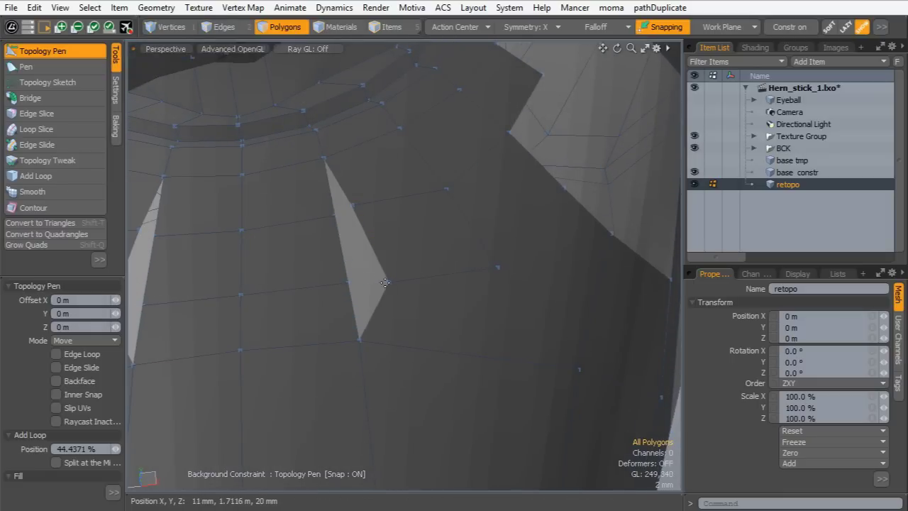
Weld the gap's opposite vertices together and even out the polygon rows between the eye rim and the neck band
left_click_drag(388, 282, 356, 275)
left_click_drag(350, 208, 330, 285)
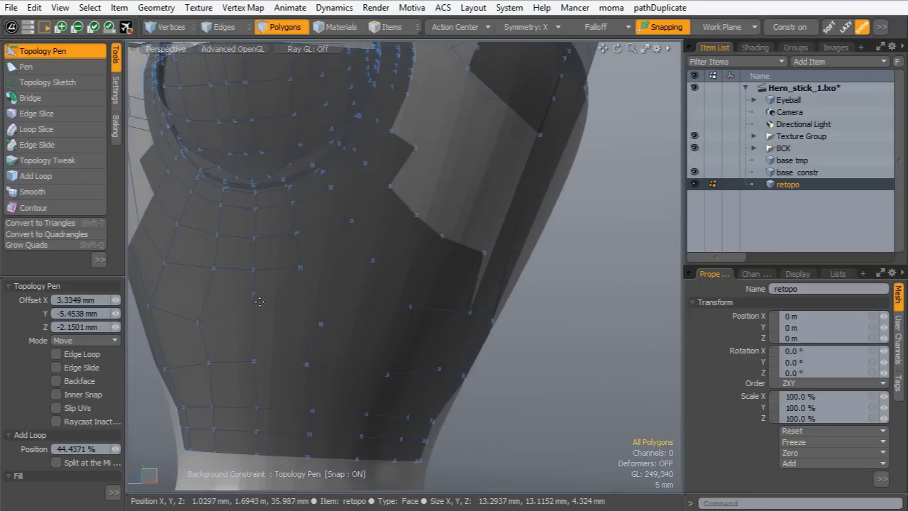
left_click_drag(307, 365, 320, 367)
left_click_drag(332, 322, 337, 324)
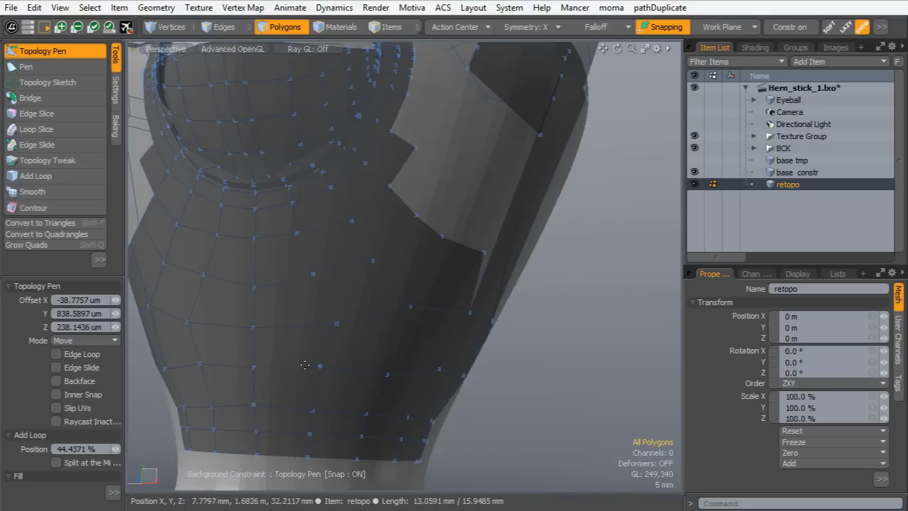
left_click_drag(338, 326, 346, 330)
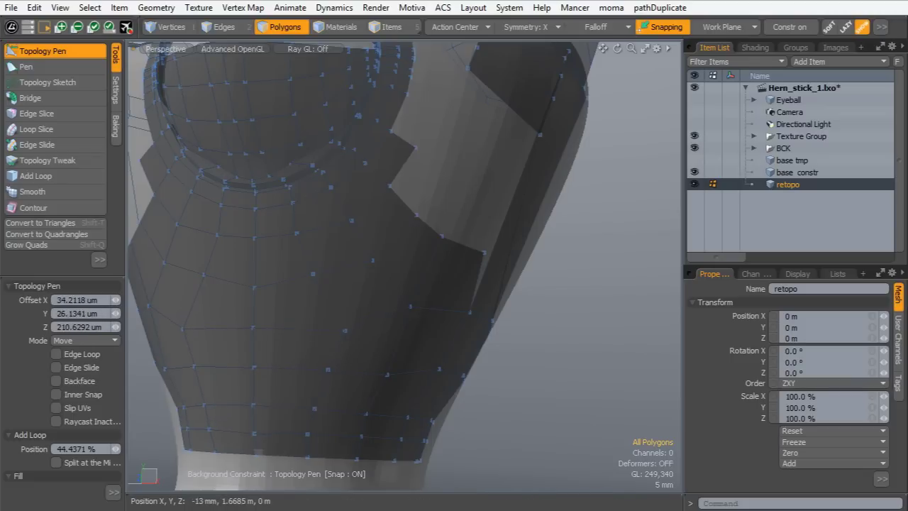
left_click_drag(254, 286, 276, 295)
left_click_drag(313, 245, 291, 268)
Add an edge loop across the side strip and weld the adjacent head patch's corner vertex to the strip
left_click_drag(357, 281, 354, 317, "alt")
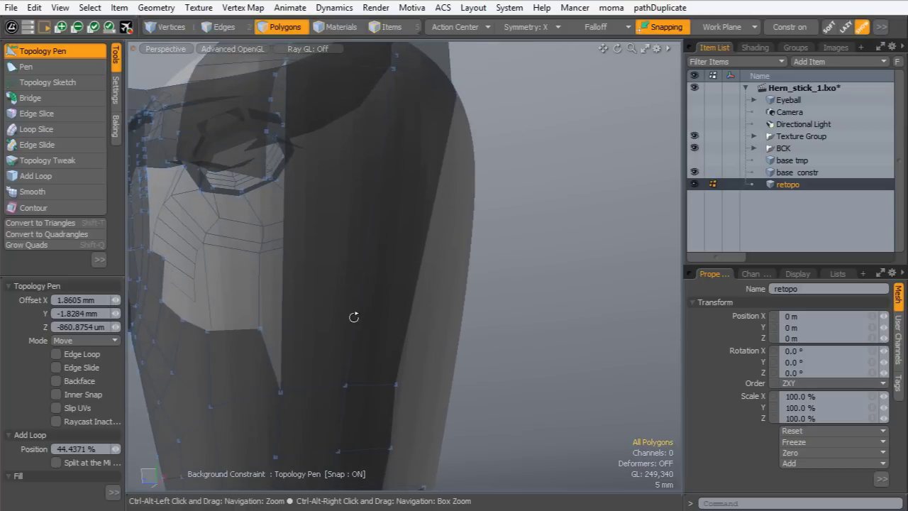
mouse_move(354, 333)
middle_mouse_down()
mouse_move(354, 324)
mouse_move(354, 337)
middle_mouse_up()
key("ctrl+z")
key("ctrl+shift+z")
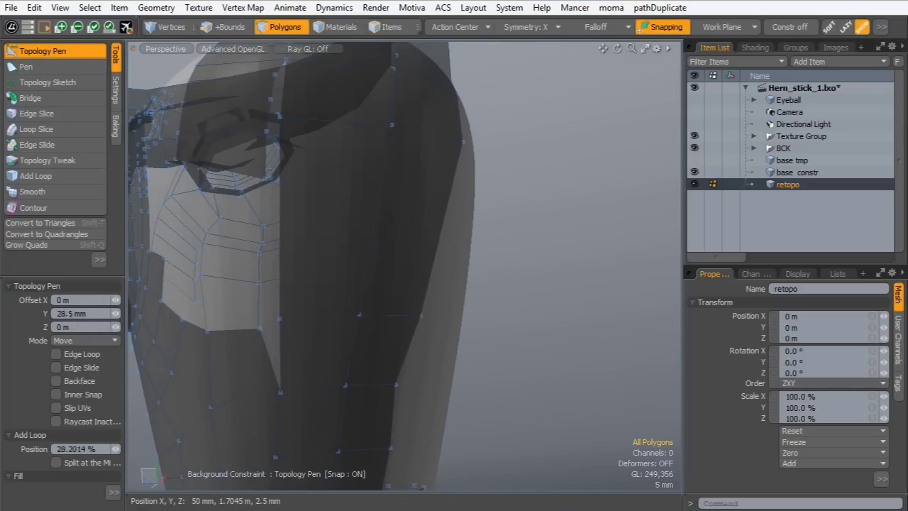
left_click_drag(259, 330, 280, 329)
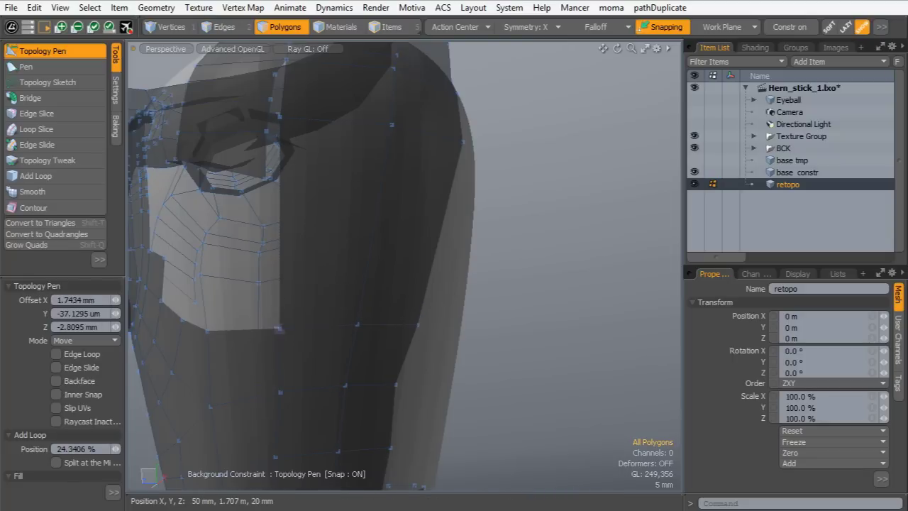
left_click_drag(349, 187, 350, 294, "alt")
left_click_drag(314, 337, 327, 337)
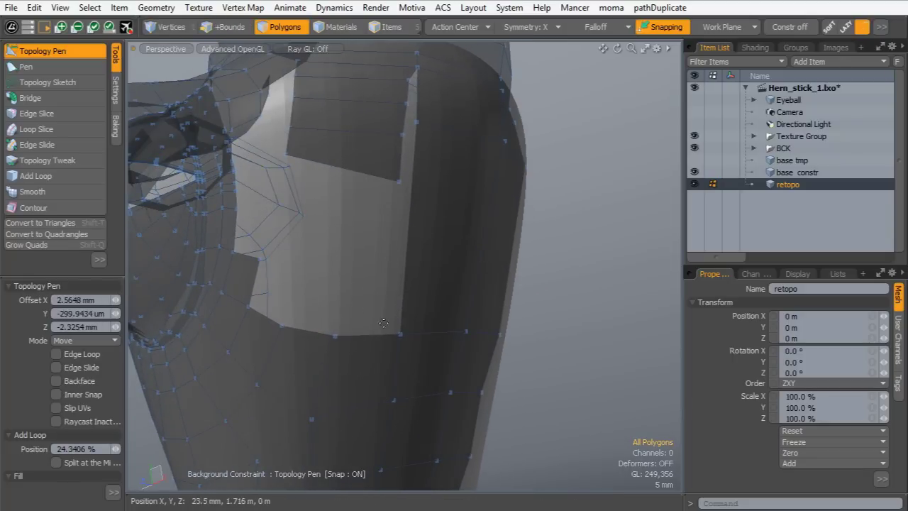
Extrude three polygons along the lower head patch's upper border toward the side strip and adjust their shared vertices
left_click_drag(250, 307, 282, 329, "shift")
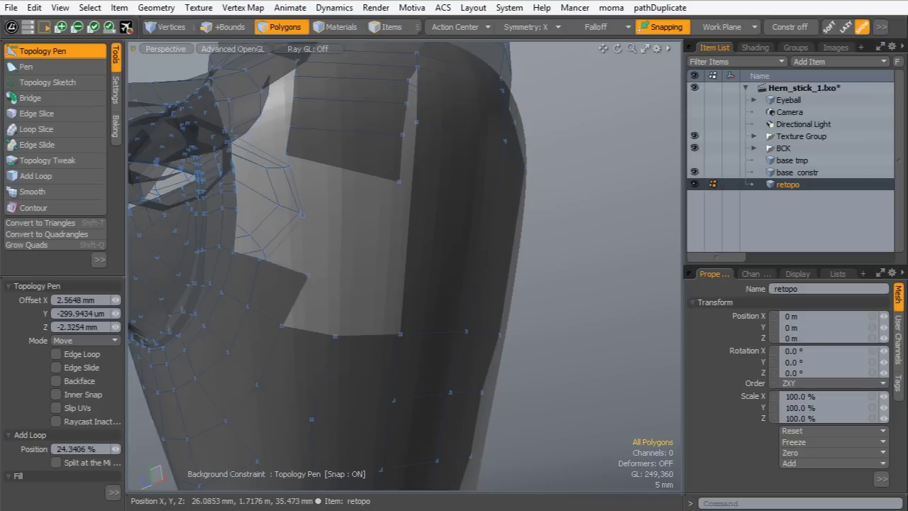
left_click(282, 330, "shift")
left_click_drag(323, 306, 348, 302)
left_click_drag(310, 275, 306, 273)
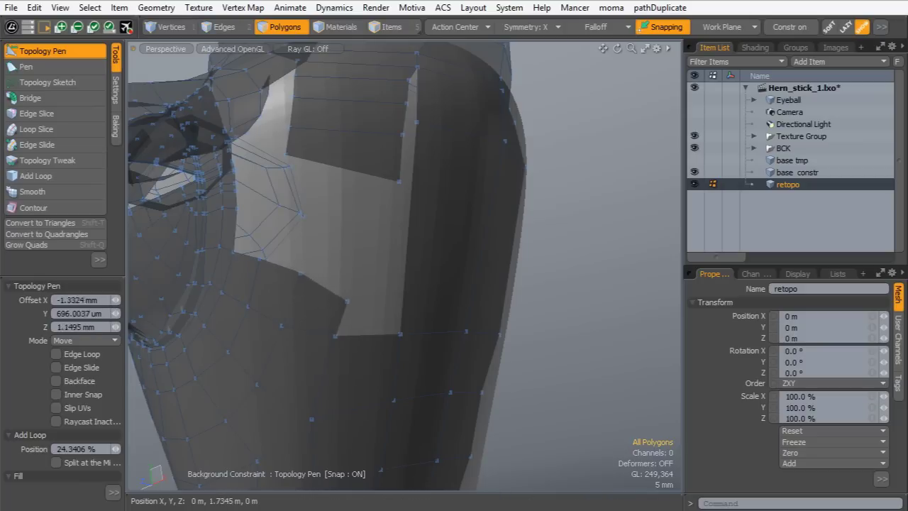
left_click_drag(346, 301, 395, 291)
left_click(336, 335, "shift")
Add two more edge loops across the side strip and weld the new polygon row's end vertex to it
left_click_drag(453, 234, 376, 257, "alt")
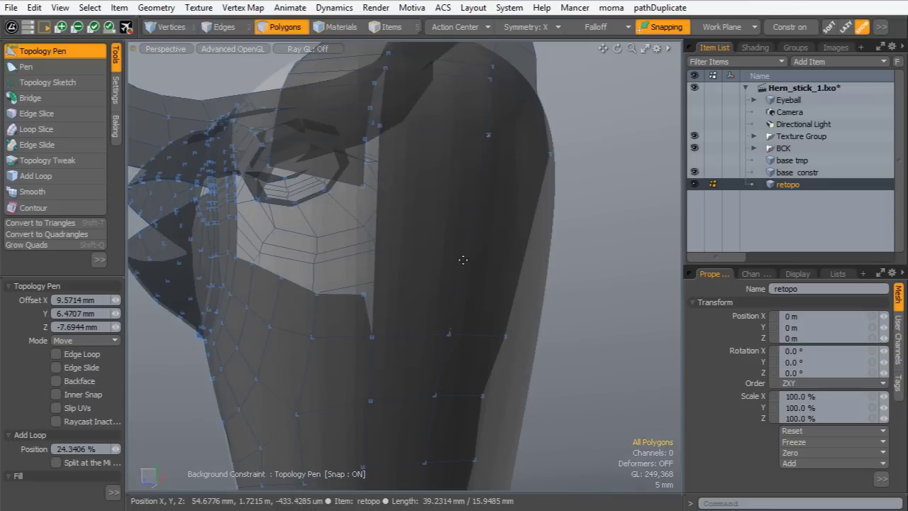
left_click(376, 100, "shift")
middle_click_drag(486, 154, 460, 293)
left_click_drag(364, 293, 373, 293)
mouse_move(385, 250)
left_mouse_down("alt")
mouse_move(411, 223)
mouse_move(371, 284)
mouse_move(294, 270)
mouse_move(315, 295)
mouse_move(308, 278)
mouse_move(387, 264)
left_mouse_up("alt")
left_click_drag(386, 264, 358, 293, "alt+shift")
middle_click_drag(475, 261, 475, 255, "shift")
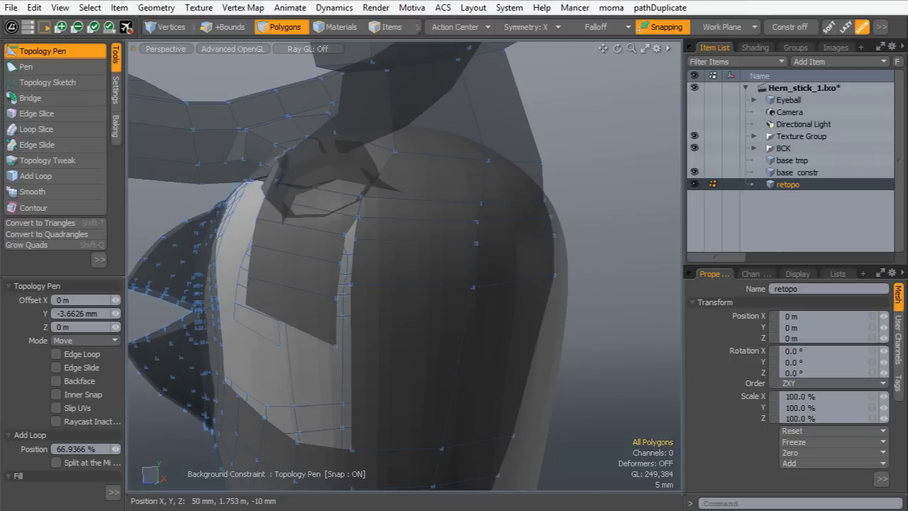
Weld the upper head patch's side vertices to the side strip, adding another loop there and respacing the strip's vertices
left_click_drag(345, 235, 353, 267)
middle_click(475, 268, "shift")
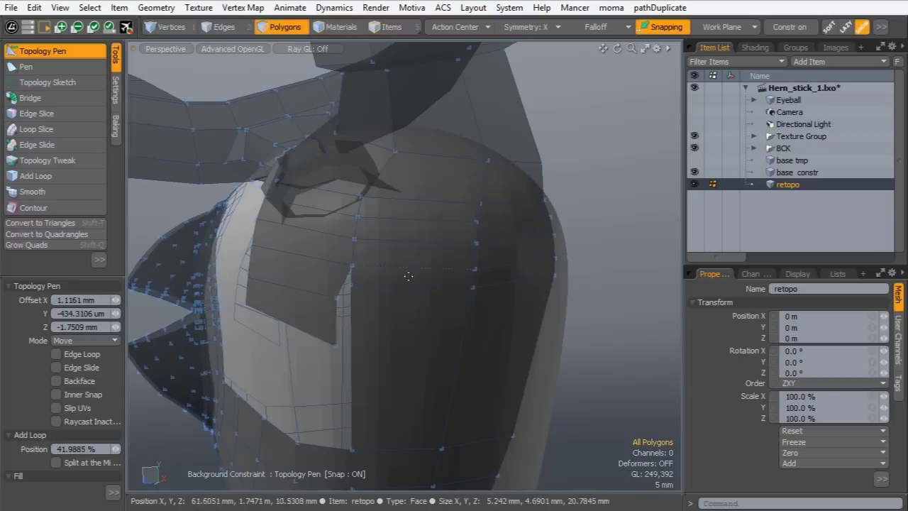
mouse_move(338, 299)
left_mouse_down()
mouse_move(352, 286)
mouse_move(354, 303)
left_mouse_up()
left_click_drag(470, 321, 467, 321)
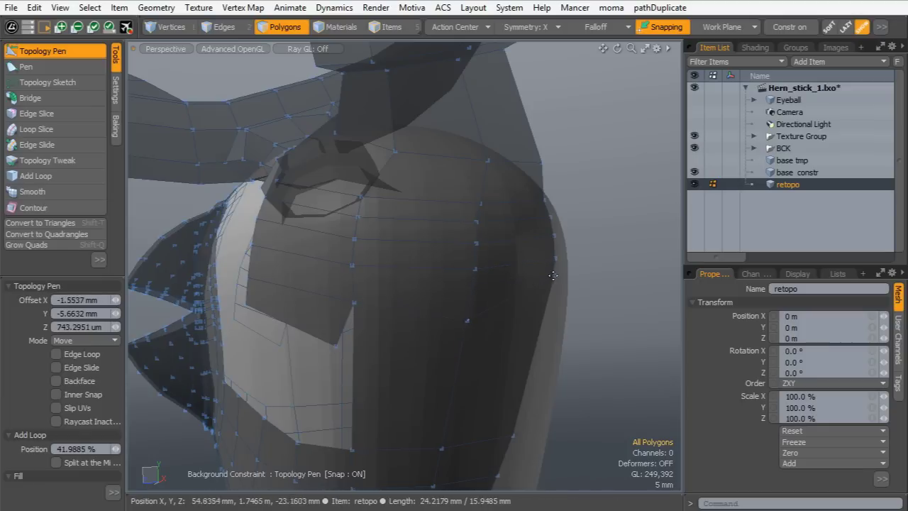
left_click_drag(555, 288, 547, 315)
left_click_drag(335, 344, 337, 346)
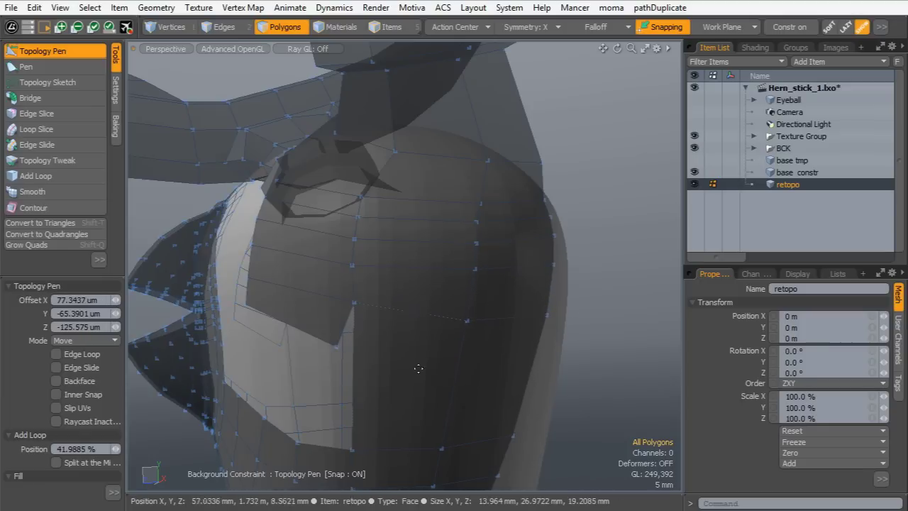
Add an edge loop in the side strip's open span and weld the upper head patch's lower corner to it
right_click(456, 369)
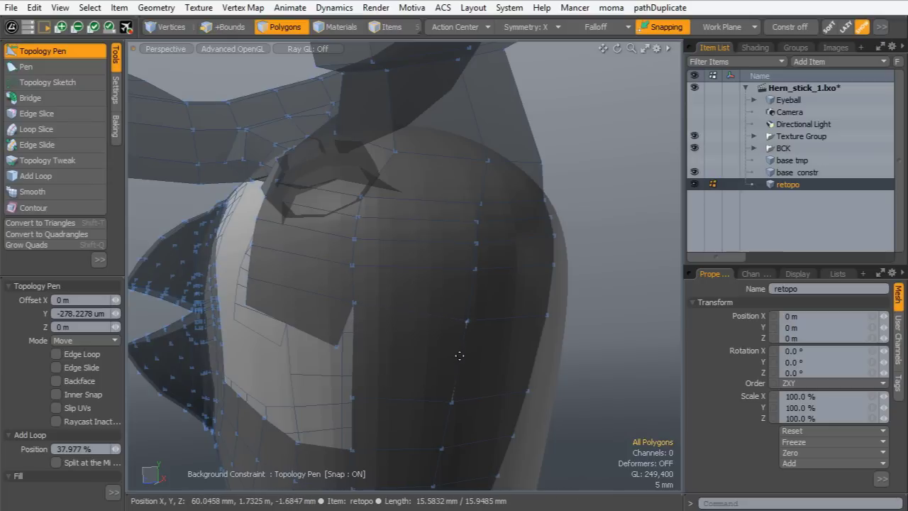
middle_click(458, 369)
middle_click_drag(458, 369, 441, 358)
left_click_drag(335, 346, 351, 347)
left_click_drag(271, 345, 484, 335, "alt")
left_click_drag(342, 317, 309, 320, "alt")
left_click_drag(313, 354, 309, 353)
Extrude polygons along the lower head patch's open border beside the eye and reposition their outer vertices
left_click_drag(232, 298, 263, 333, "shift")
left_click_drag(267, 265, 268, 274)
left_click_drag(263, 333, 268, 341)
left_click_drag(268, 283, 377, 317)
left_click_drag(305, 358, 312, 367)
Extrude polygons outward from the ring around the outer eye corner toward the upper head patch
left_click_drag(317, 326, 340, 266, "alt")
left_click_drag(341, 267, 366, 296, "ctrl+alt")
left_click_drag(362, 358, 373, 327, "ctrl+alt")
left_click_drag(327, 310, 316, 263, "ctrl+alt")
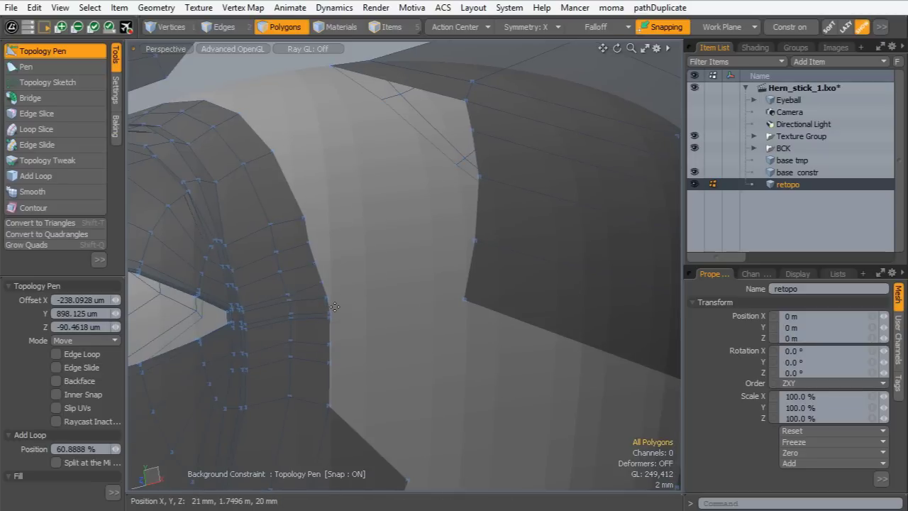
left_click_drag(363, 340, 335, 292, "alt+shift")
left_click_drag(335, 292, 425, 290, "alt+shift")
left_click_drag(296, 278, 309, 218, "shift")
left_click(327, 286, "shift")
left_click_drag(347, 270, 365, 203)
left_click_drag(303, 337, 289, 355, "shift")
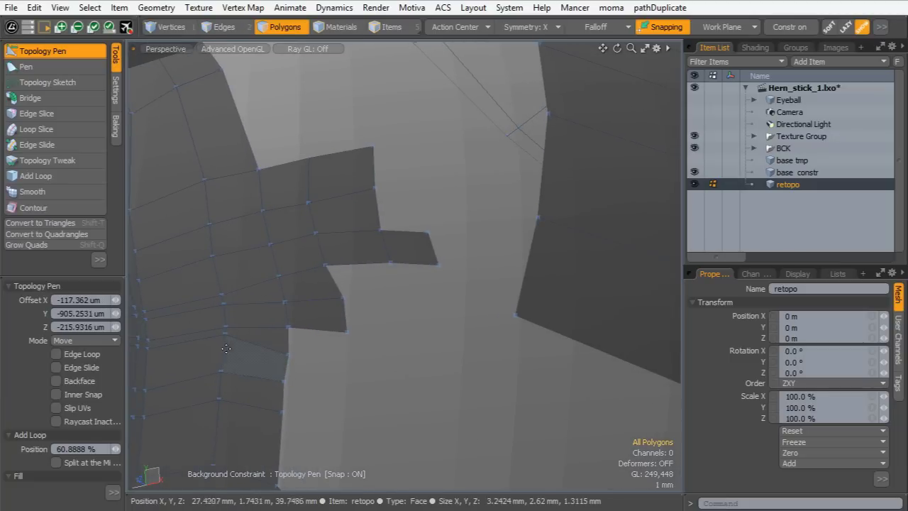
Even out the inner vertices beside the outer eye corner and weld the lower border vertices to close the notch
left_click_drag(224, 334, 226, 349)
left_click_drag(221, 294, 221, 286)
left_click_drag(225, 332, 248, 398, "alt")
left_click_drag(305, 376, 338, 367, "alt")
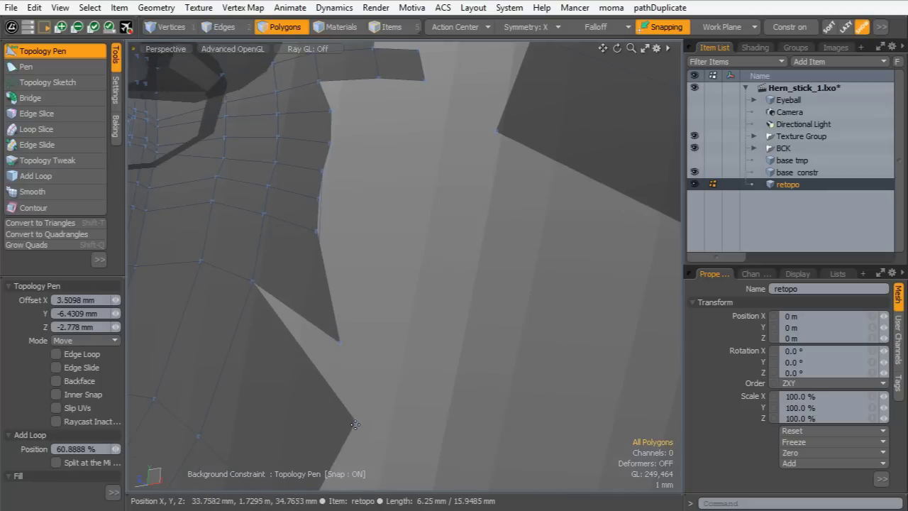
left_click_drag(354, 425, 335, 374, "ctrl")
left_click_drag(339, 343, 335, 373)
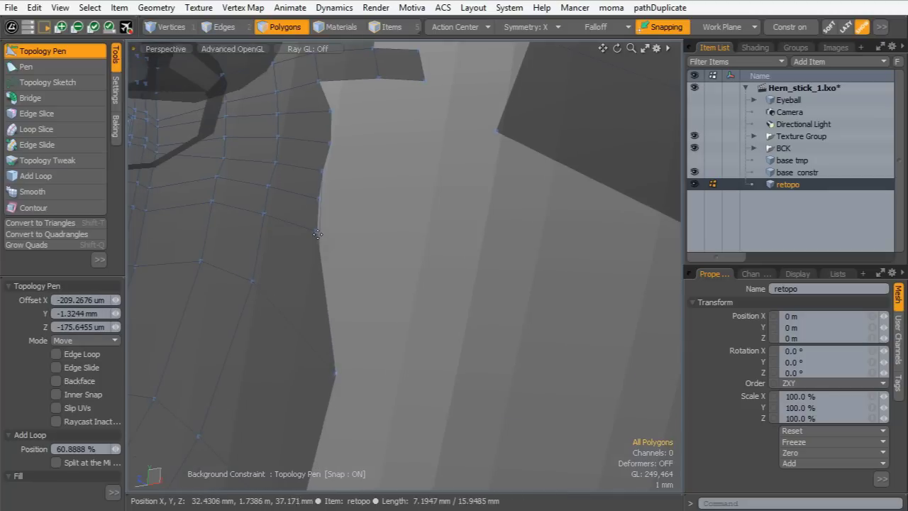
Respace the border and inner vertices of the polygon grid below the outer eye corner
left_click_drag(323, 245, 344, 278)
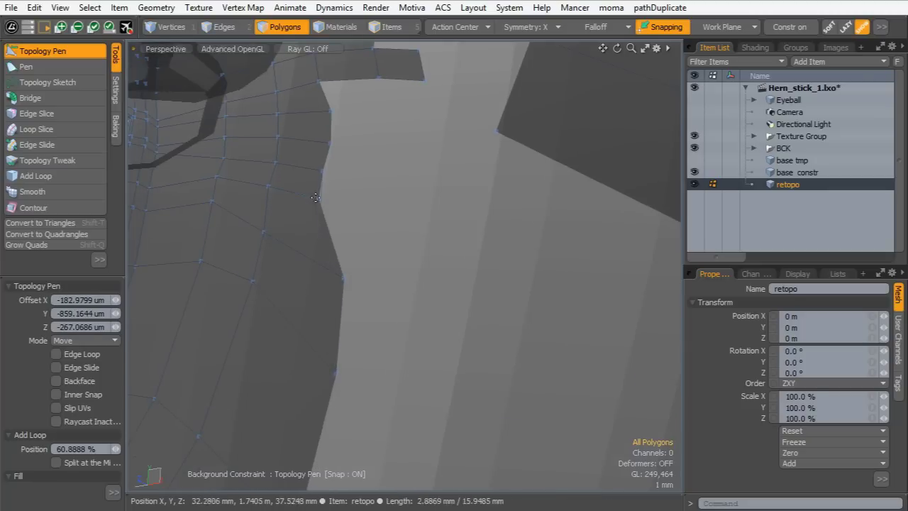
left_click_drag(328, 203, 333, 207)
left_click_drag(324, 171, 330, 169)
left_click_drag(335, 211, 345, 225)
left_click_drag(344, 278, 346, 304)
left_click_drag(261, 234, 262, 245)
left_click_drag(216, 175, 214, 185)
Extend the projecting polygon row at the outer eye corner and connect it to the upper head patch's edge
left_click_drag(405, 173, 347, 220, "ctrl+alt")
left_click_drag(348, 220, 336, 316, "alt+shift")
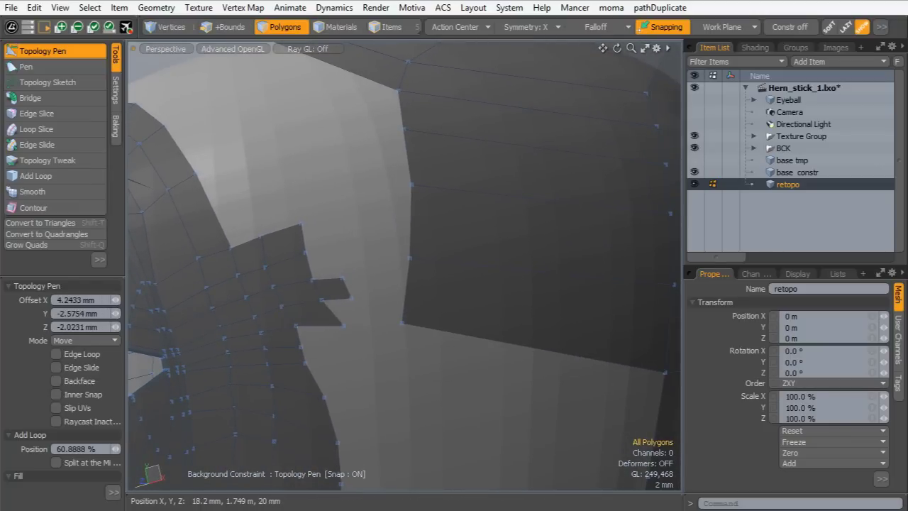
left_click_drag(370, 268, 388, 266, "ctrl+alt")
left_click_drag(344, 290, 350, 270)
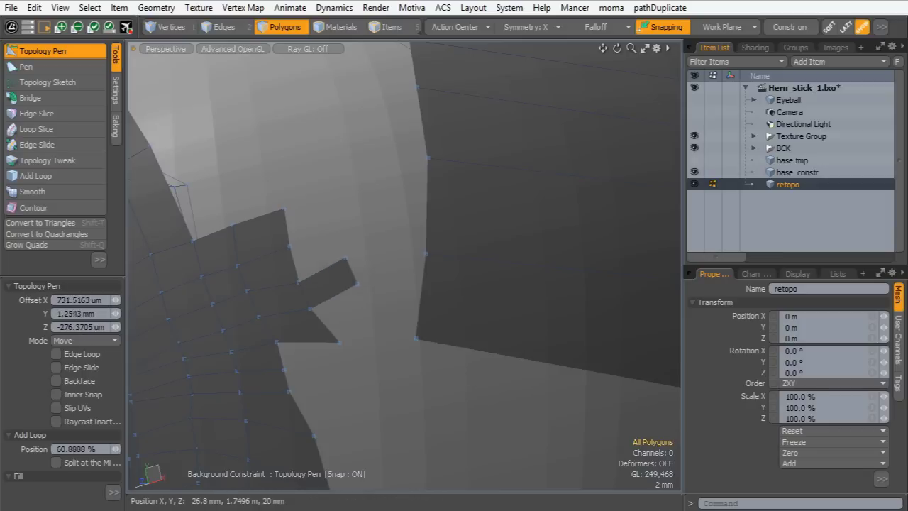
left_click_drag(312, 311, 414, 339)
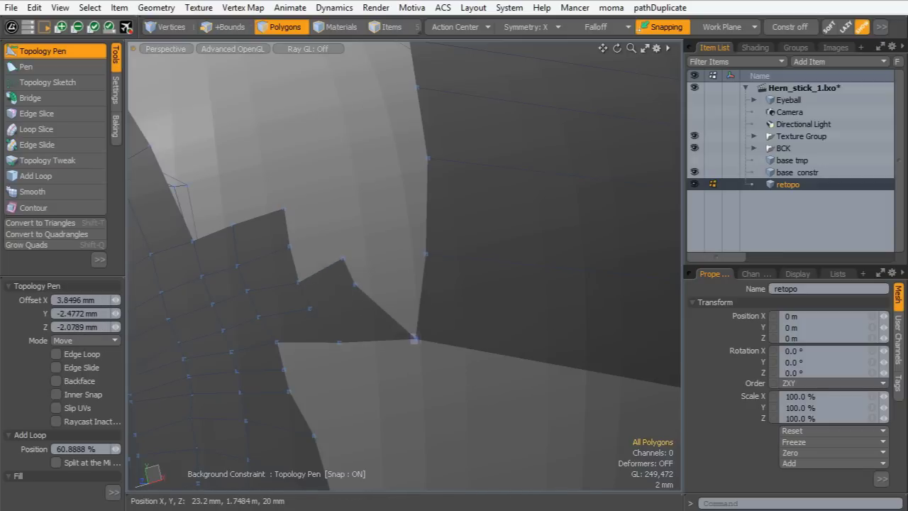
left_click_drag(353, 281, 370, 234)
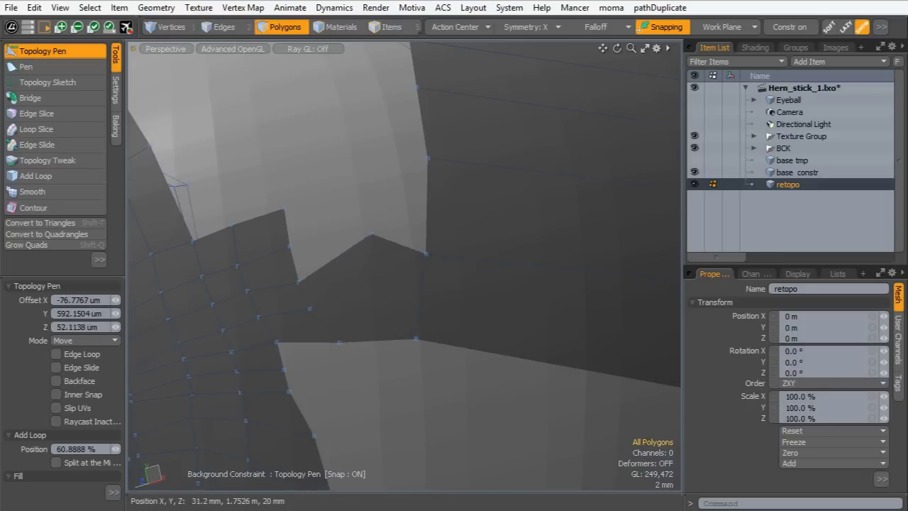
Extrude further polygons below the new connection into the open area and line up their border vertices
left_click(287, 346)
left_click_drag(277, 343, 360, 376, "shift")
left_click_drag(339, 343, 433, 374, "shift")
left_click_drag(283, 371, 360, 377)
left_click_drag(388, 423, 376, 413)
left_click_drag(313, 436, 309, 449)
left_click_drag(289, 391, 388, 448, "shift")
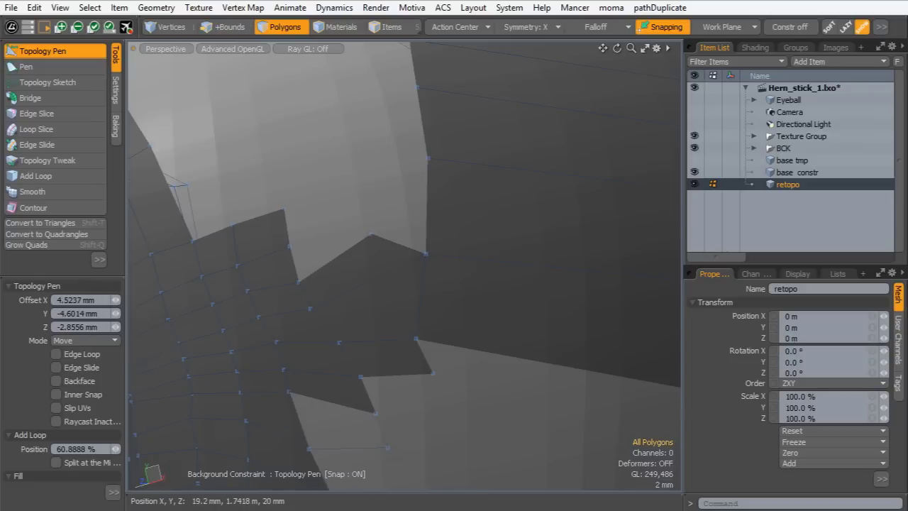
left_click_drag(401, 383, 337, 313, "alt")
scroll(345, 331, "up", 1)
left_click_drag(296, 291, 335, 291)
Shift the vertices where the connecting polygons meet the upper head patch below the antler base
left_click_drag(413, 320, 317, 312, "alt")
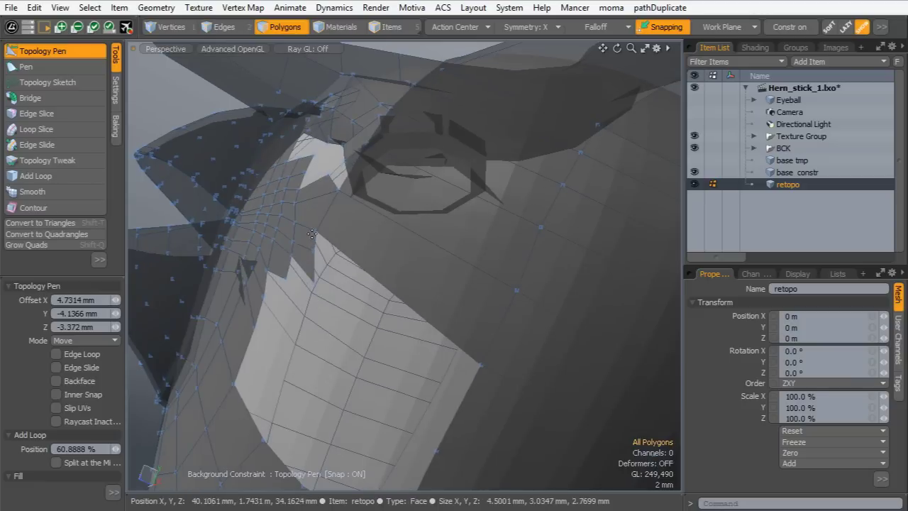
left_click_drag(319, 232, 347, 243)
left_click_drag(340, 190, 365, 204)
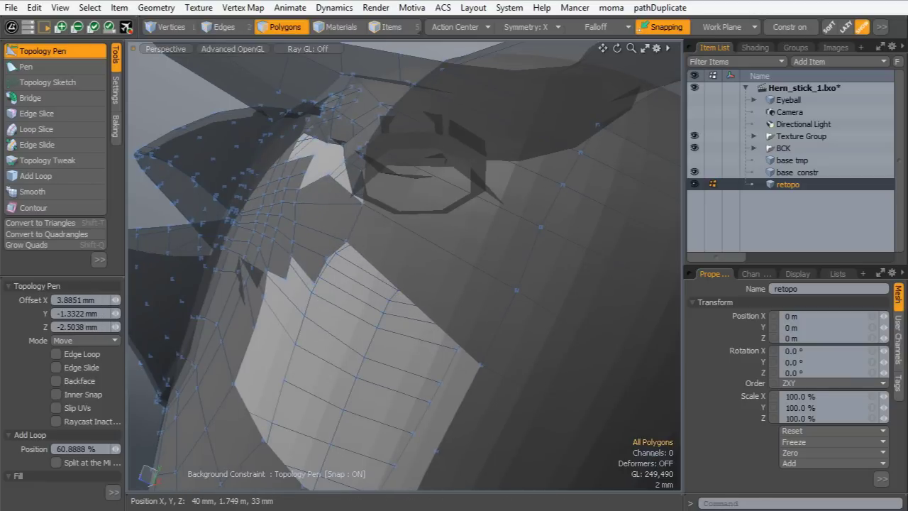
left_click_drag(347, 242, 365, 245)
left_click_drag(362, 287, 533, 320, "alt")
left_click_drag(377, 146, 395, 151)
left_click_drag(372, 191, 446, 304, "alt")
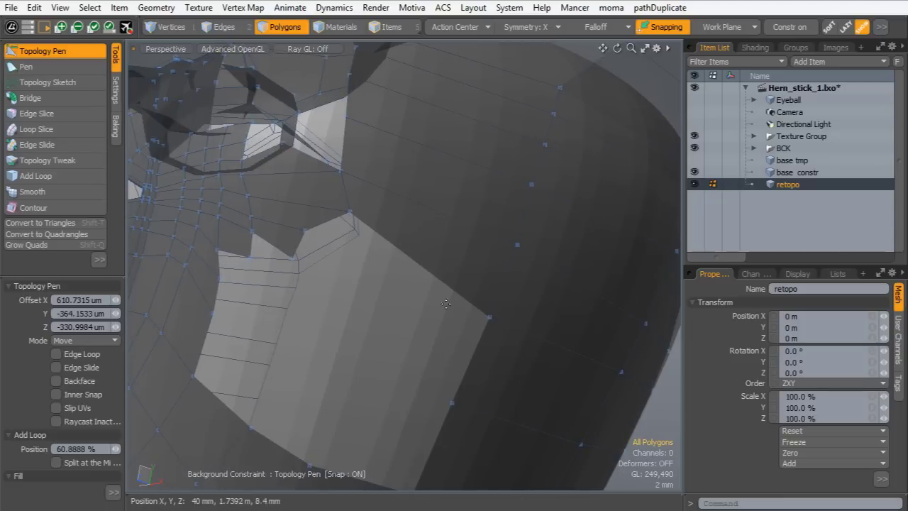
Add an edge loop across the side strip, extrude two quads joining the polygons below the outer eye corner to it, and adjust their vertices
middle_click(602, 408)
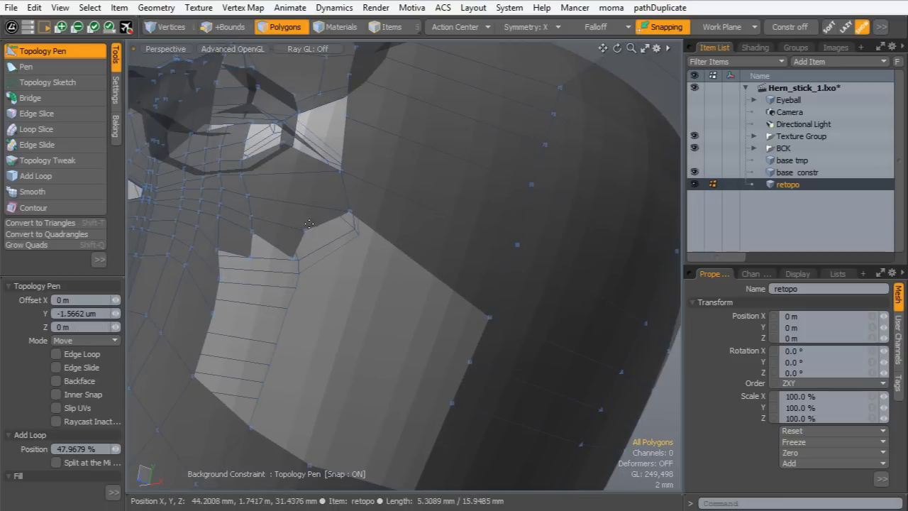
left_click_drag(350, 212, 306, 265)
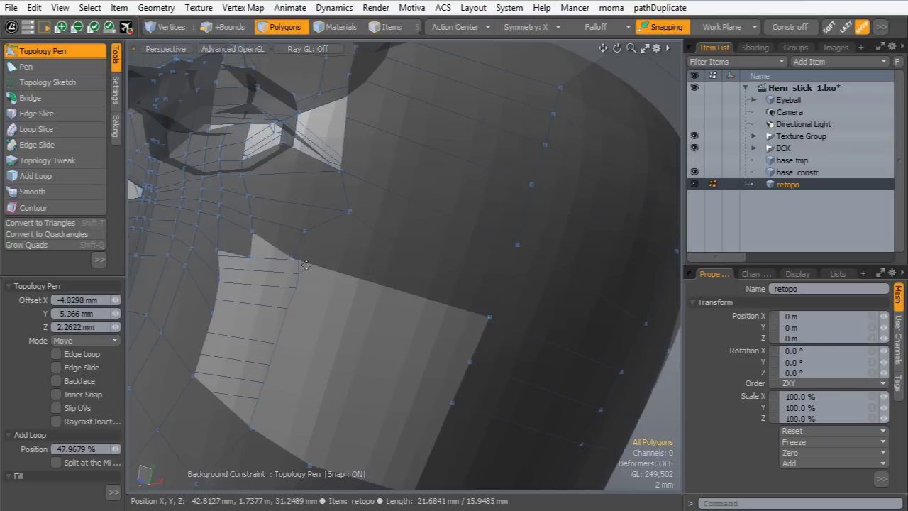
key("ctrl+z")
left_click_drag(351, 212, 470, 362)
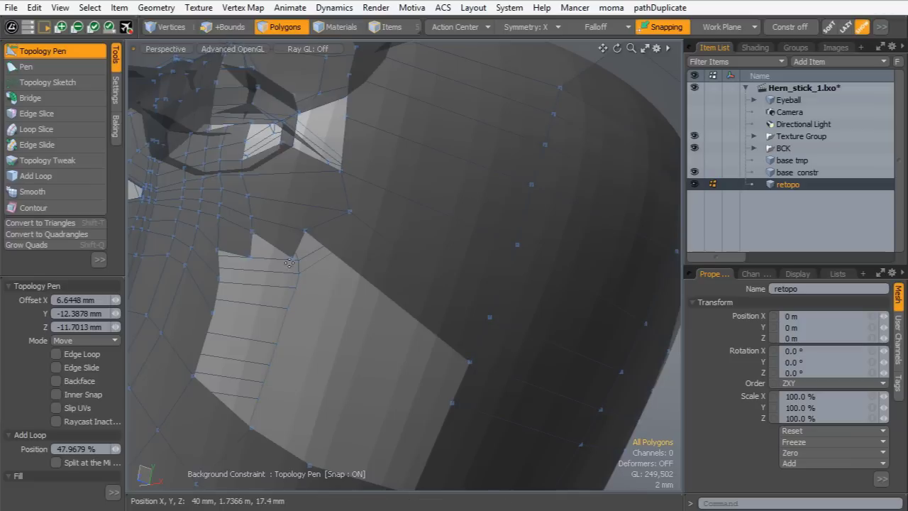
left_click_drag(305, 232, 452, 403, "shift")
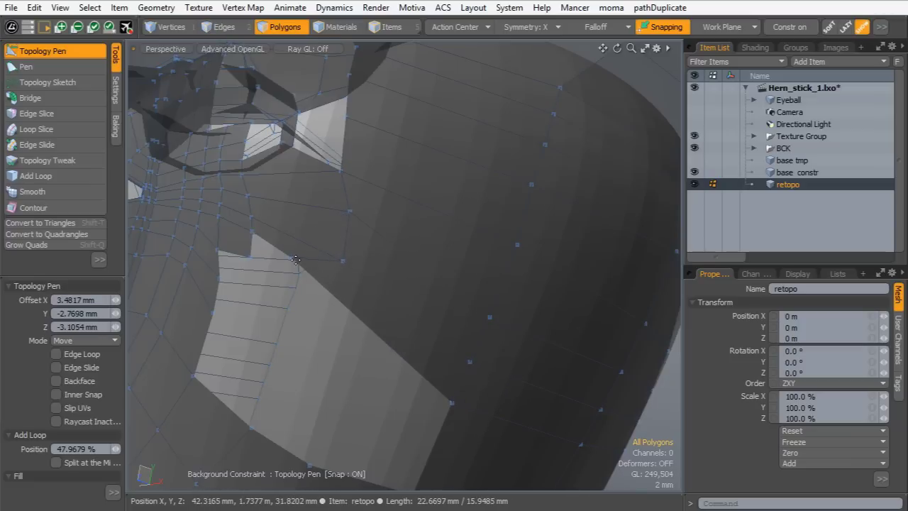
left_click_drag(346, 236, 361, 217)
left_click_drag(341, 170, 354, 158)
Nudge the lower side strip's border vertices and add two edge loops across the strip beside the cheek opening
left_click_drag(397, 248, 358, 312, "alt")
left_click_drag(358, 312, 281, 280, "alt+shift")
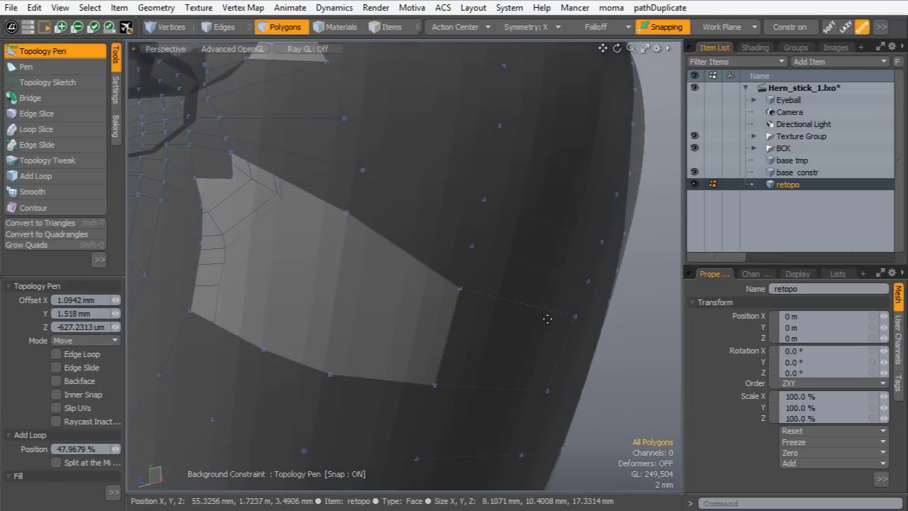
left_click_drag(545, 387, 544, 391)
left_click_drag(443, 335, 444, 330)
left_click_drag(559, 354, 556, 345)
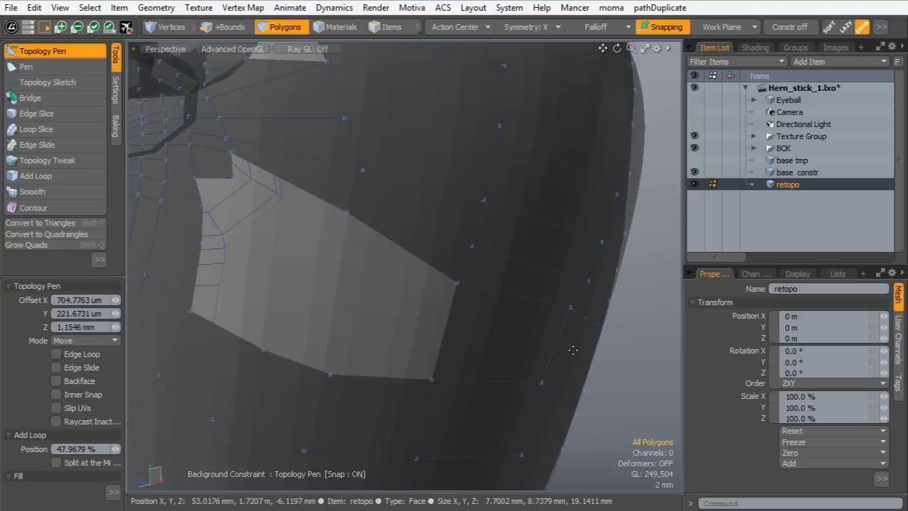
key("ctrl+z")
middle_click(558, 358, "shift")
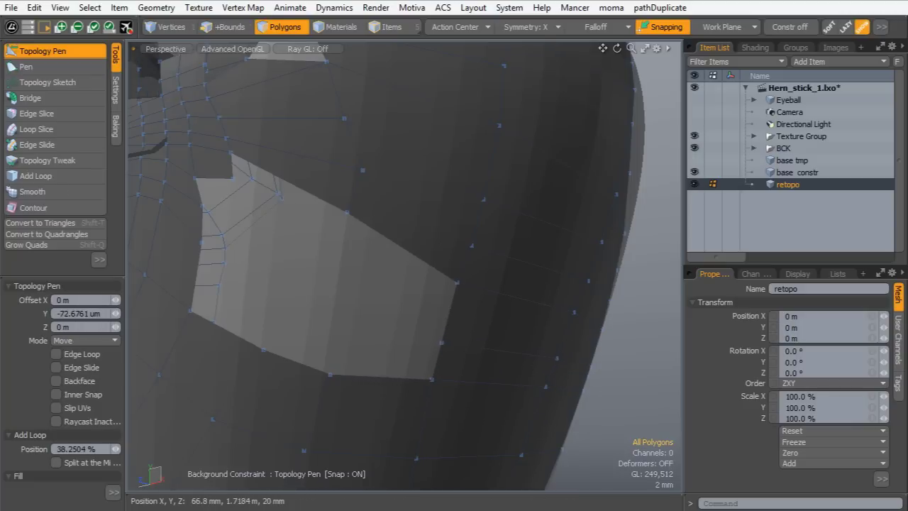
middle_click(565, 337, "shift")
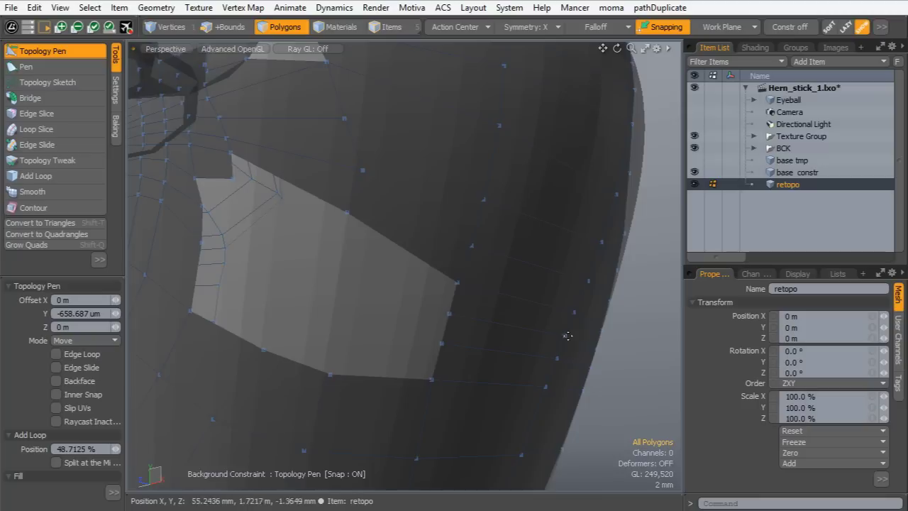
Fill the cheek opening's upper edge and side strip border with quads and reposition the border vertices nearest the eye
left_click_drag(231, 154, 338, 244, "shift")
left_click_drag(347, 212, 449, 314, "shift")
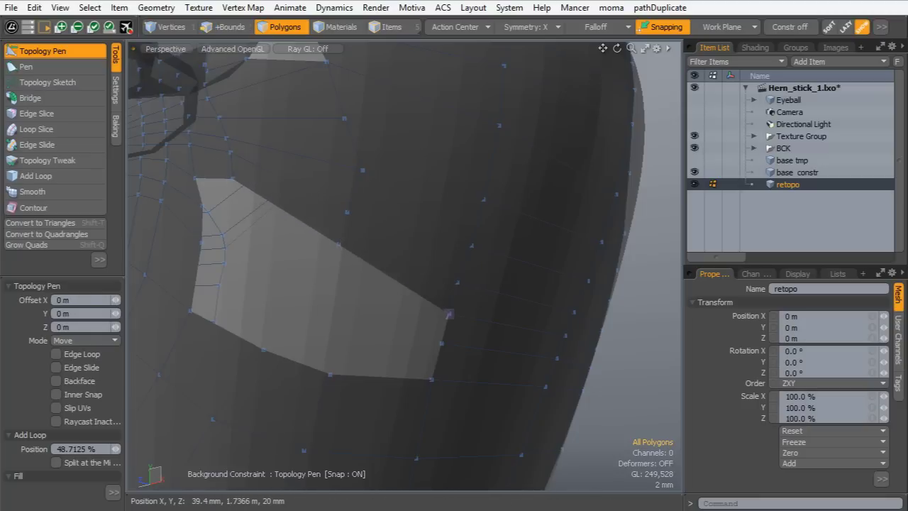
left_click_drag(203, 206, 339, 245, "shift")
left_click_drag(203, 206, 206, 276)
left_click_drag(219, 218, 229, 233)
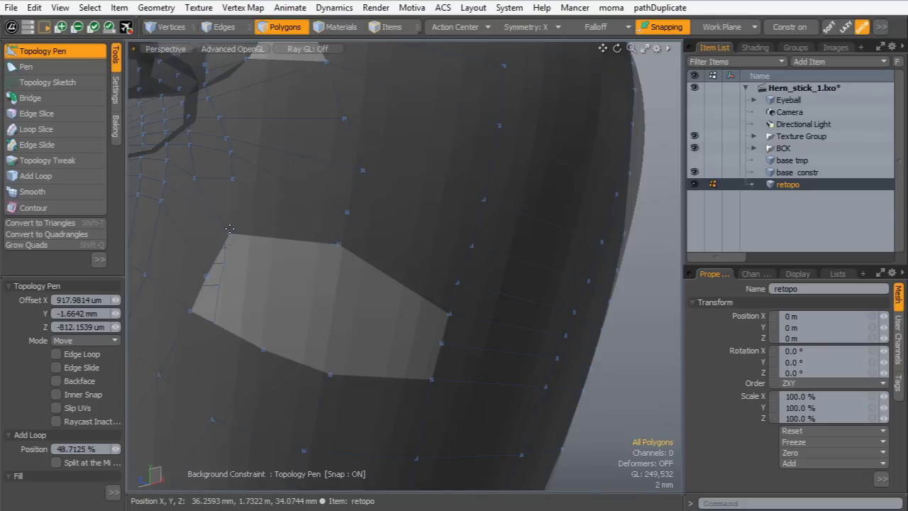
left_click_drag(449, 312, 331, 299, "shift")
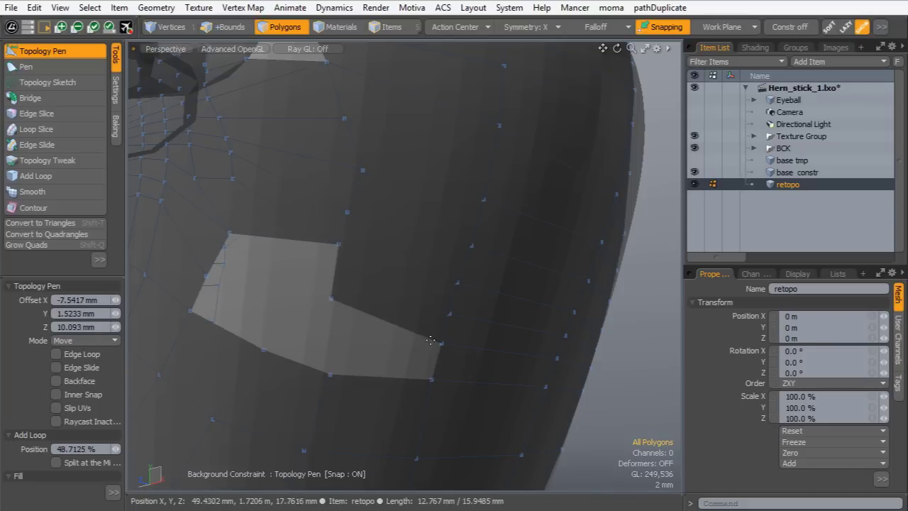
left_click_drag(442, 344, 330, 375, "shift")
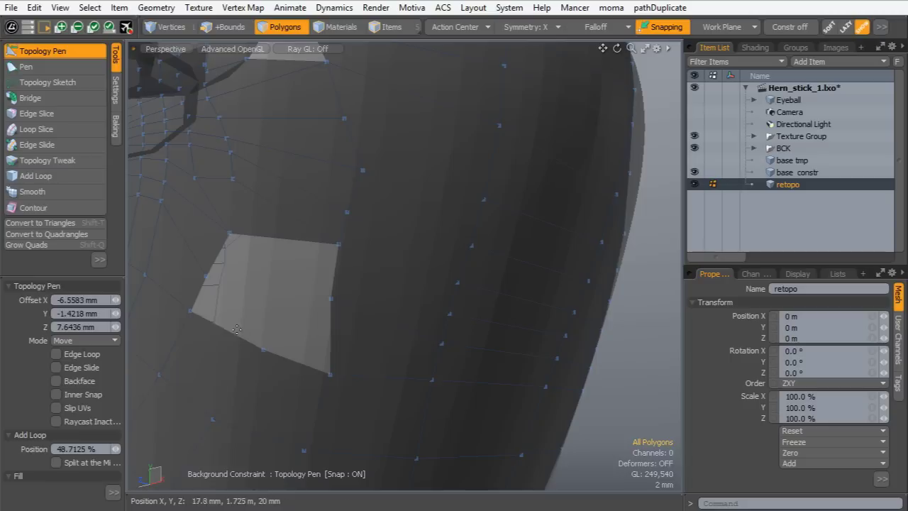
Join the polygons above the outer eye corner to the upper head patch's border and add an edge loop down through the connecting polygons
left_click_drag(263, 172, 295, 231, "alt+shift")
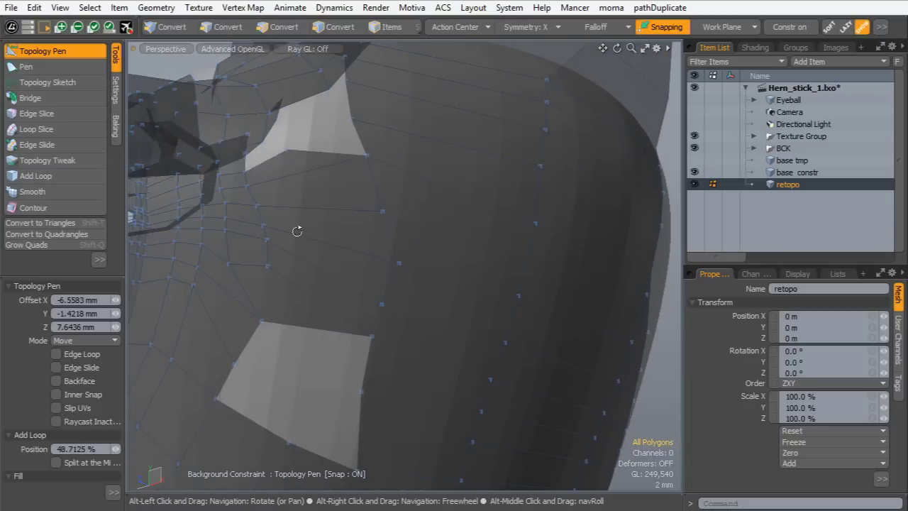
left_click_drag(289, 150, 351, 119)
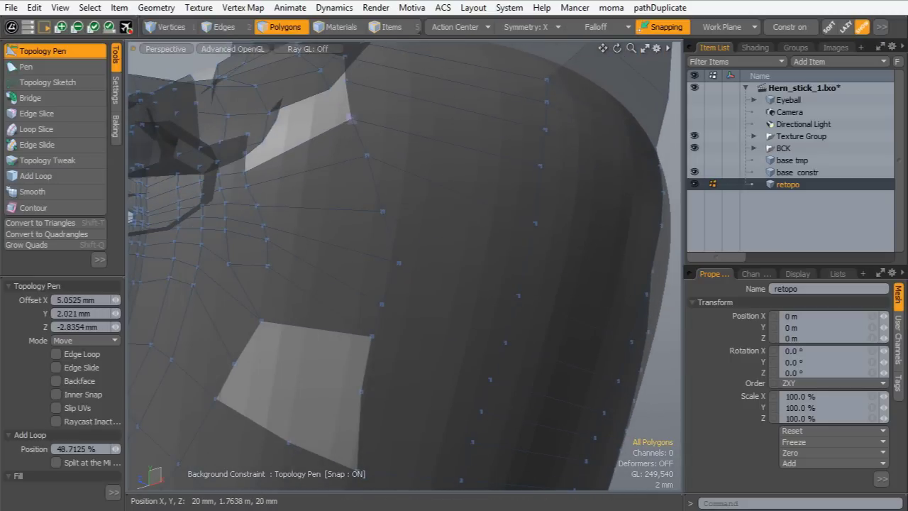
middle_click(306, 172, "shift")
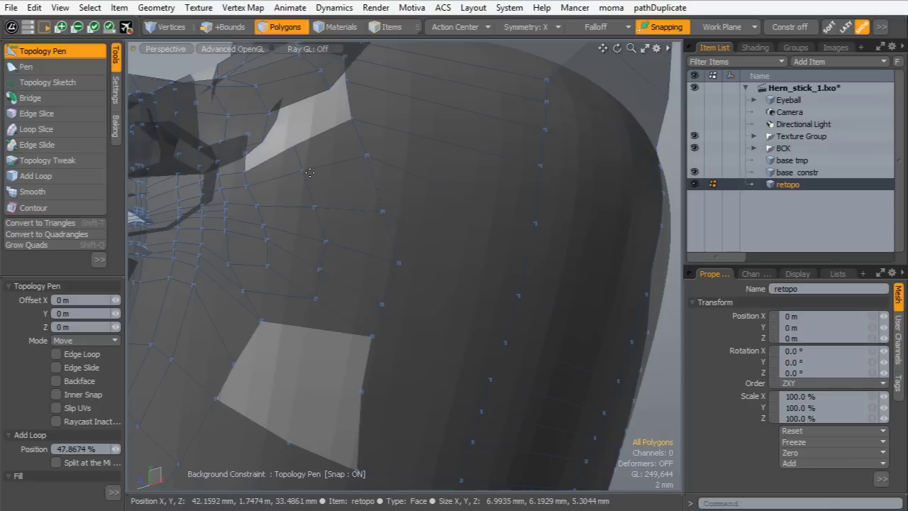
Narrow the remaining cheek opening to a sliver with further quads from its upper, side and lower borders
left_click_drag(291, 332, 372, 354)
left_click(308, 323, "ctrl")
left_click_drag(375, 304, 350, 293, "alt+shift")
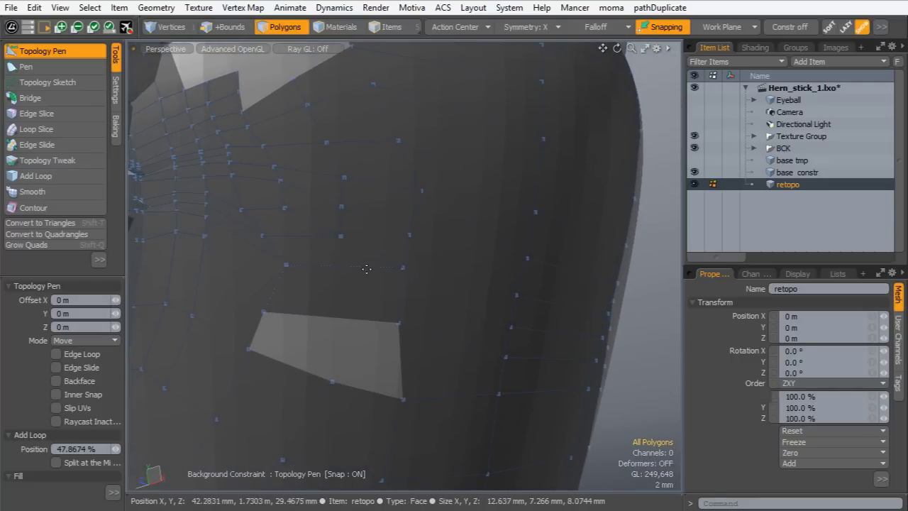
middle_click_drag(353, 276, 355, 271, "ctrl")
key("ctrl+z")
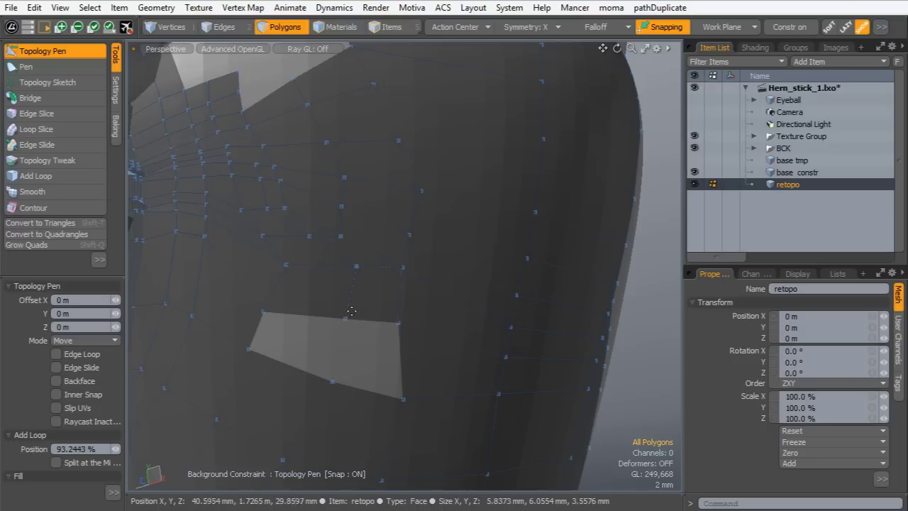
left_click_drag(329, 297, 354, 295, "alt")
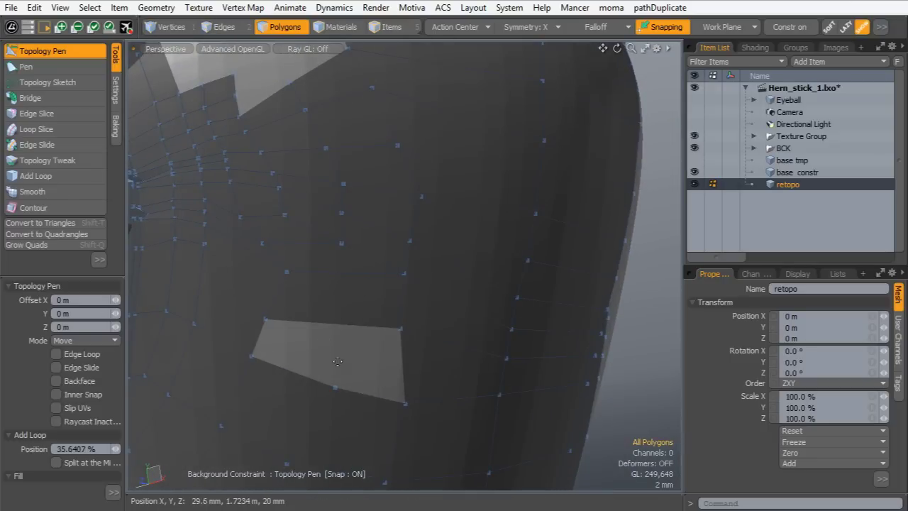
left_click_drag(405, 398, 323, 338)
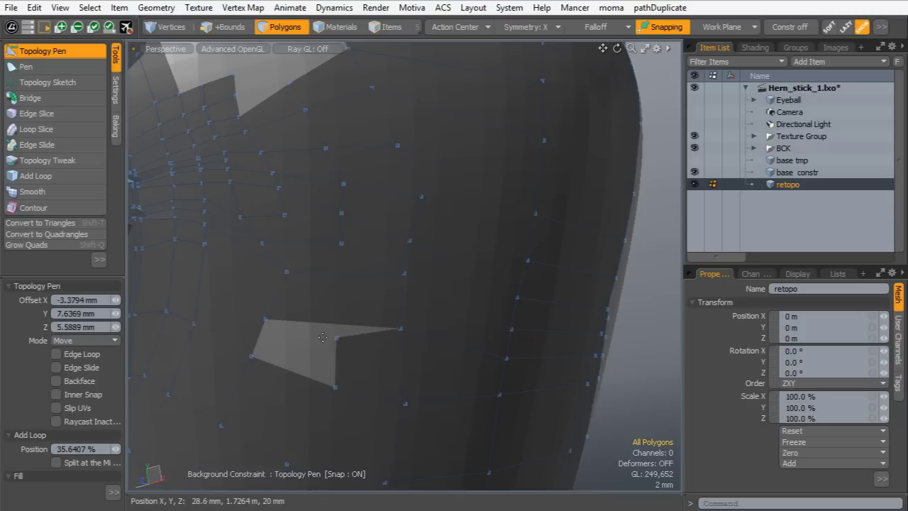
left_click_drag(251, 356, 337, 338, "shift")
Delete the two polygons above the sliver gap and extrude a new quad from the side strip's border into the opening
left_click_drag(348, 188, 351, 283, "alt+shift")
left_click_drag(351, 284, 323, 308, "ctrl+alt")
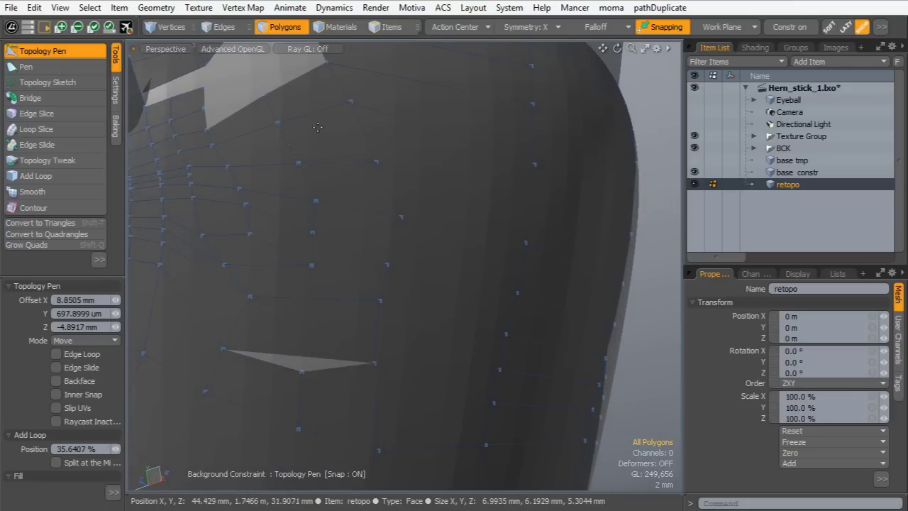
middle_click(317, 325)
middle_click(305, 288)
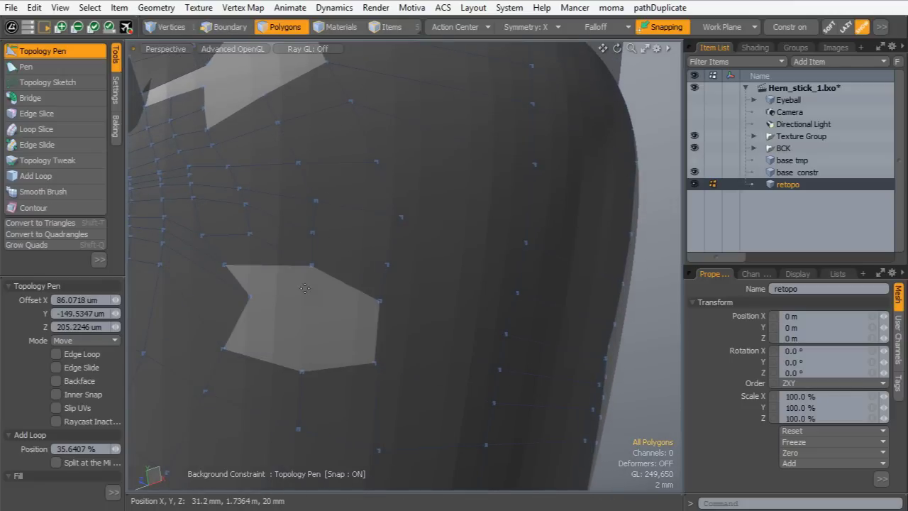
left_click_drag(375, 362, 327, 287, "shift")
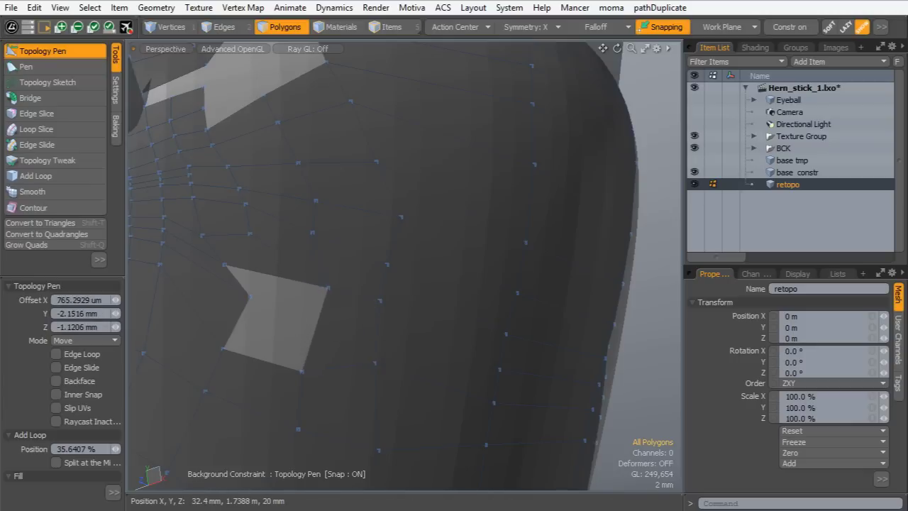
Shift the vertices around the cheek opening and the adjoining side strip to form evenly shaped surrounding polygons
left_click_drag(251, 296, 229, 268)
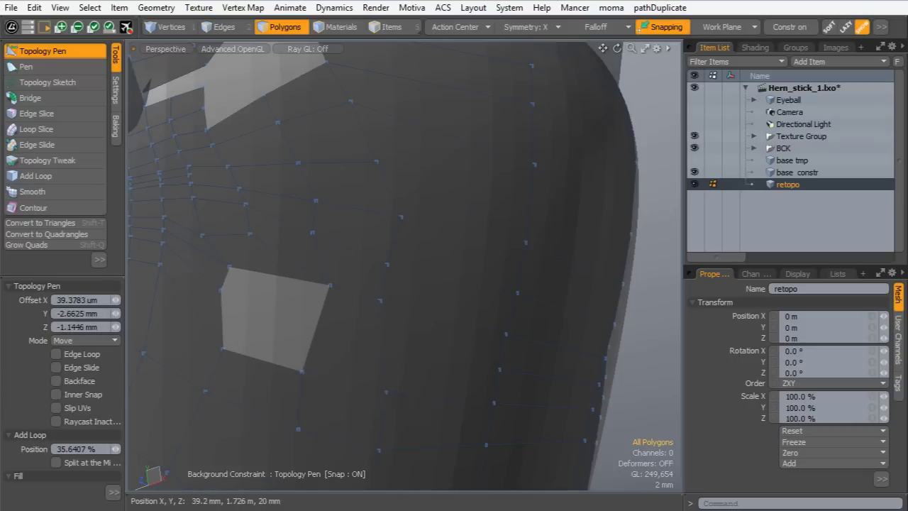
left_click_drag(310, 378, 320, 380)
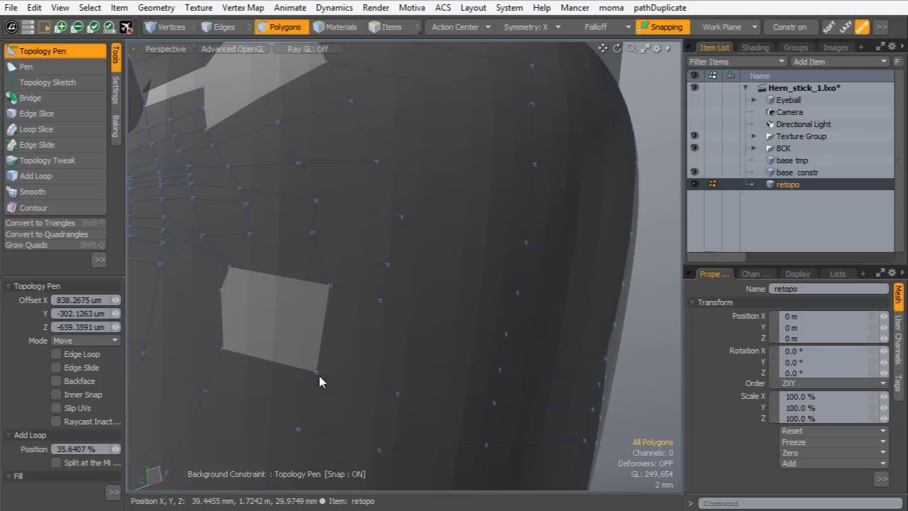
left_click_drag(395, 312, 397, 316)
left_click_drag(390, 266, 402, 269)
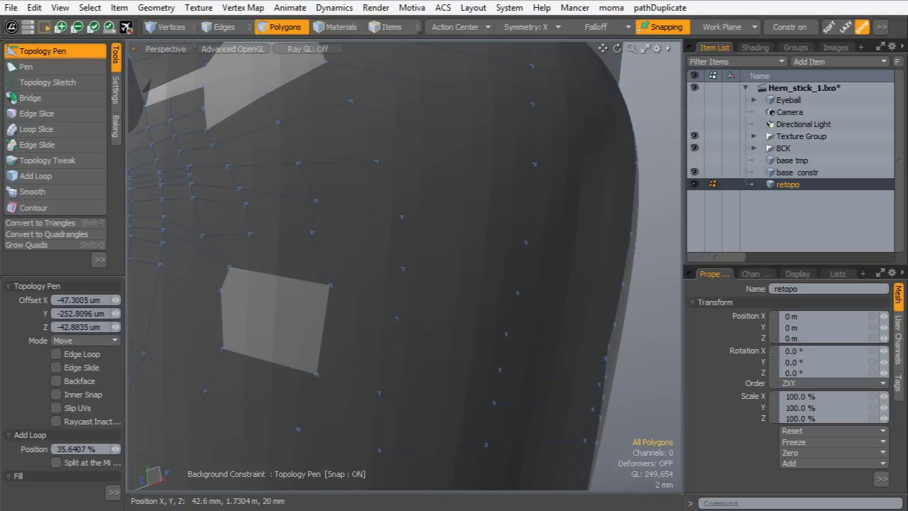
Add an edge loop across the side strip beside the cheek opening and close the opening with rows of quads
left_click_drag(308, 223, 330, 238, "alt")
left_click_drag(330, 238, 337, 298, "alt+shift")
left_click_drag(337, 298, 377, 303, "alt+shift")
left_click_drag(393, 265, 366, 273, "ctrl+alt")
left_click_drag(365, 273, 345, 321, "alt+shift")
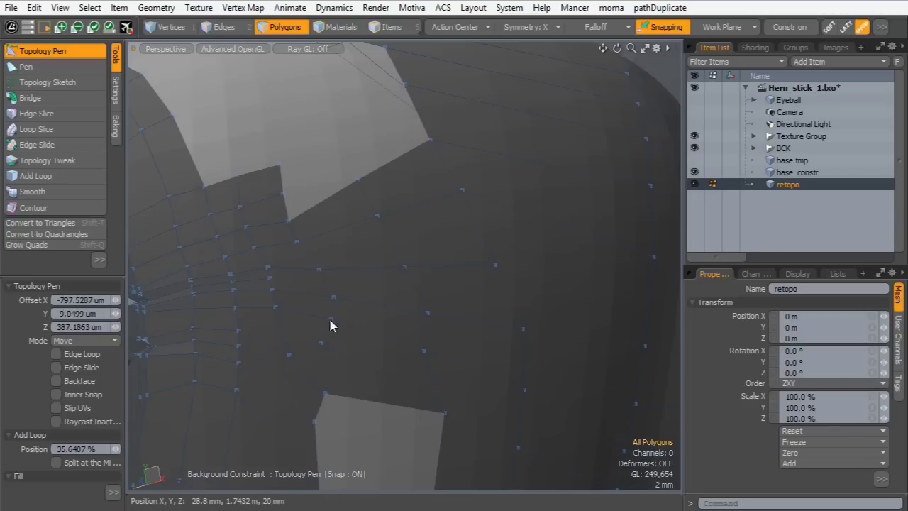
left_click_drag(371, 392, 319, 267, "alt+shift")
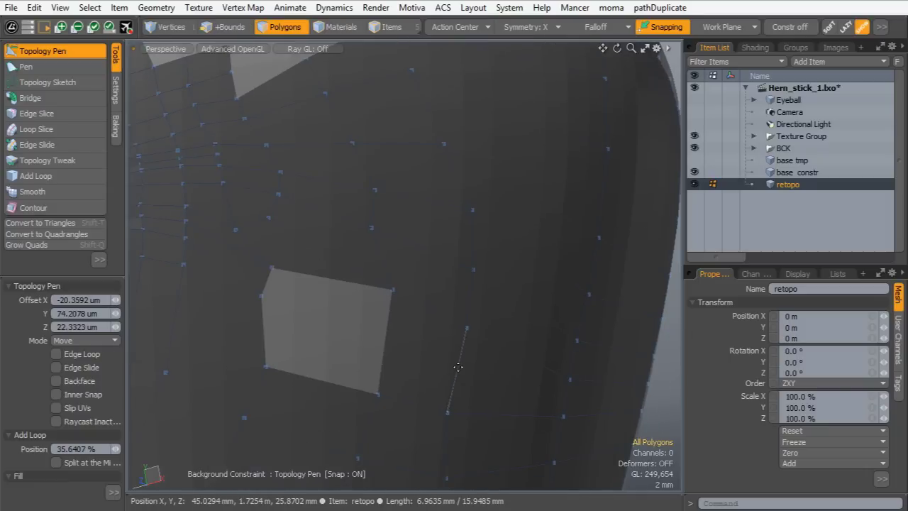
middle_click(457, 371)
left_click_drag(267, 279, 389, 318, "shift")
left_click_drag(263, 312, 377, 360, "shift")
Extend the polygon grid above the outer brow upward into the forehead opening with a new row of quads
left_click_drag(300, 210, 324, 383, "ctrl+alt")
left_click_drag(324, 383, 379, 262, "ctrl+alt")
left_click_drag(338, 320, 241, 270)
left_click_drag(291, 244, 275, 262)
left_click_drag(305, 330, 308, 255)
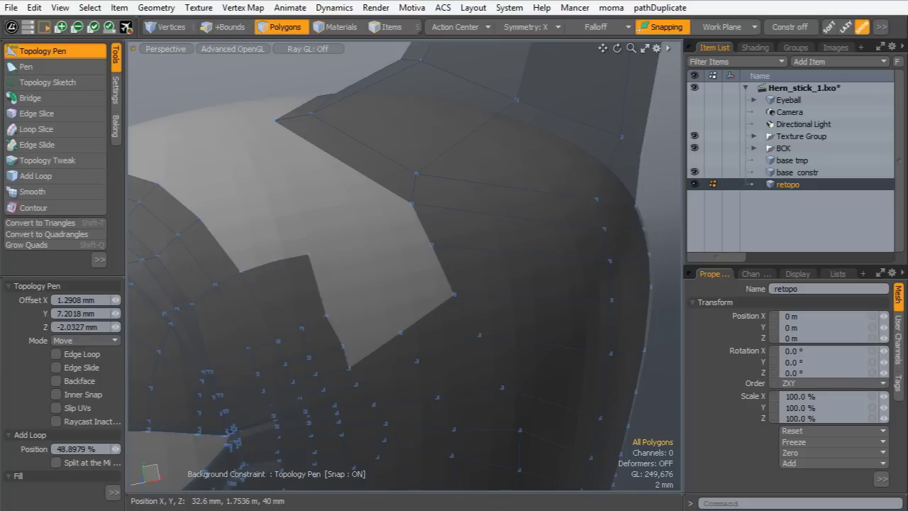
Fill the lower corner of the forehead opening with quads up to the upper head patch and adjust the new border vertices
left_click_drag(355, 358, 381, 306)
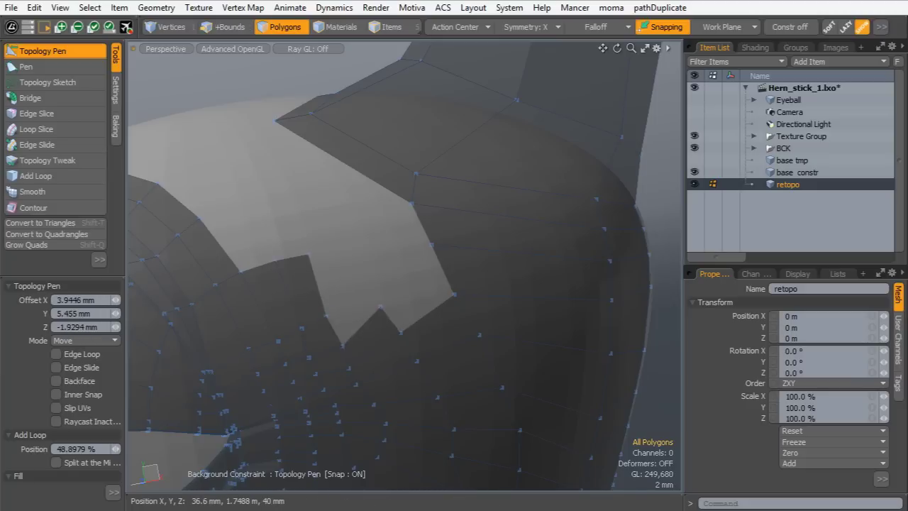
left_click_drag(453, 292, 437, 252)
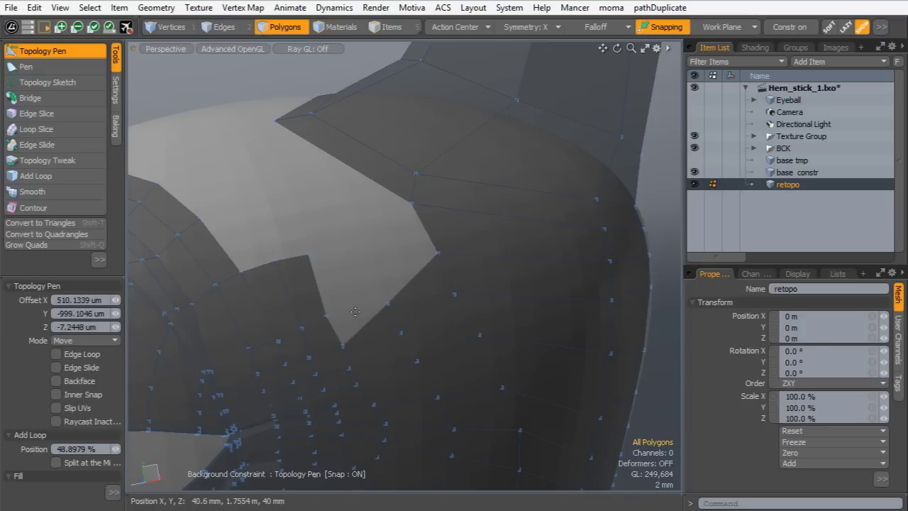
left_click_drag(309, 254, 294, 236)
left_click(334, 323, "shift")
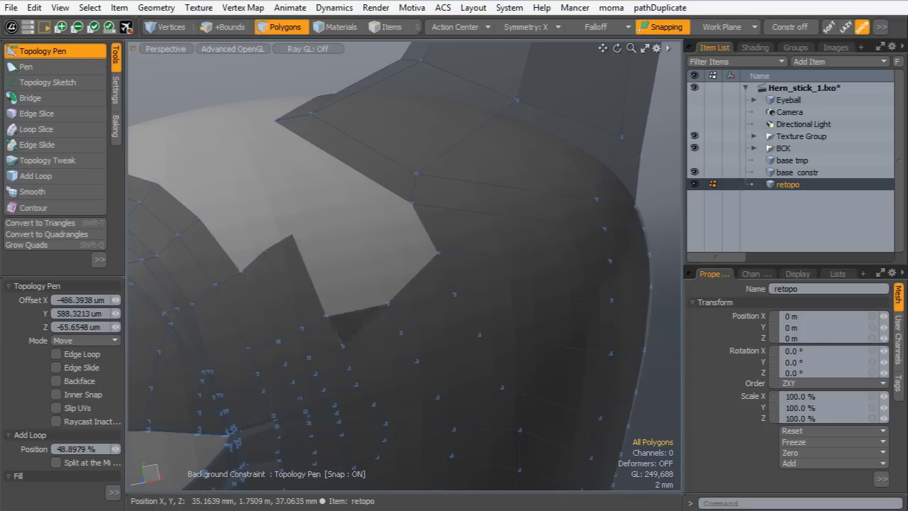
left_click_drag(359, 281, 360, 276)
left_click(410, 280, "shift")
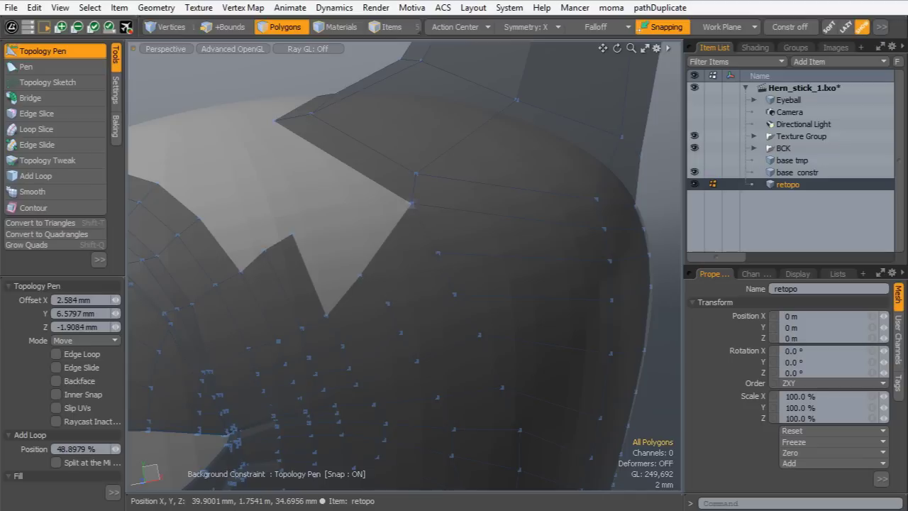
Extend further quads from the notches along the lower edge of the forehead opening toward the upper head patch
left_click_drag(326, 313, 330, 233, "shift")
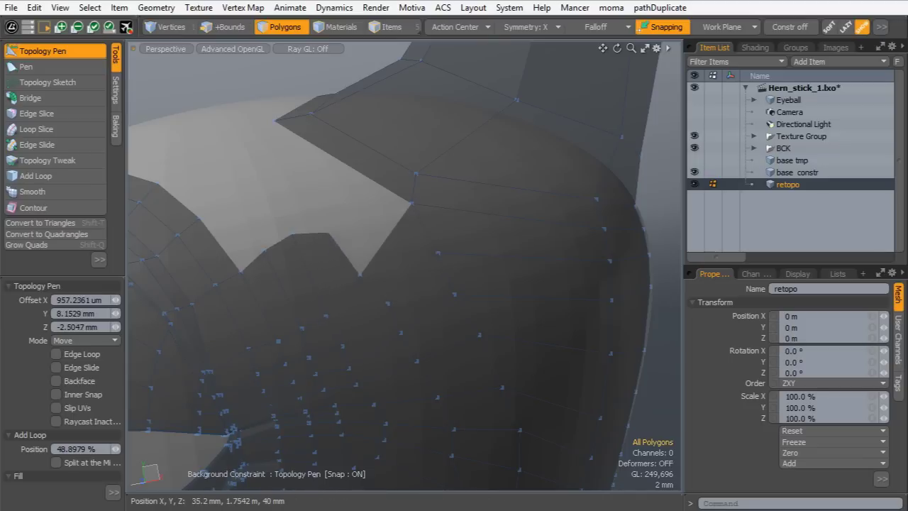
left_click_drag(369, 263, 333, 199, "shift")
middle_click(360, 259, "ctrl")
left_click_drag(325, 244, 354, 319, "alt")
mouse_move(321, 270)
left_mouse_down()
mouse_move(315, 262)
mouse_move(249, 303)
mouse_move(307, 265)
left_mouse_up()
left_click_drag(397, 270, 353, 194, "shift")
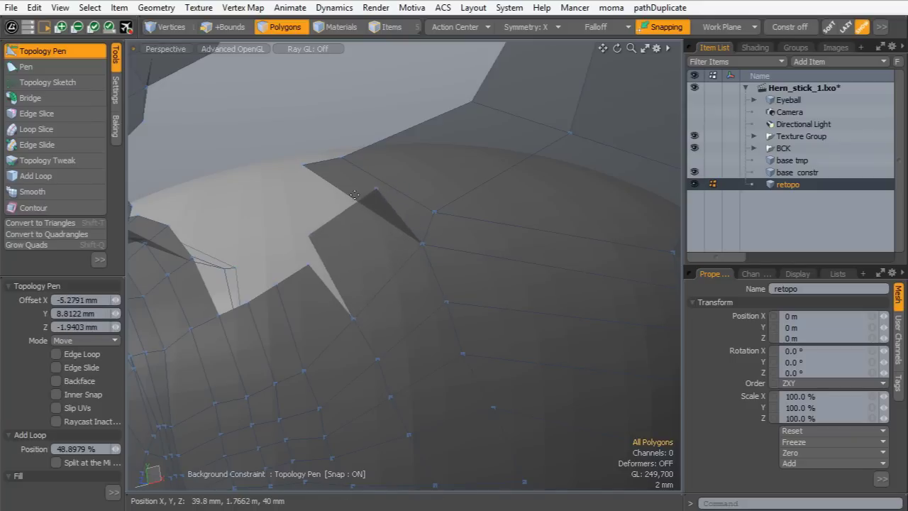
Weld the new forehead quad's corner to the upper head patch and reposition the neighbouring border vertices to even the polygon shapes
left_click_drag(307, 237, 395, 360)
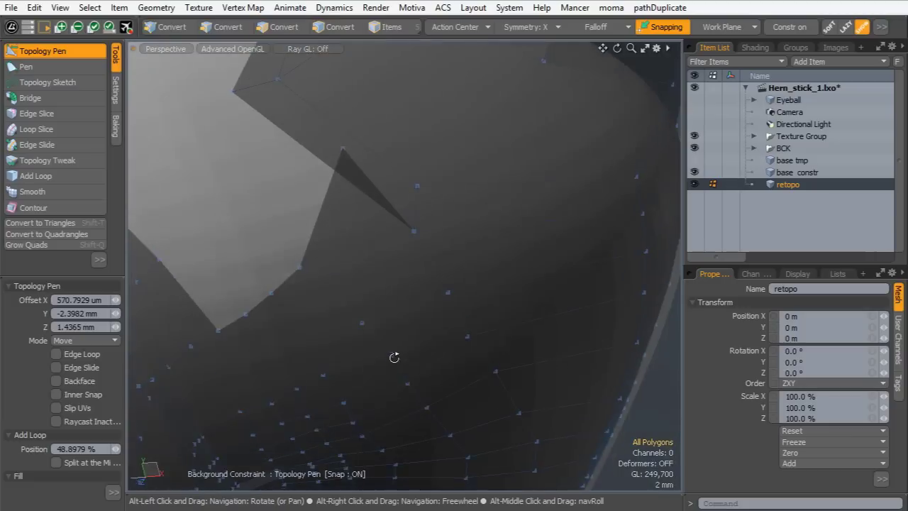
left_click_drag(343, 151, 312, 174)
left_click_drag(299, 266, 276, 242)
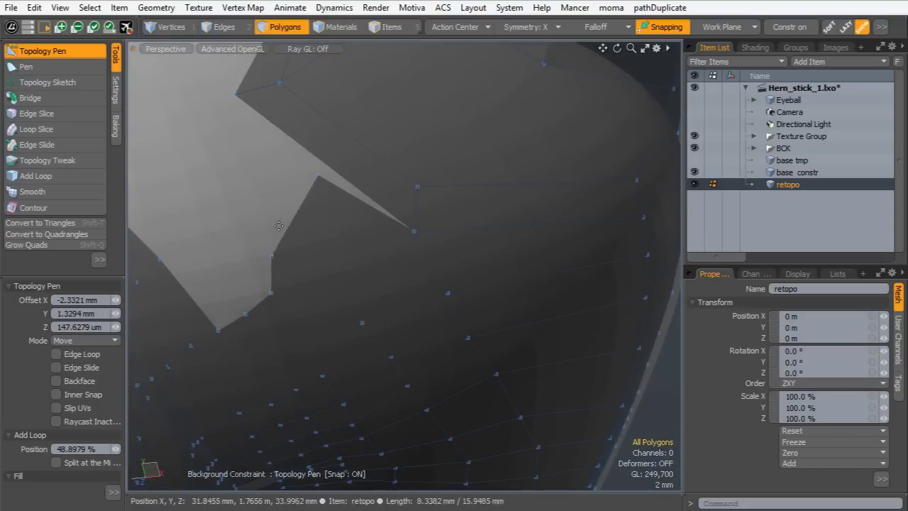
left_click_drag(318, 176, 234, 93)
left_click_drag(270, 260, 279, 194)
left_click_drag(270, 292, 305, 227)
left_click_drag(305, 227, 345, 239, "alt")
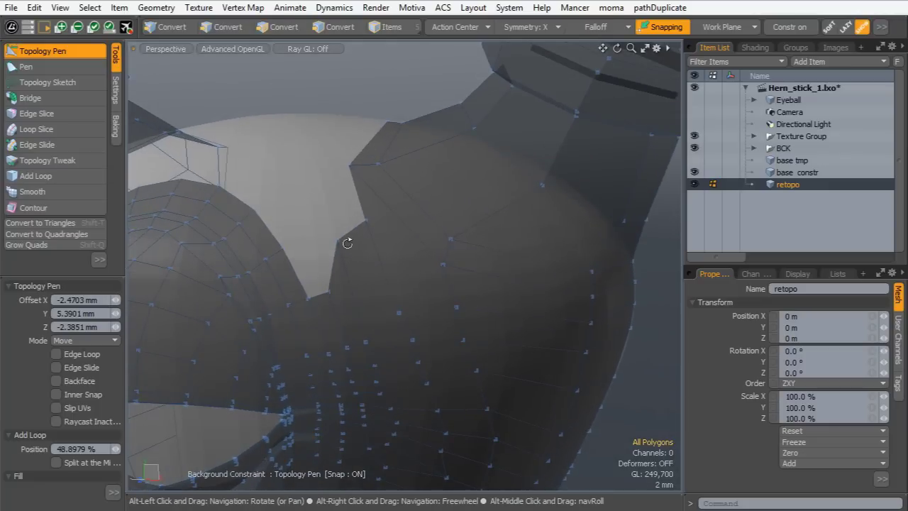
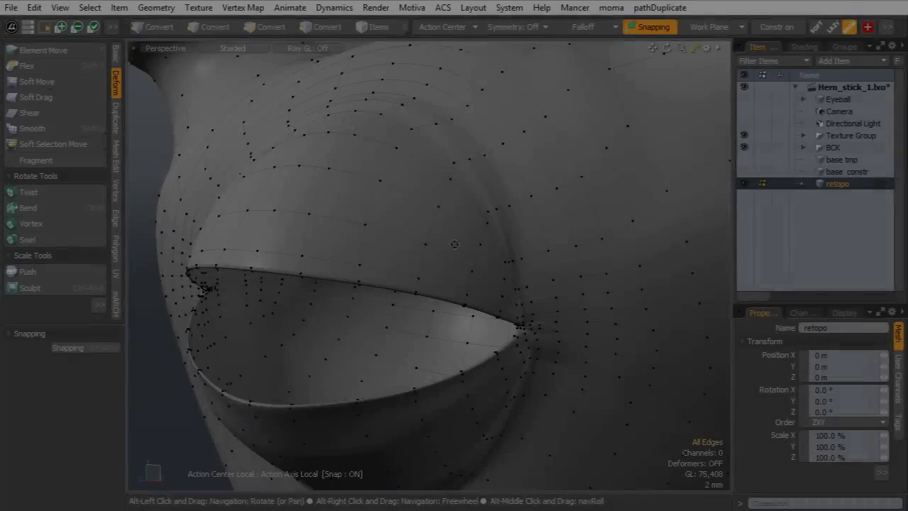
Examine the completed retopo mesh around the eye corner, brow, cheek and antler bases
scroll(474, 298, "up", 6)
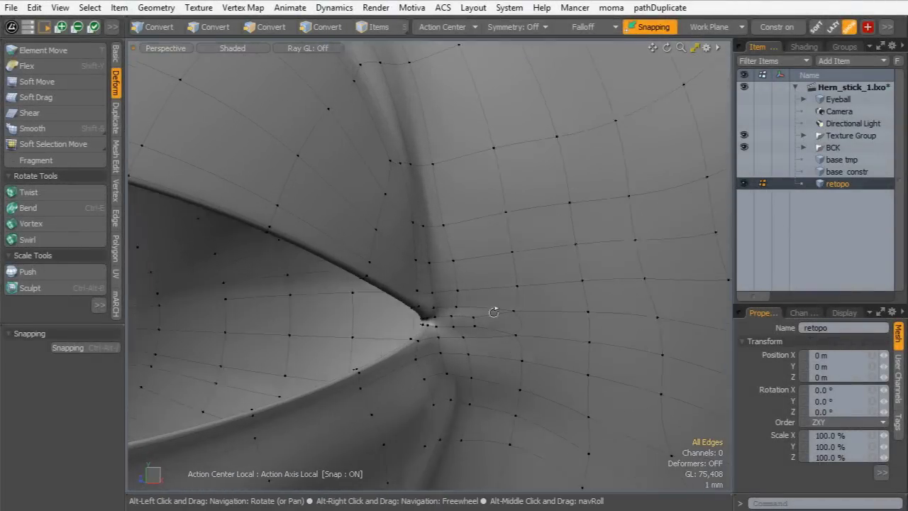
scroll(489, 310, "down", 4)
left_click_drag(474, 308, 512, 250, "alt+shift")
left_click_drag(357, 285, 343, 452, "alt")
scroll(371, 371, "down", 4)
left_click_drag(365, 367, 332, 369, "alt")
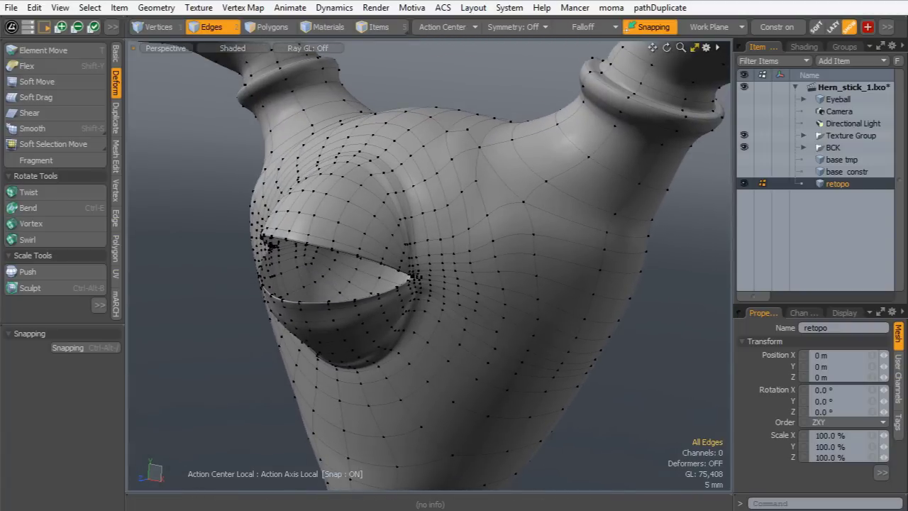
mouse_move(321, 510)
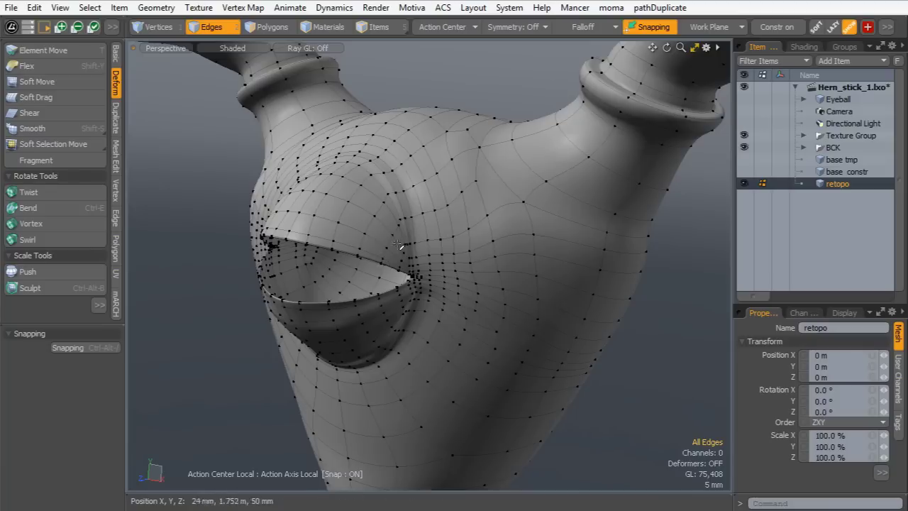
left_click_drag(427, 184, 395, 187, "ctrl+alt")
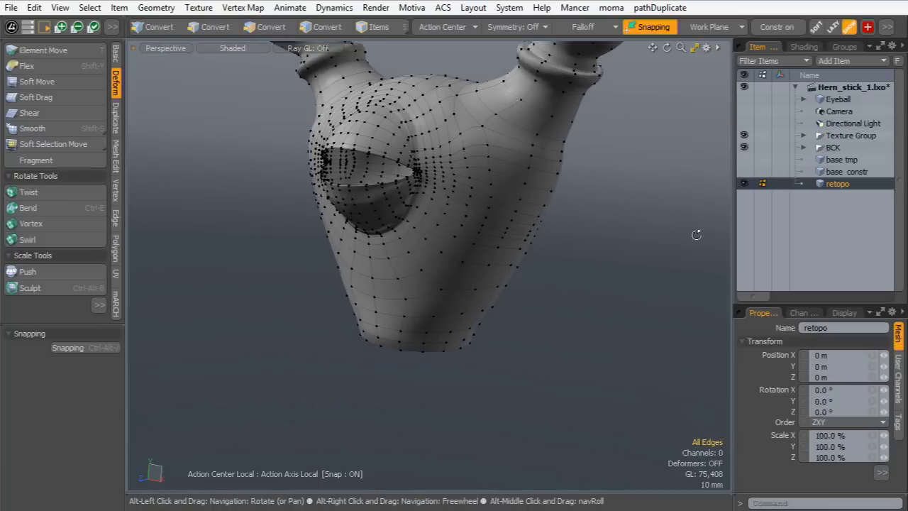
Show the base tmp stick below the head, select it, toggle its subdivision surface display and subdivide its mesh
left_click(747, 160)
left_click_drag(418, 359, 413, 301, "alt+shift")
left_click_drag(420, 358, 359, 417, "alt")
left_click(360, 31)
left_click(387, 326)
left_click_drag(359, 417, 369, 300, "alt+shift")
left_click_drag(369, 299, 393, 355, "ctrl+alt")
left_click_drag(393, 354, 440, 256, "ctrl+alt")
key("Tab")
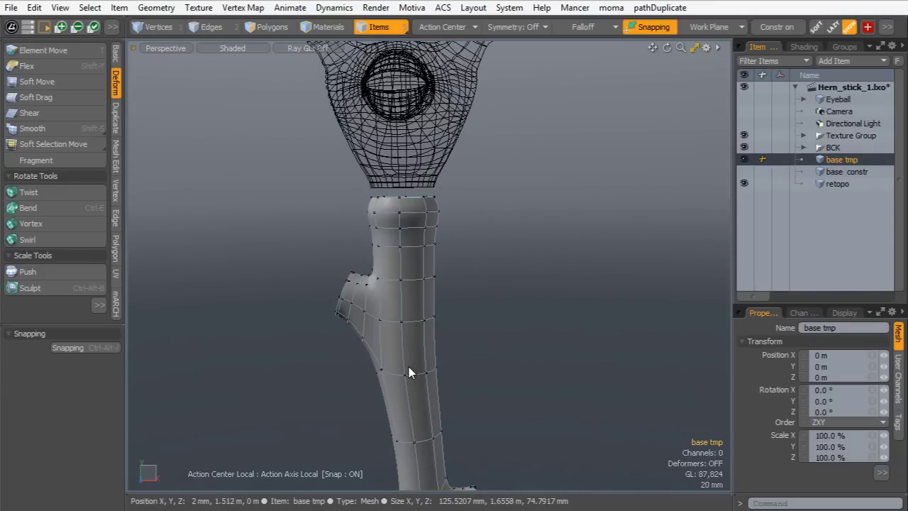
key("d")
Cut all polygons of the stick from base tmp and paste them into the retopo mesh
mouse_move(420, 186)
left_mouse_down("alt+shift")
mouse_move(436, 261)
mouse_move(473, 254)
left_mouse_up("alt+shift")
left_click_drag(473, 254, 472, 292, "alt")
mouse_move(471, 292)
left_mouse_down("alt+shift")
mouse_move(454, 296)
mouse_move(441, 280)
left_mouse_up("alt+shift")
left_click_drag(442, 280, 459, 265, "ctrl+alt")
key("3")
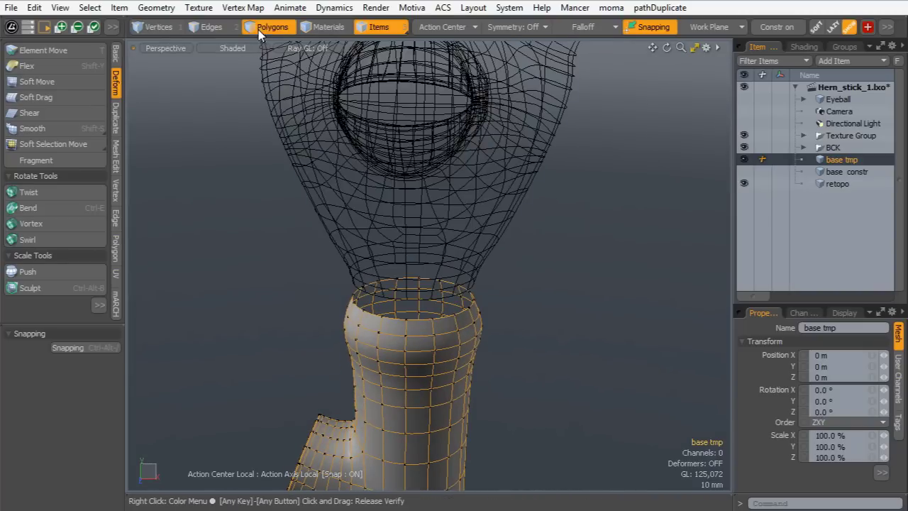
double_click(381, 327)
key("h")
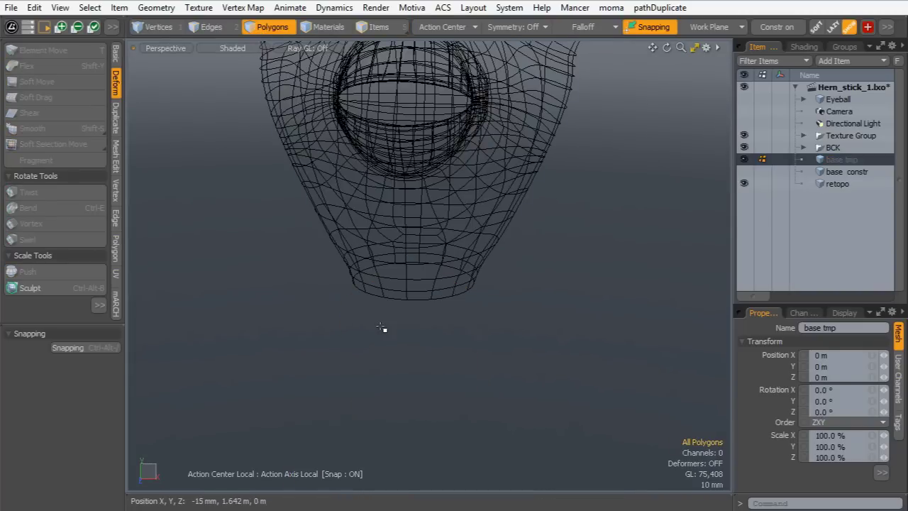
left_click(823, 183)
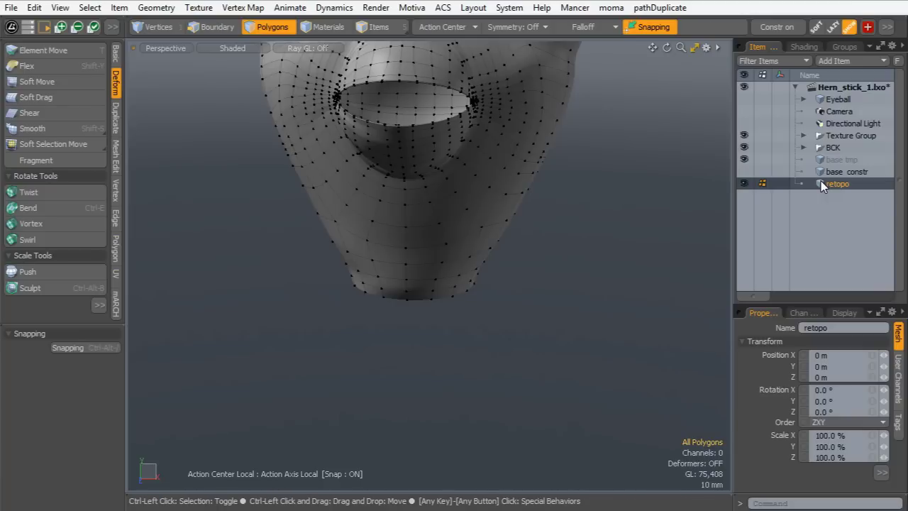
key("ctrl+v")
left_click(336, 346)
Bridge the open edge loop at the head's lower end to the stick's upper open edge loop
left_click_drag(348, 345, 310, 314, "ctrl+alt")
left_click_drag(441, 281, 394, 288, "alt+shift")
left_click_drag(394, 288, 421, 300, "ctrl+alt")
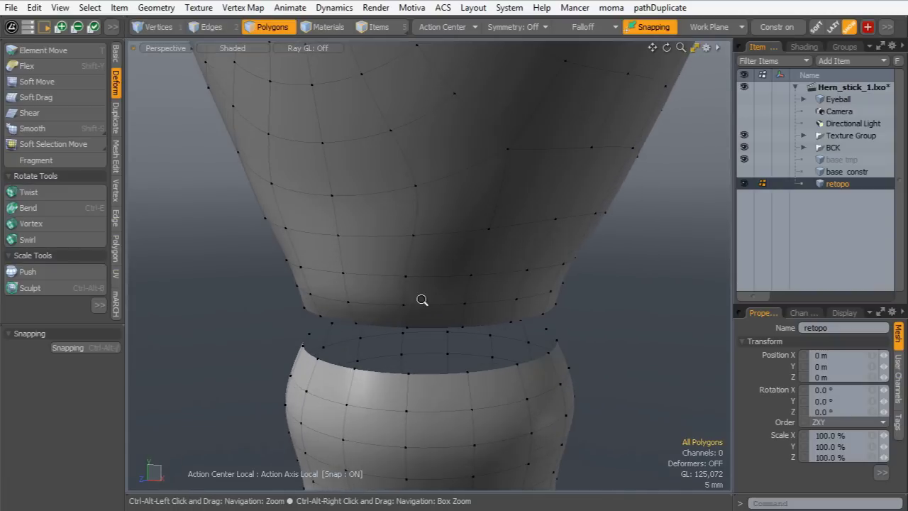
left_click(198, 32)
double_click(384, 374)
double_click(389, 326, "shift")
key("shift+space")
left_click(486, 352)
left_click(283, 265)
Select the BigRed Matcap Shader layer, switch the viewport shading to Advanced OpenGL and frame the antlers
left_click_drag(480, 210, 430, 264, "ctrl+alt")
left_click_drag(430, 264, 354, 362, "alt")
left_click_drag(355, 361, 393, 284, "alt")
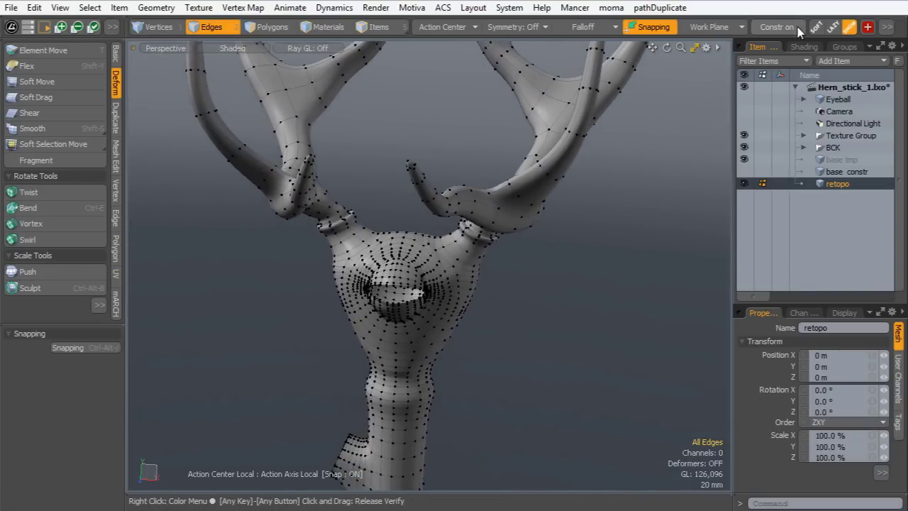
left_click(802, 47)
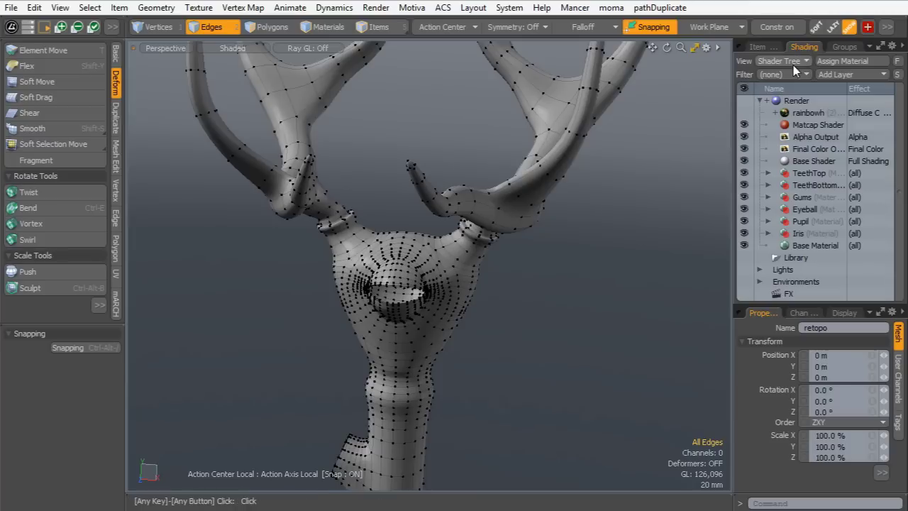
left_click(798, 125)
left_click(233, 48)
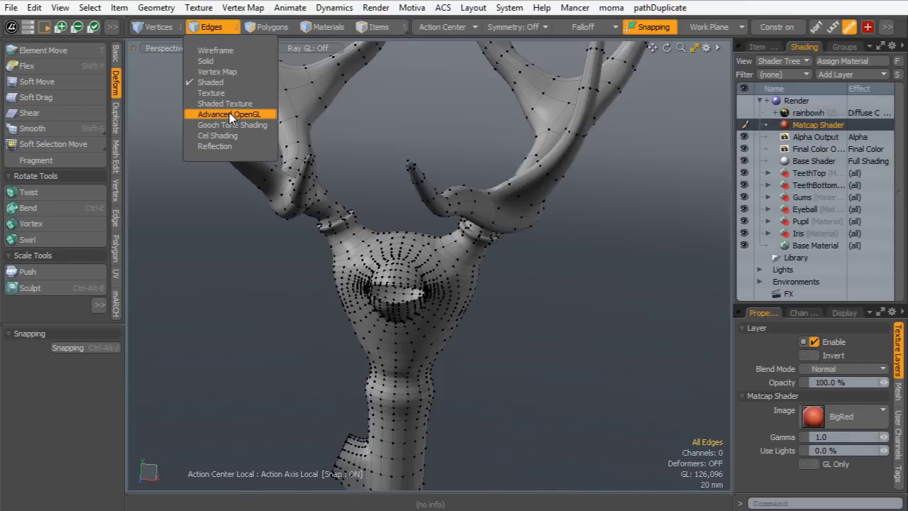
left_click(230, 115)
left_click_drag(432, 324, 461, 320, "ctrl+alt")
left_click_drag(461, 319, 458, 259, "alt")
left_click_drag(458, 259, 419, 284, "alt+shift")
left_click_drag(419, 284, 449, 239, "alt+shift")
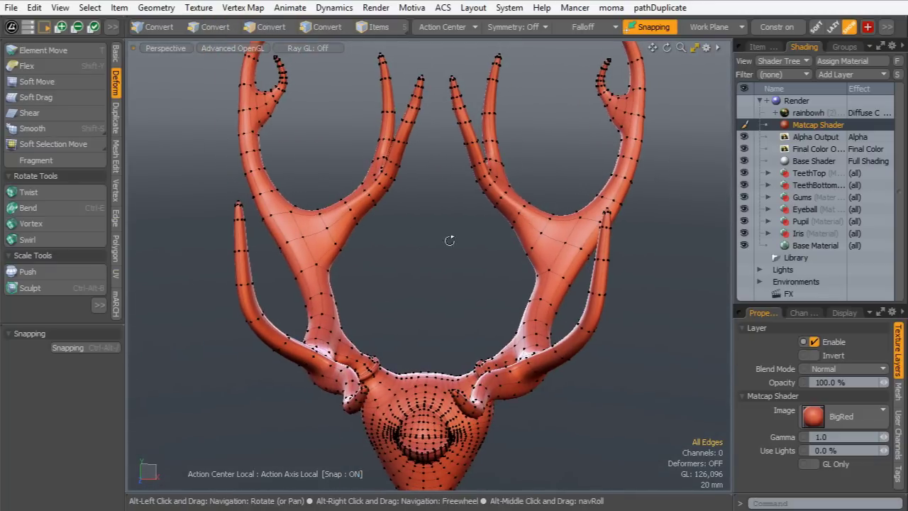
Delete the emptied base tmp item and make the retopo mesh active
left_click(764, 46)
left_click(811, 160)
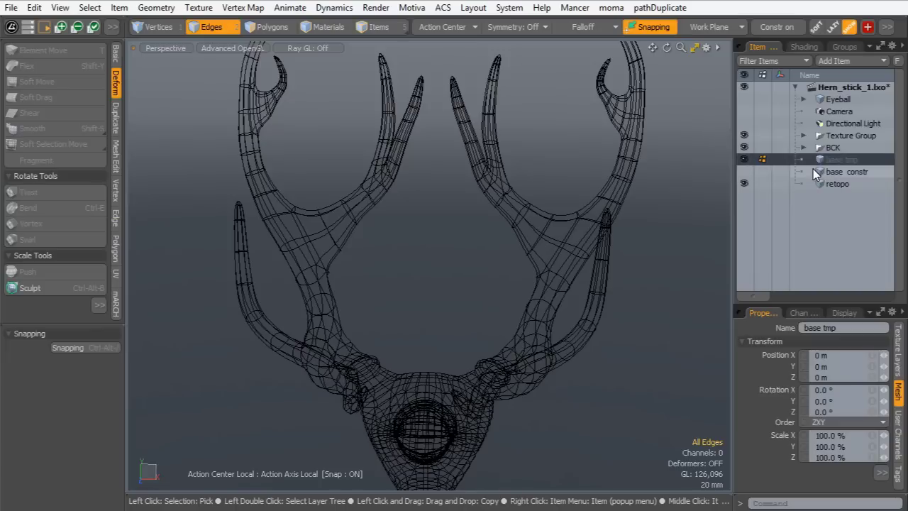
key("Delete")
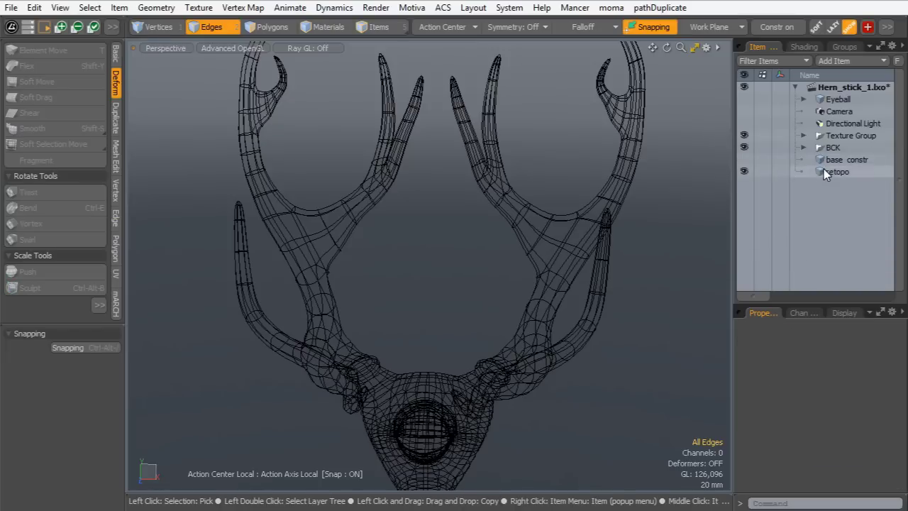
left_click(825, 171)
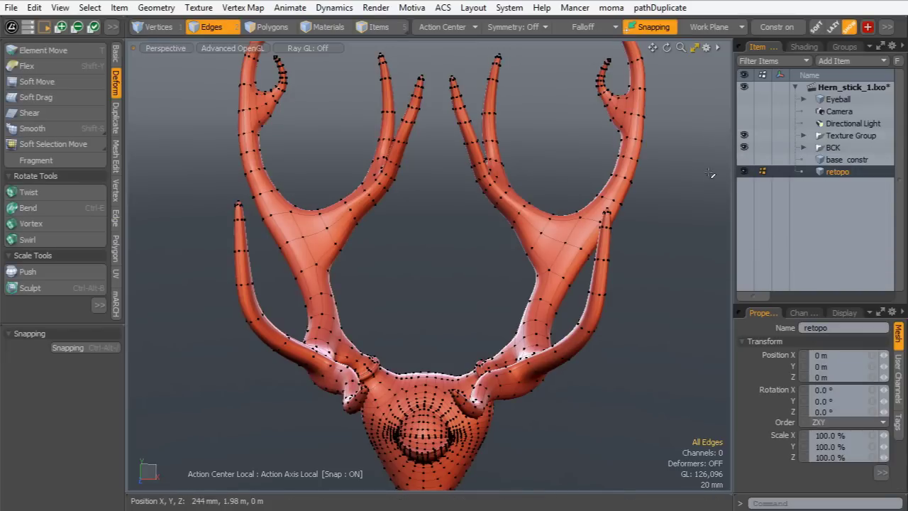
Switch to the Front view and show the backdrop image behind the antlers
key("ctrl+1")
left_click(447, 314)
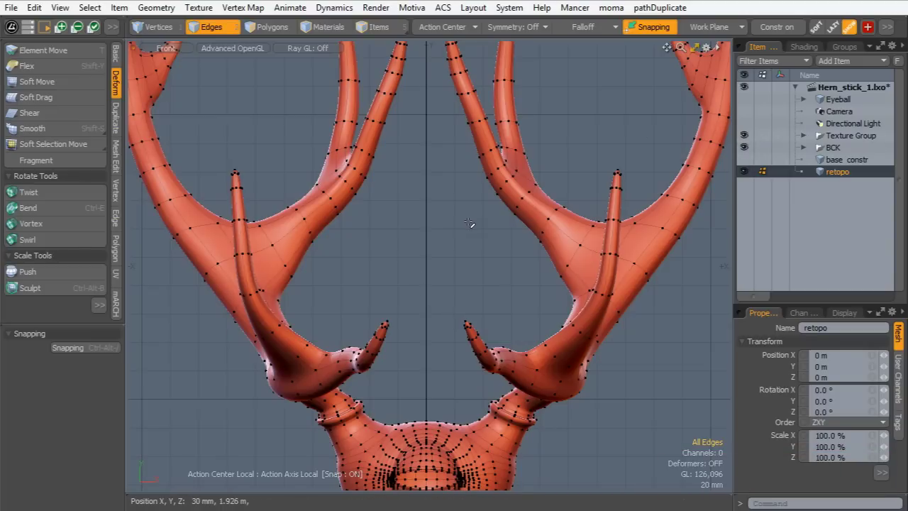
key("o")
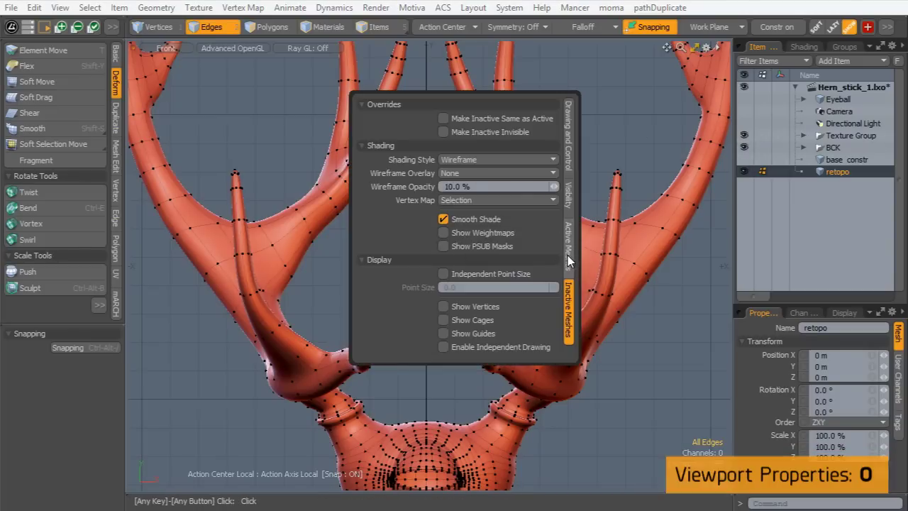
left_click(568, 259)
left_click(568, 327)
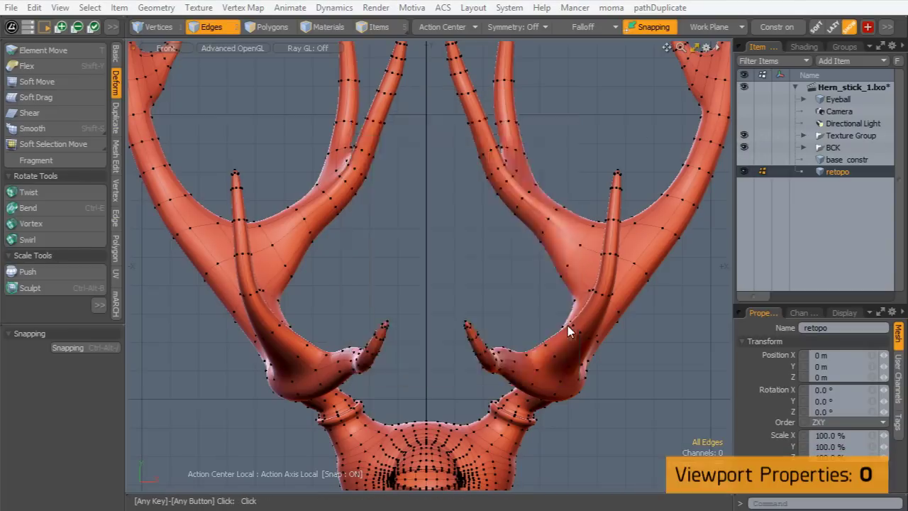
left_click(566, 294)
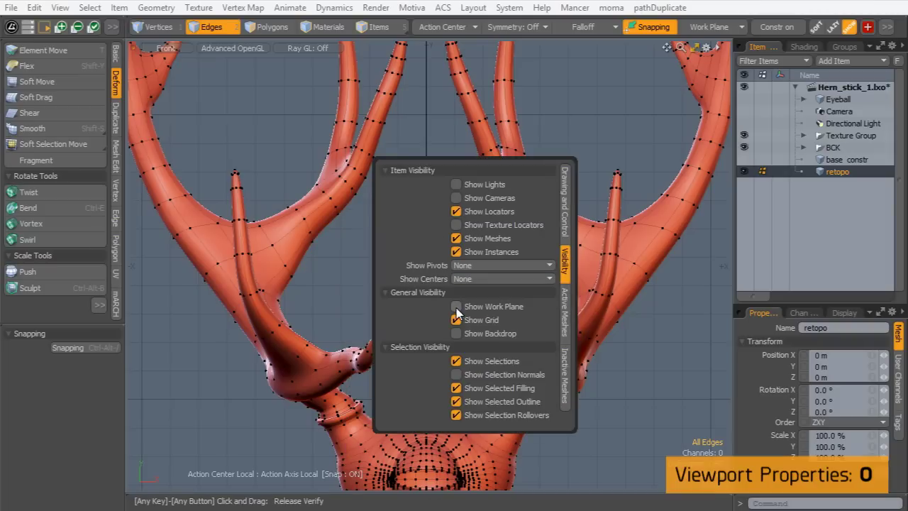
left_click(458, 332)
left_click_drag(313, 101, 317, 218, "alt+shift")
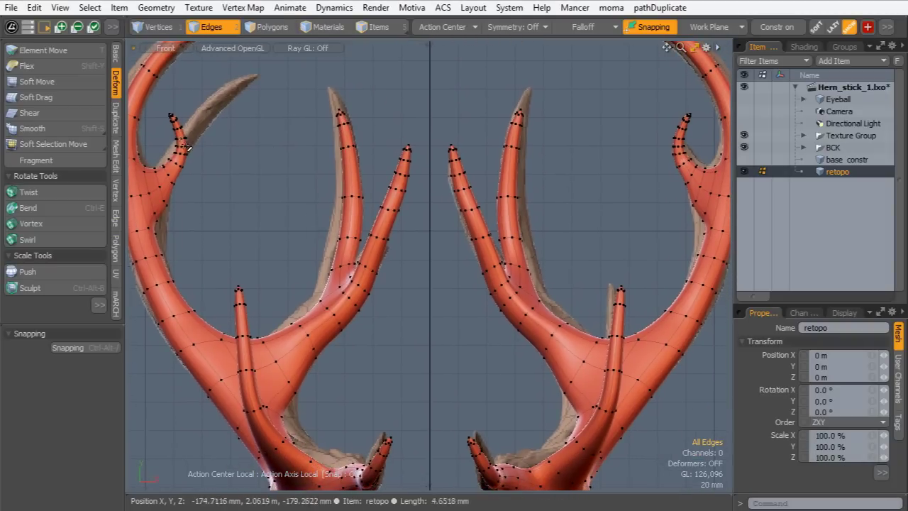
left_click_drag(258, 96, 255, 170, "alt+shift")
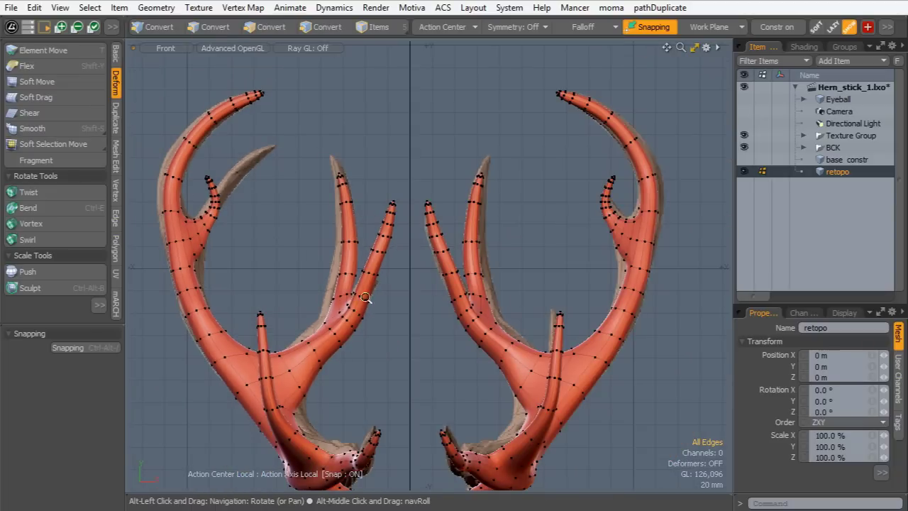
Delete the polygons and leftover points of the upper part of the inner antler tine that deviates from the backdrop
left_click_drag(365, 298, 392, 197, "ctrl+alt")
left_click(263, 28)
middle_click_drag(383, 193, 364, 274)
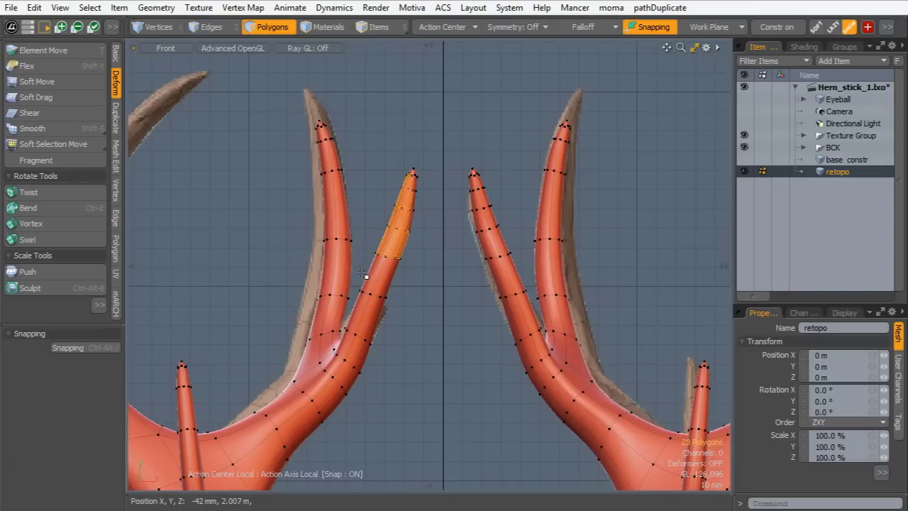
middle_click_drag(378, 189, 388, 278, "ctrl")
middle_click_drag(424, 172, 354, 276)
key("Delete")
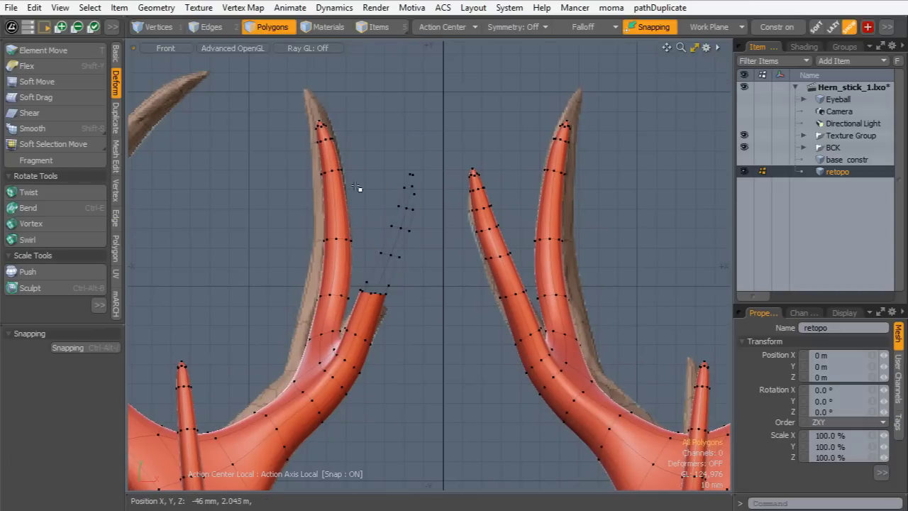
middle_click_drag(408, 267, 351, 312)
key("Delete")
Return to the Perspective view and hide the backdrop image
key("ctrl+space")
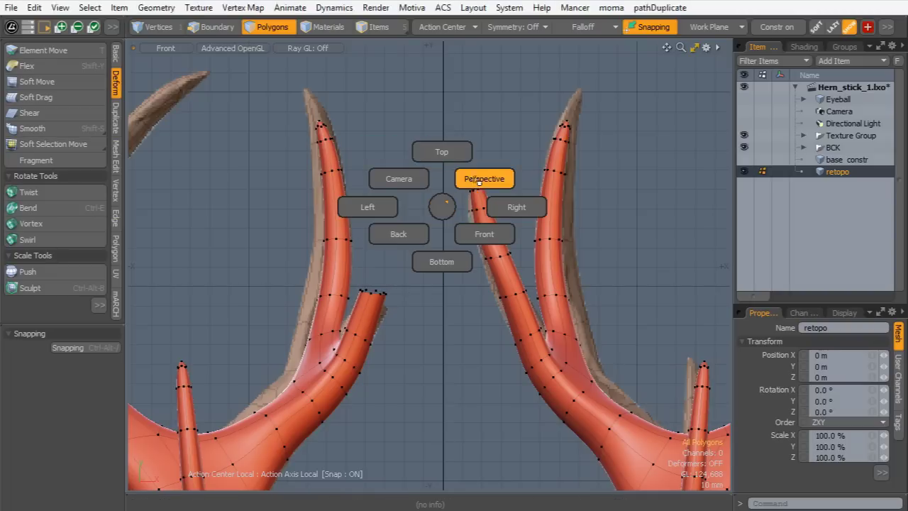
left_click(480, 183)
key("o")
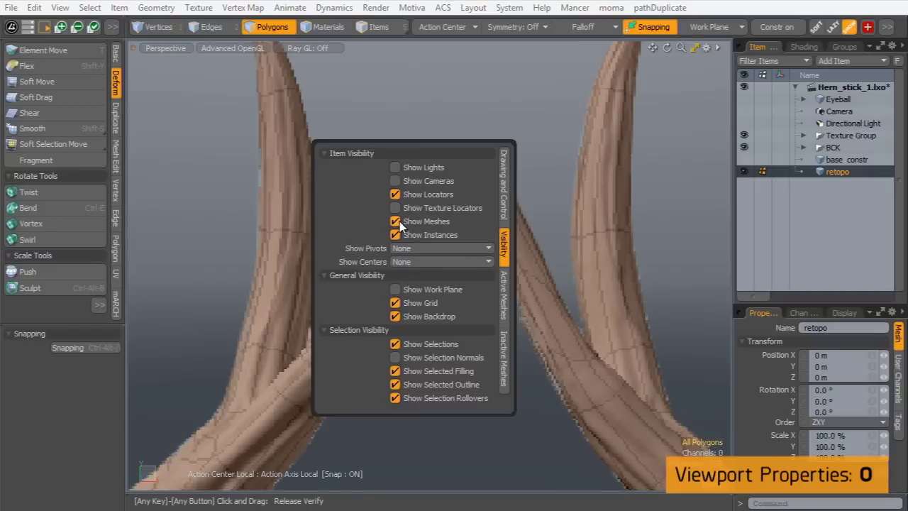
left_click(396, 318)
Turn off subdivision smoothing and cap the open end of the cut inner antler tine with a polygon
left_click_drag(425, 291, 361, 365, "alt")
scroll(412, 284, "up", 3)
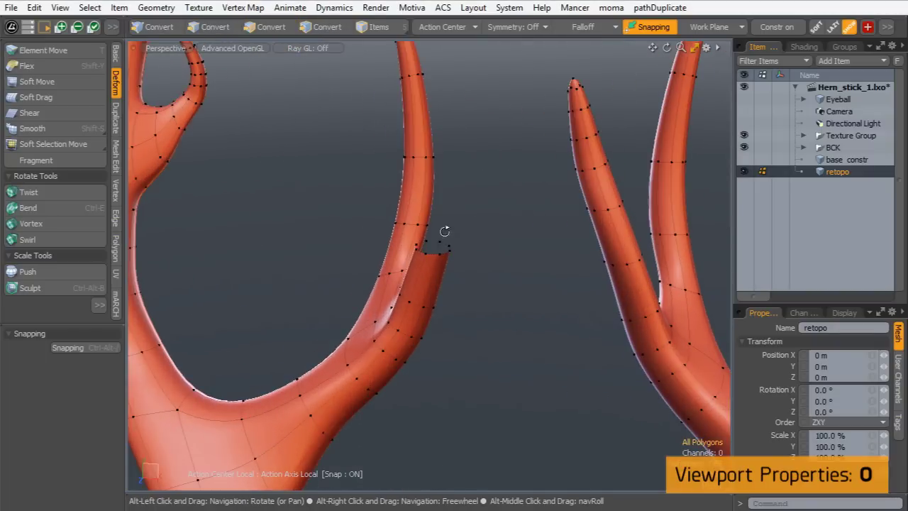
key("Tab")
left_click_drag(426, 245, 490, 203, "ctrl+alt")
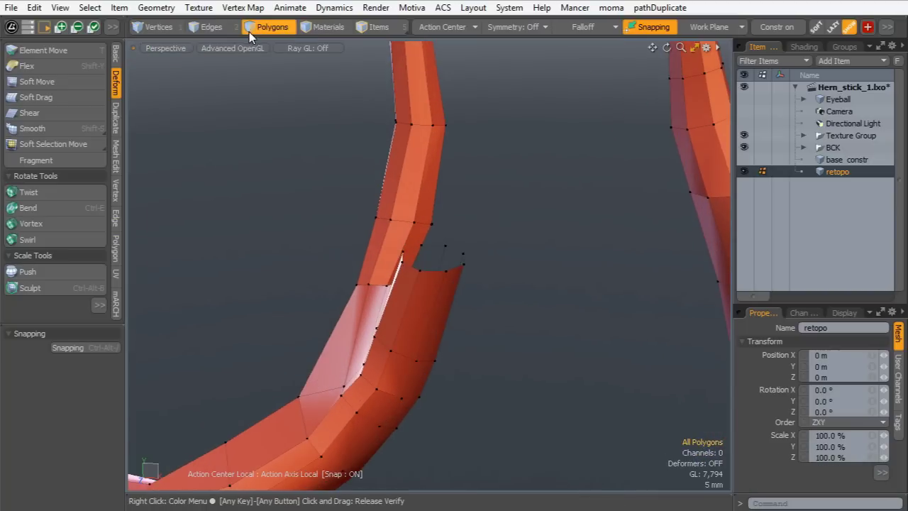
key("2")
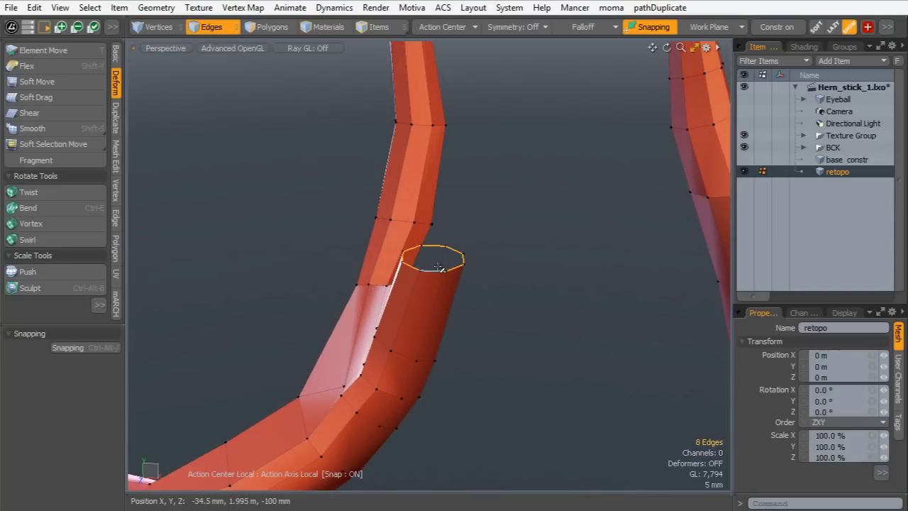
key("p")
left_click(452, 307)
left_click_drag(432, 264, 438, 227, "alt")
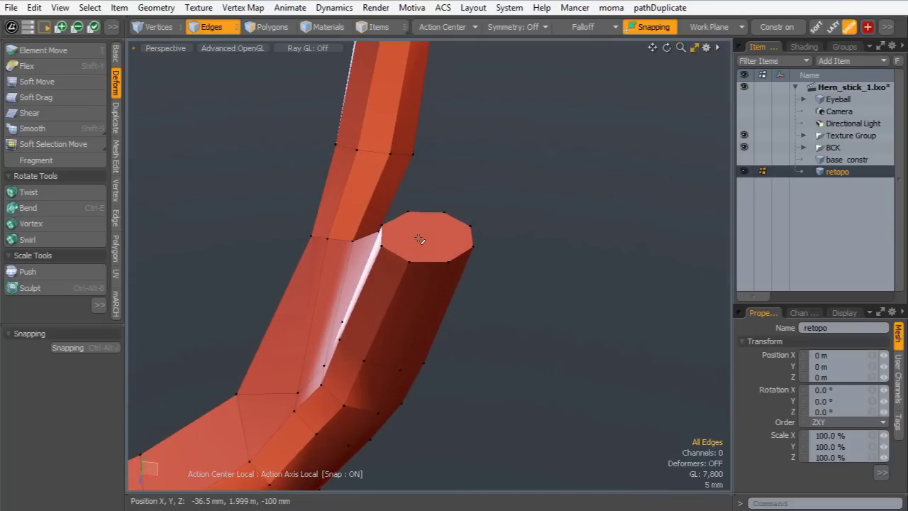
Slice the tine's end cap into four parts with two crossing edges between opposite points using Edge Slice
key("c")
left_click_drag(379, 265, 372, 237, "alt")
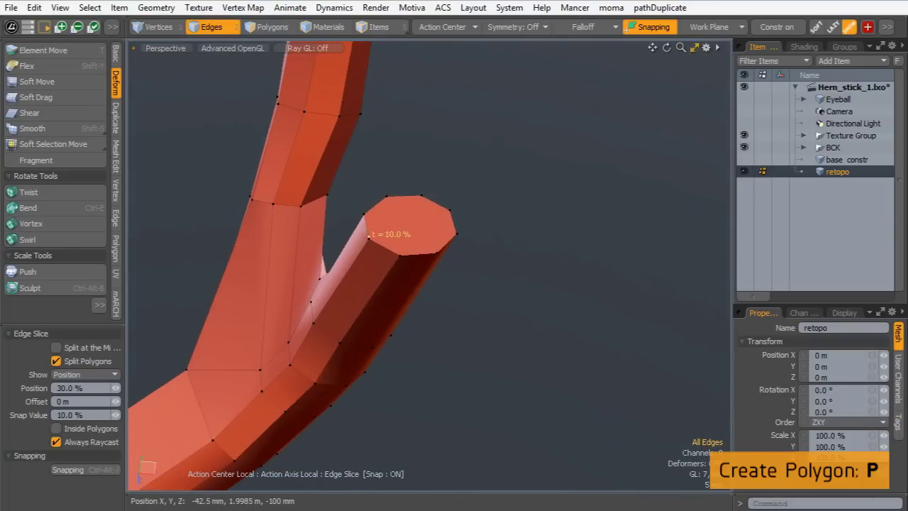
left_click_drag(433, 201, 450, 211)
key("space")
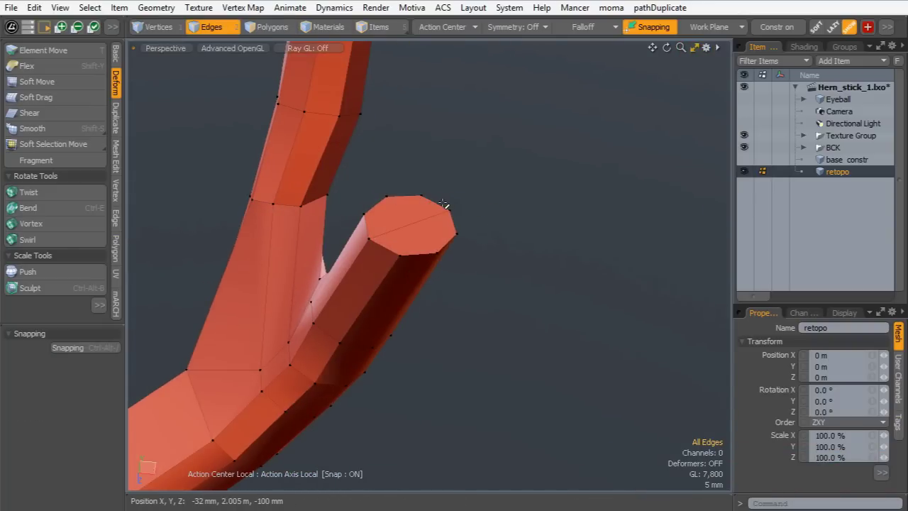
key("c")
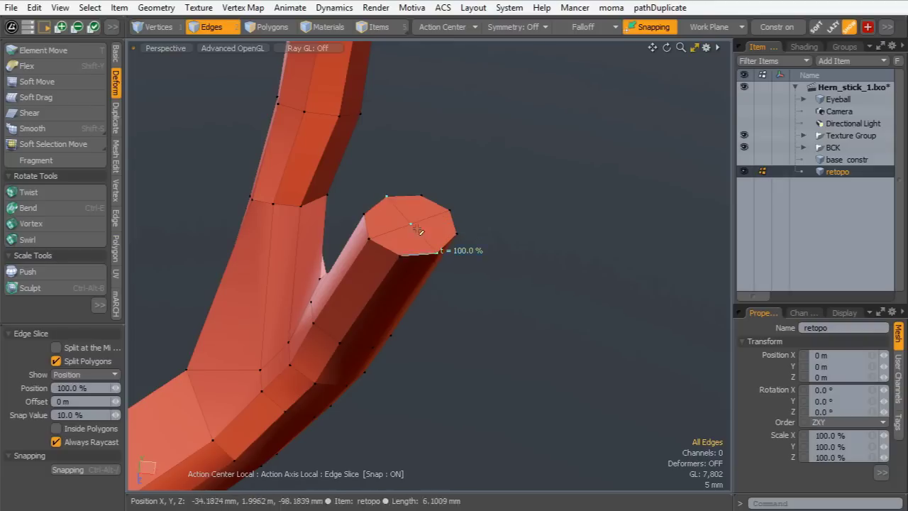
key("space")
Turn snapping off and bevel the four cap polygons inward to add an inset ring
left_click(261, 27)
left_click_drag(414, 216, 408, 221)
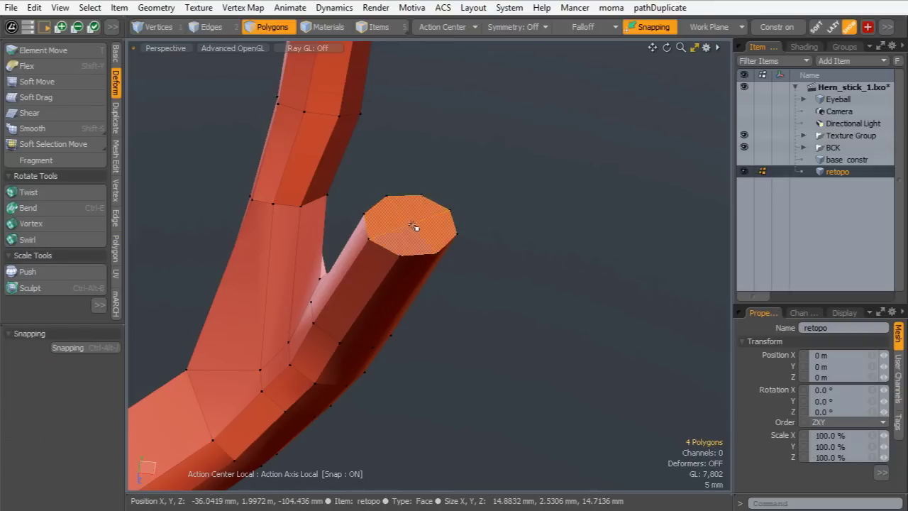
key("b")
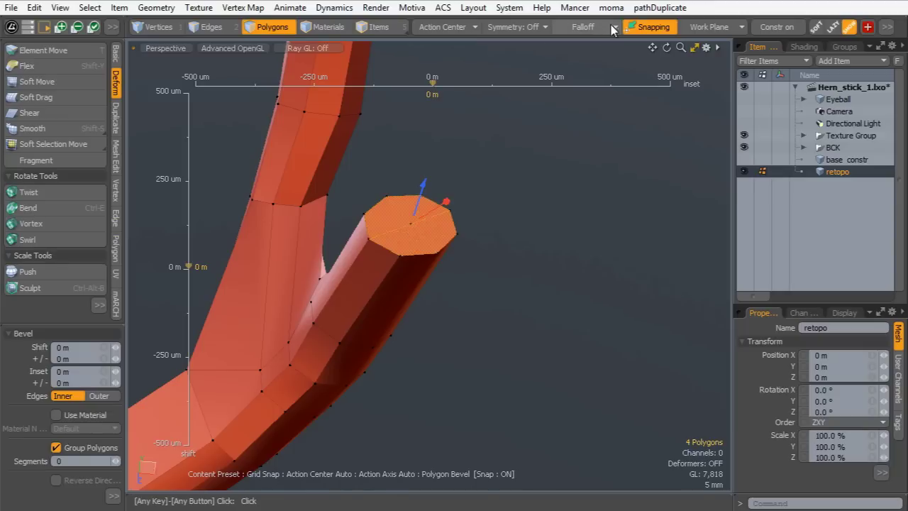
left_click(642, 26)
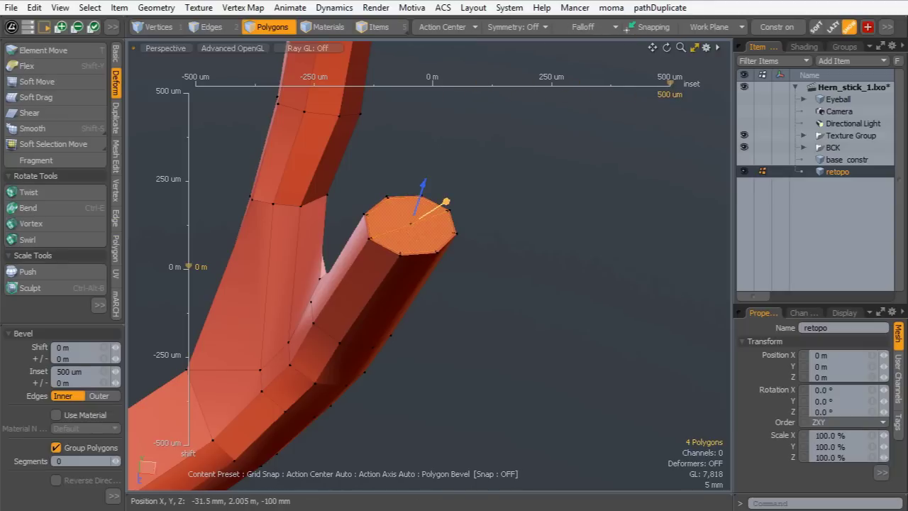
left_click_drag(447, 206, 459, 206)
key("space")
Loop-slice the polygon band below the cap with a single loop at 2% from the capped end
left_click(393, 276)
left_click(380, 274, "shift")
key("l")
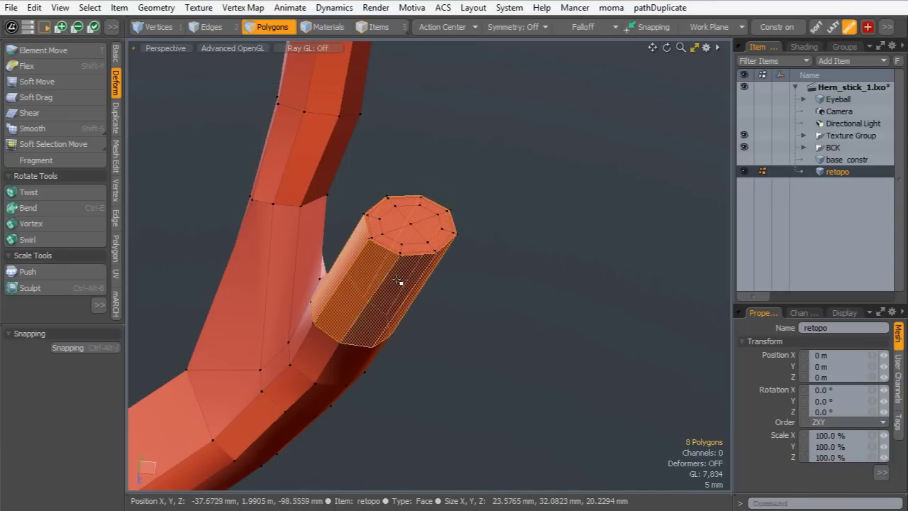
key("alt+c")
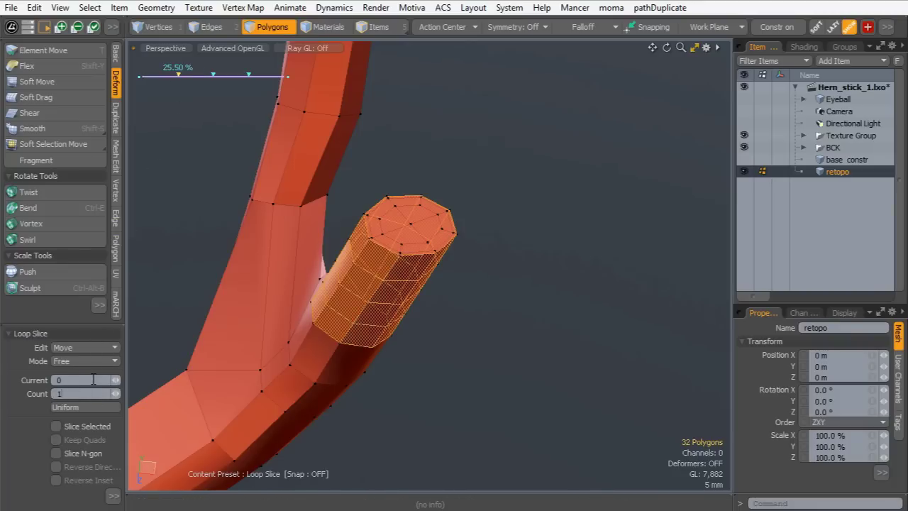
key("Return")
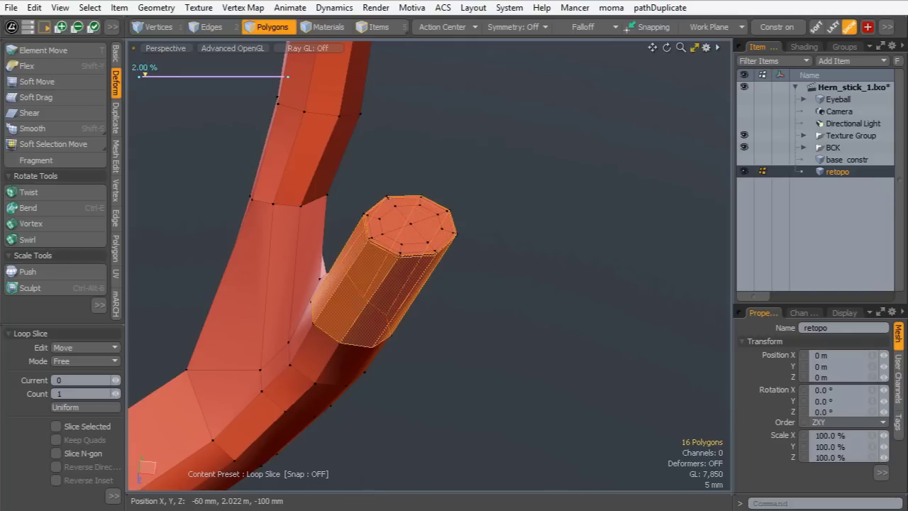
key("space")
Loop-slice the remaining long polygon band of the capped tine with one uniform loop in its middle
left_click_drag(382, 281, 395, 289)
key("l")
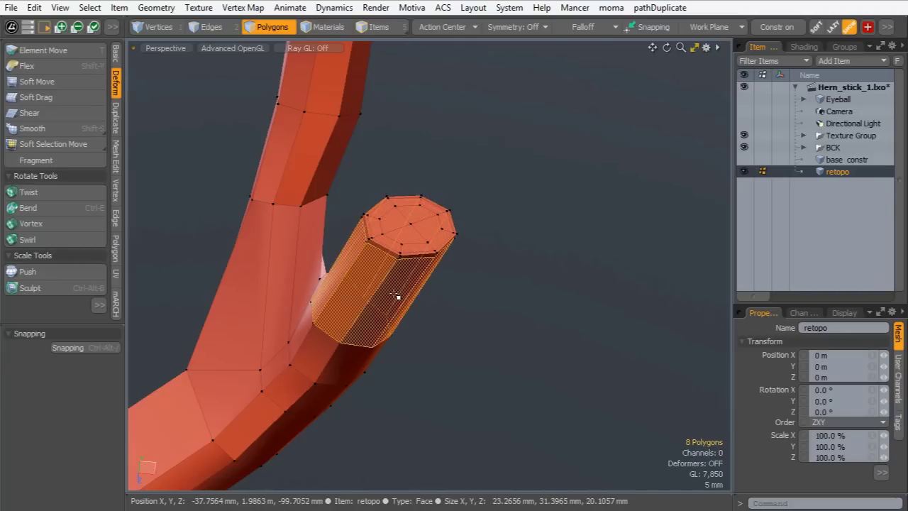
key("alt+c")
left_click(397, 267)
left_click(82, 410)
key("space")
left_click(485, 324)
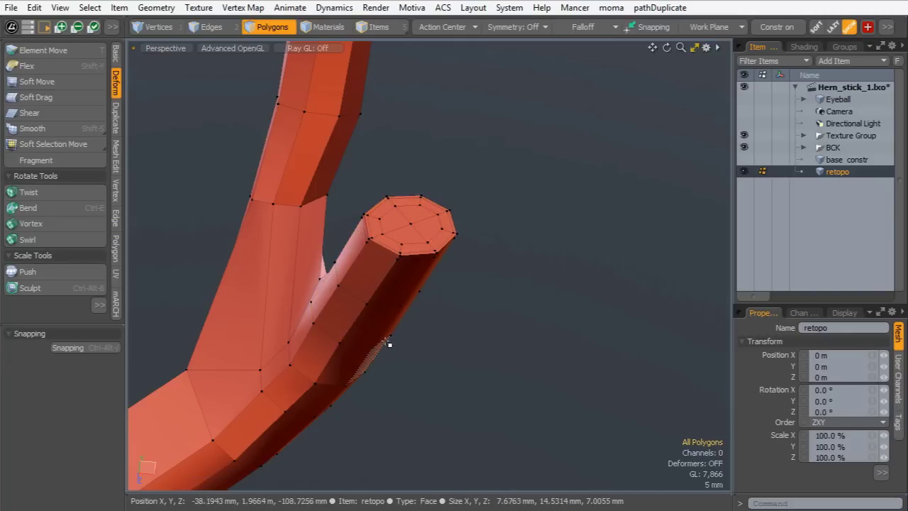
Check the antler with subdivision smoothing on, turn smoothing back off and switch to the Front view
key("Tab")
left_click_drag(491, 264, 393, 165, "ctrl+alt")
mouse_move(349, 216)
left_mouse_down("alt+shift")
mouse_move(351, 241)
mouse_move(404, 274)
mouse_move(345, 231)
left_mouse_up("alt+shift")
left_click_drag(345, 232, 363, 246, "alt+shift")
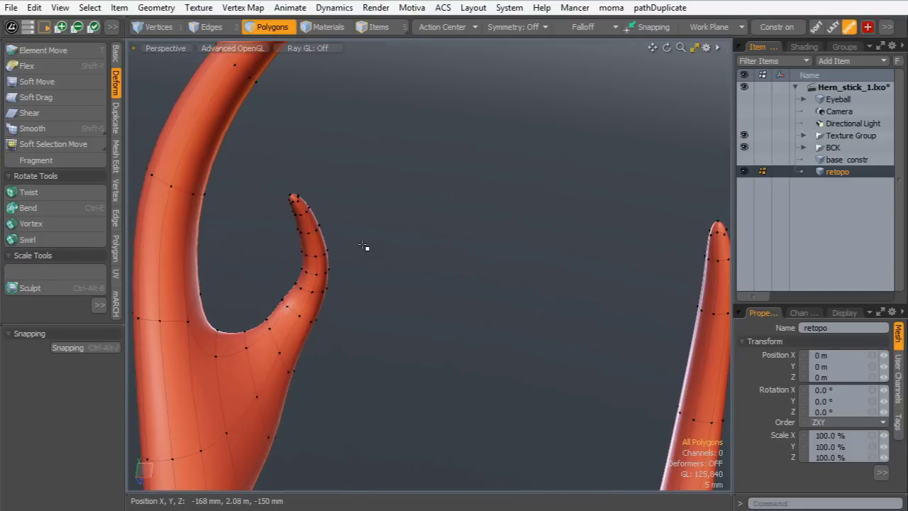
key("Tab")
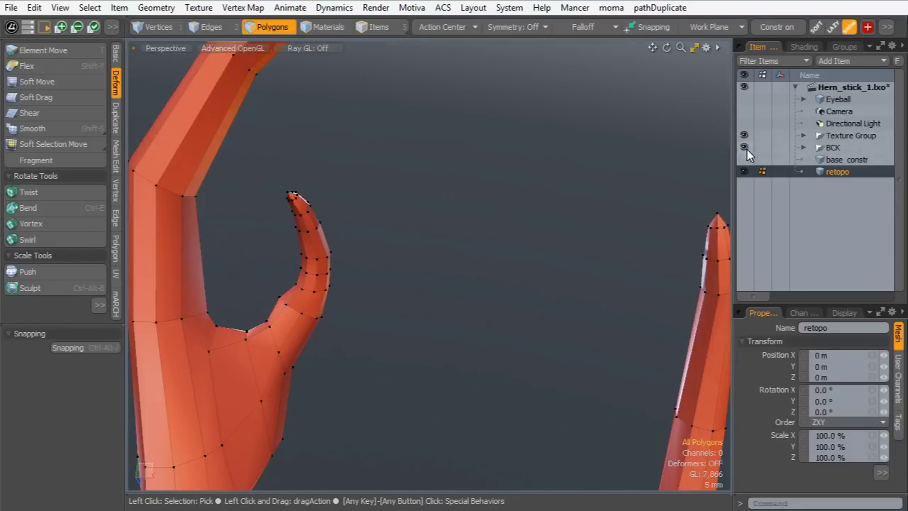
key("ctrl+space")
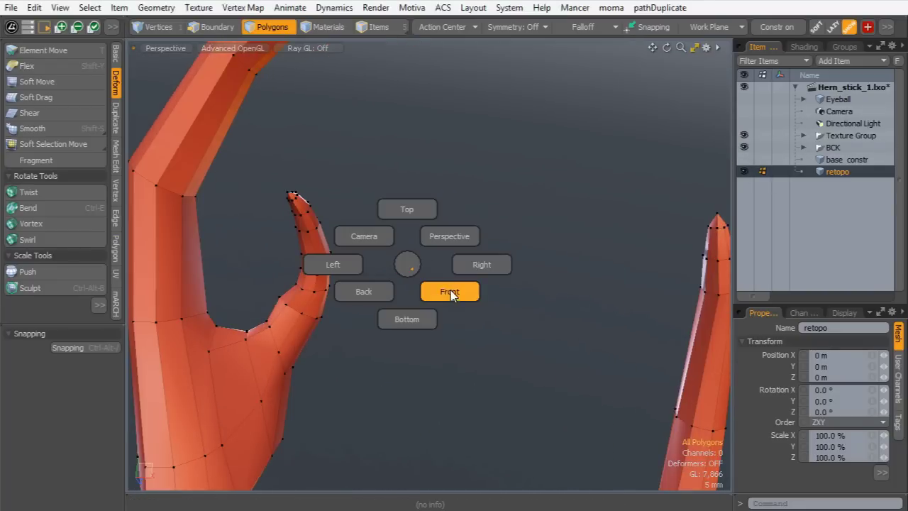
left_click(451, 294)
Scale the upper polygons of the small tine inside the curved outer branch to about 164% around their selection border
left_click_drag(493, 229, 365, 286, "ctrl+alt")
left_click_drag(398, 257, 249, 196, "alt+shift")
left_click_drag(369, 225, 302, 244, "ctrl+alt")
left_click_drag(321, 208, 337, 202, "ctrl+alt")
left_click_drag(337, 202, 285, 195, "ctrl+alt")
middle_click_drag(270, 210, 249, 256)
left_click_drag(268, 216, 280, 254, "alt+shift")
middle_click_drag(317, 233, 274, 285)
left_click_drag(278, 286, 278, 288)
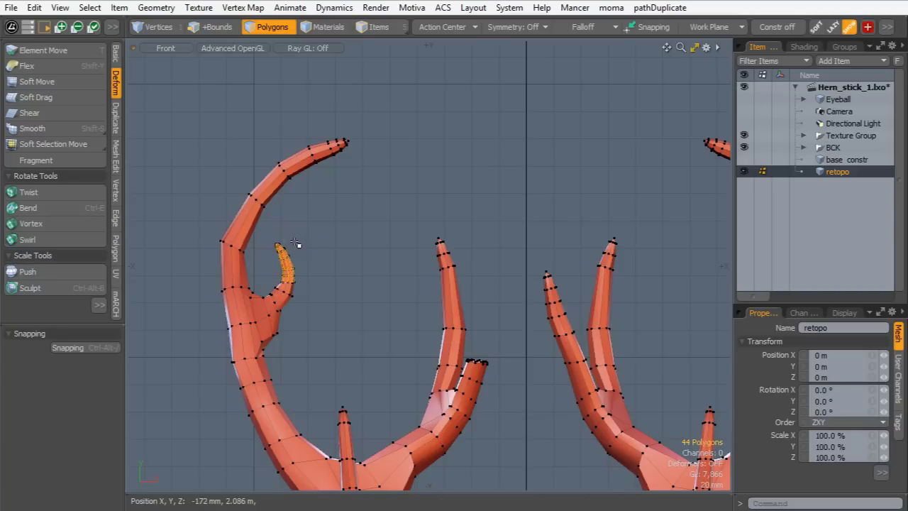
key("r")
left_click(435, 28)
left_click(423, 47)
left_click_drag(297, 279, 319, 278)
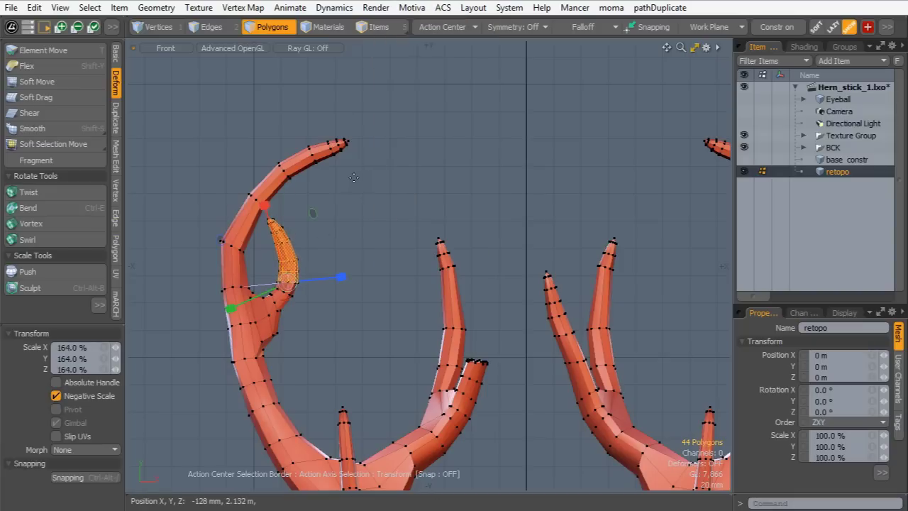
Rotate the enlarged part of the small tine more upright and shift it slightly
key("e")
left_click_drag(232, 247, 258, 225)
key("w")
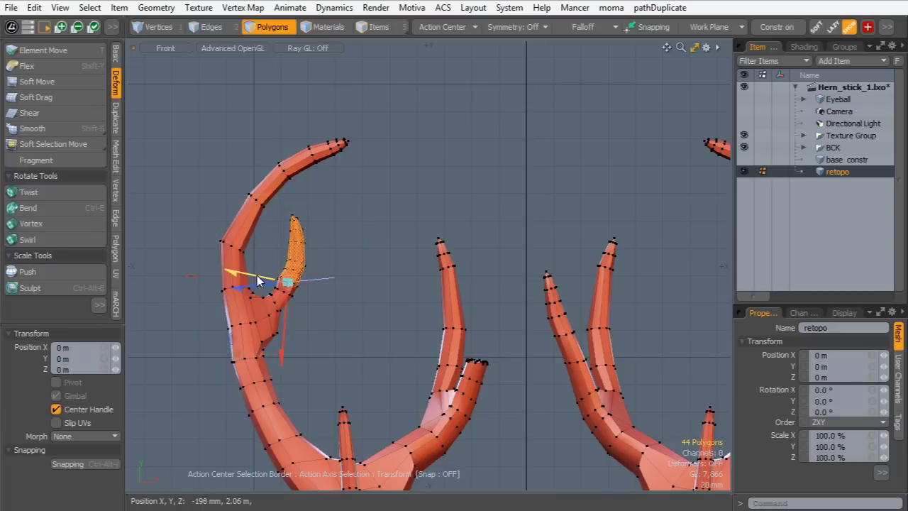
left_click_drag(259, 286, 264, 286)
Switch to the Perspective view and move the enlarged tine part into line with its base
key("ctrl+space")
left_click(423, 219)
mouse_move(395, 298)
left_mouse_down("alt")
mouse_move(362, 259)
mouse_move(401, 284)
left_mouse_up("alt")
mouse_move(402, 284)
left_mouse_down("ctrl+alt")
mouse_move(427, 281)
mouse_move(303, 324)
mouse_move(398, 271)
left_mouse_up("ctrl+alt")
left_click_drag(345, 311, 353, 362)
left_click_drag(419, 397, 397, 348)
left_click_drag(397, 347, 363, 263, "alt+shift")
key("space")
Scale the edge loop just below the enlarged tine part to about 130.5% in X and 90.5% in Z
left_click(213, 28)
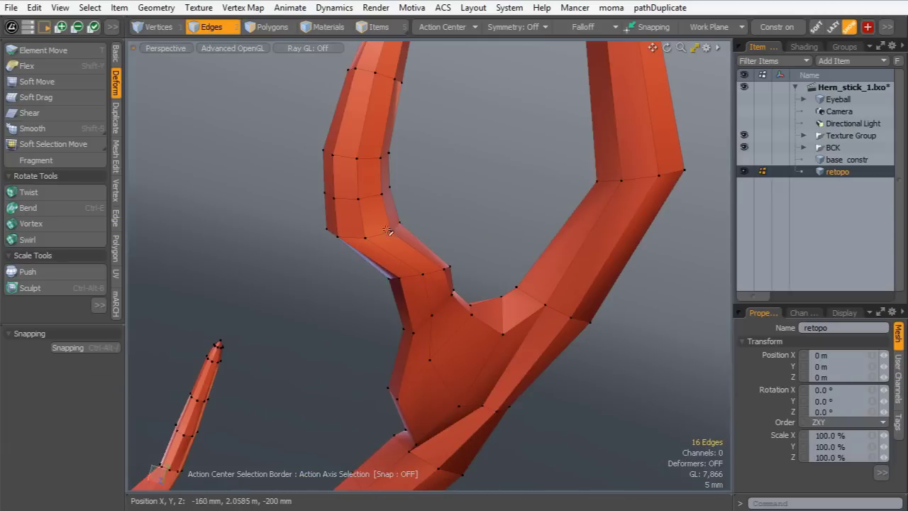
double_click(435, 272)
key("r")
left_click_drag(439, 300, 638, 341, "alt")
left_click_drag(294, 322, 318, 254, "alt")
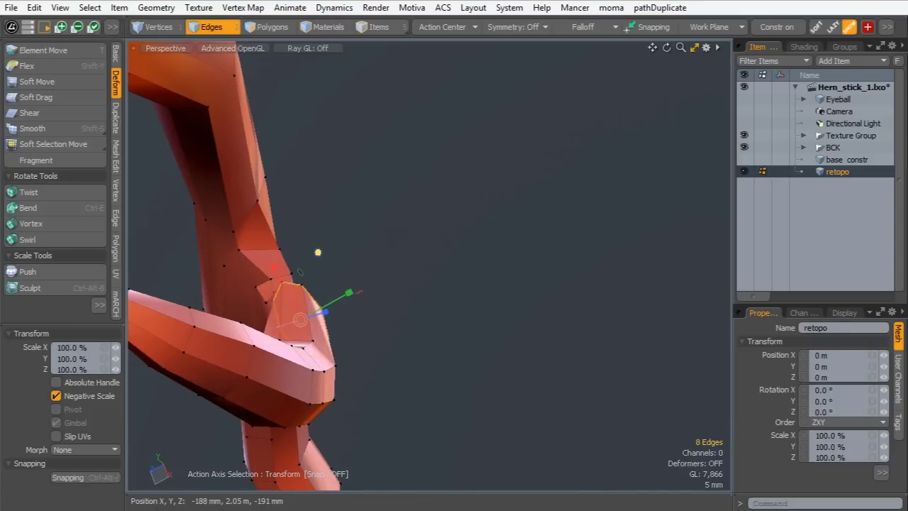
left_click_drag(349, 293, 383, 273)
left_click_drag(384, 248, 411, 269, "alt")
left_click_drag(405, 273, 576, 364, "alt+shift")
left_click_drag(388, 233, 374, 192)
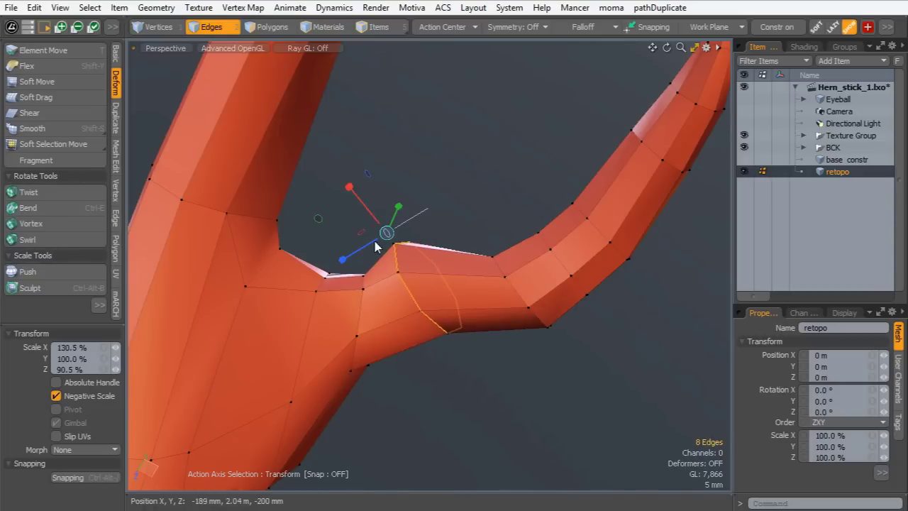
Move the scaled edge loop to smooth the bend at the tine's base
key("space")
key("w")
left_click_drag(389, 242, 417, 273)
key("space")
Scale the neighbouring edge loop where the small tine meets the branch fork
mouse_move(385, 331)
left_mouse_down("alt")
mouse_move(332, 320)
mouse_move(270, 223)
mouse_move(357, 280)
mouse_move(334, 325)
mouse_move(395, 344)
left_mouse_up("alt")
double_click(336, 303)
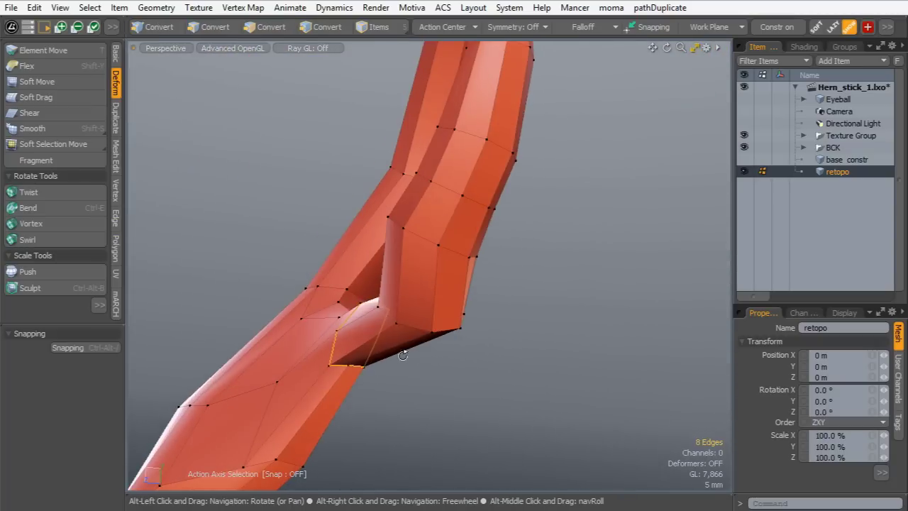
key("r")
left_click_drag(303, 307, 162, 210)
key("space")
Remove the selected edge loop at the base of the small tine
scroll(357, 289, "down", 3)
left_click_drag(357, 289, 309, 302, "alt")
left_click_drag(308, 302, 544, 311, "alt")
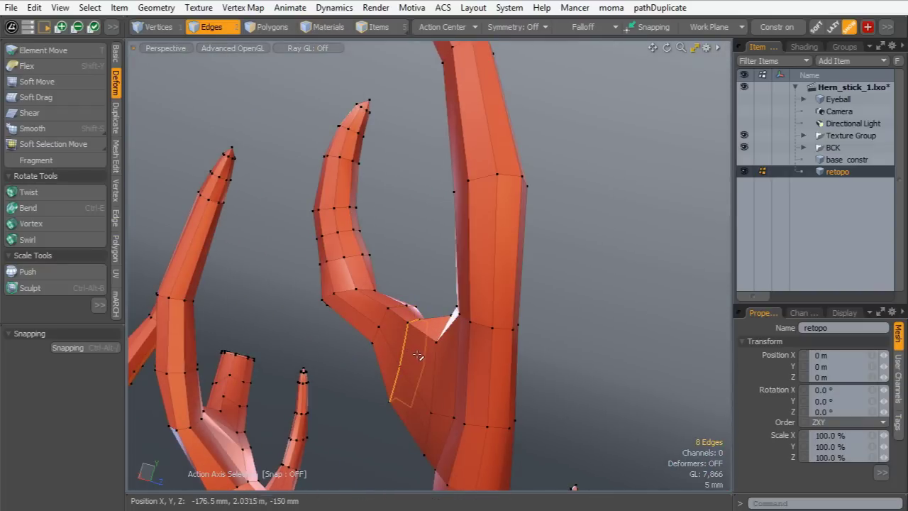
key("r")
left_click_drag(445, 326, 276, 407, "alt")
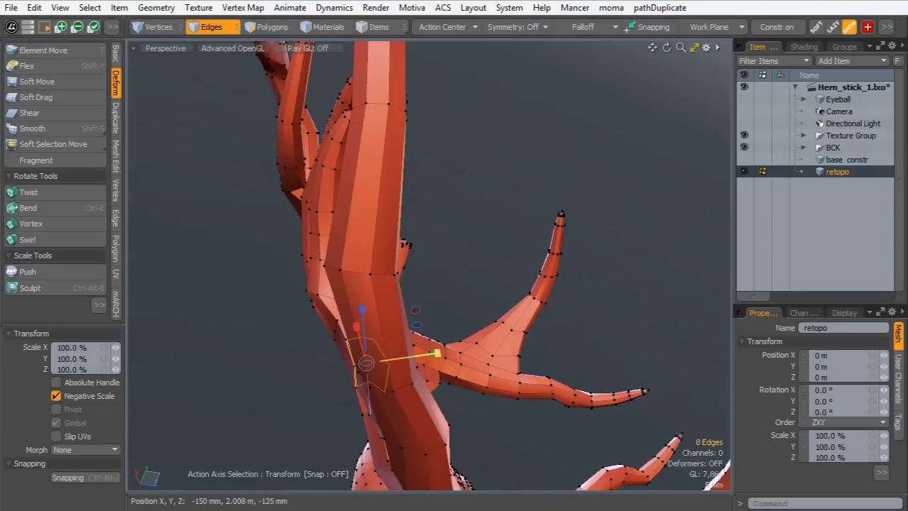
left_click_drag(479, 347, 227, 265, "alt")
mouse_move(415, 292)
left_mouse_down("ctrl+alt")
mouse_move(525, 297)
mouse_move(405, 296)
left_mouse_up("ctrl+alt")
key("q")
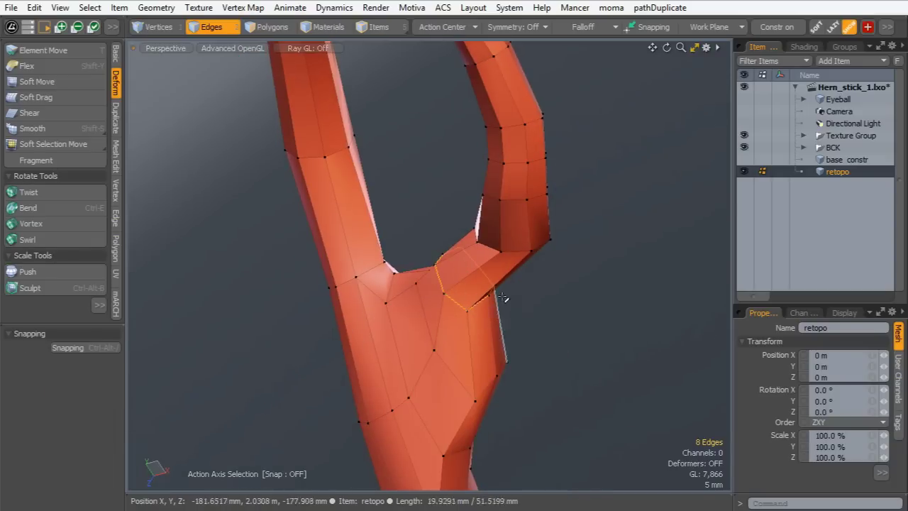
left_click_drag(502, 298, 479, 338, "alt")
key("y")
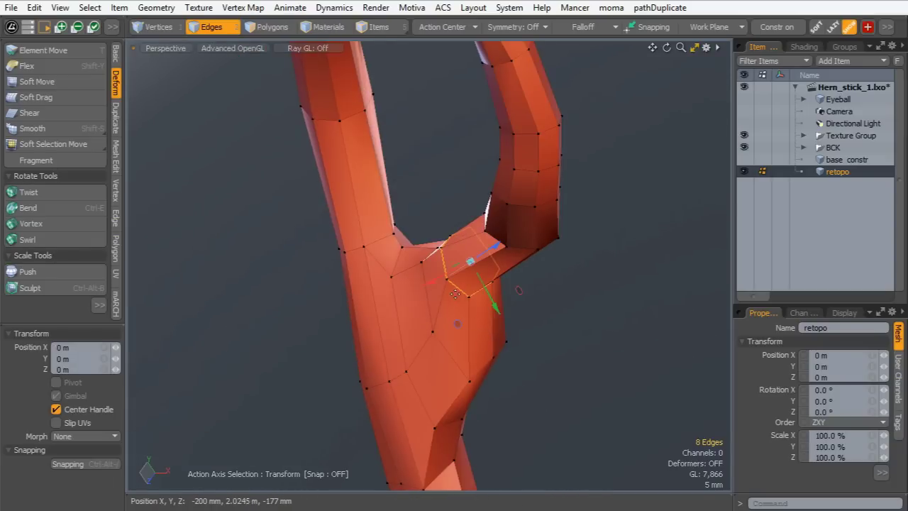
key("BackSpace")
Move the polygons on the side of the main branch beside the tine's base to even out the junction
left_click_drag(479, 268, 341, 332, "alt")
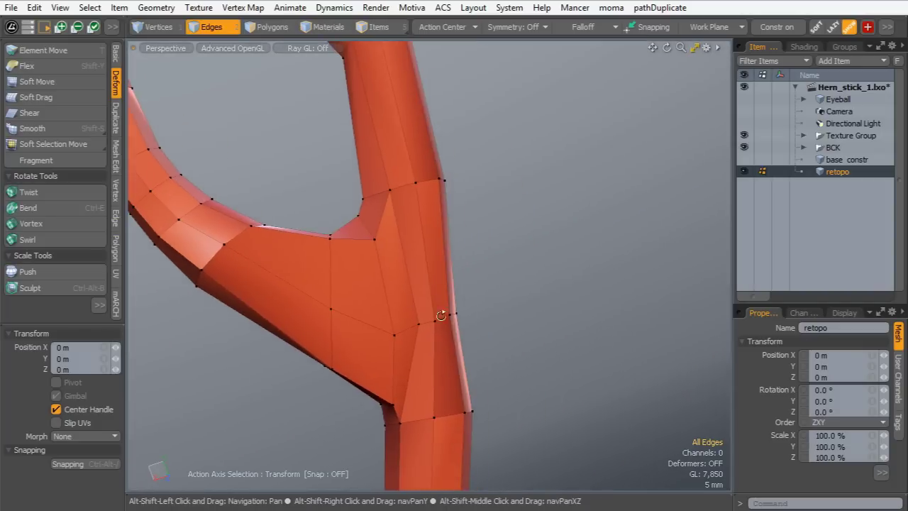
left_click_drag(482, 342, 423, 351, "alt")
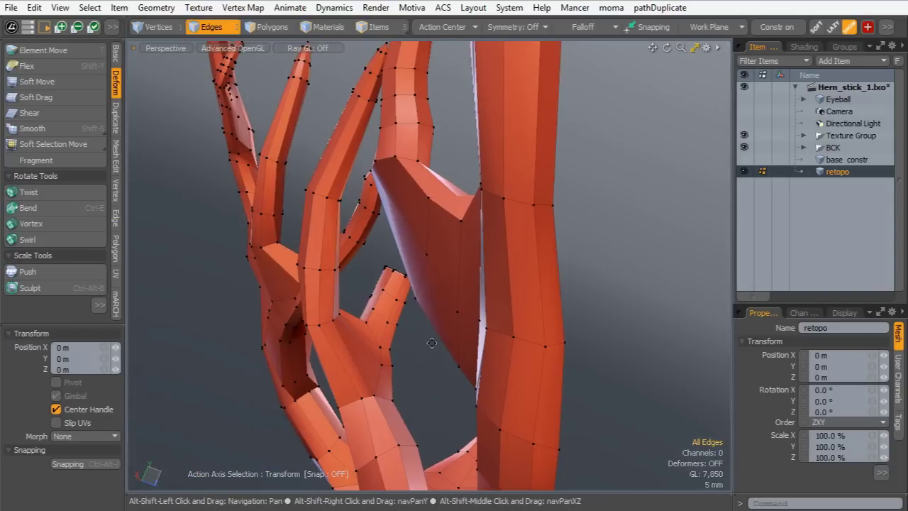
left_click(256, 31)
left_click_drag(499, 298, 506, 371)
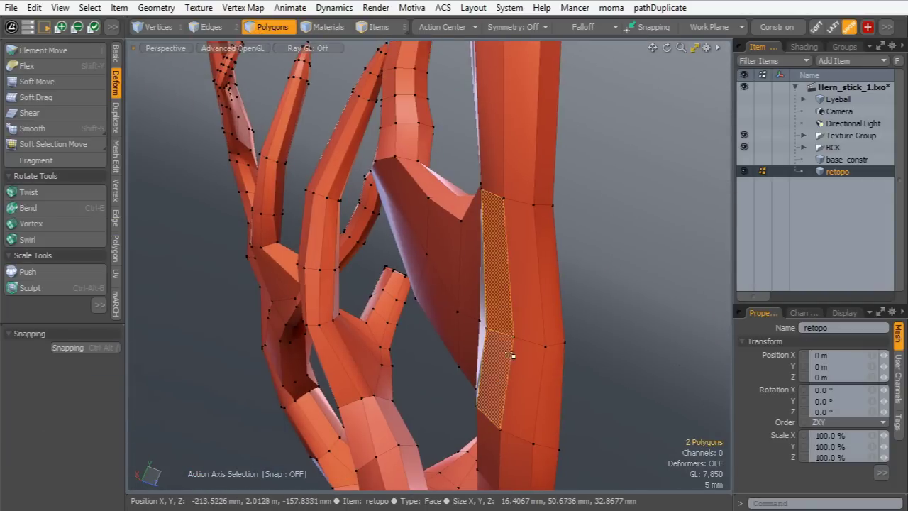
left_click_drag(520, 301, 518, 391, "shift")
key("w")
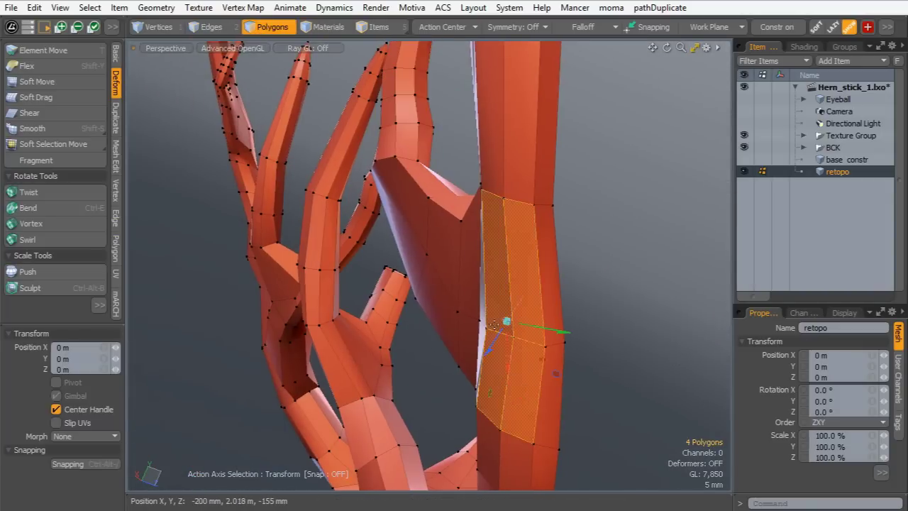
left_click_drag(502, 324, 565, 296, "alt")
key("q")
left_click_drag(463, 284, 396, 363, "shift")
key("e")
key("w")
left_click_drag(450, 334, 438, 342)
key("q")
key("Escape")
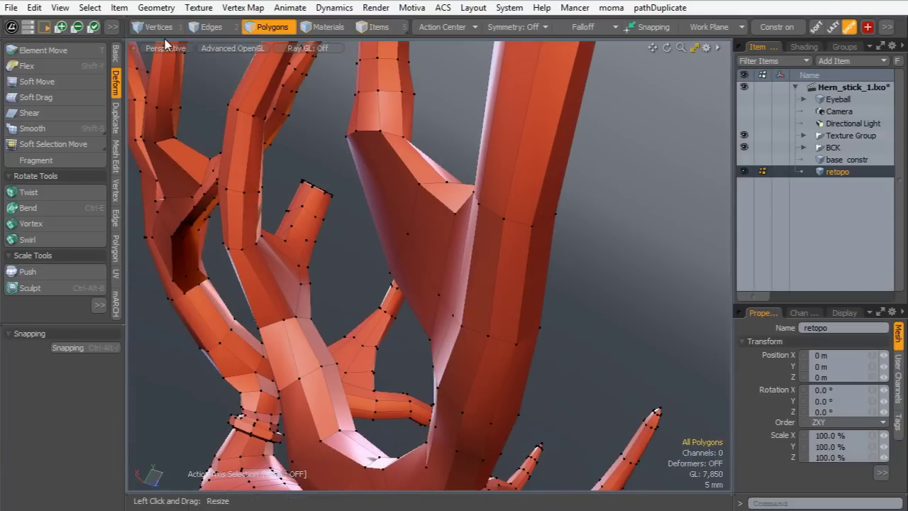
Shift the edge row crossing the tine's base and the main branch towards the fork to smooth the junction
left_click(196, 31)
left_click_drag(503, 336, 456, 322)
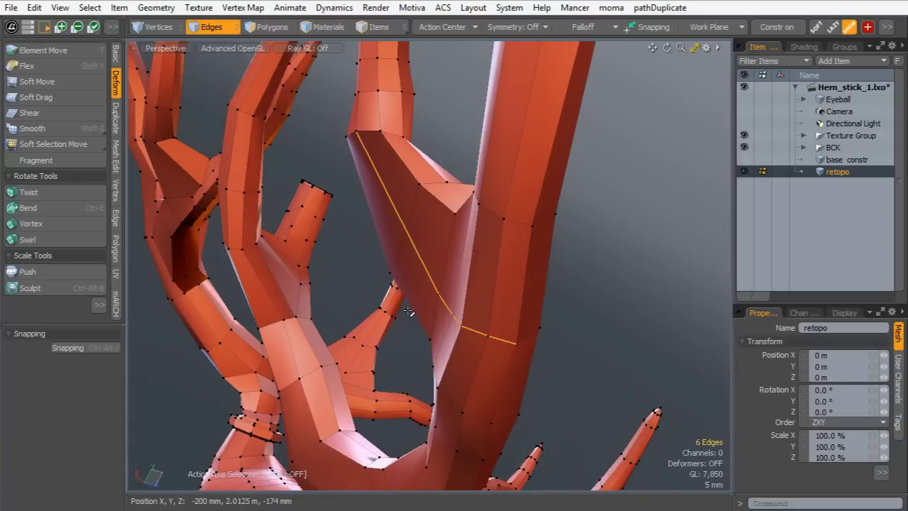
key("w")
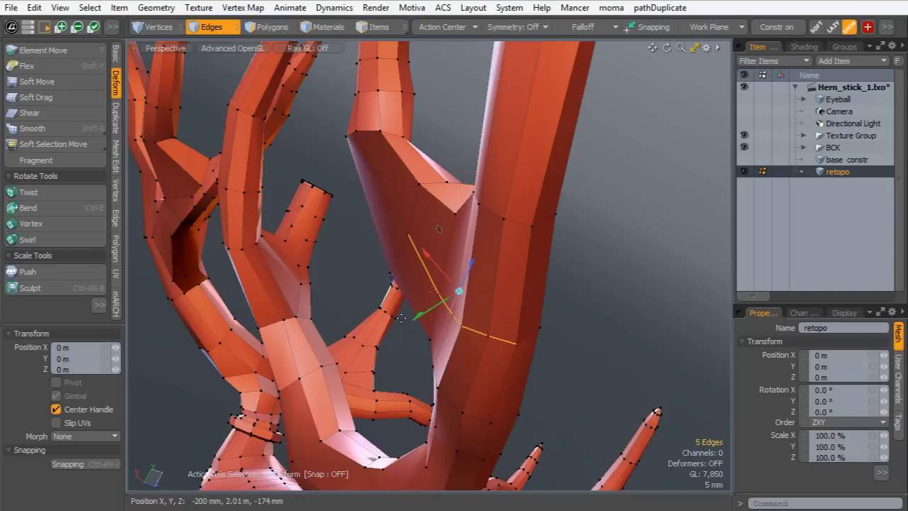
left_click_drag(420, 317, 409, 325)
key("q")
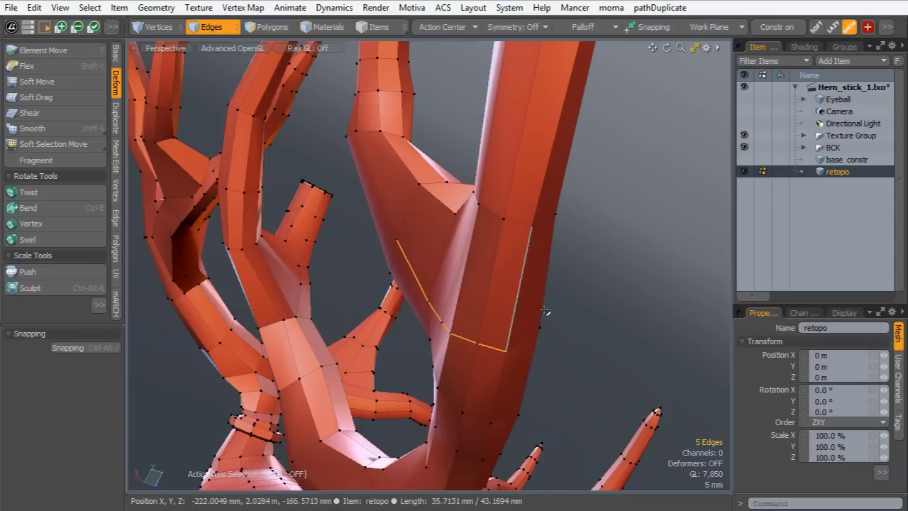
Move vertices on the side of the main branch below the fork to even out the tine's junction
left_click_drag(490, 312, 479, 315, "alt")
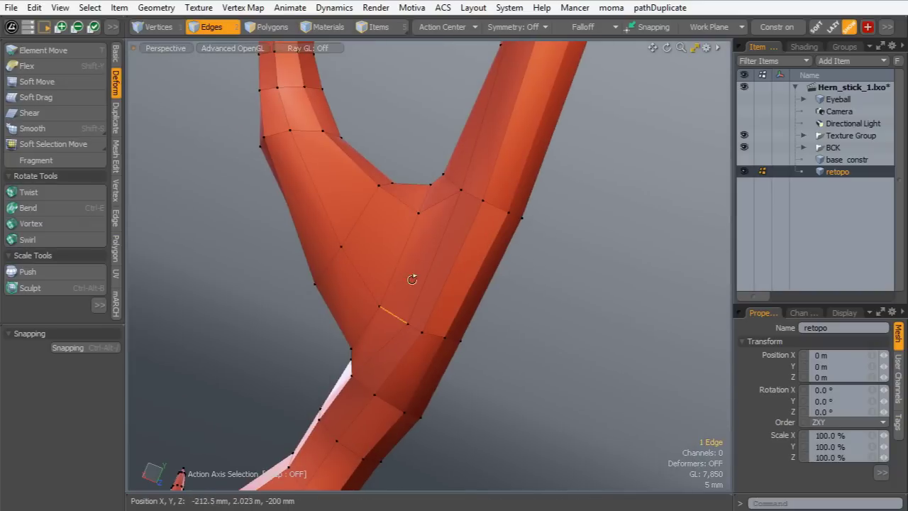
left_click_drag(412, 279, 244, 269, "alt")
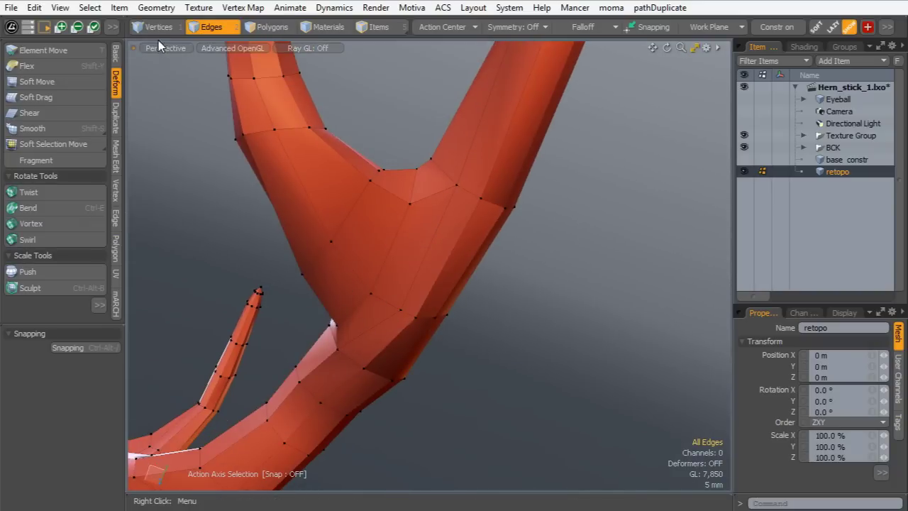
key("1")
key("e")
key("space")
left_click_drag(432, 317, 405, 339, "alt")
key("w")
left_click_drag(405, 339, 407, 288, "alt")
key("space")
left_click(376, 292)
left_click(397, 284)
left_click_drag(353, 307, 358, 293, "alt")
key("w")
left_click_drag(432, 307, 413, 252)
left_click(288, 266)
key("space")
Reposition the vertex at the inner corner where the tine meets the main branch
left_click_drag(383, 225, 367, 311, "alt")
left_click_drag(426, 308, 392, 303, "alt")
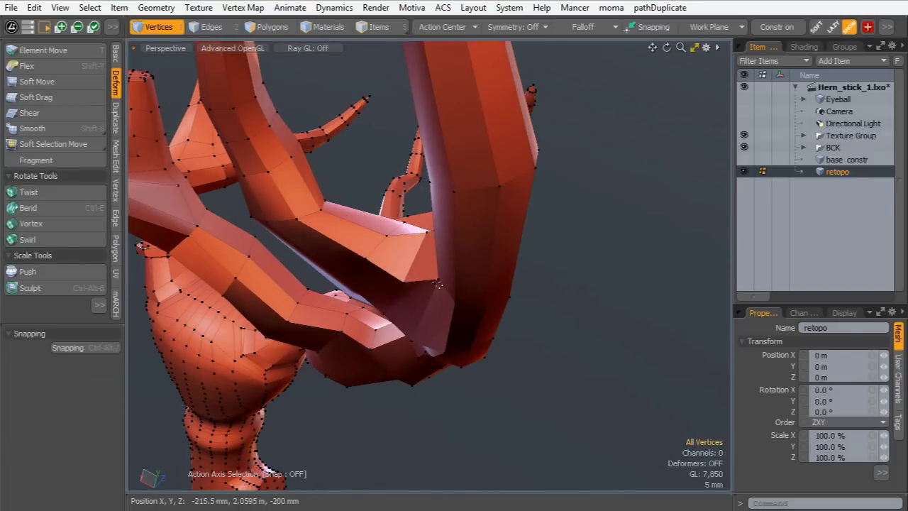
key("w")
left_click_drag(418, 338, 468, 284)
key("q")
In the front view with a screen-based action centre, move the upper section of the small curved tine upwards and outwards to lengthen it
left_click_drag(469, 284, 465, 145, "alt+shift")
left_click_drag(465, 146, 317, 209, "alt")
left_click_drag(348, 257, 320, 256, "ctrl+alt")
left_click_drag(321, 256, 323, 226, "ctrl+alt")
middle_click_drag(329, 207, 376, 324)
left_click(248, 30)
left_click_drag(301, 186, 438, 319)
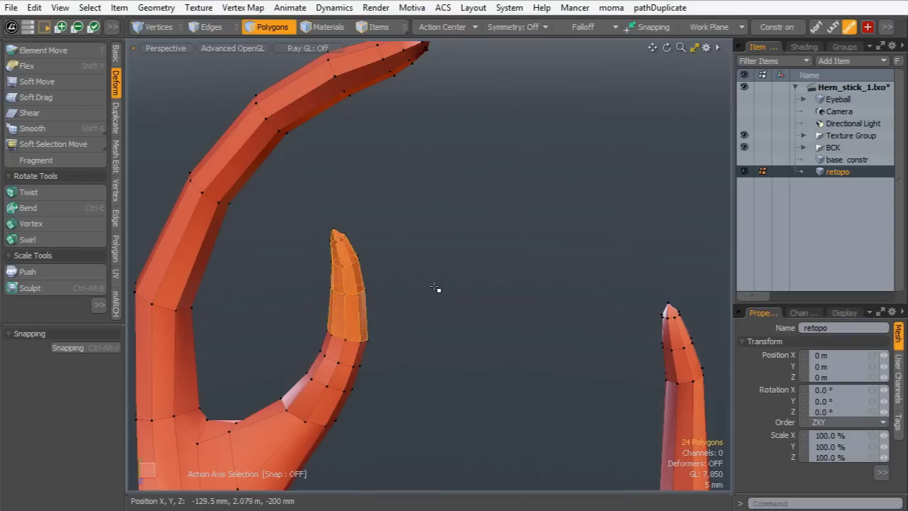
key("y")
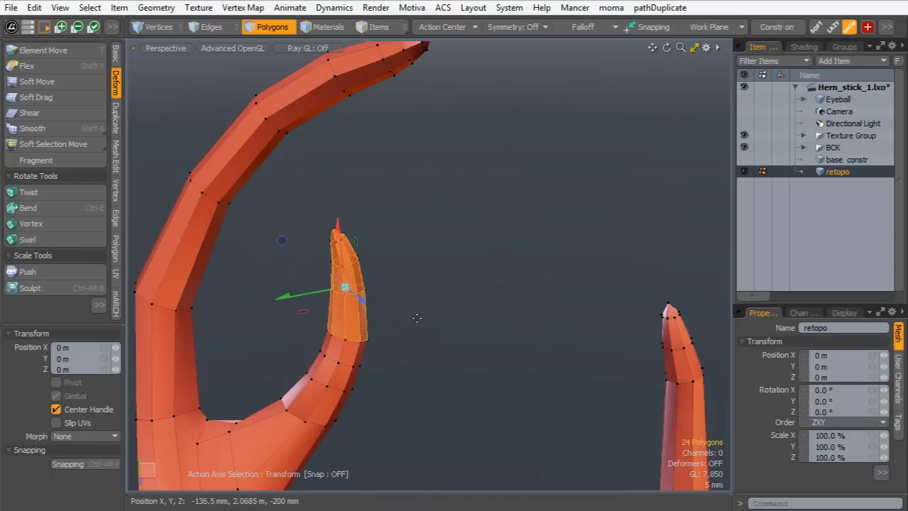
key("ctrl+space")
left_click(486, 368)
key("alt+s")
left_click_drag(394, 211, 427, 160)
key("space")
Move the edge loop below the stretched section up the small tine to even out the loop spacing
left_click(226, 25)
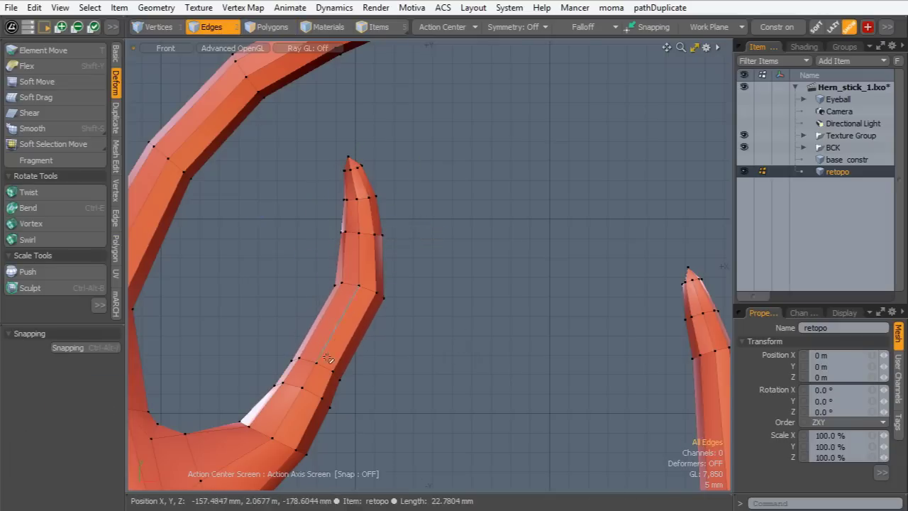
key("w")
left_click_drag(385, 302, 405, 281)
key("space")
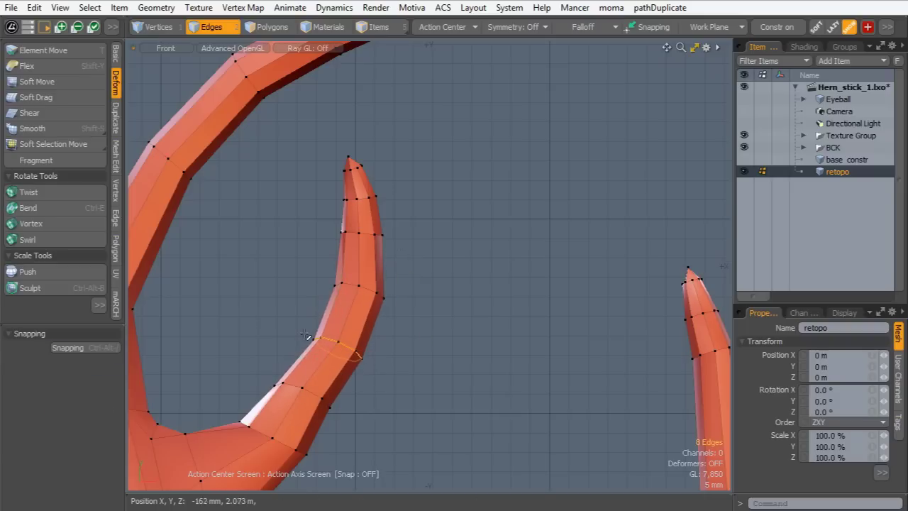
Rotate the lower edge loop of the small tine about -13.5° in Z and move it outwards to round the bend
key("e")
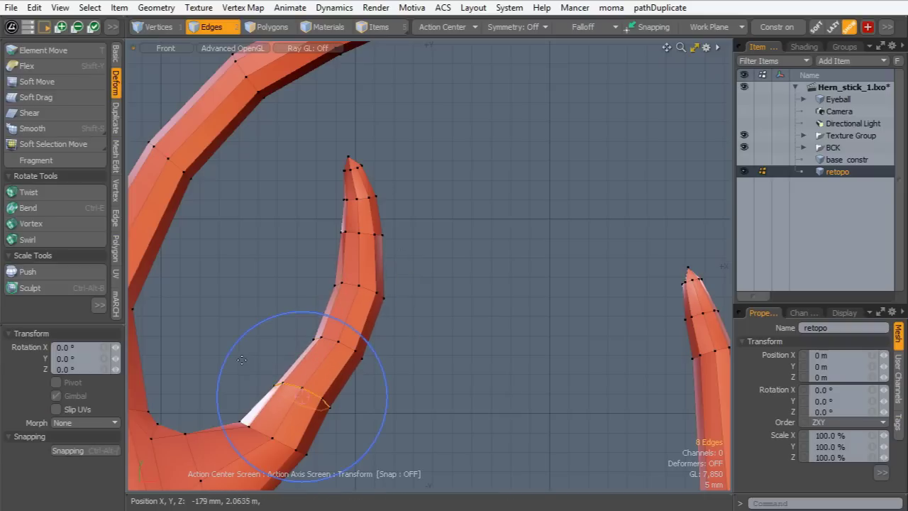
left_click_drag(235, 354, 249, 344)
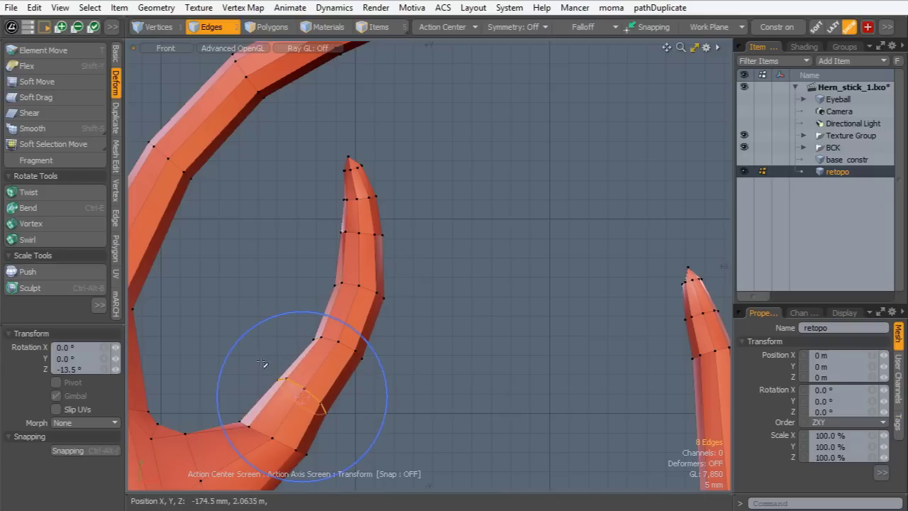
key("w")
left_click_drag(343, 396, 353, 387)
left_click_drag(380, 329, 380, 336)
key("space")
left_click(384, 333)
Move the tip section of the small tine further up and outwards to extend it
left_click_drag(303, 158, 423, 278)
key("w")
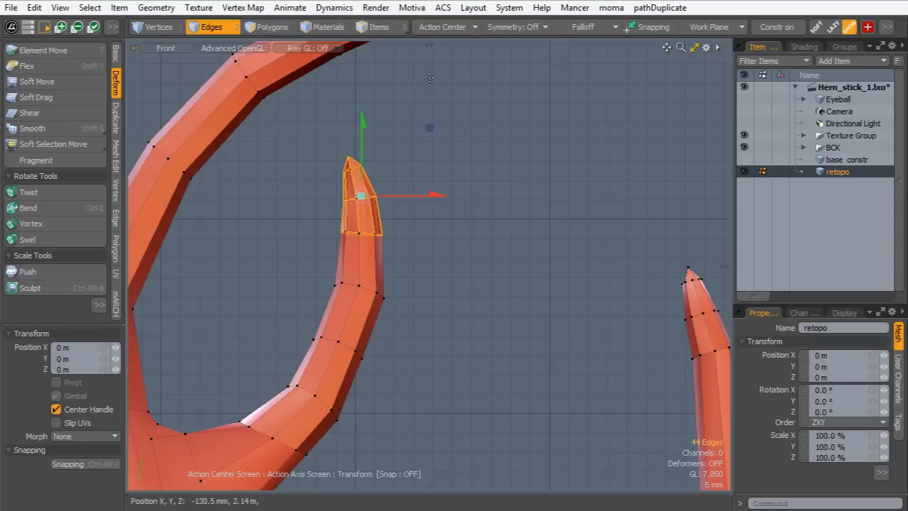
left_click_drag(431, 131, 455, 103)
key("space")
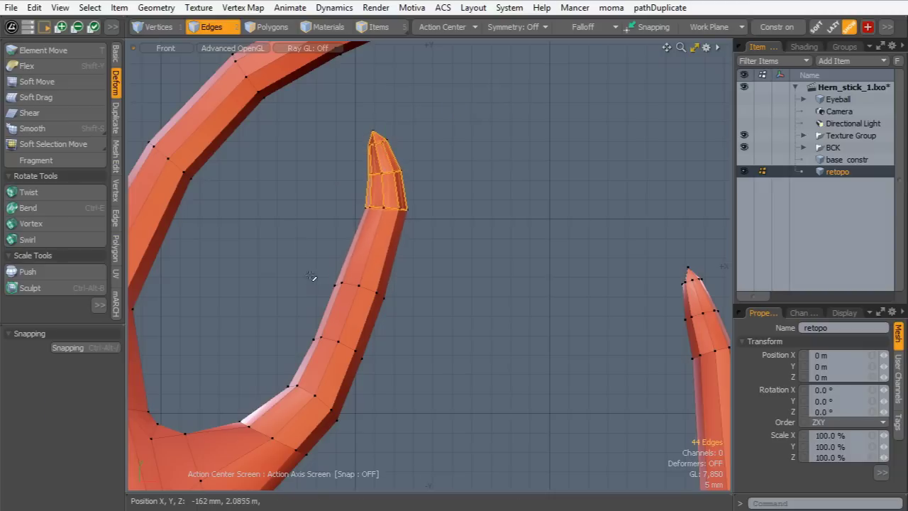
Move the misplaced vertex on the small tine's middle edge loop about 7.7 mm in X and 12.6 mm in Y
right_click_drag(313, 265, 427, 312)
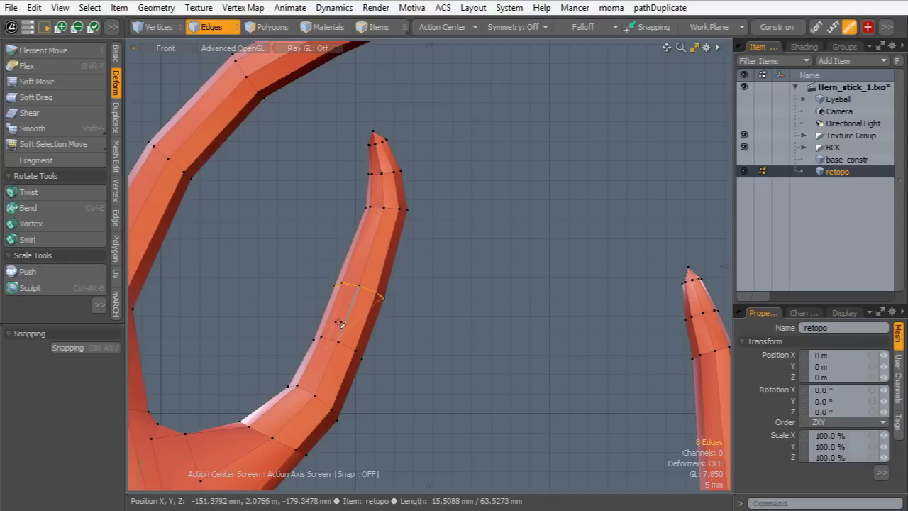
key("ctrl+space")
left_click(493, 260)
left_click_drag(446, 273, 138, 309, "alt")
left_click_drag(525, 241, 305, 360, "alt")
left_click_drag(306, 360, 360, 360, "ctrl+alt")
left_click_drag(431, 398, 400, 380, "alt+shift")
key("1")
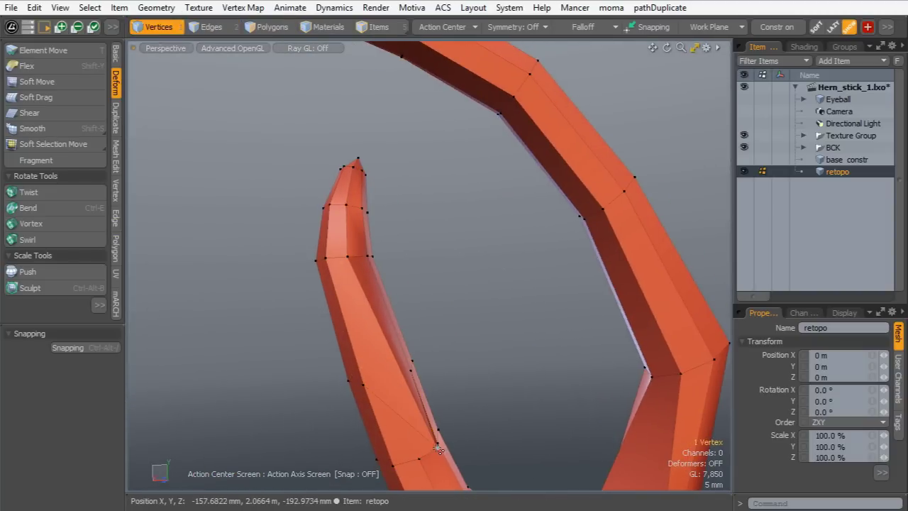
key("w")
left_click_drag(394, 407, 347, 336)
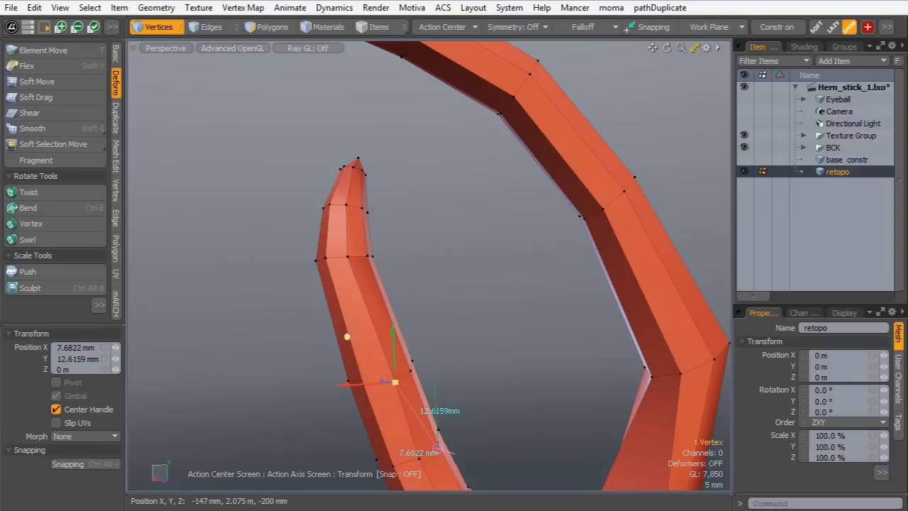
key("q")
left_click(311, 330)
Turn on subdivision for the retopo mesh and hide the vertex display in the viewport
left_click_drag(449, 243, 386, 298, "ctrl+alt")
left_click_drag(386, 298, 454, 257, "ctrl+alt")
left_click_drag(454, 257, 340, 193, "alt+shift")
left_click_drag(339, 193, 523, 205, "alt")
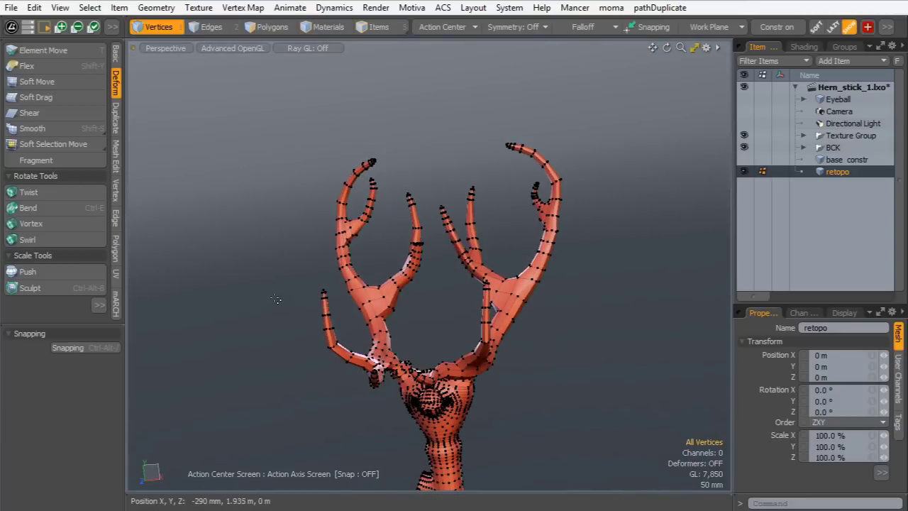
key("Tab")
left_click_drag(424, 325, 395, 379, "alt")
left_click_drag(395, 379, 390, 266, "alt+shift")
left_click_drag(390, 266, 464, 239, "alt")
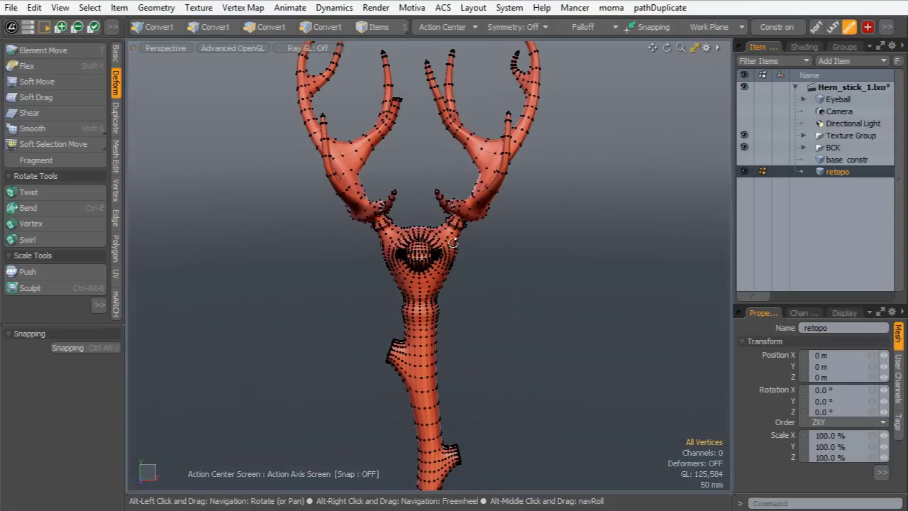
key("ctrl+1")
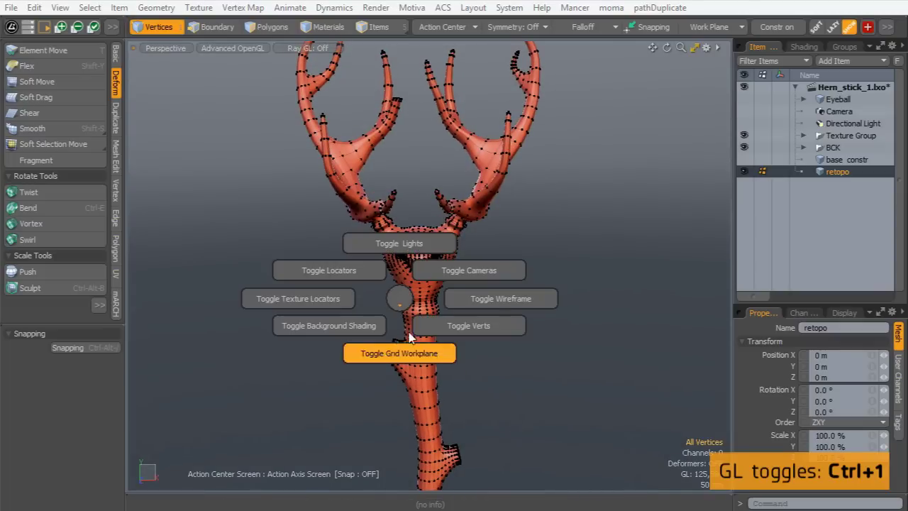
left_click(456, 325)
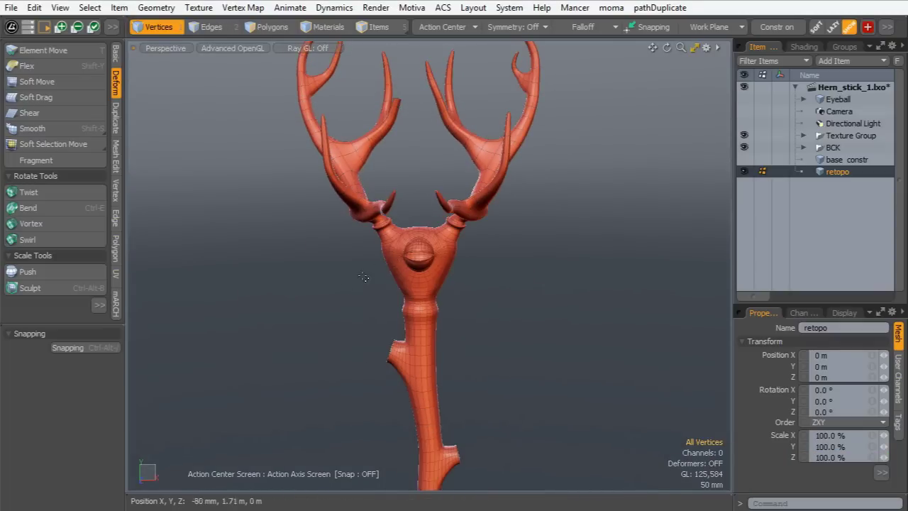
Examine the subdivided antlers, head and eye socket from several angles and up close
left_click_drag(363, 293, 430, 239, "alt")
left_click_drag(448, 148, 420, 195, "alt")
left_click_drag(420, 195, 400, 246, "alt+shift")
left_click_drag(401, 246, 427, 204, "ctrl+alt")
left_click_drag(427, 204, 455, 226, "alt+shift")
left_click_drag(454, 226, 517, 193, "ctrl+alt")
left_click_drag(517, 193, 479, 226, "alt")
mouse_move(479, 226)
left_mouse_down("ctrl+alt")
mouse_move(492, 215)
mouse_move(476, 242)
mouse_move(505, 239)
mouse_move(457, 266)
mouse_move(506, 243)
mouse_move(478, 276)
mouse_move(479, 214)
left_mouse_up("ctrl+alt")
left_click_drag(479, 214, 470, 309, "alt+shift")
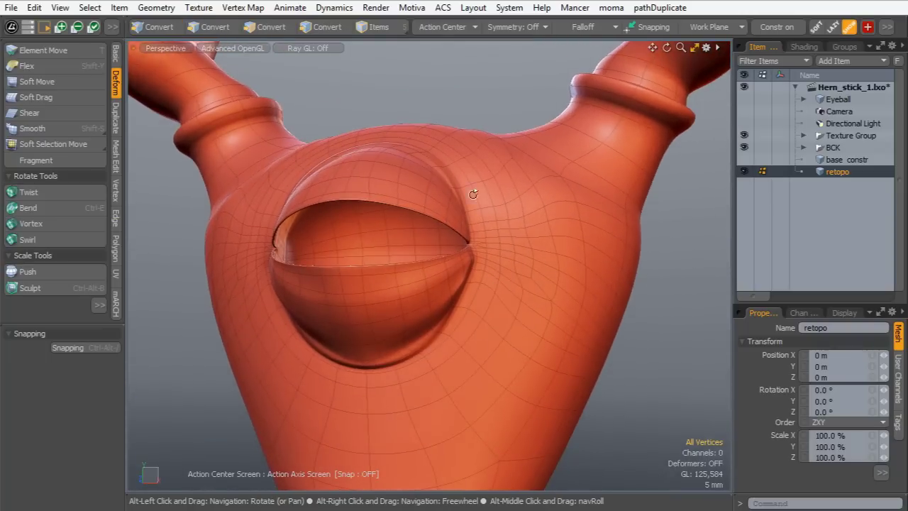
Set symmetry to the X axis and switch to the sculpting layout
left_click(516, 27)
left_click(523, 38)
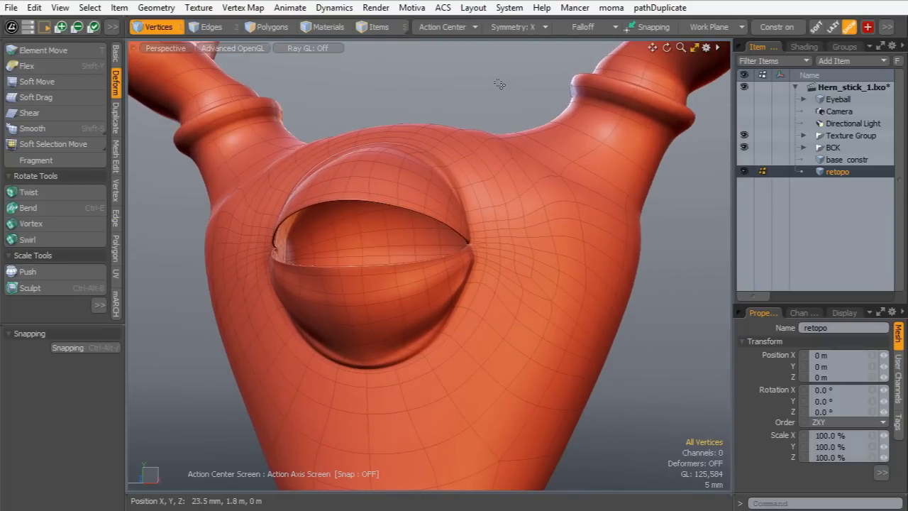
key("grave")
left_click(417, 180)
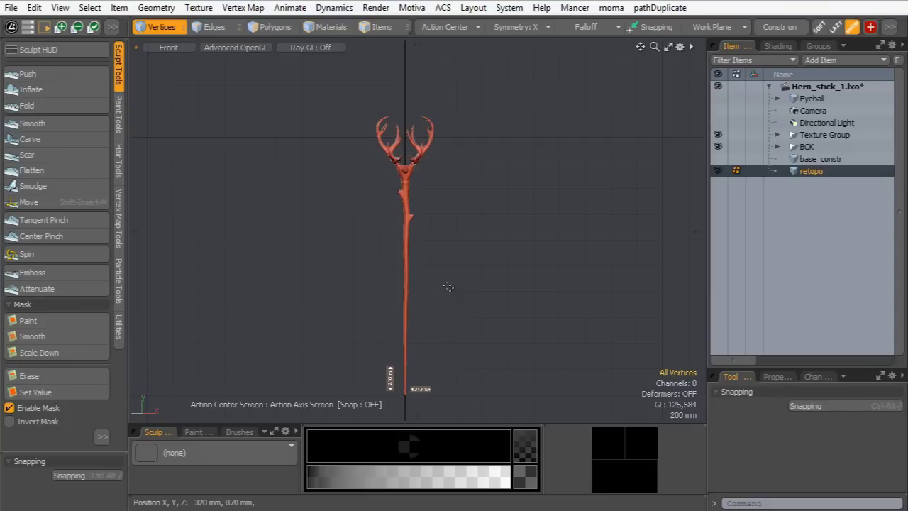
Hide the BCK group and activate the Push sculpting tool on the head
left_click_drag(383, 203, 395, 288, "alt+shift")
mouse_move(450, 228)
left_mouse_down("ctrl+alt")
mouse_move(583, 128)
mouse_move(592, 170)
left_mouse_up("ctrl+alt")
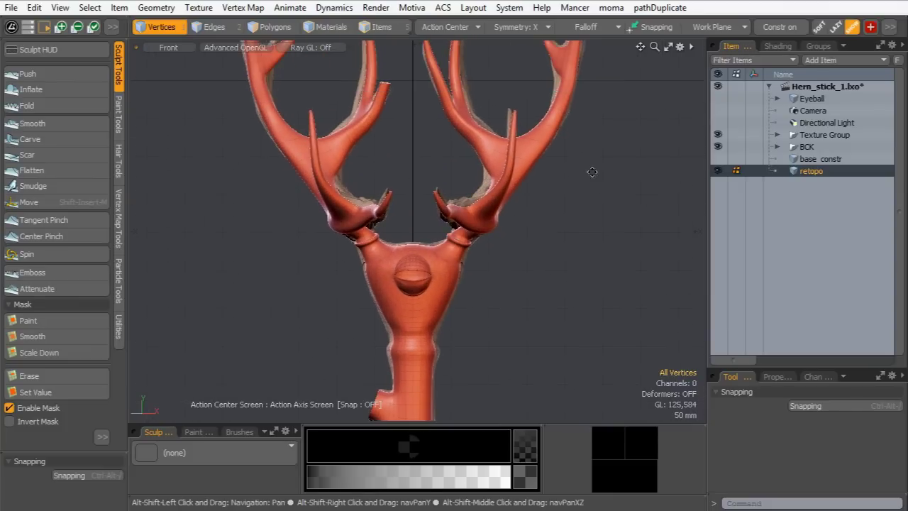
left_click(718, 148)
left_click_drag(413, 252, 449, 275, "ctrl+alt")
mouse_move(449, 275)
left_mouse_down("alt+shift")
mouse_move(414, 228)
mouse_move(444, 222)
left_mouse_up("alt+shift")
left_click(54, 79)
Run the Symmetry Tool on the retopo mesh with a 100 um threshold, using topology
mouse_move(411, 249)
left_mouse_down("alt+shift")
mouse_move(392, 270)
mouse_move(465, 210)
left_mouse_up("alt+shift")
left_click_drag(465, 210, 497, 123, "alt+shift")
left_click_drag(498, 124, 461, 269, "alt+shift")
left_click_drag(461, 269, 480, 154, "ctrl+alt")
mouse_move(463, 198)
left_mouse_down("ctrl+alt")
mouse_move(482, 172)
mouse_move(487, 183)
left_mouse_up("ctrl+alt")
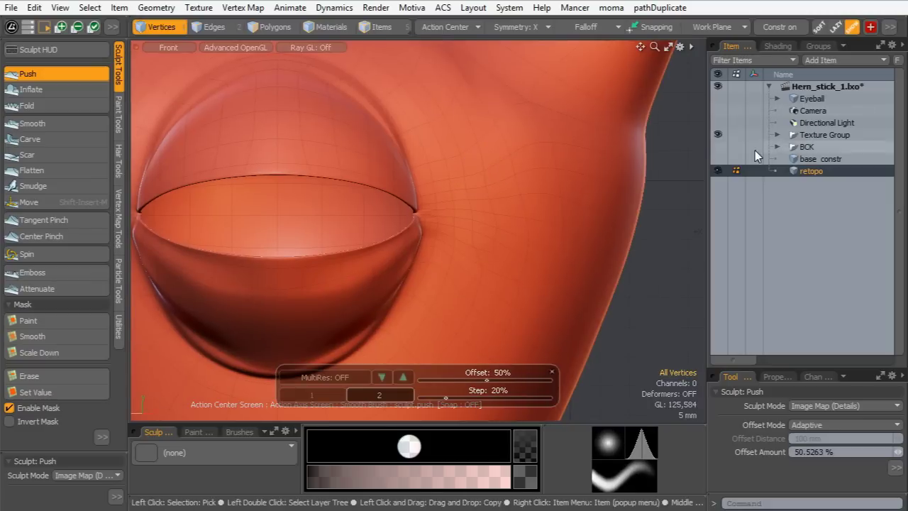
left_click_drag(432, 79, 535, 117, "alt+shift")
left_click(156, 8)
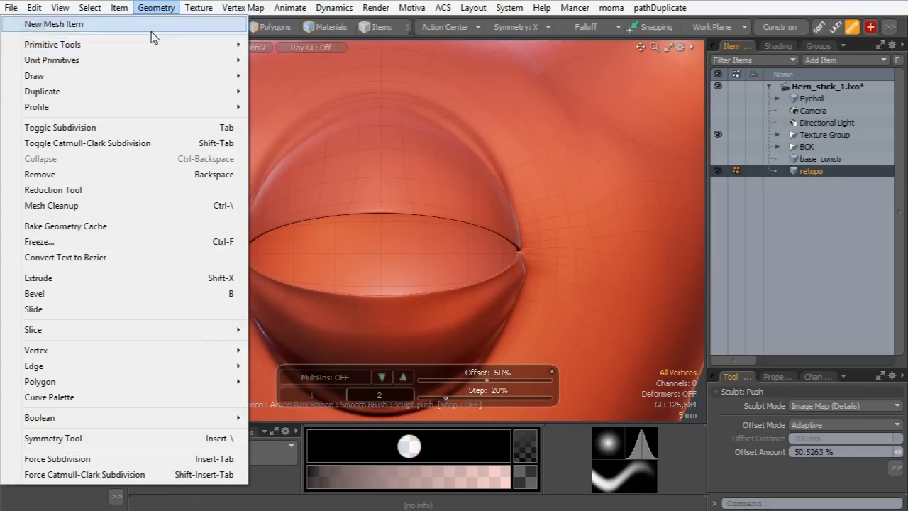
left_click(137, 445)
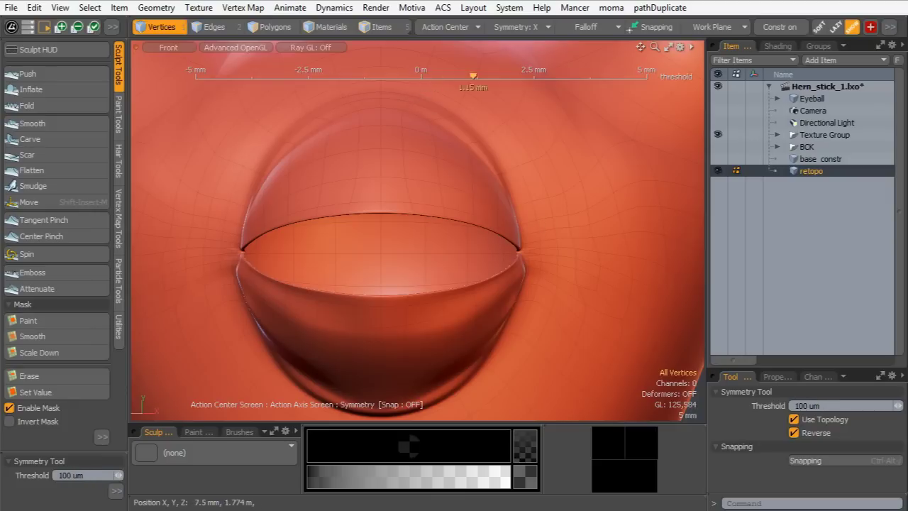
Sculpt a raised fold arcing around the upper eyelid with the Push brush in the perspective view
left_click(27, 74)
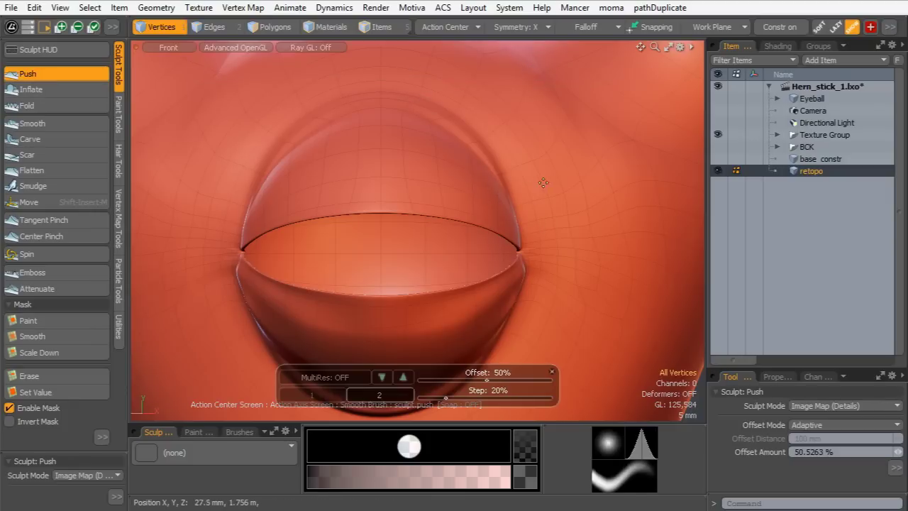
key("ctrl+space")
left_click(576, 116)
mouse_move(489, 189)
left_mouse_down("ctrl+alt")
mouse_move(403, 213)
mouse_move(623, 219)
left_mouse_up("ctrl+alt")
mouse_move(436, 241)
left_mouse_down("alt+shift")
mouse_move(391, 244)
mouse_move(493, 242)
mouse_move(529, 231)
left_mouse_up("alt+shift")
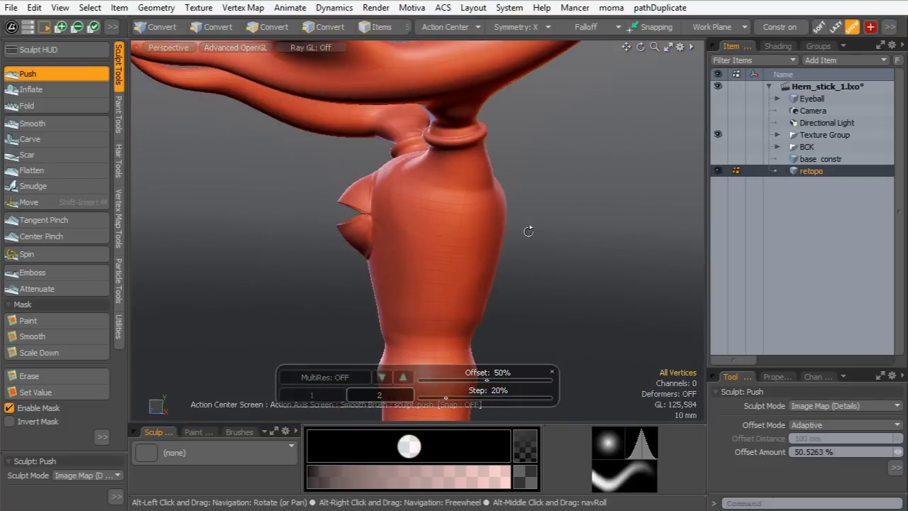
left_click_drag(430, 209, 494, 196, "alt")
mouse_move(376, 211)
left_mouse_down("alt")
mouse_move(454, 201)
mouse_move(397, 166)
left_mouse_up("alt")
mouse_move(384, 162)
left_mouse_down("ctrl+alt")
mouse_move(418, 154)
mouse_move(399, 182)
mouse_move(412, 152)
left_mouse_up("ctrl+alt")
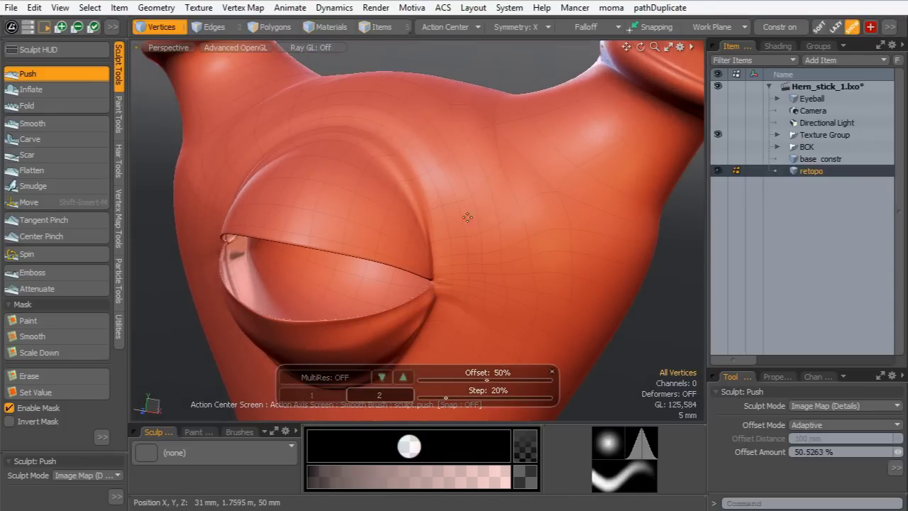
mouse_move(450, 206)
left_mouse_down()
mouse_move(461, 232)
mouse_move(411, 162)
left_mouse_up()
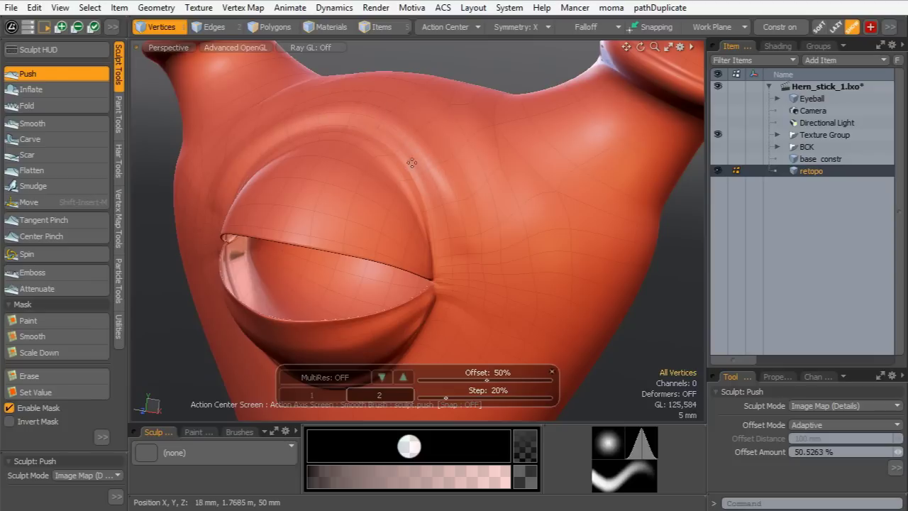
Enable multiresolution sculpting, converting the mesh polygons to Catmull-Clark, and reopen the multiresolution settings
left_click(101, 437)
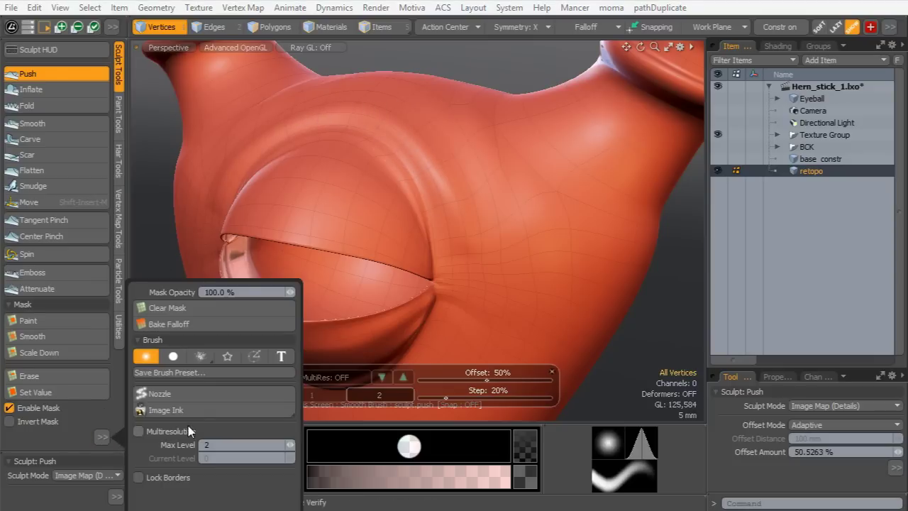
left_click(161, 432)
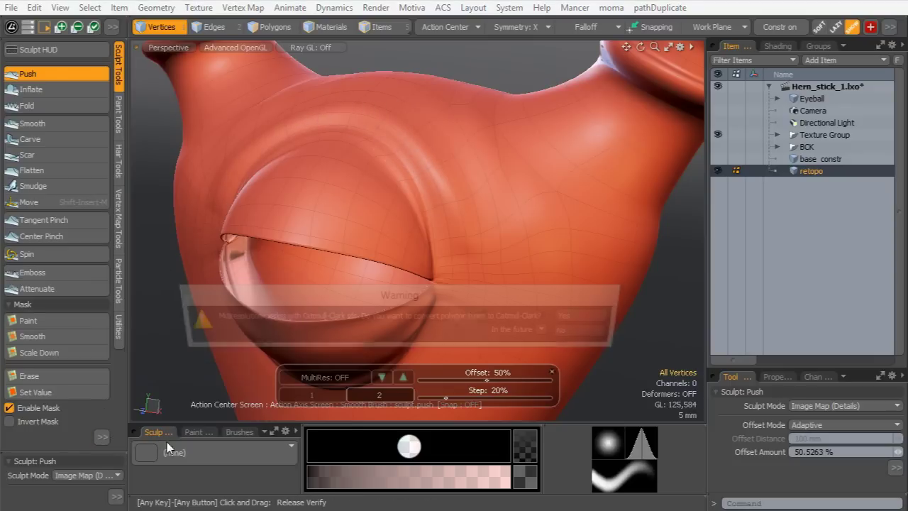
left_click(585, 317)
left_click(102, 436)
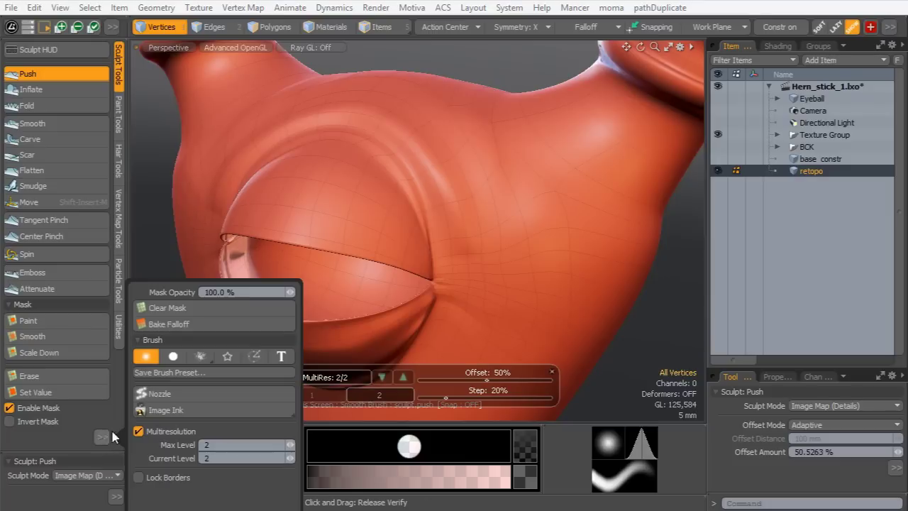